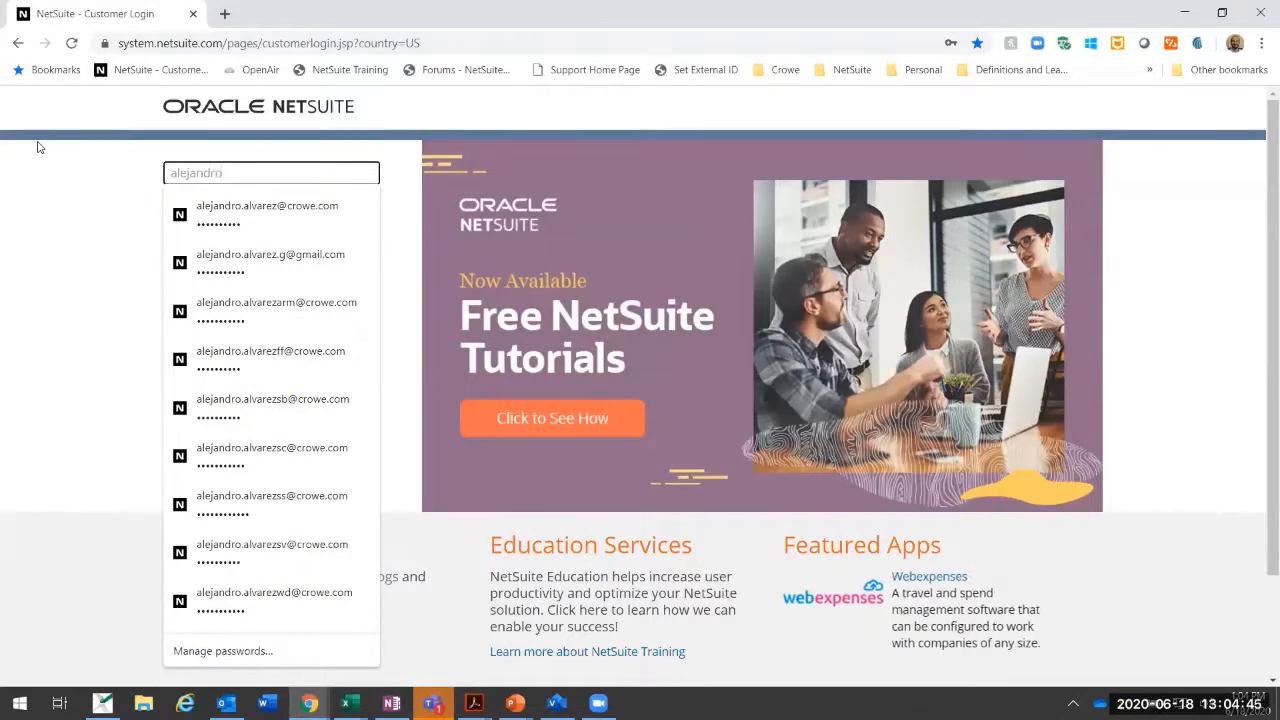
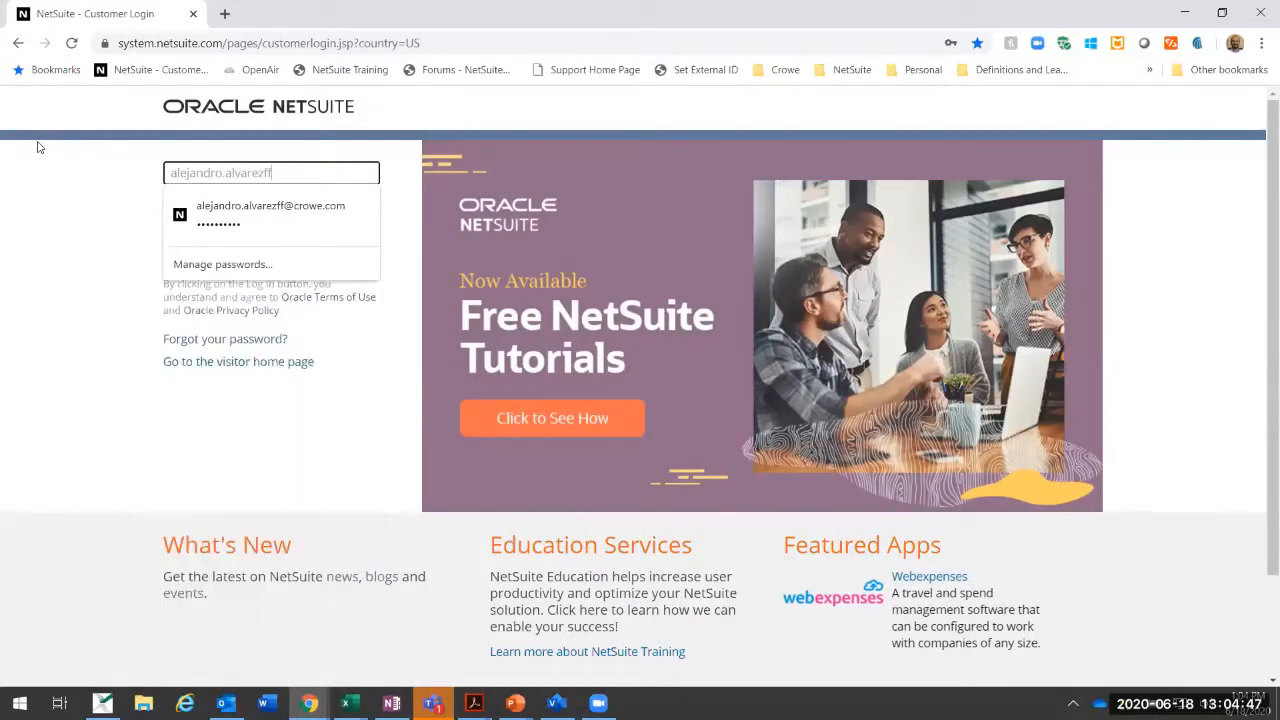
Step: Log in to NetSuite by filling in the account's e-mail with its saved password
{"action": "key", "text": "Down"}
{"action": "key", "text": "Tab"}
{"action": "left_click", "coordinate": [215, 258]}
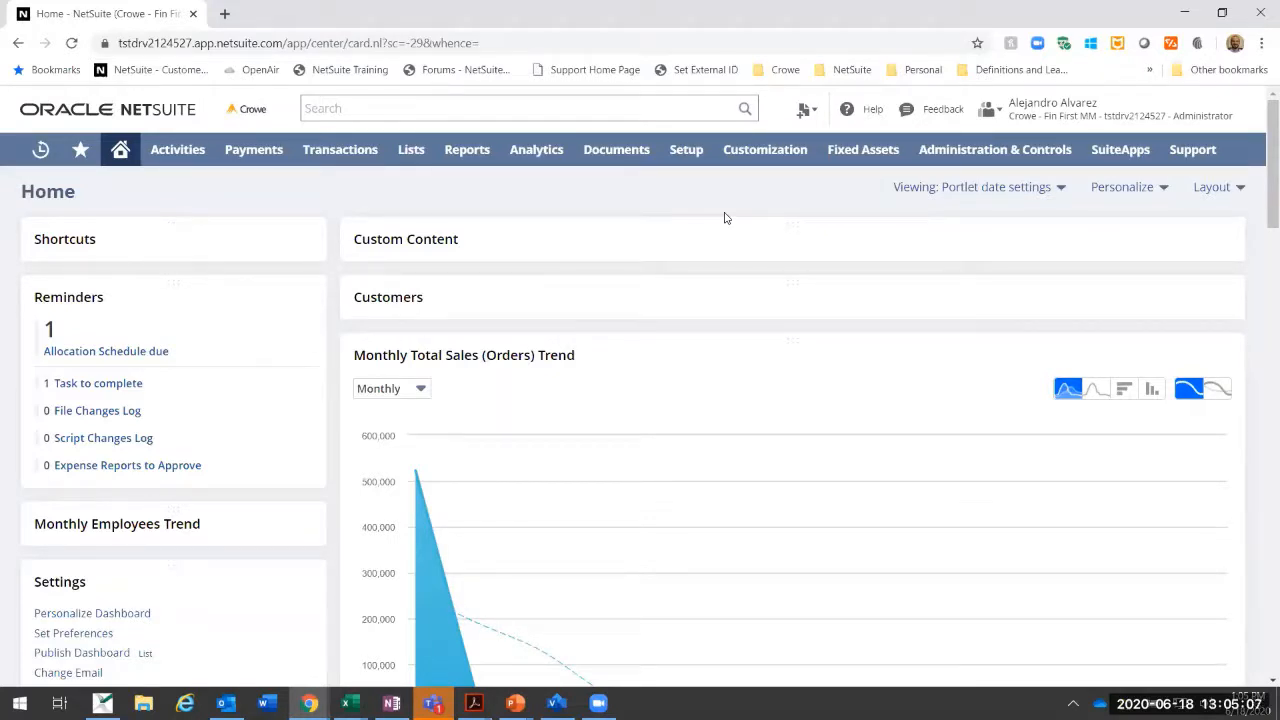
{"action": "key", "text": "ctrl+minus"}
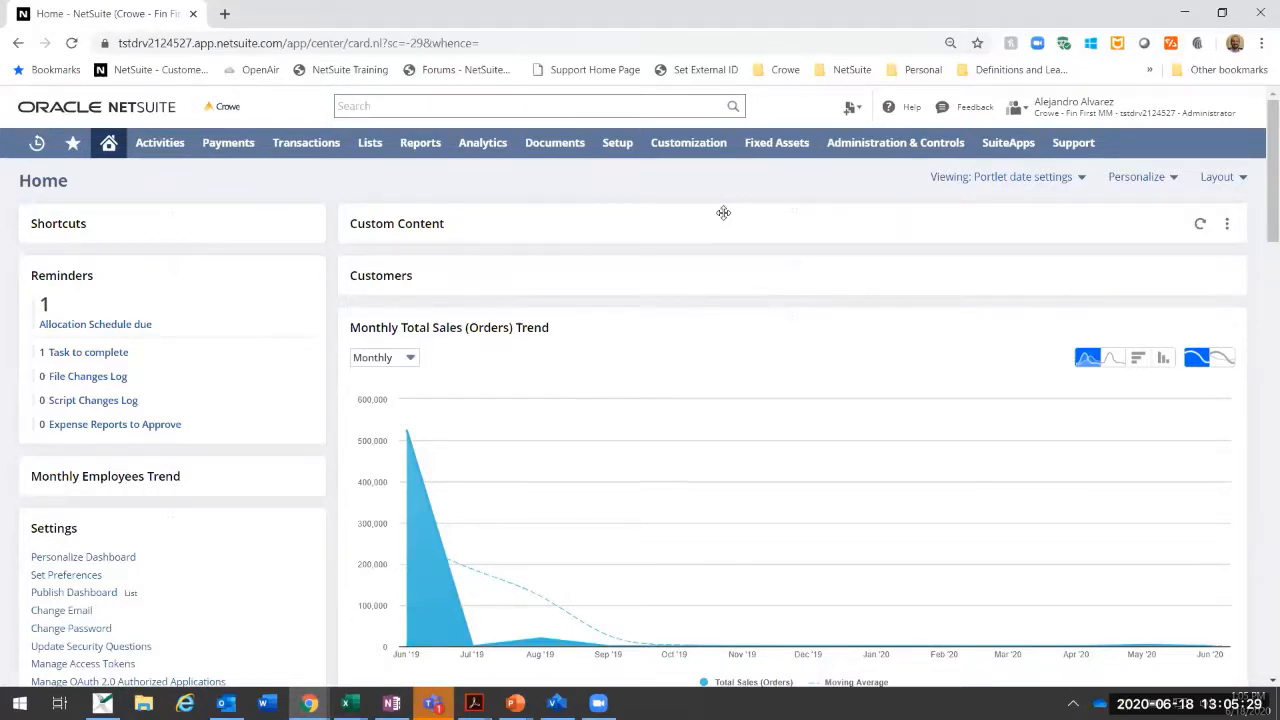
{"action": "key", "text": "ctrl+plus"}
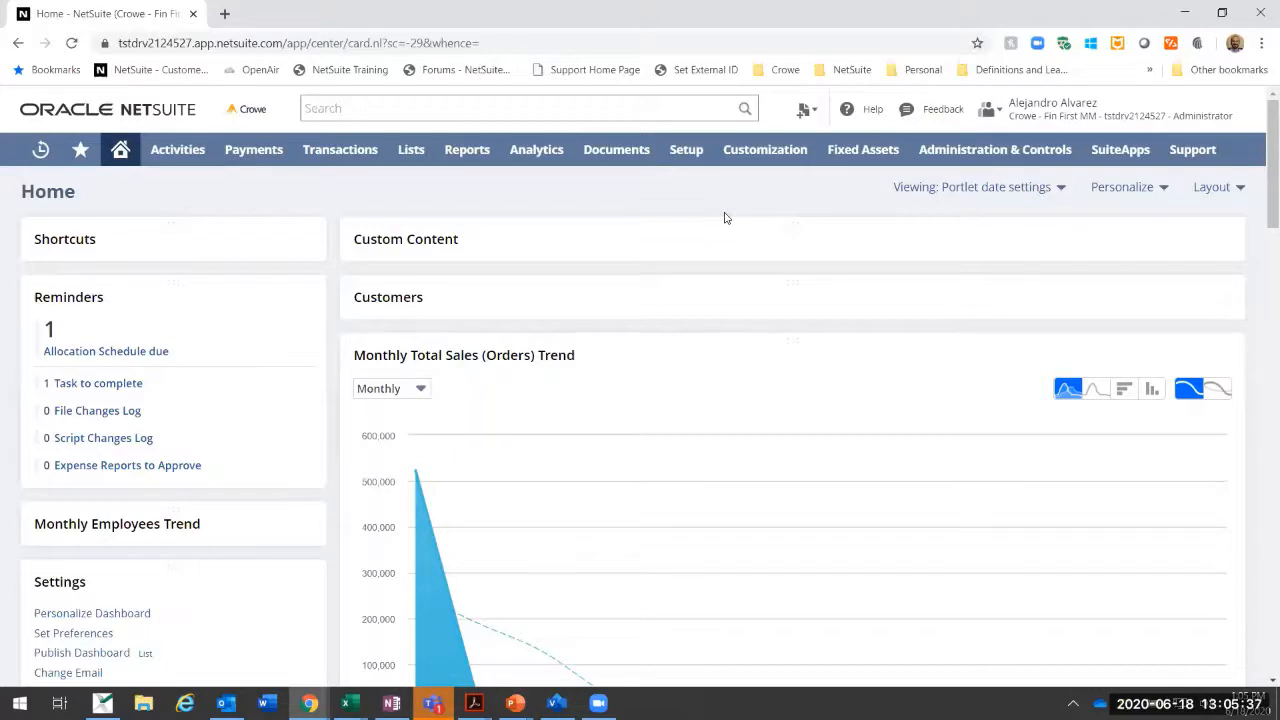
Step: Open the company's Billing Information page
{"action": "mouse_move", "coordinate": [686, 148]}
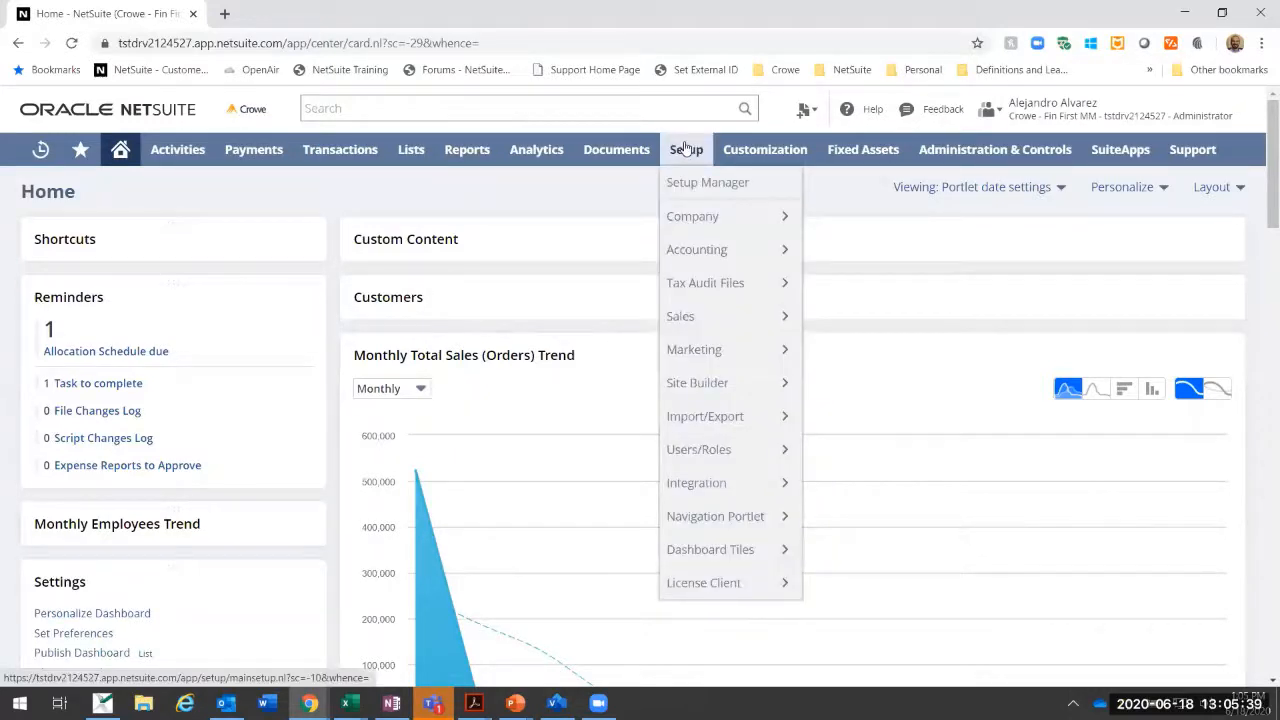
{"action": "mouse_move", "coordinate": [680, 228]}
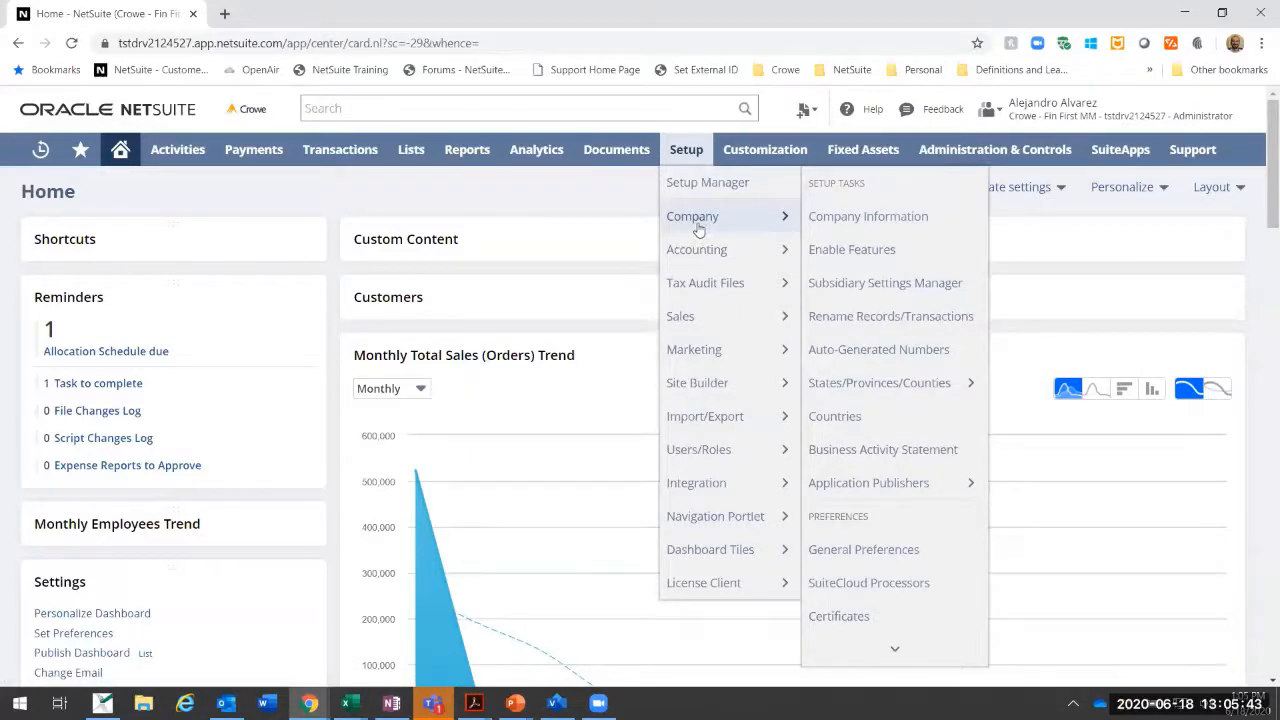
{"action": "scroll", "coordinate": [883, 368], "scroll_direction": "down", "scroll_amount": 10}
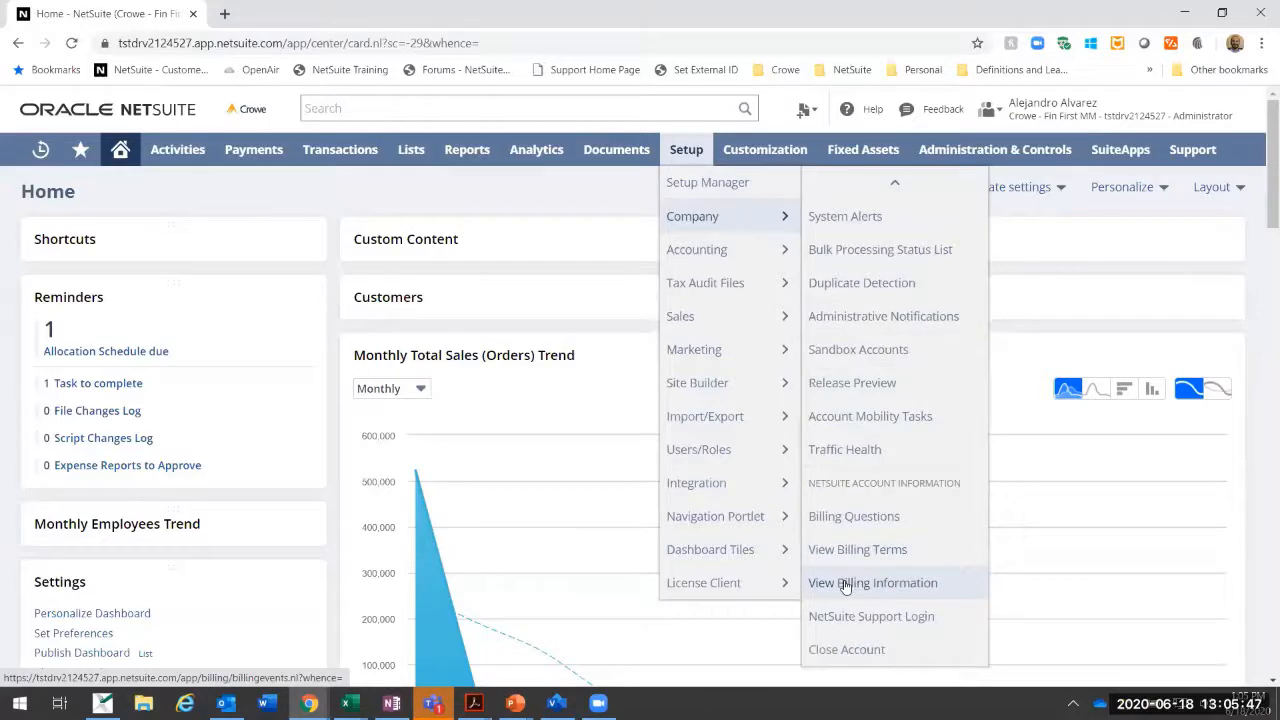
{"action": "left_click", "coordinate": [848, 582]}
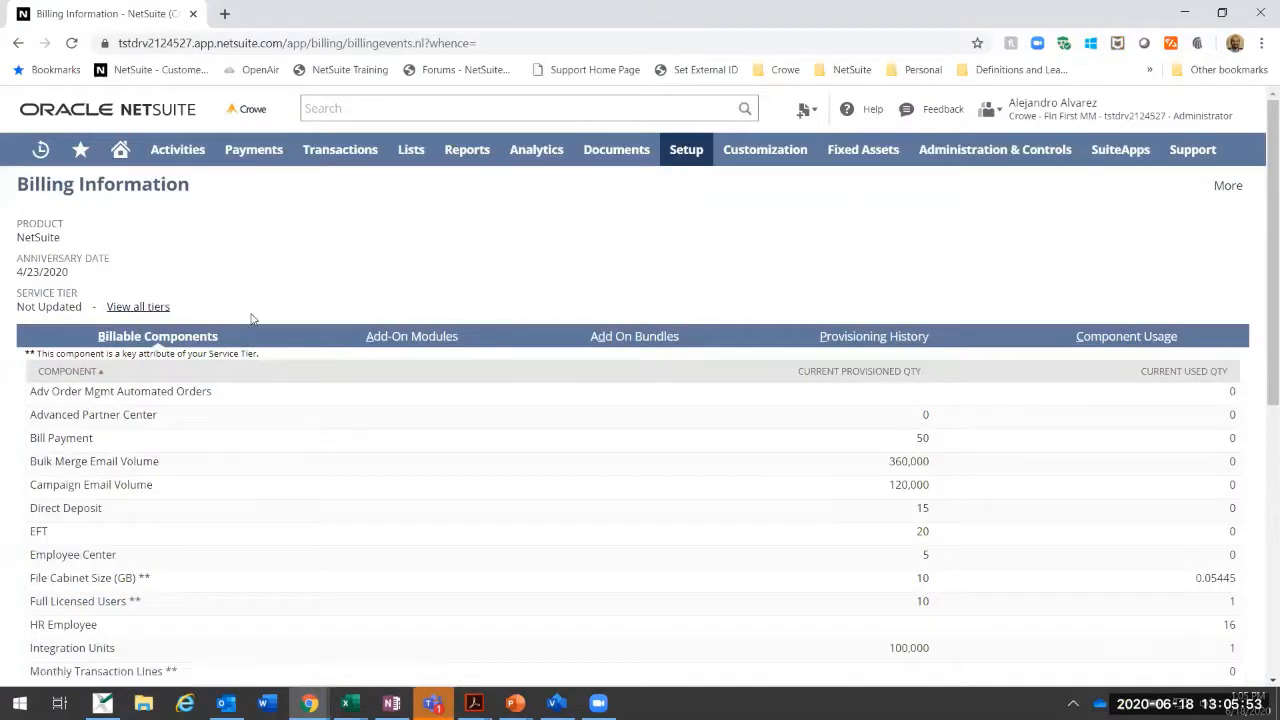
Step: Examine the Add-On Modules list for the provisioned modules, checking whether Advanced Financials is enabled
{"action": "left_click", "coordinate": [431, 343]}
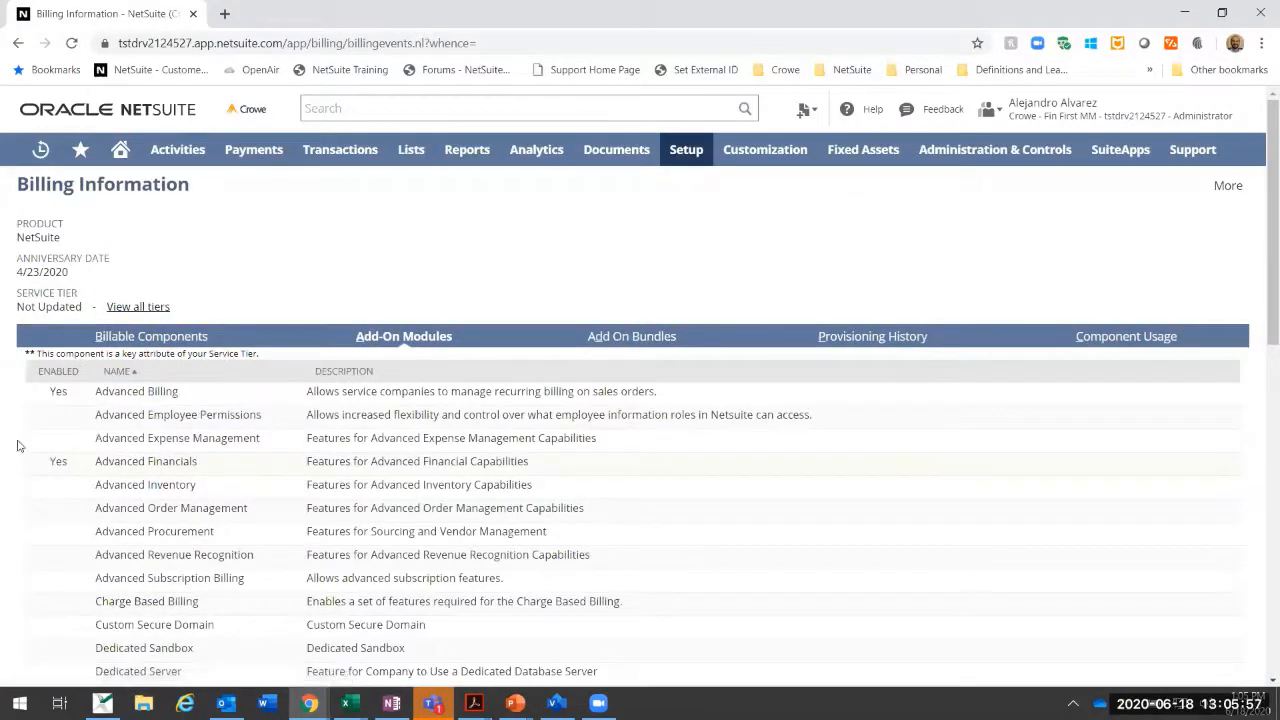
{"action": "scroll", "coordinate": [170, 430], "scroll_direction": "down", "scroll_amount": 3}
{"action": "scroll", "coordinate": [170, 430], "scroll_direction": "down", "scroll_amount": 4}
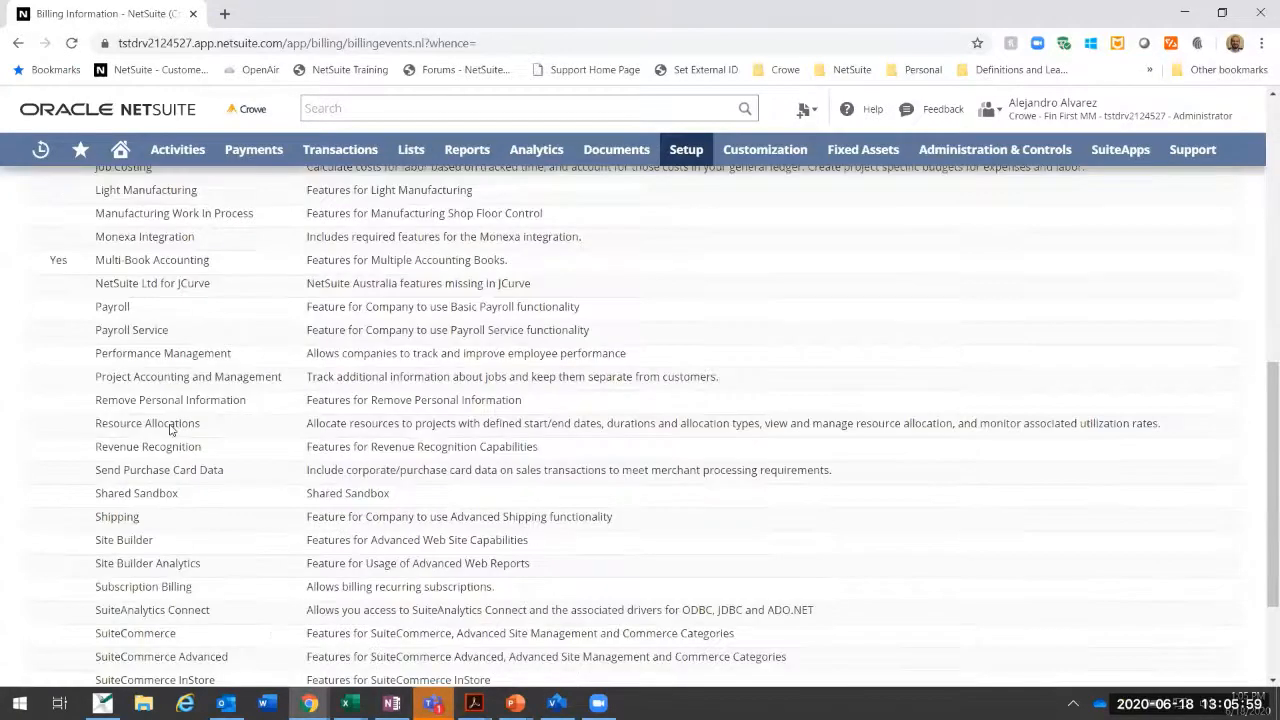
{"action": "scroll", "coordinate": [170, 428], "scroll_direction": "up", "scroll_amount": 7}
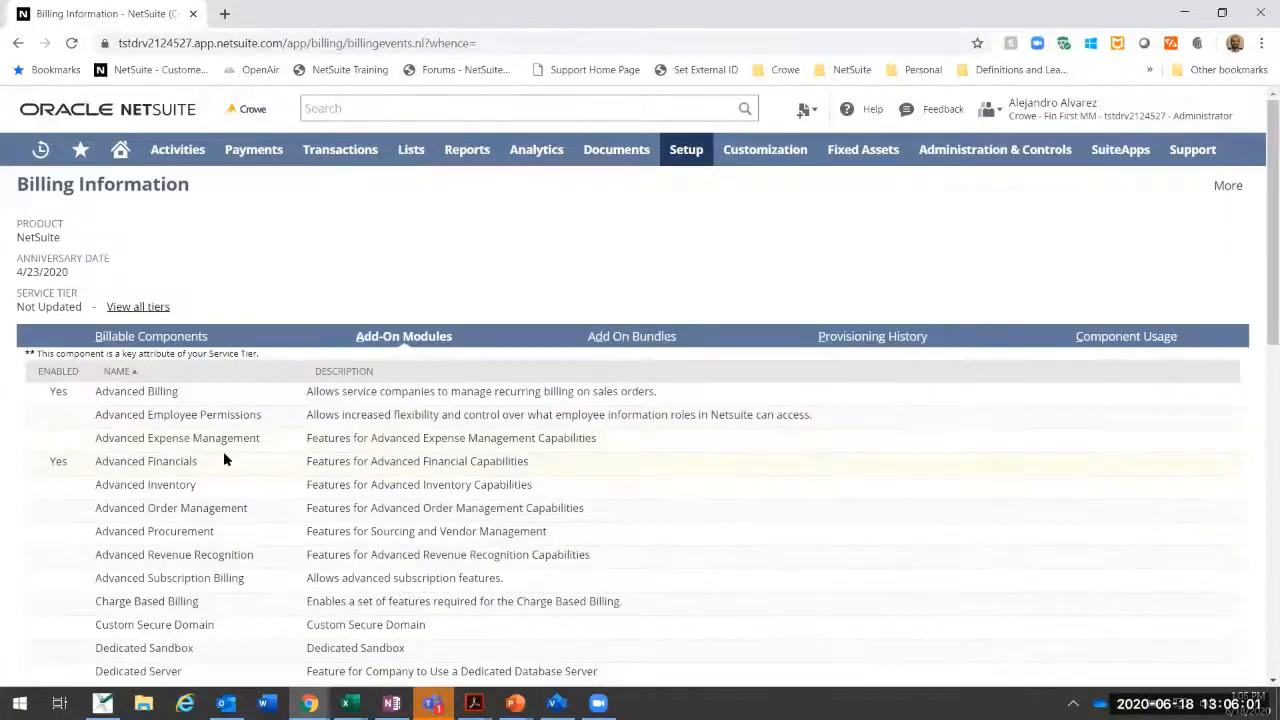
{"action": "double_click", "coordinate": [52, 461]}
{"action": "scroll", "coordinate": [61, 436], "scroll_direction": "down", "scroll_amount": 6}
{"action": "scroll", "coordinate": [61, 436], "scroll_direction": "up", "scroll_amount": 5}
{"action": "scroll", "coordinate": [61, 436], "scroll_direction": "up", "scroll_amount": 1}
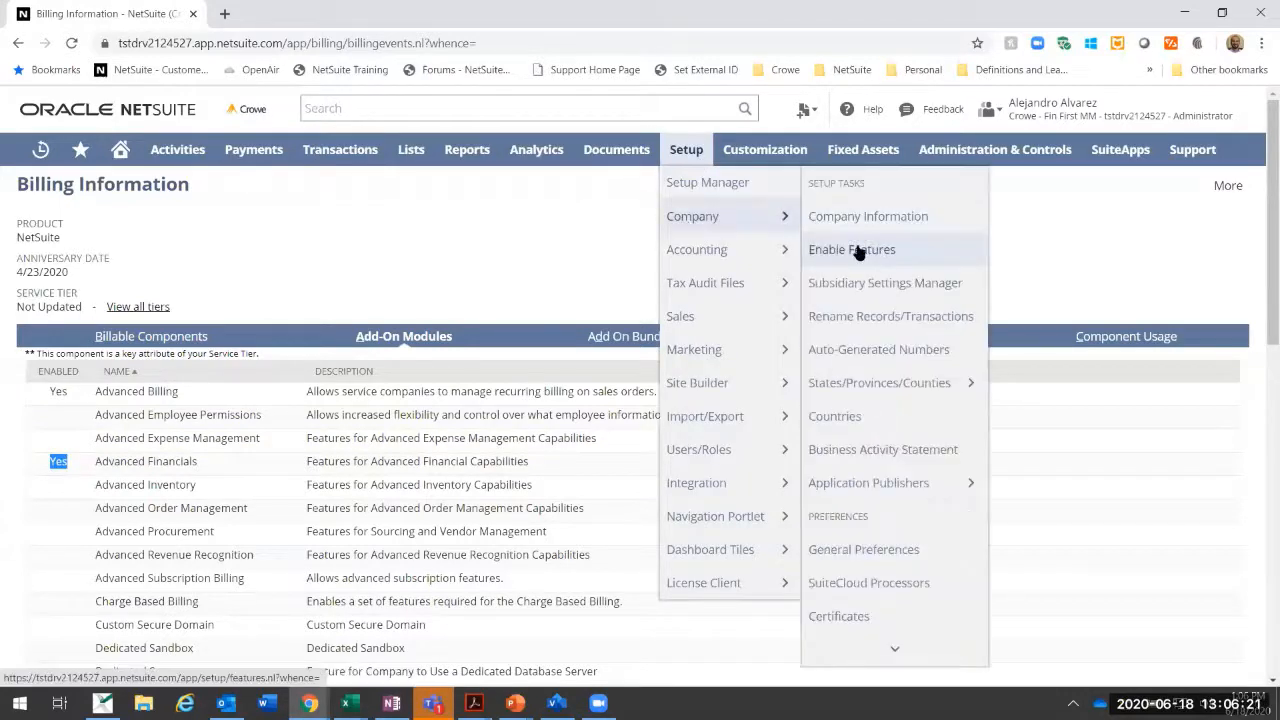
Step: Open the company's Enable Features setup page
{"action": "left_click", "coordinate": [852, 250]}
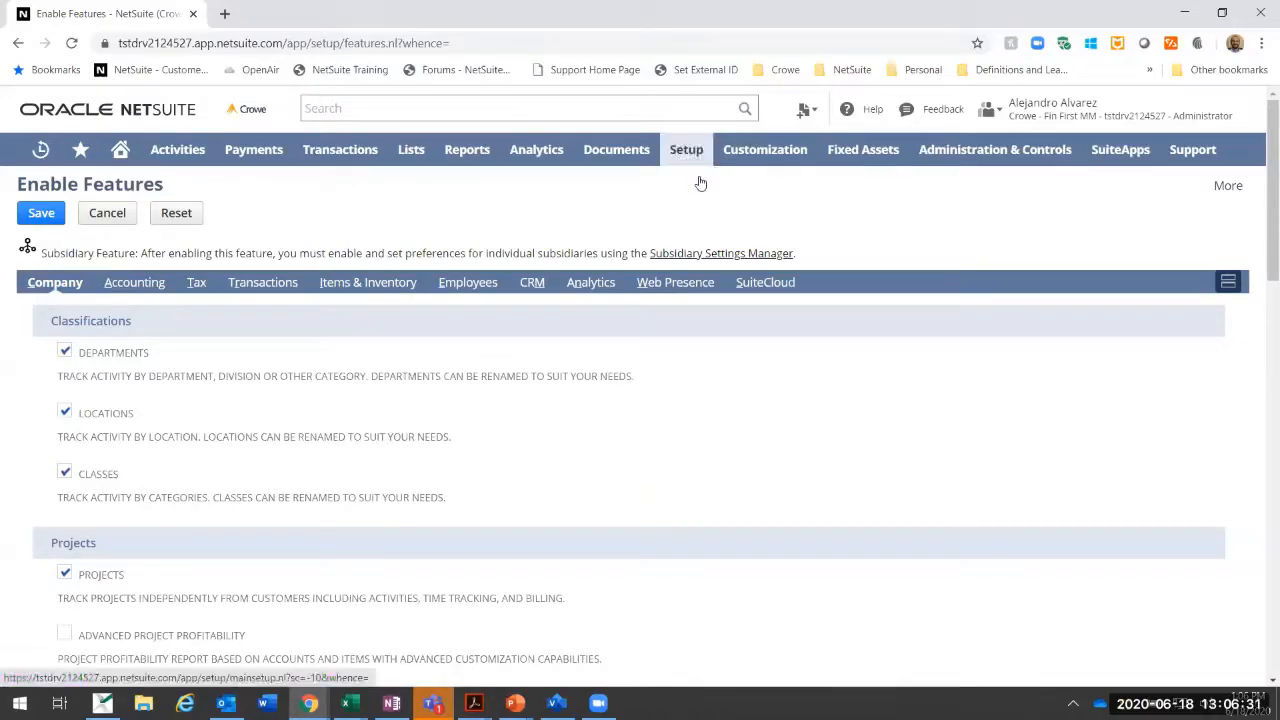
{"action": "mouse_move", "coordinate": [686, 150]}
{"action": "mouse_move", "coordinate": [694, 214]}
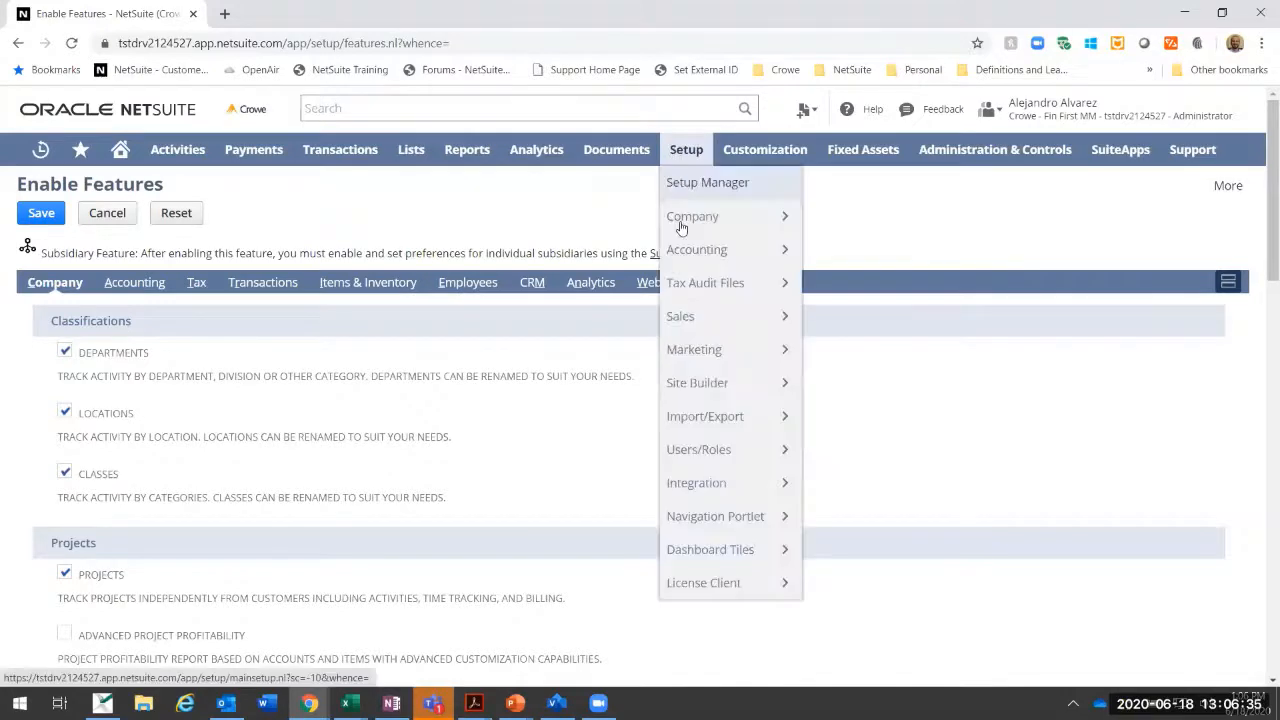
{"action": "mouse_move", "coordinate": [744, 218]}
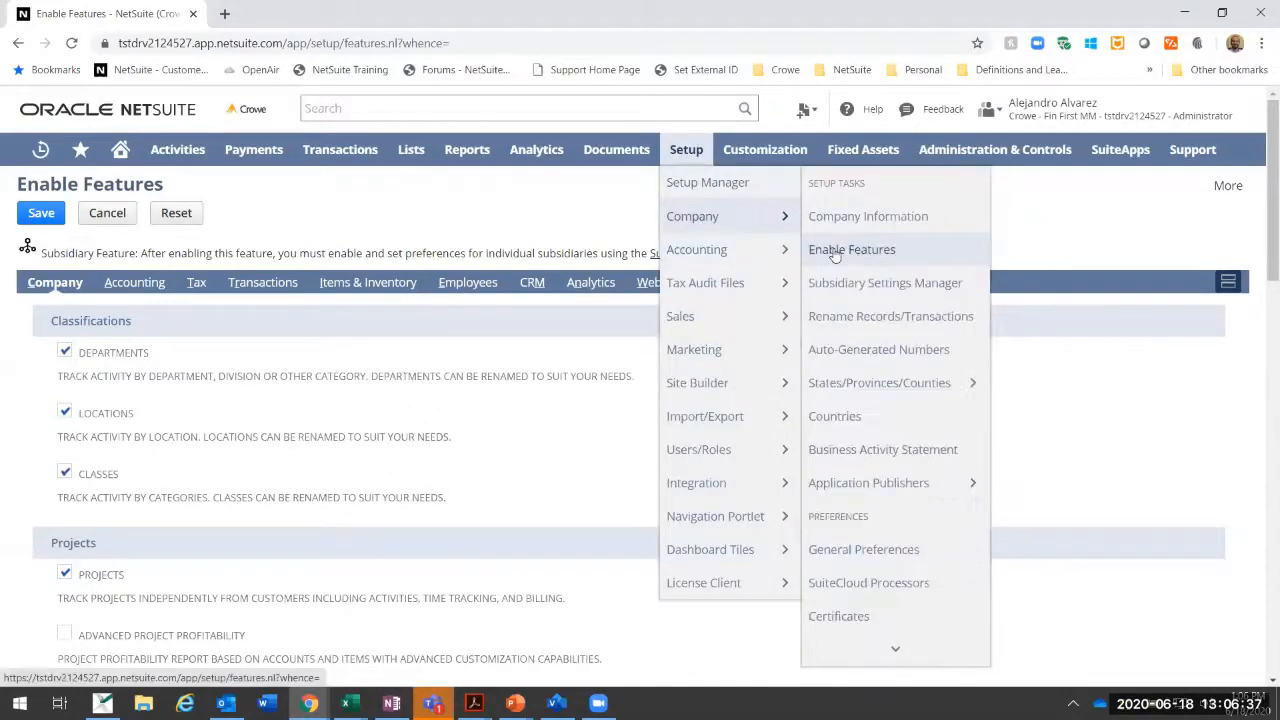
{"action": "left_click", "coordinate": [835, 252]}
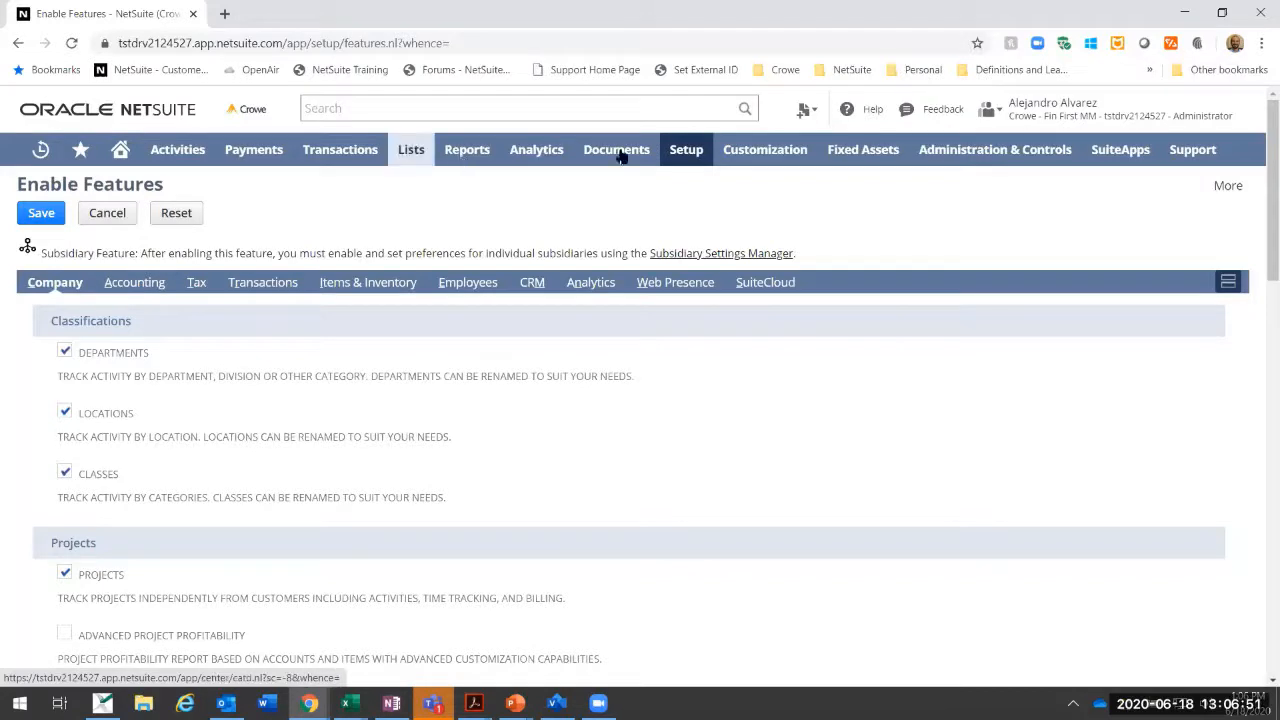
Step: Review the Accounting features, covering the basic, advanced and Multi-Book Accounting options
{"action": "left_click", "coordinate": [128, 284]}
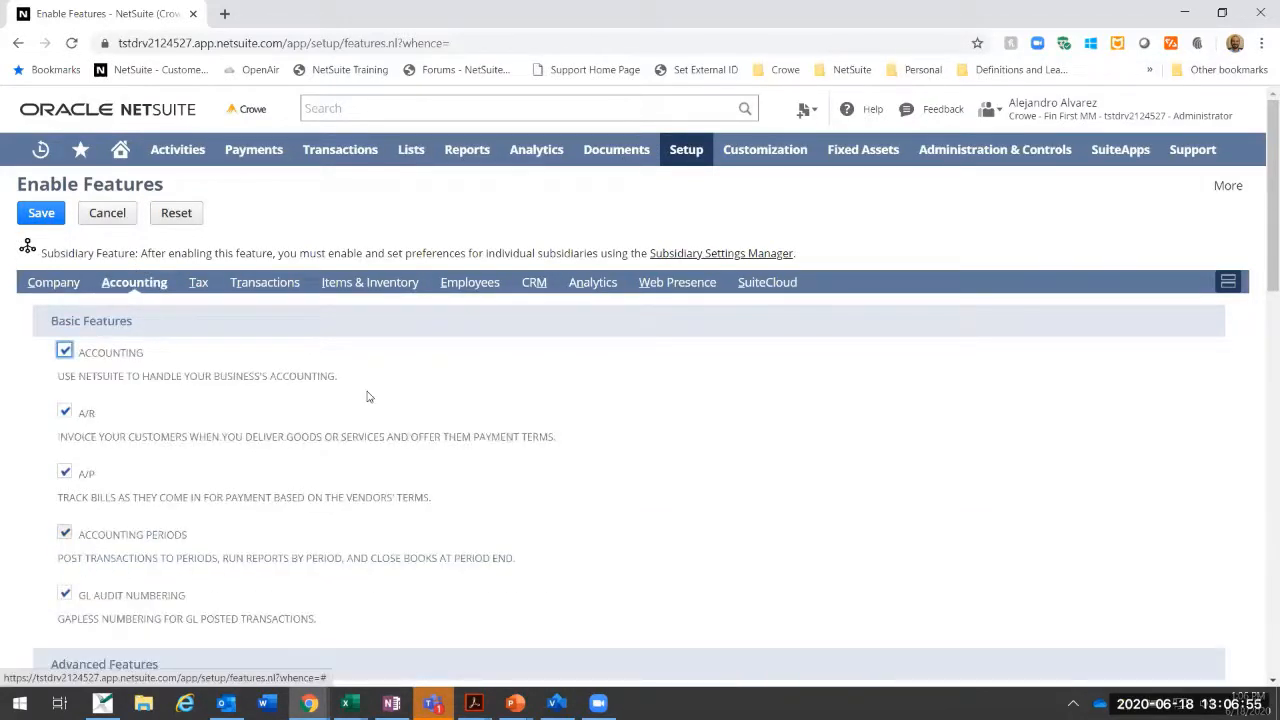
{"action": "scroll", "coordinate": [367, 397], "scroll_direction": "down", "scroll_amount": 4}
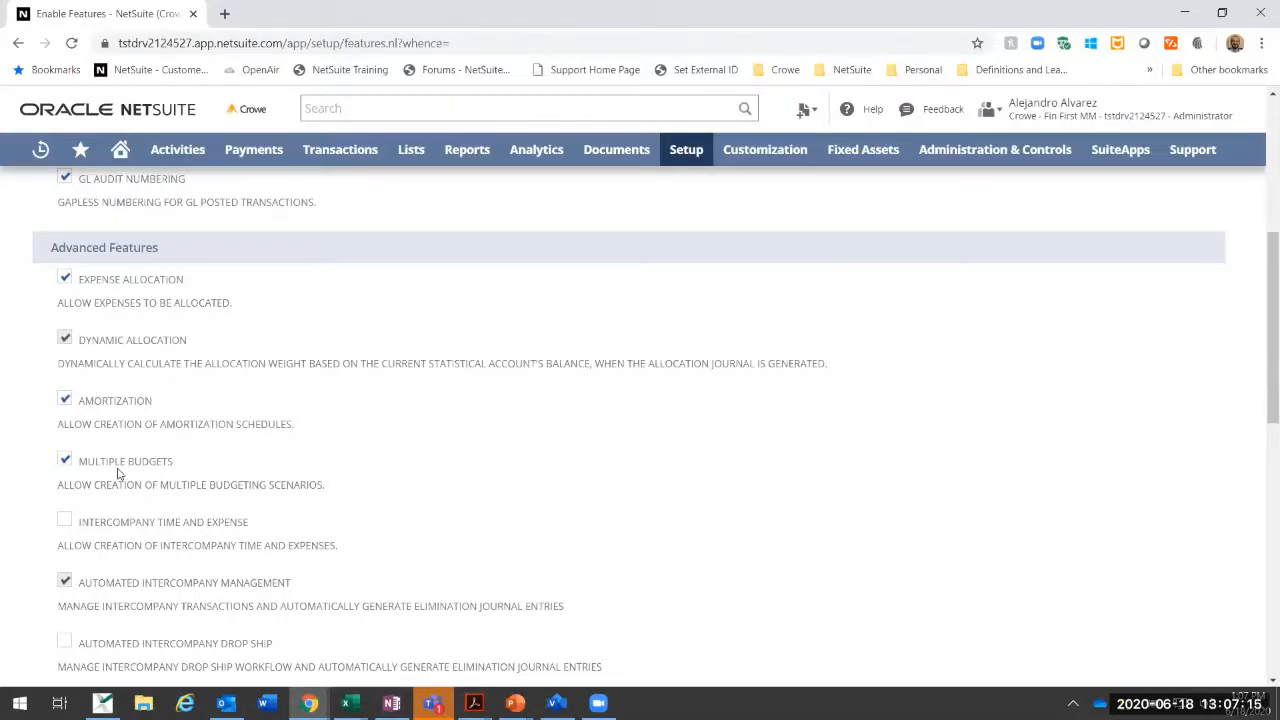
{"action": "scroll", "coordinate": [117, 474], "scroll_direction": "down", "scroll_amount": 10}
{"action": "scroll", "coordinate": [140, 464], "scroll_direction": "up", "scroll_amount": 8}
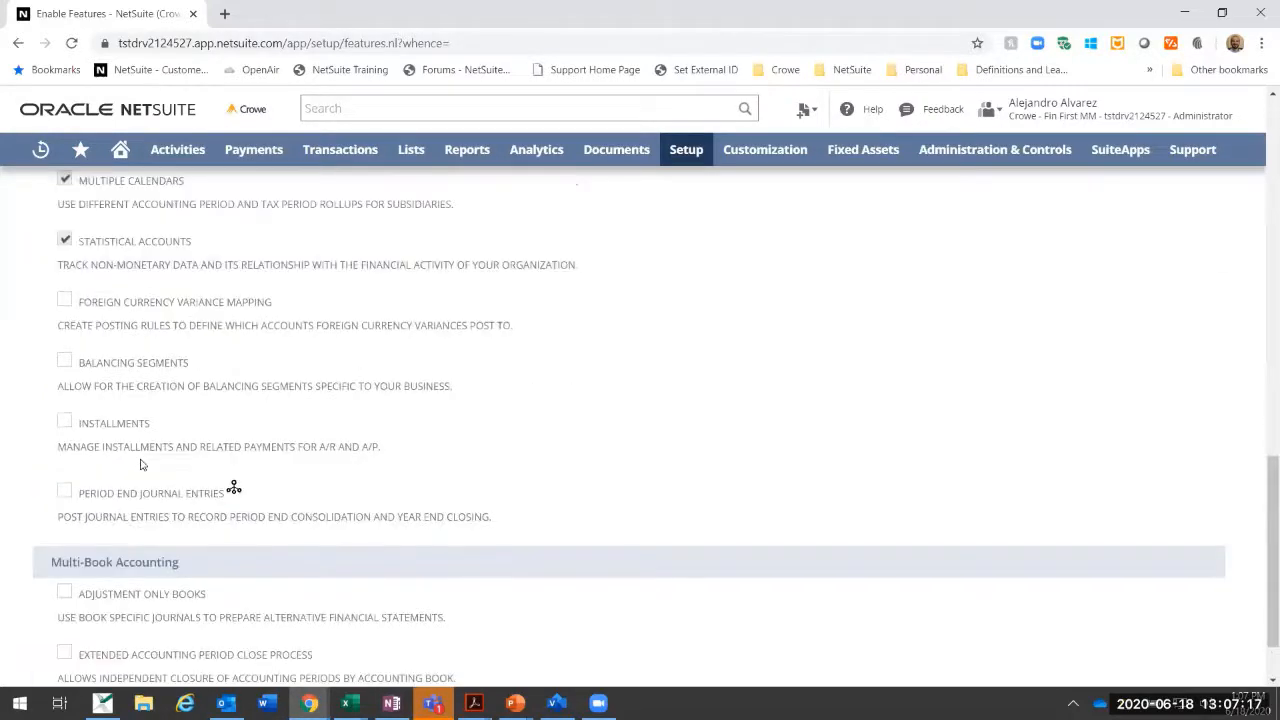
{"action": "scroll", "coordinate": [157, 461], "scroll_direction": "up", "scroll_amount": 5}
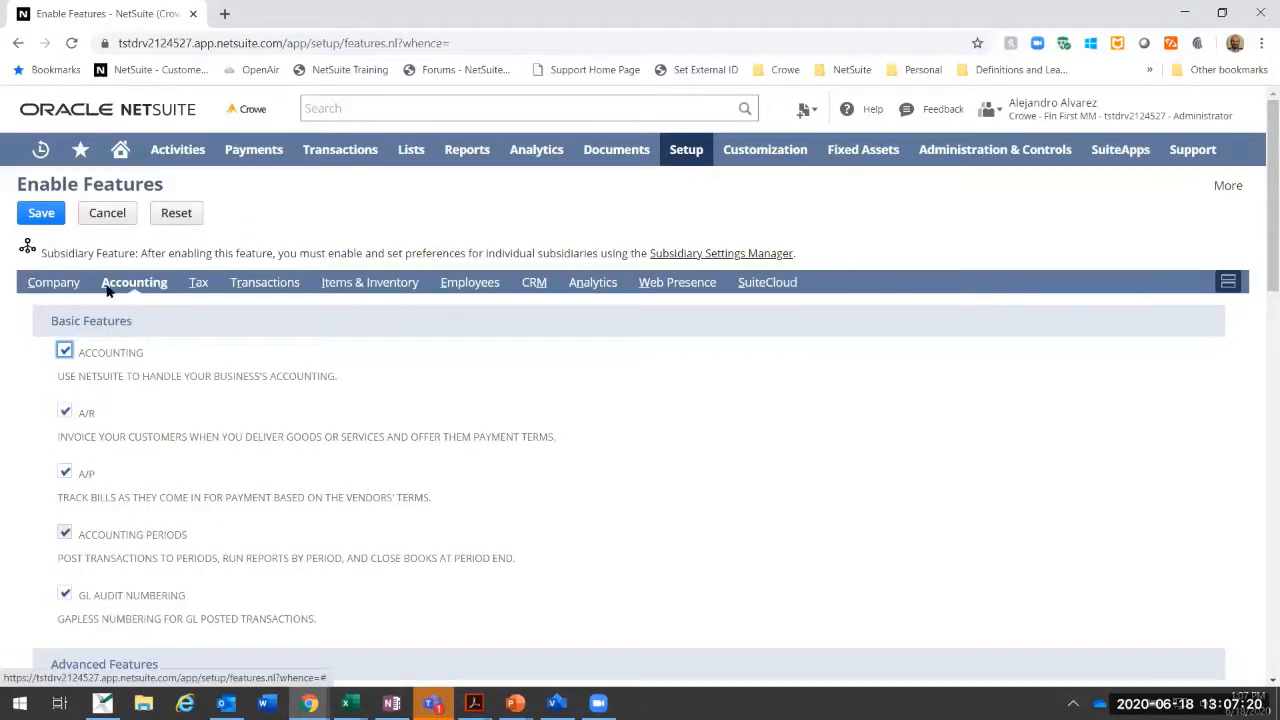
Step: Review the Company features, from Classifications and Projects through Access and Mobile
{"action": "left_click", "coordinate": [46, 290]}
{"action": "scroll", "coordinate": [261, 428], "scroll_direction": "down", "scroll_amount": 10}
{"action": "scroll", "coordinate": [261, 428], "scroll_direction": "down", "scroll_amount": 5}
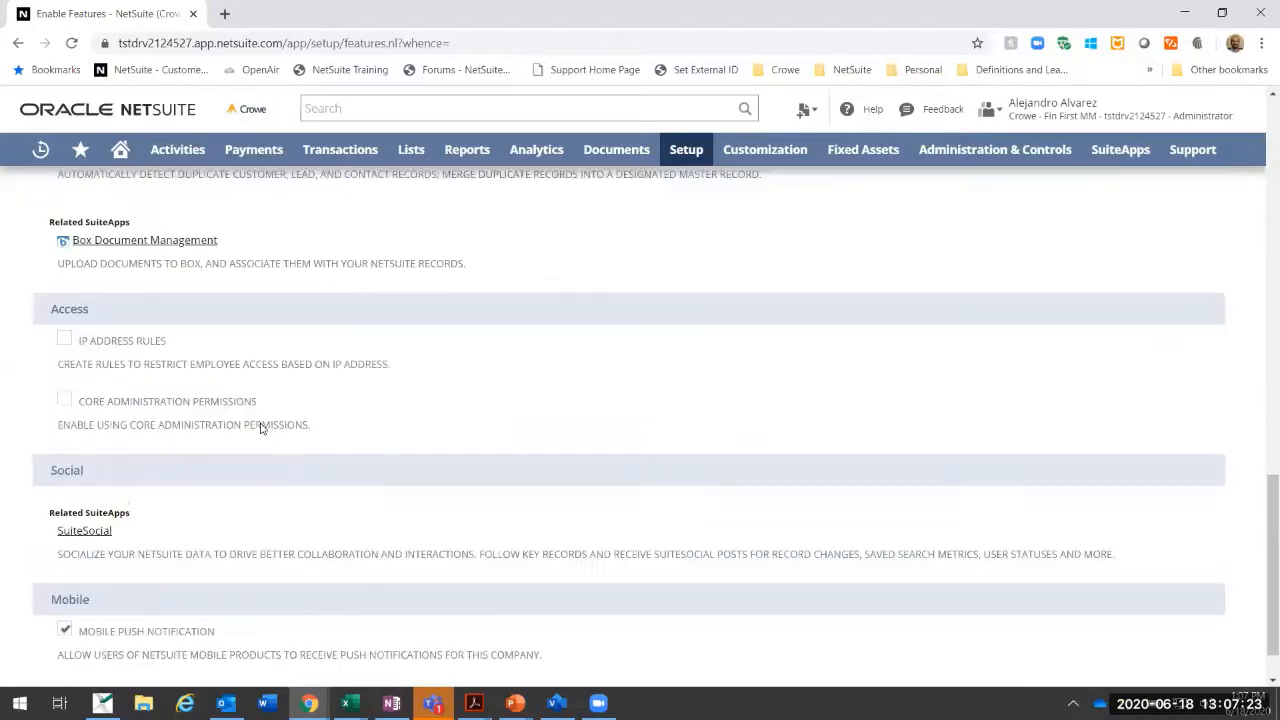
{"action": "scroll", "coordinate": [264, 436], "scroll_direction": "up", "scroll_amount": 10}
{"action": "scroll", "coordinate": [264, 436], "scroll_direction": "up", "scroll_amount": 5}
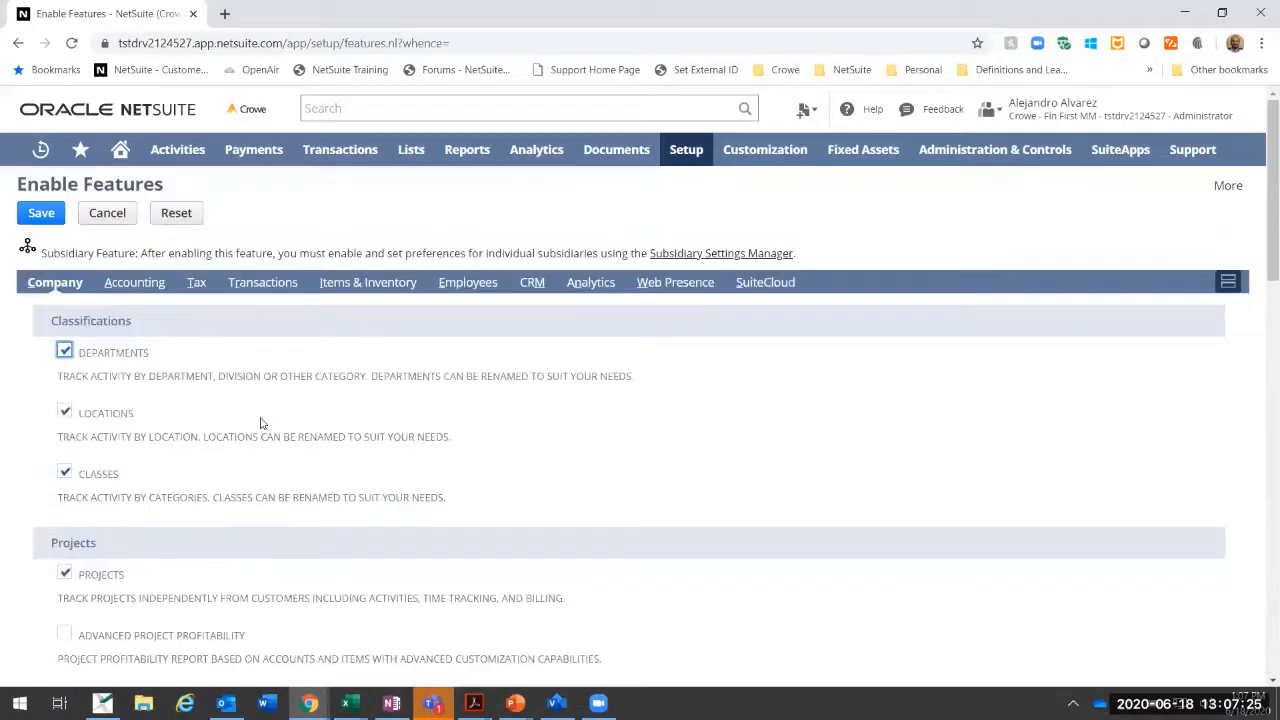
Step: Look through the Analytics, CRM and SuiteCloud features, including SuiteBundler and SuiteTalk
{"action": "left_click", "coordinate": [590, 283]}
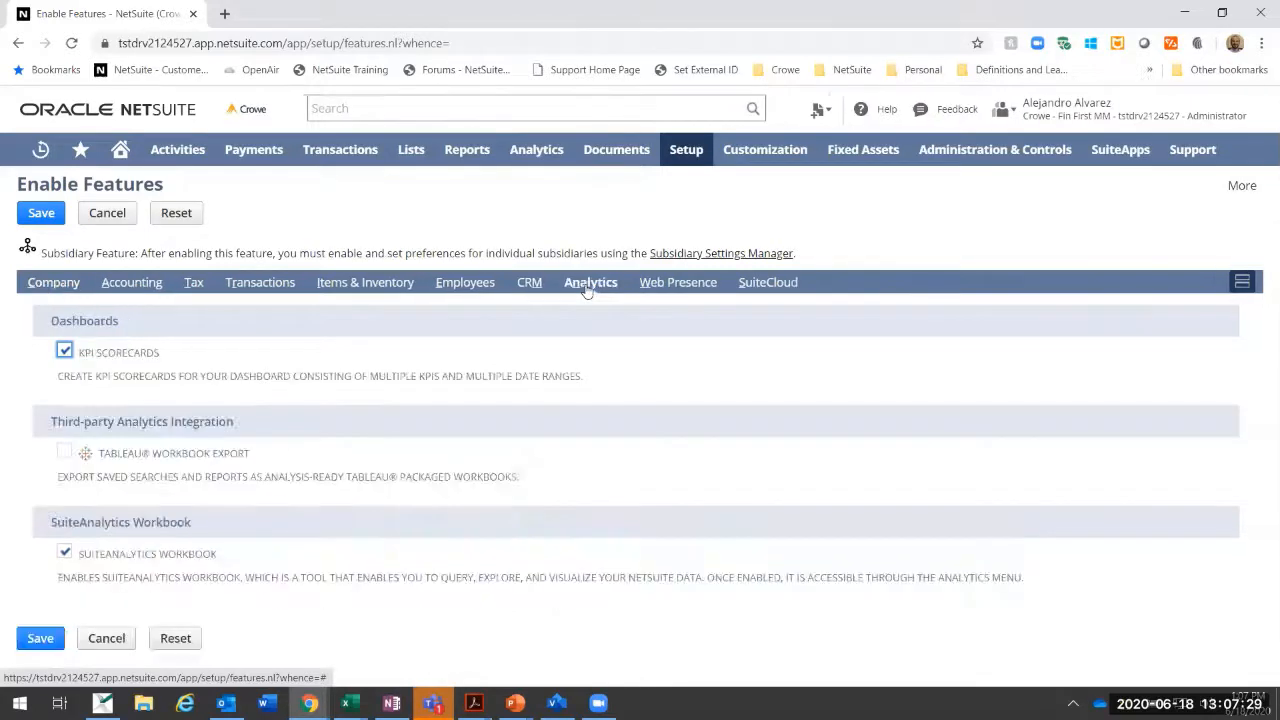
{"action": "left_click", "coordinate": [525, 284]}
{"action": "left_click", "coordinate": [740, 282]}
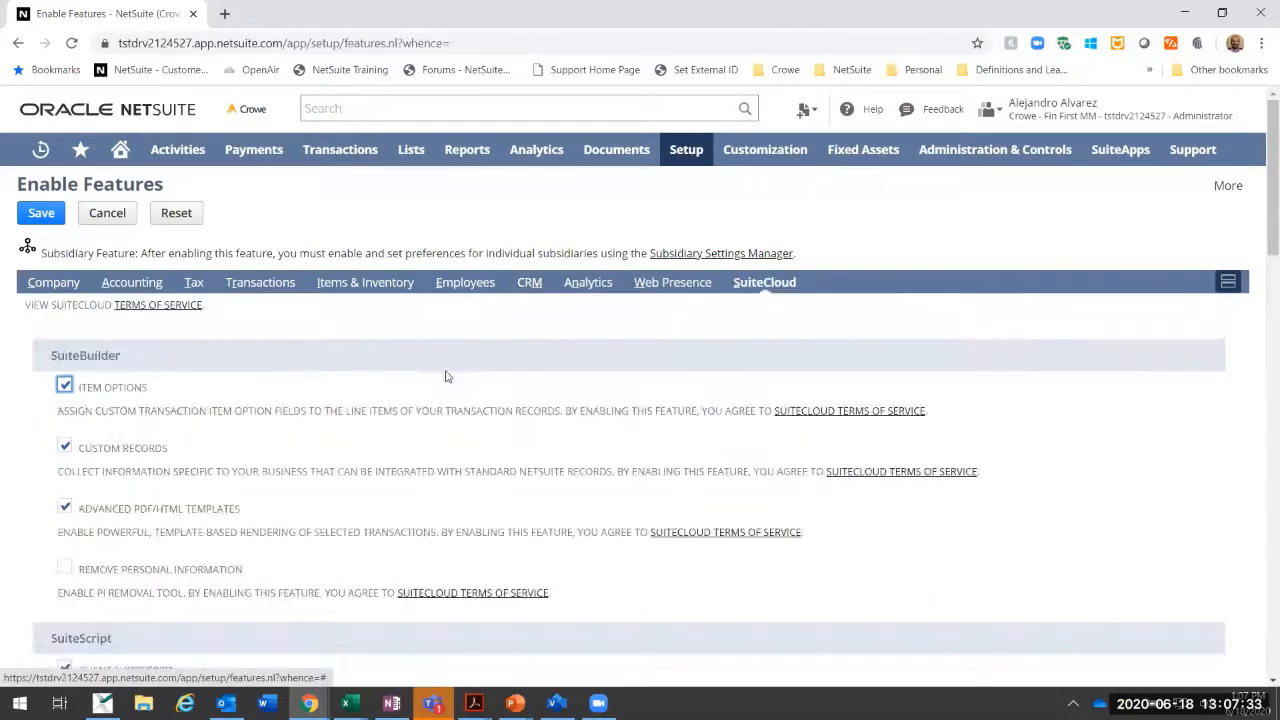
{"action": "scroll", "coordinate": [445, 375], "scroll_direction": "down", "scroll_amount": 10}
{"action": "scroll", "coordinate": [447, 376], "scroll_direction": "down", "scroll_amount": 5}
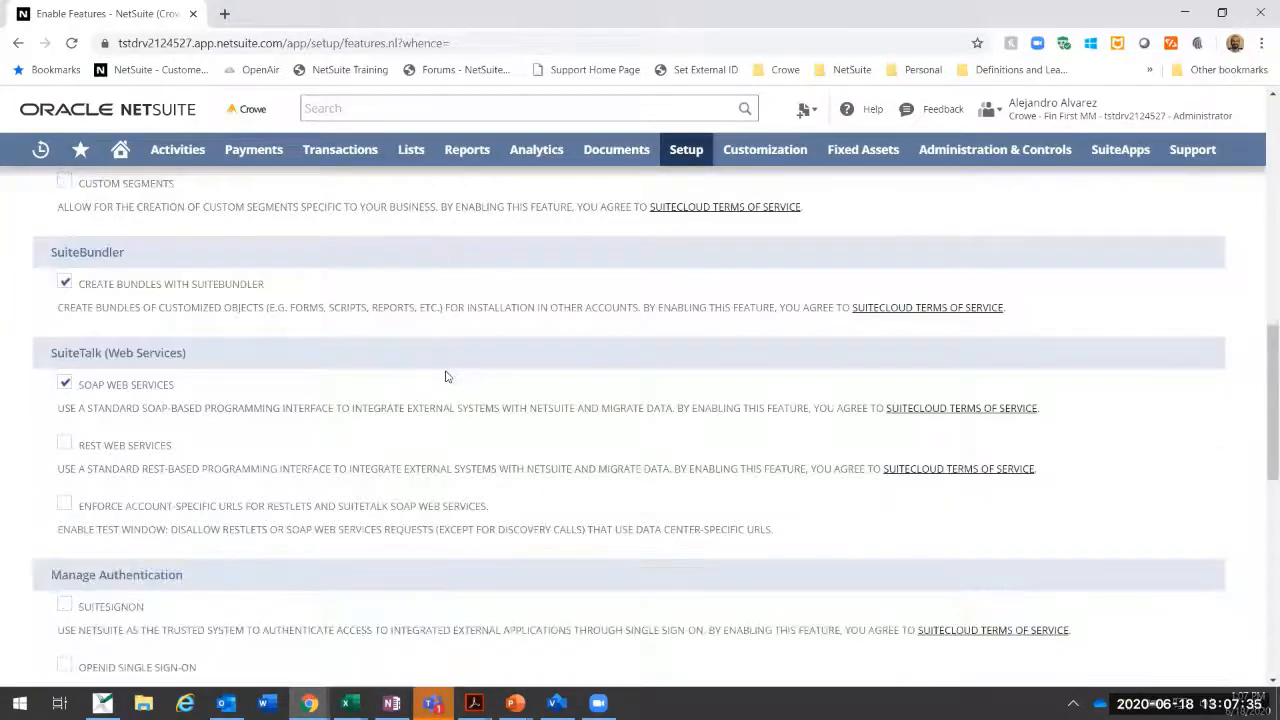
{"action": "scroll", "coordinate": [447, 376], "scroll_direction": "up", "scroll_amount": 8}
{"action": "scroll", "coordinate": [447, 376], "scroll_direction": "up", "scroll_amount": 5}
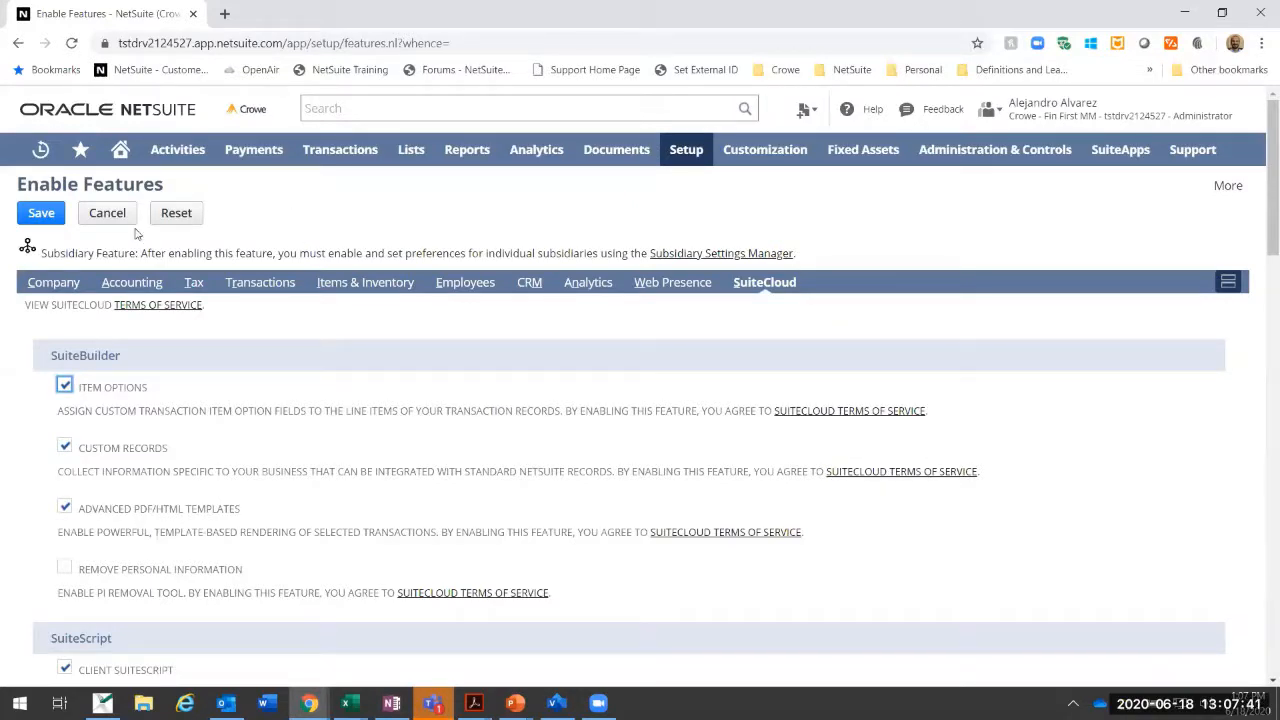
Step: Leave Enable Features without saving and switch to the Crowe - Fin First MM role FF MM - Controller
{"action": "mouse_move", "coordinate": [1058, 118]}
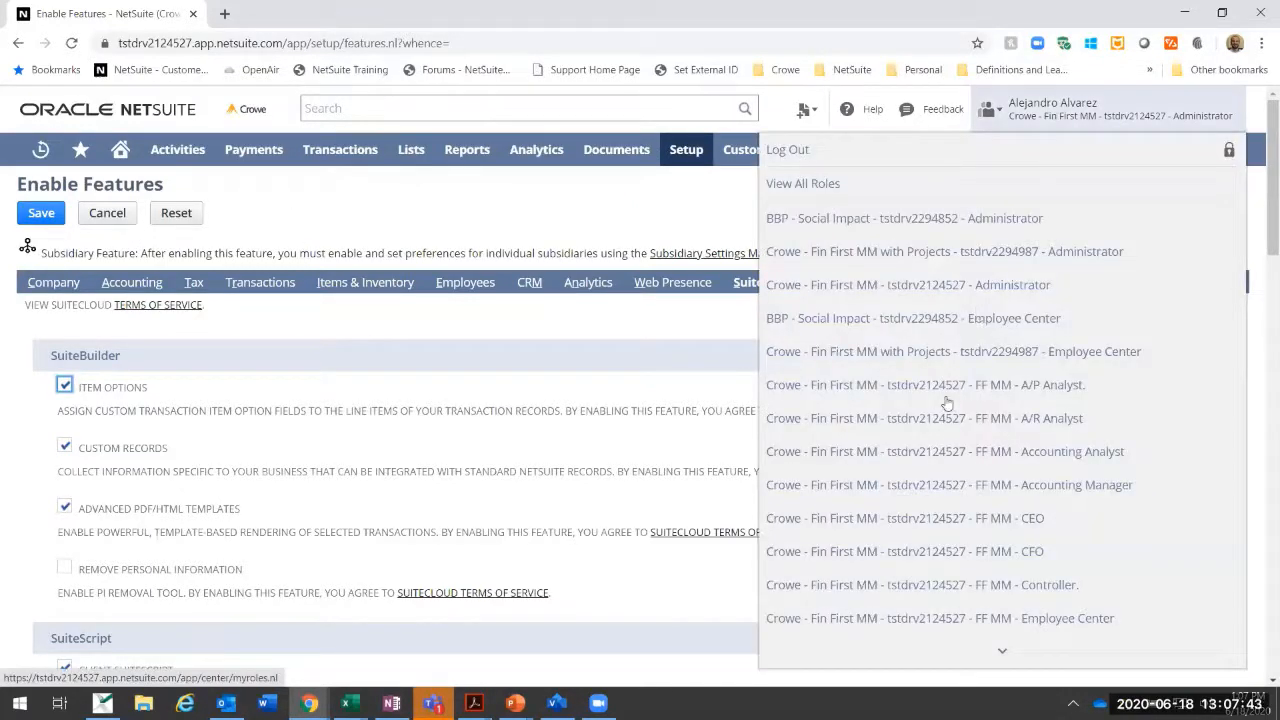
{"action": "scroll", "coordinate": [866, 443], "scroll_direction": "down", "scroll_amount": 1}
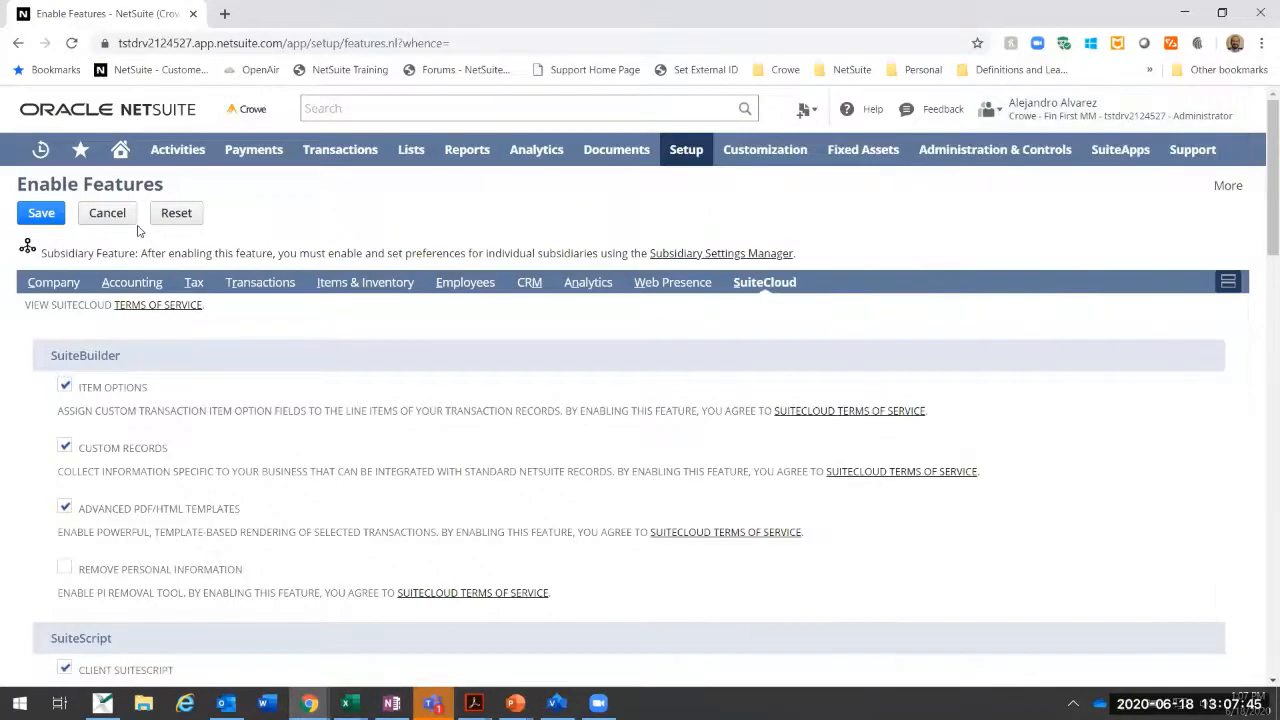
{"action": "left_click", "coordinate": [105, 221]}
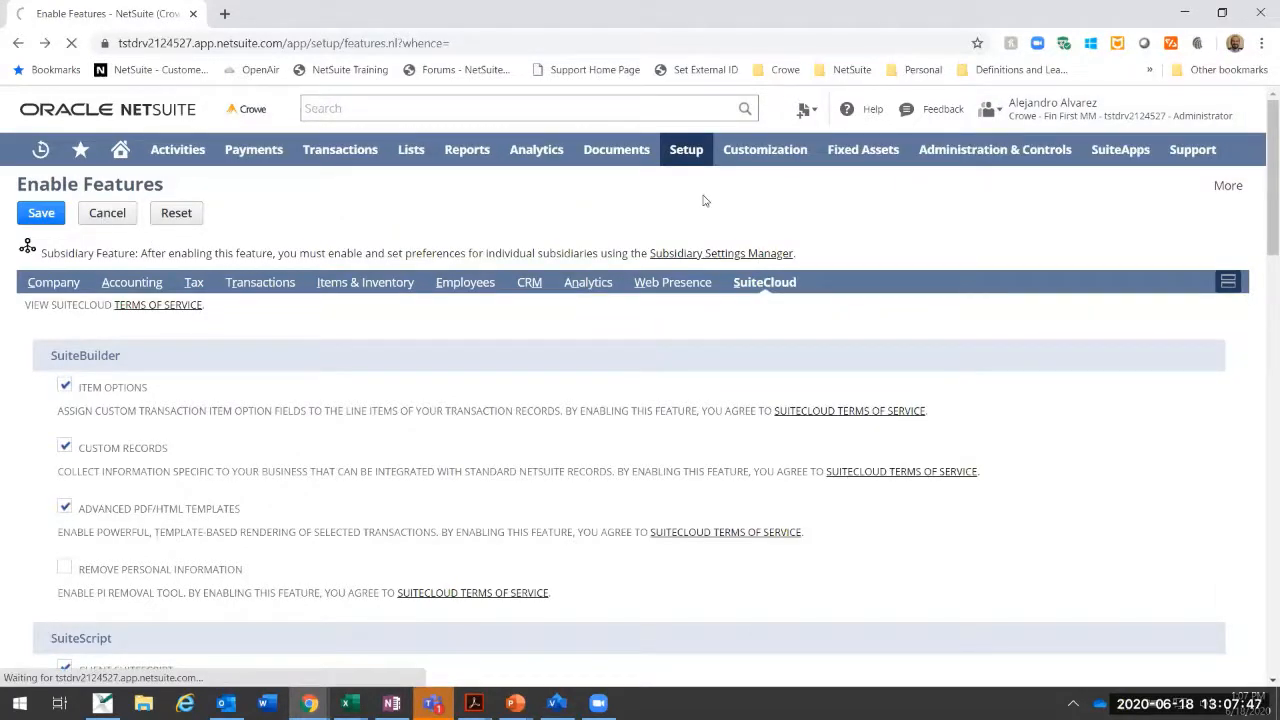
{"action": "mouse_move", "coordinate": [1040, 117]}
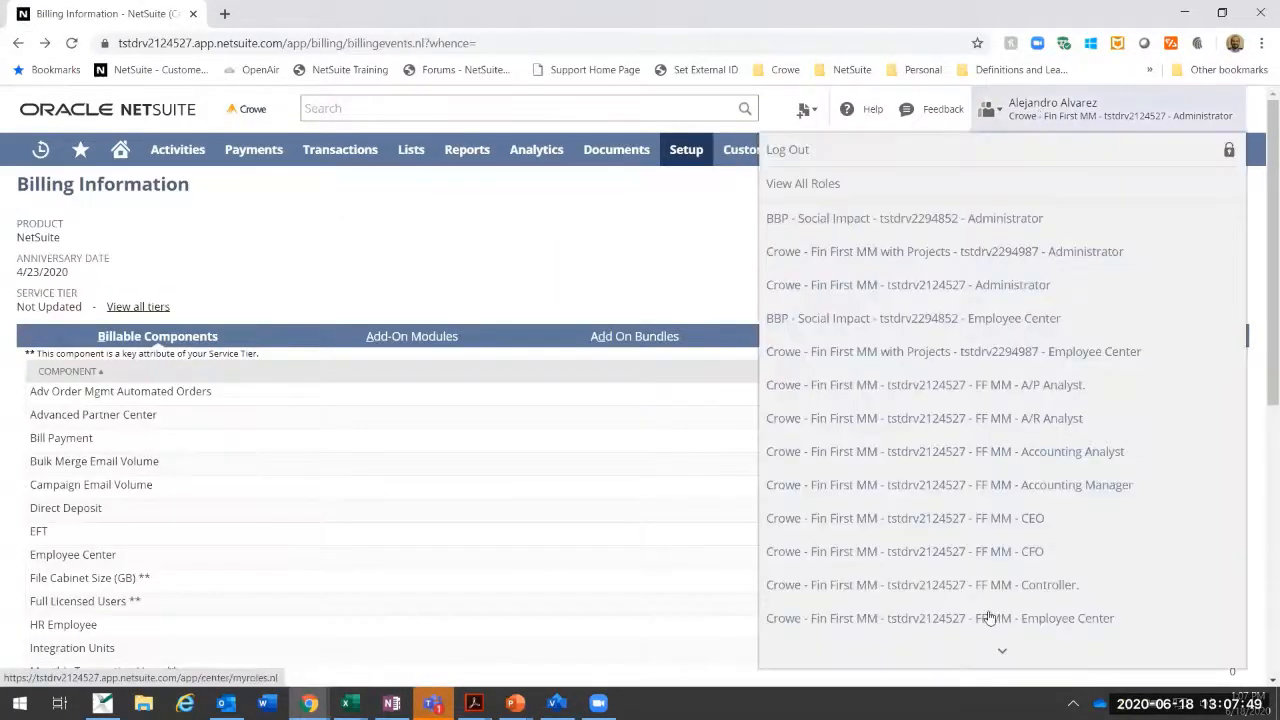
{"action": "left_click", "coordinate": [855, 521]}
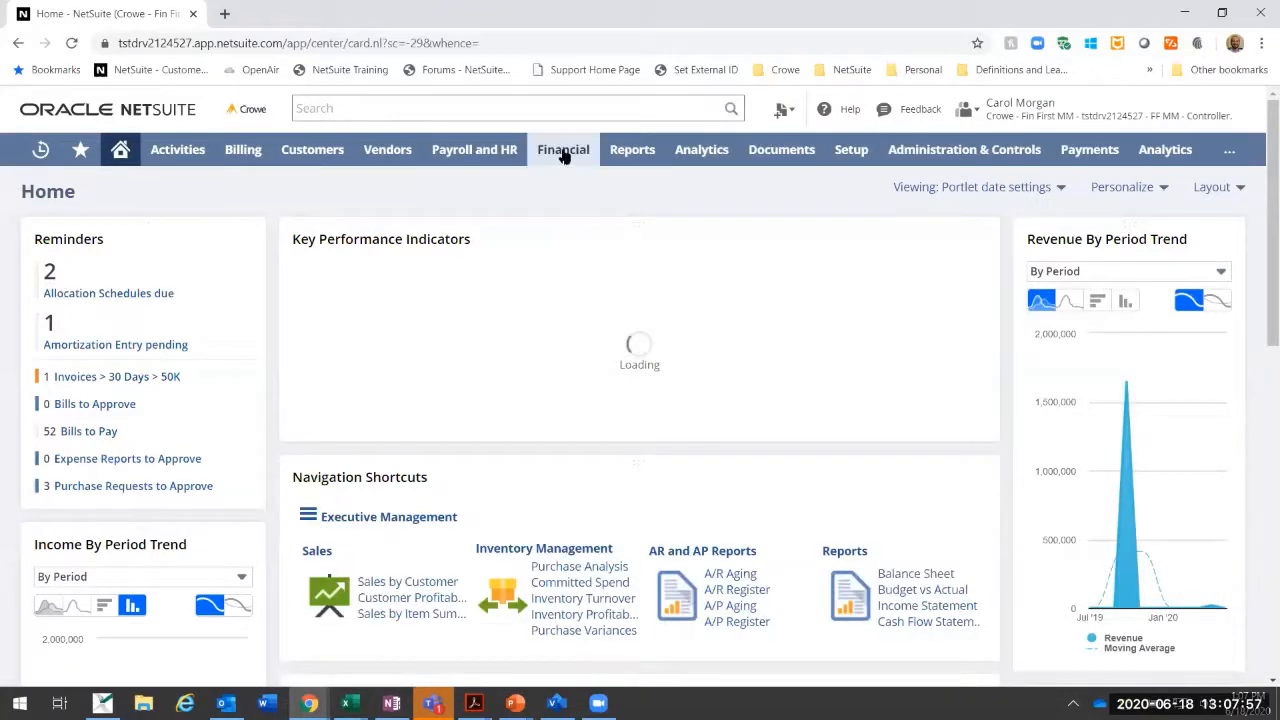
{"action": "mouse_move", "coordinate": [563, 153]}
{"action": "mouse_move", "coordinate": [591, 258]}
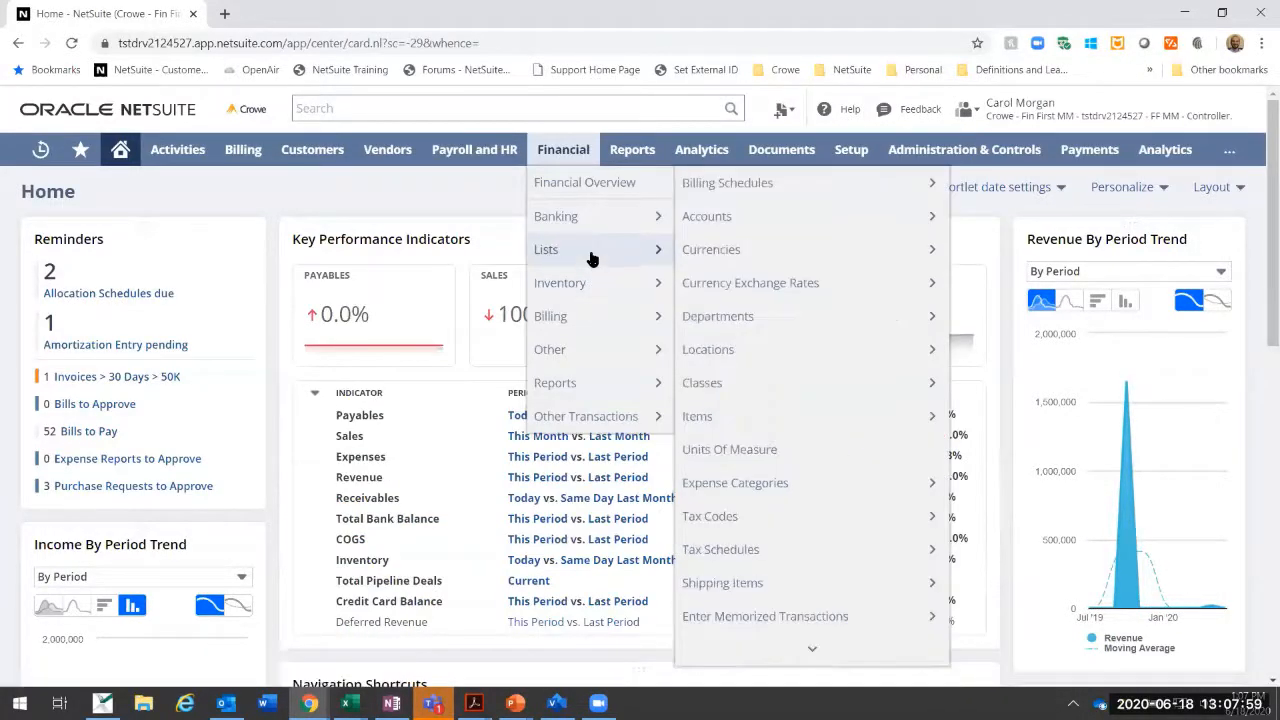
{"action": "mouse_move", "coordinate": [583, 347]}
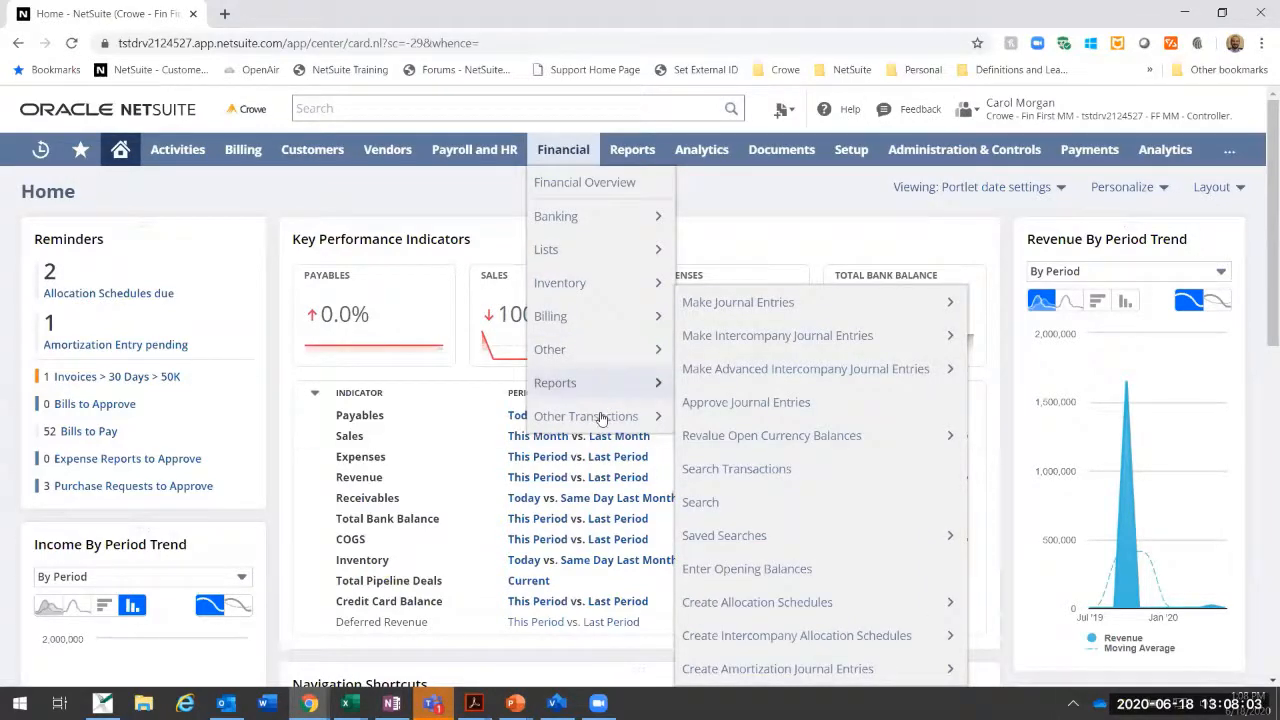
{"action": "mouse_move", "coordinate": [603, 420]}
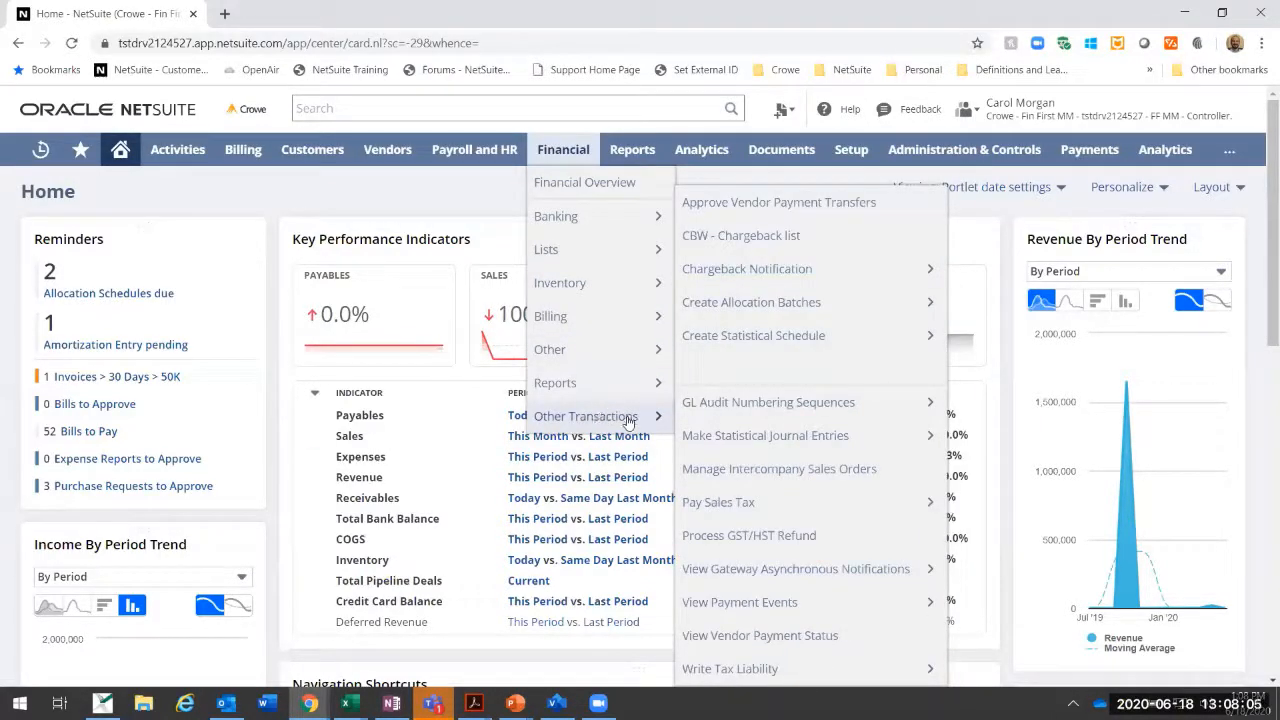
Step: Search the account globally for allocations and clear the search
{"action": "mouse_move", "coordinate": [475, 150]}
{"action": "left_click", "coordinate": [415, 108]}
{"action": "type", "text": "dynamic"}
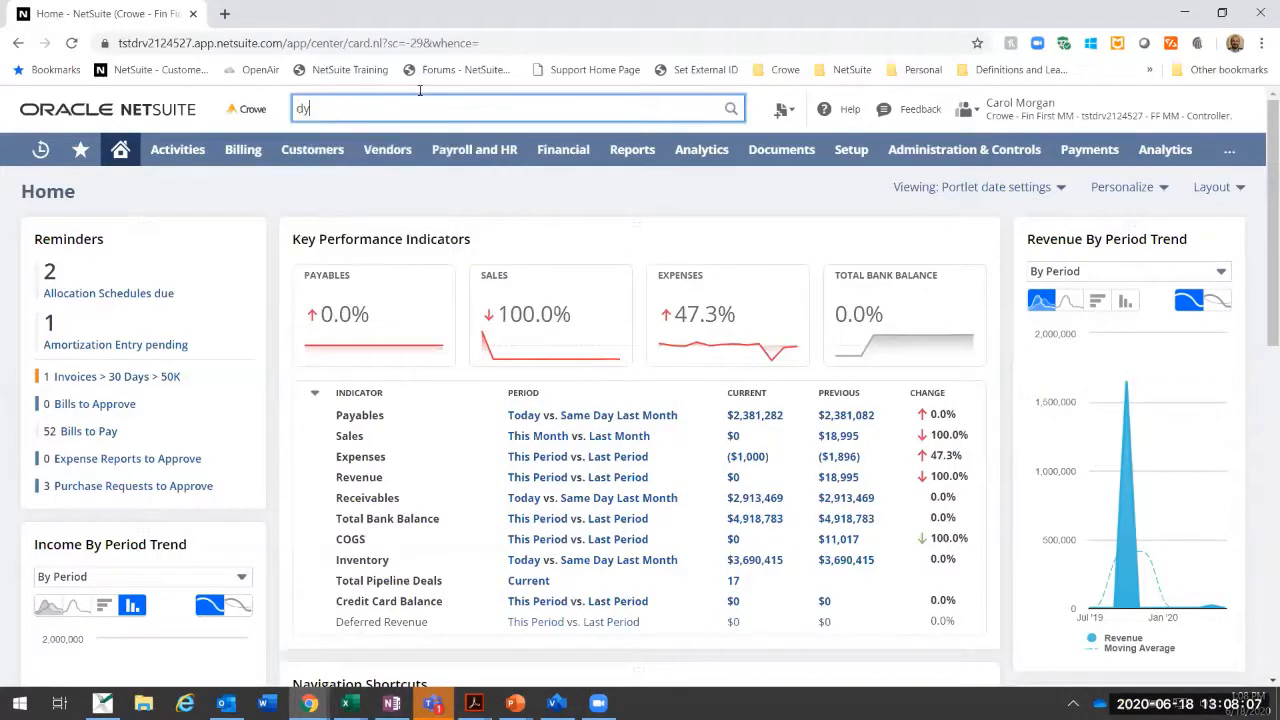
{"action": "key", "text": "BackSpace"}
{"action": "key", "text": "BackSpace"}
{"action": "key", "text": "BackSpace"}
{"action": "key", "text": "BackSpace"}
{"action": "key", "text": "BackSpace"}
{"action": "key", "text": "BackSpace"}
{"action": "type", "text": "allocations"}
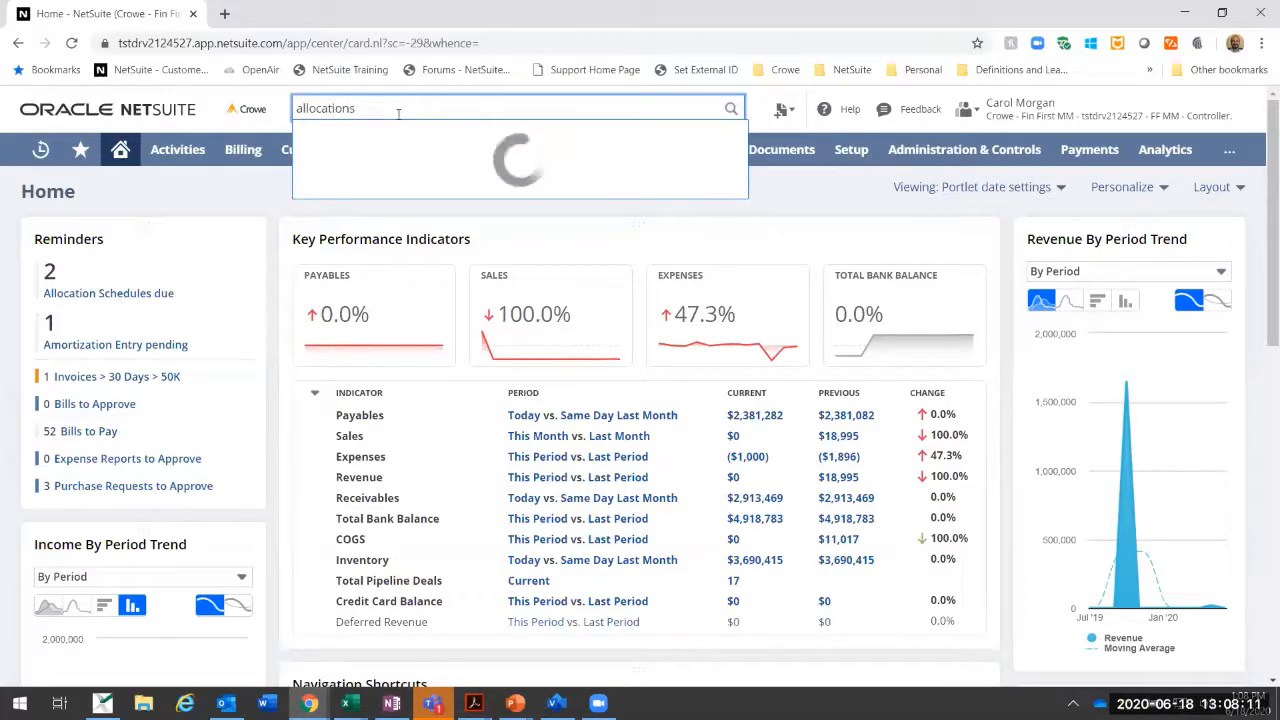
{"action": "double_click", "coordinate": [384, 109]}
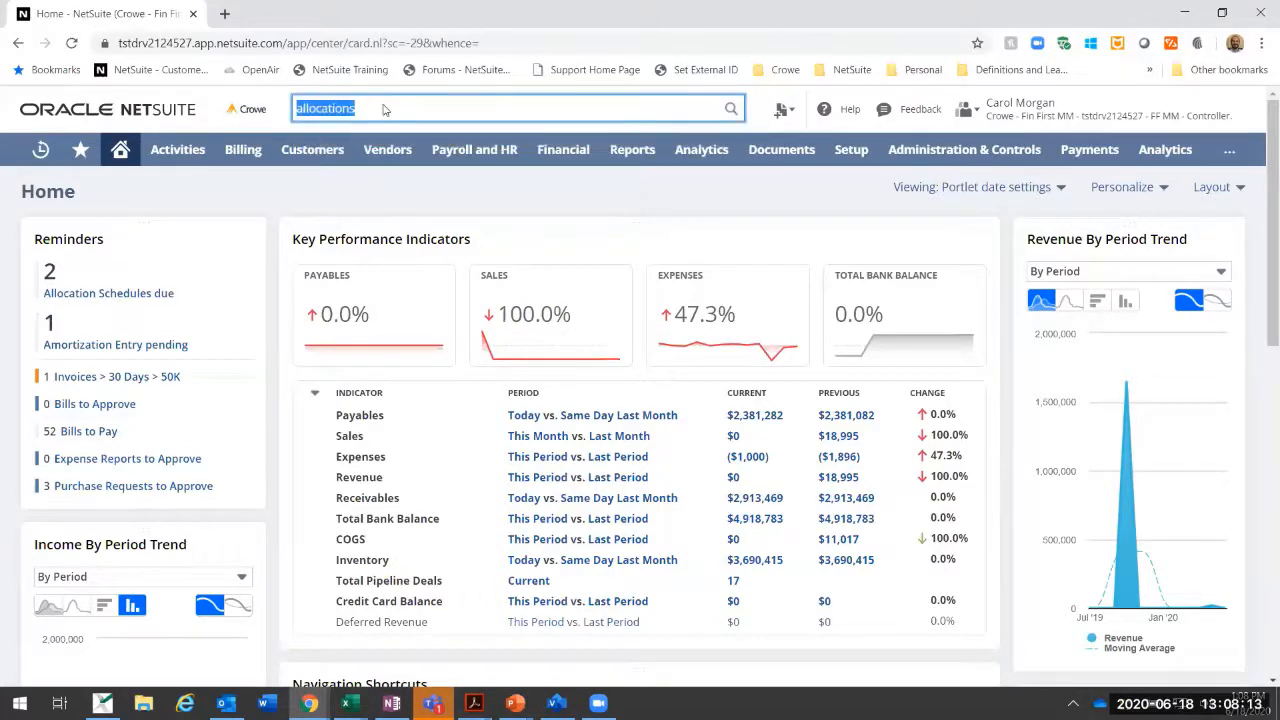
{"action": "key", "text": "BackSpace"}
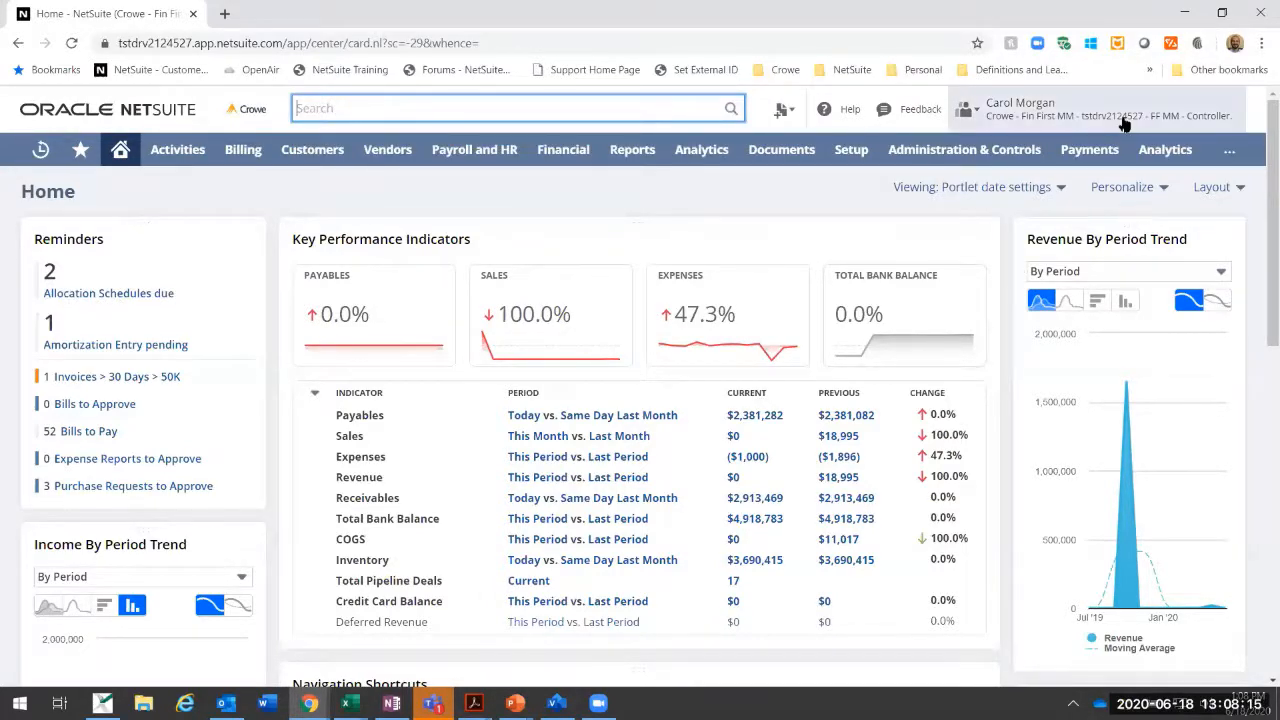
Step: Switch to the Crowe - Fin First MM Administrator role and open the Amortization Templates accounting list
{"action": "mouse_move", "coordinate": [1020, 110]}
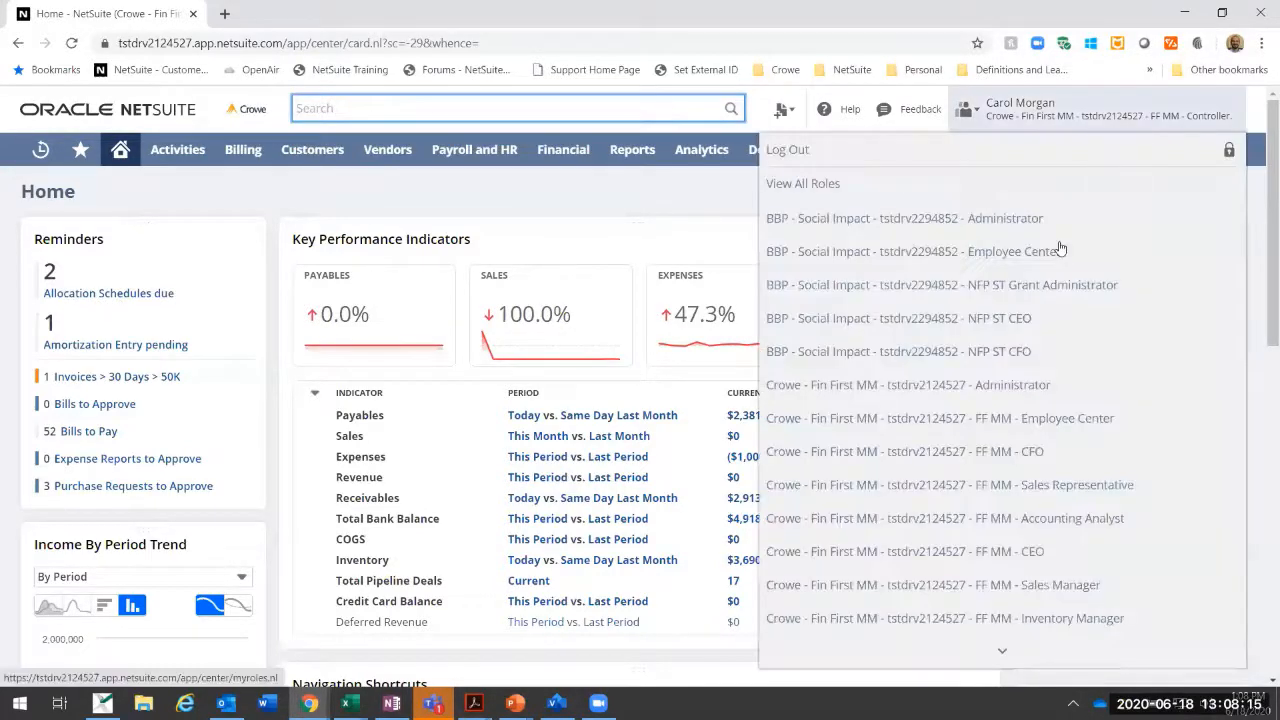
{"action": "left_click", "coordinate": [1038, 390]}
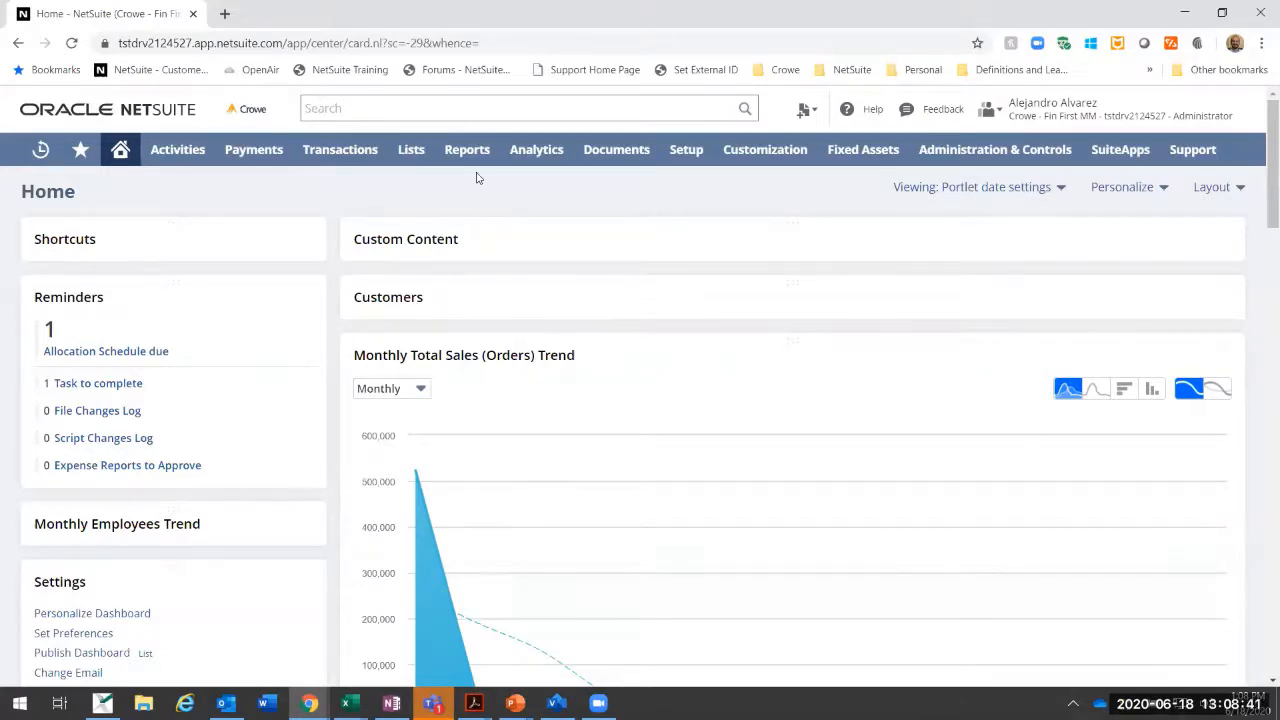
{"action": "mouse_move", "coordinate": [401, 155]}
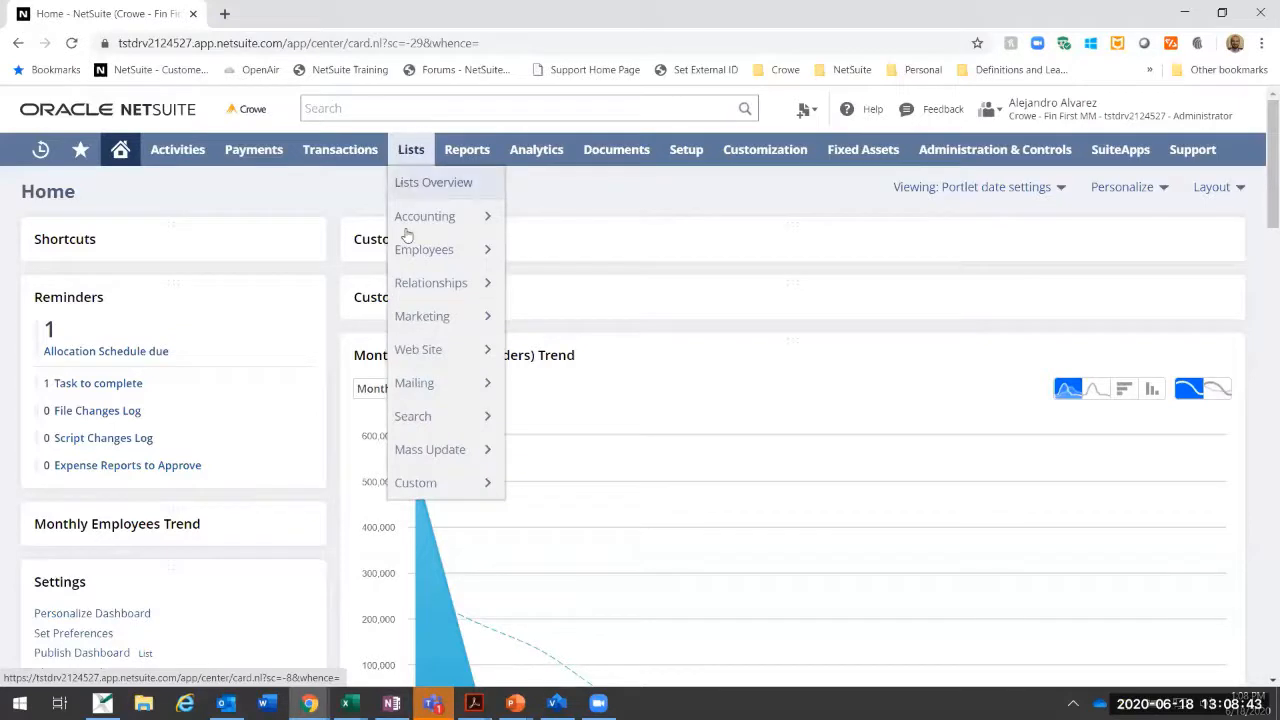
{"action": "mouse_move", "coordinate": [412, 217]}
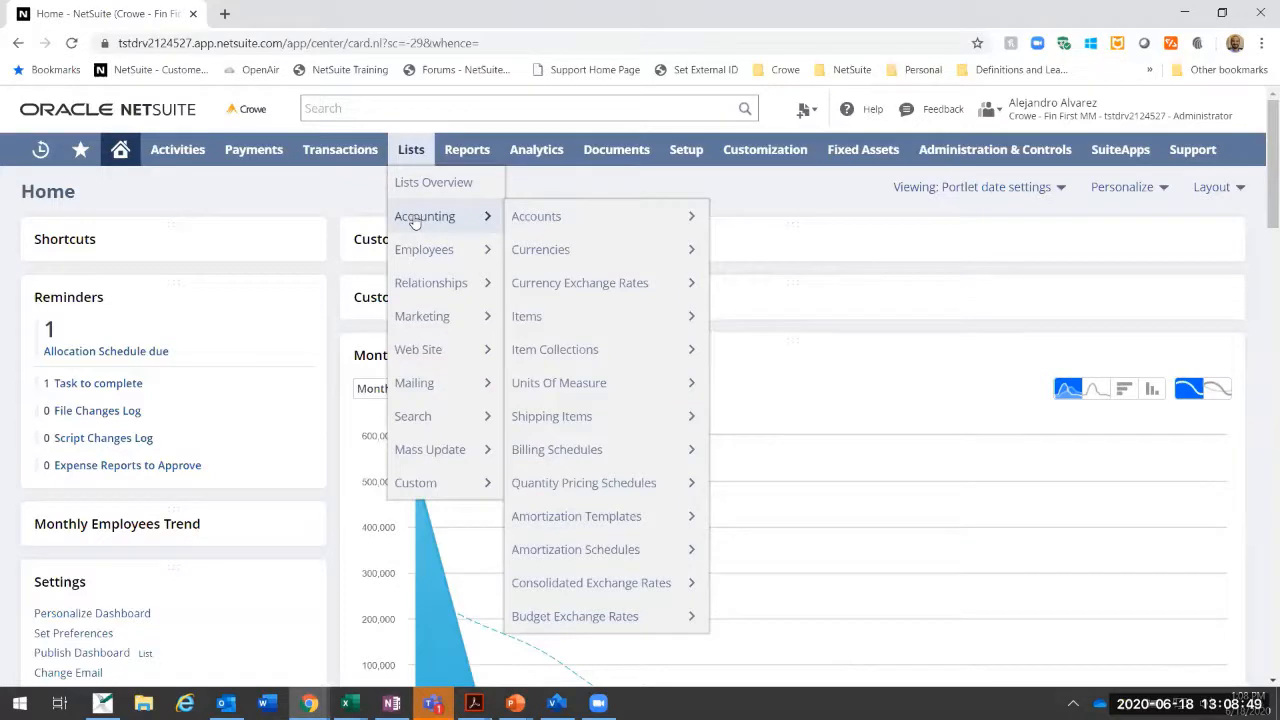
{"action": "mouse_move", "coordinate": [541, 525]}
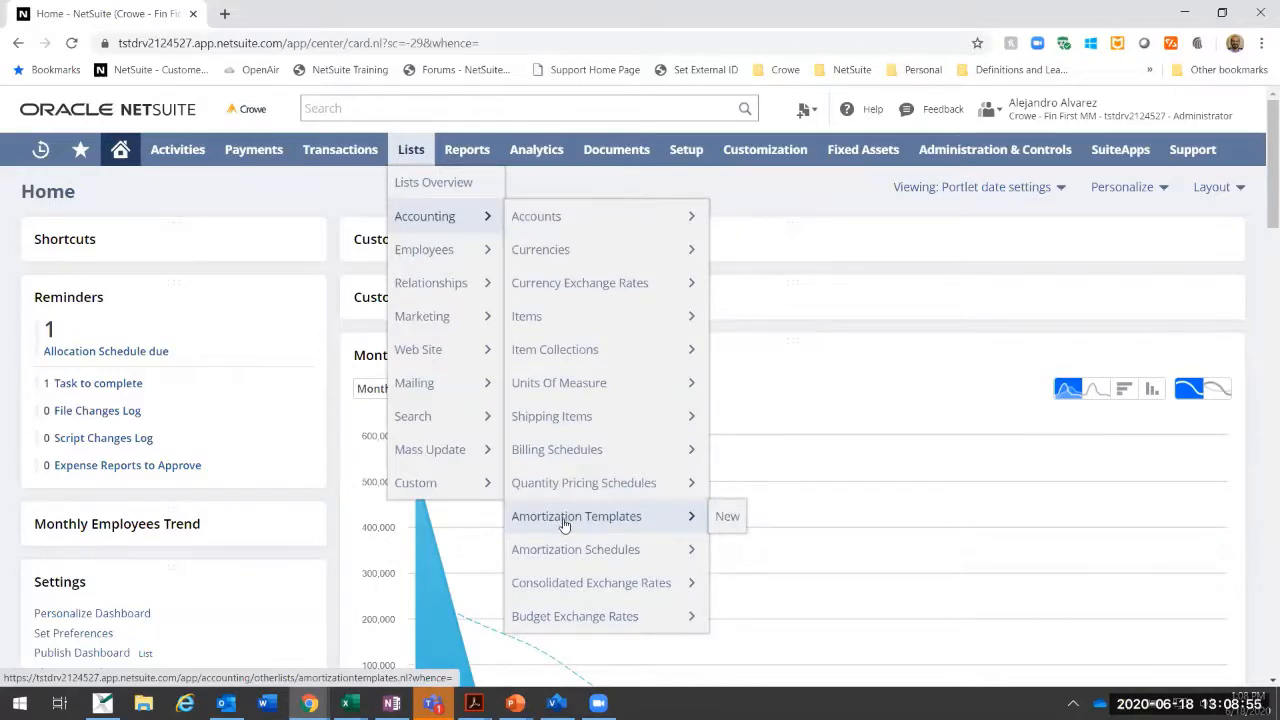
{"action": "left_click", "coordinate": [565, 525]}
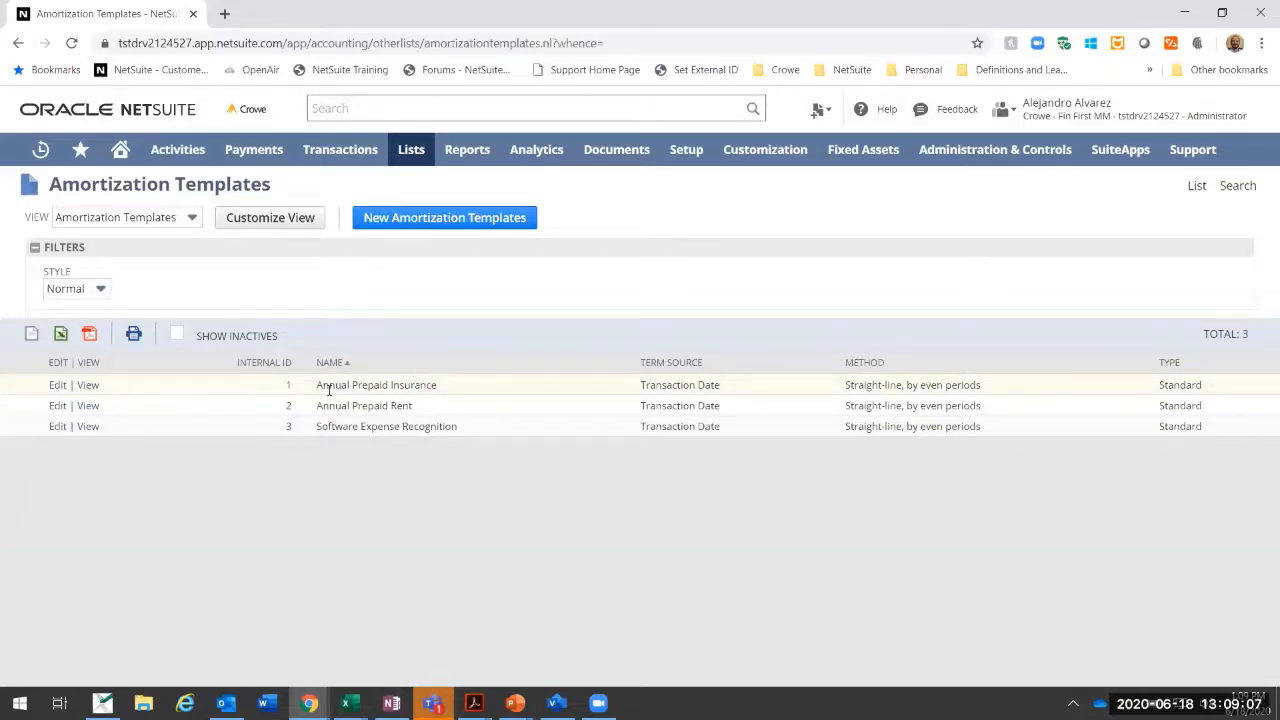
Step: Open the Annual Prepaid Insurance amortization template for editing and review its type options, keeping Standard
{"action": "left_click", "coordinate": [86, 386]}
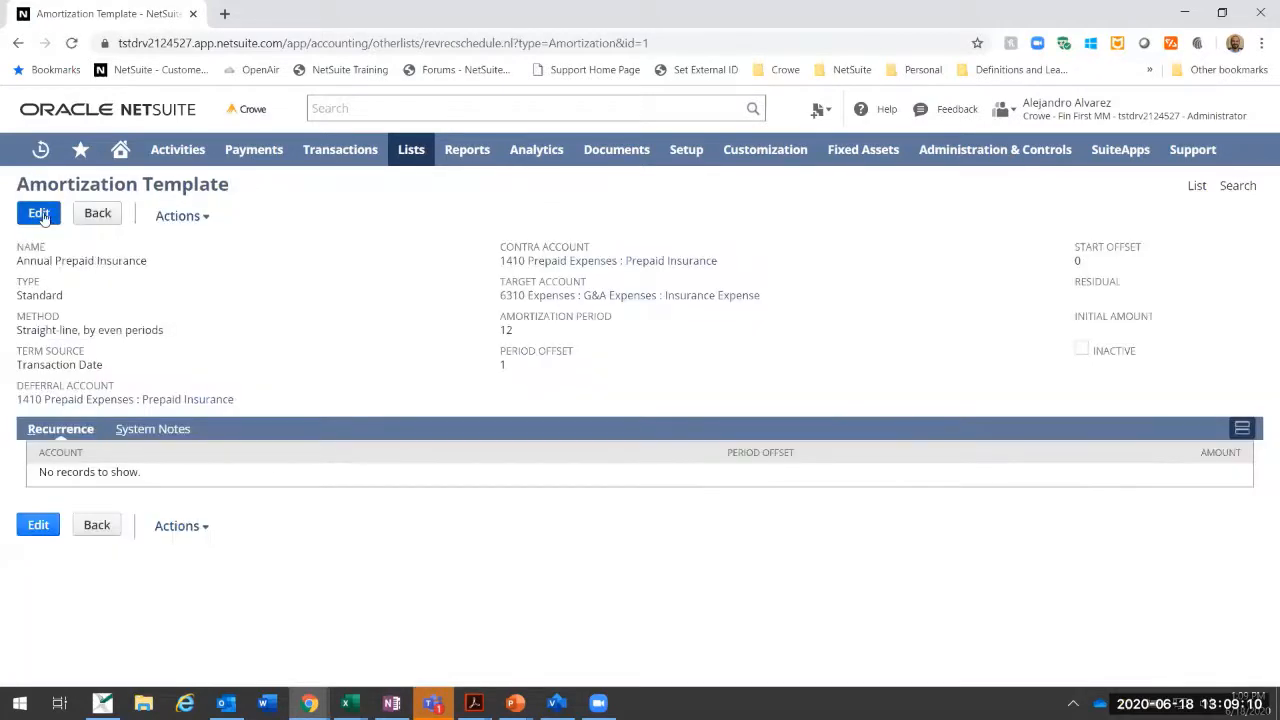
{"action": "left_click", "coordinate": [39, 213]}
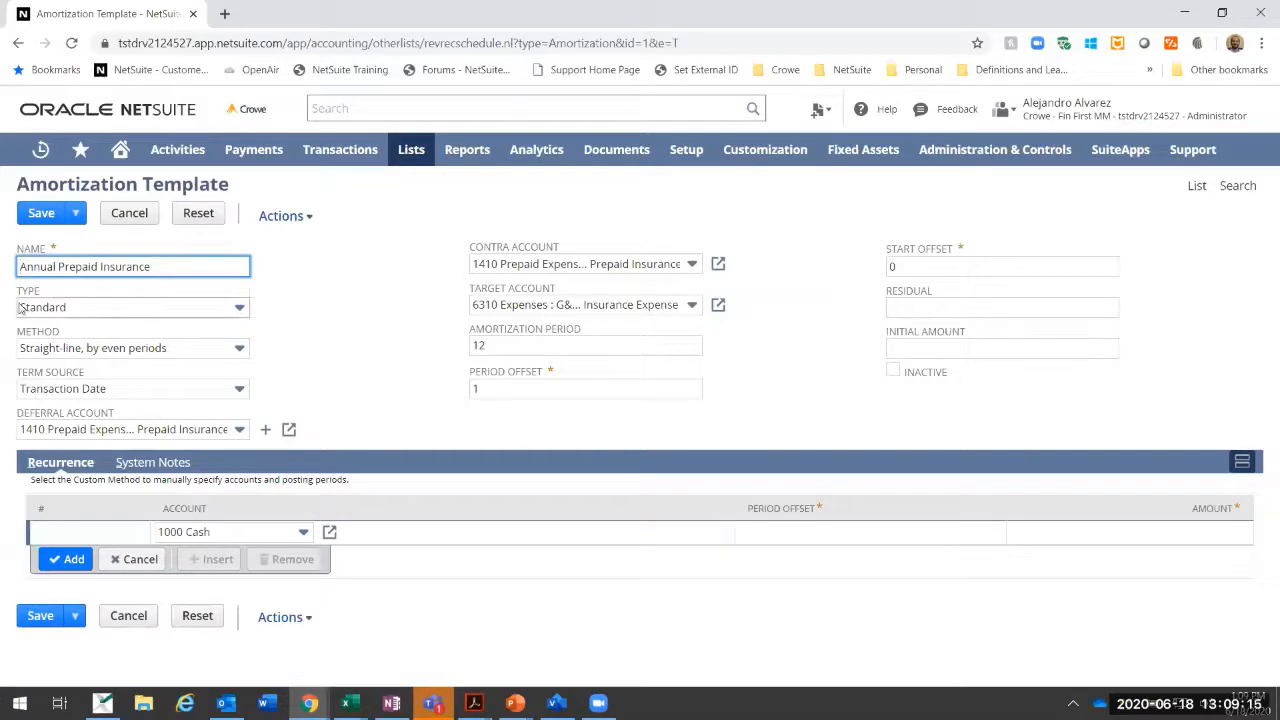
{"action": "left_click", "coordinate": [137, 310]}
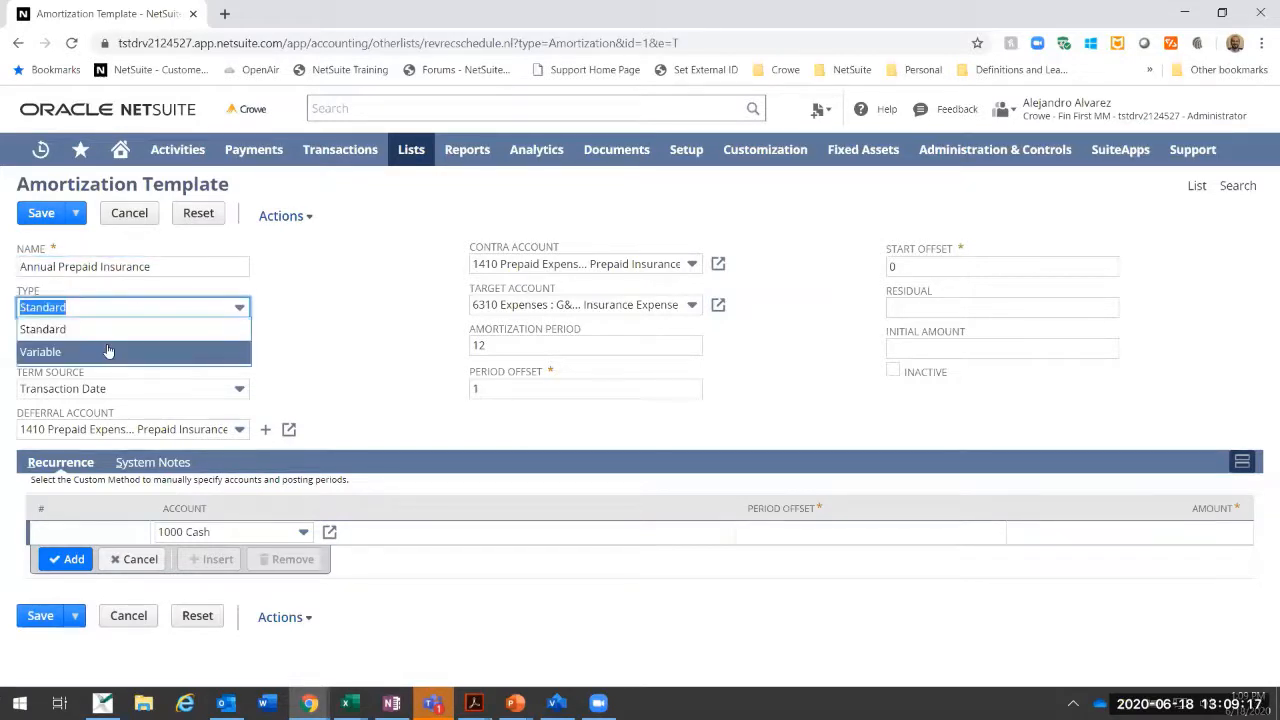
{"action": "left_click", "coordinate": [115, 332]}
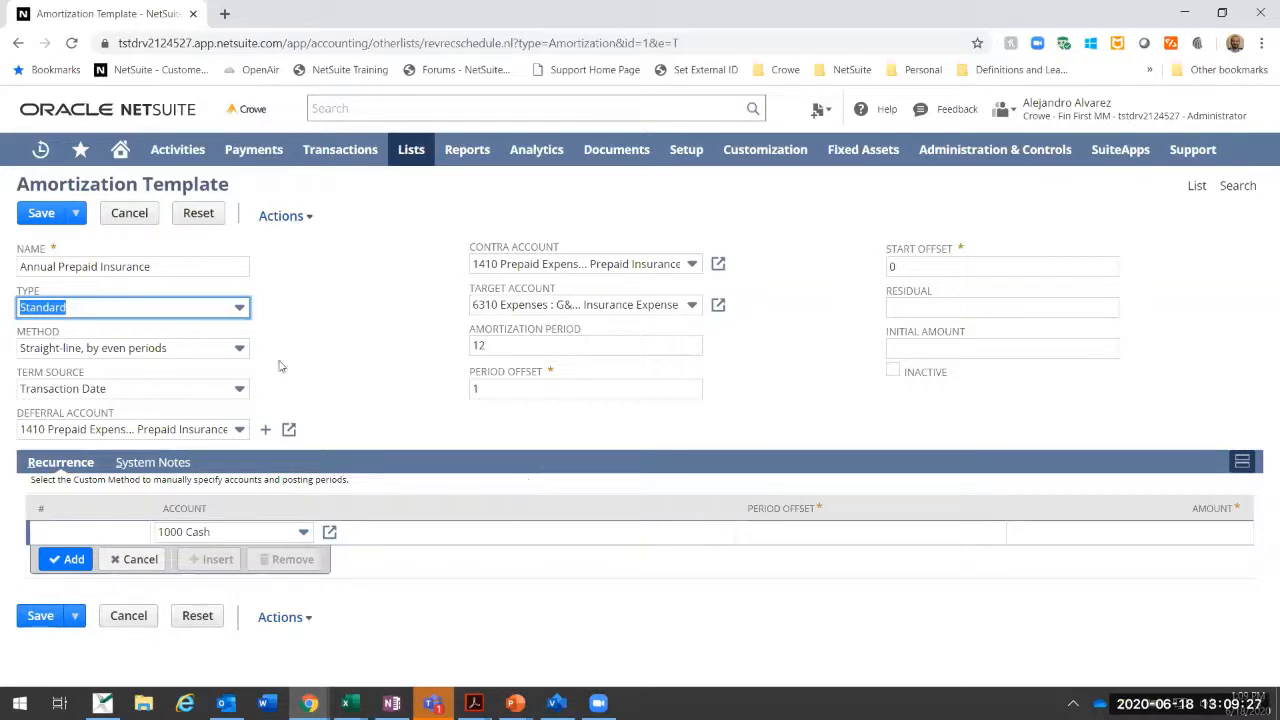
Step: Switch the template's amortization method to Custom and back to Straight-line, by even periods
{"action": "left_click", "coordinate": [184, 350]}
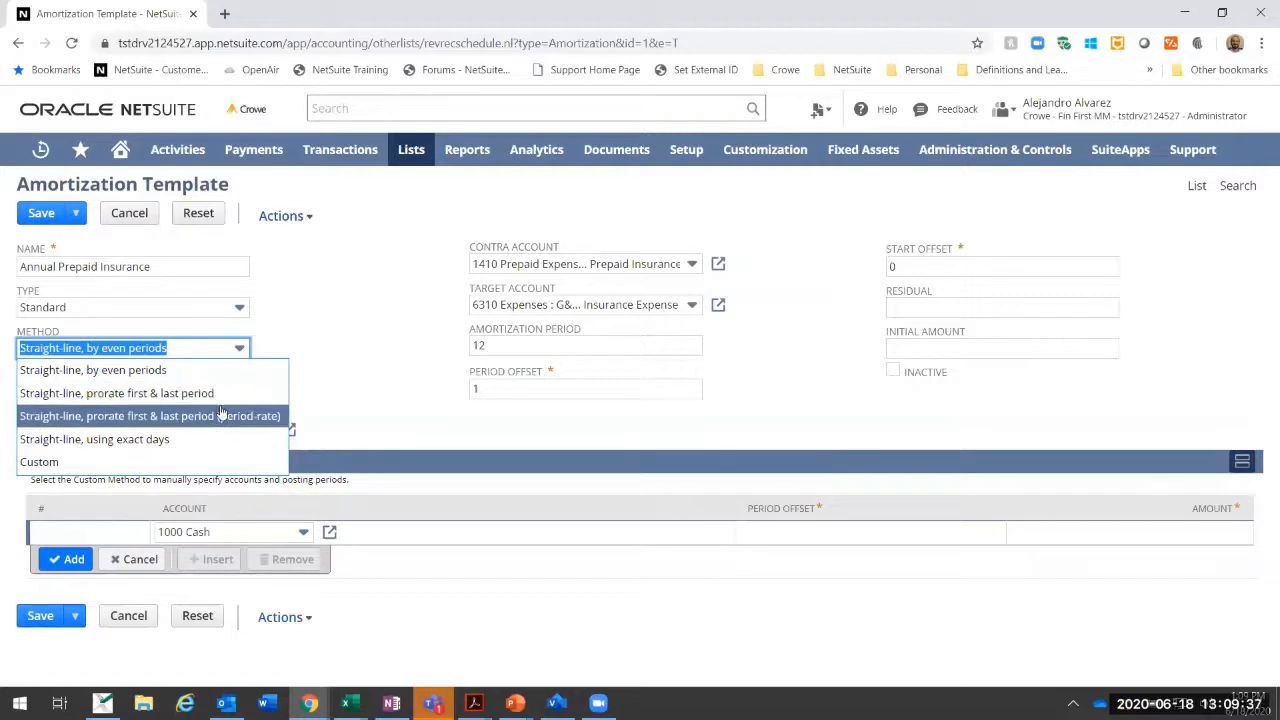
{"action": "left_click", "coordinate": [165, 468]}
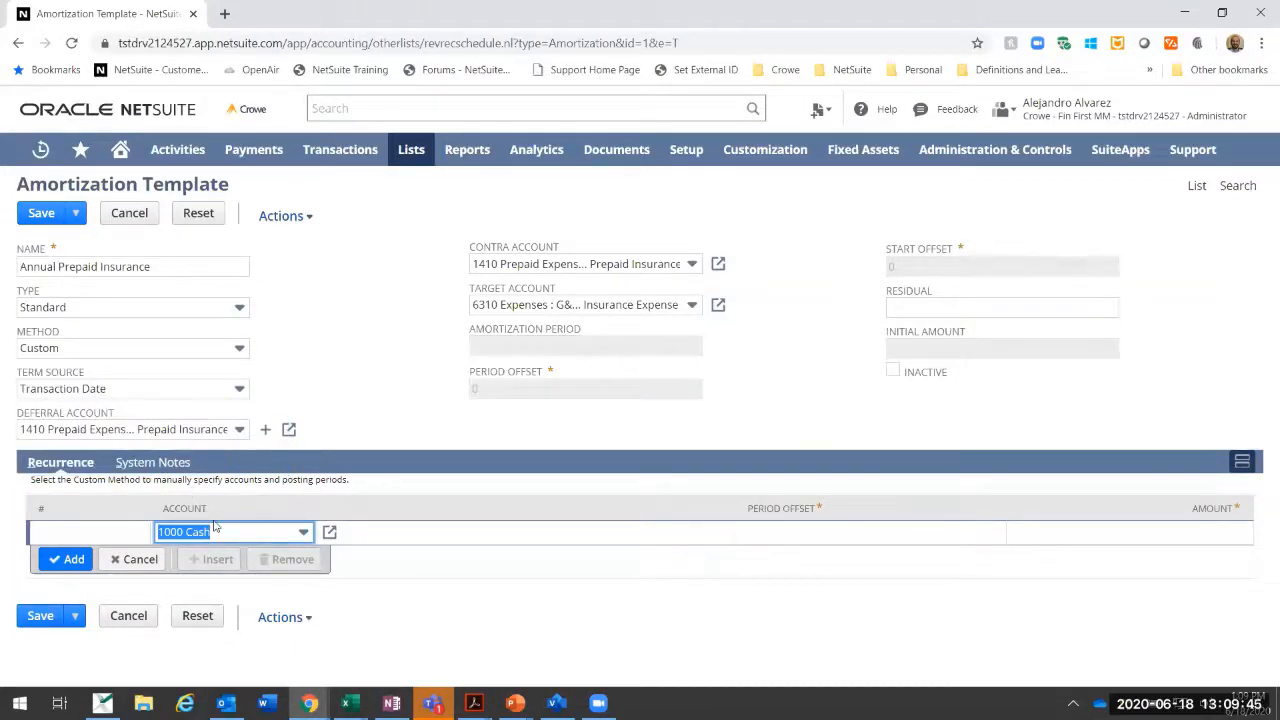
{"action": "left_click", "coordinate": [200, 350]}
{"action": "left_click", "coordinate": [198, 370]}
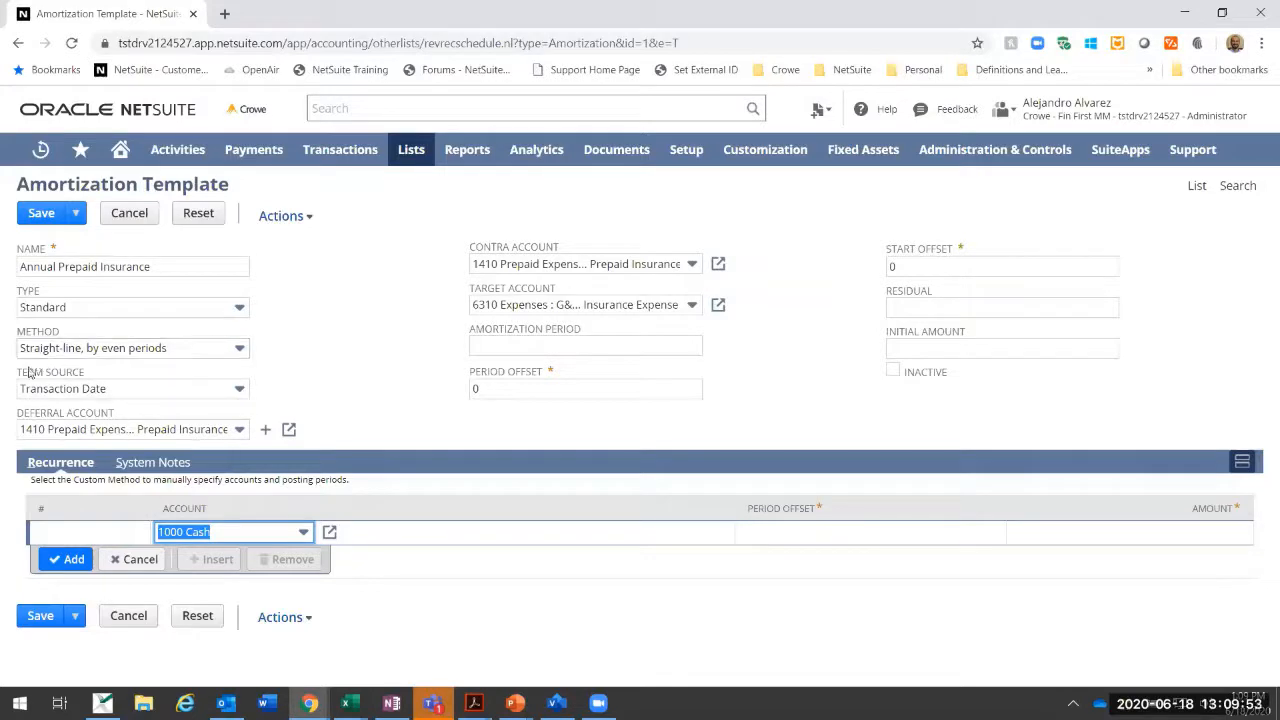
Step: Review the term source, deferral account and contra account choices, keeping Transaction Date and 1410 Prepaid Expenses : Prepaid Insurance
{"action": "left_click", "coordinate": [103, 393]}
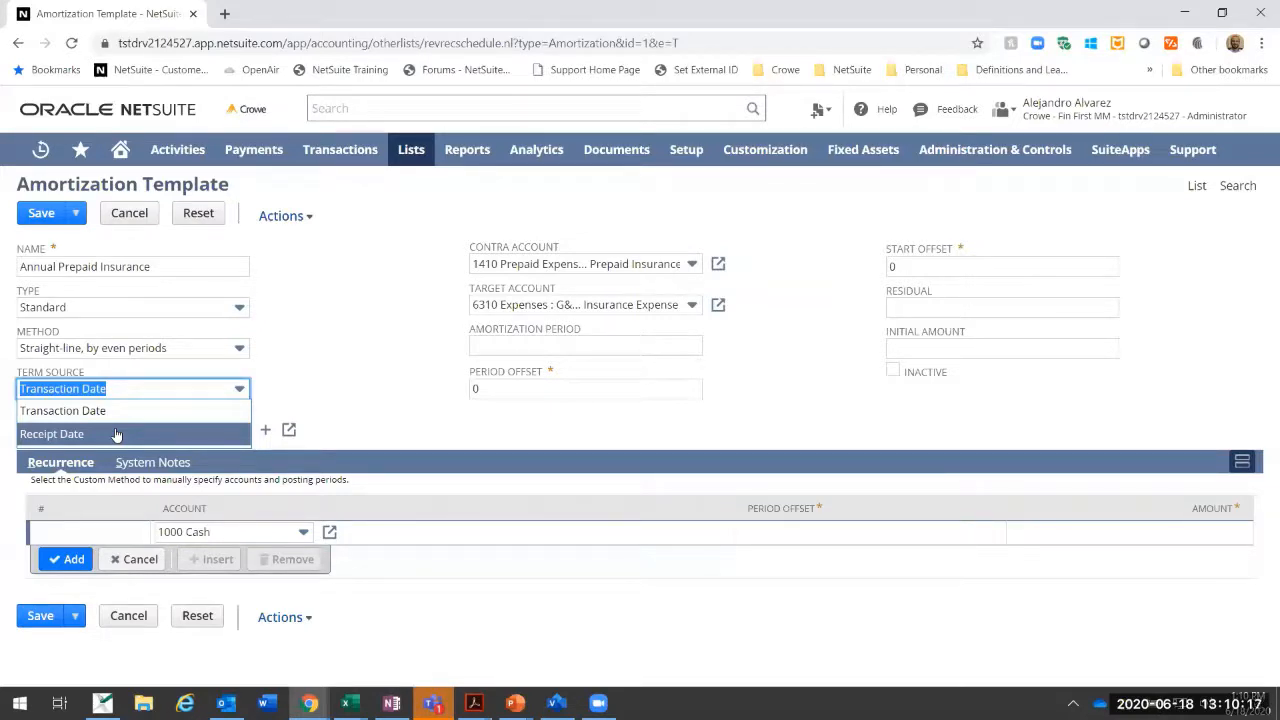
{"action": "left_click", "coordinate": [160, 410]}
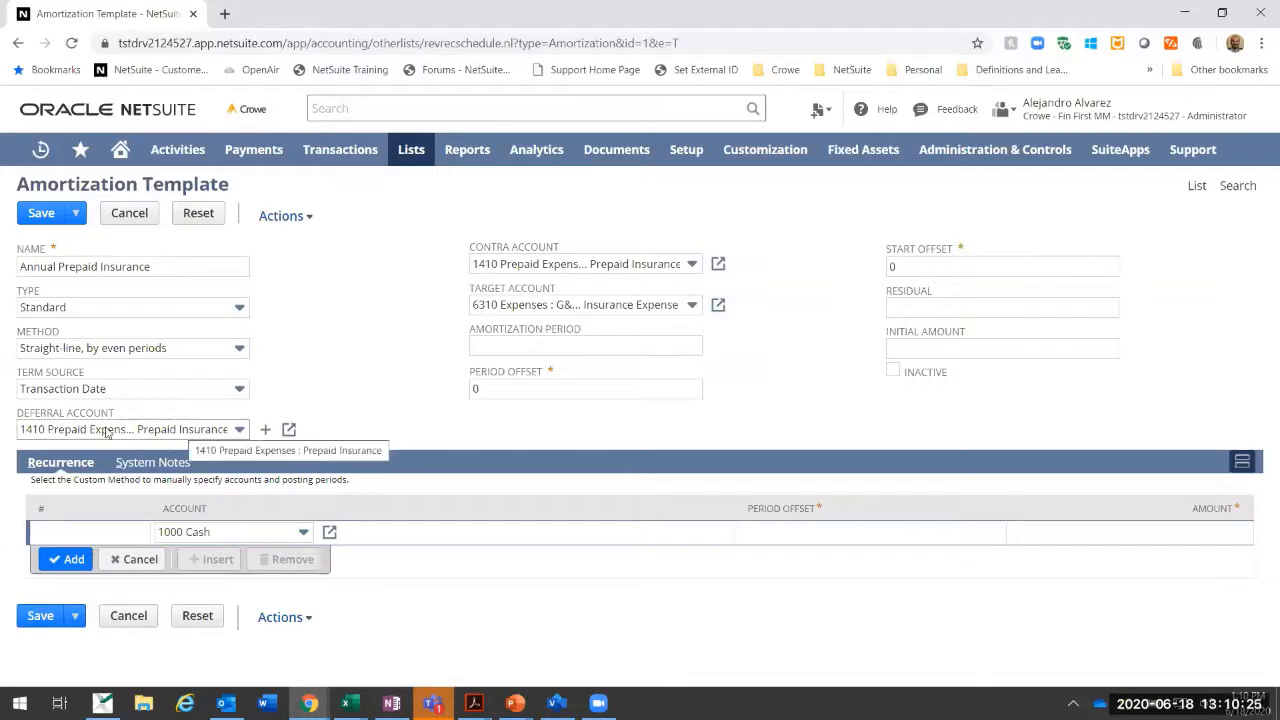
{"action": "left_click", "coordinate": [224, 429]}
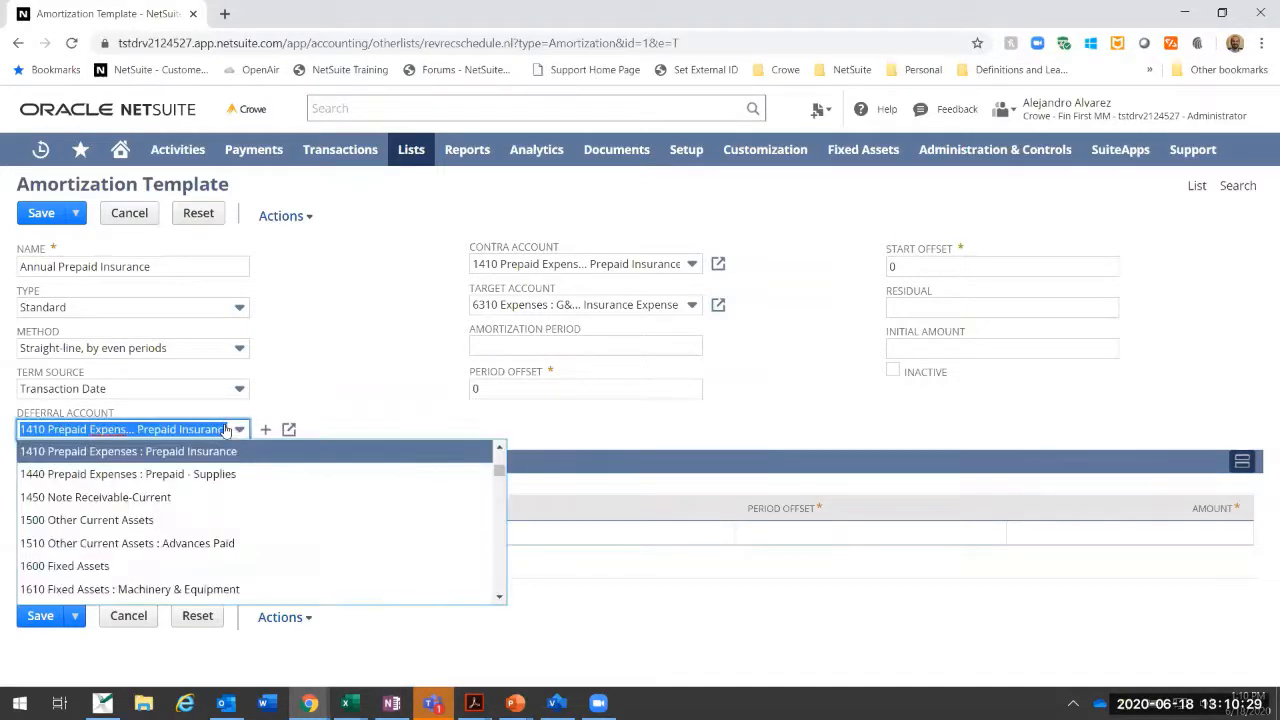
{"action": "left_click", "coordinate": [210, 451]}
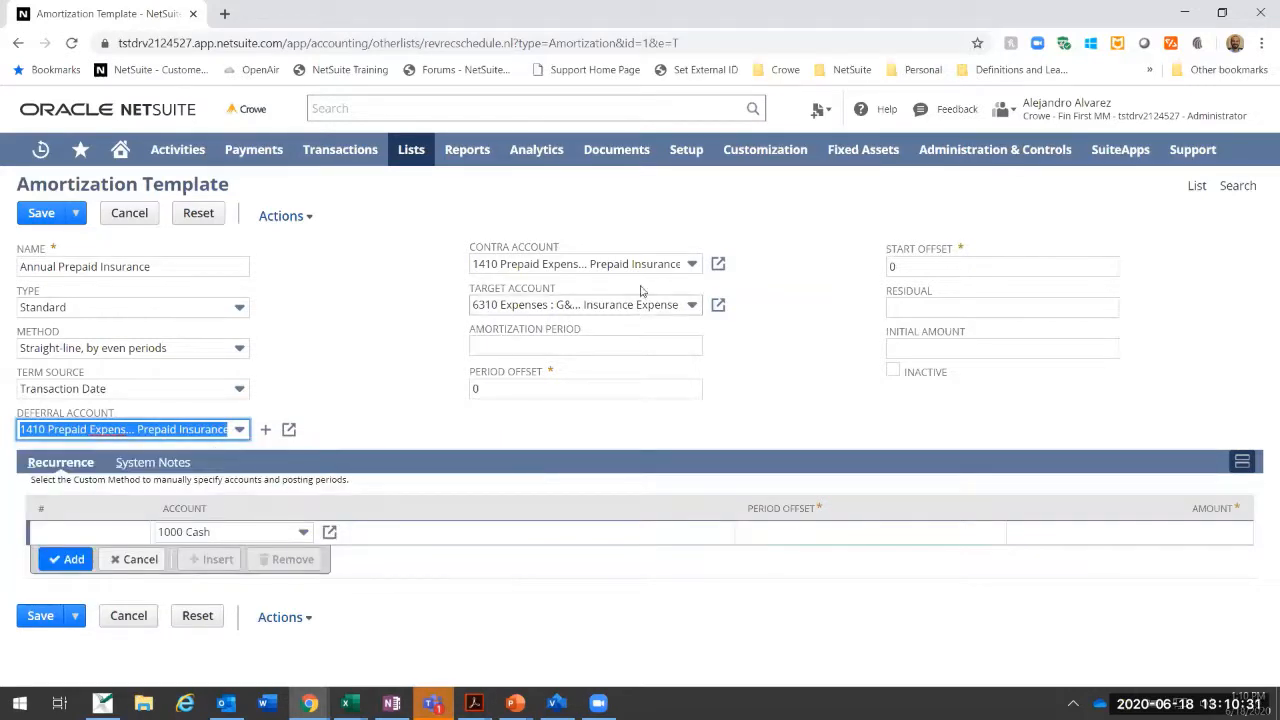
{"action": "left_click", "coordinate": [578, 265]}
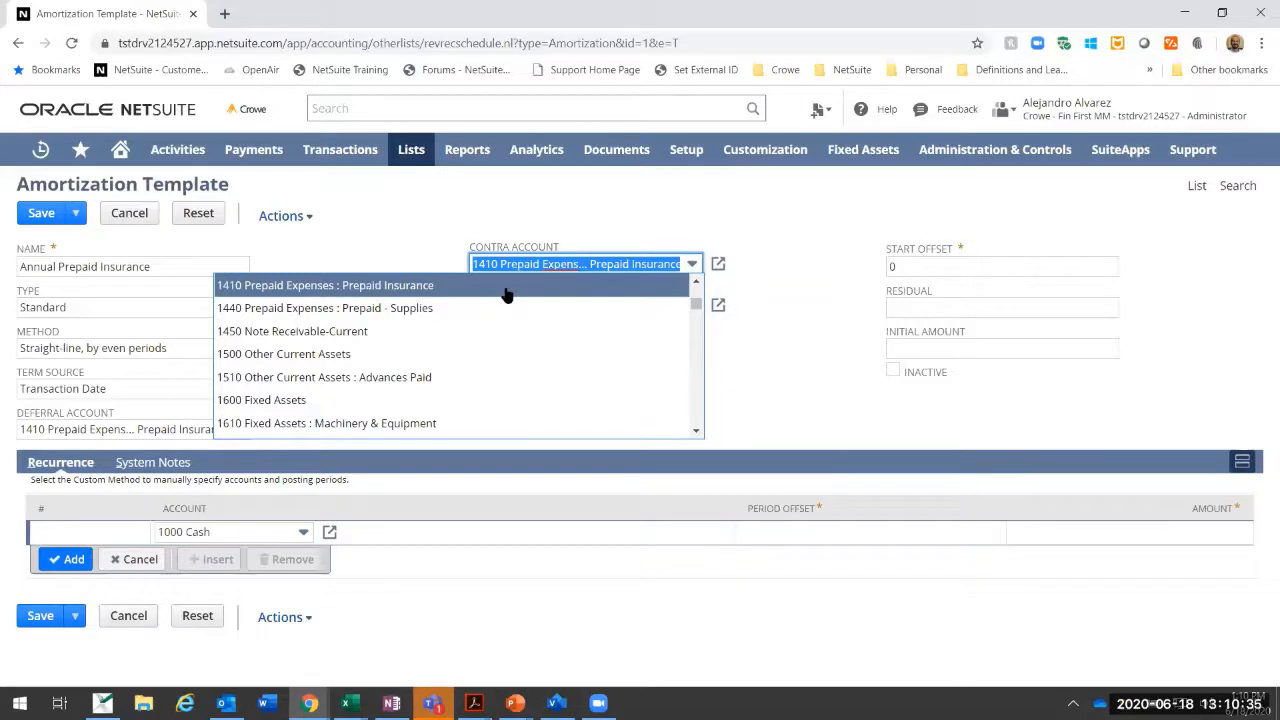
{"action": "left_click", "coordinate": [505, 290]}
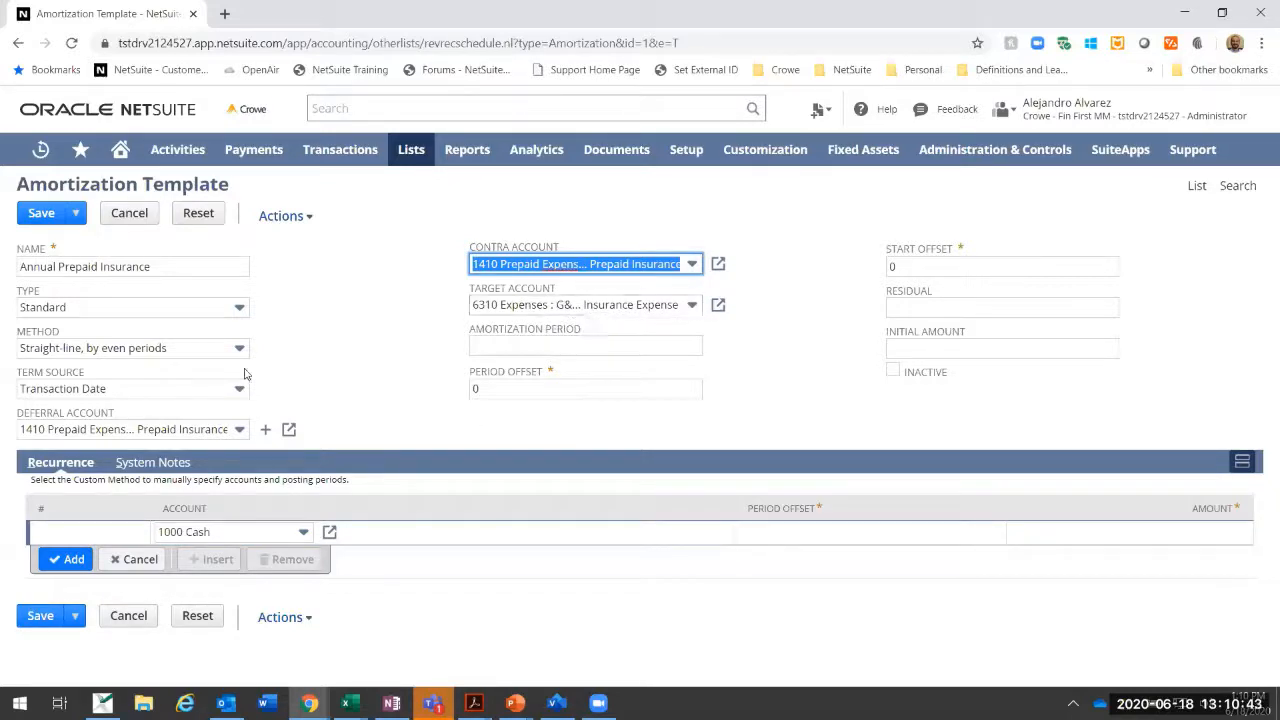
Step: Set the template's amortization period to 12
{"action": "left_click", "coordinate": [566, 343]}
{"action": "left_click", "coordinate": [421, 354]}
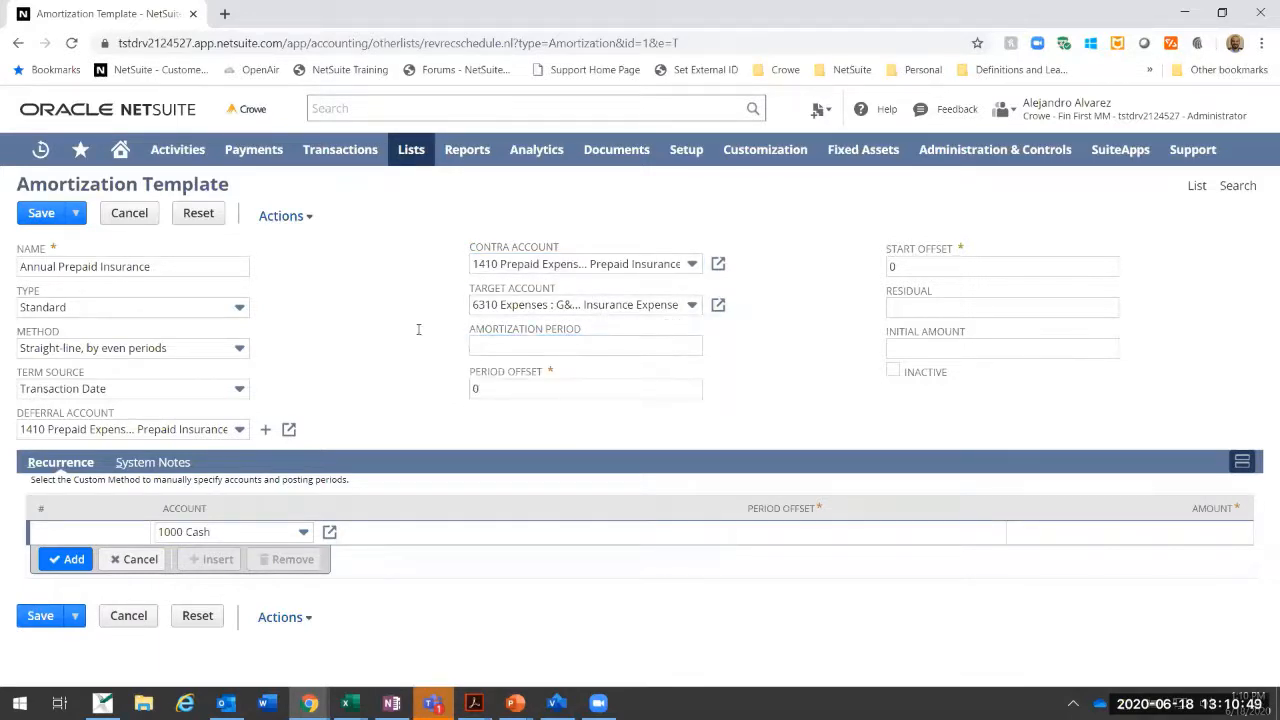
{"action": "left_click", "coordinate": [537, 344]}
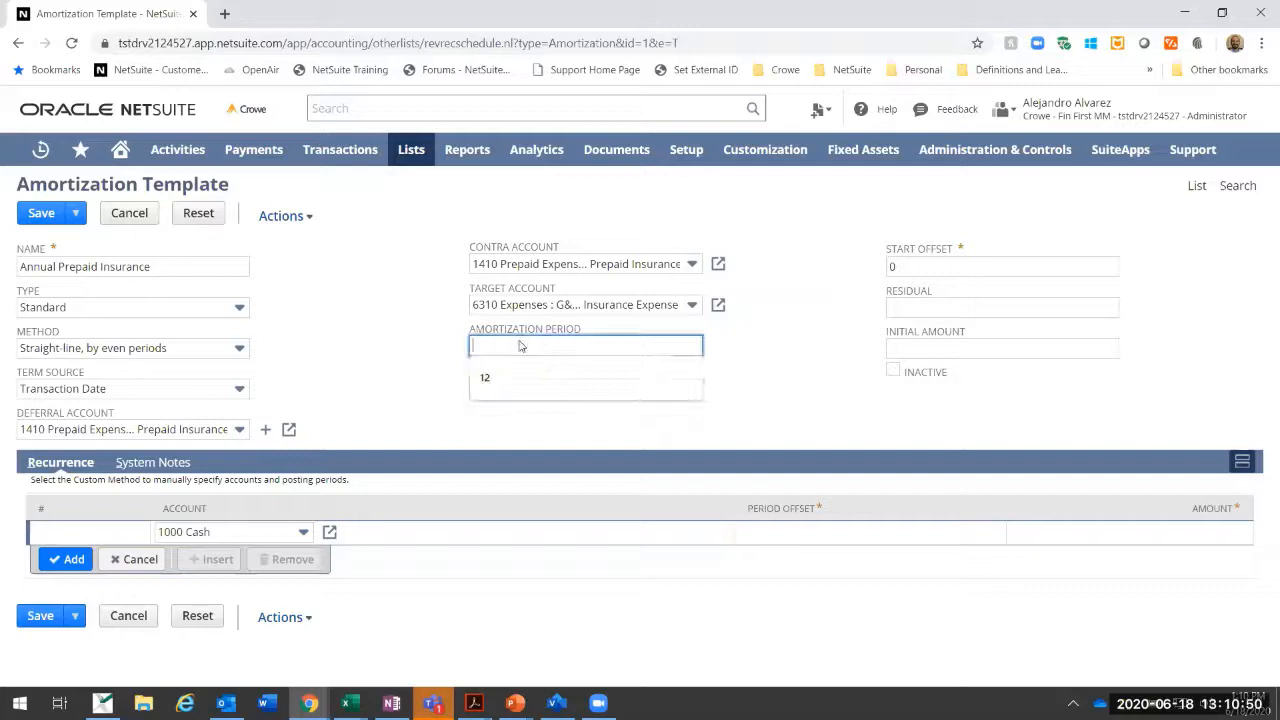
{"action": "left_click", "coordinate": [467, 382]}
{"action": "left_click", "coordinate": [477, 354]}
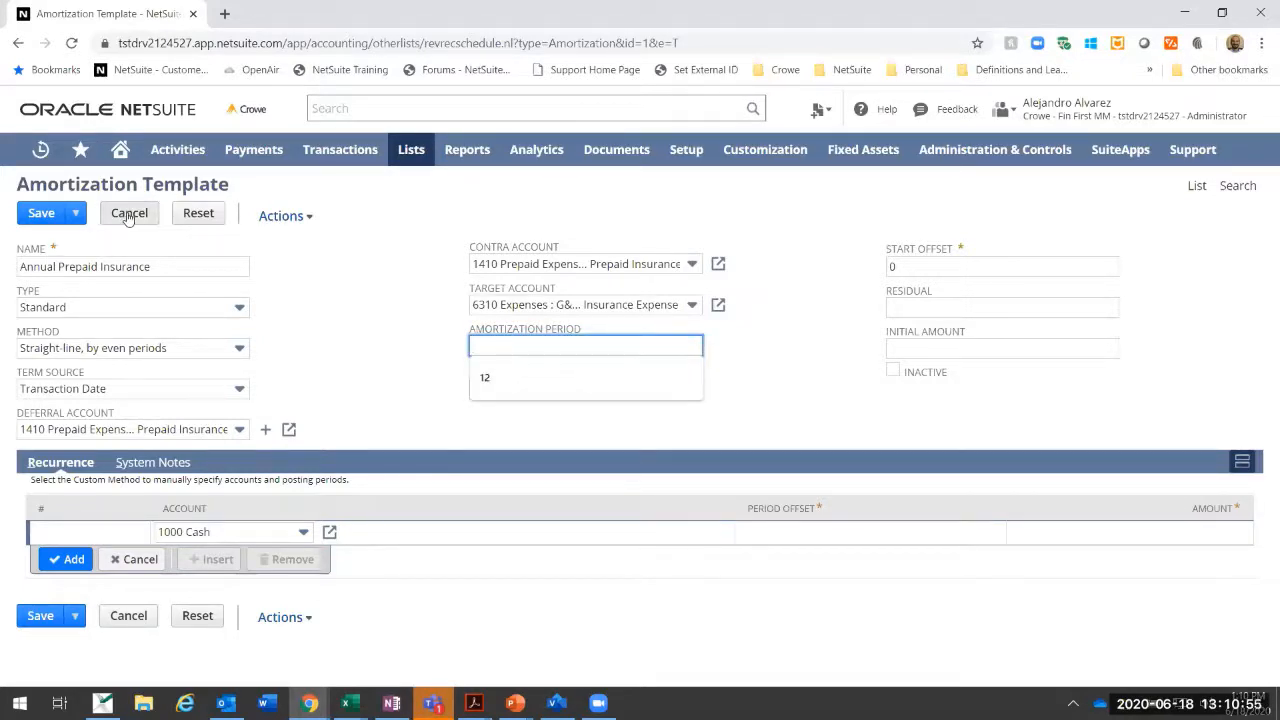
{"action": "left_click", "coordinate": [487, 381]}
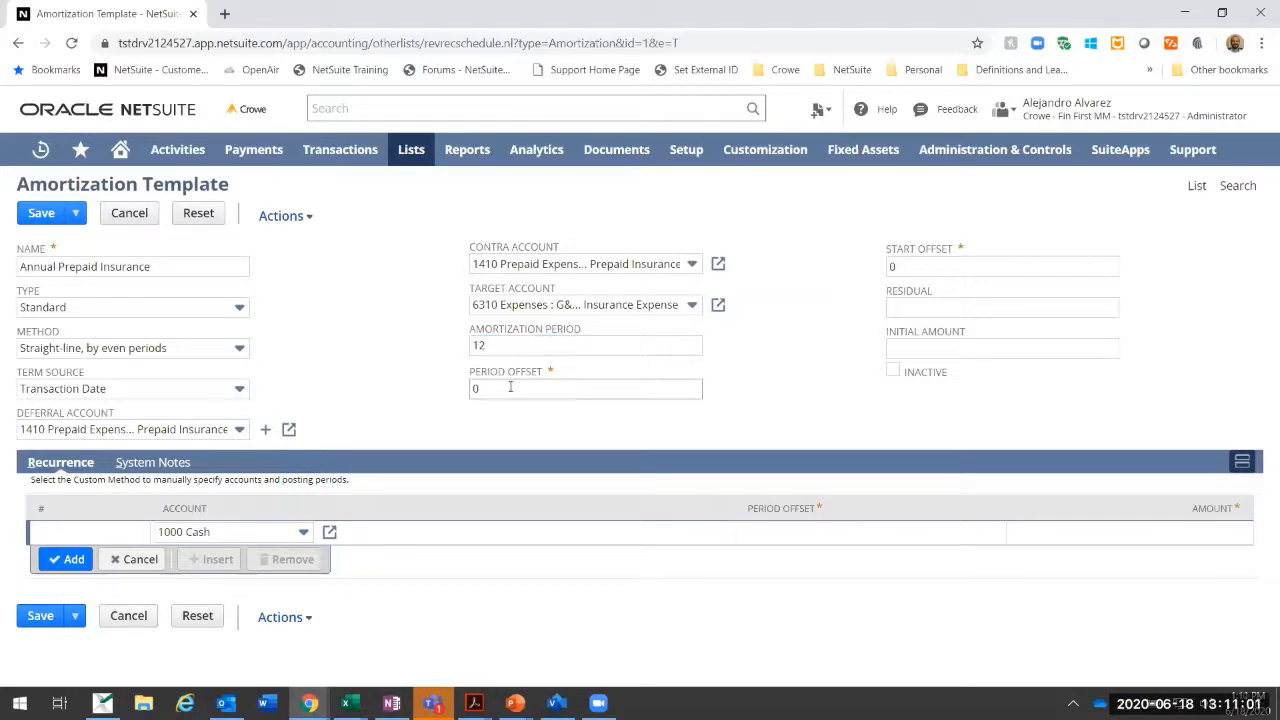
Step: Clear the template's period offset, check the start offset, residual and initial amount fields, and cancel the edit without saving
{"action": "key", "text": "Tab"}
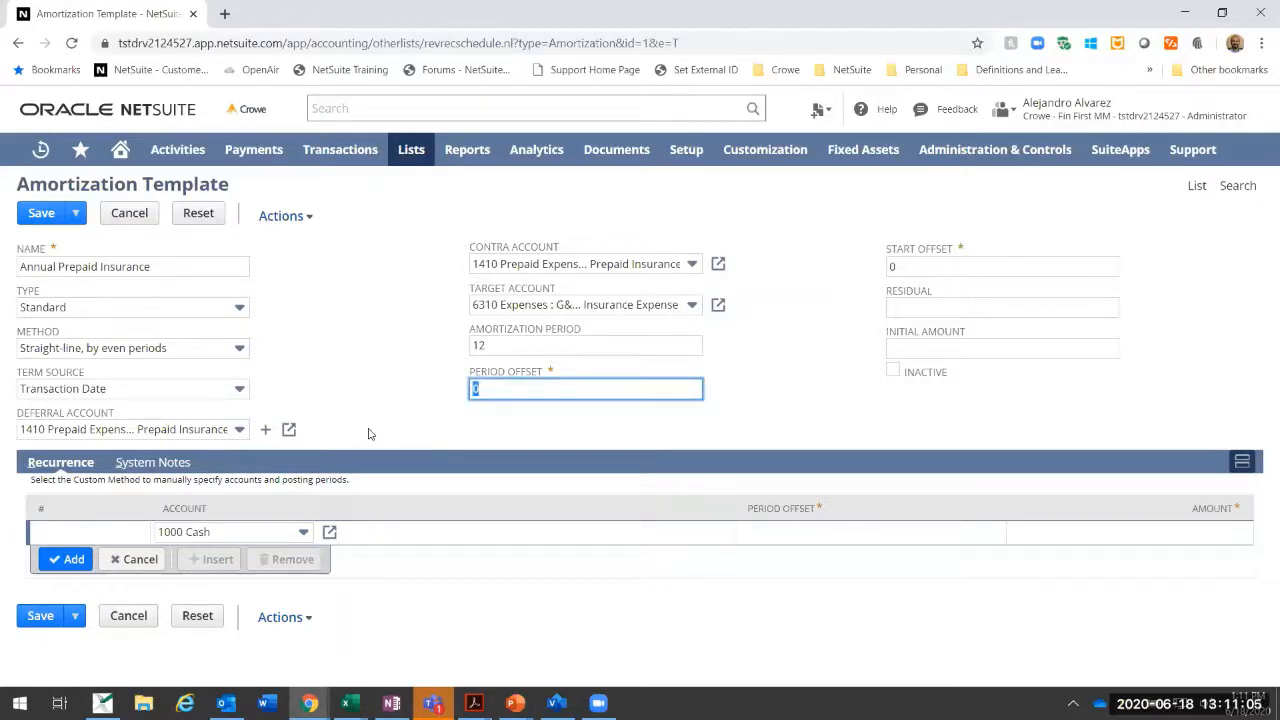
{"action": "type", "text": "1"}
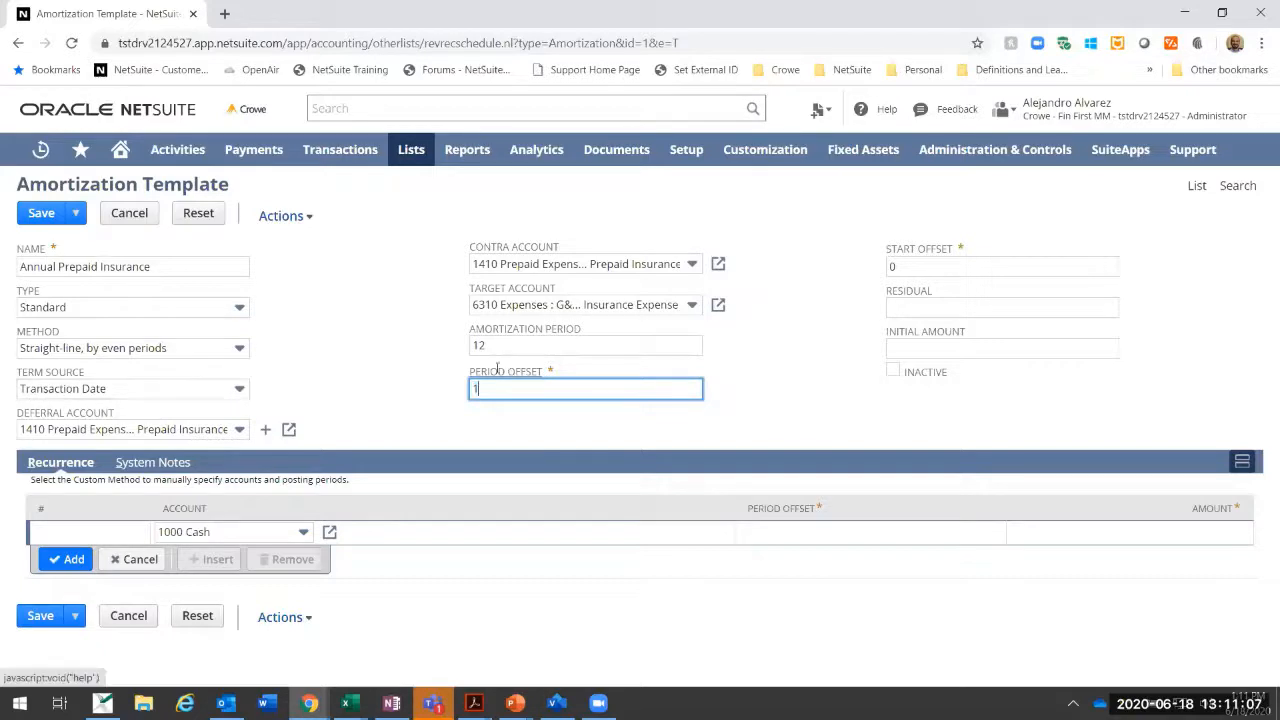
{"action": "key", "text": "BackSpace"}
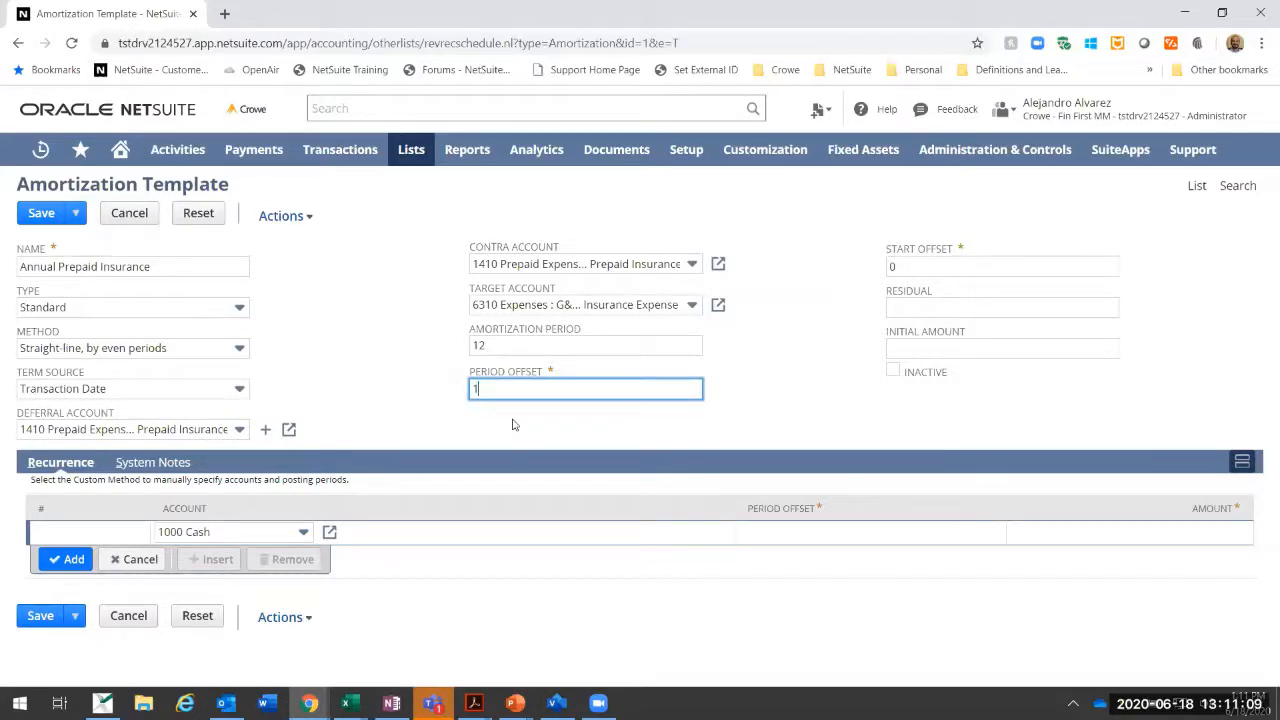
{"action": "left_click", "coordinate": [913, 266]}
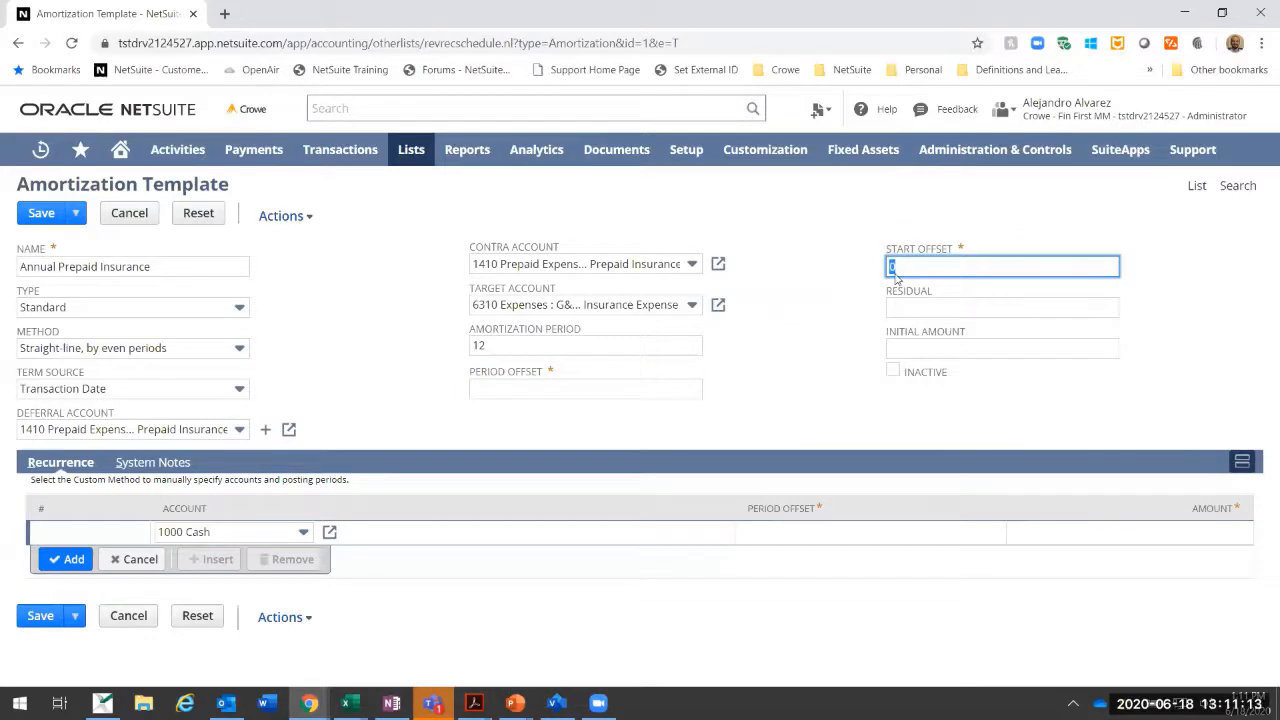
{"action": "key", "text": "Tab"}
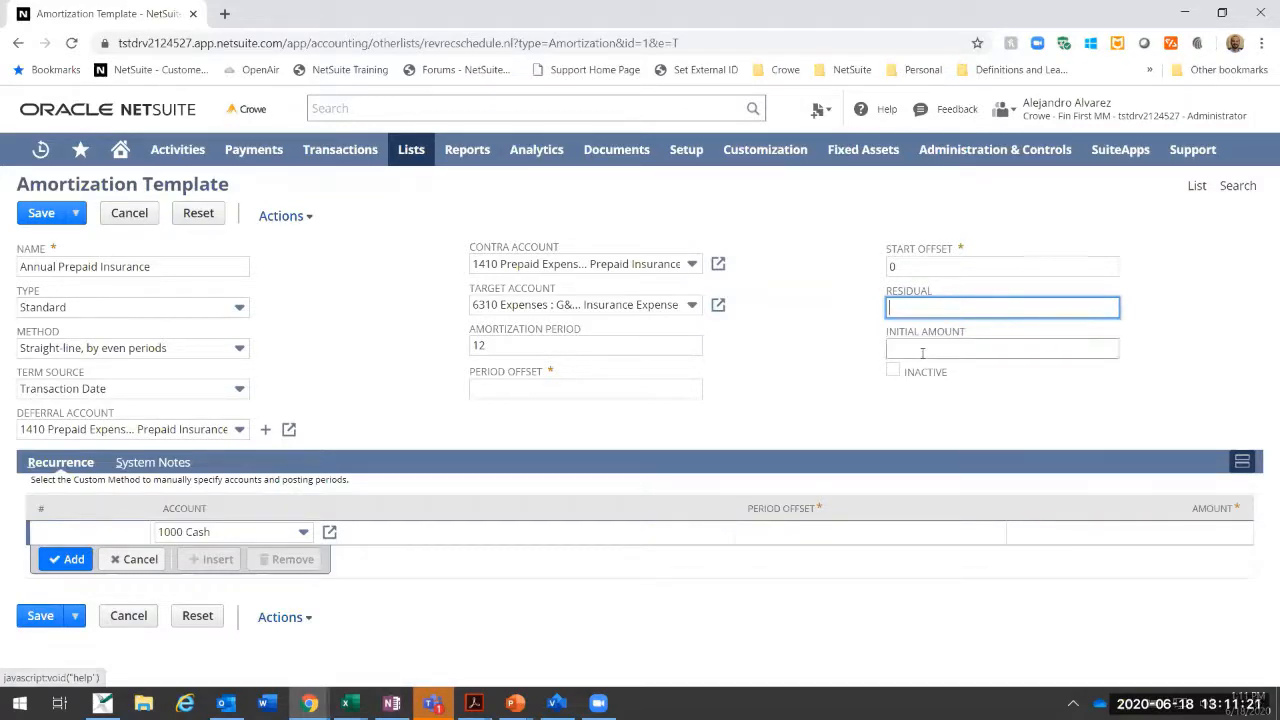
{"action": "left_click", "coordinate": [922, 350]}
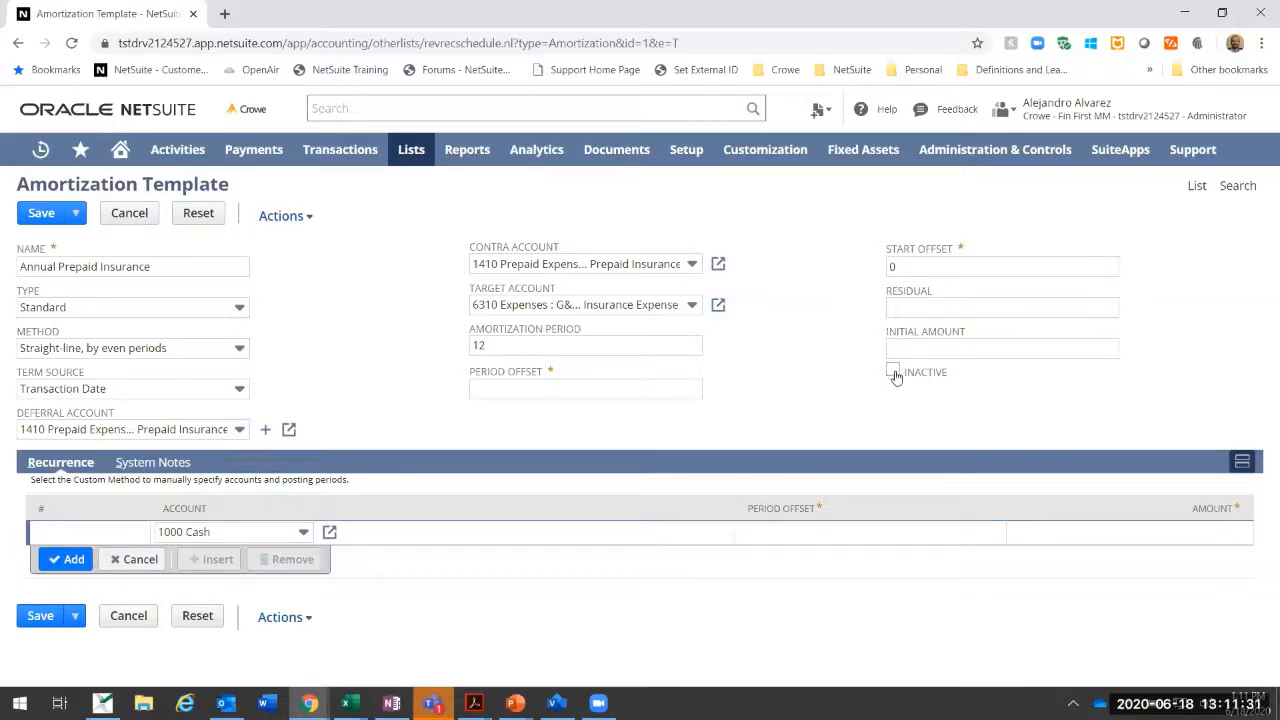
{"action": "left_click", "coordinate": [140, 212]}
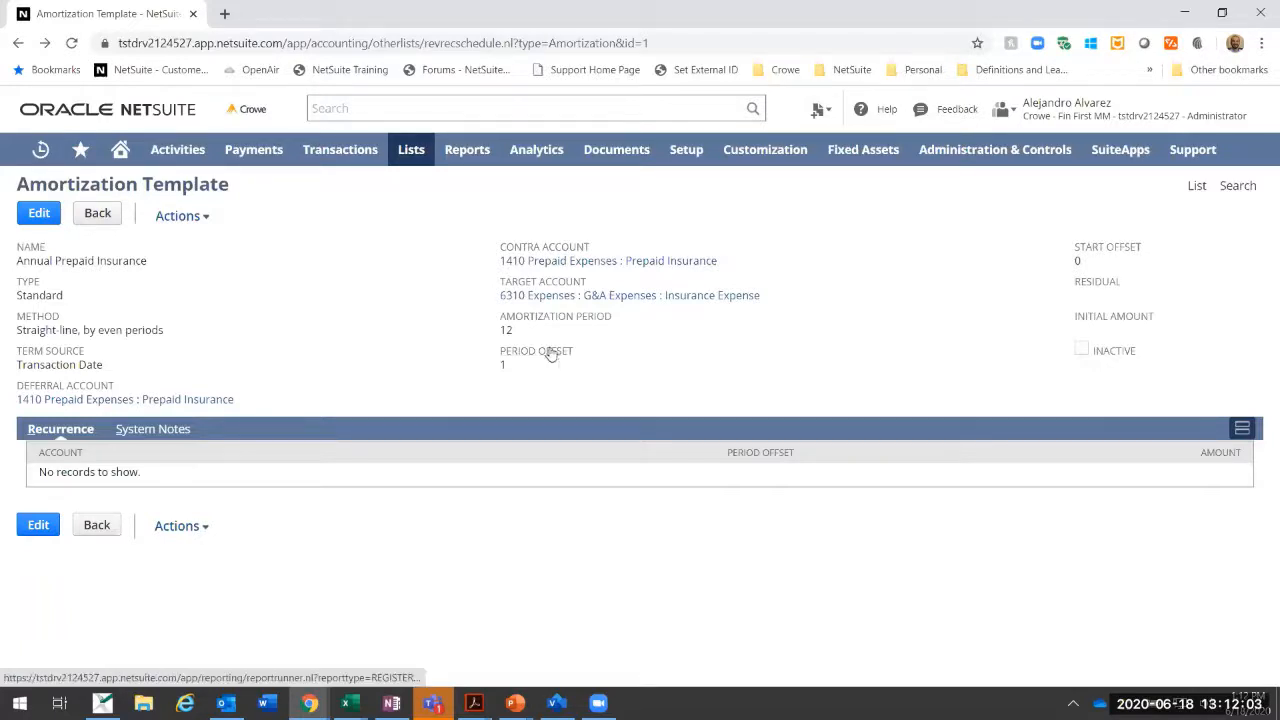
Step: Open the entry form for a new purchase order
{"action": "mouse_move", "coordinate": [343, 149]}
{"action": "mouse_move", "coordinate": [347, 259]}
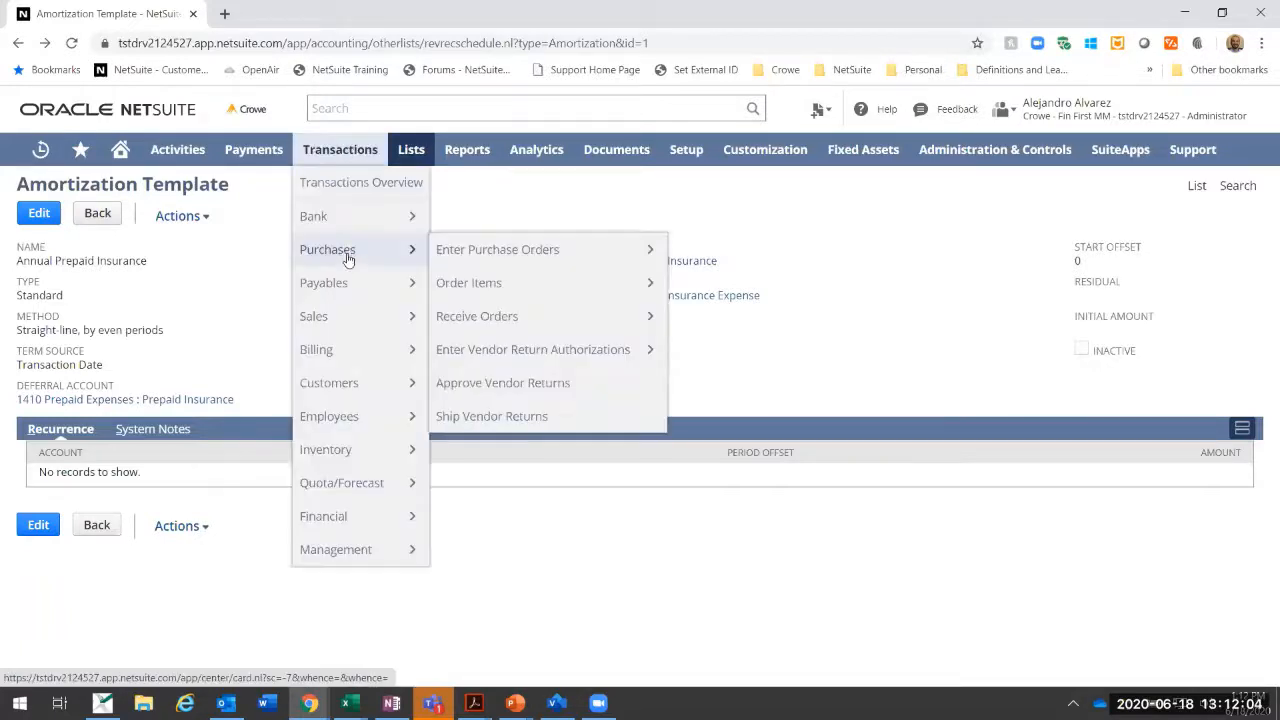
{"action": "left_click", "coordinate": [499, 254]}
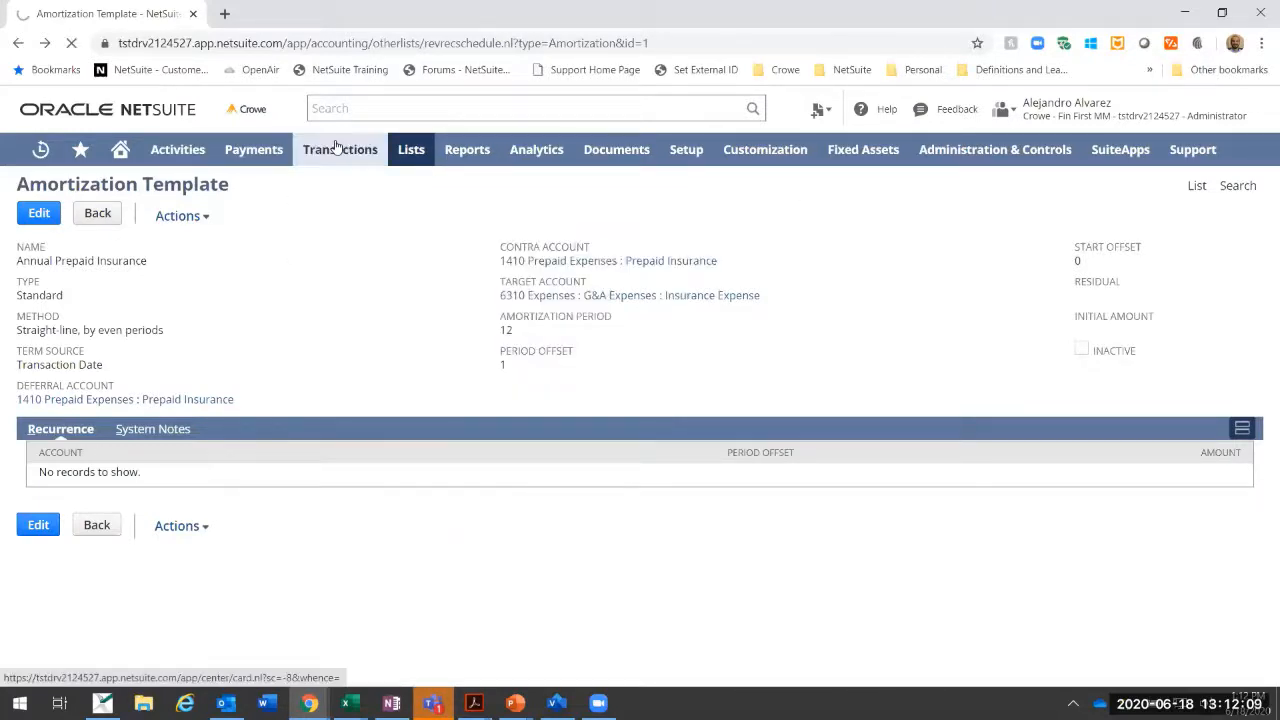
Step: Choose the individual vendor on the purchase order and set its location to US-1
{"action": "mouse_move", "coordinate": [352, 149]}
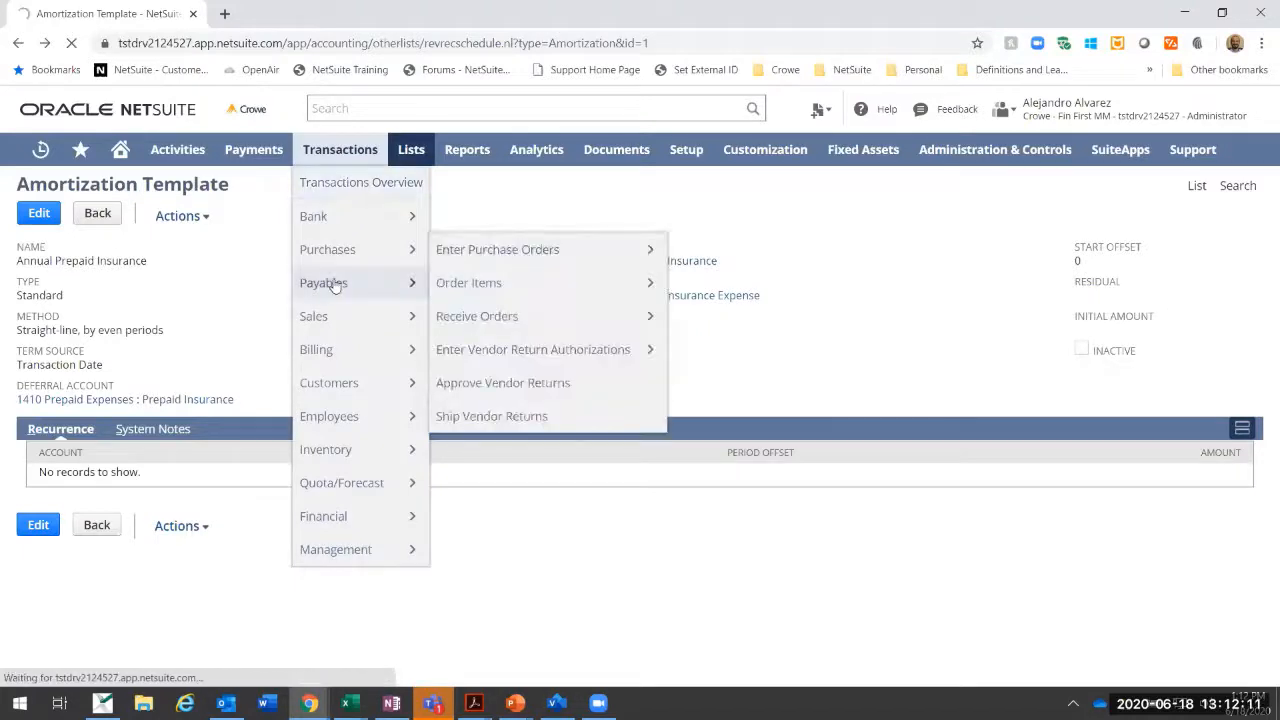
{"action": "mouse_move", "coordinate": [336, 286]}
{"action": "mouse_move", "coordinate": [479, 320]}
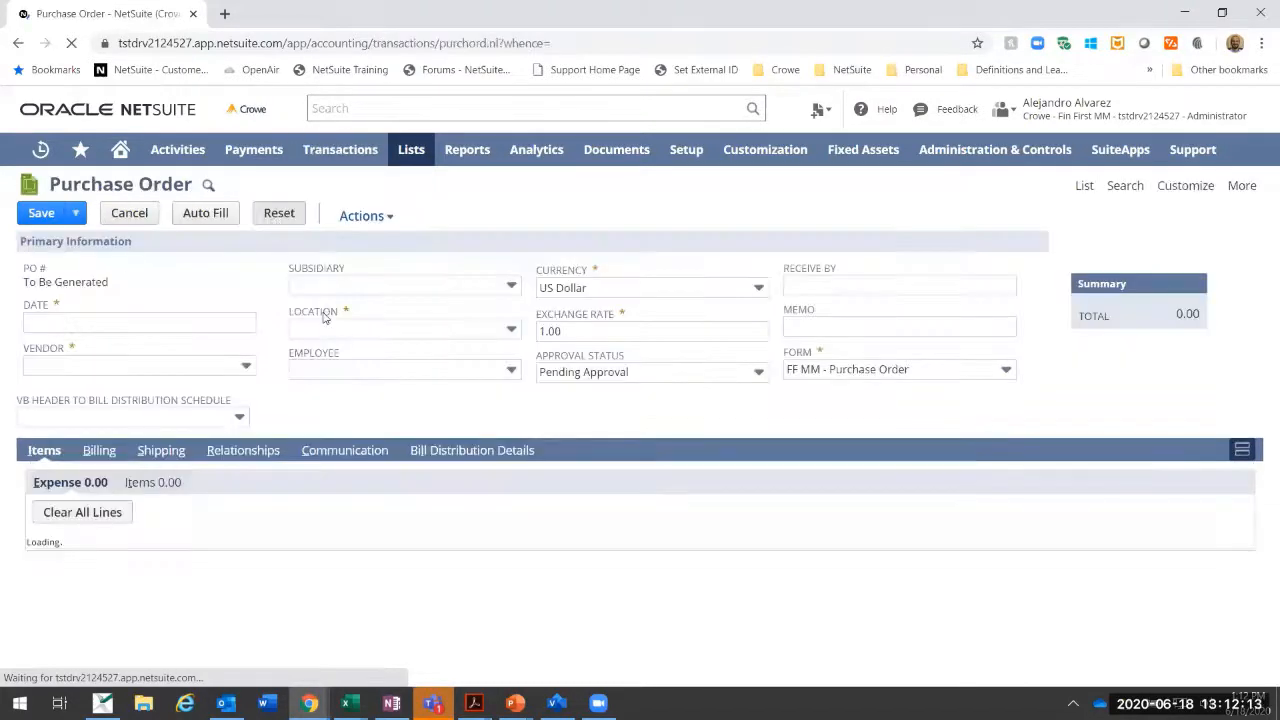
{"action": "left_click", "coordinate": [215, 369]}
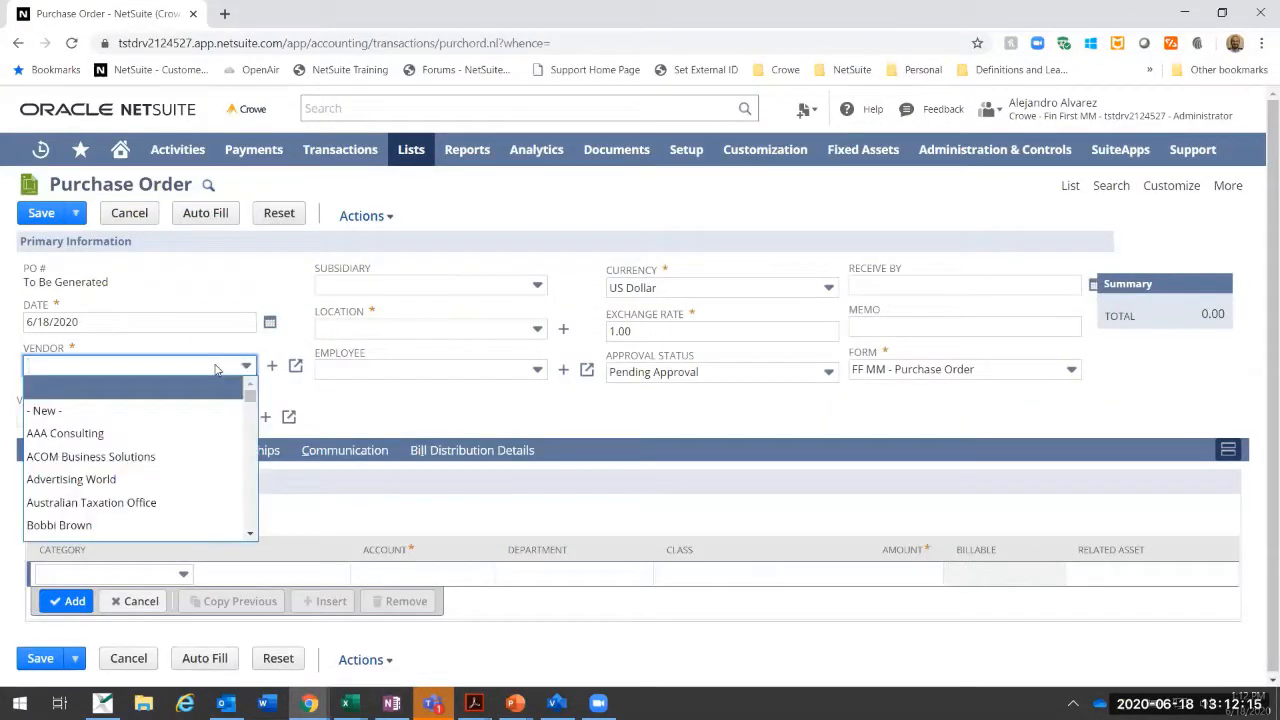
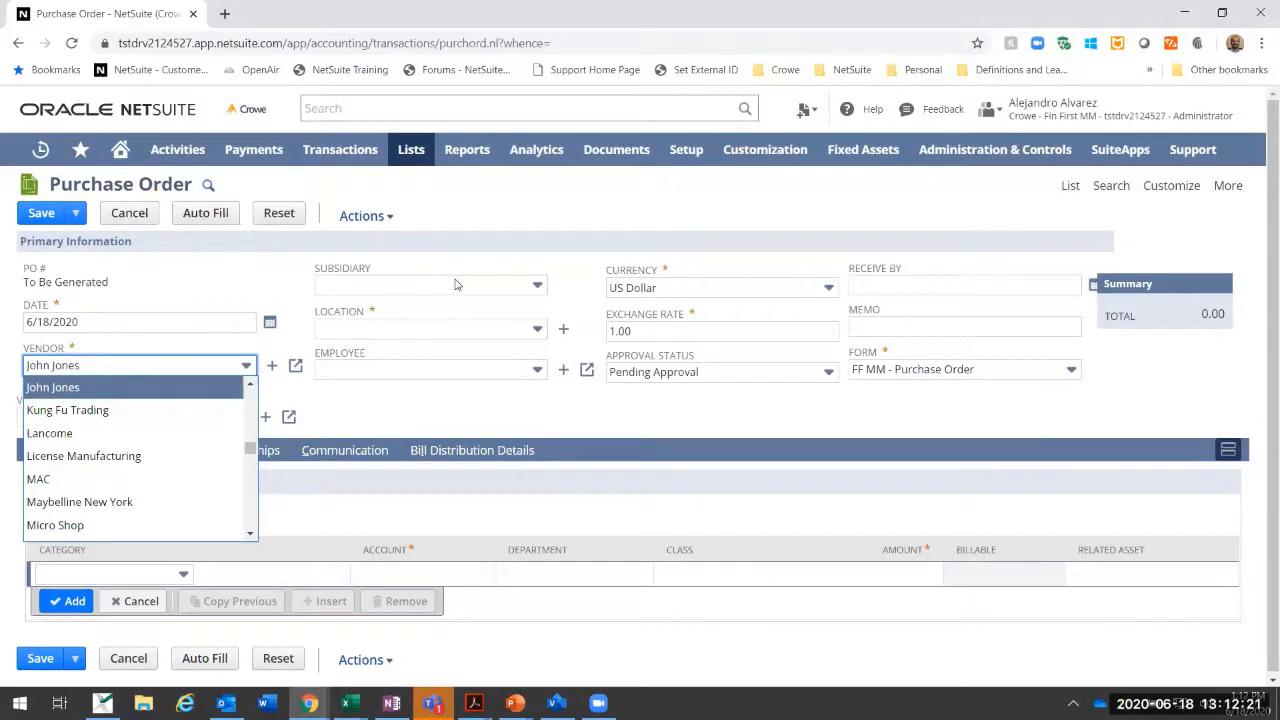
{"action": "key", "text": "Tab"}
{"action": "left_click", "coordinate": [407, 330]}
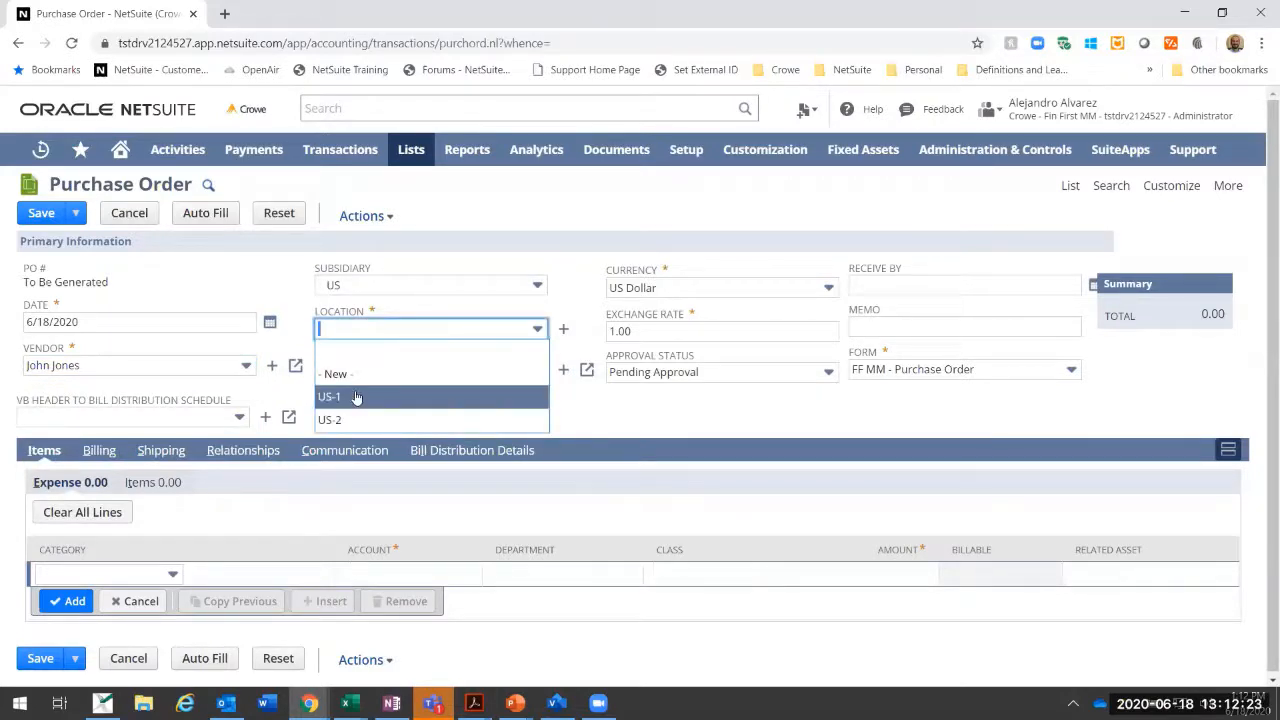
{"action": "left_click", "coordinate": [340, 395]}
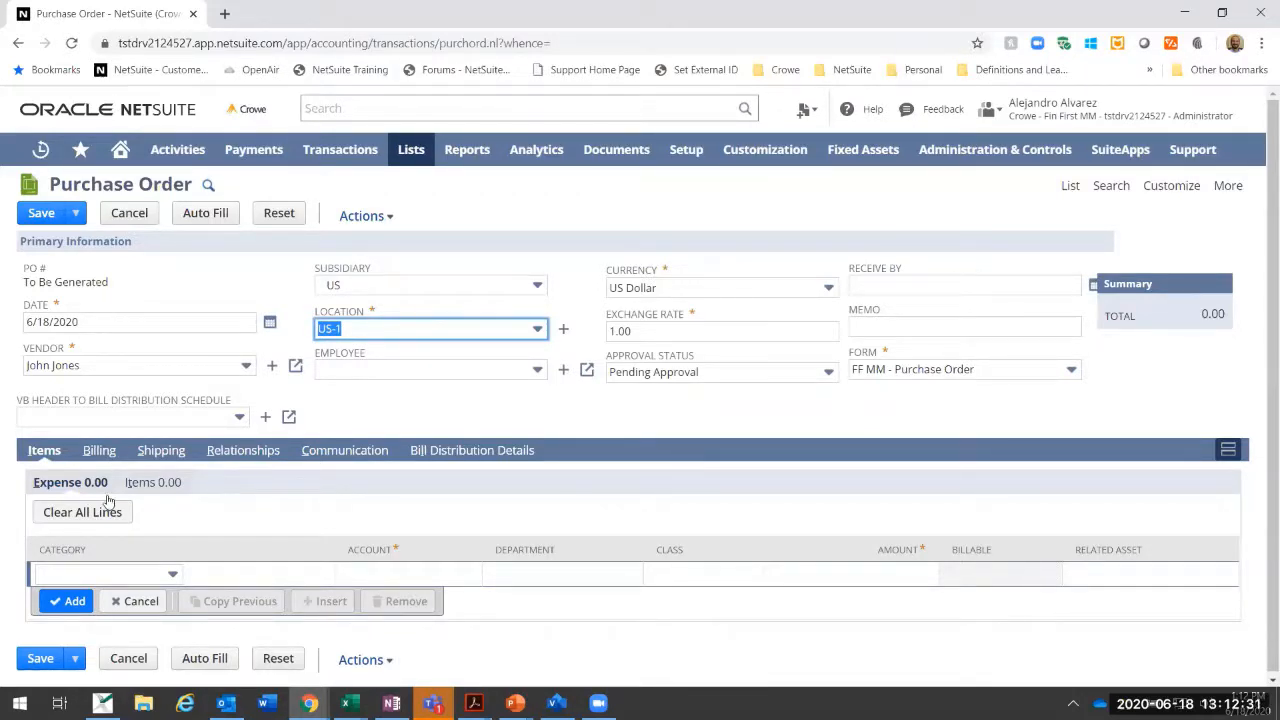
Step: Review the purchase order's form options and the columns available on its item lines
{"action": "left_click", "coordinate": [880, 369]}
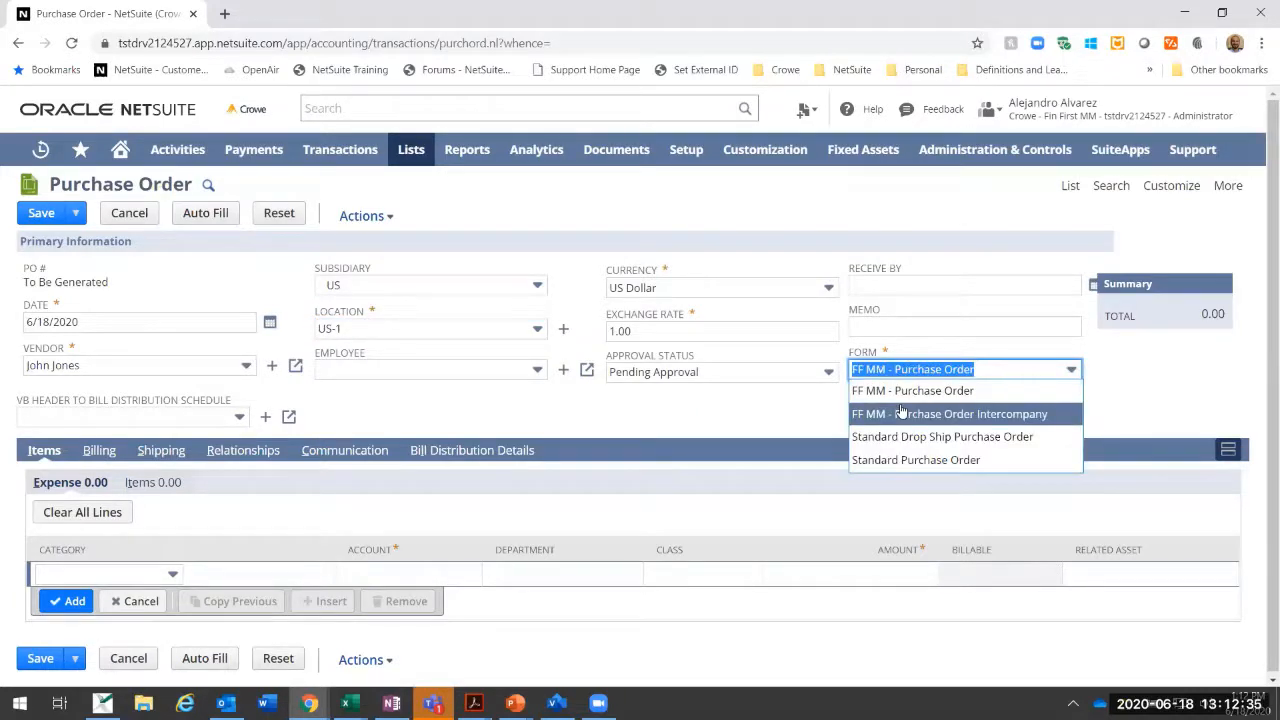
{"action": "left_click", "coordinate": [155, 485]}
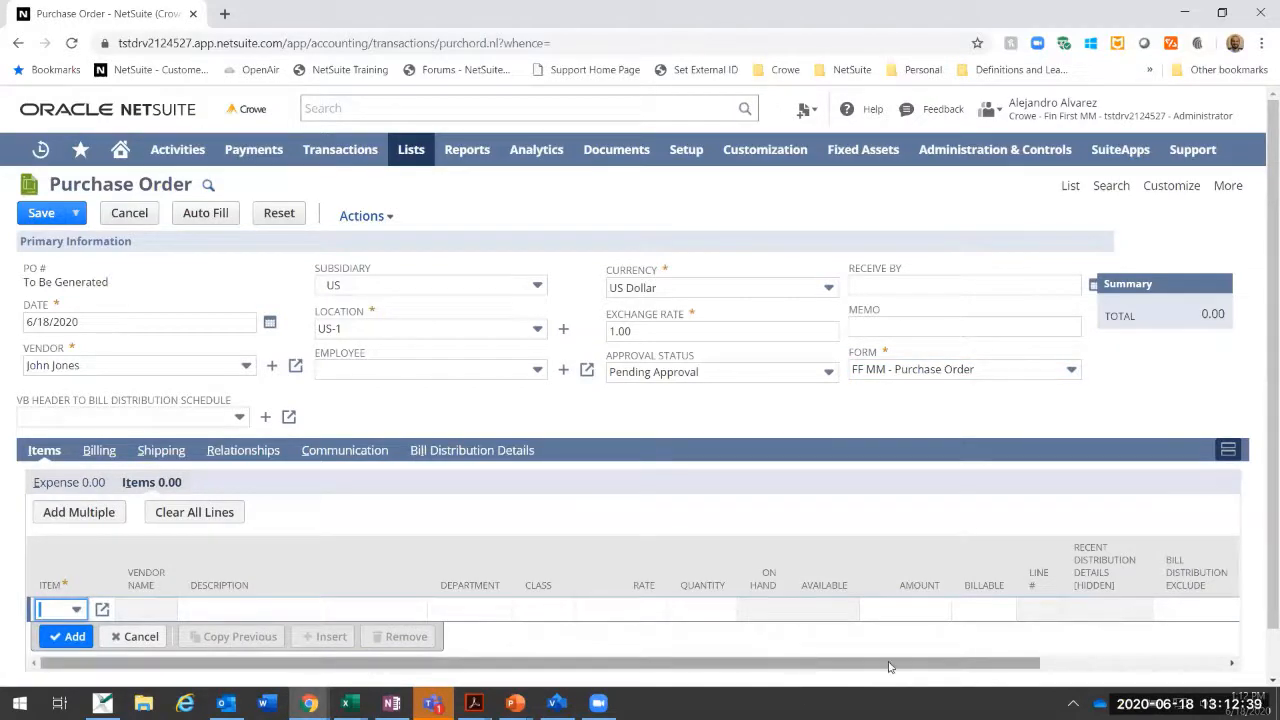
{"action": "left_click_drag", "start_coordinate": [892, 663], "coordinate": [1099, 674]}
{"action": "left_click", "coordinate": [812, 640]}
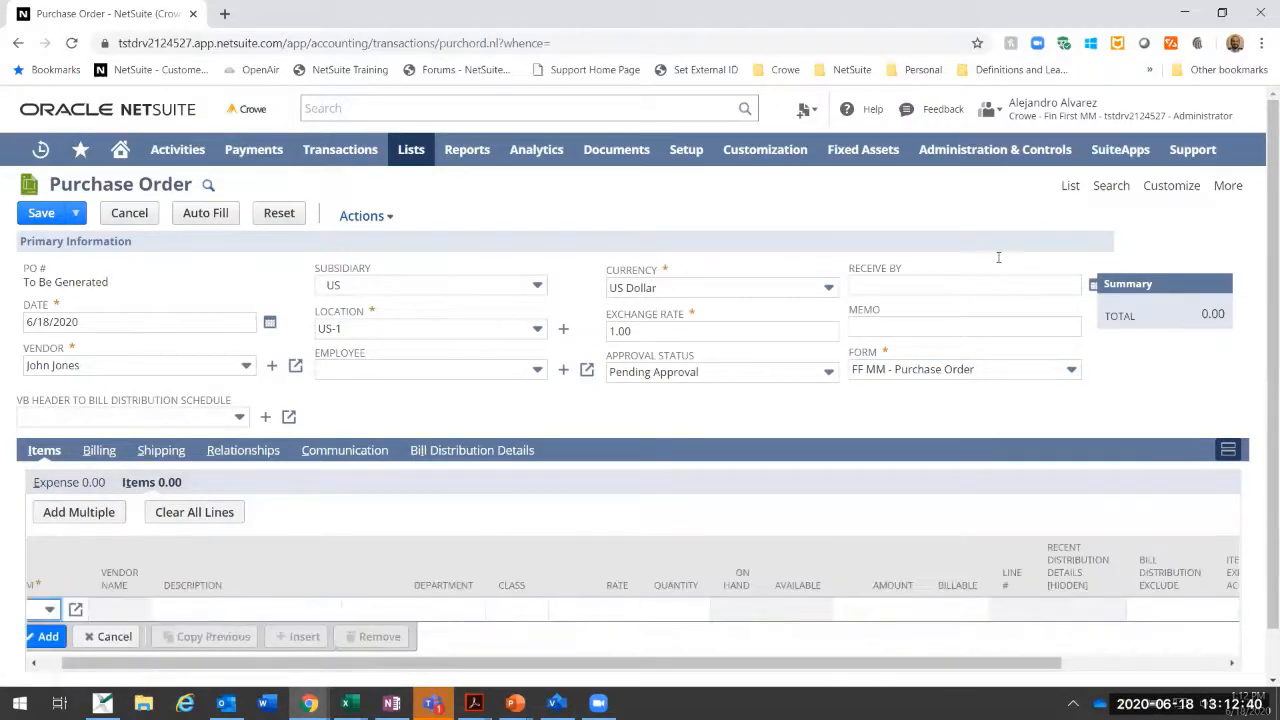
{"action": "left_click", "coordinate": [970, 372]}
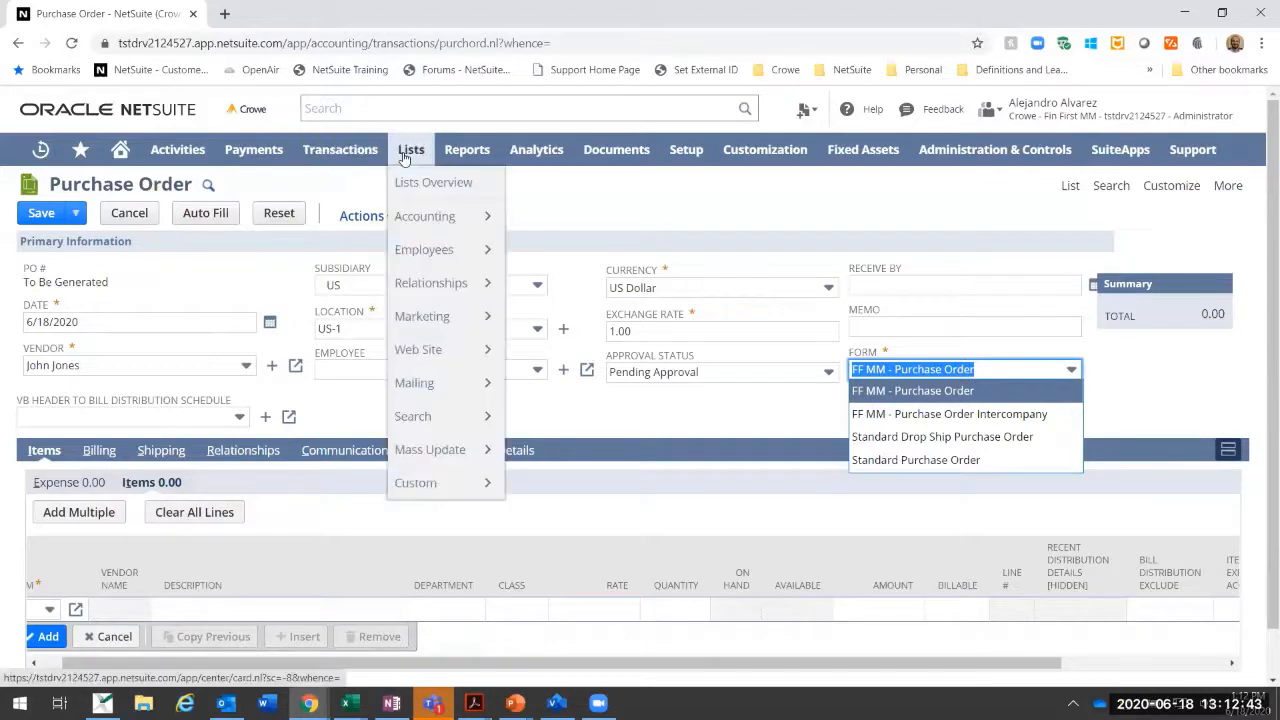
Step: Discard the unsaved purchase order and start a new vendor bill for the same vendor
{"action": "mouse_move", "coordinate": [340, 152]}
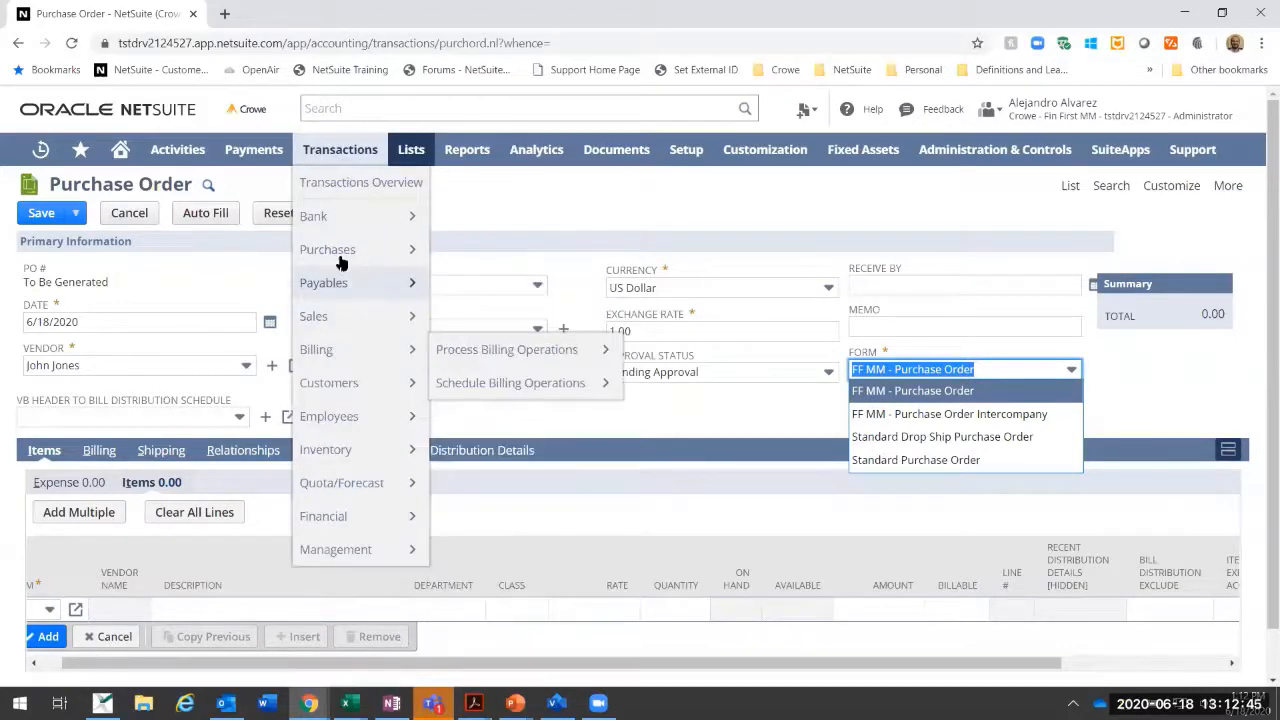
{"action": "mouse_move", "coordinate": [337, 293]}
{"action": "left_click", "coordinate": [463, 317]}
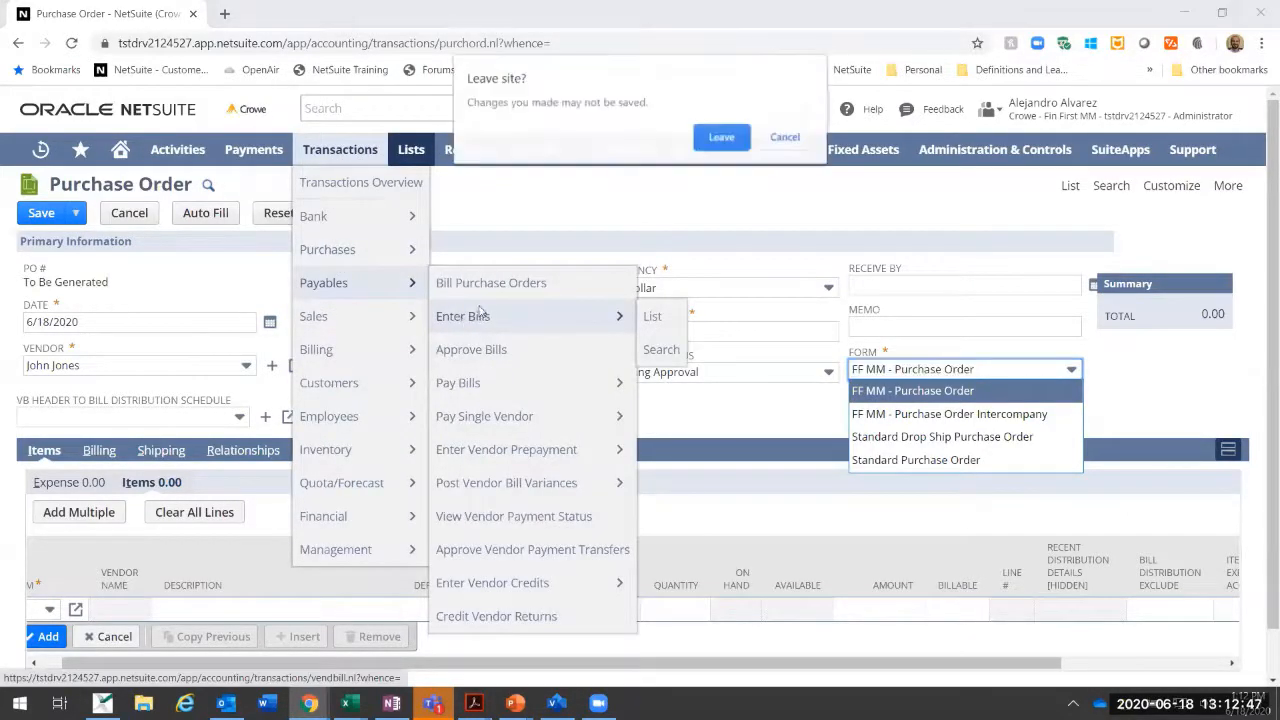
{"action": "left_click", "coordinate": [720, 138]}
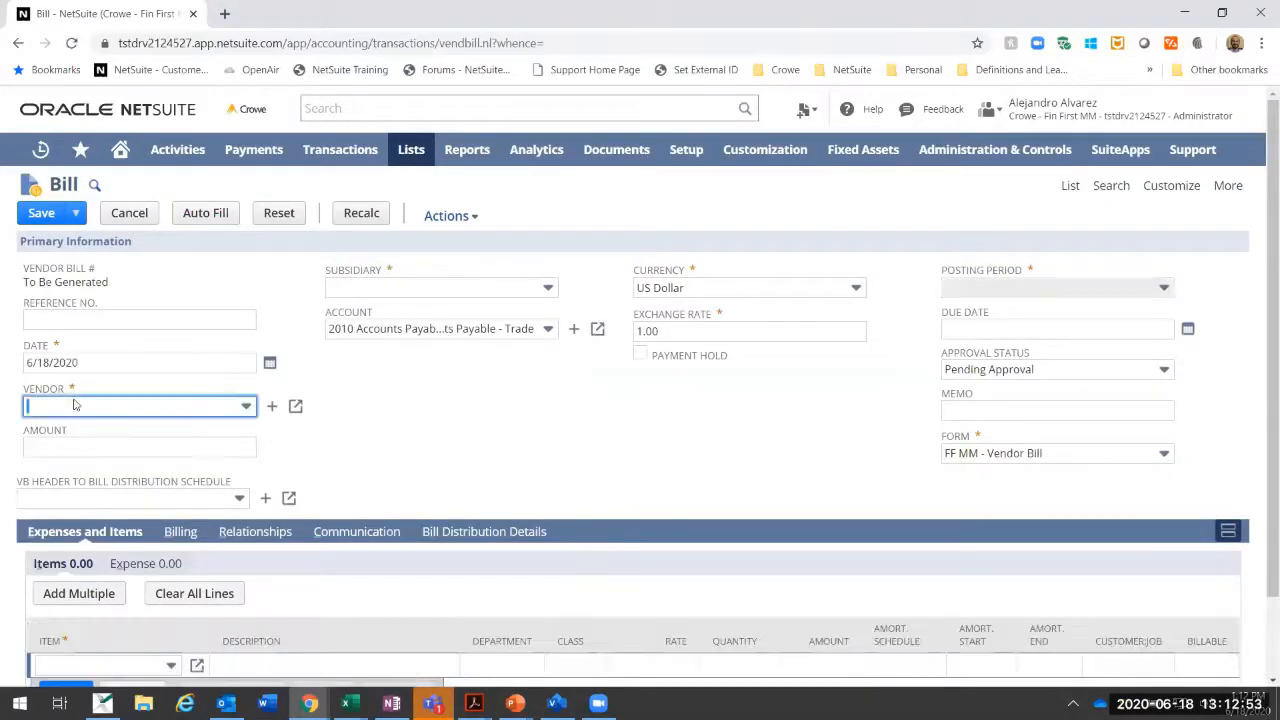
{"action": "left_click", "coordinate": [105, 415]}
{"action": "type", "text": "john"}
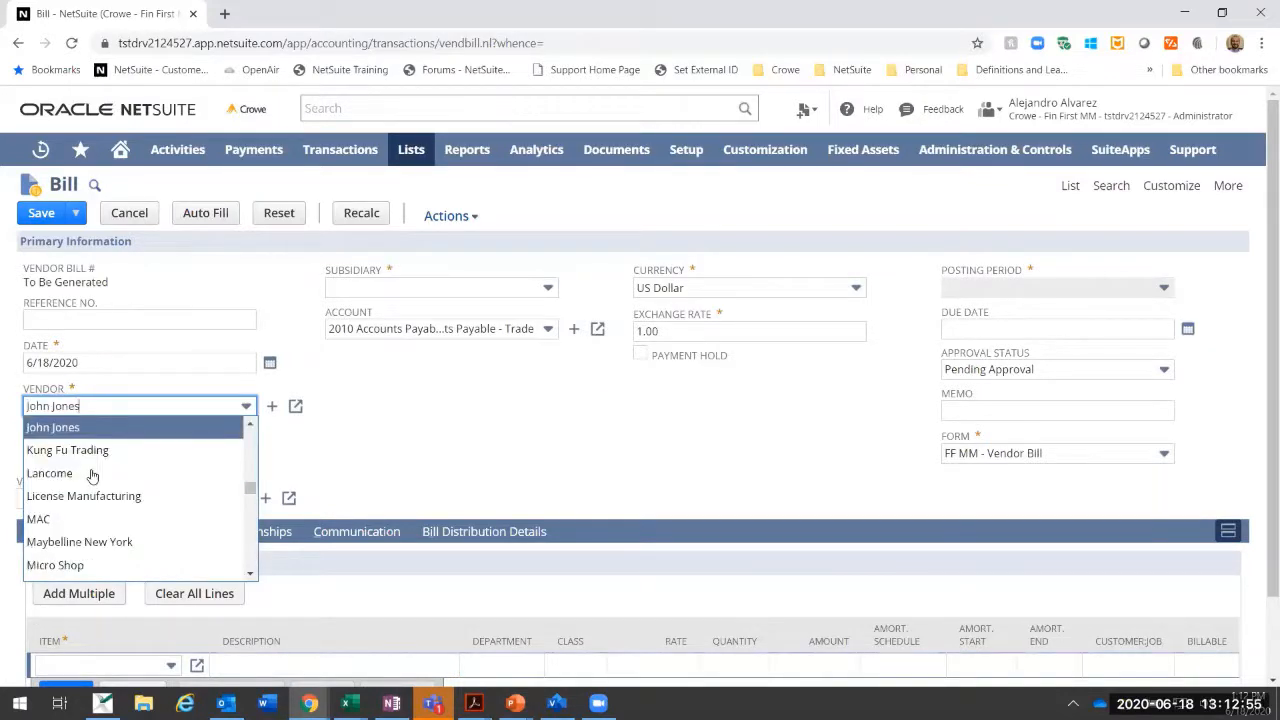
{"action": "key", "text": "Tab"}
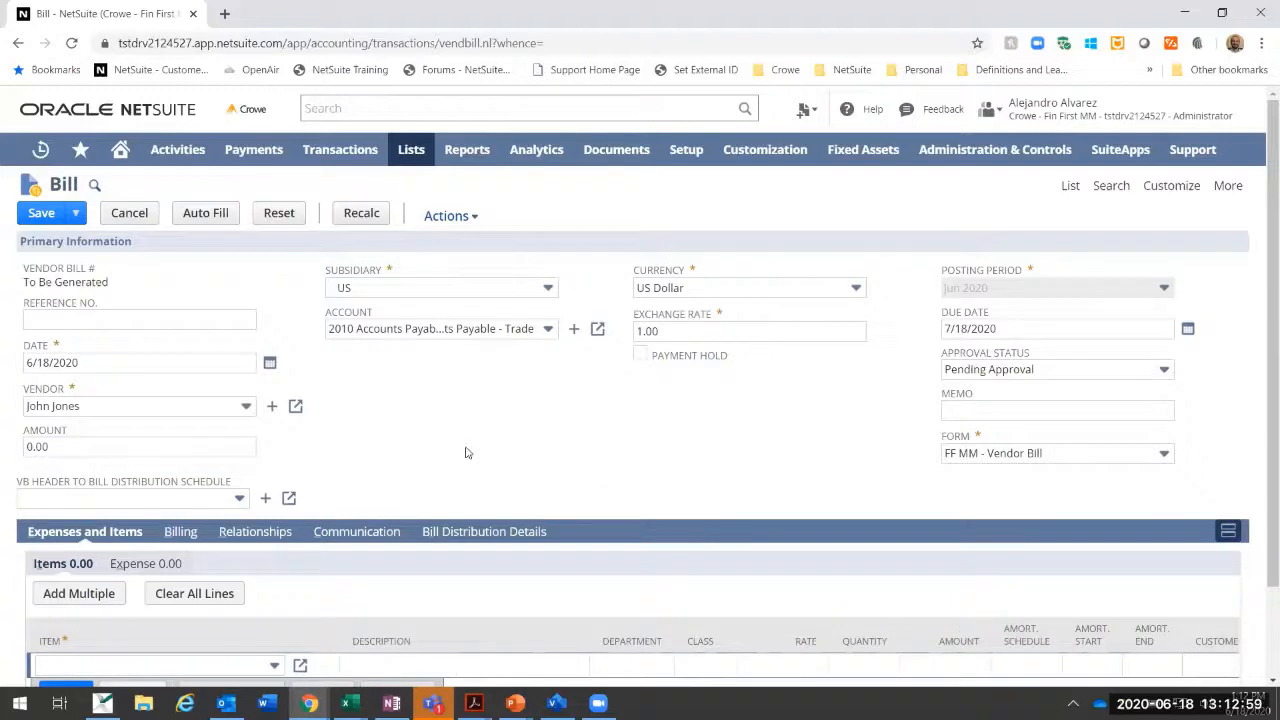
Step: Enter a Prepaid Insurance item line on the bill with a rate of 2,400.00
{"action": "scroll", "coordinate": [90, 550], "scroll_direction": "down", "scroll_amount": 1}
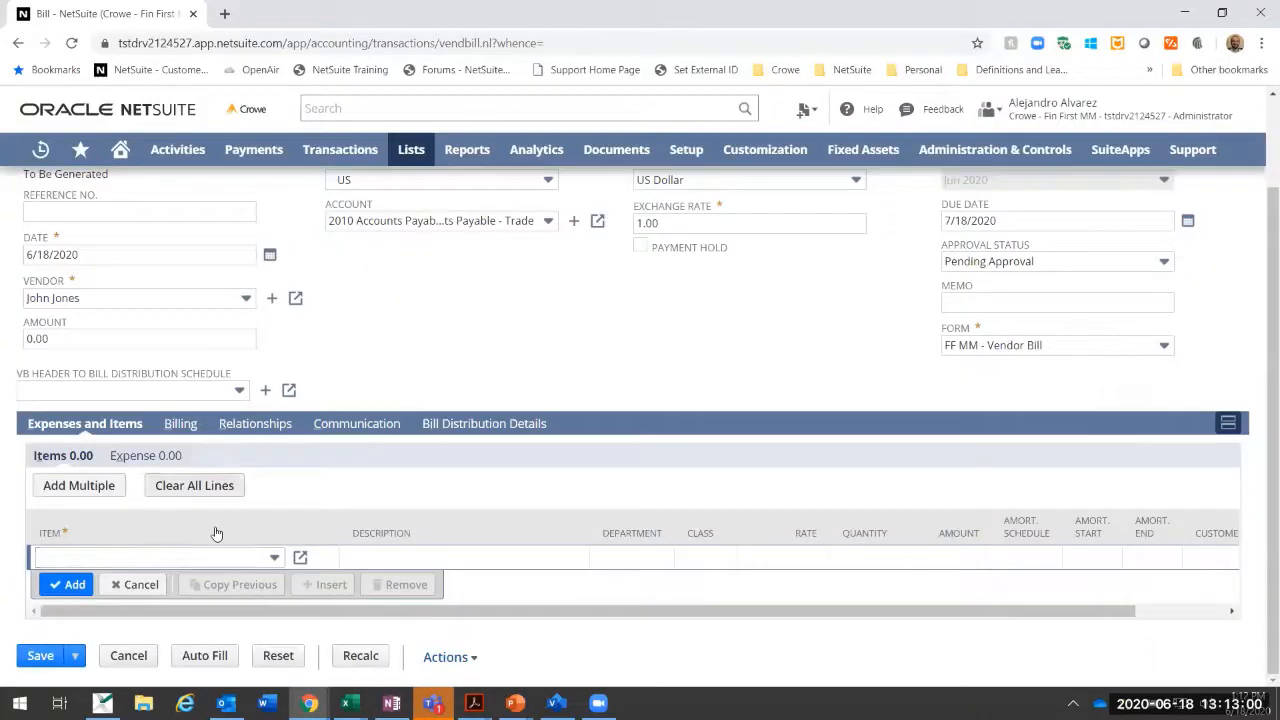
{"action": "left_click", "coordinate": [157, 458]}
{"action": "left_click", "coordinate": [73, 470]}
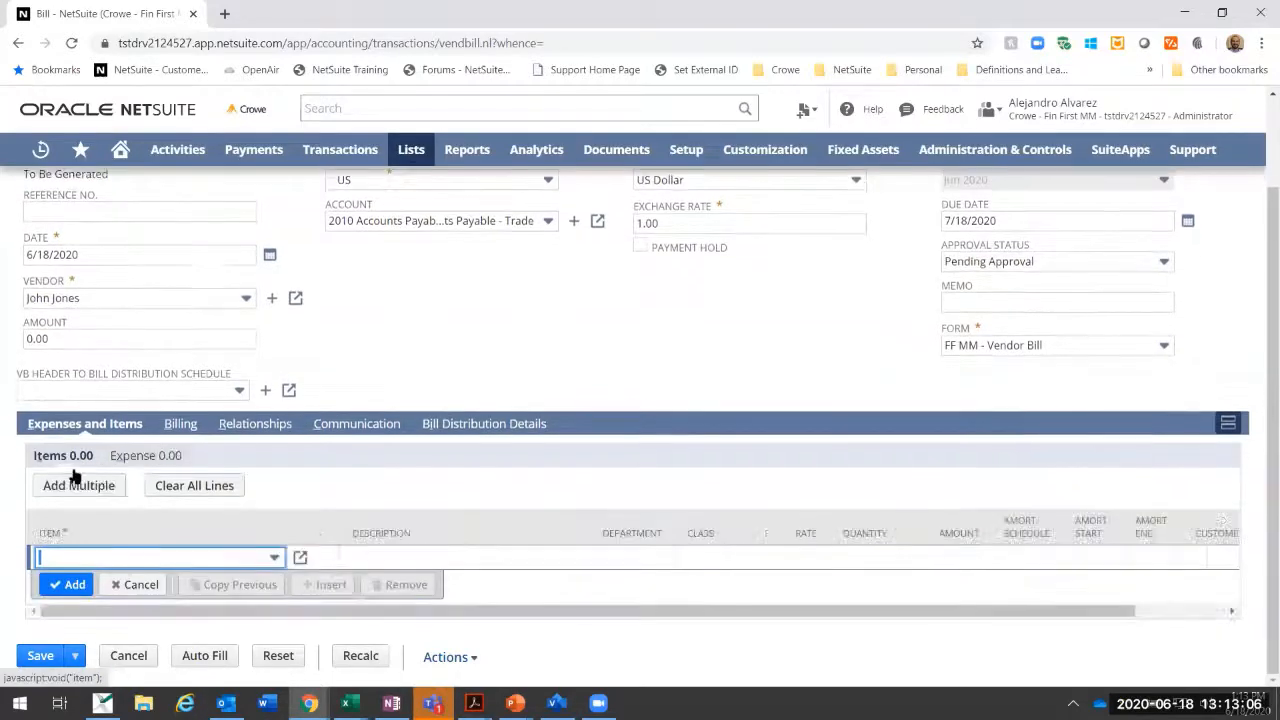
{"action": "left_click", "coordinate": [273, 560]}
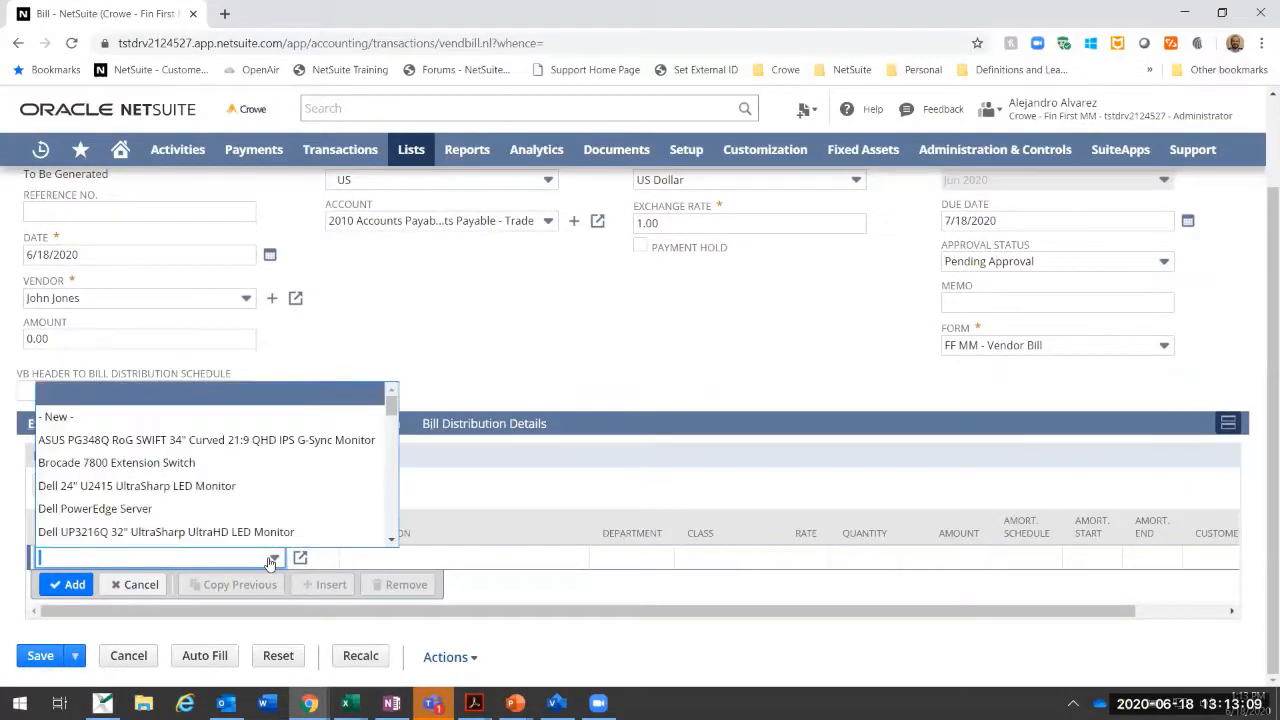
{"action": "type", "text": "Prepaid Insurance"}
{"action": "key", "text": "Tab"}
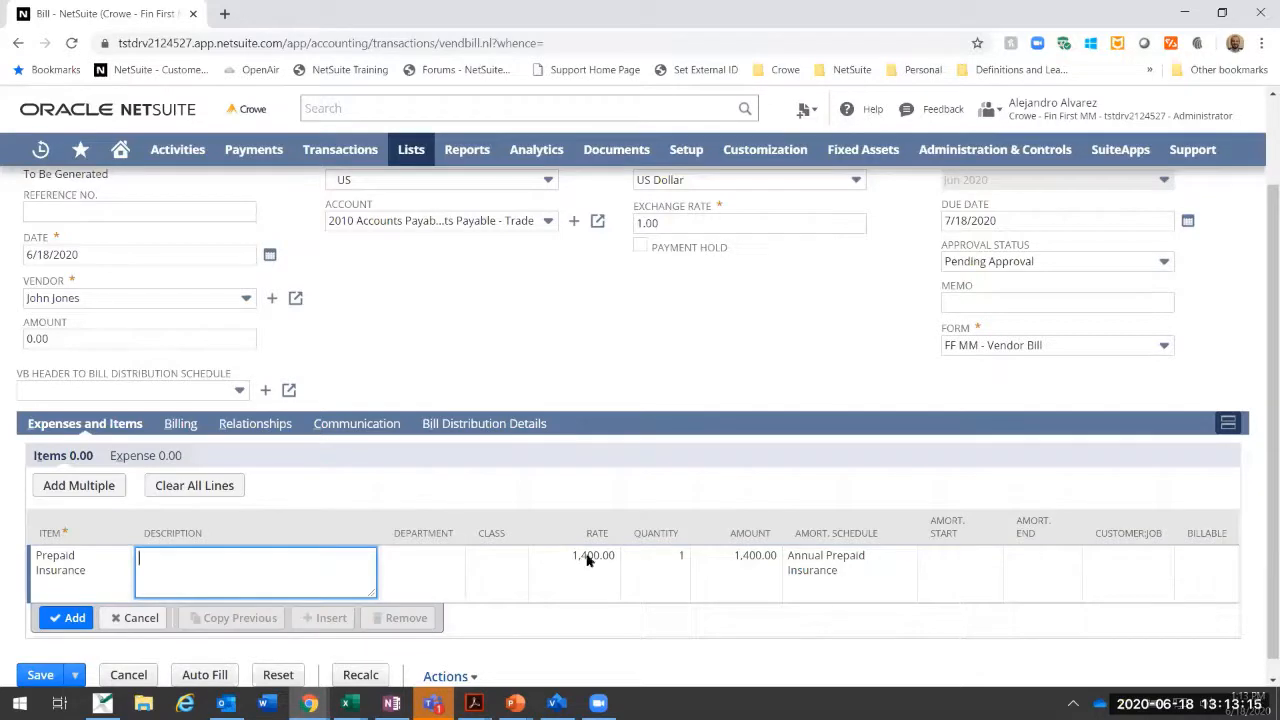
{"action": "left_click", "coordinate": [588, 560]}
{"action": "type", "text": "2"}
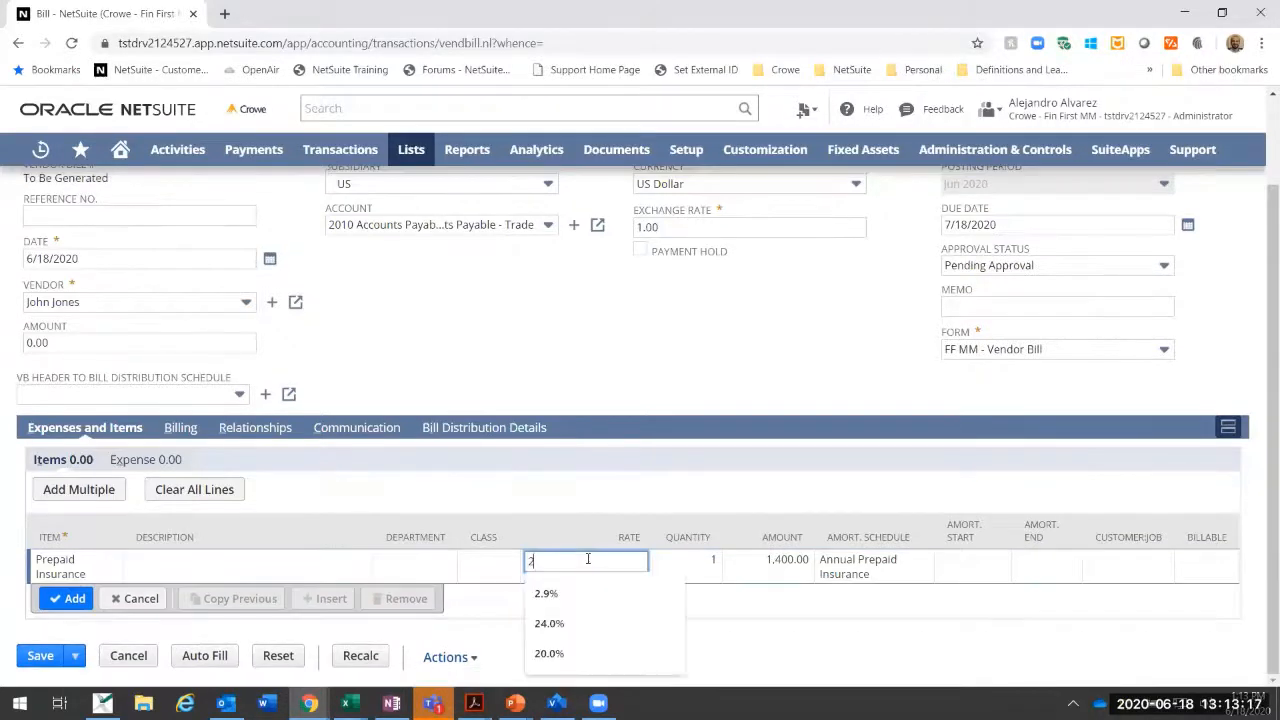
{"action": "type", "text": ",400"}
{"action": "key", "text": "Tab"}
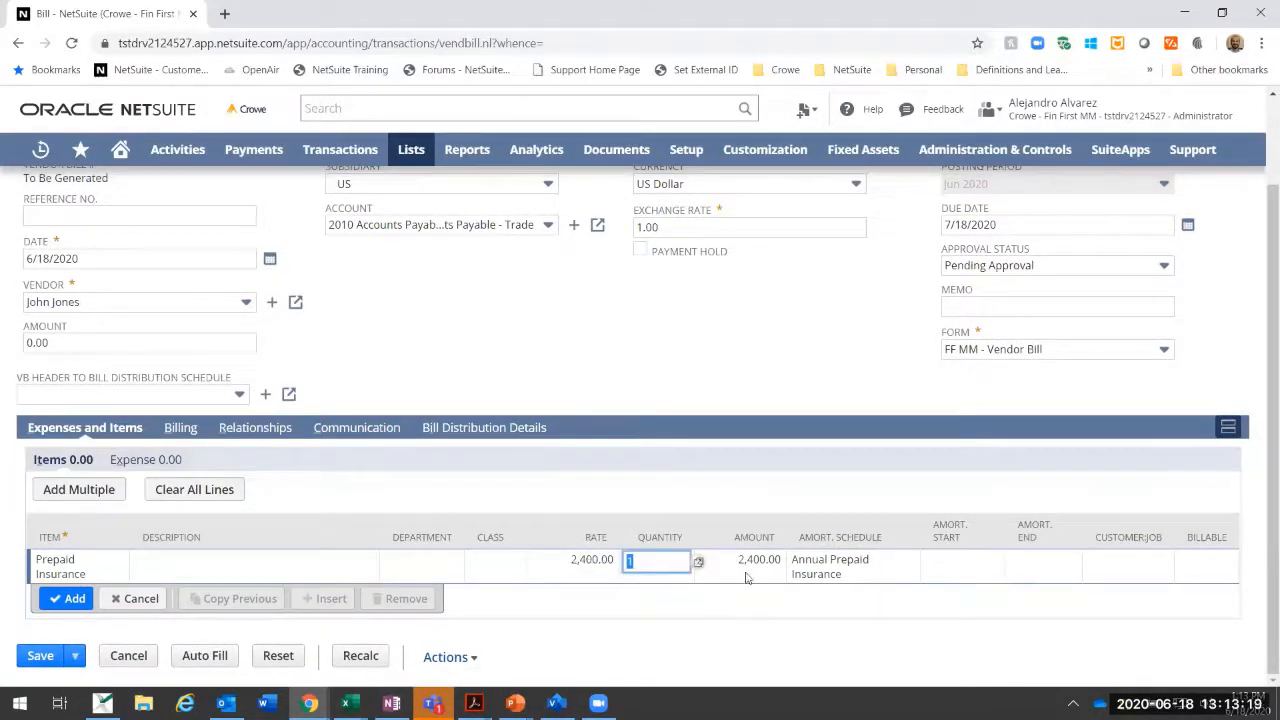
Step: Set the item line's amortization start to 6/30/2020 and add the line to the bill
{"action": "left_click", "coordinate": [960, 561]}
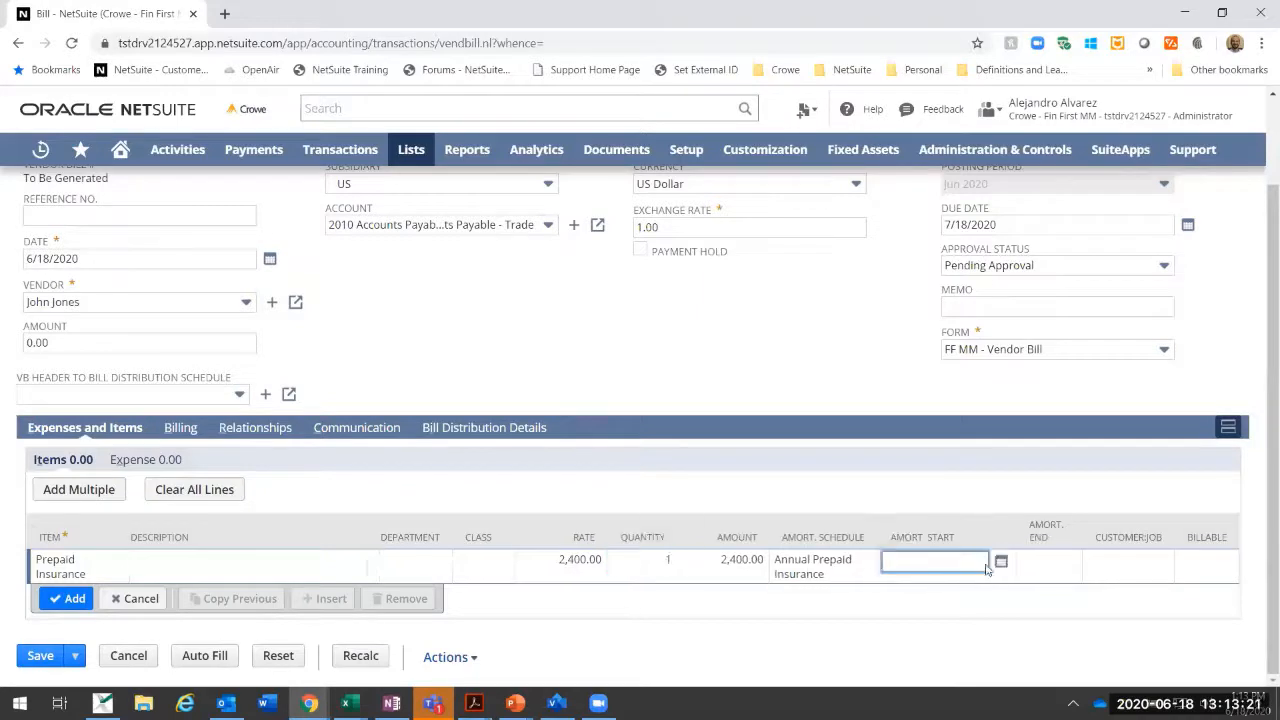
{"action": "left_click", "coordinate": [866, 545]}
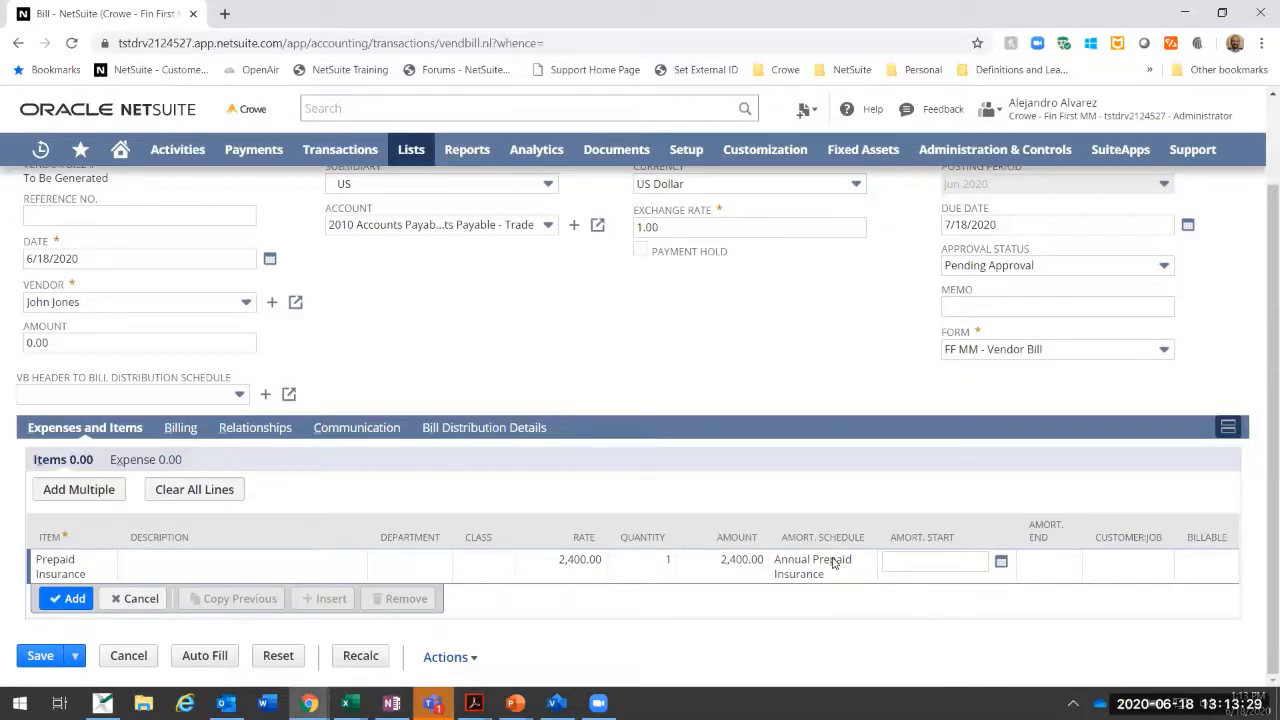
{"action": "left_click", "coordinate": [918, 564]}
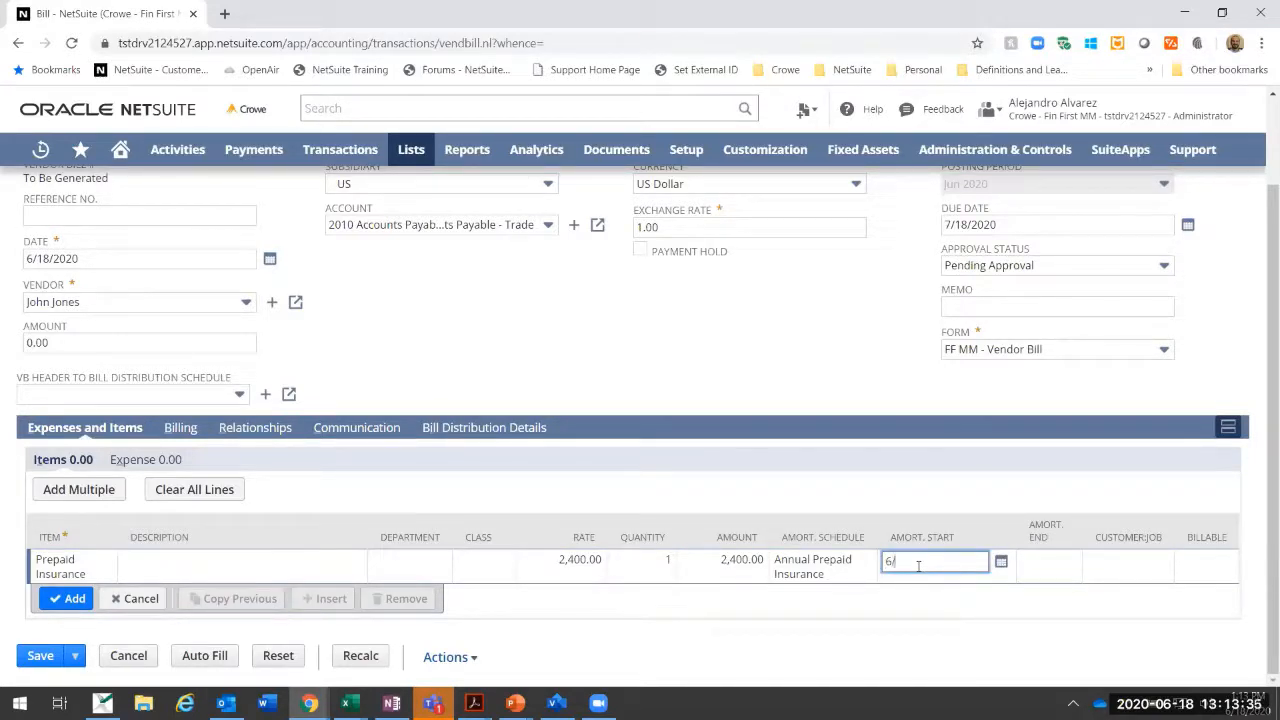
{"action": "type", "text": "6/0"}
{"action": "key", "text": "BackSpace"}
{"action": "type", "text": "30"}
{"action": "key", "text": "Tab"}
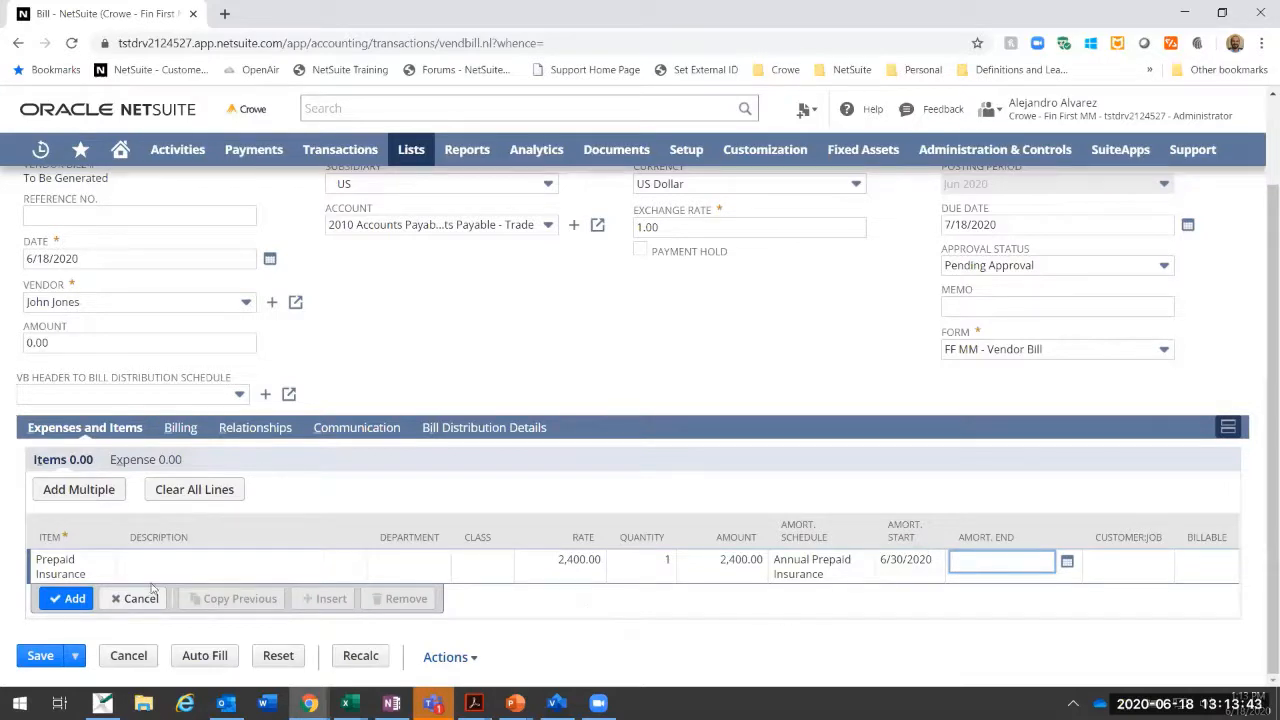
{"action": "left_click", "coordinate": [68, 600]}
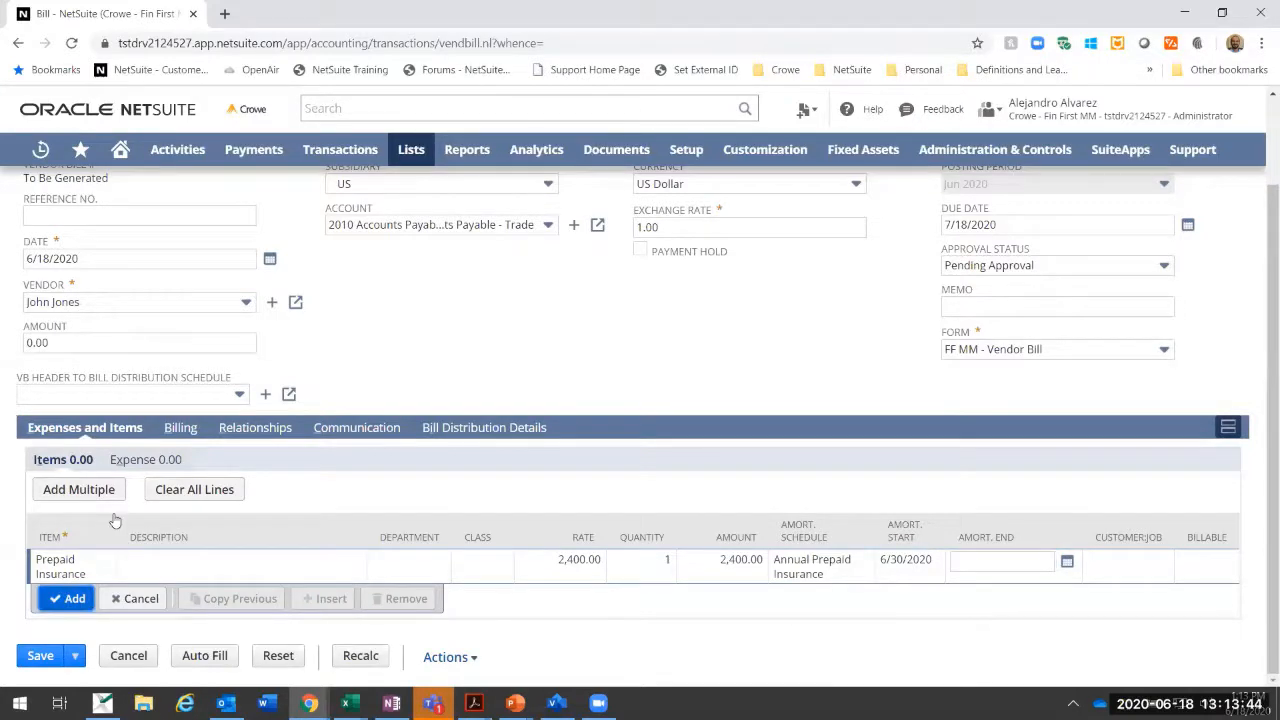
Step: Start an expense line on account 1410 Prepaid Expenses : Prepaid Insurance with an amount of 1,200.00
{"action": "left_click", "coordinate": [153, 459]}
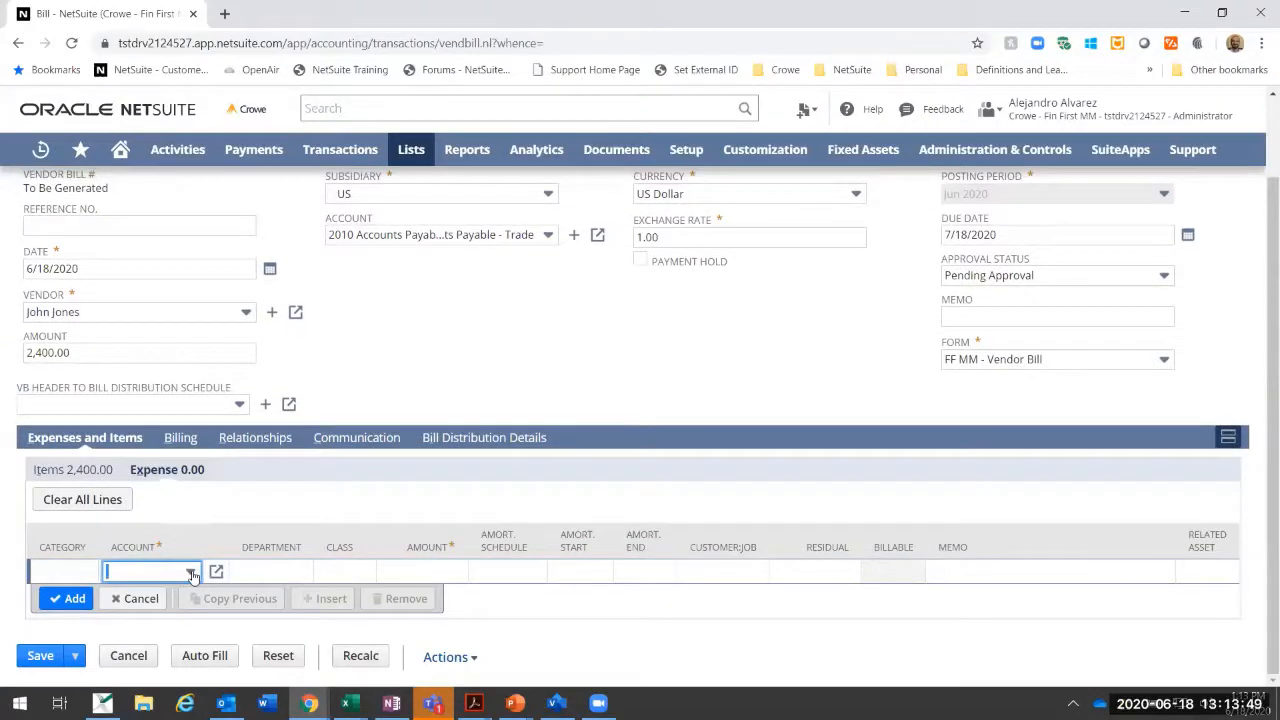
{"action": "left_click", "coordinate": [190, 572]}
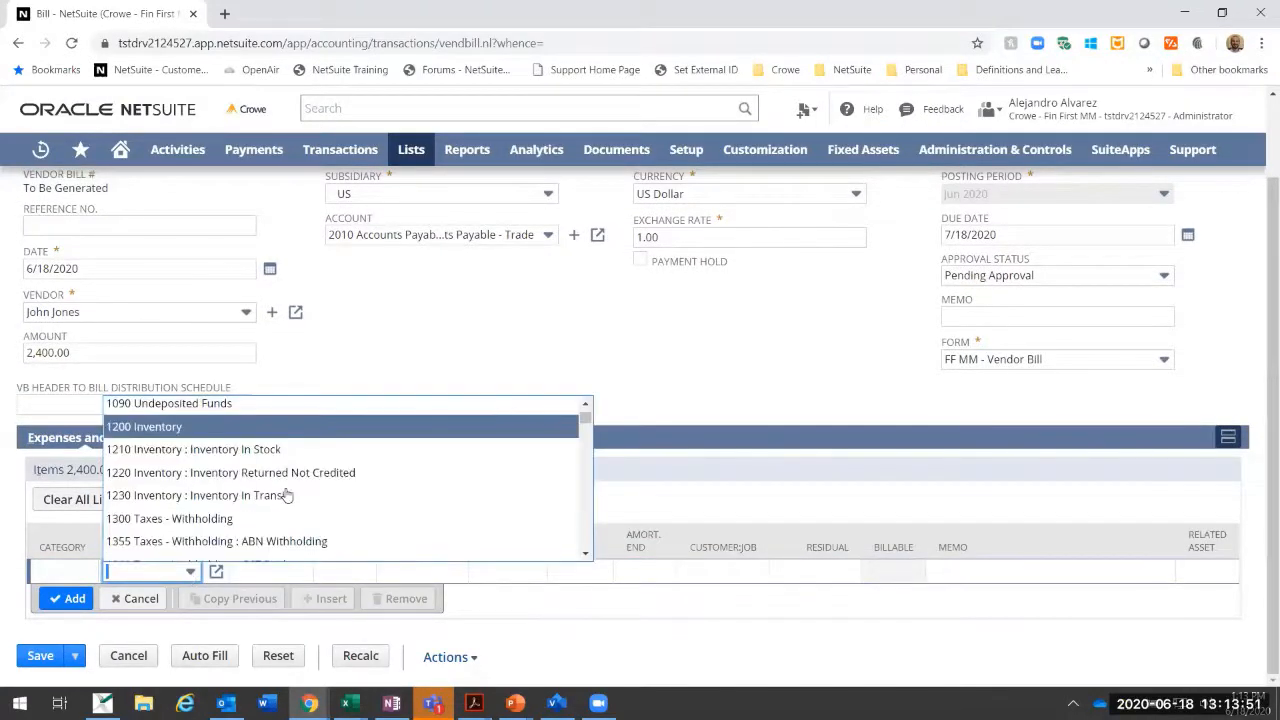
{"action": "scroll", "coordinate": [286, 492], "scroll_direction": "down", "scroll_amount": 3}
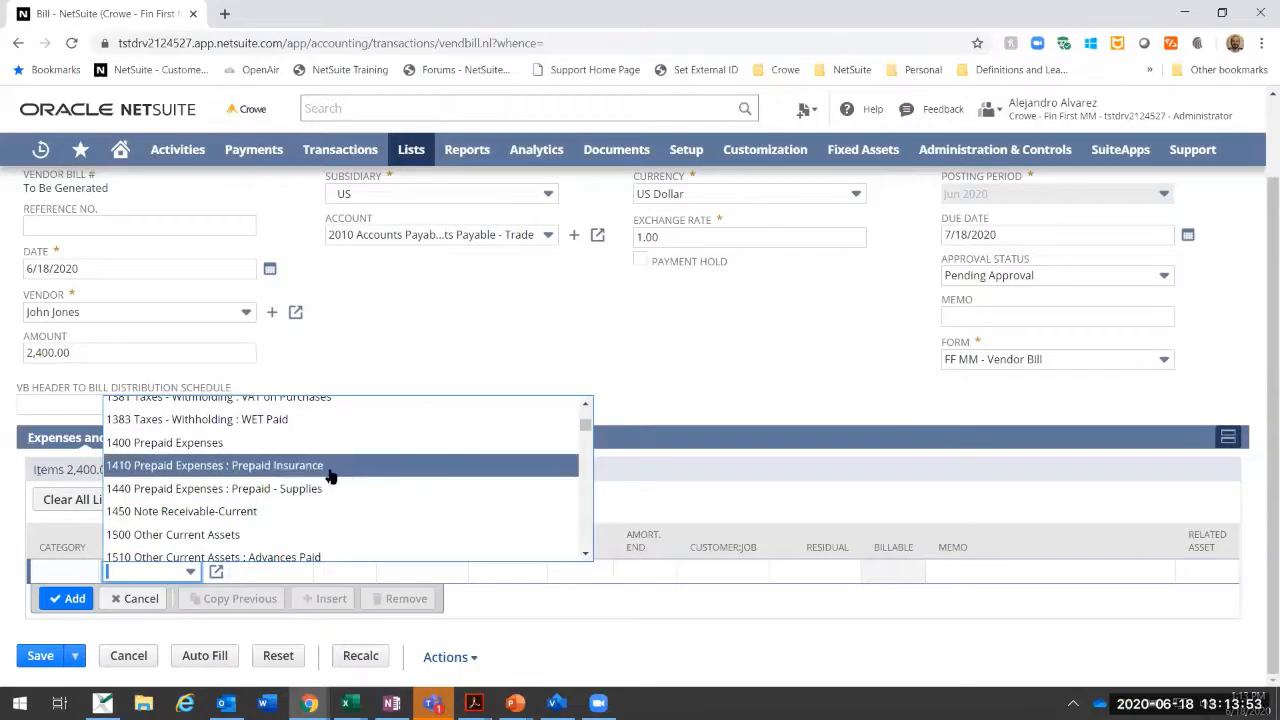
{"action": "left_click", "coordinate": [331, 466]}
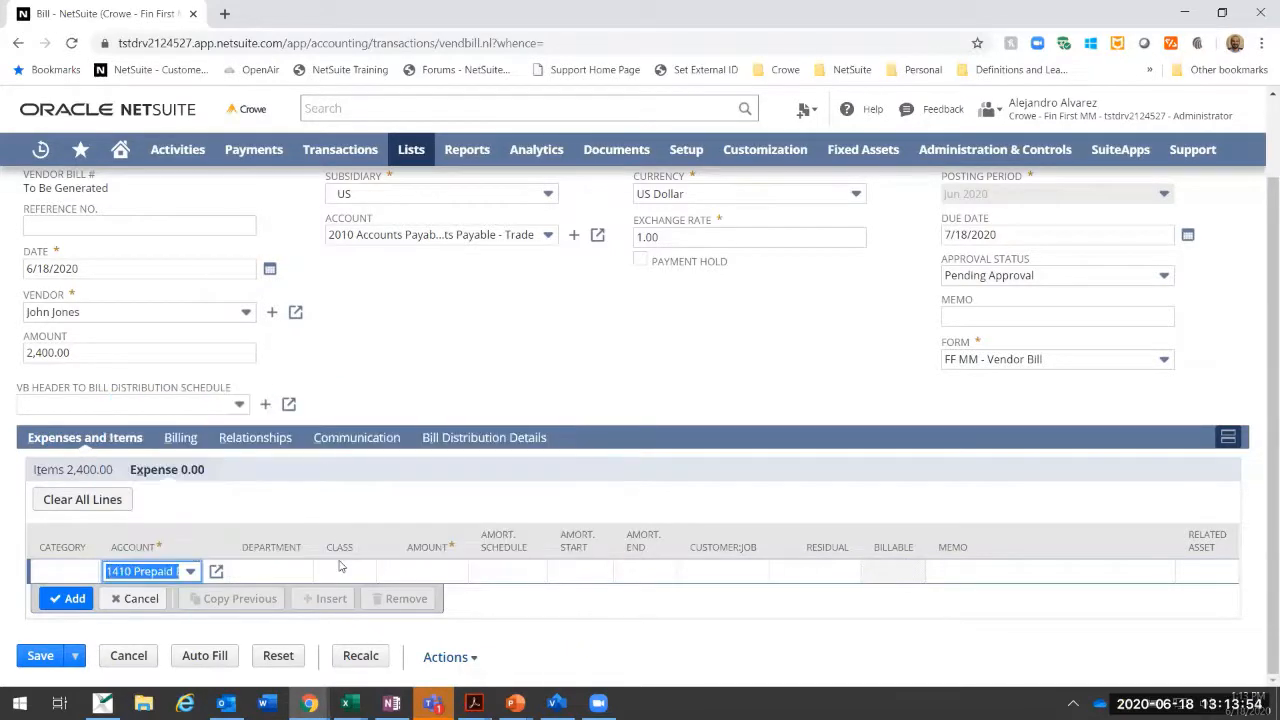
{"action": "left_click", "coordinate": [441, 567]}
{"action": "type", "text": "1200"}
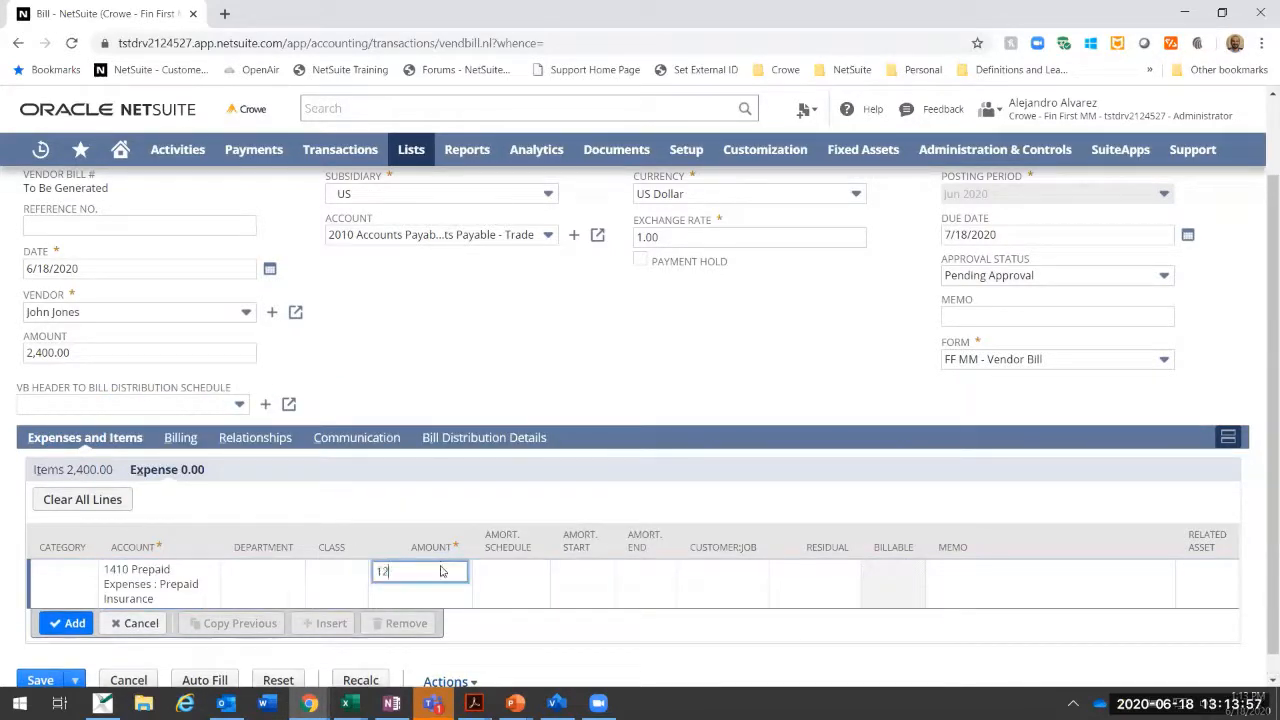
{"action": "key", "text": "Tab"}
Step: Assign the Annual Prepaid Insurance amortization schedule to the expense line, set its amortization start to 7/30/2020 and add the line
{"action": "left_click", "coordinate": [500, 572]}
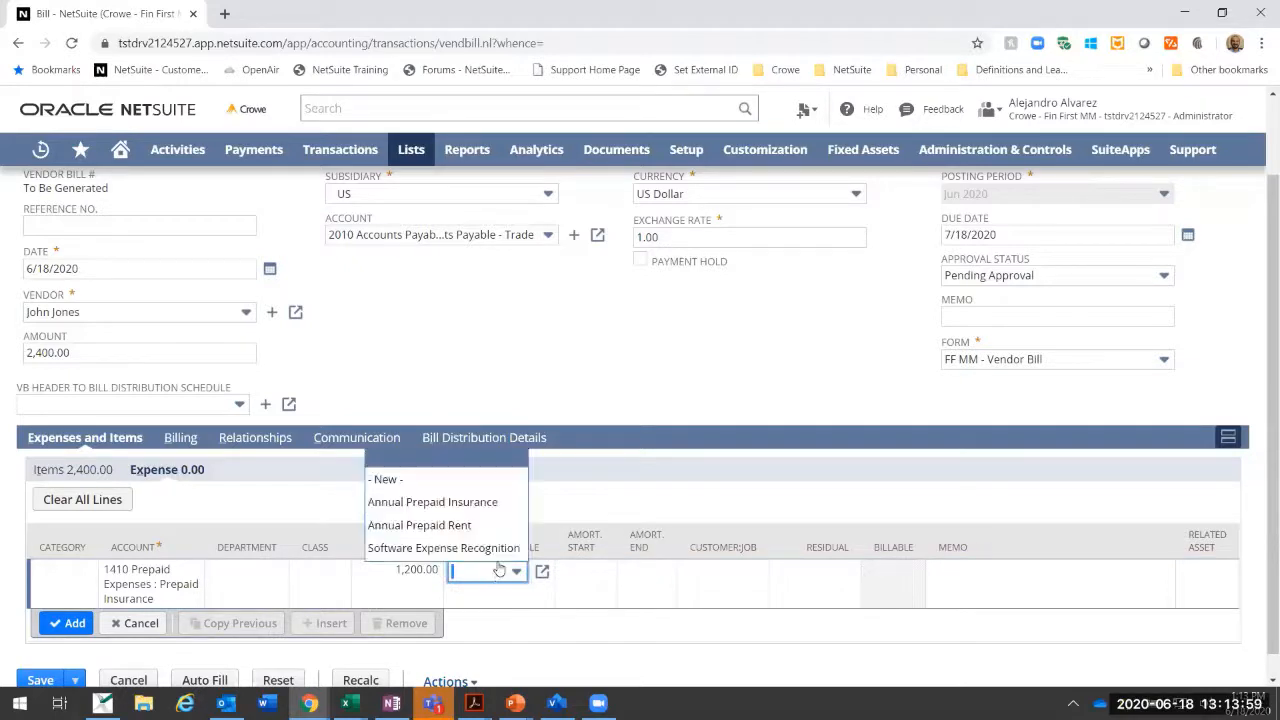
{"action": "left_click", "coordinate": [430, 499]}
{"action": "left_click", "coordinate": [605, 573]}
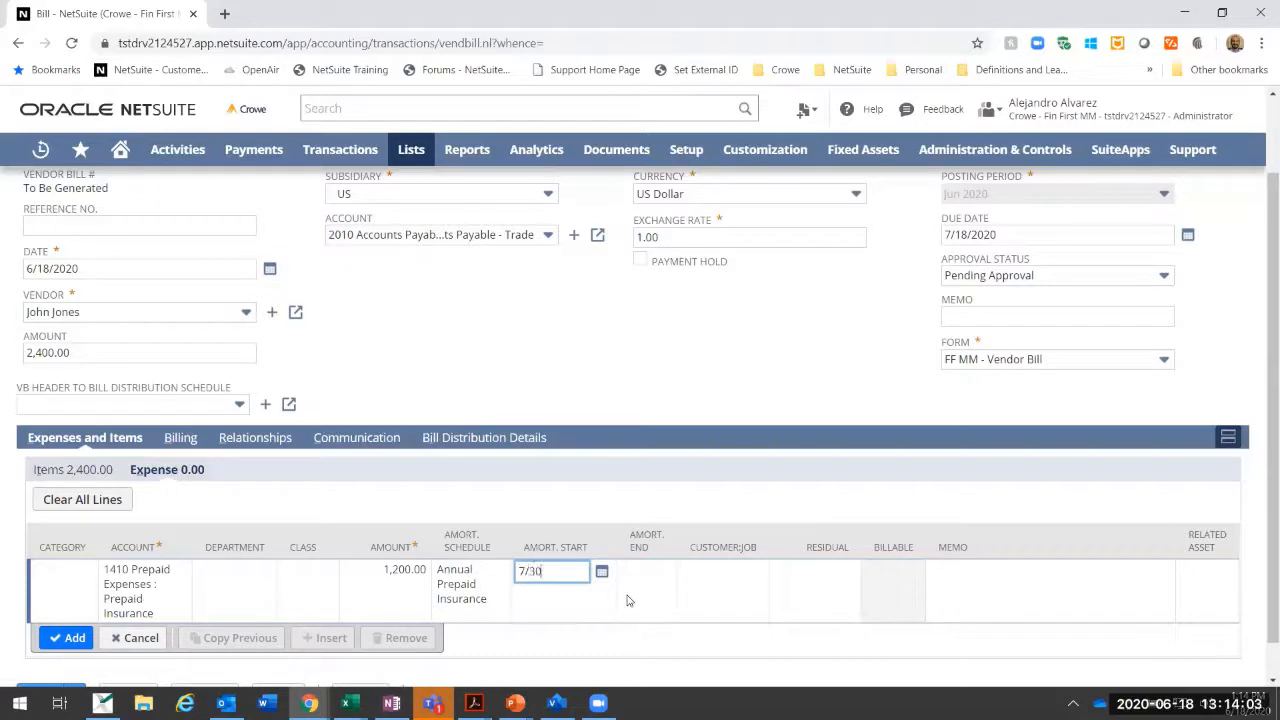
{"action": "type", "text": "7/30"}
{"action": "key", "text": "Tab"}
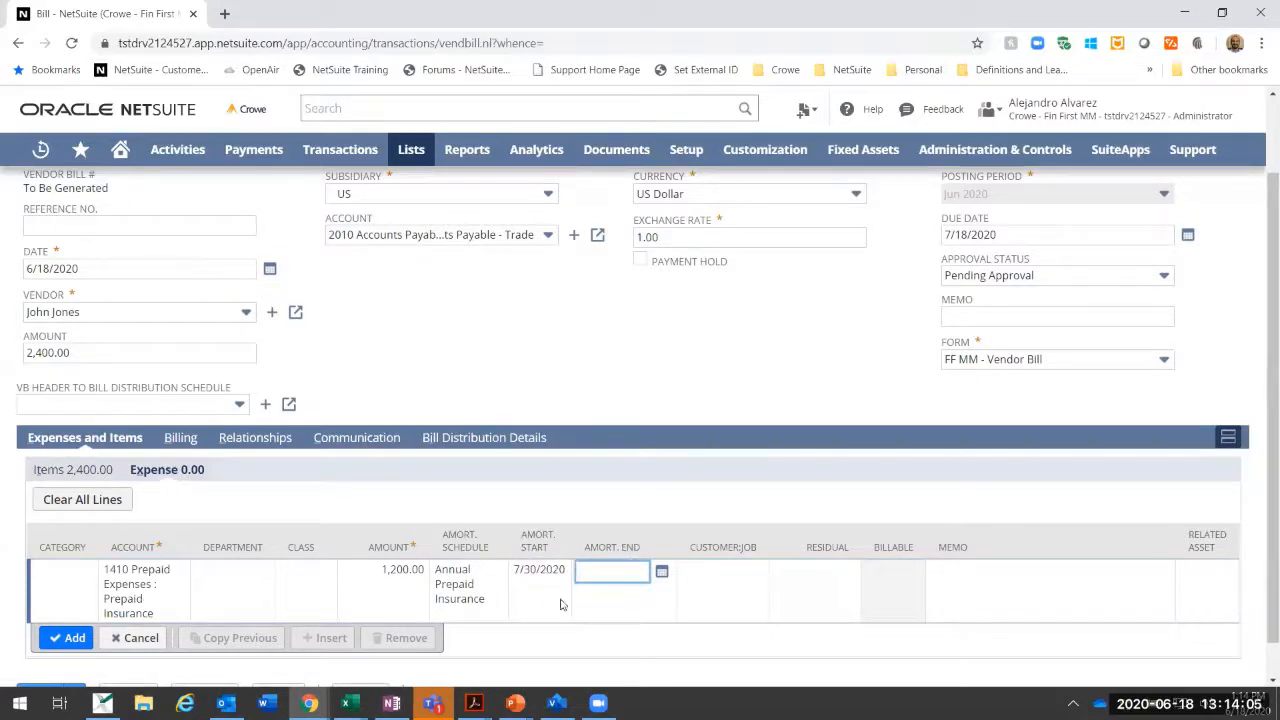
{"action": "left_click", "coordinate": [536, 573]}
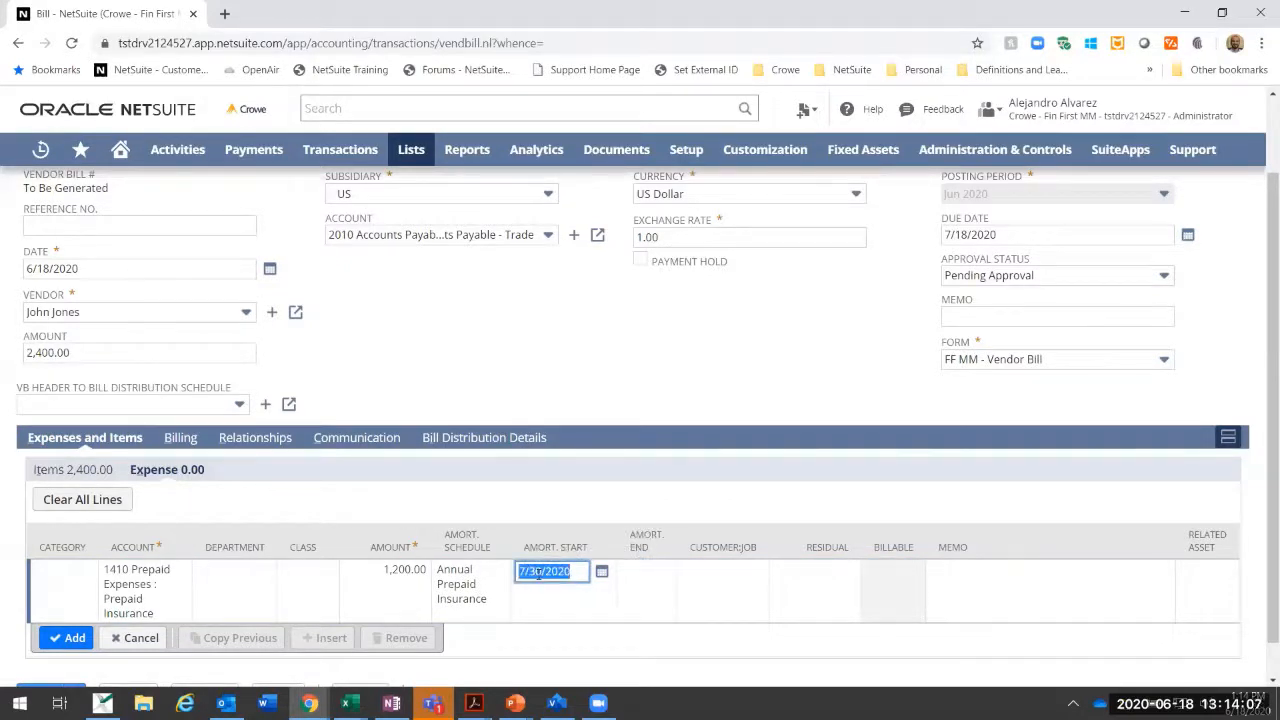
{"action": "key", "text": "Tab"}
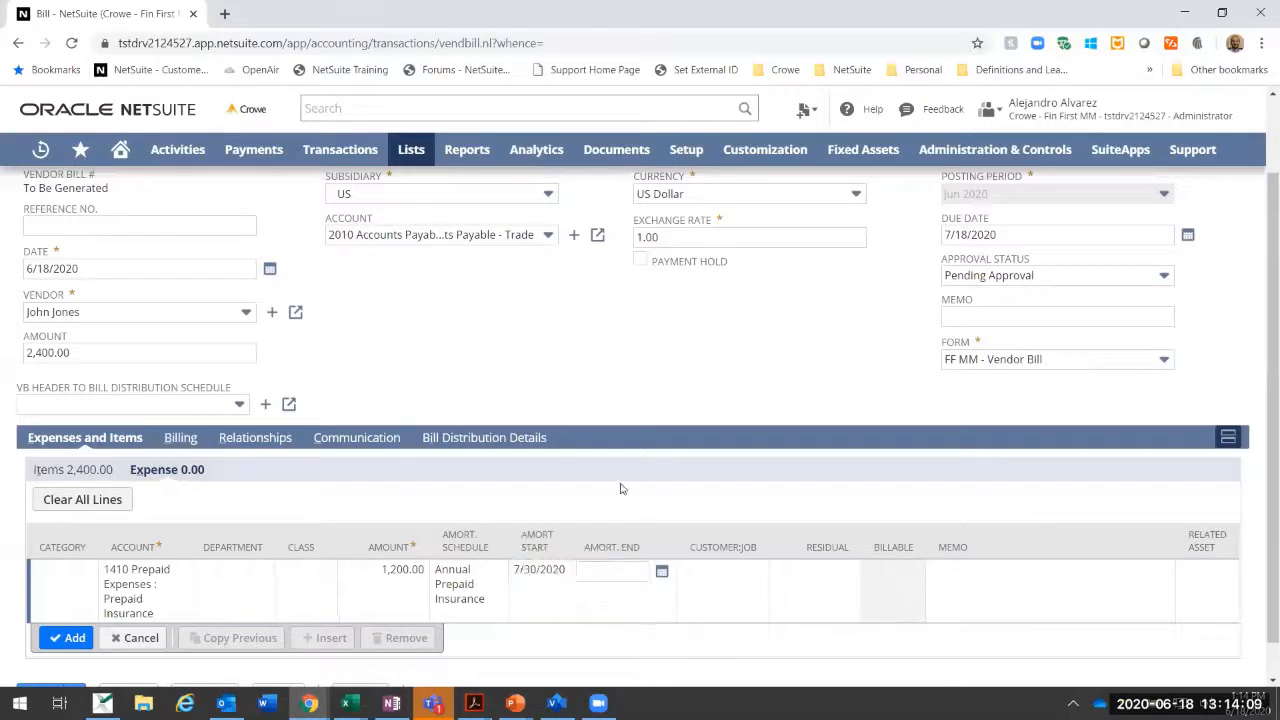
{"action": "scroll", "coordinate": [145, 550], "scroll_direction": "down", "scroll_amount": 1}
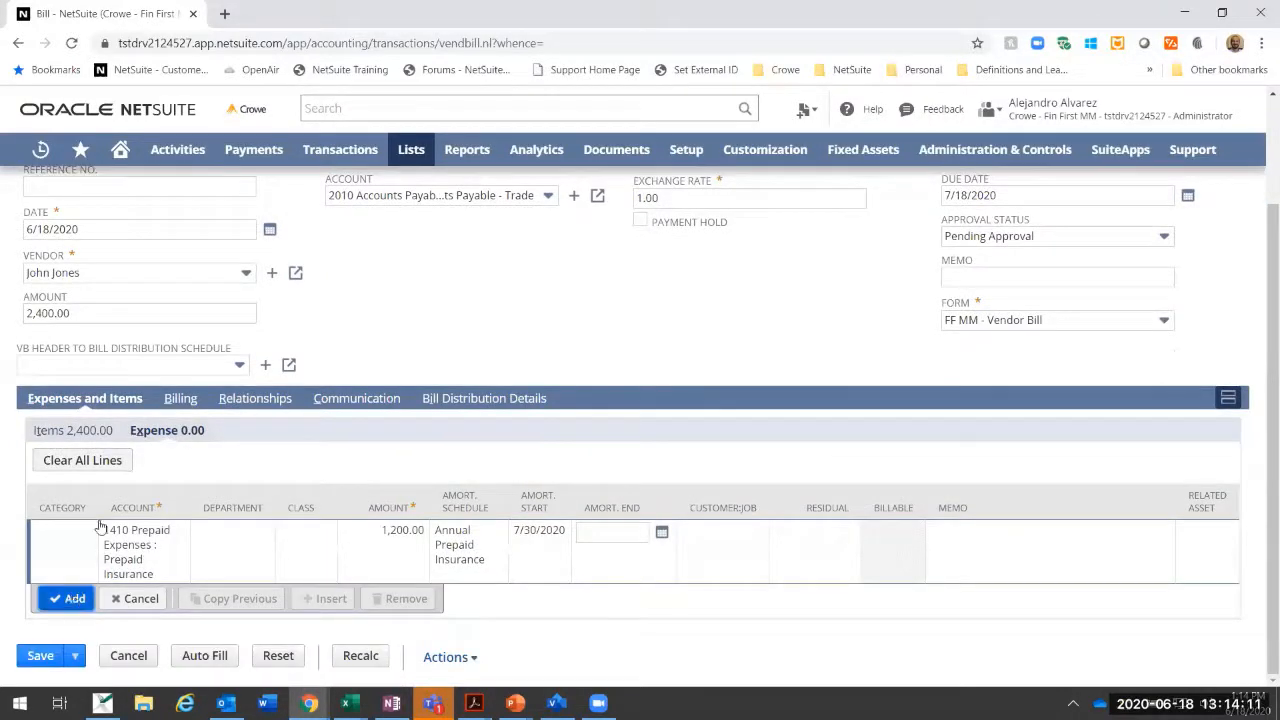
Step: Open the Prepaid Insurance item record from the bill's item line and review its accounting and amortization settings
{"action": "left_click", "coordinate": [100, 431]}
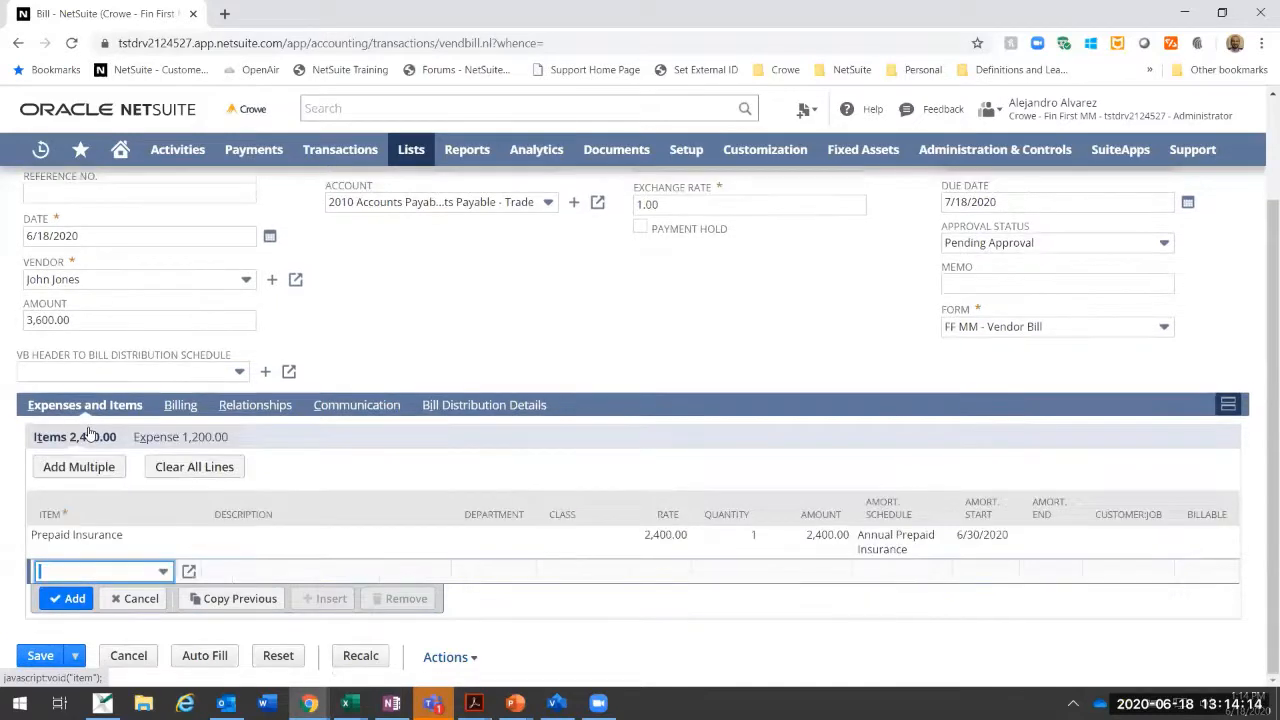
{"action": "left_click", "coordinate": [131, 539]}
{"action": "left_click", "coordinate": [189, 540]}
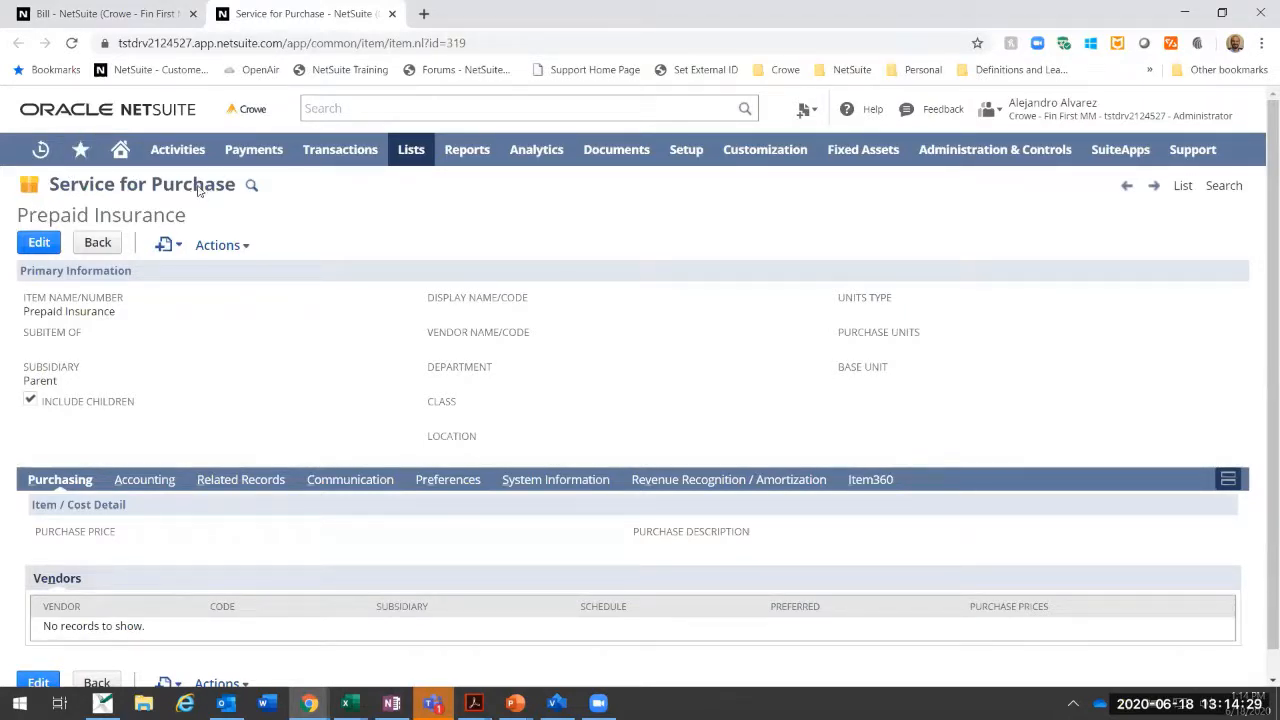
{"action": "scroll", "coordinate": [224, 340], "scroll_direction": "down", "scroll_amount": 1}
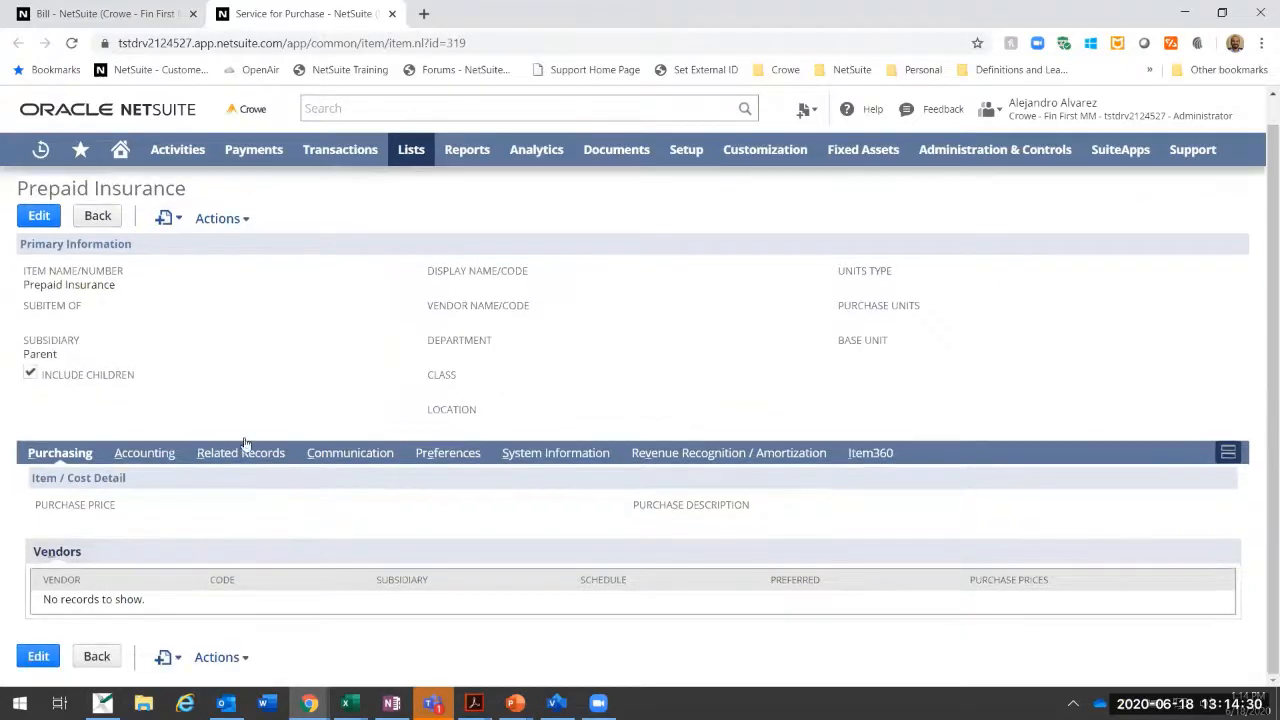
{"action": "left_click", "coordinate": [160, 459]}
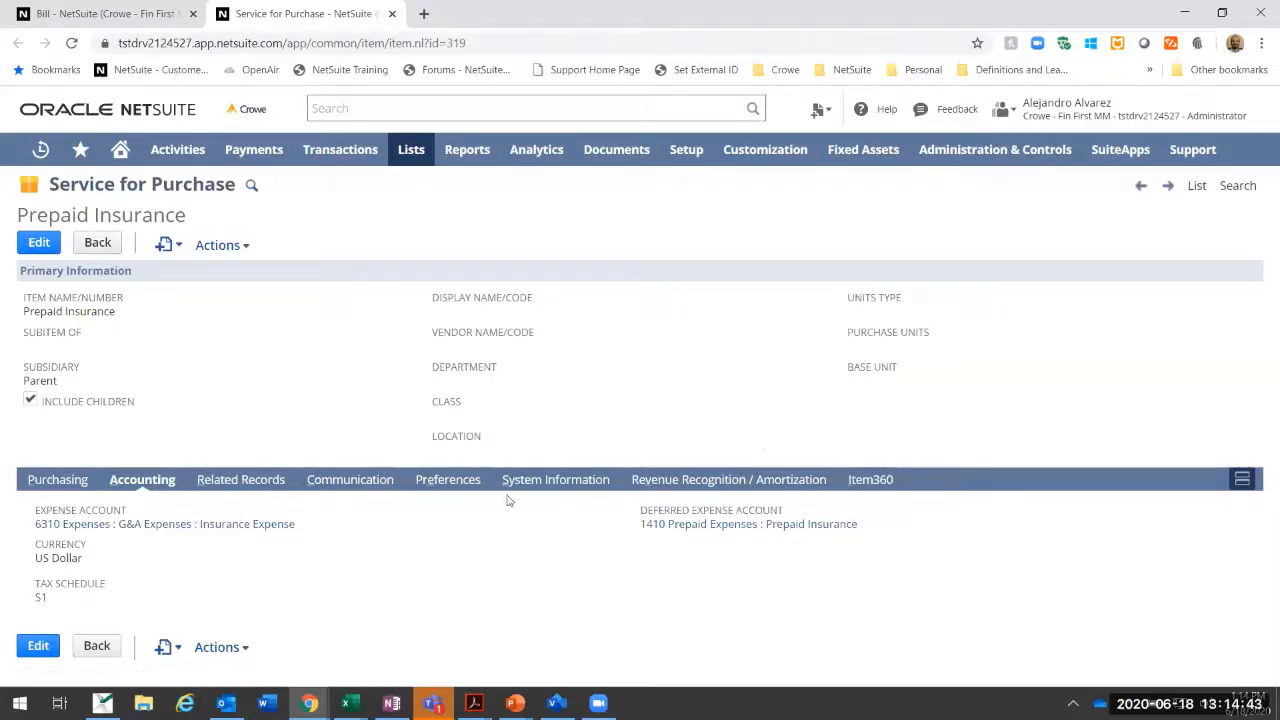
{"action": "left_click", "coordinate": [700, 484]}
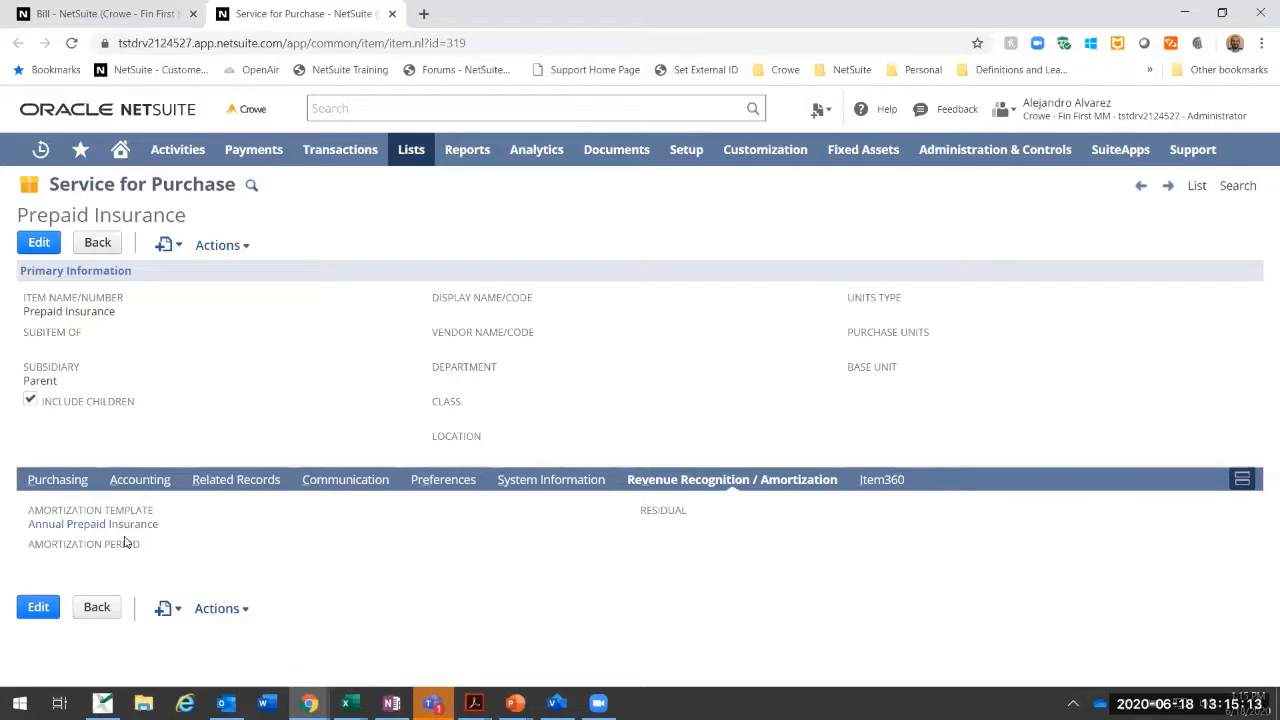
Step: Return to the vendor bill, set its approval status to Approved and save it
{"action": "left_click", "coordinate": [130, 14]}
{"action": "left_click", "coordinate": [1007, 247]}
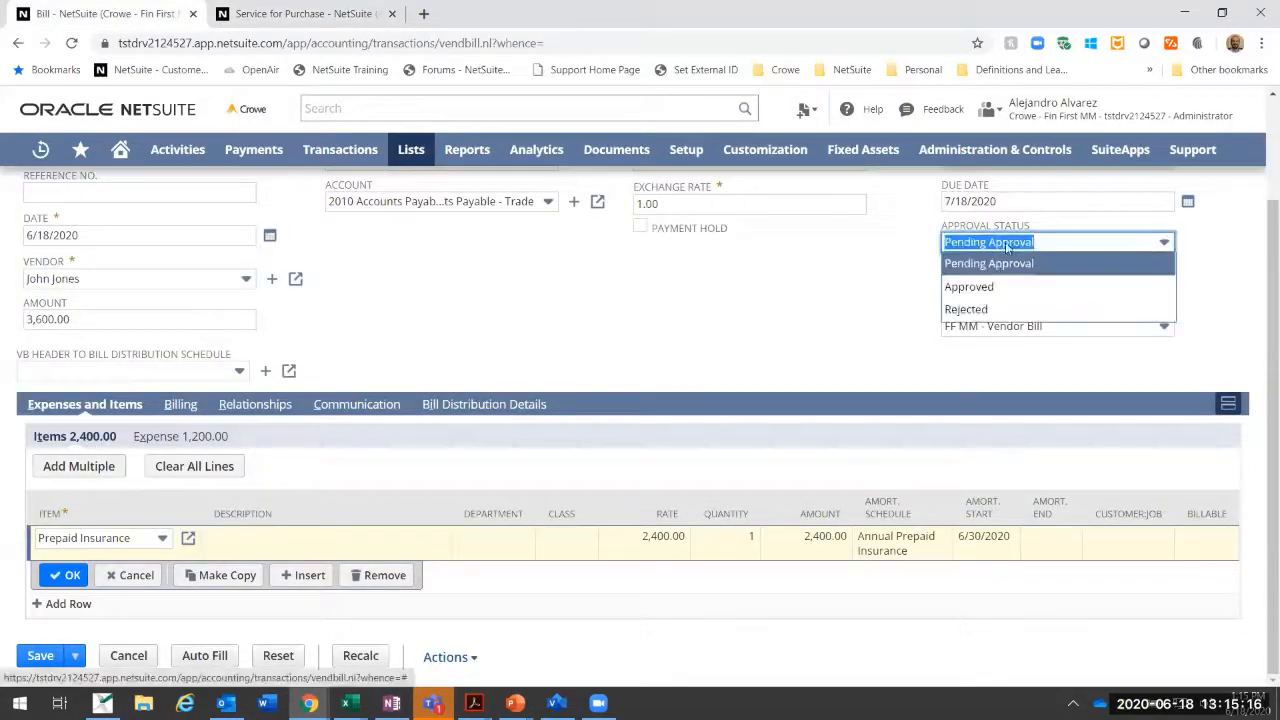
{"action": "left_click", "coordinate": [969, 286]}
{"action": "scroll", "coordinate": [22, 203], "scroll_direction": "up", "scroll_amount": 1}
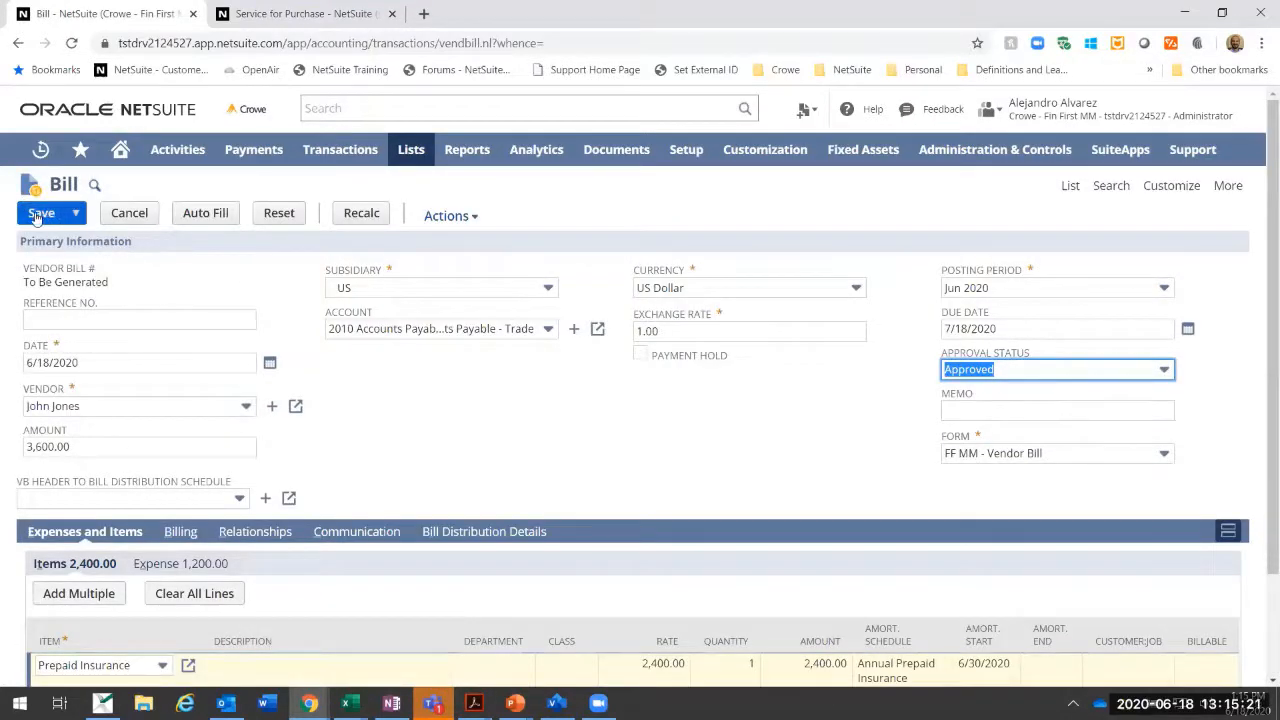
{"action": "left_click", "coordinate": [38, 214]}
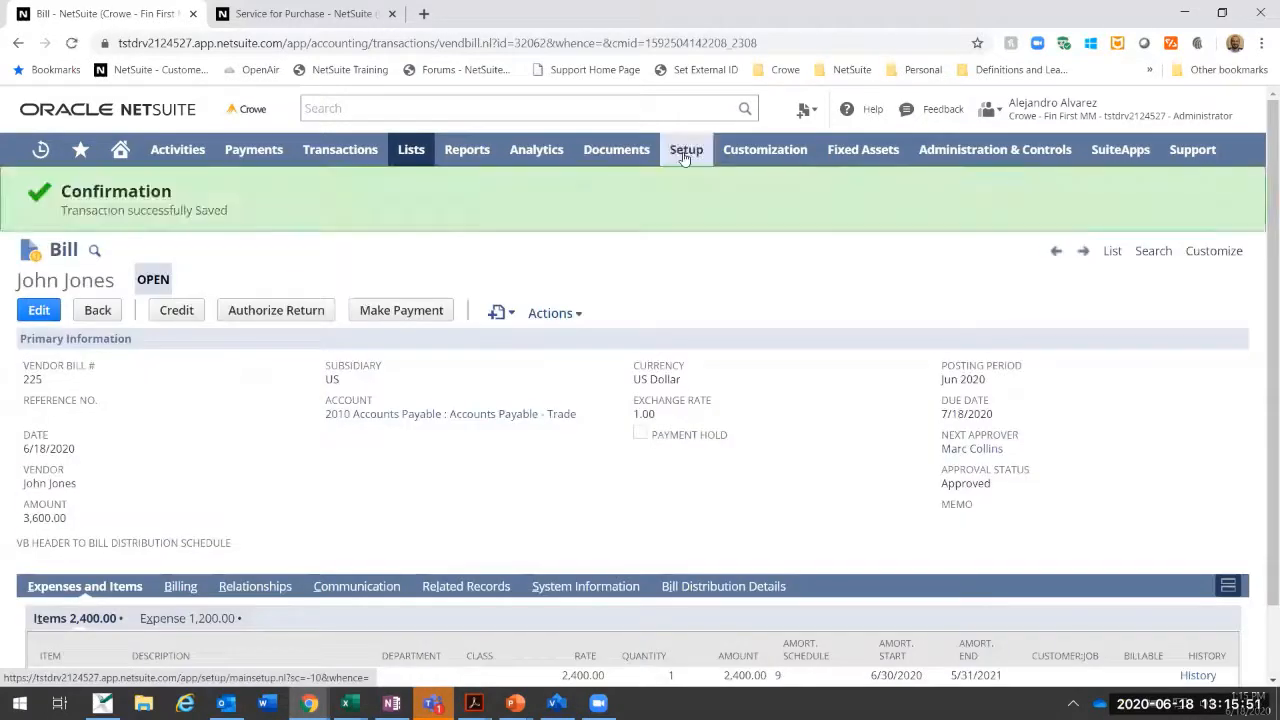
Step: Open the Accounting Preferences in a separate browser tab and find the accounting period options for the general ledger
{"action": "mouse_move", "coordinate": [685, 155]}
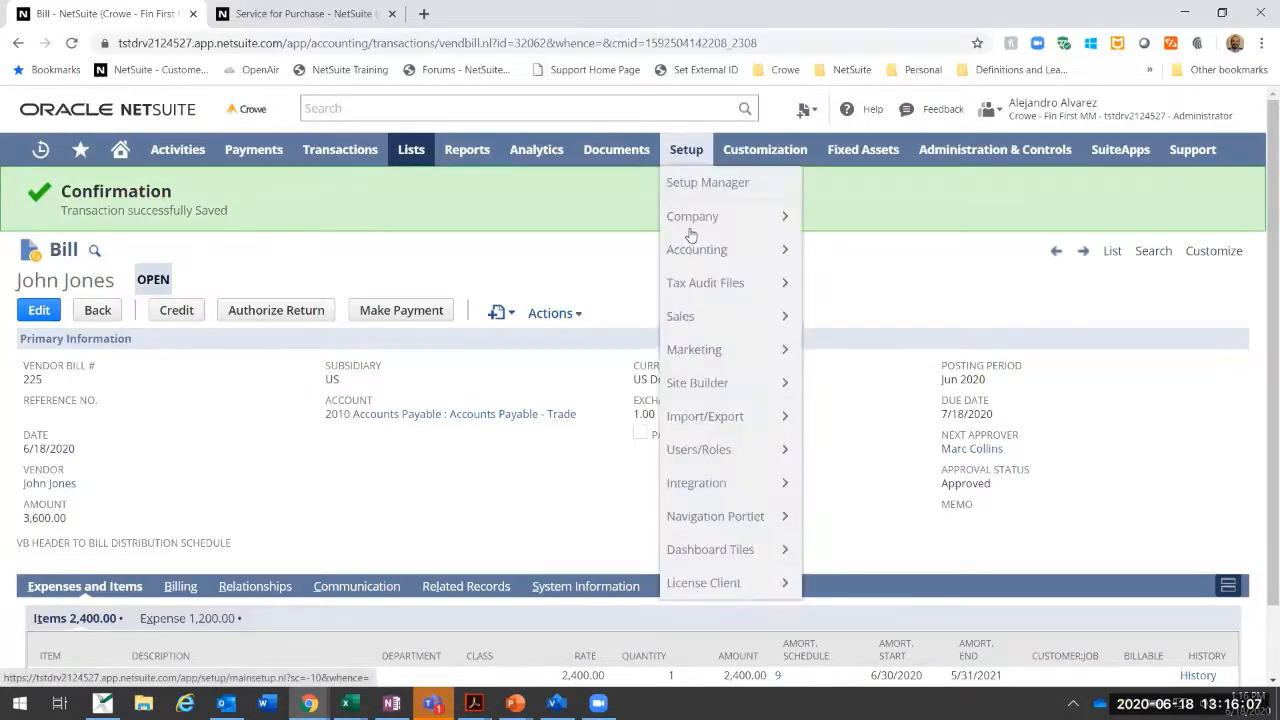
{"action": "mouse_move", "coordinate": [690, 250]}
{"action": "mouse_move", "coordinate": [841, 253]}
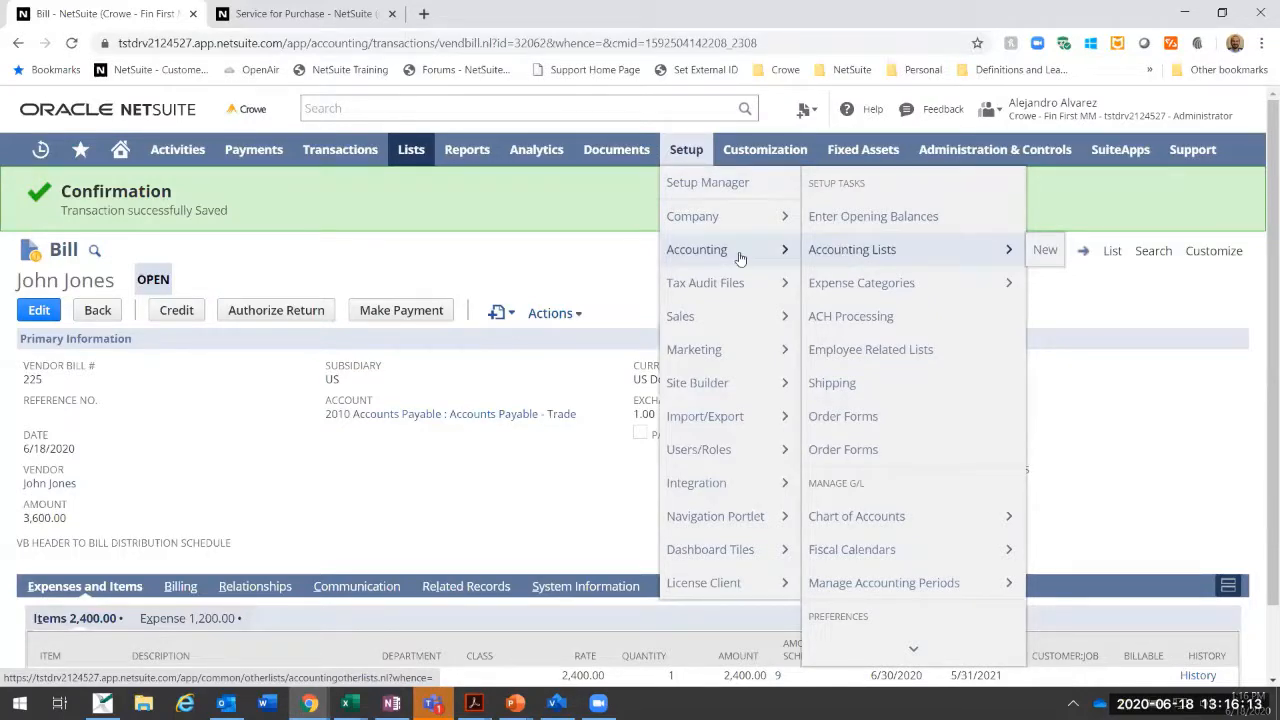
{"action": "scroll", "coordinate": [925, 530], "scroll_direction": "down", "scroll_amount": 1}
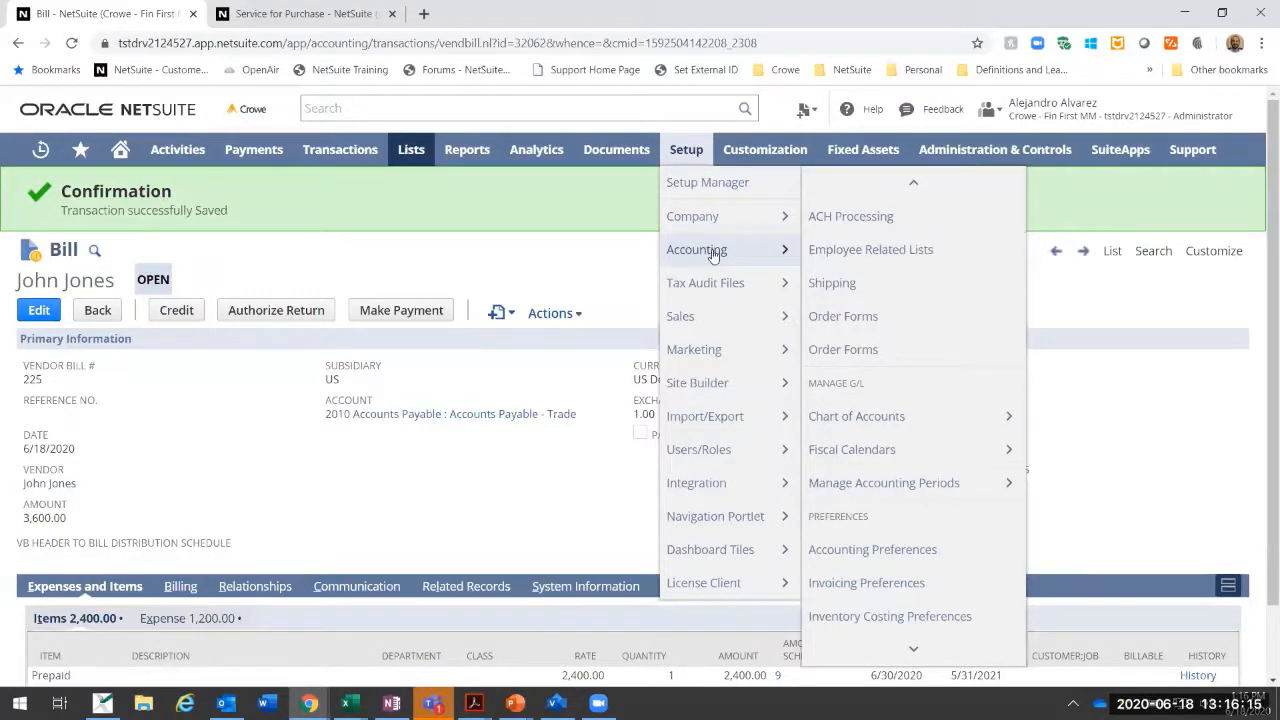
{"action": "right_click", "coordinate": [873, 549]}
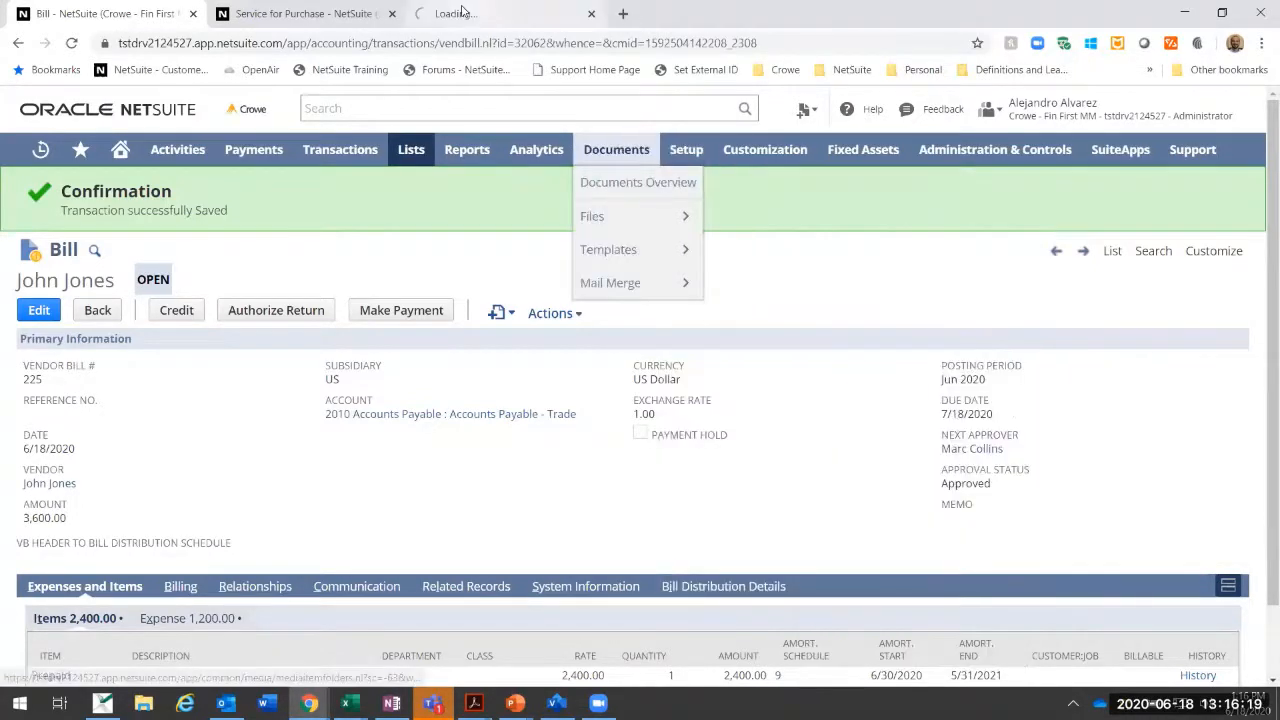
{"action": "left_click", "coordinate": [467, 7]}
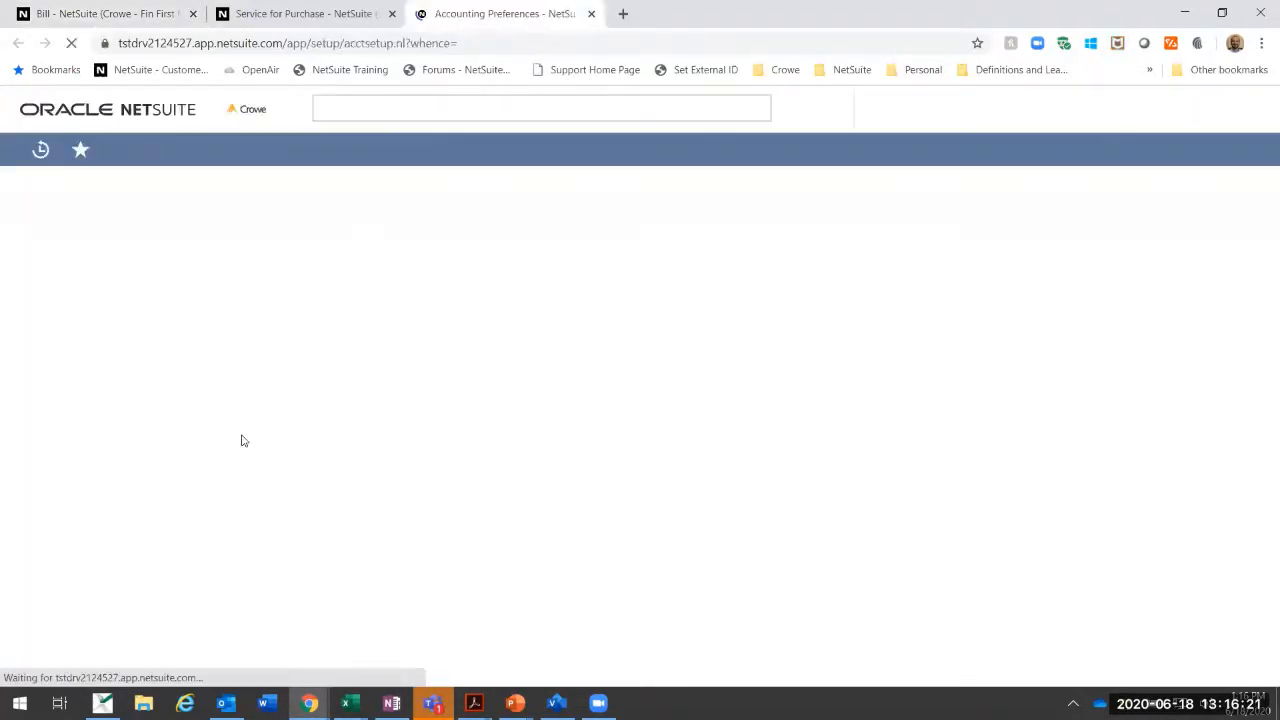
{"action": "scroll", "coordinate": [240, 440], "scroll_direction": "down", "scroll_amount": 2}
{"action": "scroll", "coordinate": [210, 468], "scroll_direction": "down", "scroll_amount": 1}
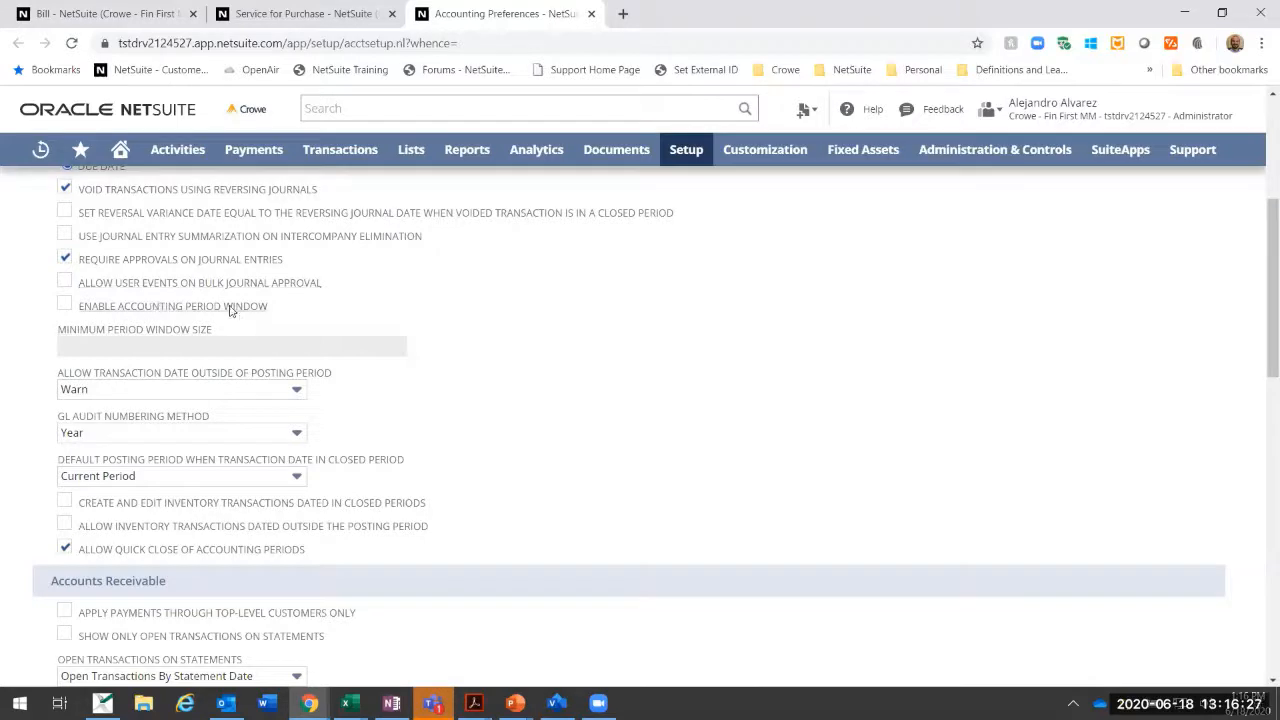
Step: Try enabling the accounting period window with a minimum period window size of 1, leaving it unsaved, and return to the bill
{"action": "left_click", "coordinate": [64, 306]}
{"action": "left_click", "coordinate": [785, 188]}
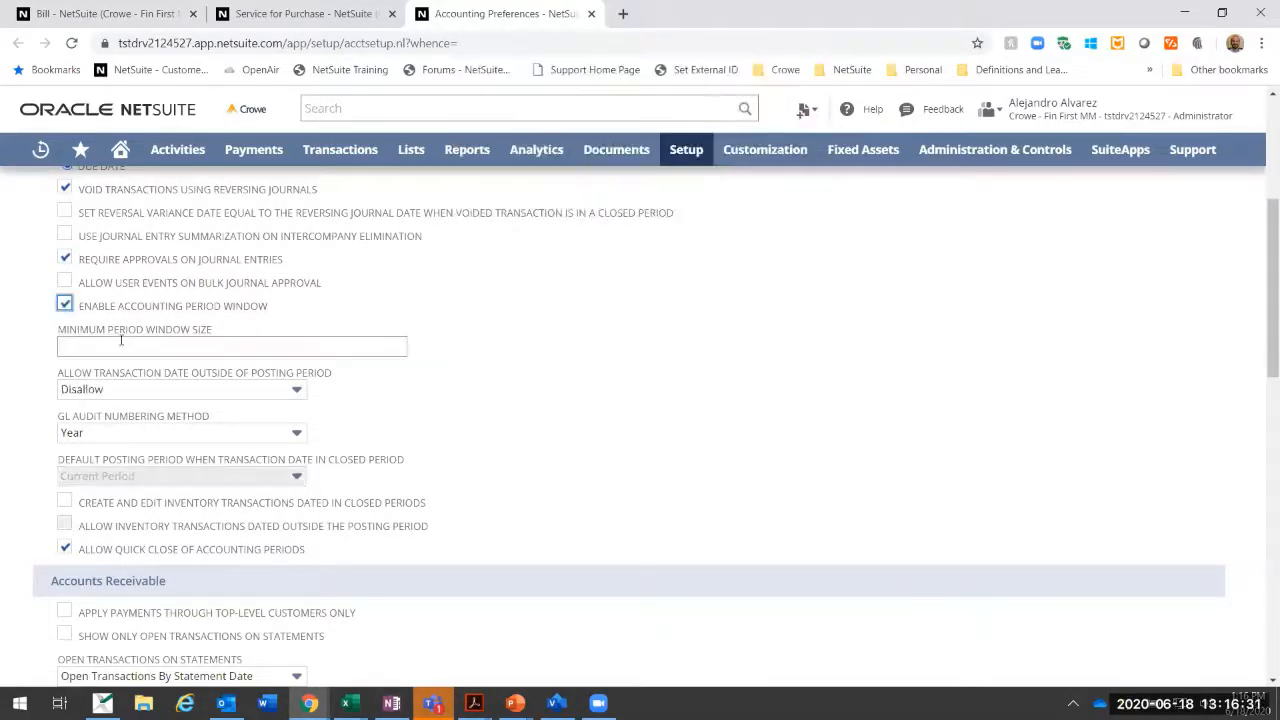
{"action": "left_click", "coordinate": [124, 346]}
{"action": "left_click", "coordinate": [511, 285]}
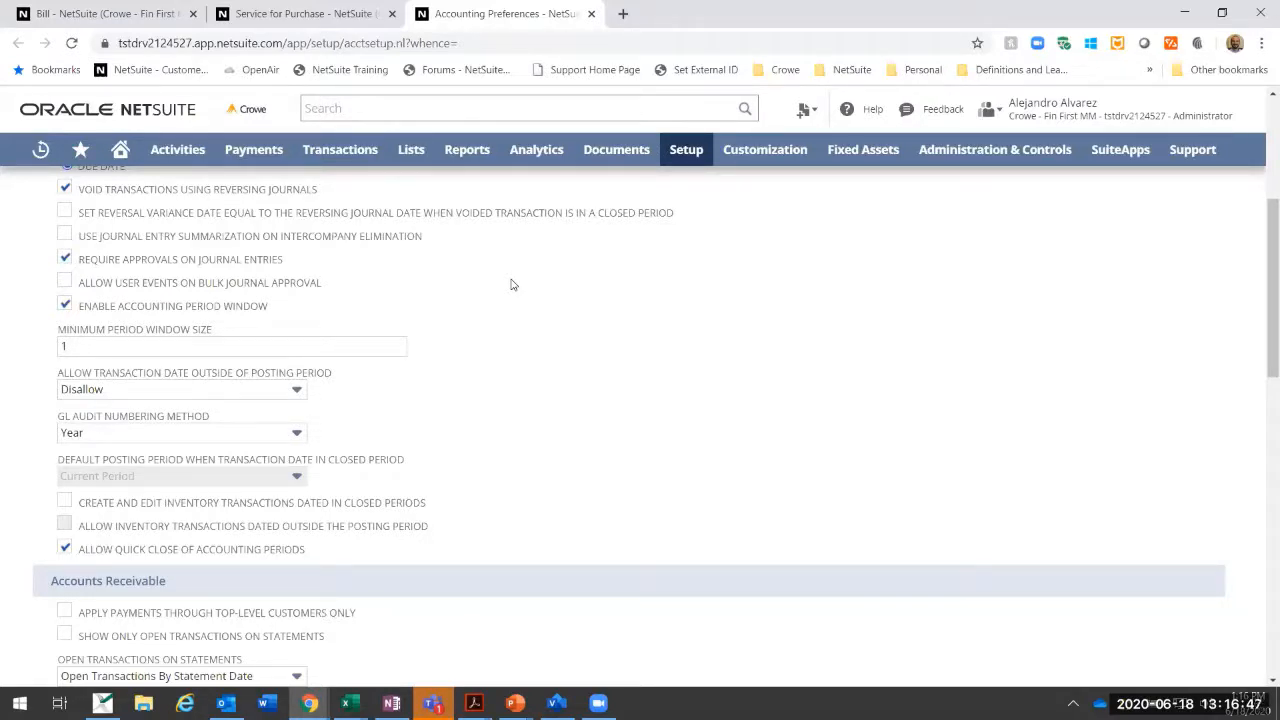
{"action": "scroll", "coordinate": [466, 309], "scroll_direction": "up", "scroll_amount": 4}
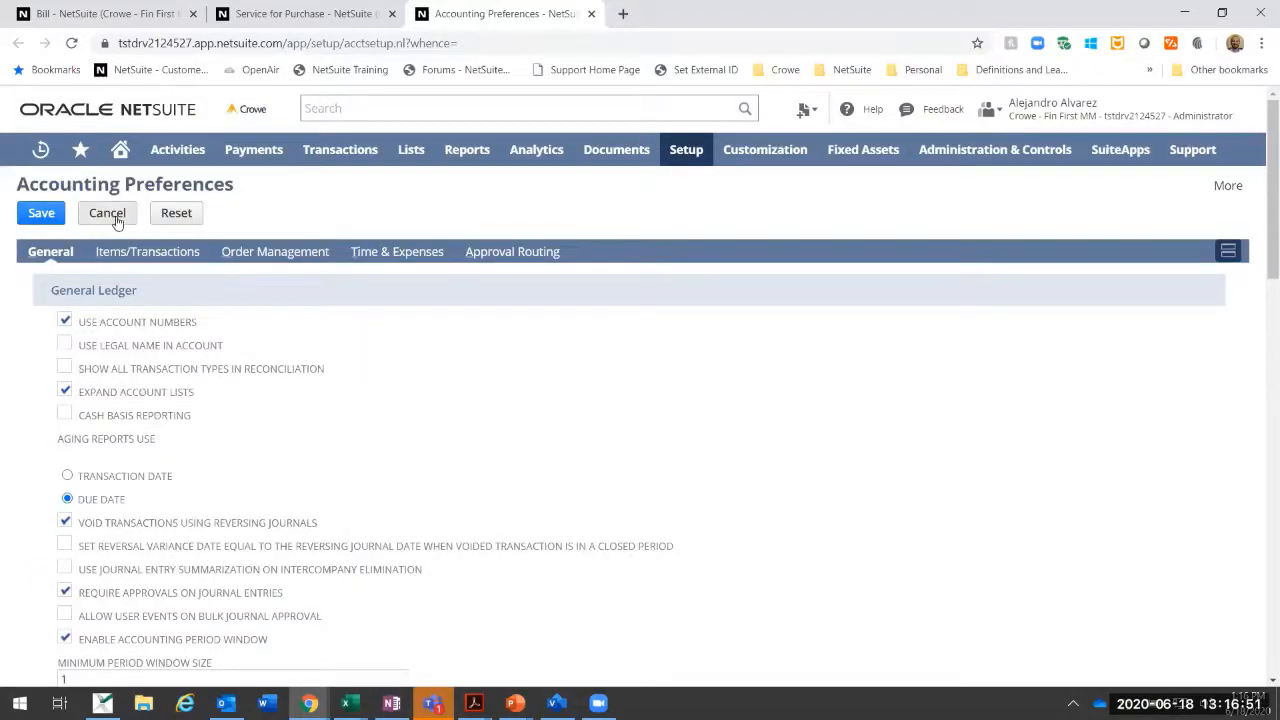
{"action": "left_click", "coordinate": [110, 220]}
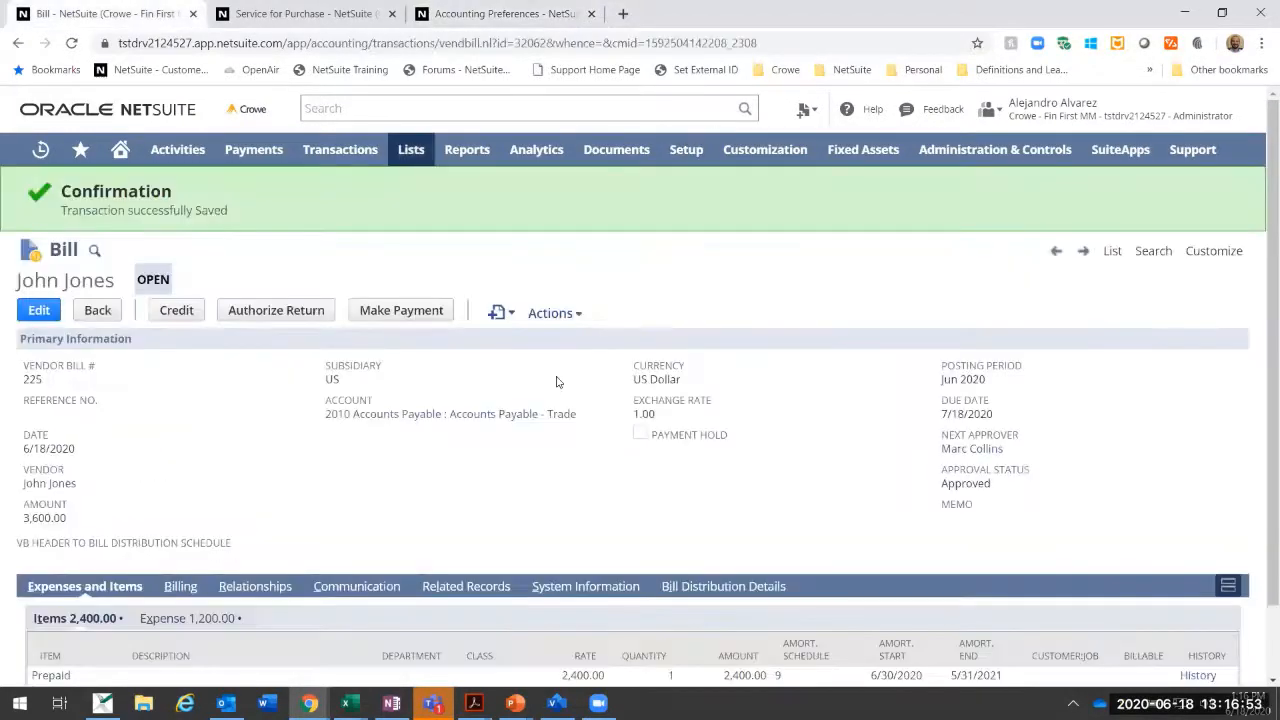
Step: Review the GL impact of the saved vendor bill and return to the bill
{"action": "scroll", "coordinate": [558, 383], "scroll_direction": "down", "scroll_amount": 2}
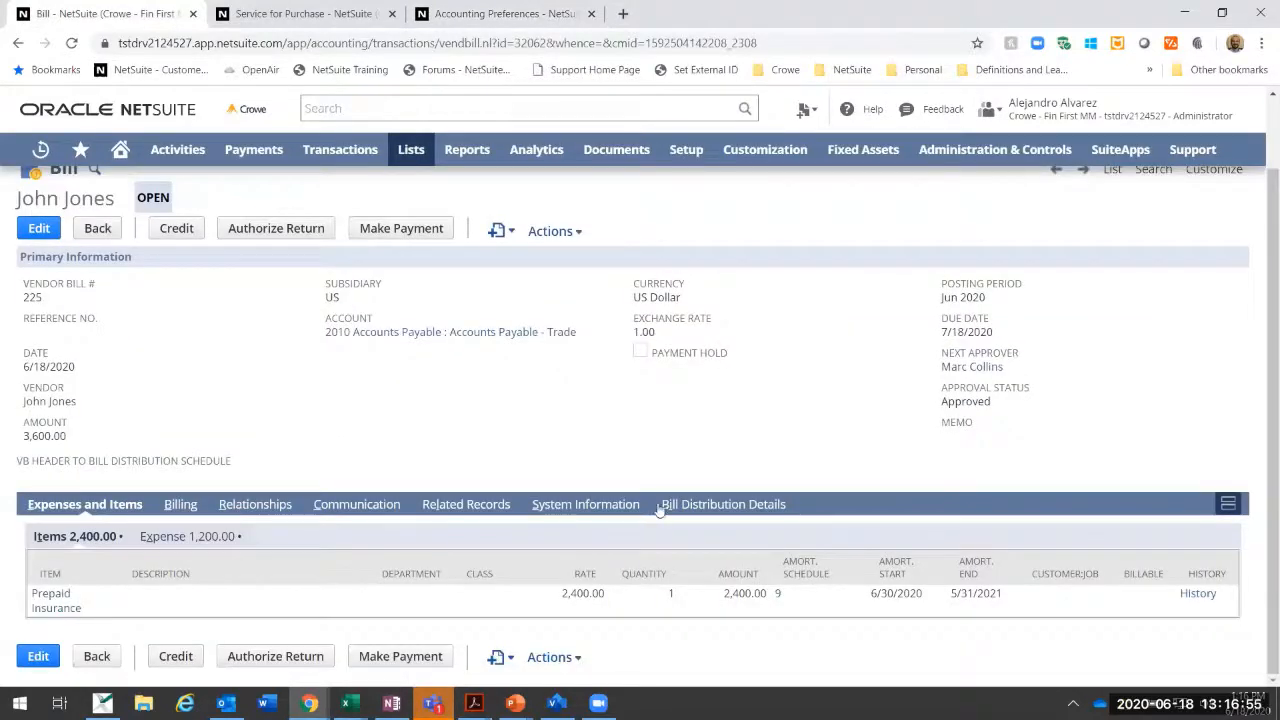
{"action": "left_click", "coordinate": [555, 231]}
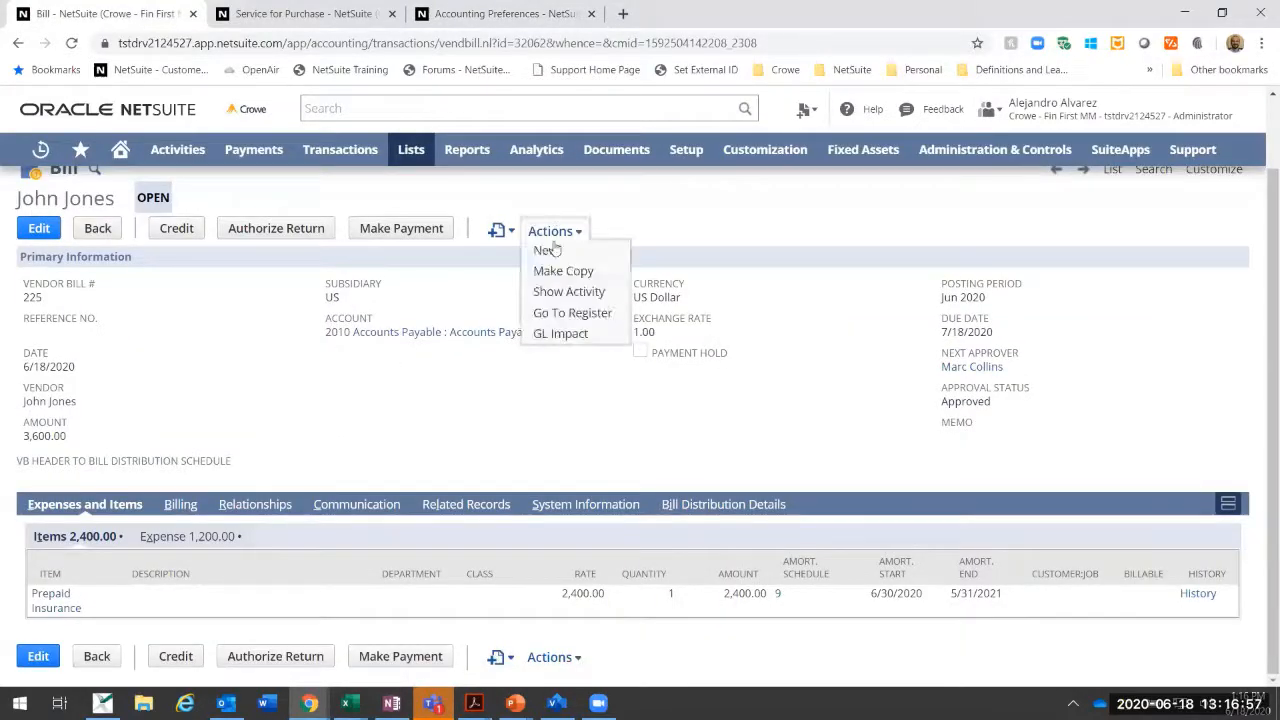
{"action": "left_click", "coordinate": [557, 336]}
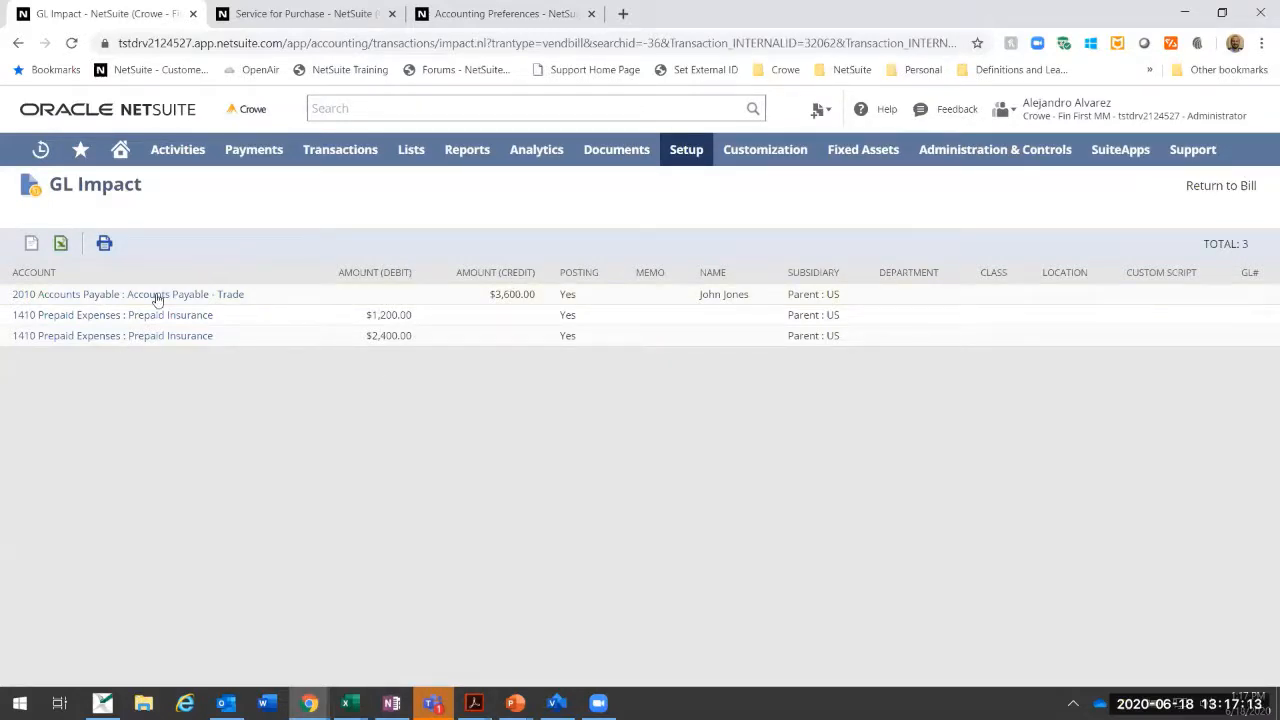
{"action": "left_click", "coordinate": [1158, 186]}
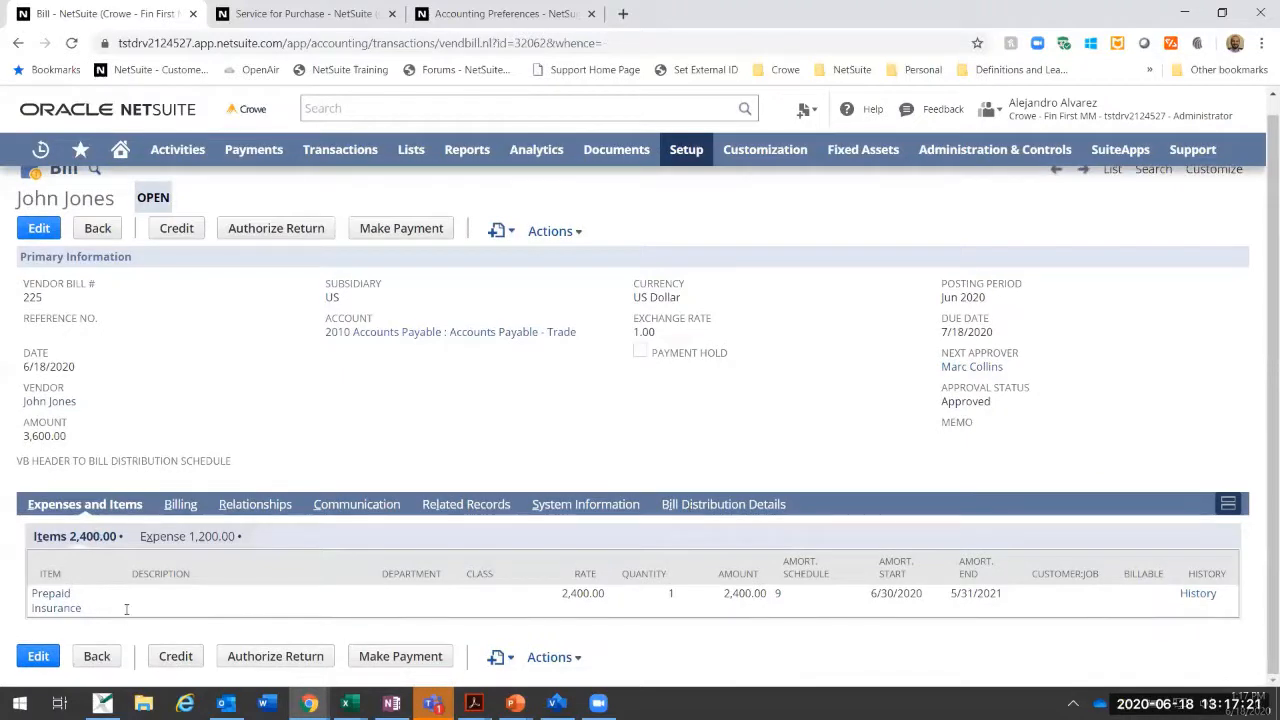
Step: Examine the amortization schedule of the Prepaid Insurance item line, including its dates, posting periods and amounts, and return to the bill
{"action": "left_click", "coordinate": [779, 594]}
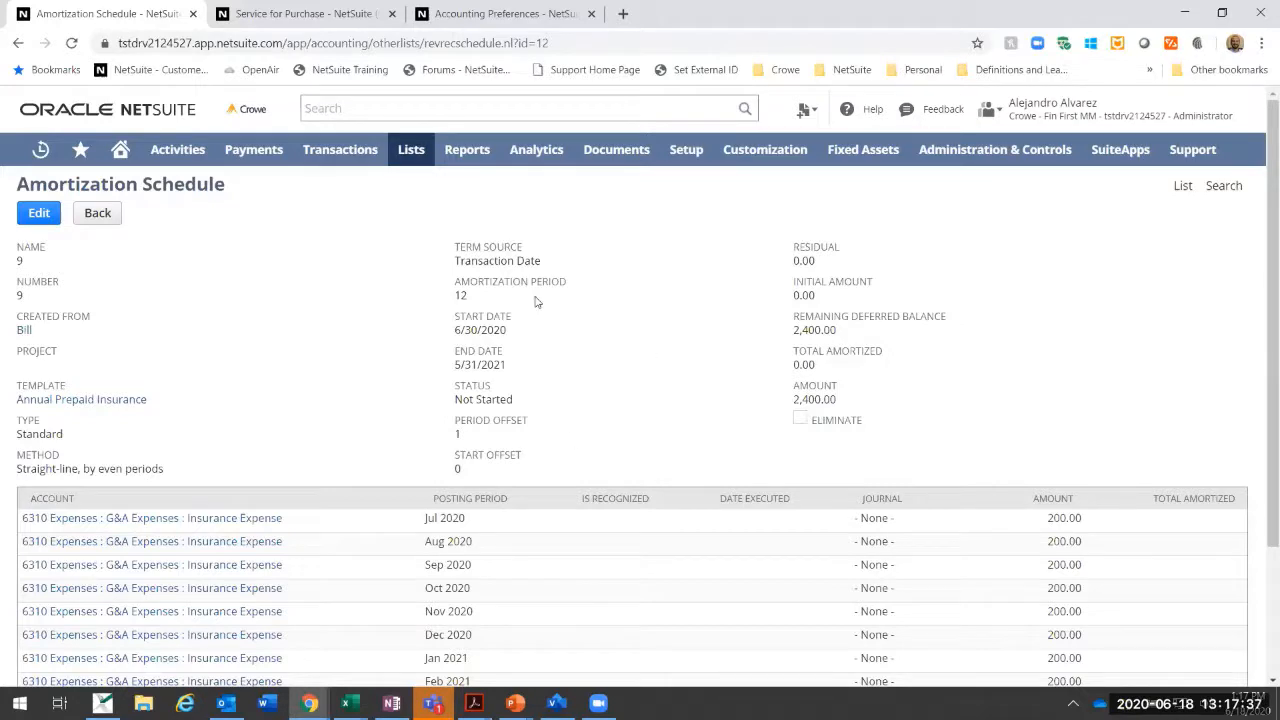
{"action": "scroll", "coordinate": [718, 316], "scroll_direction": "down", "scroll_amount": 3}
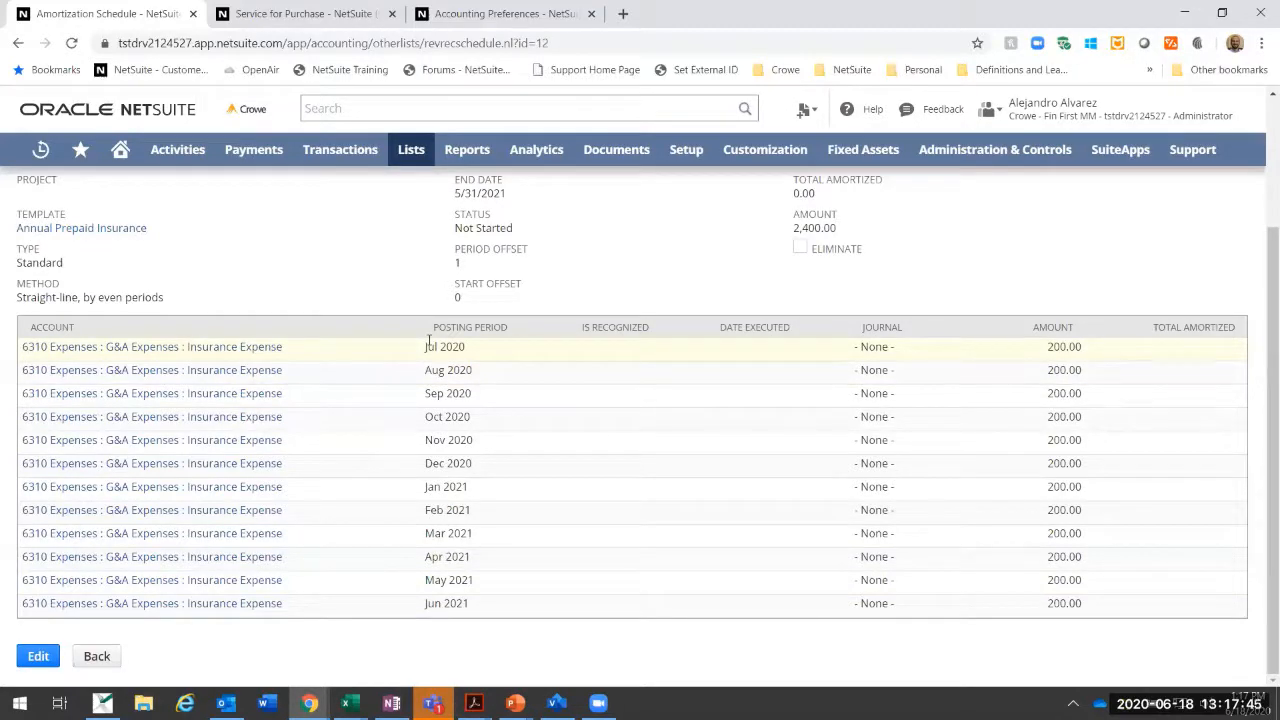
{"action": "scroll", "coordinate": [428, 340], "scroll_direction": "up", "scroll_amount": 2}
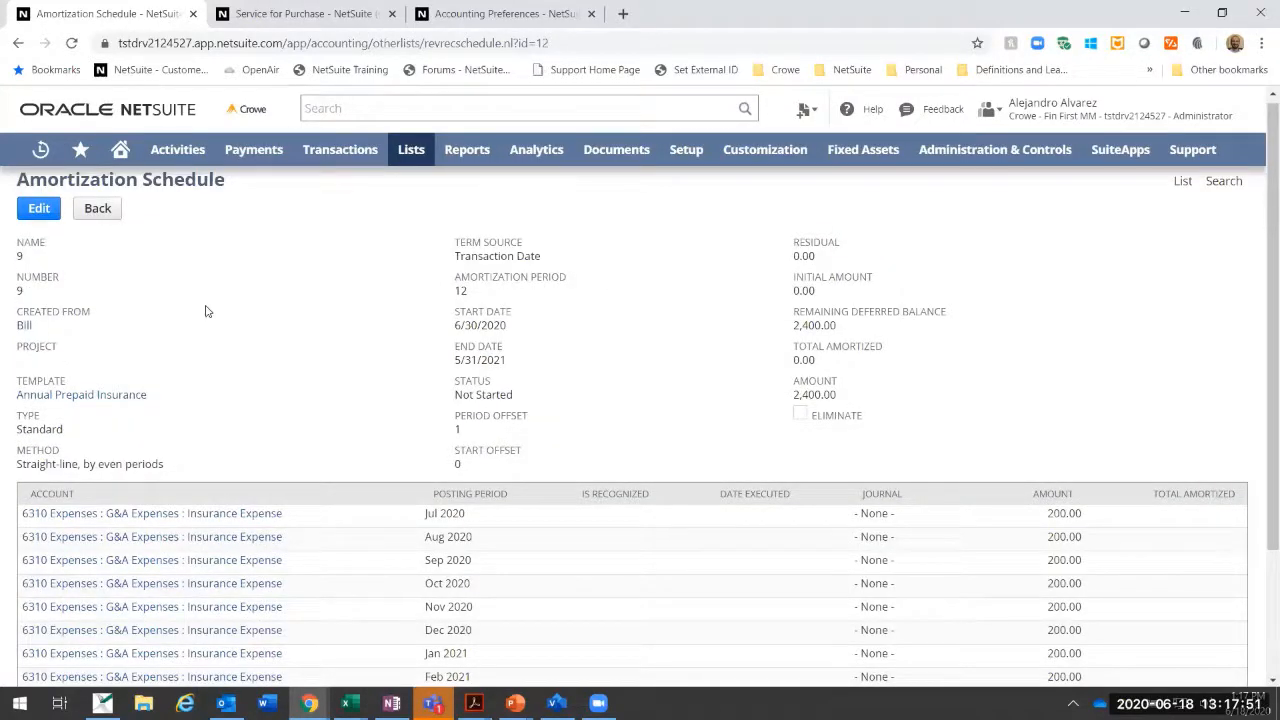
{"action": "scroll", "coordinate": [420, 331], "scroll_direction": "down", "scroll_amount": 2}
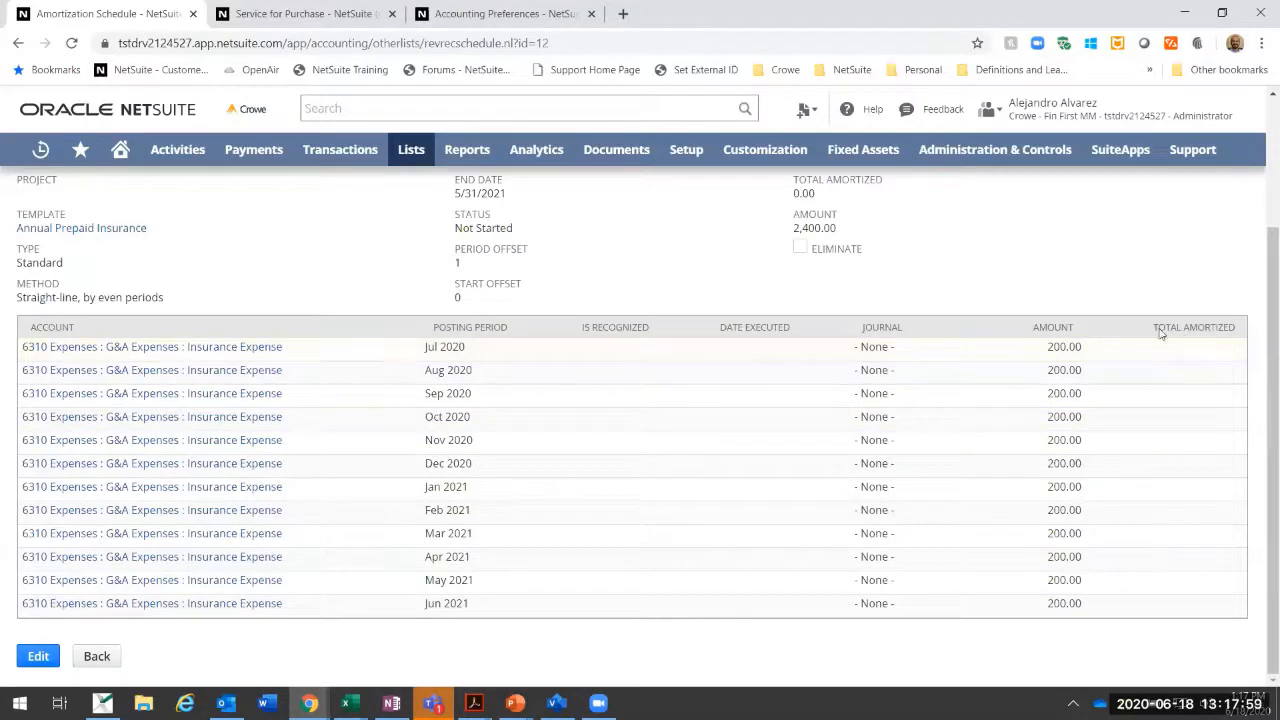
{"action": "scroll", "coordinate": [1163, 423], "scroll_direction": "up", "scroll_amount": 2}
{"action": "scroll", "coordinate": [198, 301], "scroll_direction": "down", "scroll_amount": 1}
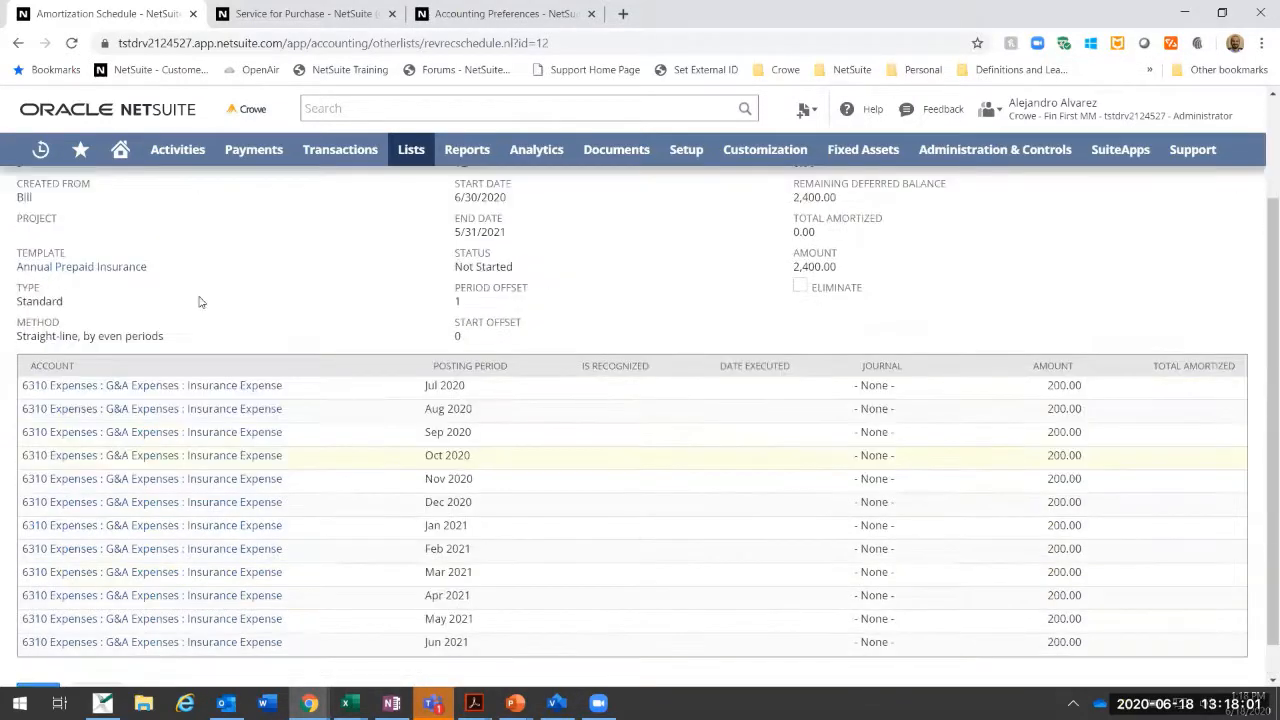
{"action": "scroll", "coordinate": [198, 301], "scroll_direction": "up", "scroll_amount": 1}
{"action": "left_click", "coordinate": [90, 216]}
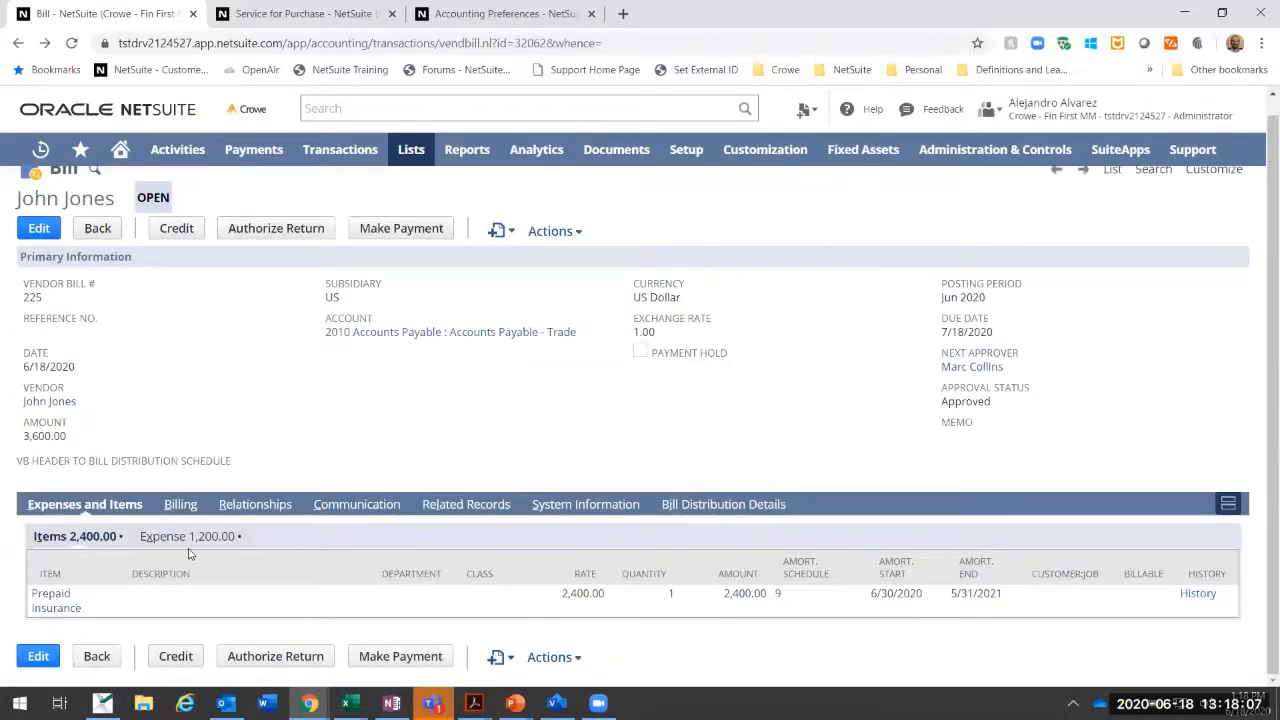
Step: Check the amortization schedule and dates of the bill's expense line and return to its item lines
{"action": "left_click", "coordinate": [193, 537]}
{"action": "scroll", "coordinate": [414, 598], "scroll_direction": "down", "scroll_amount": 1}
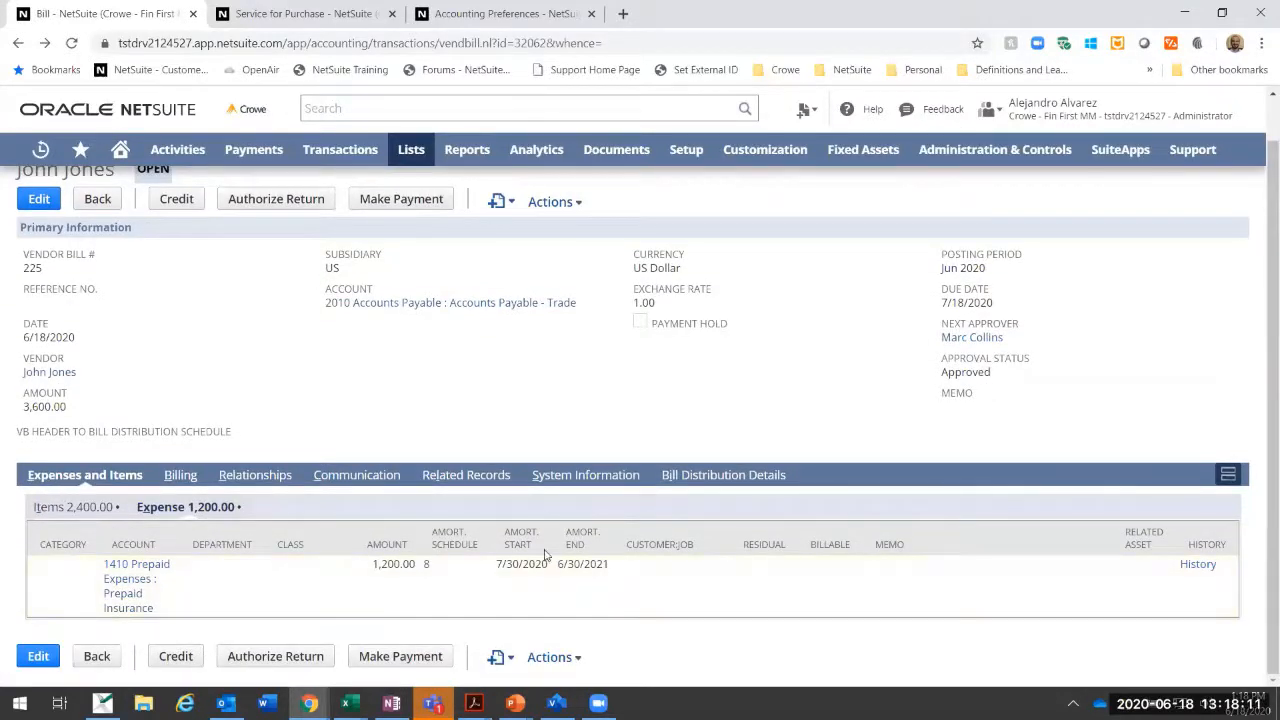
{"action": "left_click", "coordinate": [76, 507]}
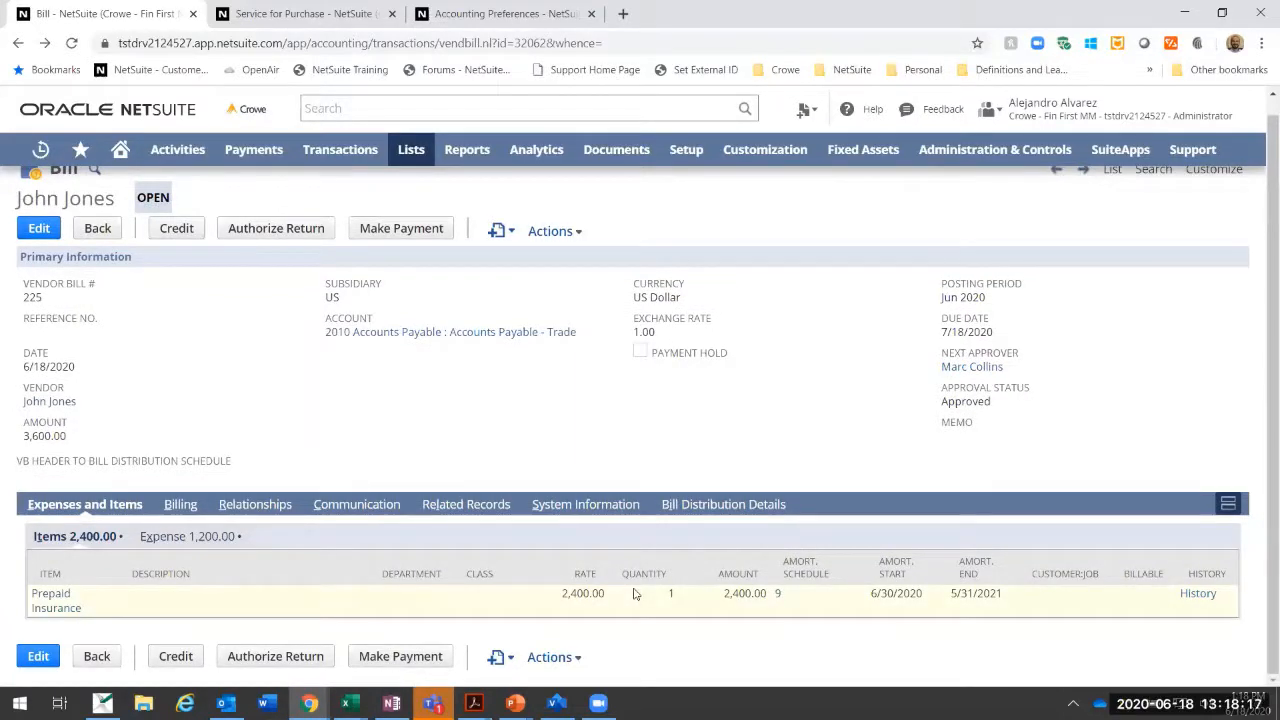
Step: Add Amortization Entries pending as the first headline reminder on the home dashboard and save the reminder setup
{"action": "mouse_move", "coordinate": [120, 149]}
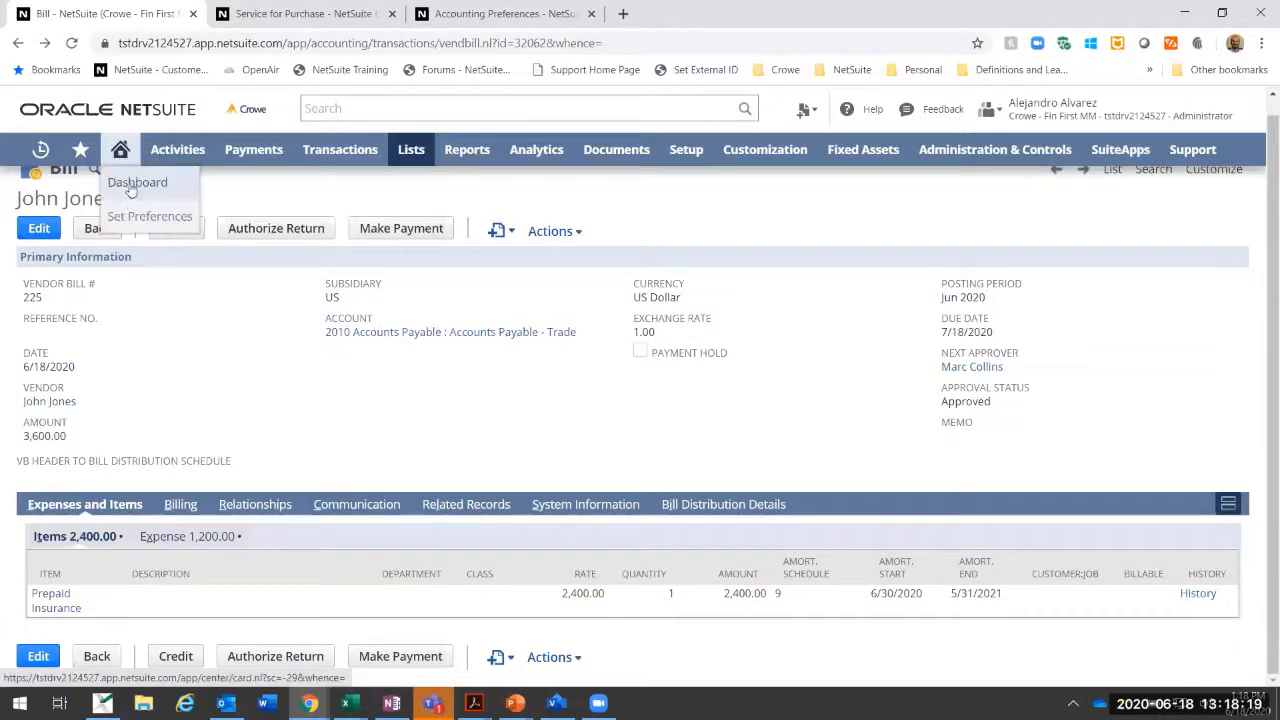
{"action": "left_click", "coordinate": [132, 185]}
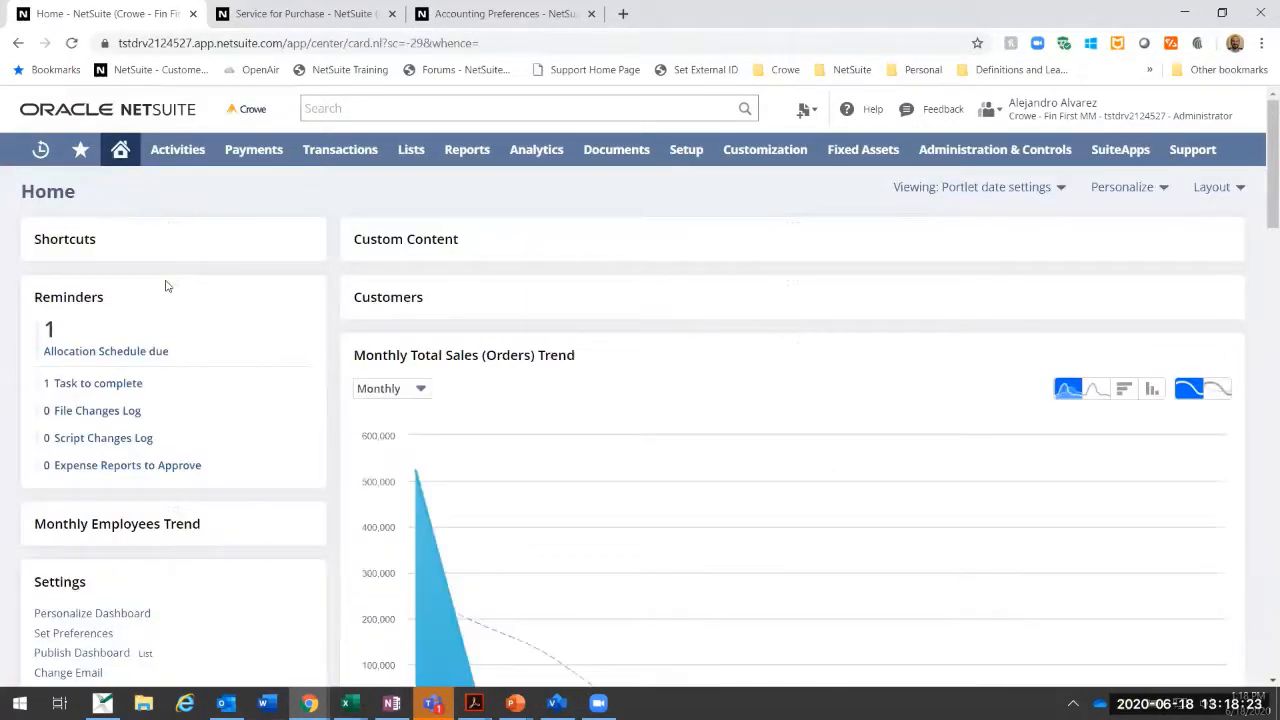
{"action": "left_click", "coordinate": [305, 297]}
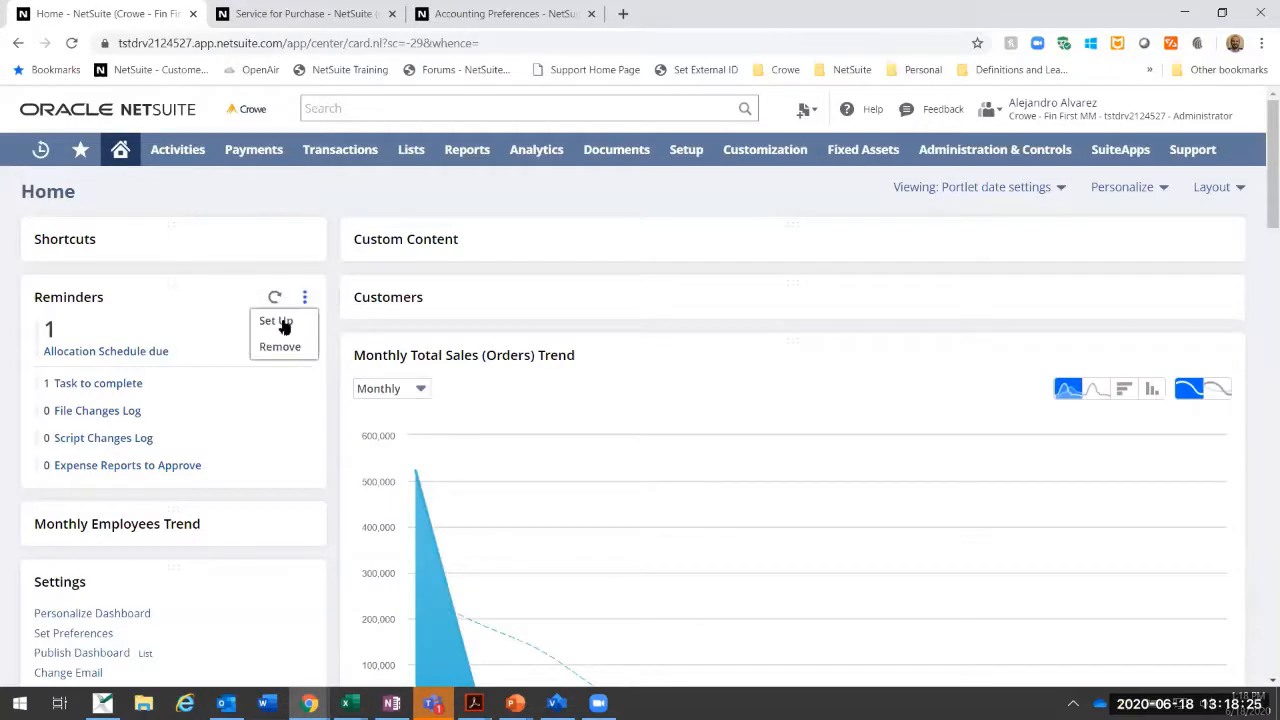
{"action": "left_click", "coordinate": [283, 323]}
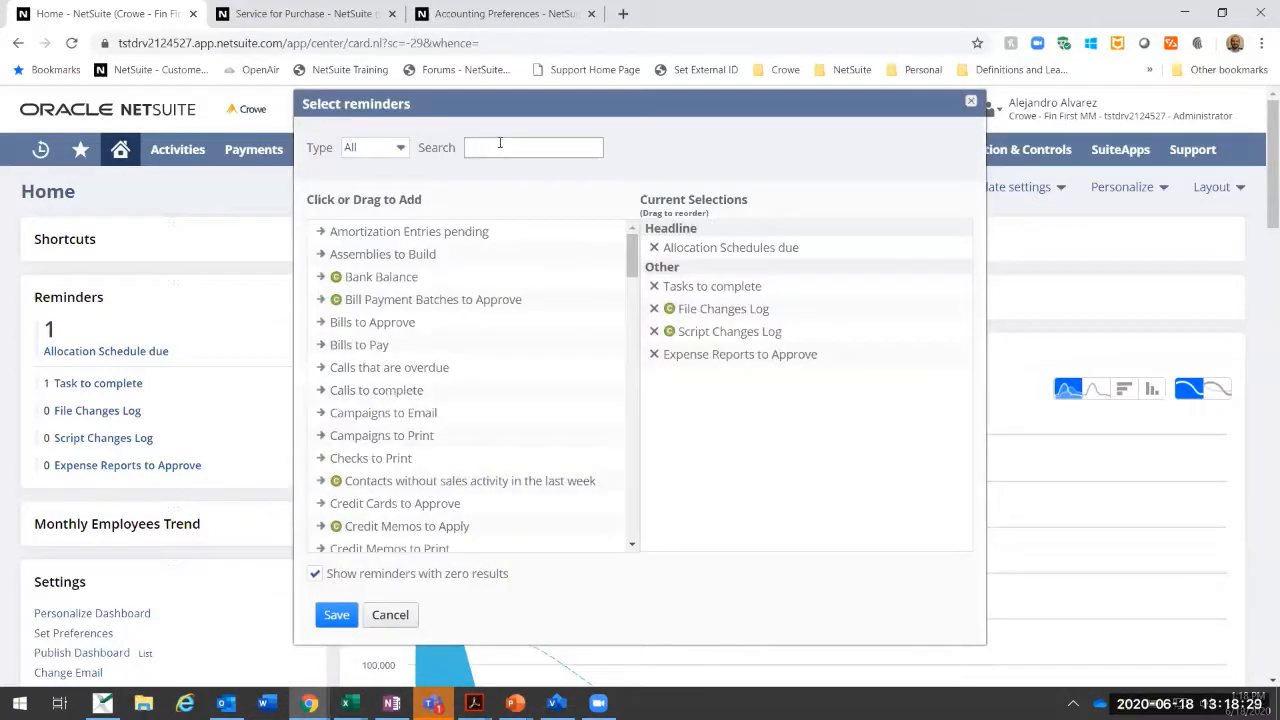
{"action": "type", "text": "amor"}
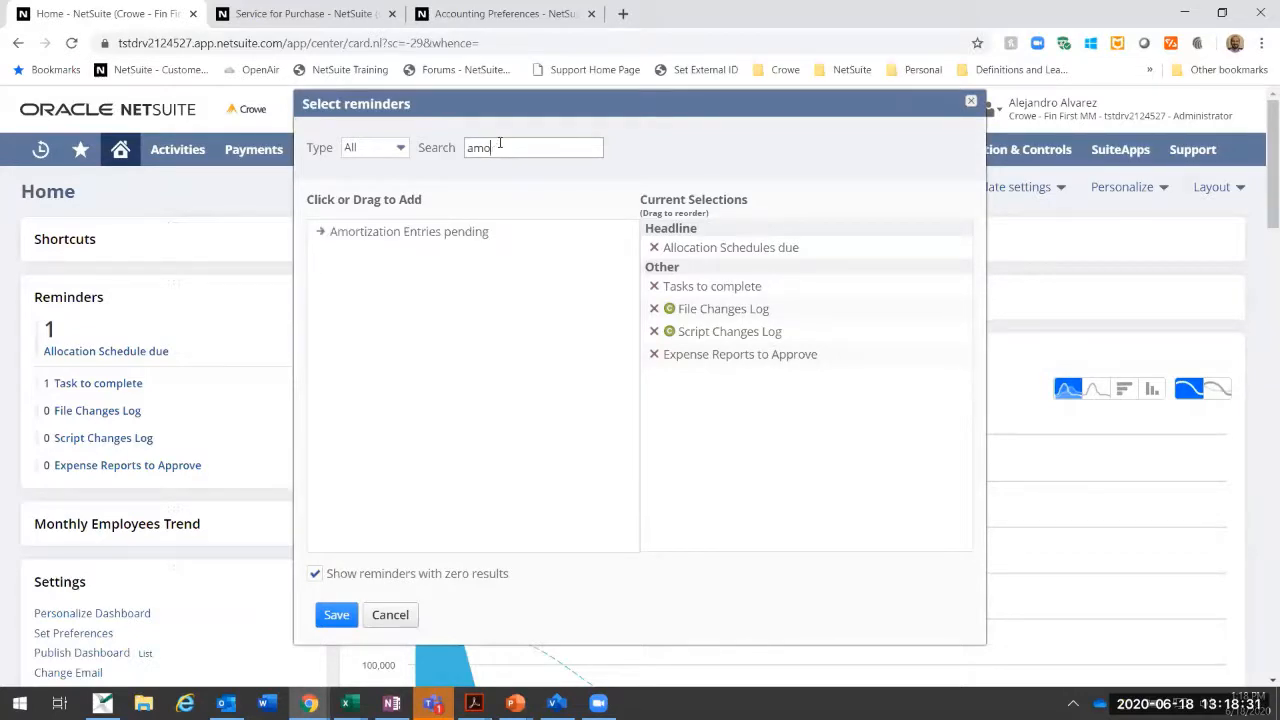
{"action": "left_click", "coordinate": [435, 232]}
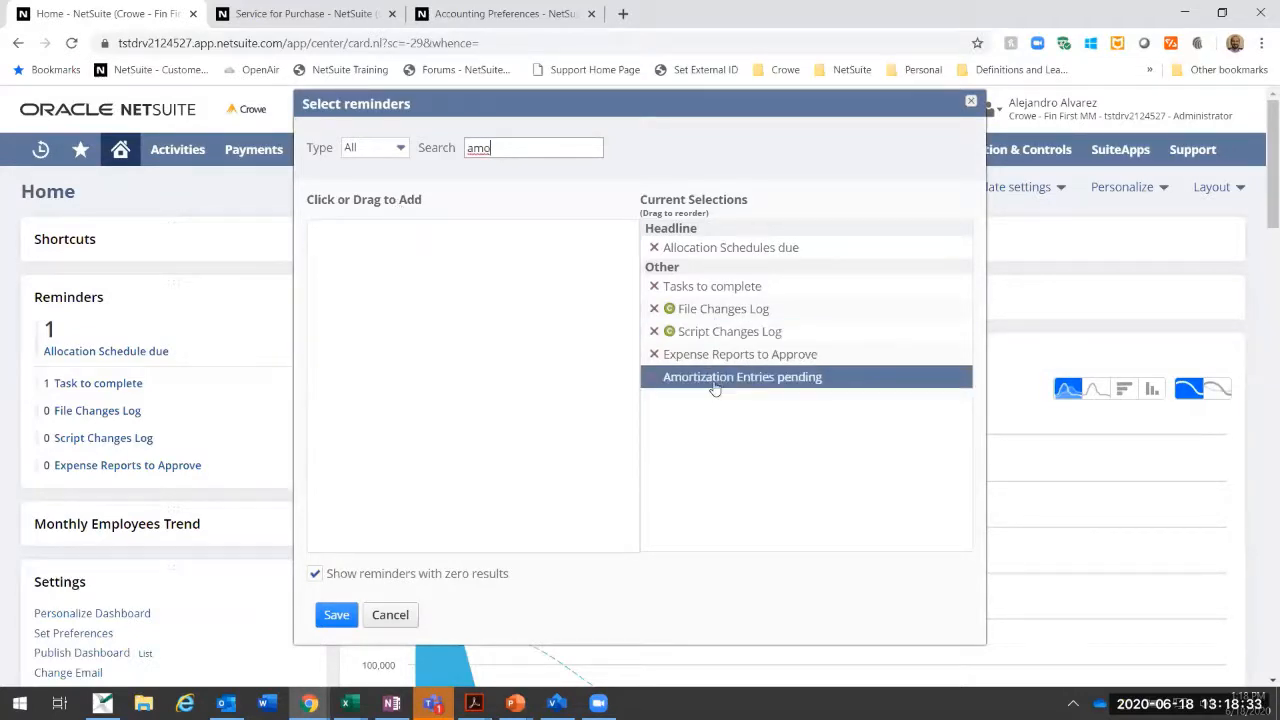
{"action": "left_click_drag", "start_coordinate": [716, 280], "coordinate": [716, 250]}
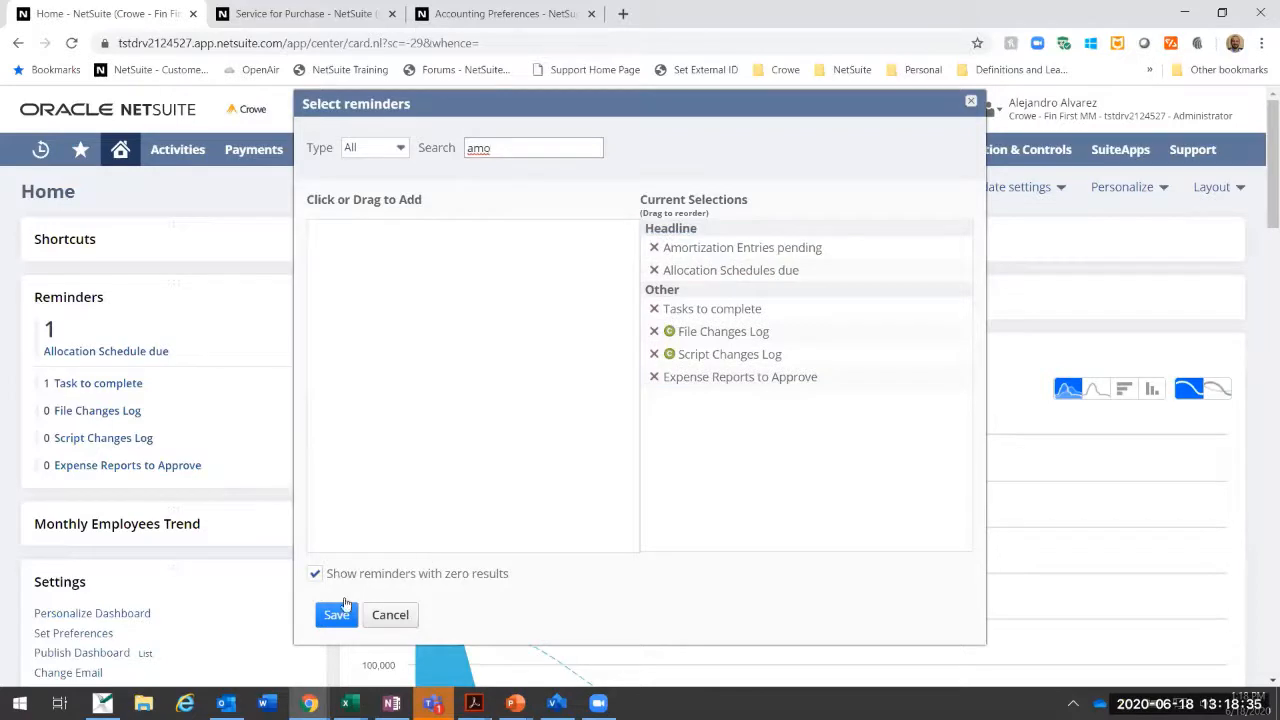
{"action": "left_click", "coordinate": [336, 614]}
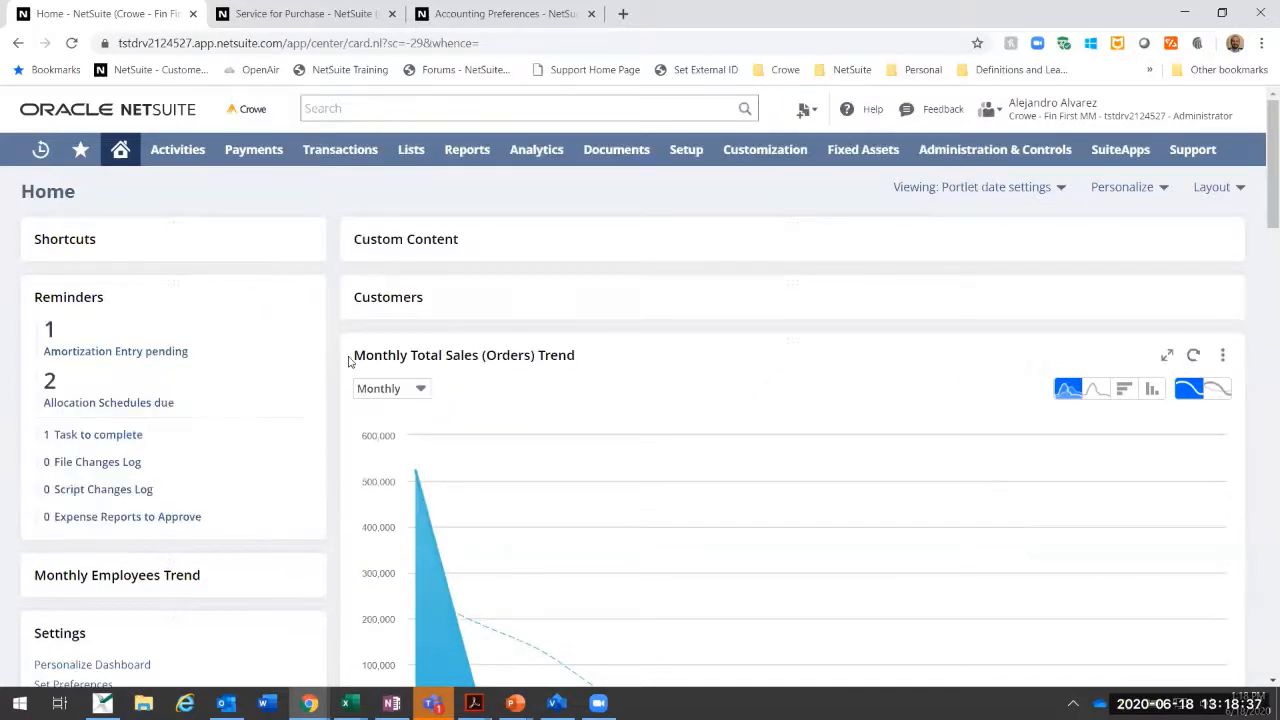
Step: Refresh the reminders, open the pending amortization entries, and filter them to posting period Jun 2020 and subsidiary US
{"action": "left_click", "coordinate": [275, 298]}
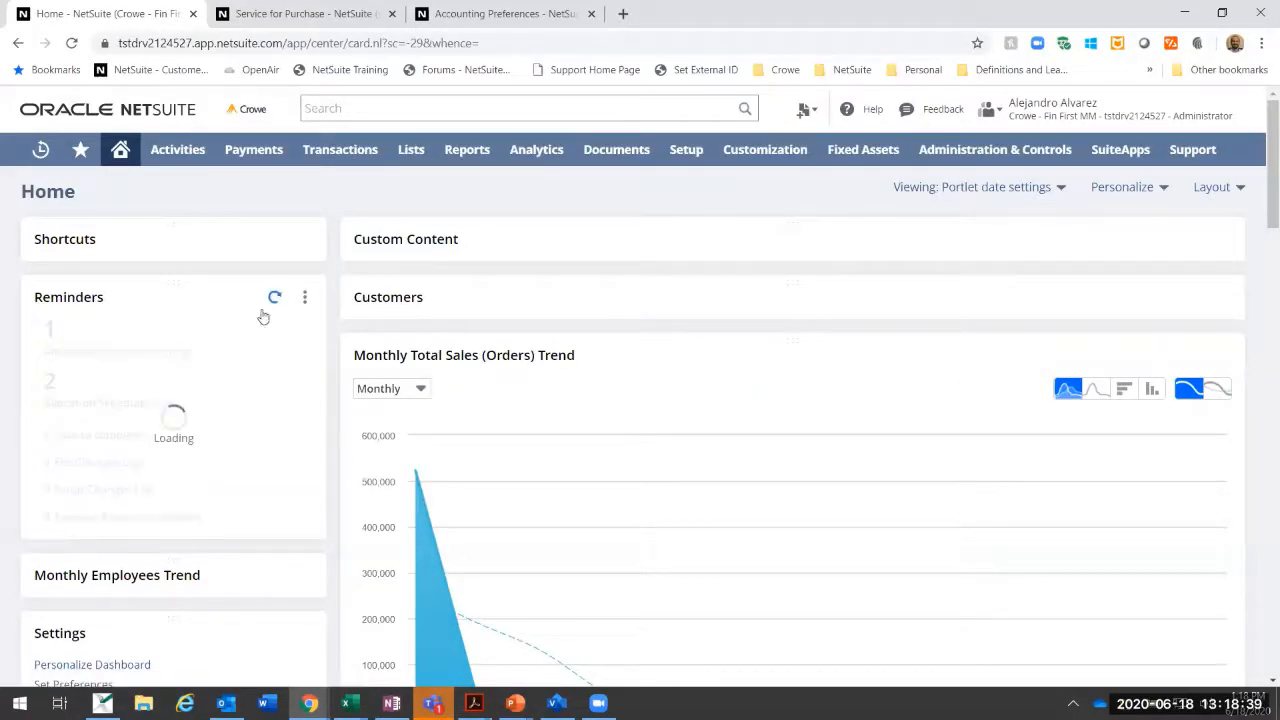
{"action": "left_click", "coordinate": [166, 352]}
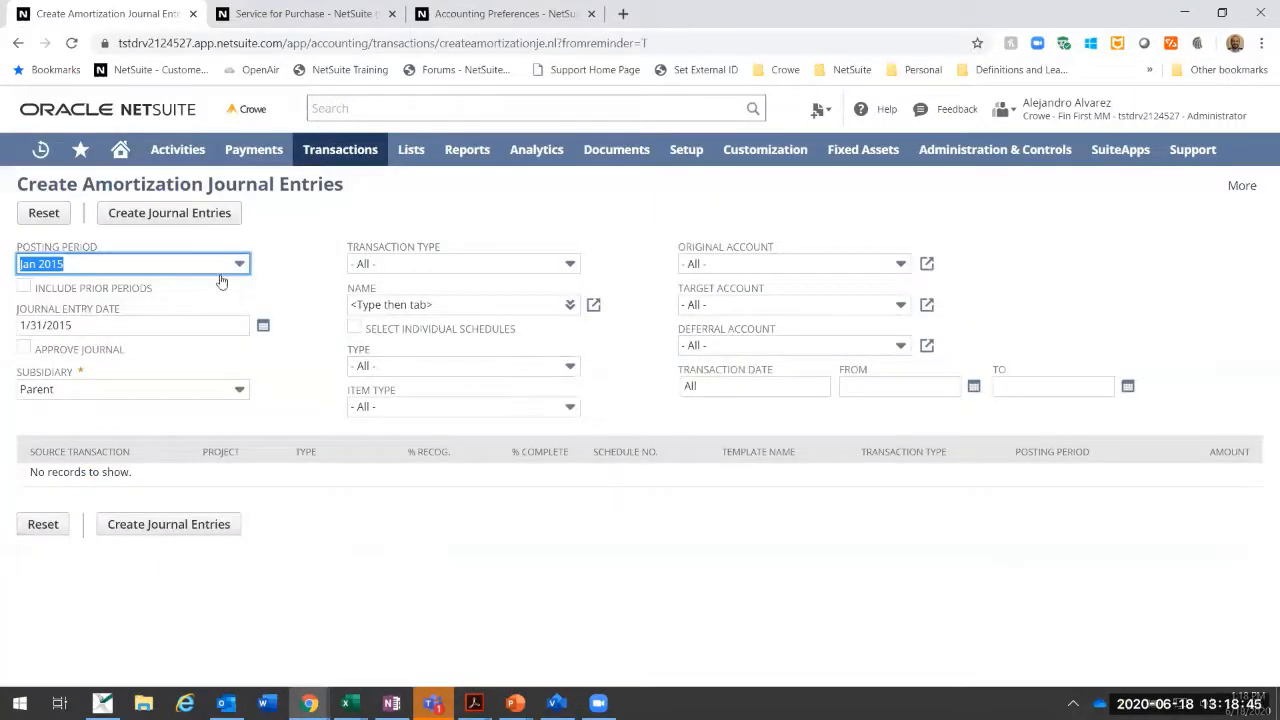
{"action": "left_click", "coordinate": [238, 265]}
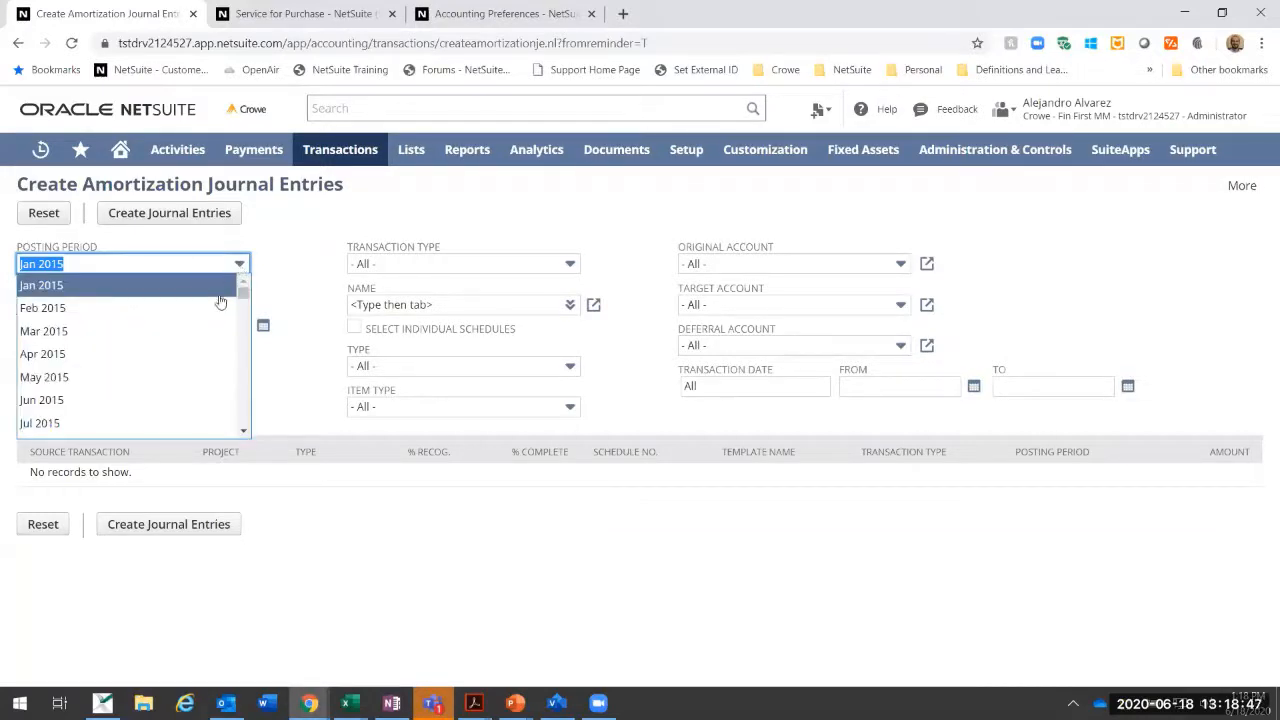
{"action": "left_click_drag", "start_coordinate": [244, 290], "coordinate": [231, 404]}
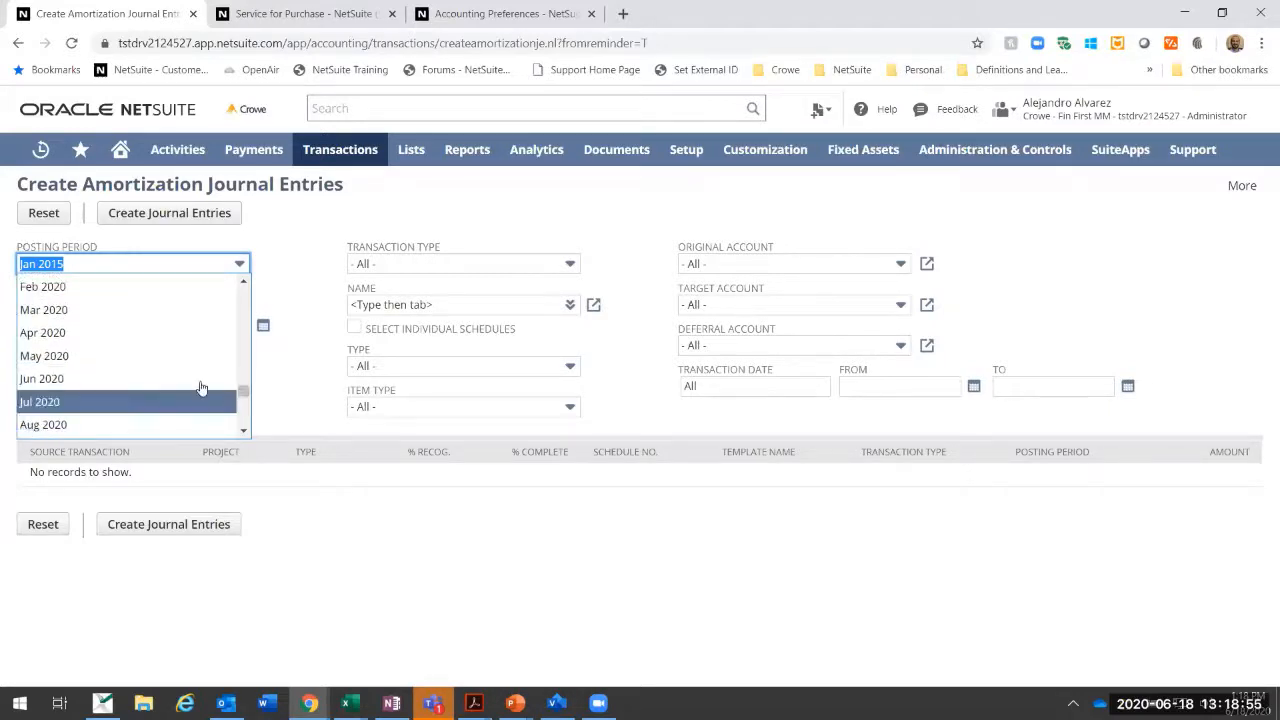
{"action": "left_click", "coordinate": [200, 379]}
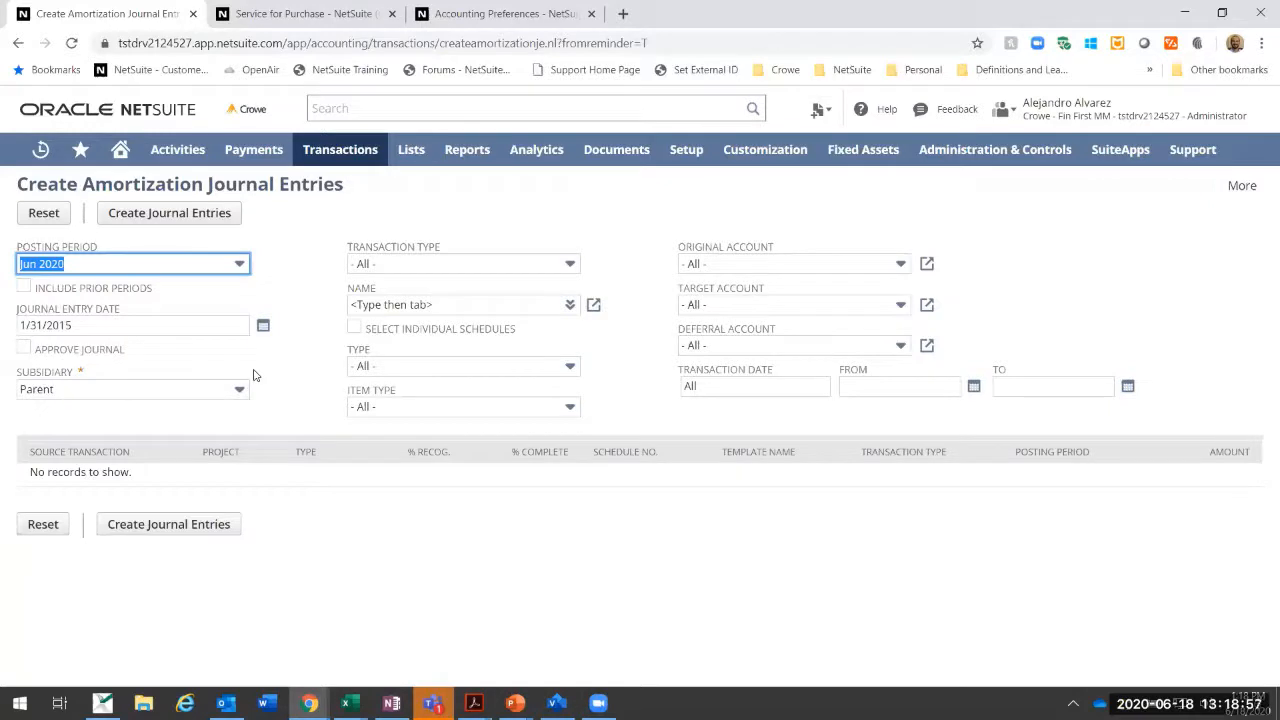
{"action": "left_click", "coordinate": [179, 396]}
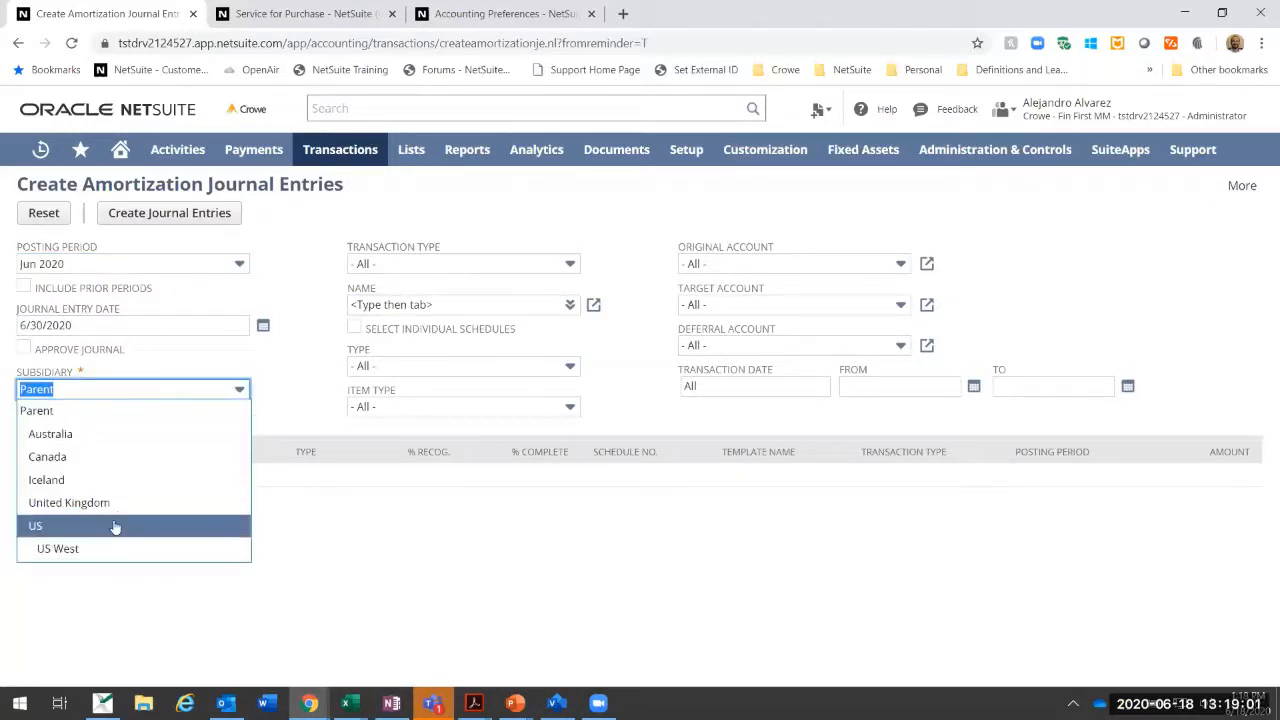
{"action": "left_click", "coordinate": [115, 527]}
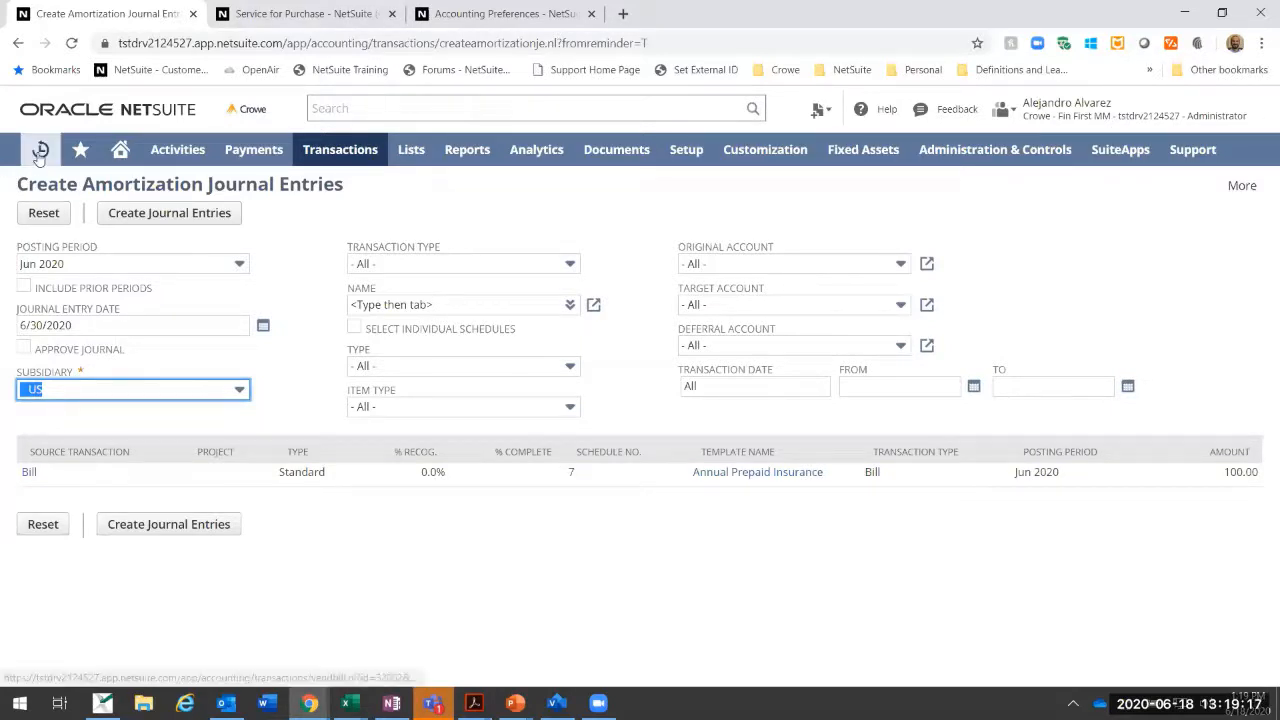
Step: Open the most recent vendor bill in a separate browser tab, check its amortization dates, and return to the amortization journal entries
{"action": "mouse_move", "coordinate": [41, 152]}
{"action": "right_click", "coordinate": [77, 218]}
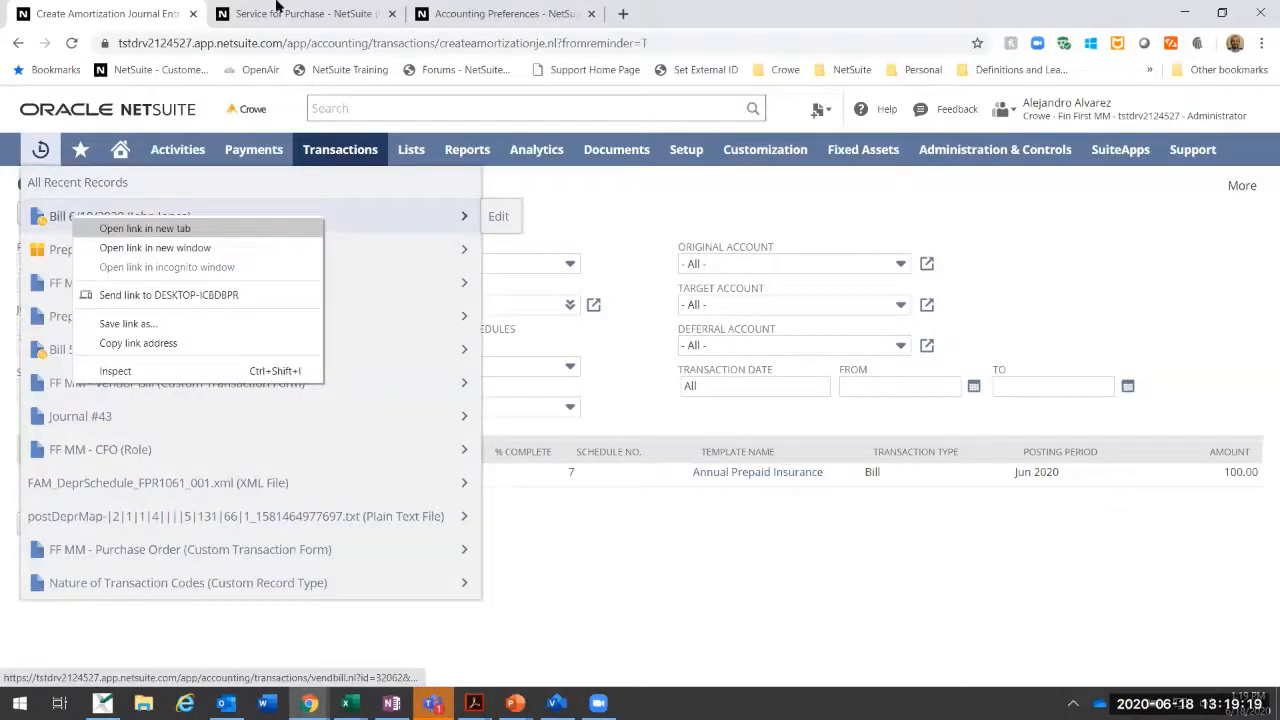
{"action": "left_click", "coordinate": [145, 229]}
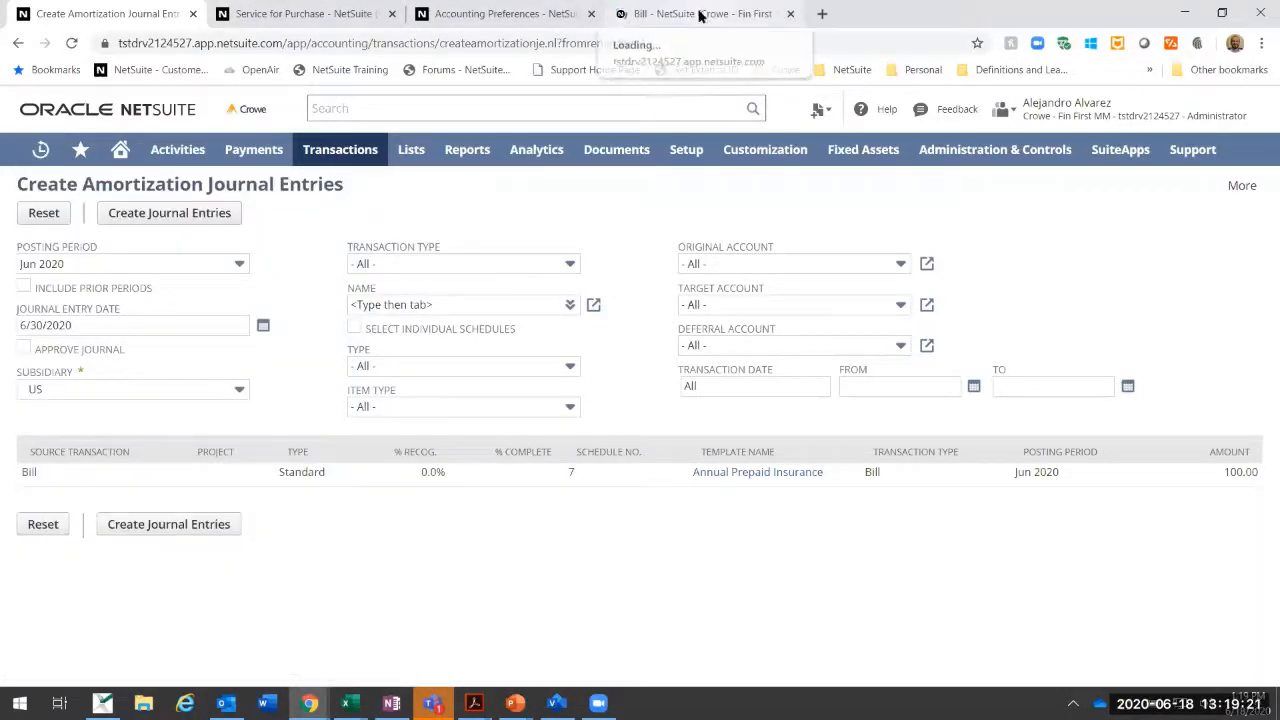
{"action": "left_click", "coordinate": [700, 14]}
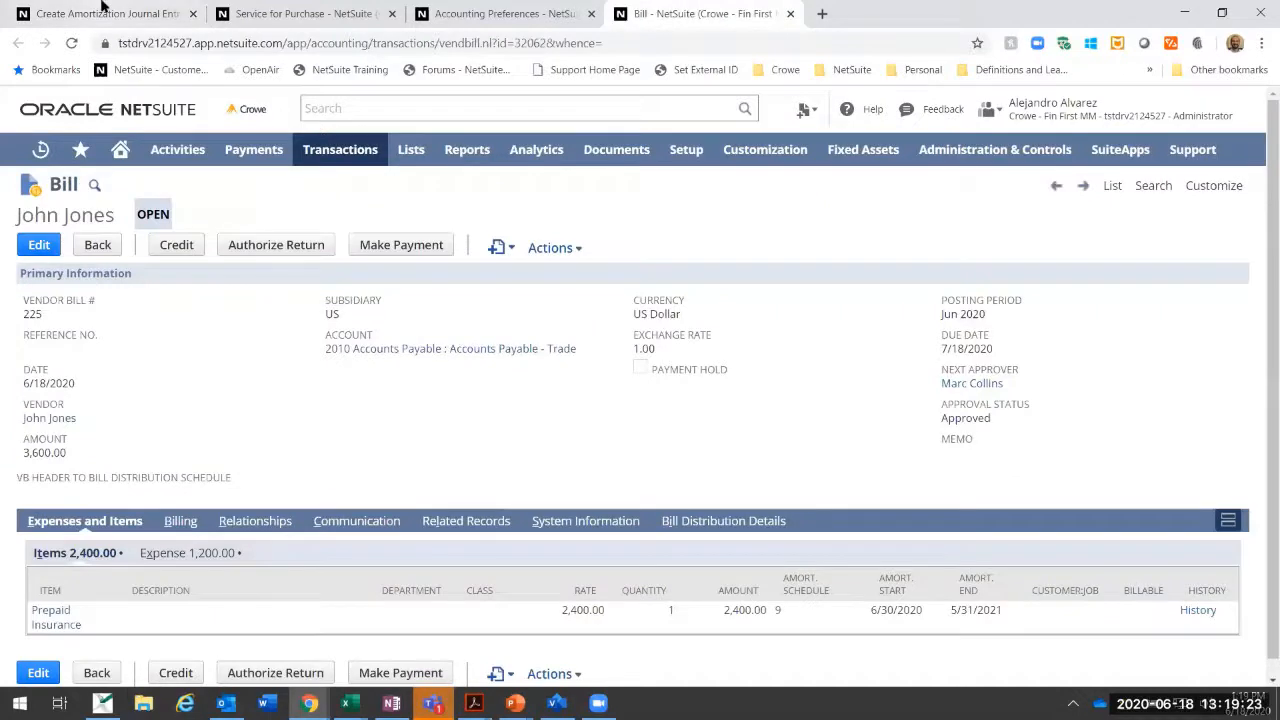
{"action": "left_click", "coordinate": [103, 9]}
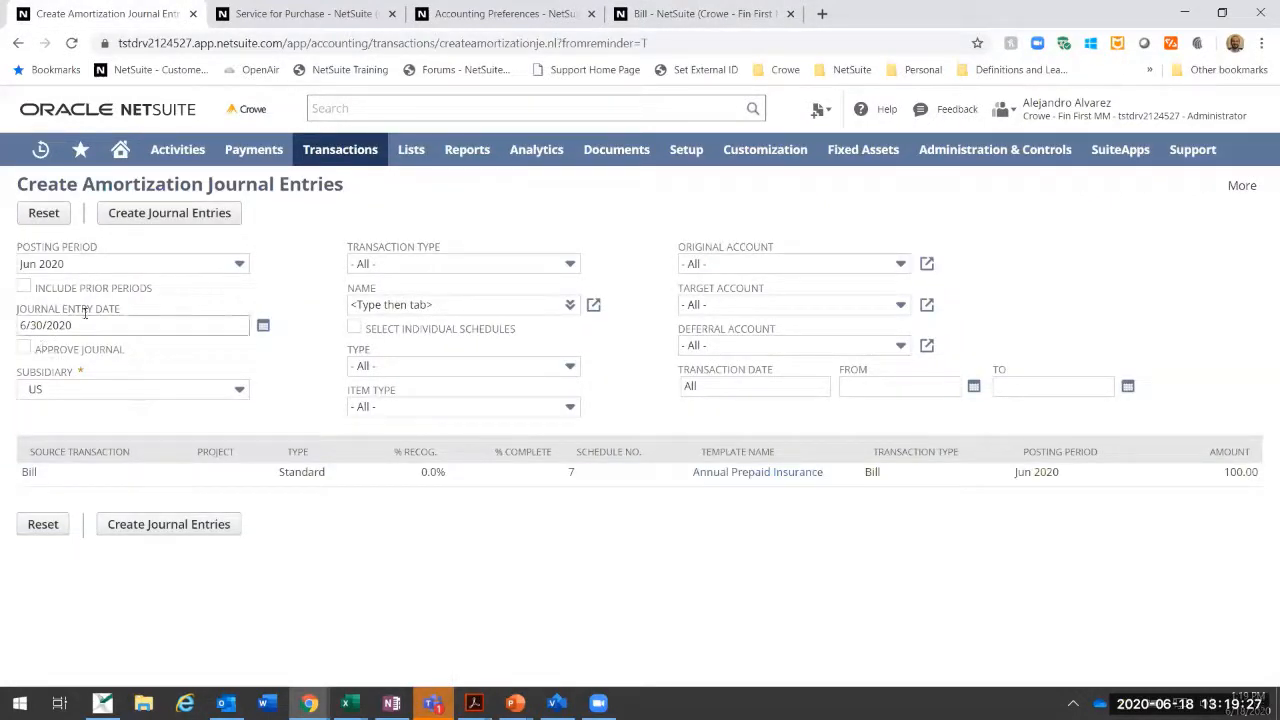
{"action": "left_click", "coordinate": [350, 10]}
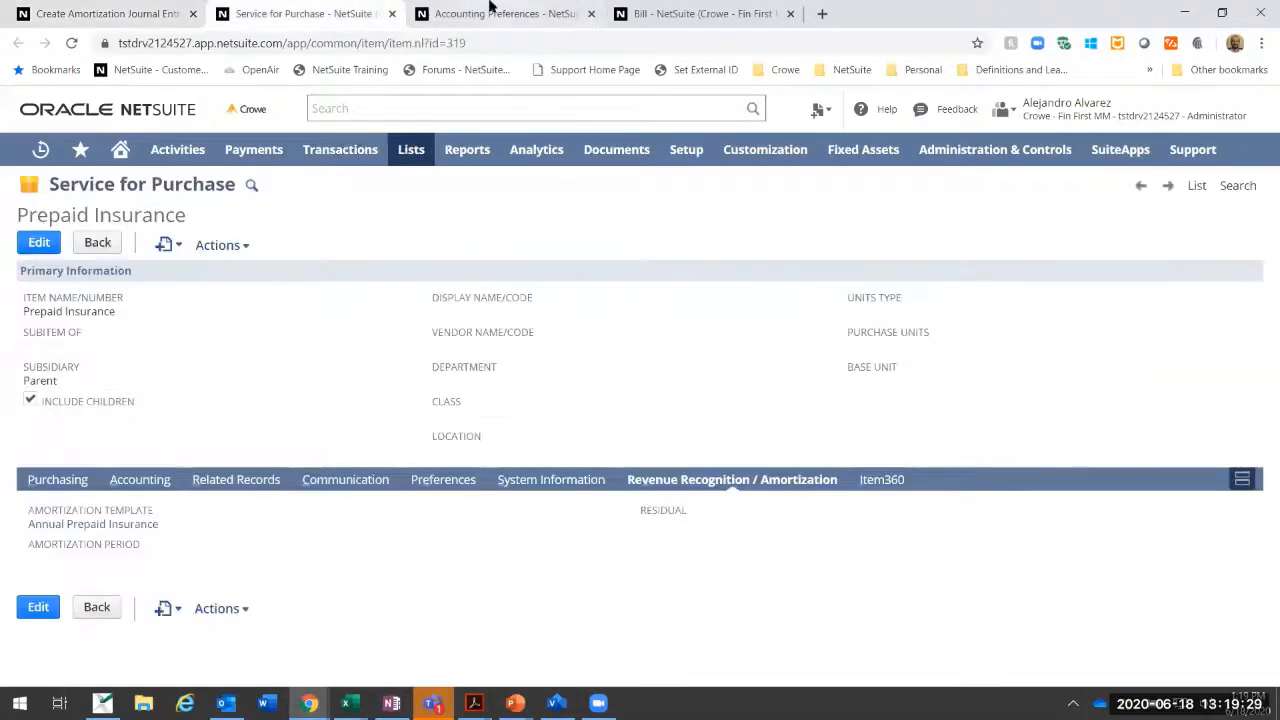
{"action": "left_click", "coordinate": [524, 8]}
{"action": "key", "text": "ctrl+Tab"}
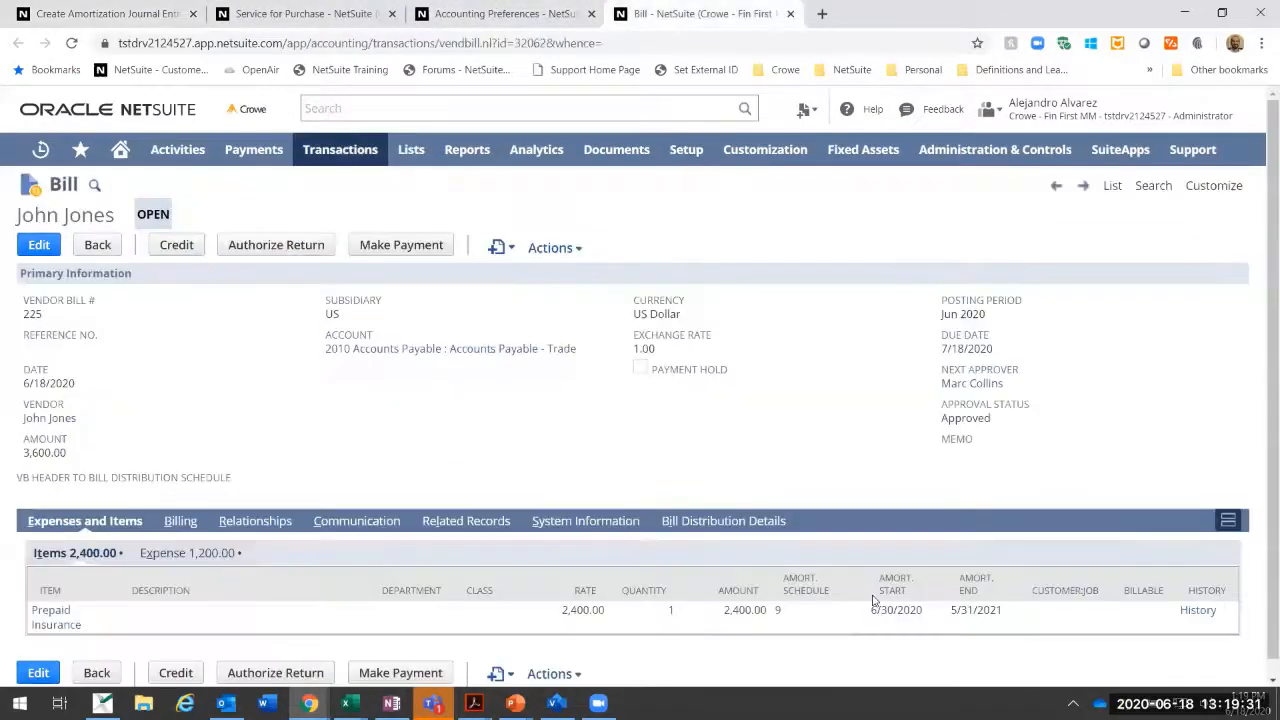
{"action": "key", "text": "ctrl+Tab"}
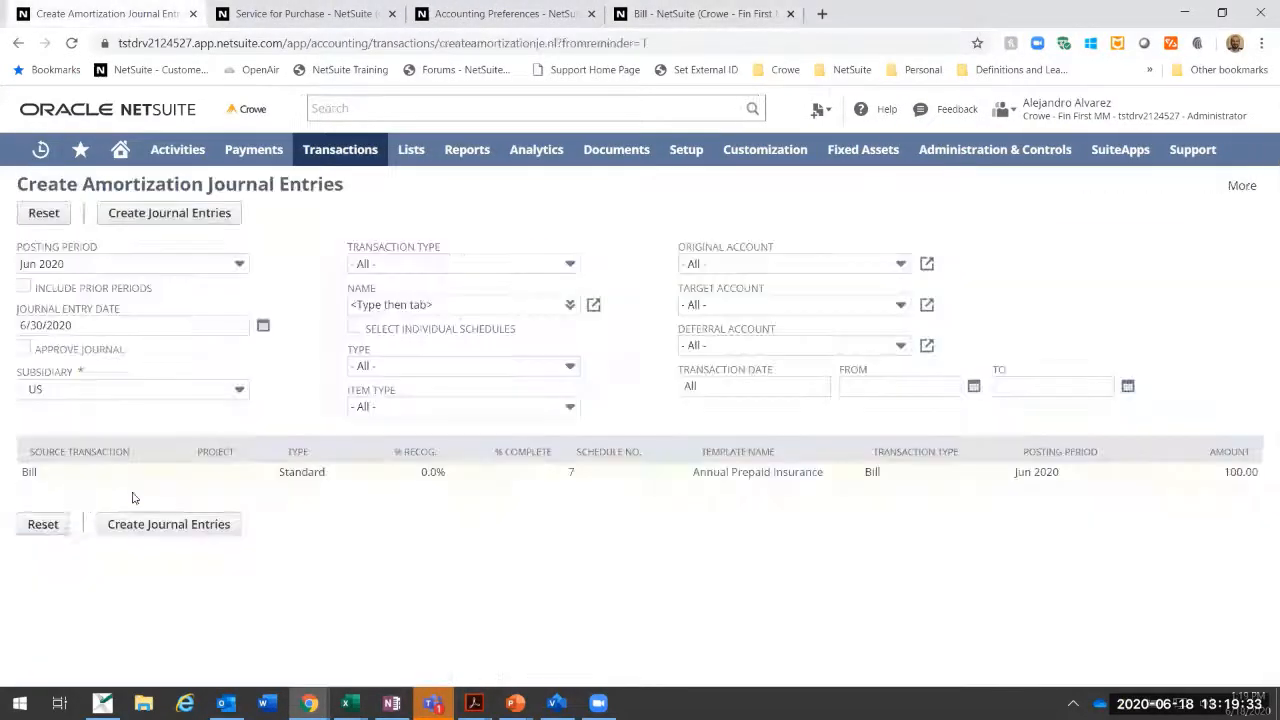
Step: Enable selection of individual schedules and set the posting period to Jul 2020 for the amortization journal entries
{"action": "left_click", "coordinate": [354, 327]}
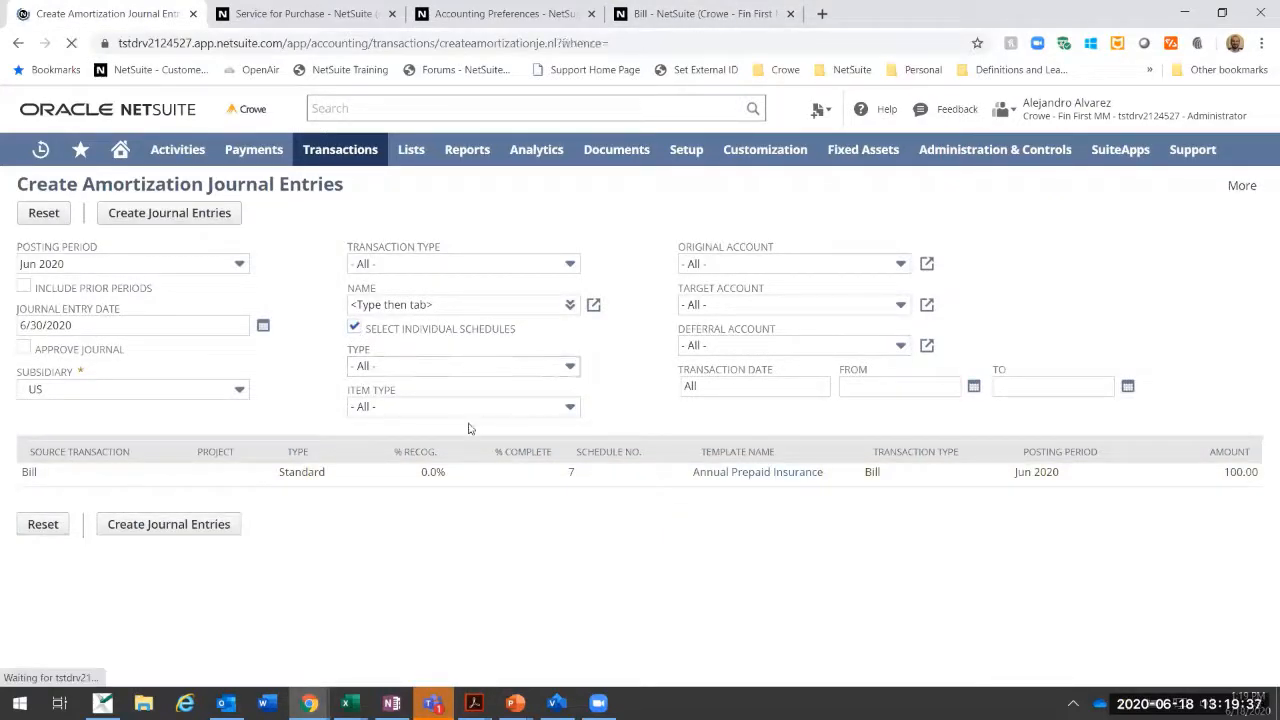
{"action": "left_click", "coordinate": [700, 13]}
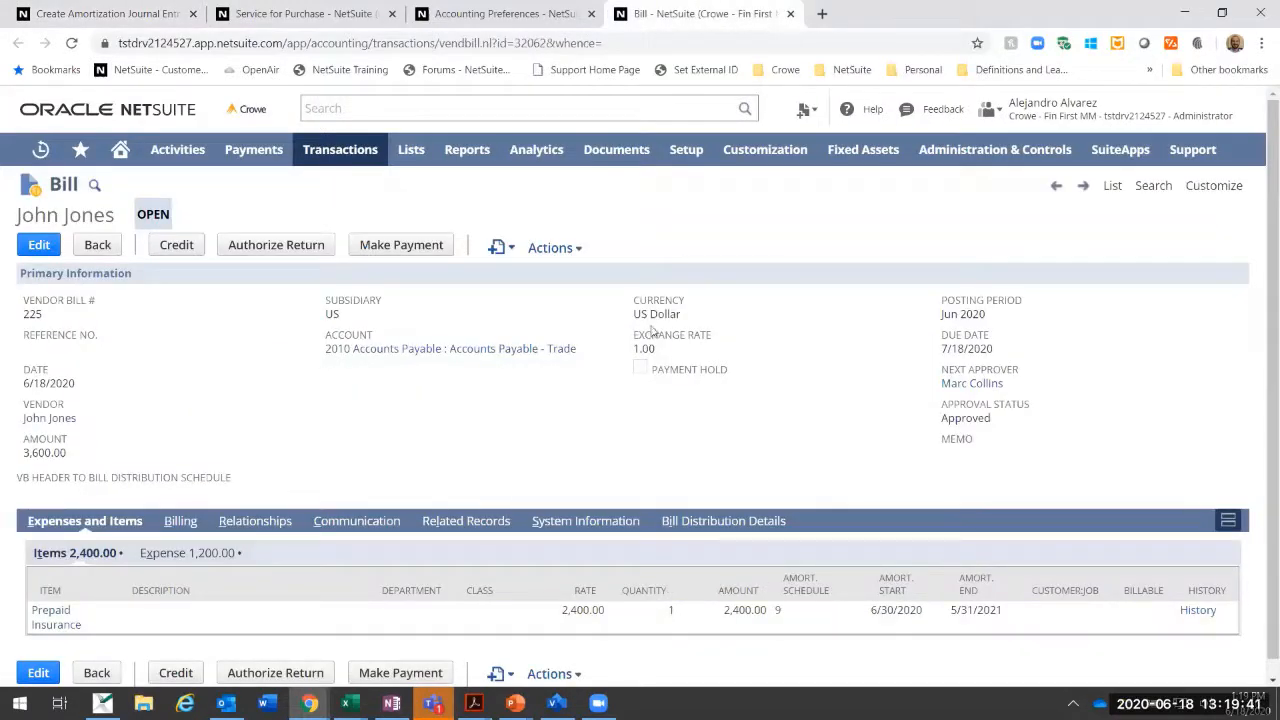
{"action": "left_click", "coordinate": [122, 12]}
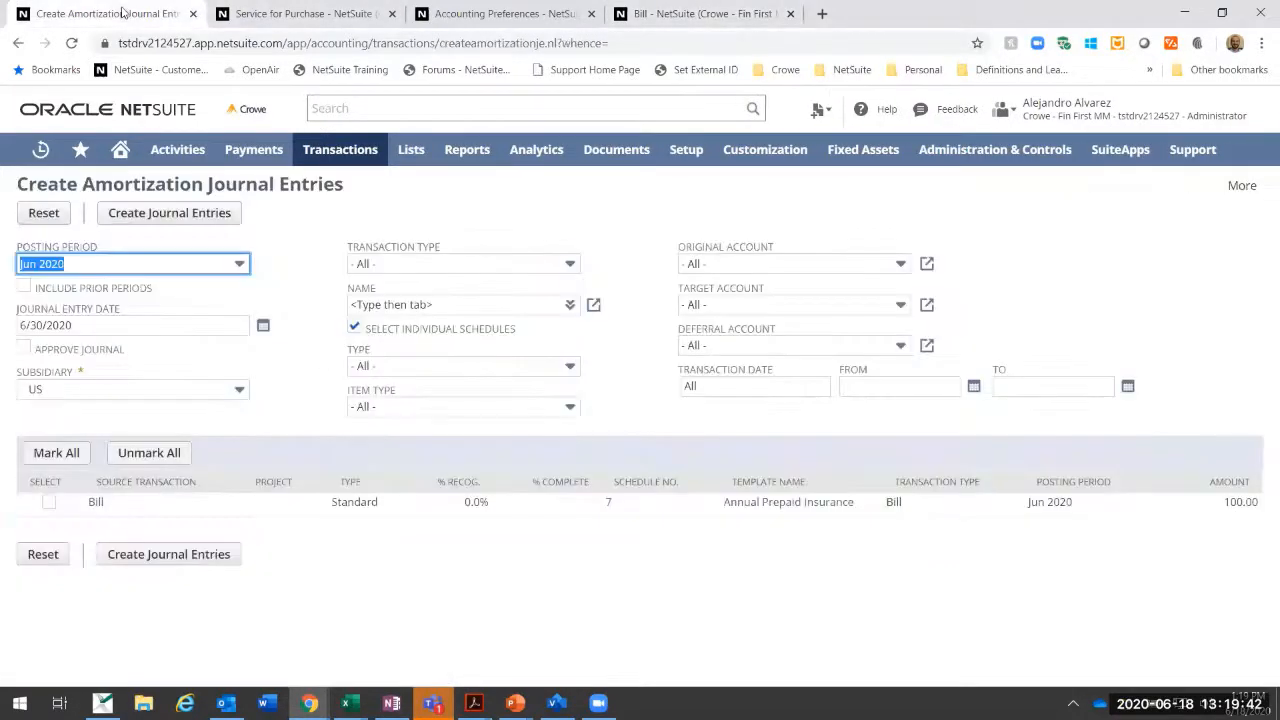
{"action": "left_click", "coordinate": [224, 264]}
{"action": "left_click", "coordinate": [196, 305]}
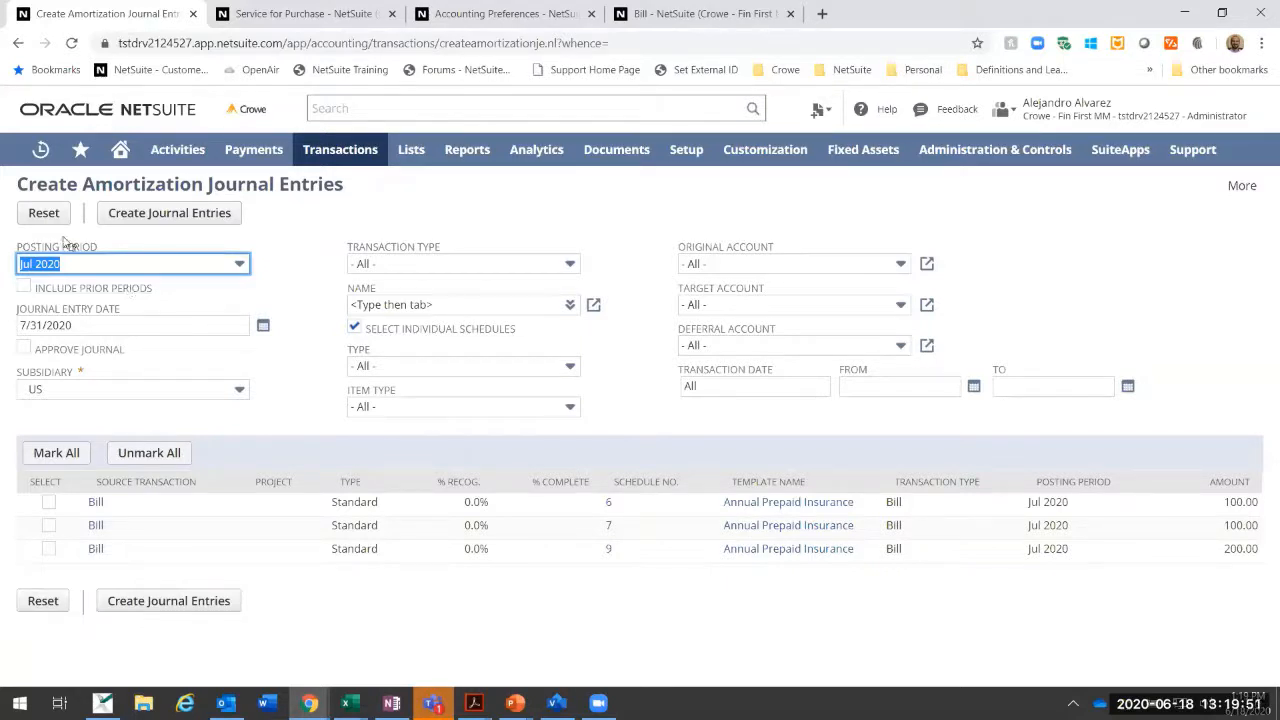
Step: Try including prior periods in the amortization entries list, and exclude them again
{"action": "left_click", "coordinate": [25, 288]}
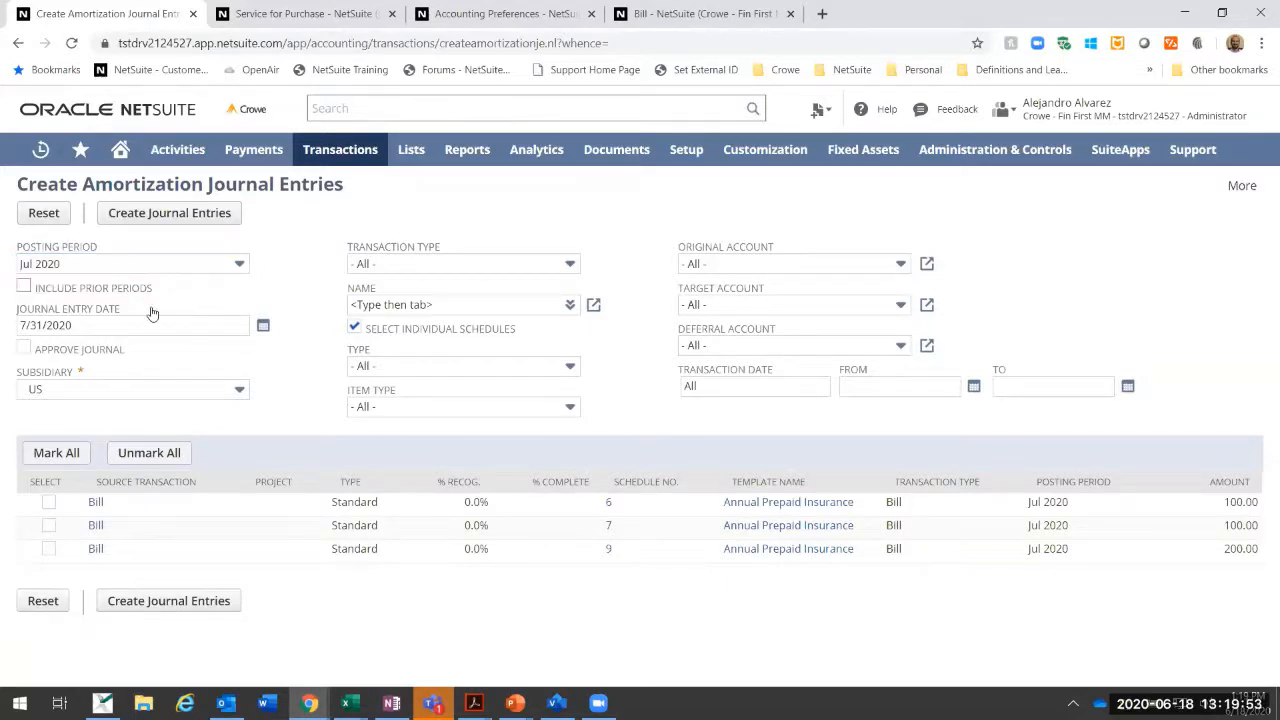
{"action": "left_click", "coordinate": [24, 287]}
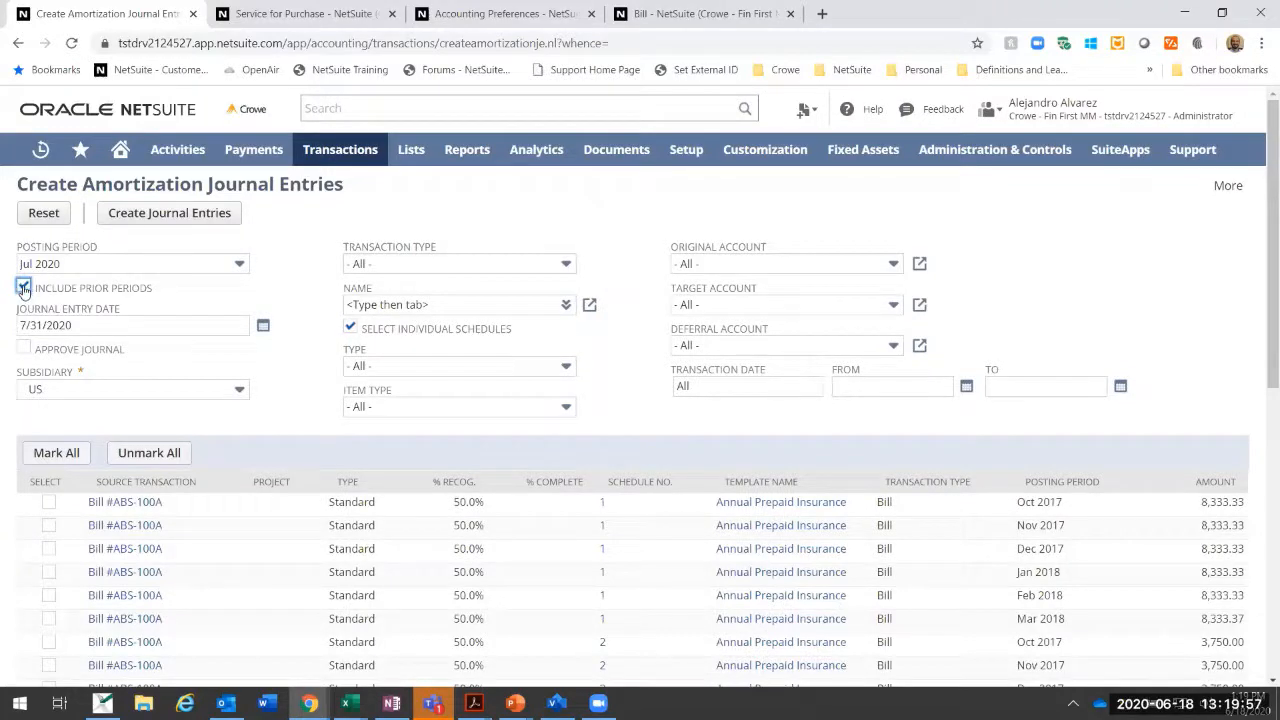
{"action": "left_click", "coordinate": [24, 287]}
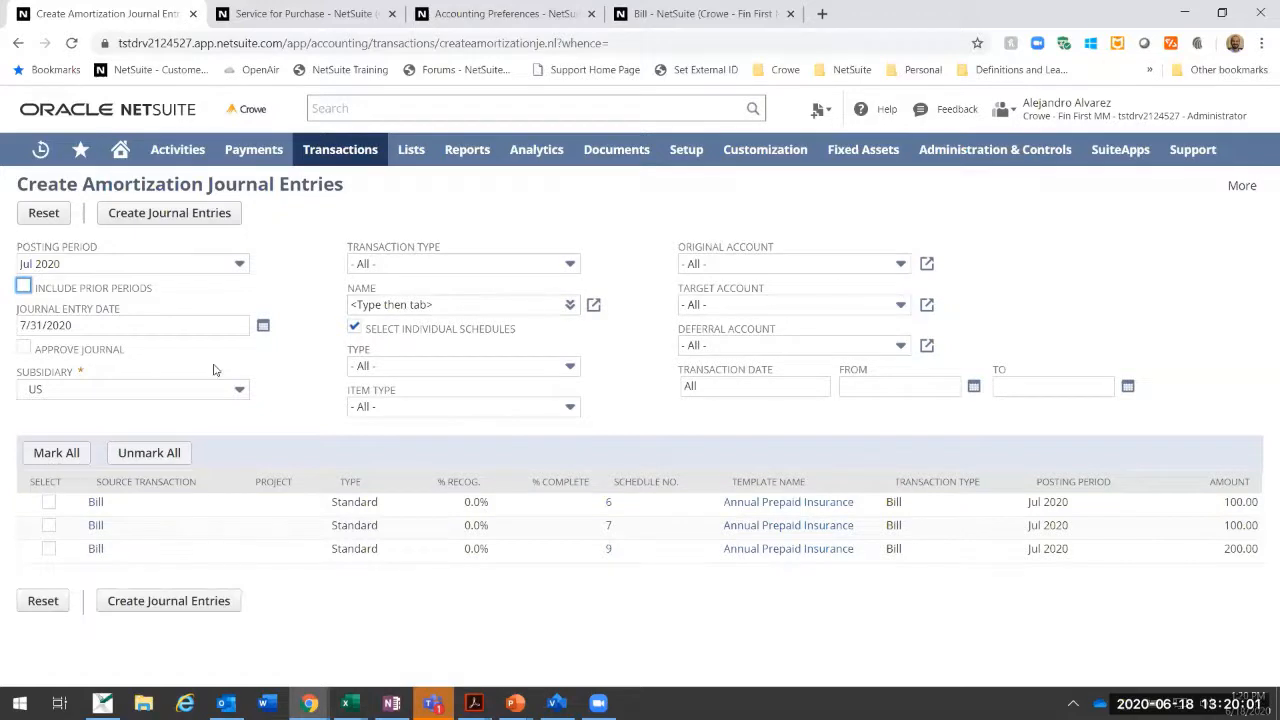
Step: Review the transaction type filter options without changing them, and disable selection of individual schedules
{"action": "left_click", "coordinate": [406, 272]}
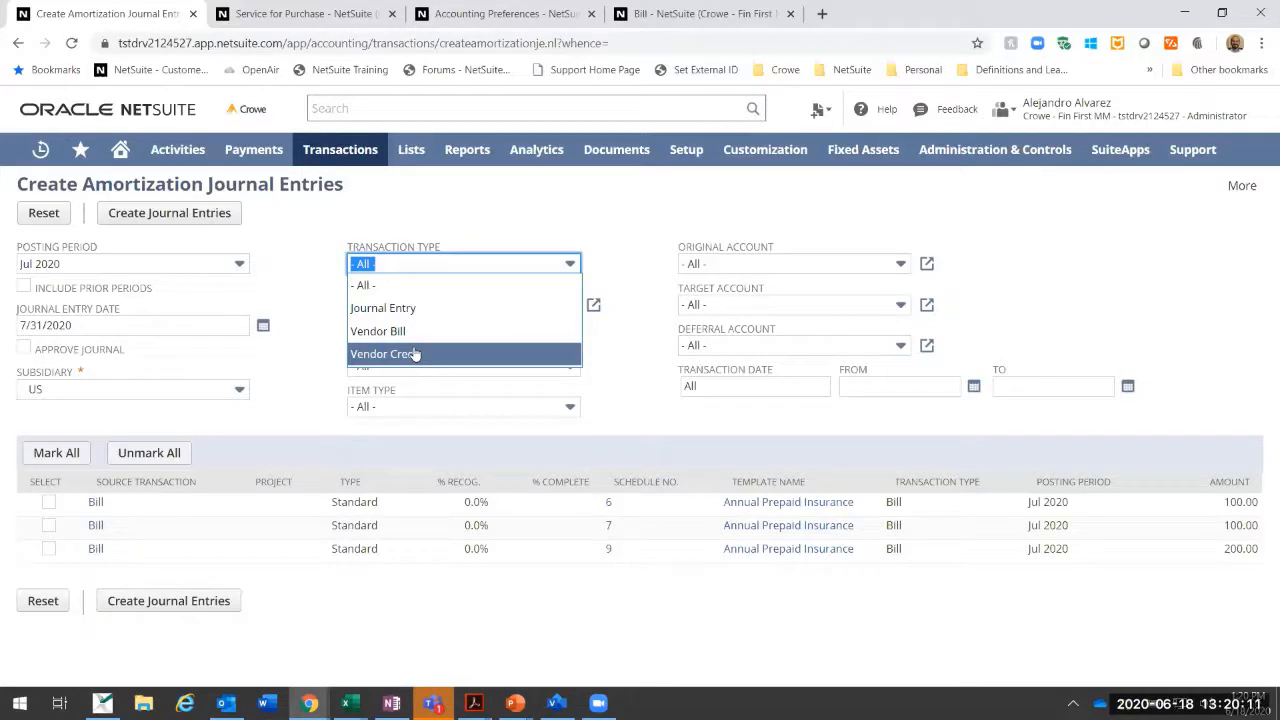
{"action": "left_click", "coordinate": [455, 221]}
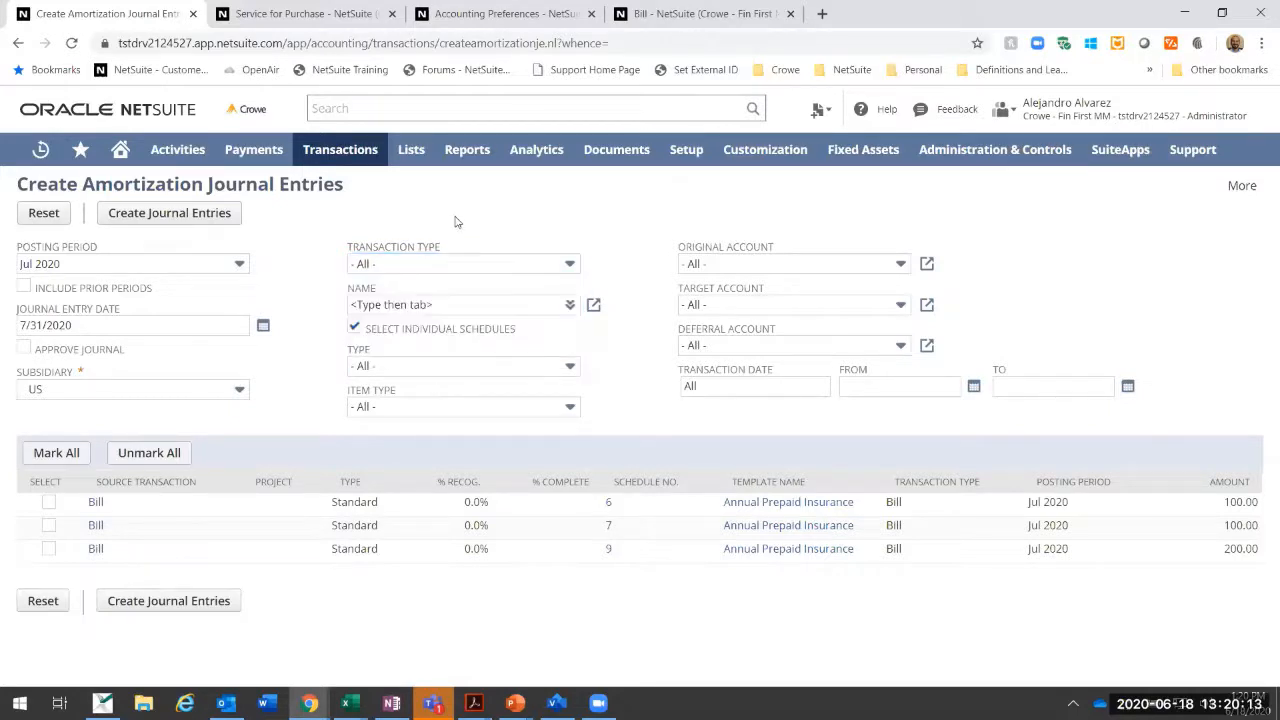
{"action": "left_click", "coordinate": [441, 304]}
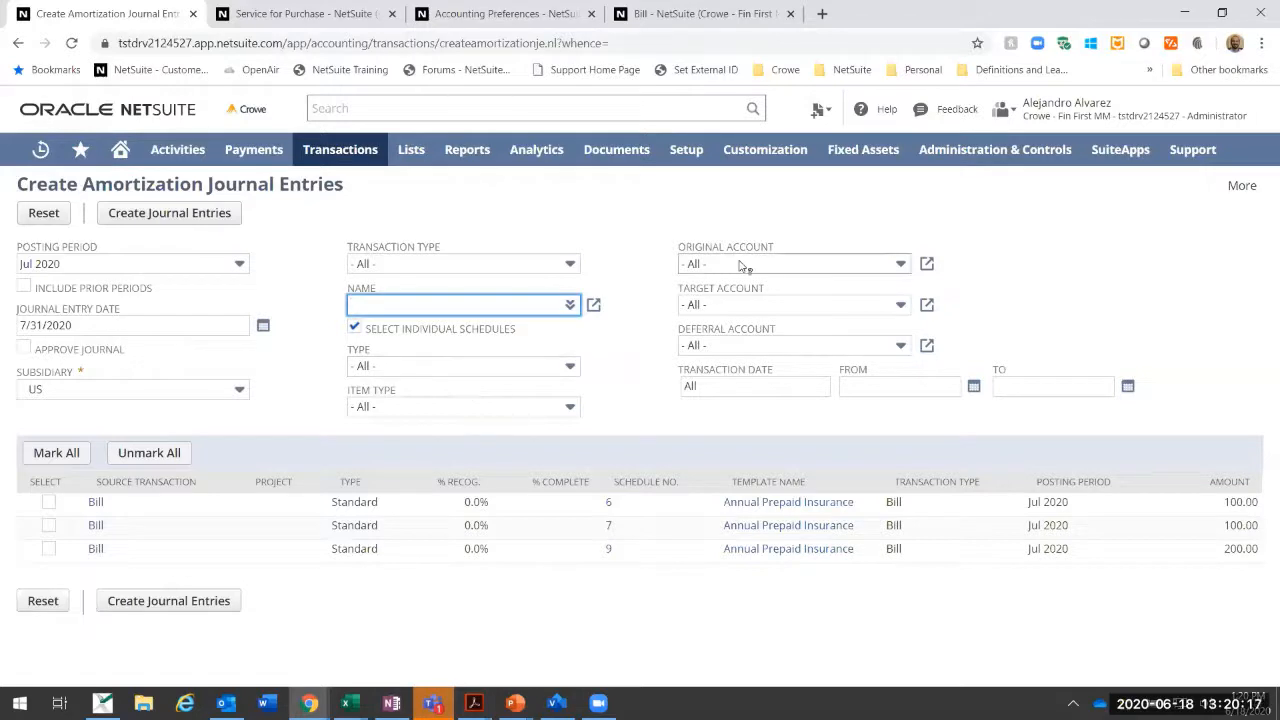
{"action": "left_click", "coordinate": [353, 330]}
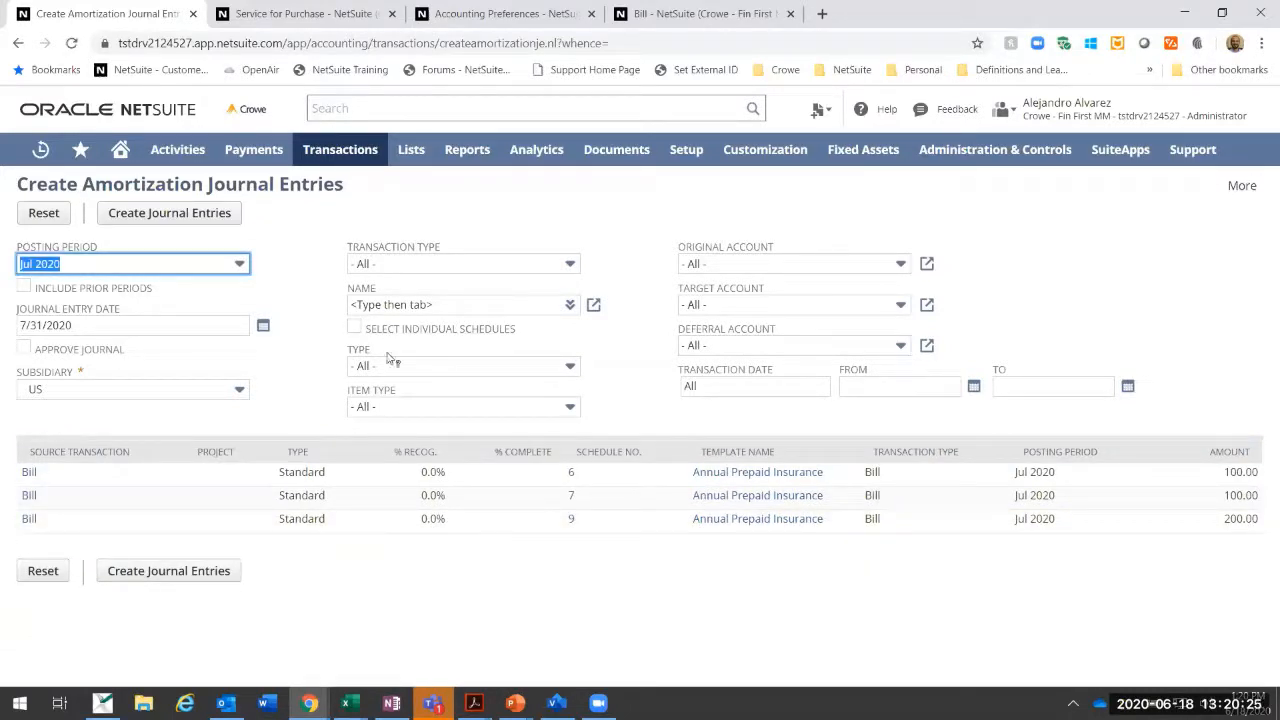
Step: Enable selection of individual schedules, include all listed Jul 2020 schedules, and create their amortization journal entries
{"action": "left_click", "coordinate": [355, 330]}
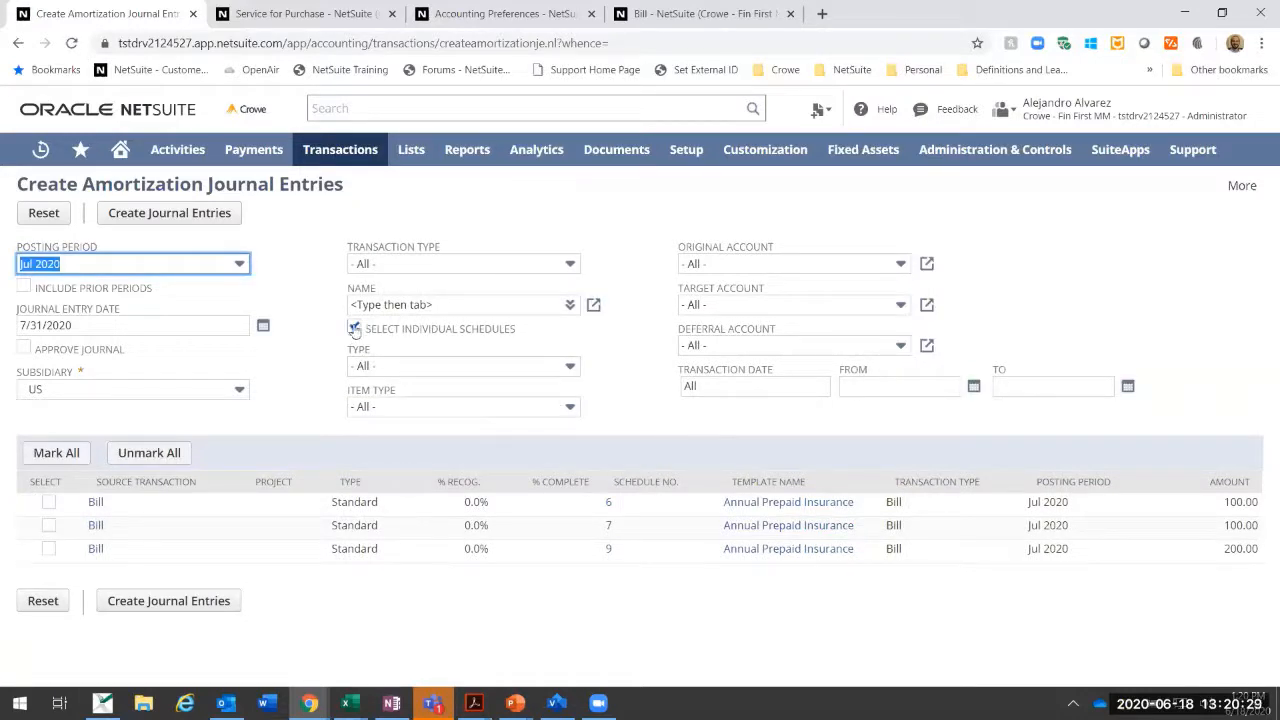
{"action": "left_click", "coordinate": [57, 453]}
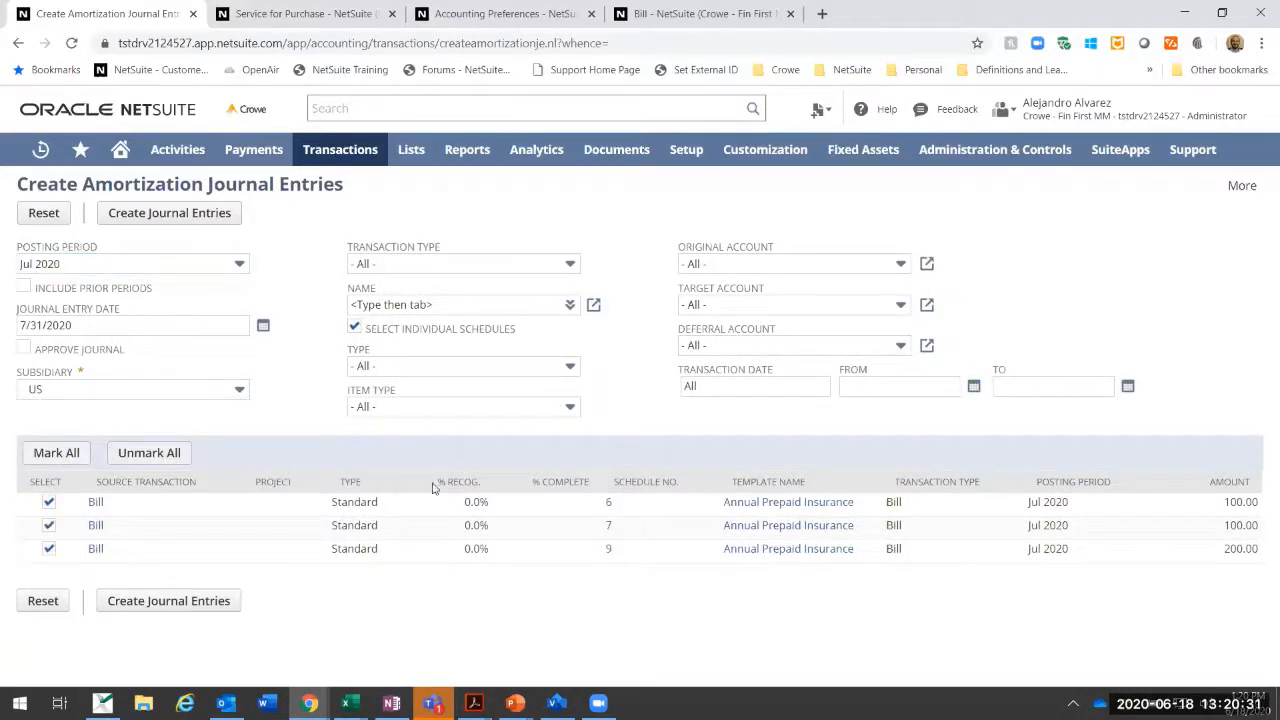
{"action": "left_click", "coordinate": [167, 218]}
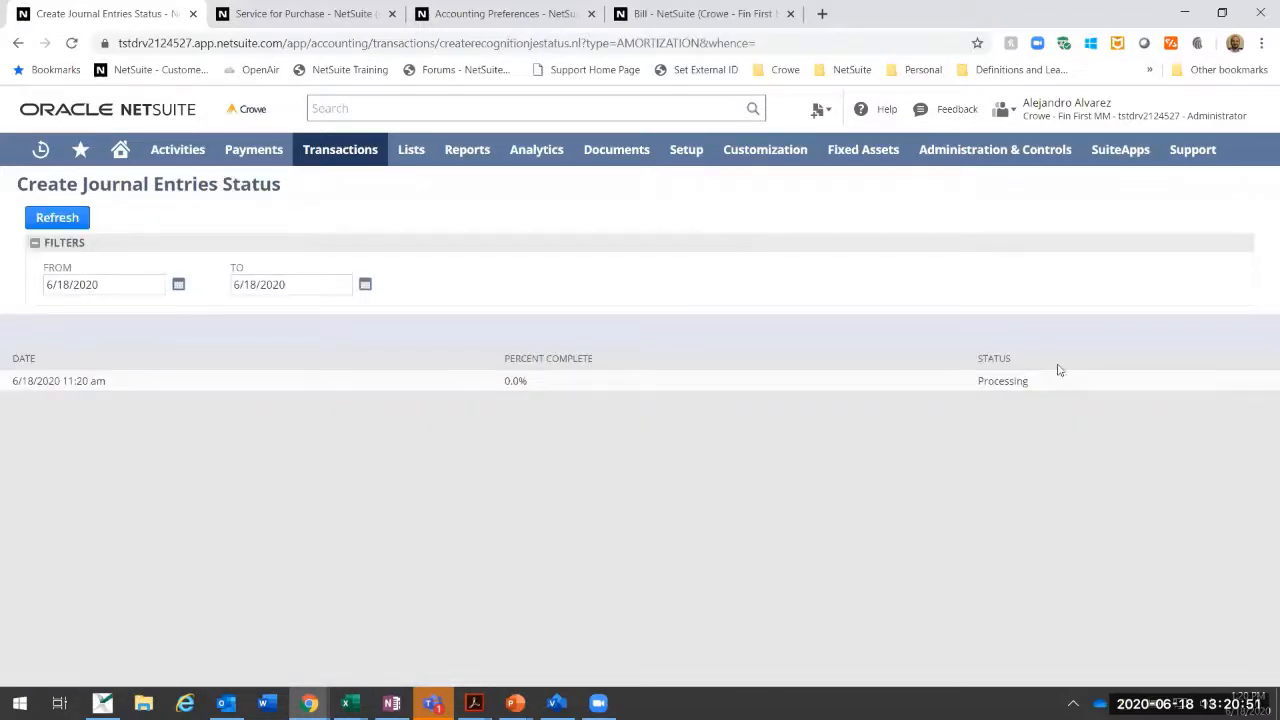
Step: Refresh the journal creation status, view the run's processed schedules, and open the journal entry for schedule 9
{"action": "left_click", "coordinate": [83, 219]}
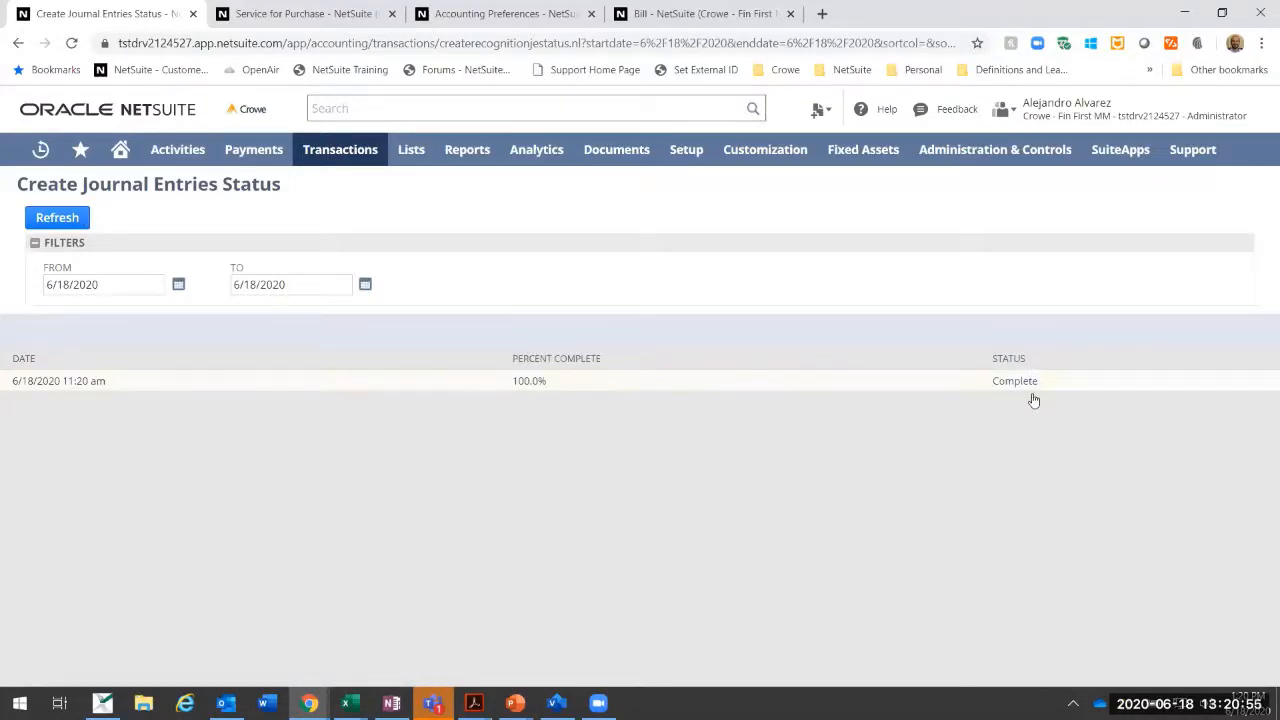
{"action": "left_click", "coordinate": [1030, 386]}
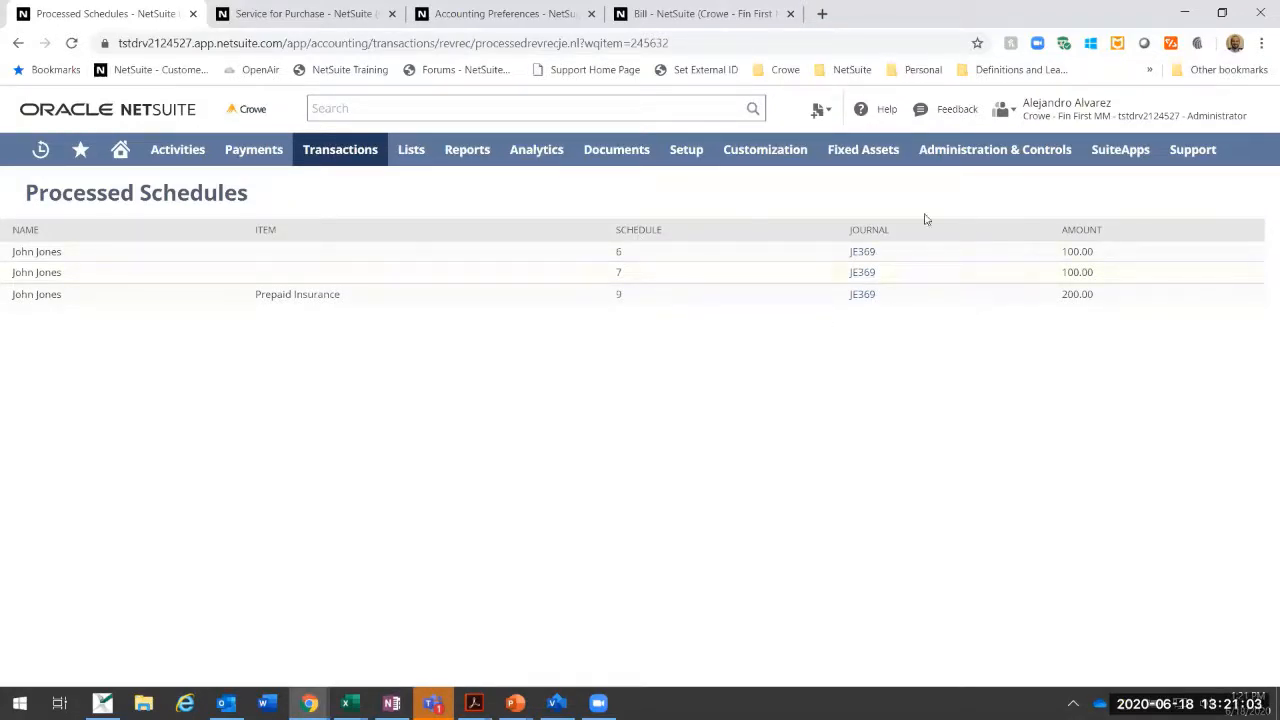
{"action": "left_click", "coordinate": [876, 303]}
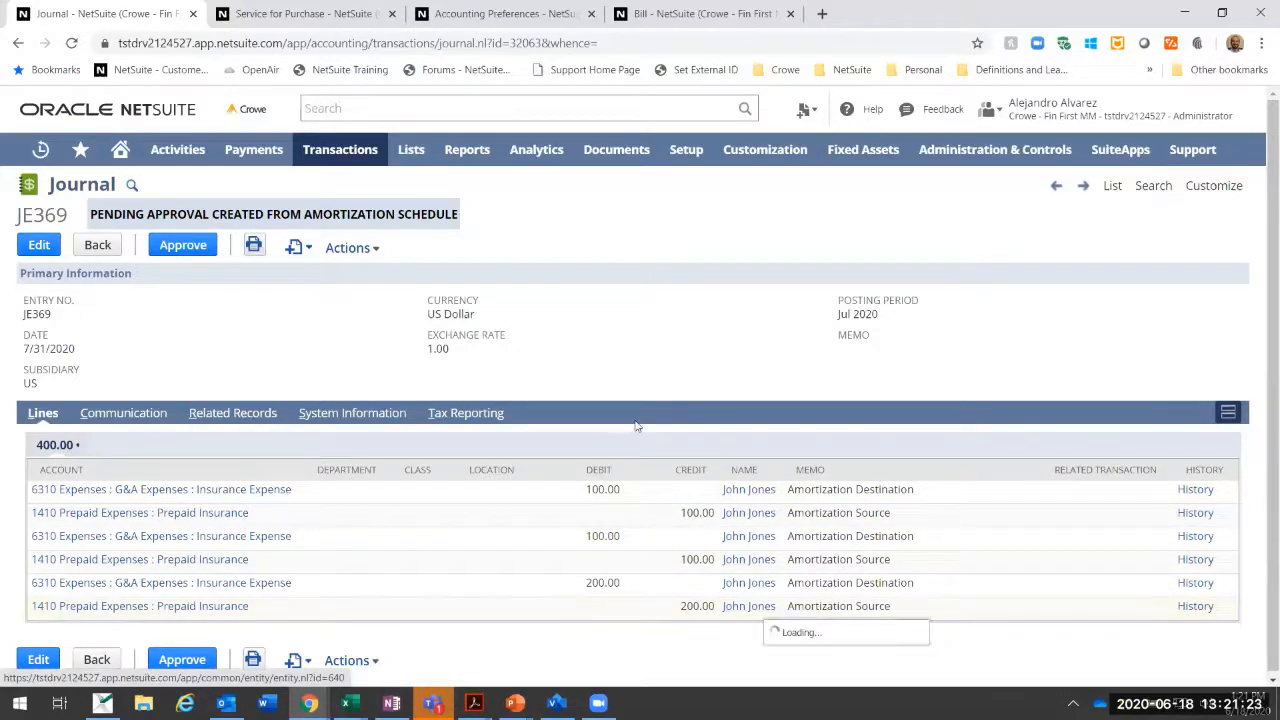
Step: Open amortization schedule 9 from the prepaid insurance bill and examine its Jul 2020 journal line and total amortized amount
{"action": "left_click", "coordinate": [655, 10]}
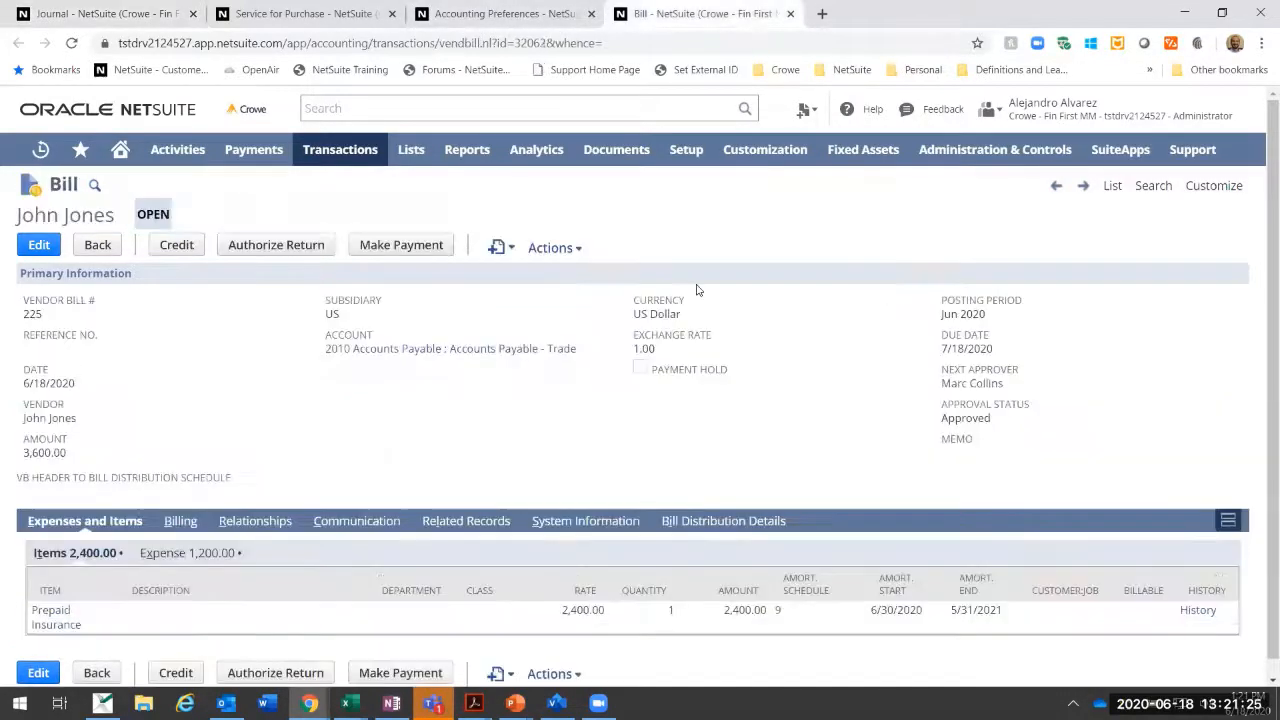
{"action": "left_click", "coordinate": [779, 612]}
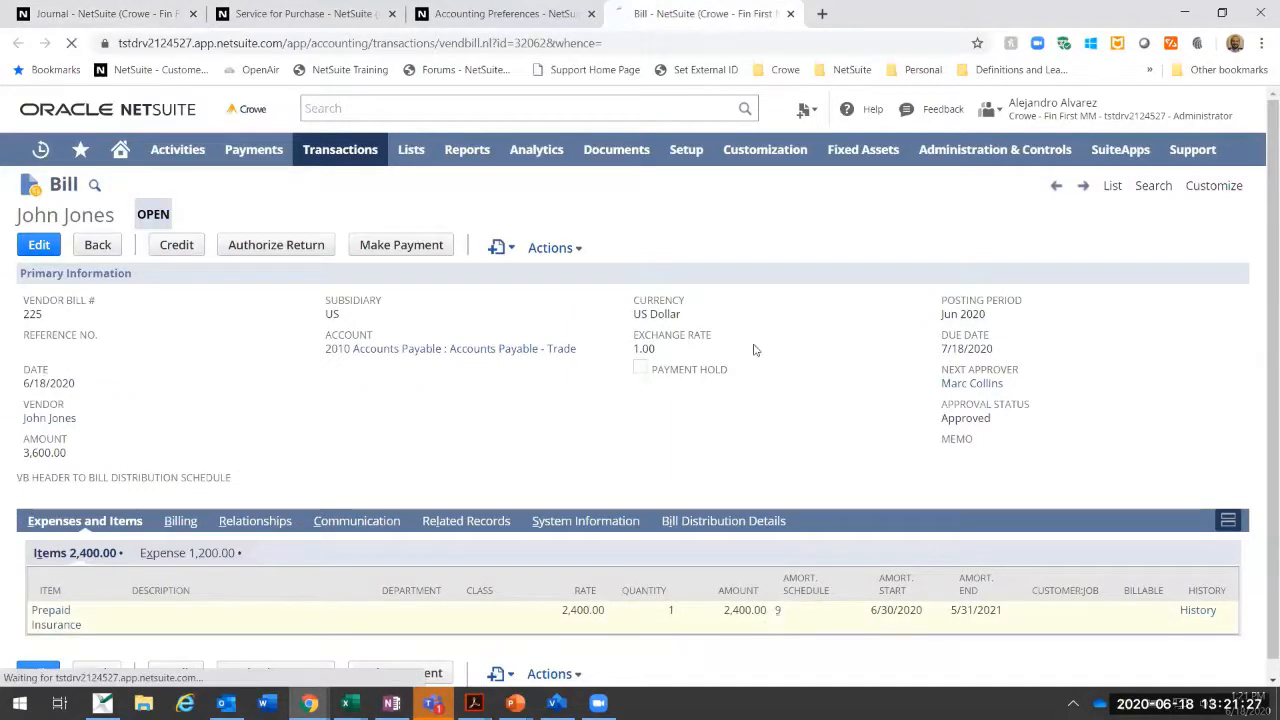
{"action": "scroll", "coordinate": [966, 403], "scroll_direction": "down", "scroll_amount": 3}
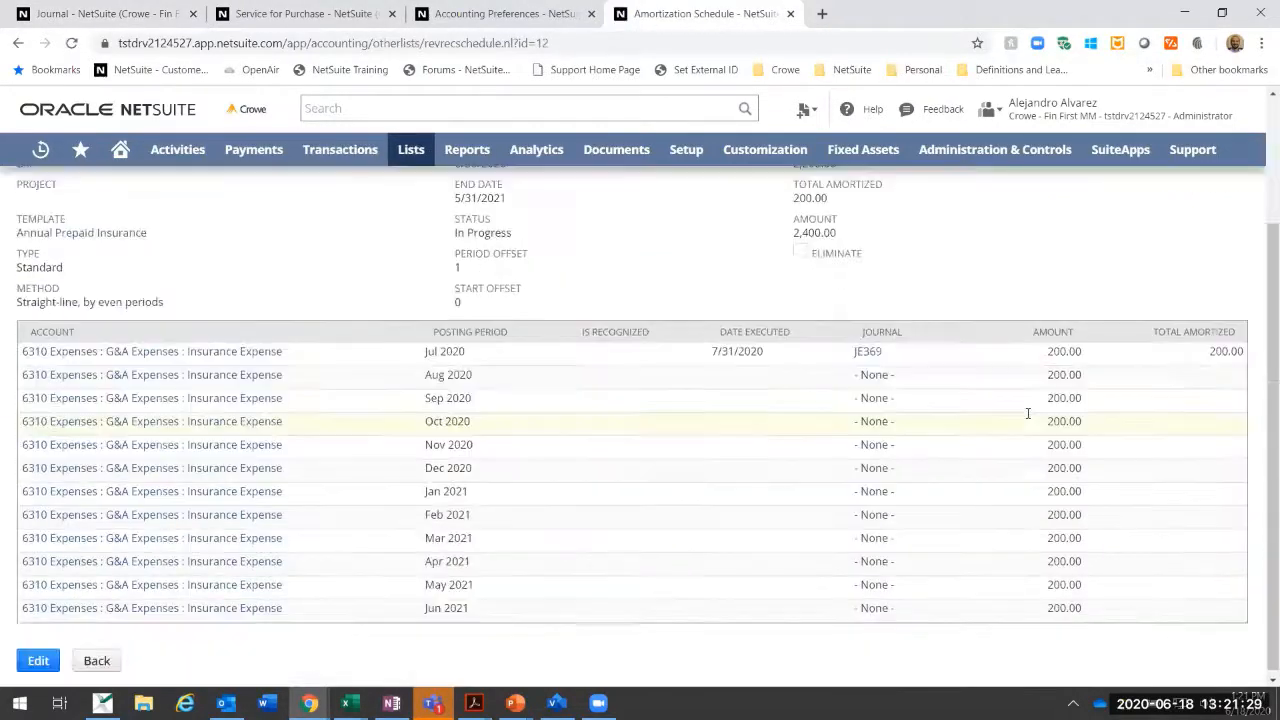
{"action": "scroll", "coordinate": [1029, 414], "scroll_direction": "up", "scroll_amount": 3}
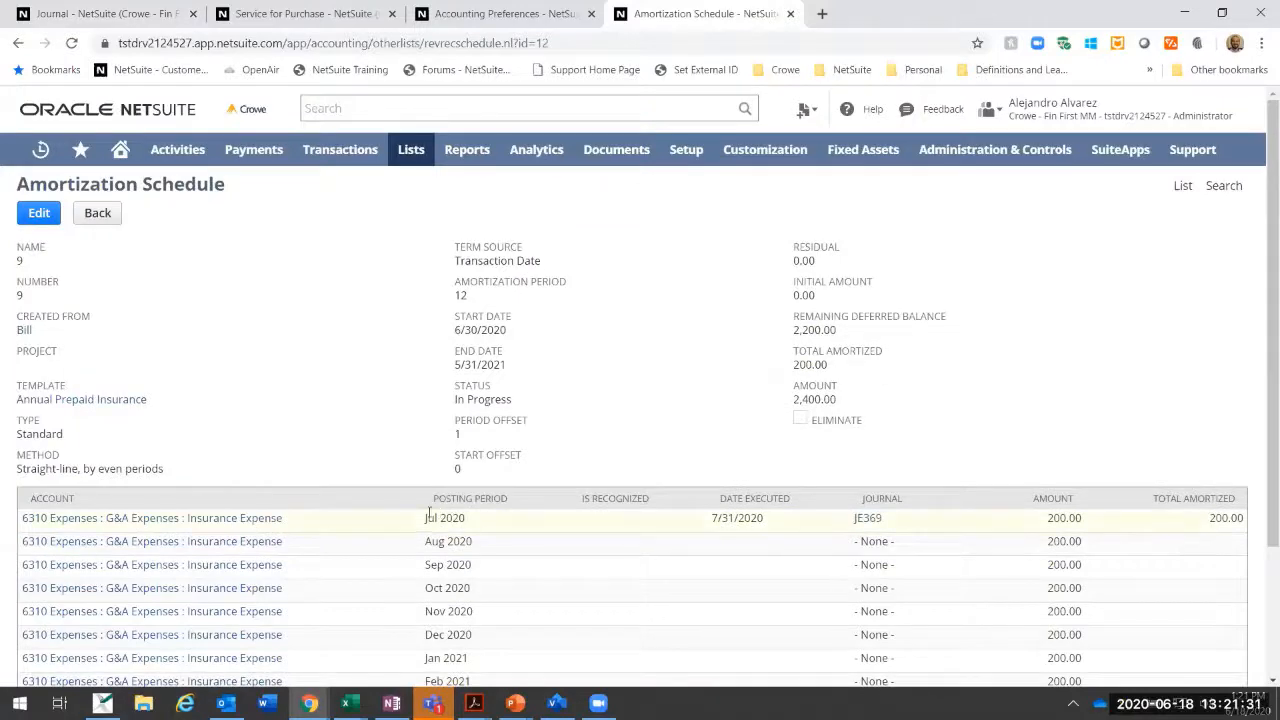
{"action": "left_click_drag", "start_coordinate": [426, 517], "coordinate": [488, 526]}
{"action": "scroll", "coordinate": [497, 529], "scroll_direction": "down", "scroll_amount": 2}
{"action": "scroll", "coordinate": [1207, 540], "scroll_direction": "up", "scroll_amount": 2}
{"action": "left_click_drag", "start_coordinate": [1211, 519], "coordinate": [1251, 518]}
{"action": "left_click", "coordinate": [1190, 436]}
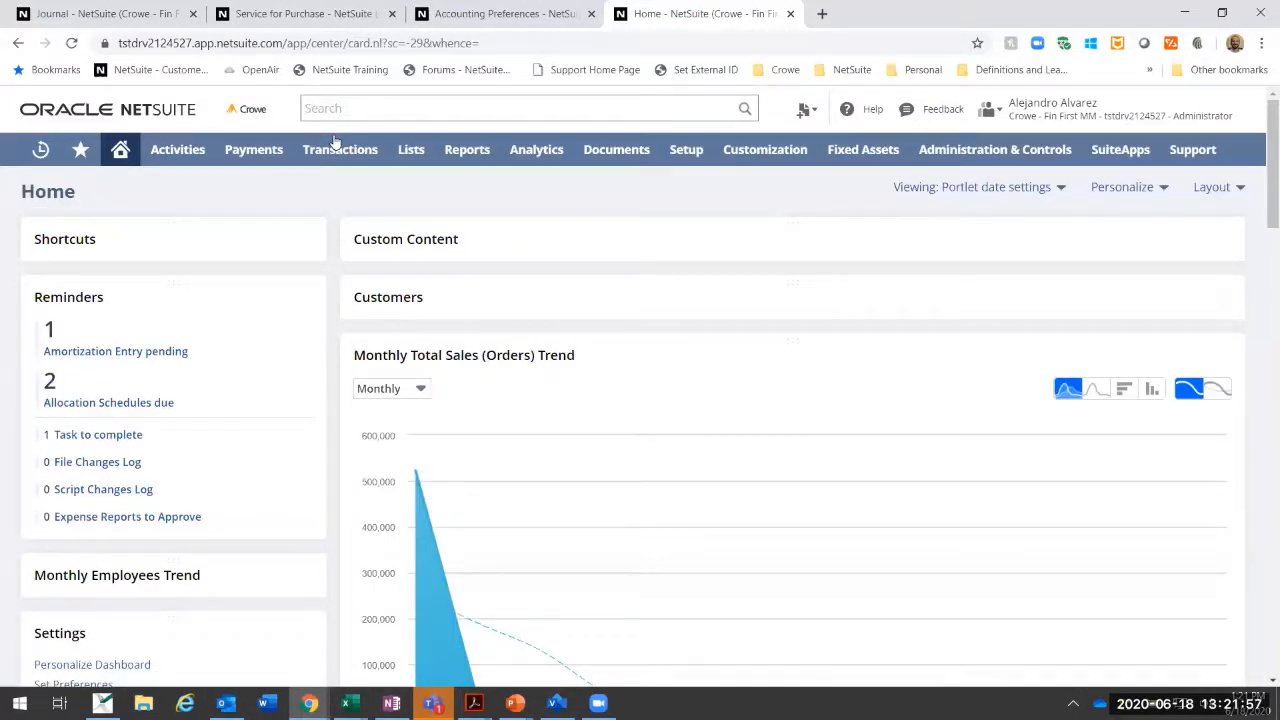
{"action": "mouse_move", "coordinate": [418, 160]}
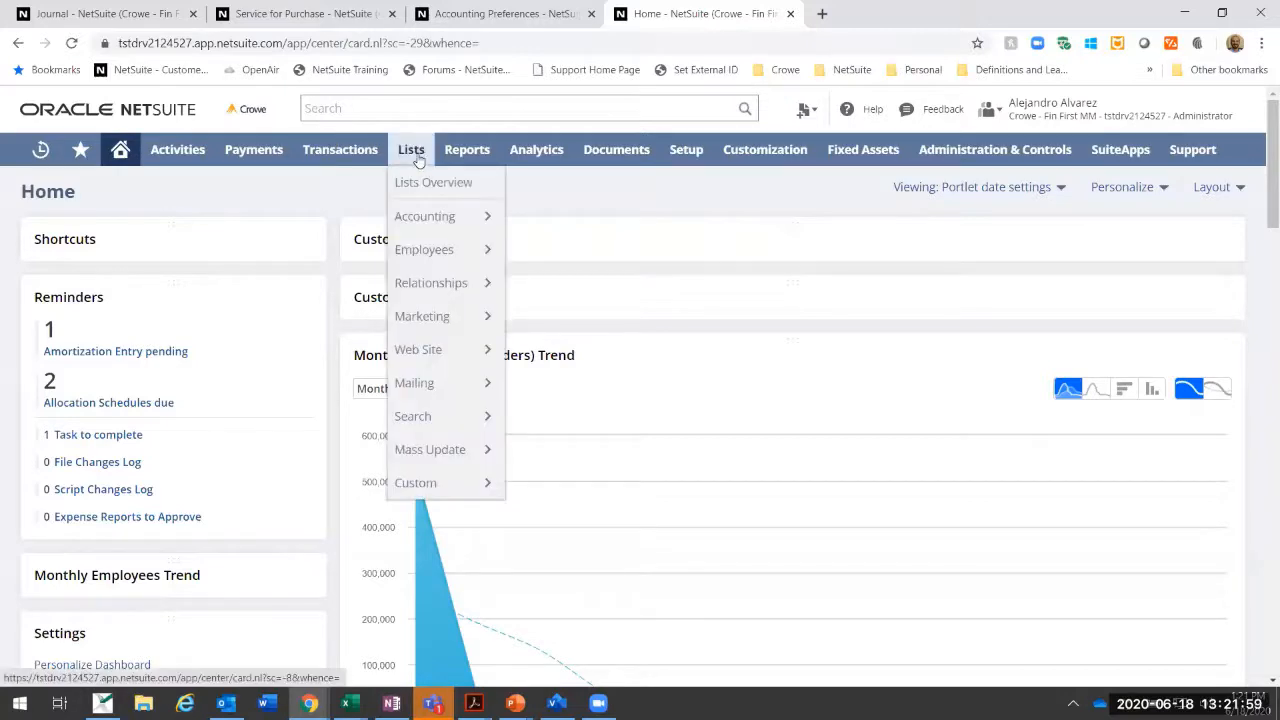
{"action": "mouse_move", "coordinate": [410, 232]}
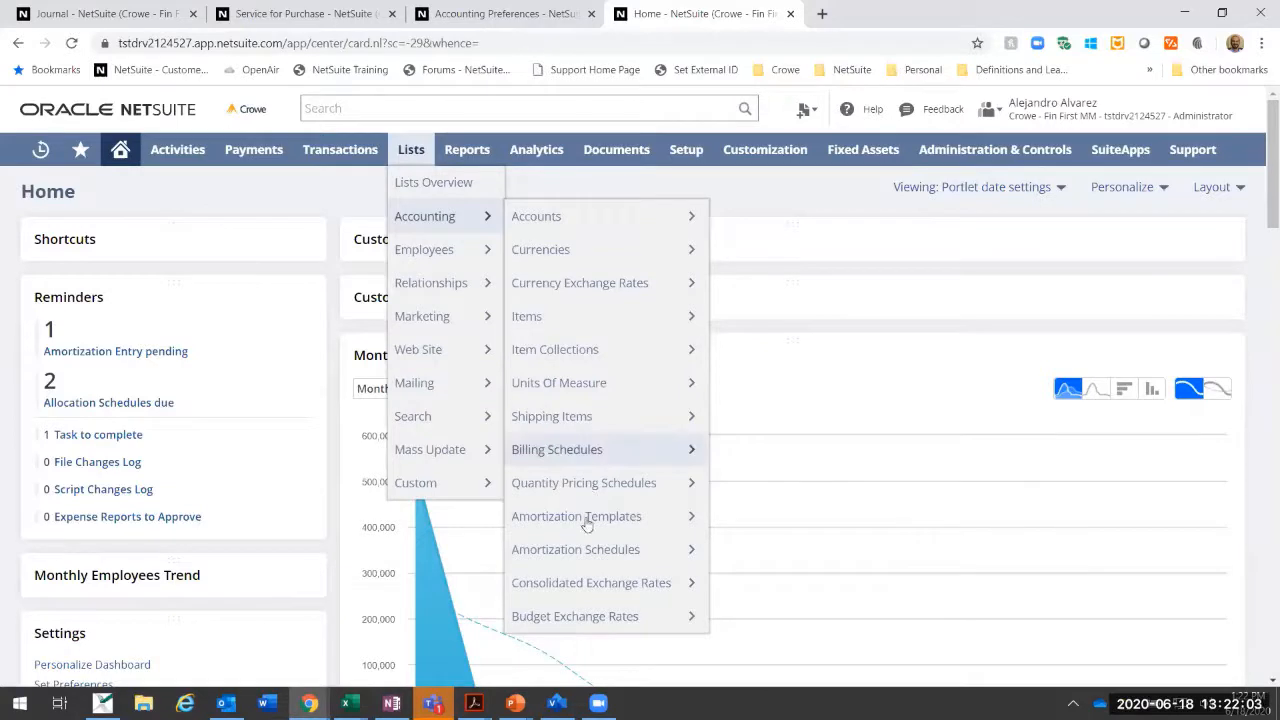
{"action": "mouse_move", "coordinate": [578, 560]}
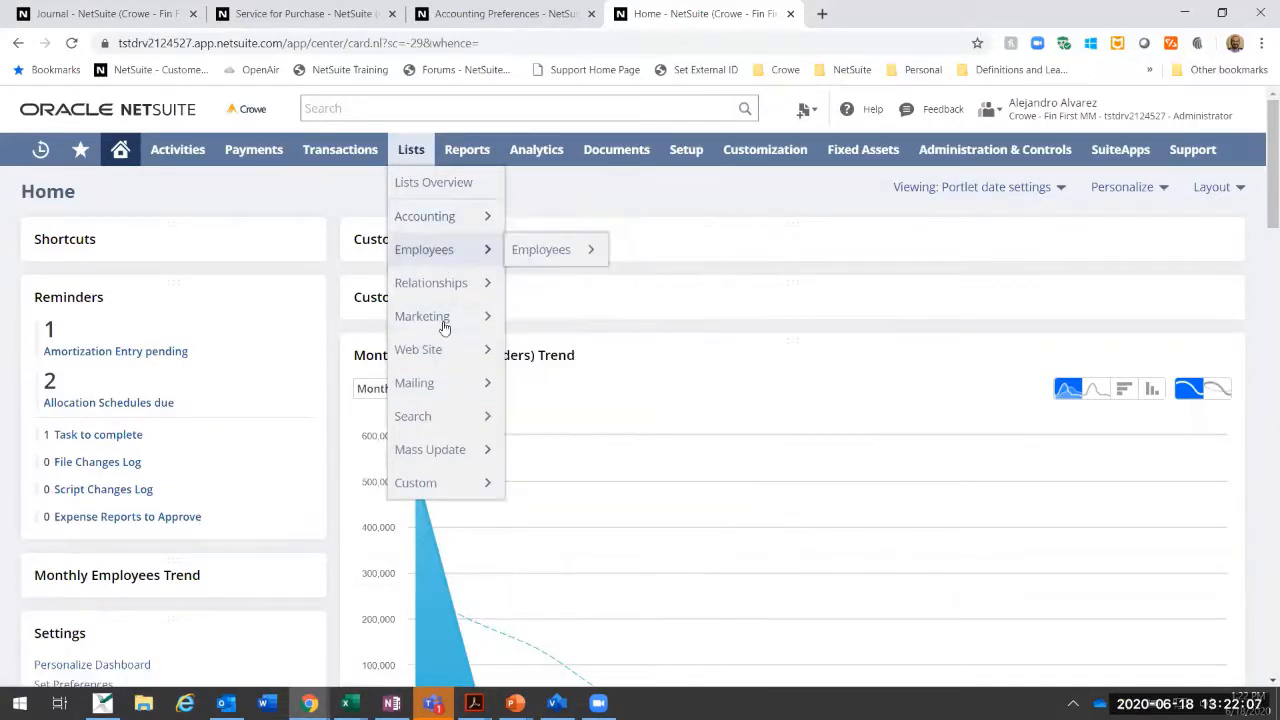
{"action": "mouse_move", "coordinate": [453, 458]}
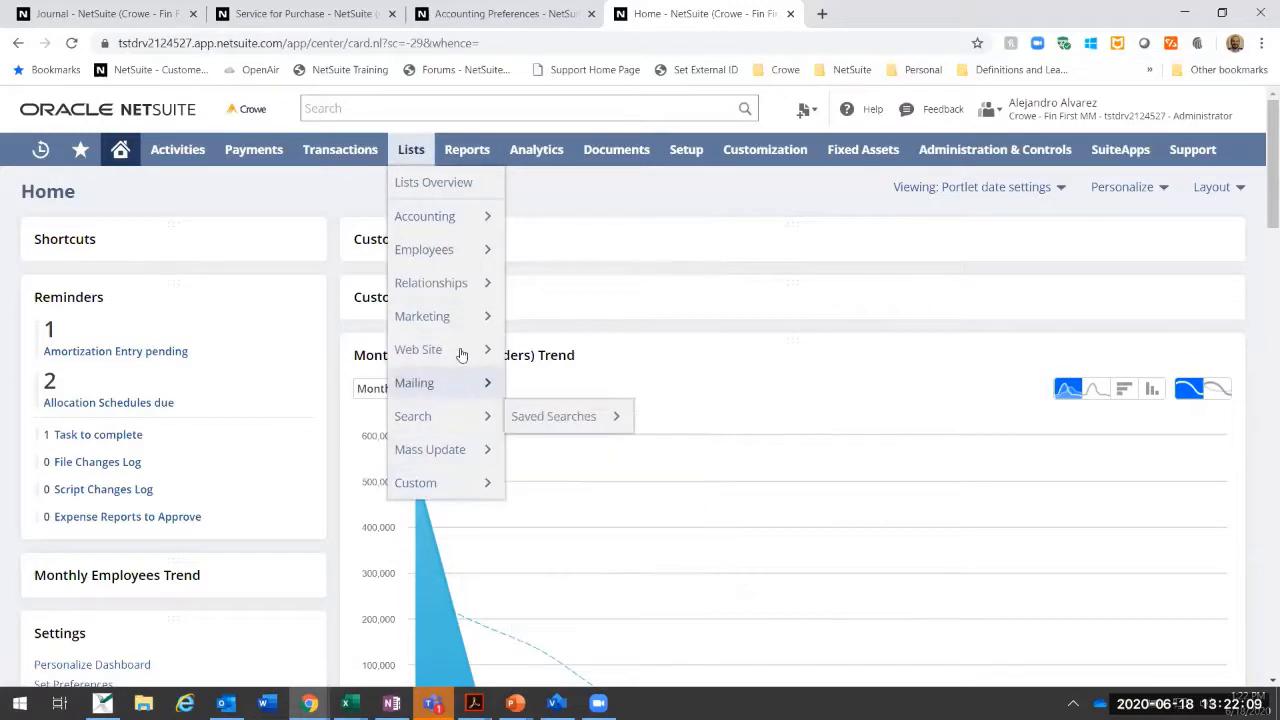
{"action": "mouse_move", "coordinate": [453, 282]}
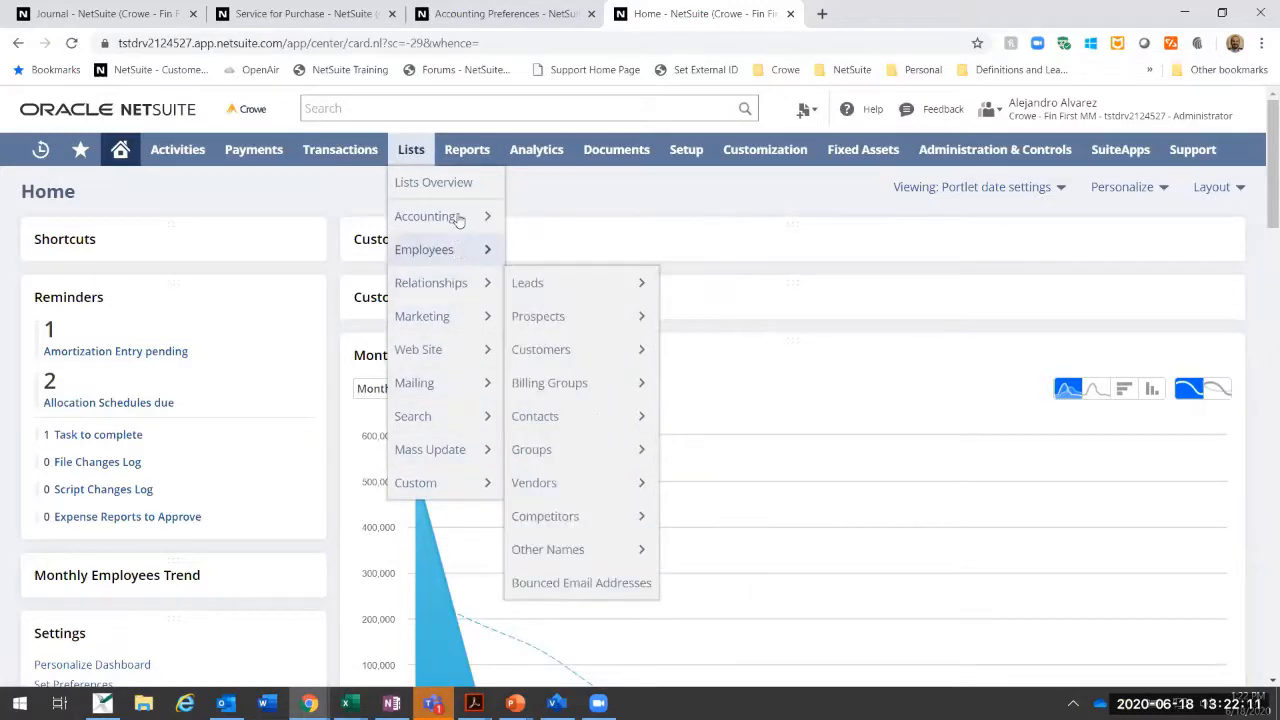
{"action": "mouse_move", "coordinate": [458, 219]}
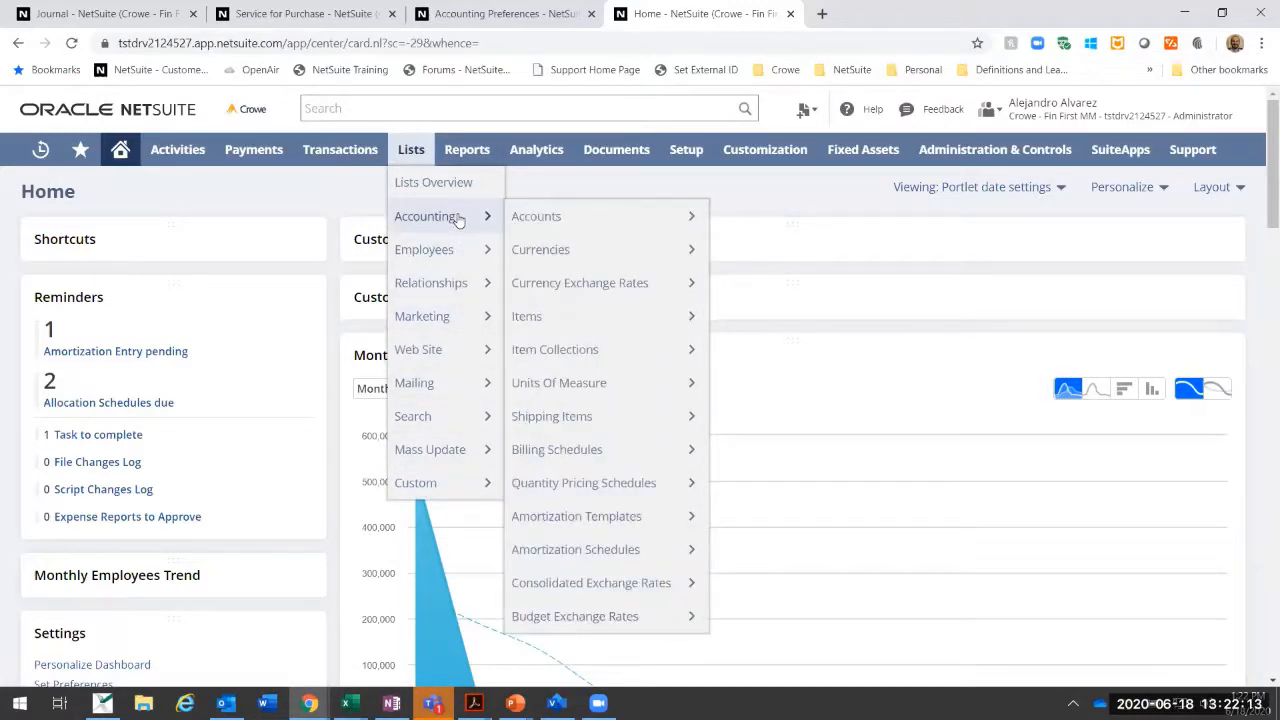
Step: Open the allocation schedule form in a separate browser tab and show the list of existing allocation schedules
{"action": "mouse_move", "coordinate": [350, 155]}
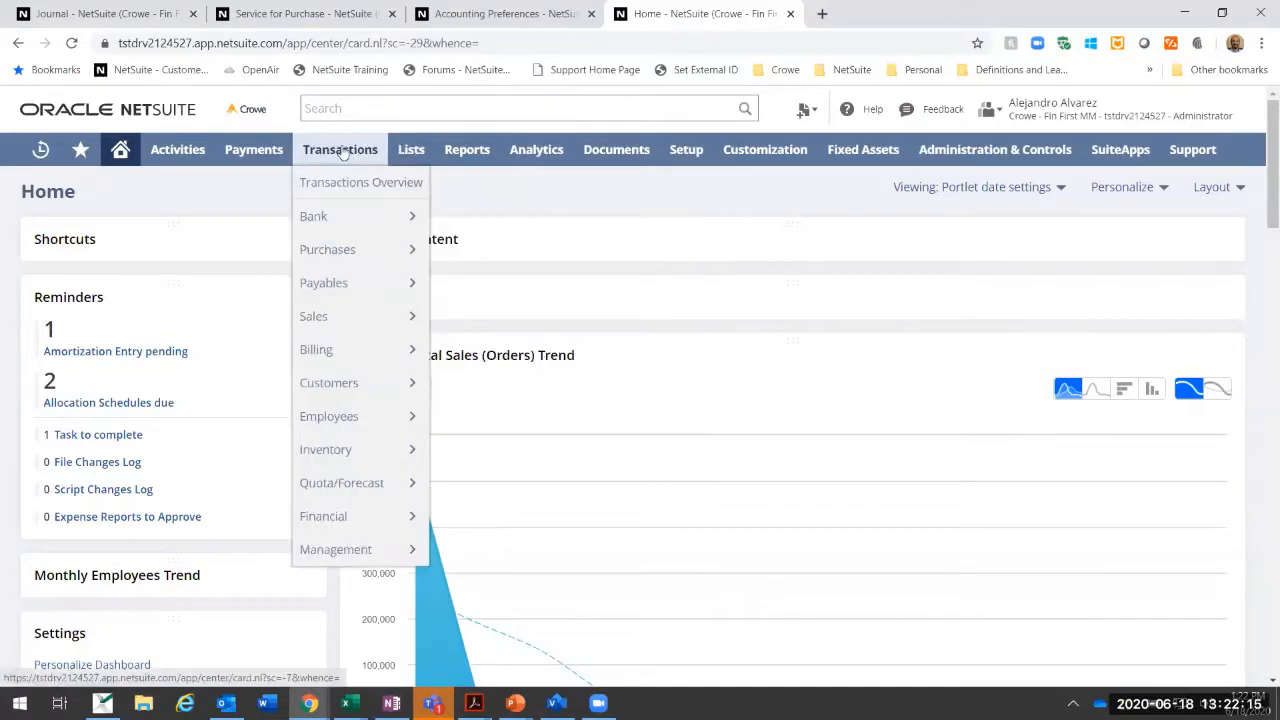
{"action": "mouse_move", "coordinate": [352, 516]}
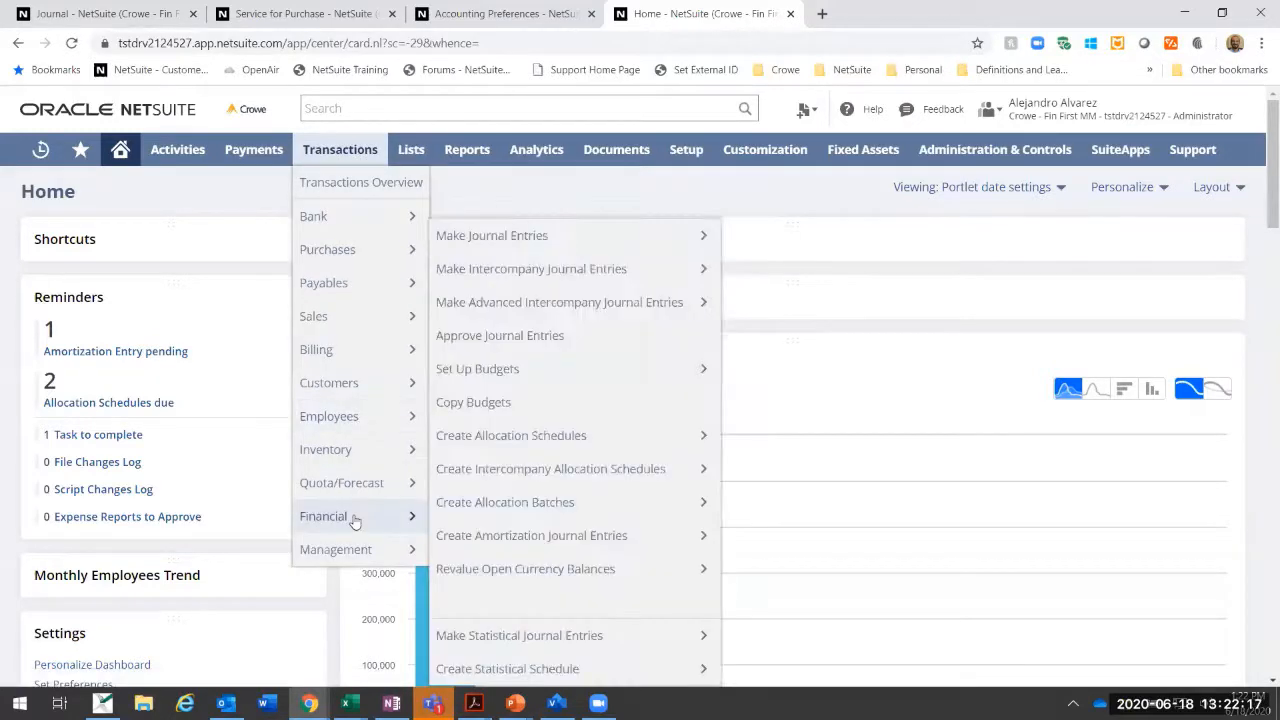
{"action": "right_click", "coordinate": [520, 440]}
{"action": "left_click", "coordinate": [540, 450]}
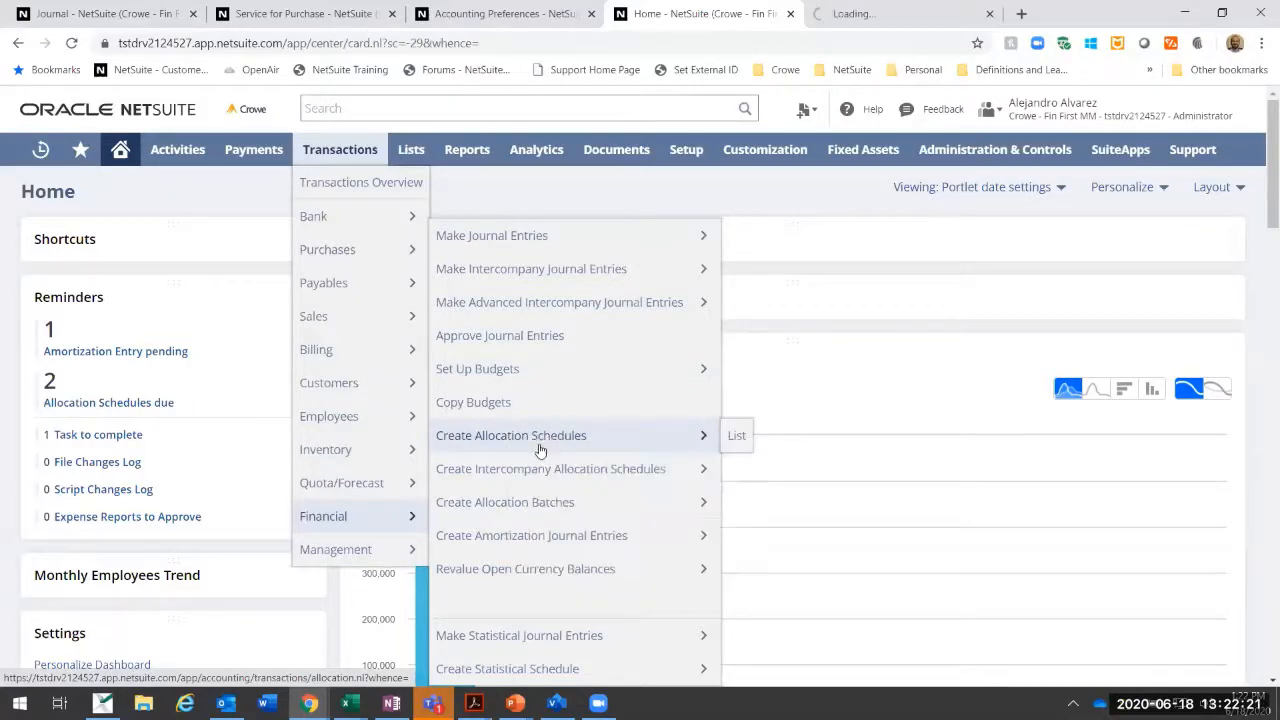
{"action": "key", "text": "ctrl+Tab"}
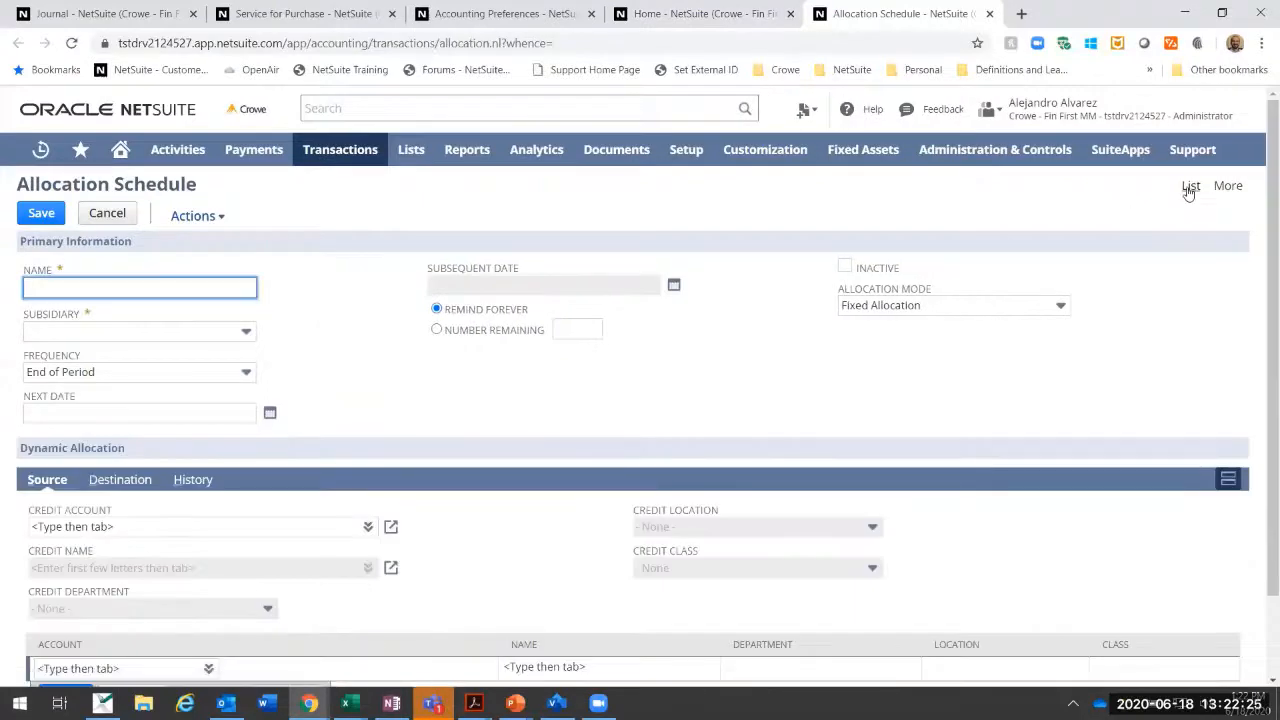
{"action": "left_click", "coordinate": [1190, 186]}
{"action": "left_click", "coordinate": [722, 137]}
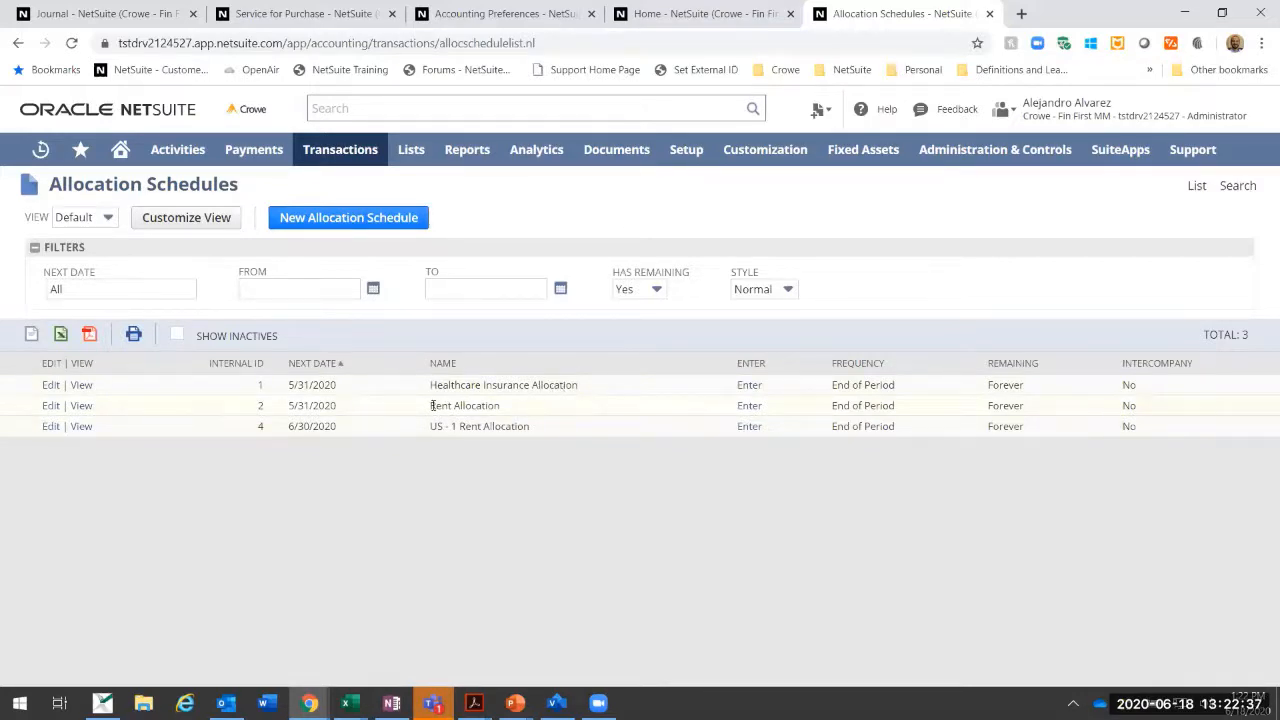
Step: View the Rent Allocation schedule and review its source account and destination location weights
{"action": "left_click_drag", "start_coordinate": [431, 407], "coordinate": [503, 413]}
{"action": "left_click", "coordinate": [557, 471]}
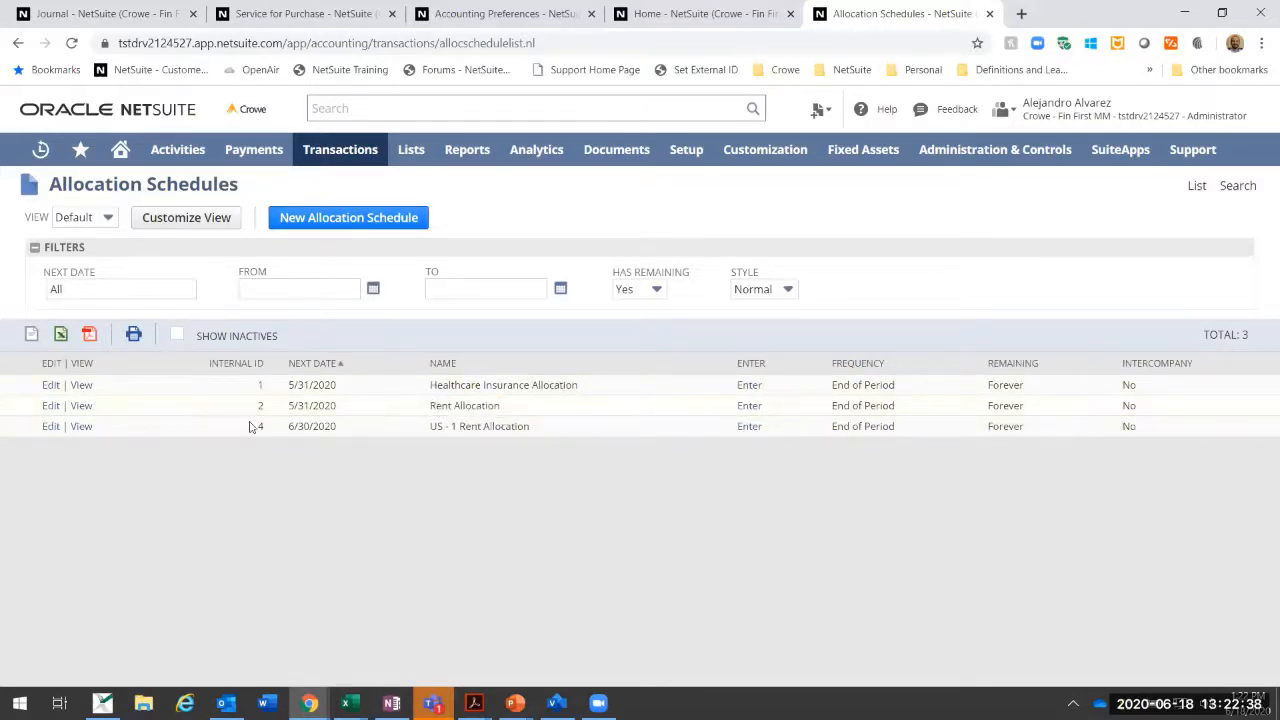
{"action": "left_click", "coordinate": [78, 408]}
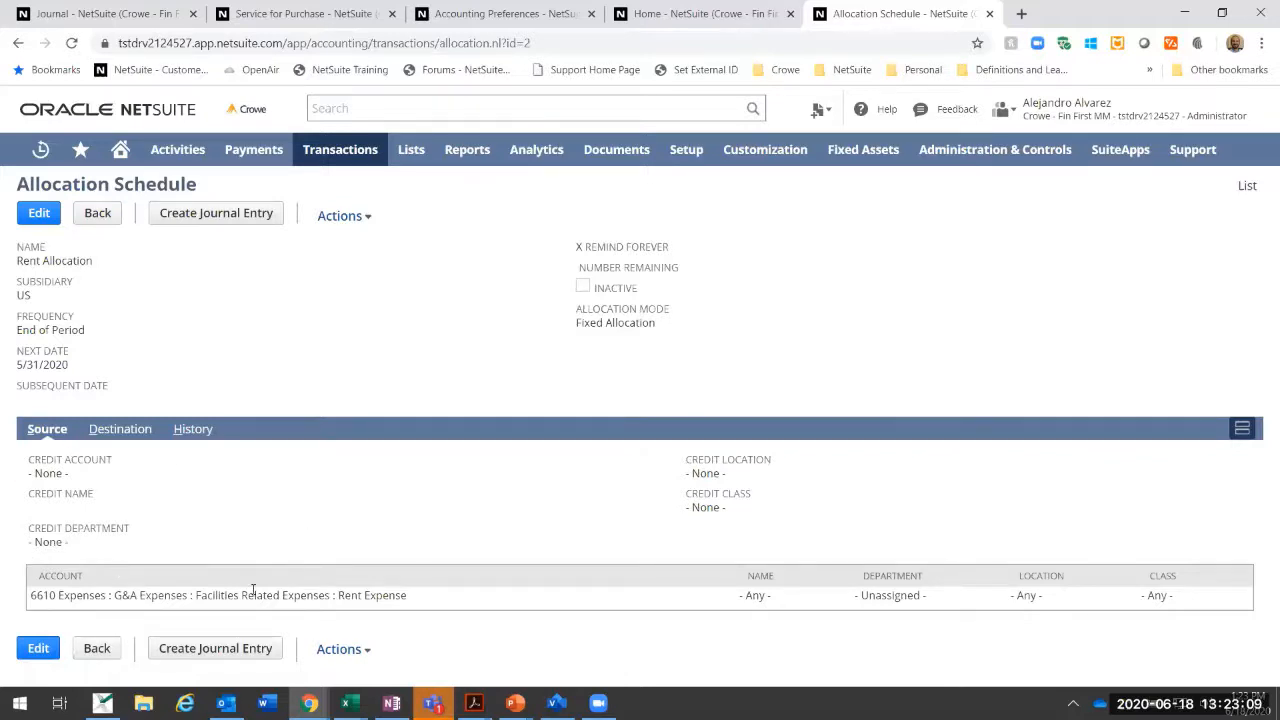
{"action": "left_click_drag", "start_coordinate": [408, 597], "coordinate": [337, 600]}
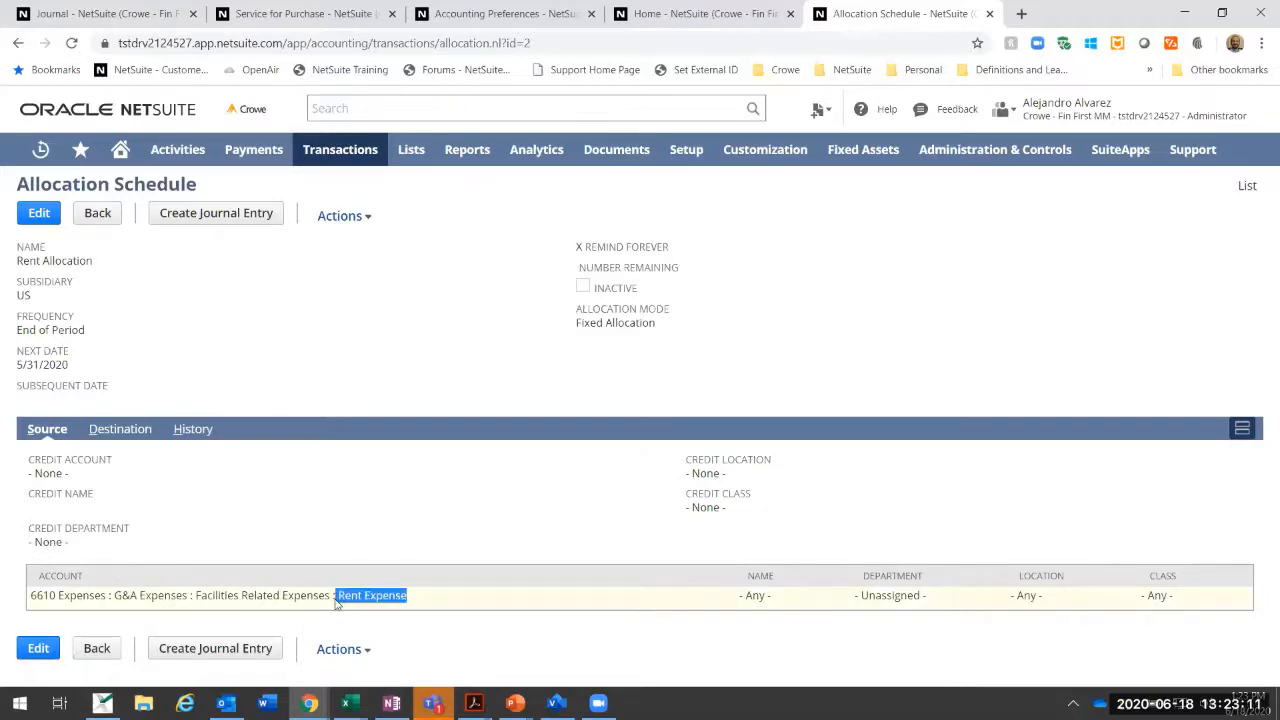
{"action": "left_click", "coordinate": [549, 611]}
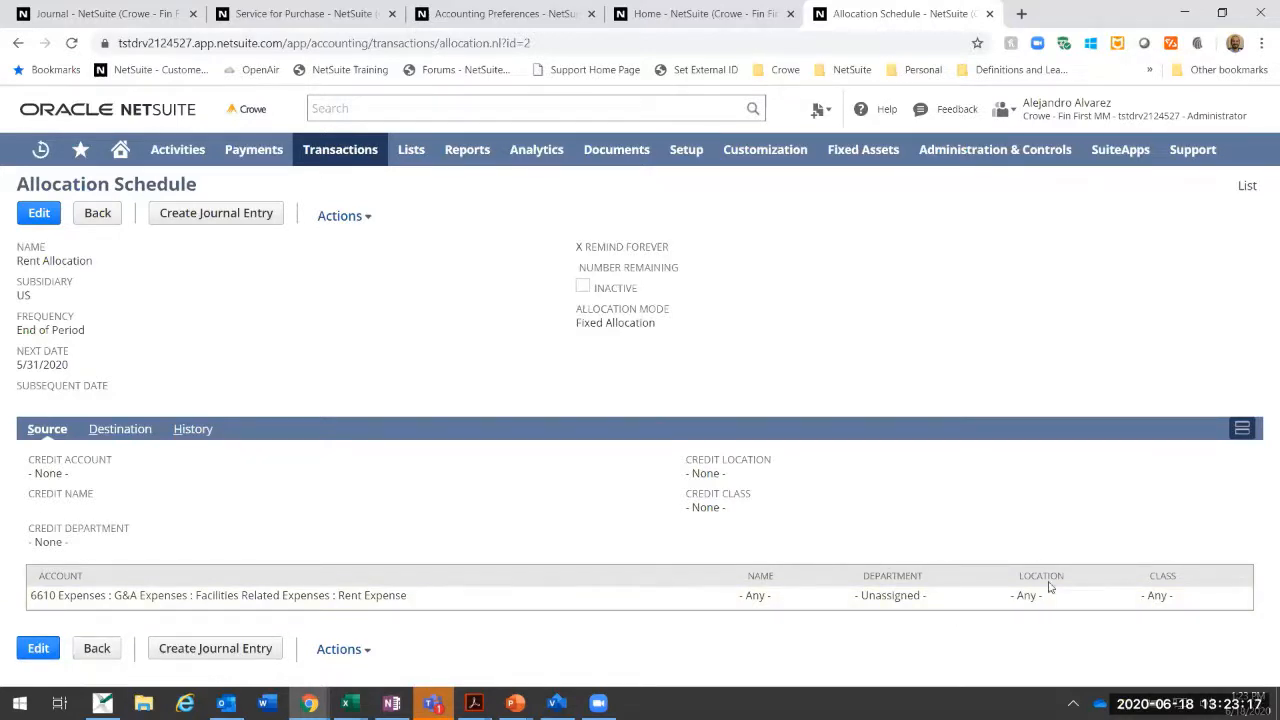
{"action": "left_click", "coordinate": [112, 440]}
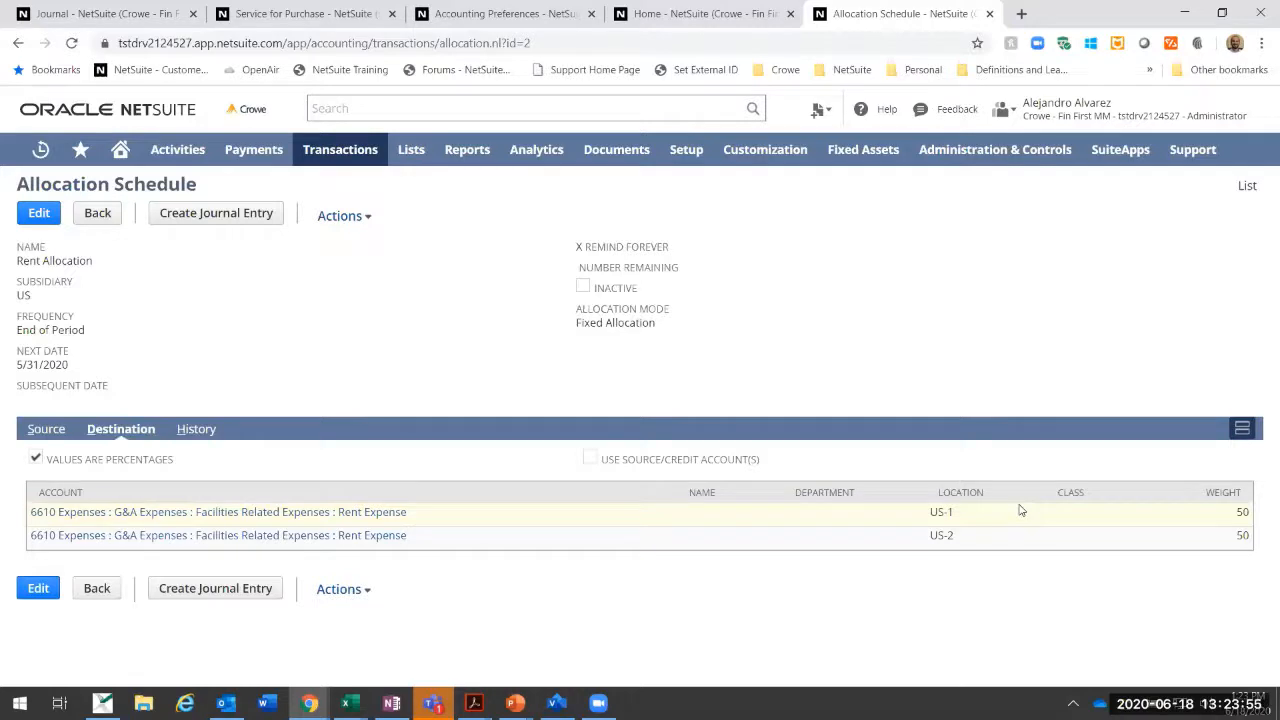
{"action": "left_click", "coordinate": [38, 430]}
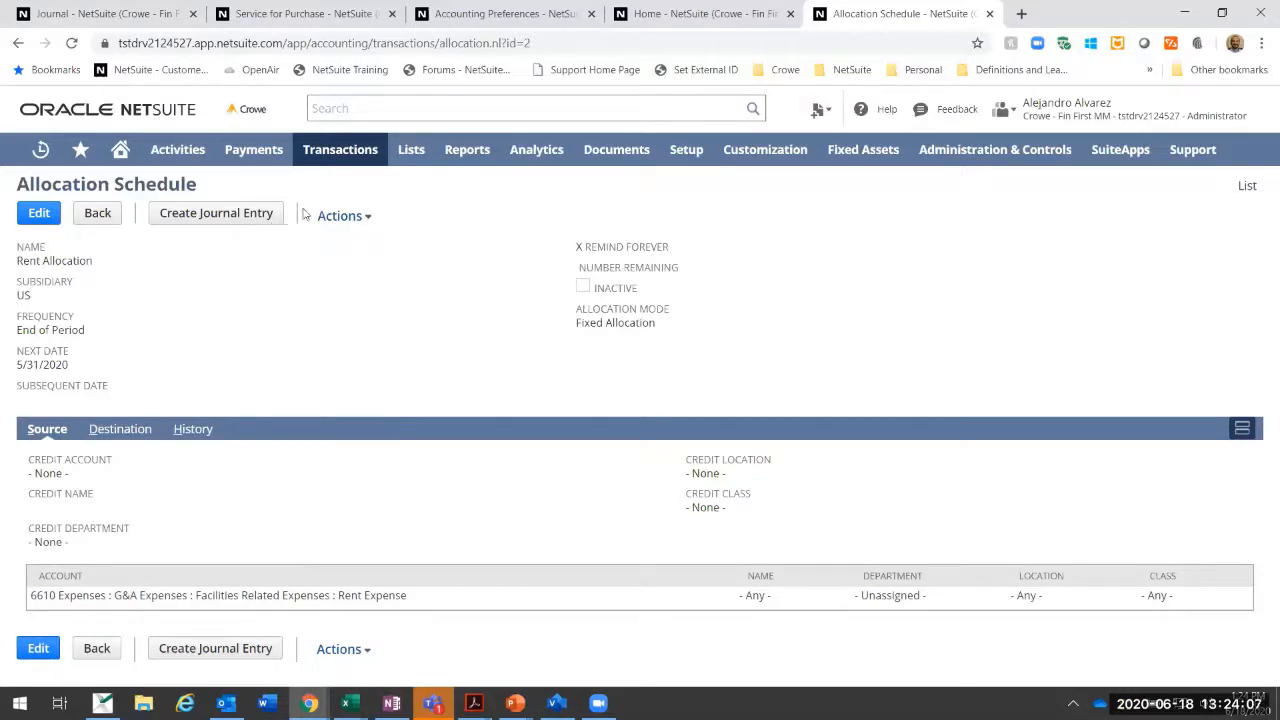
Step: Return to the home dashboard, check the schedules behind the allocation schedules due reminder, and go back to the dashboard
{"action": "mouse_move", "coordinate": [345, 157]}
{"action": "left_click", "coordinate": [120, 150]}
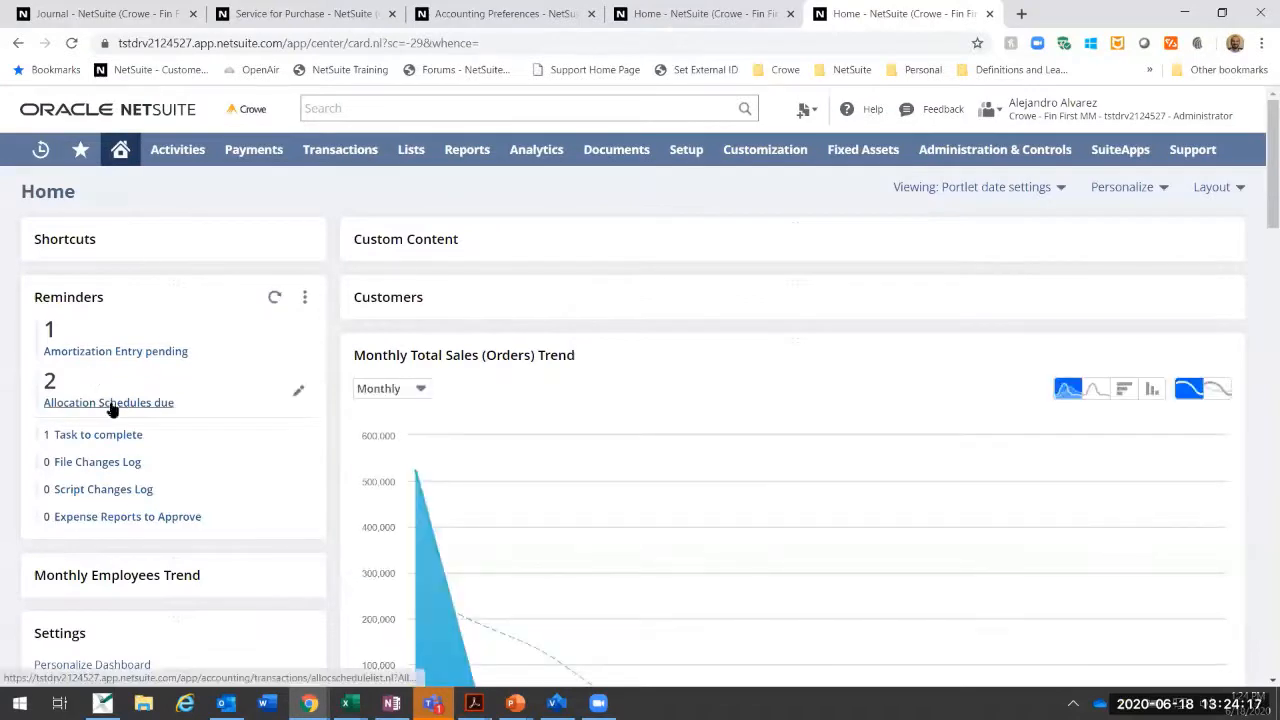
{"action": "left_click", "coordinate": [146, 404]}
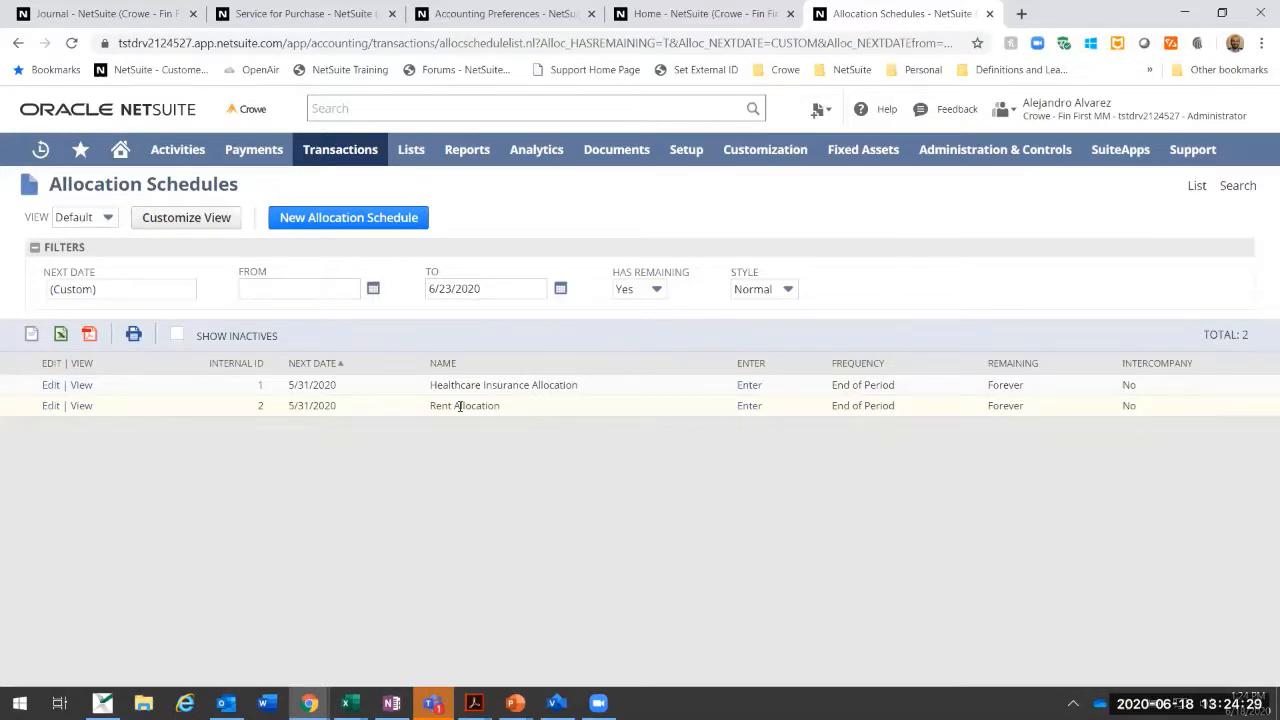
{"action": "left_click", "coordinate": [18, 44]}
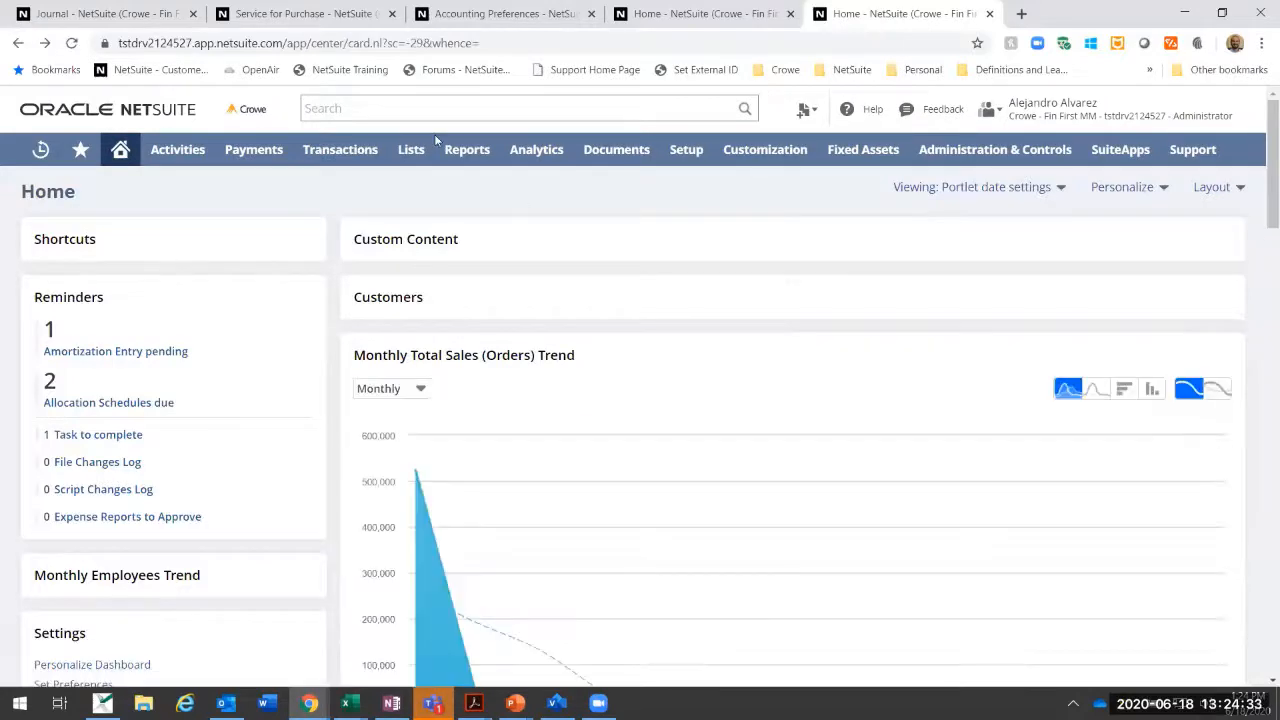
Step: Switch to the browser tab with the Prepaid Insurance item and show the list of existing allocation schedules there
{"action": "left_click", "coordinate": [505, 13]}
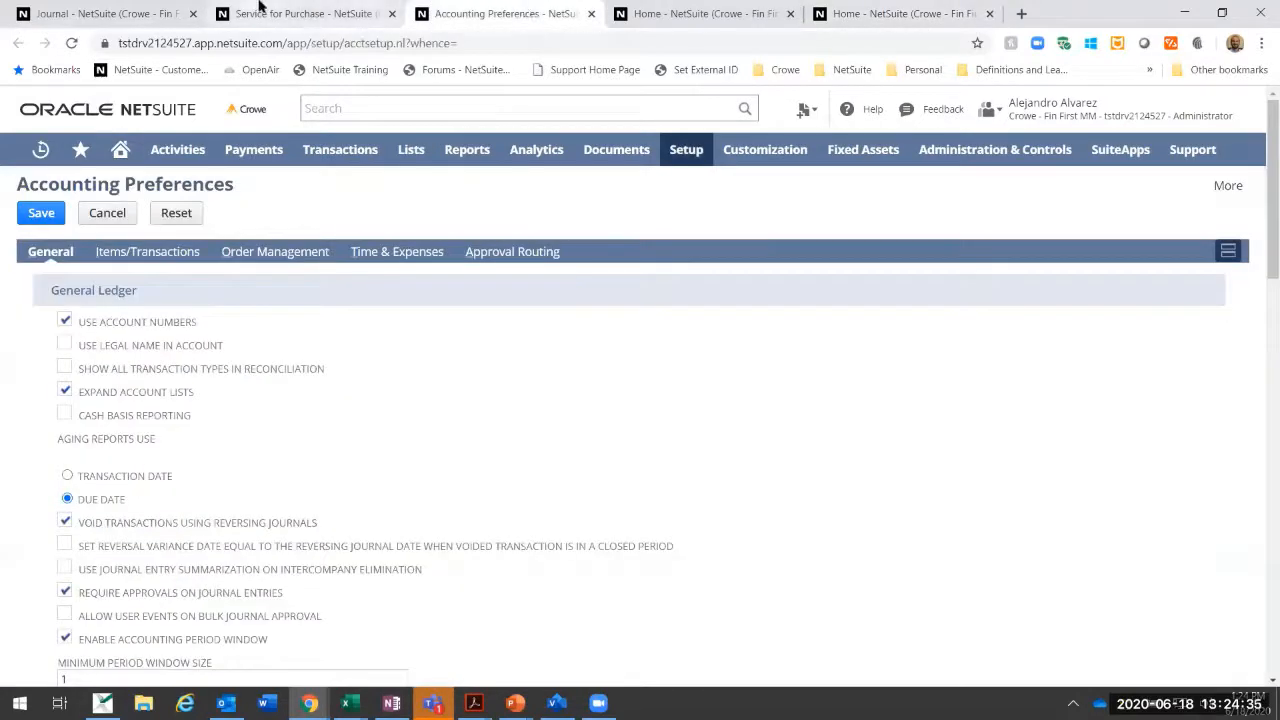
{"action": "left_click", "coordinate": [300, 13]}
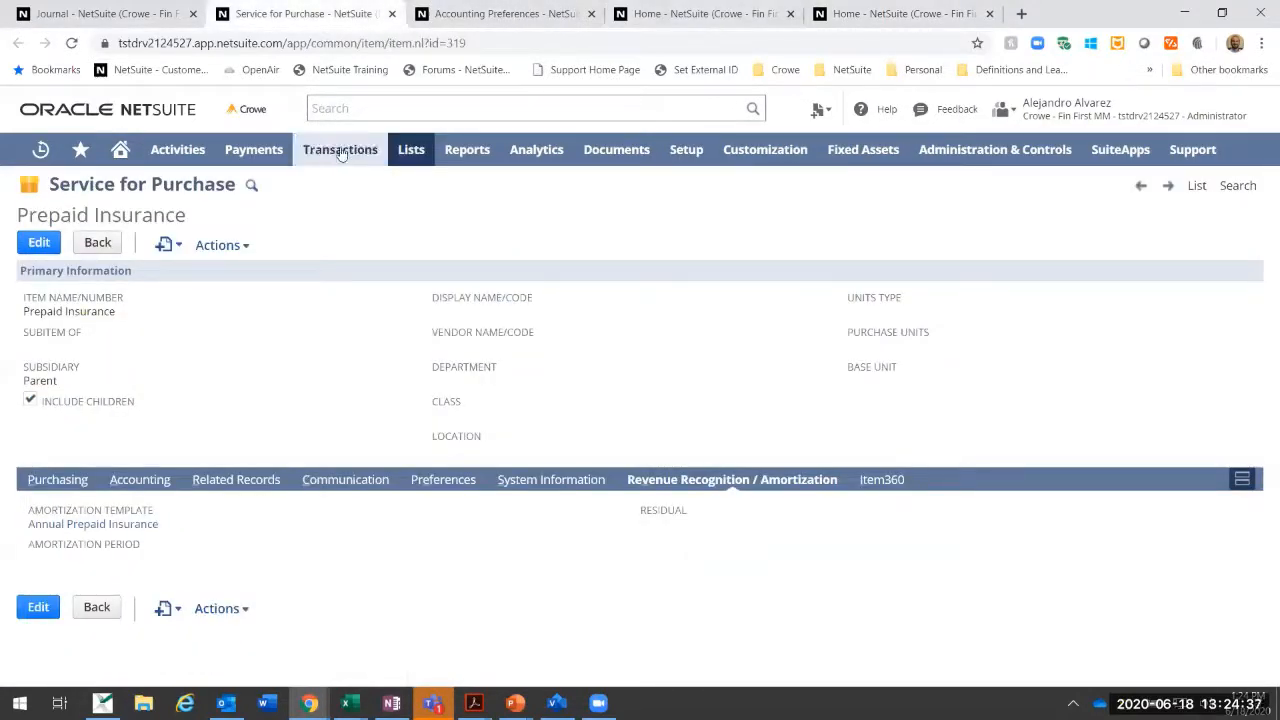
{"action": "mouse_move", "coordinate": [338, 150]}
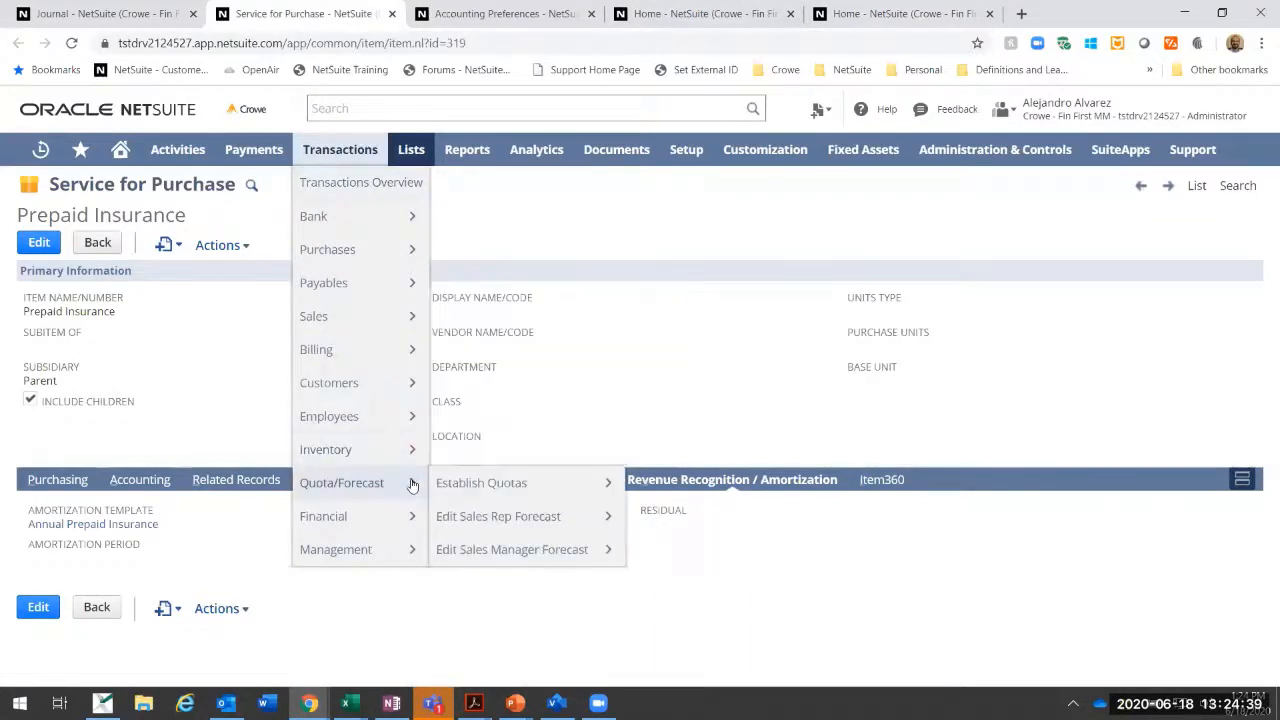
{"action": "mouse_move", "coordinate": [355, 516]}
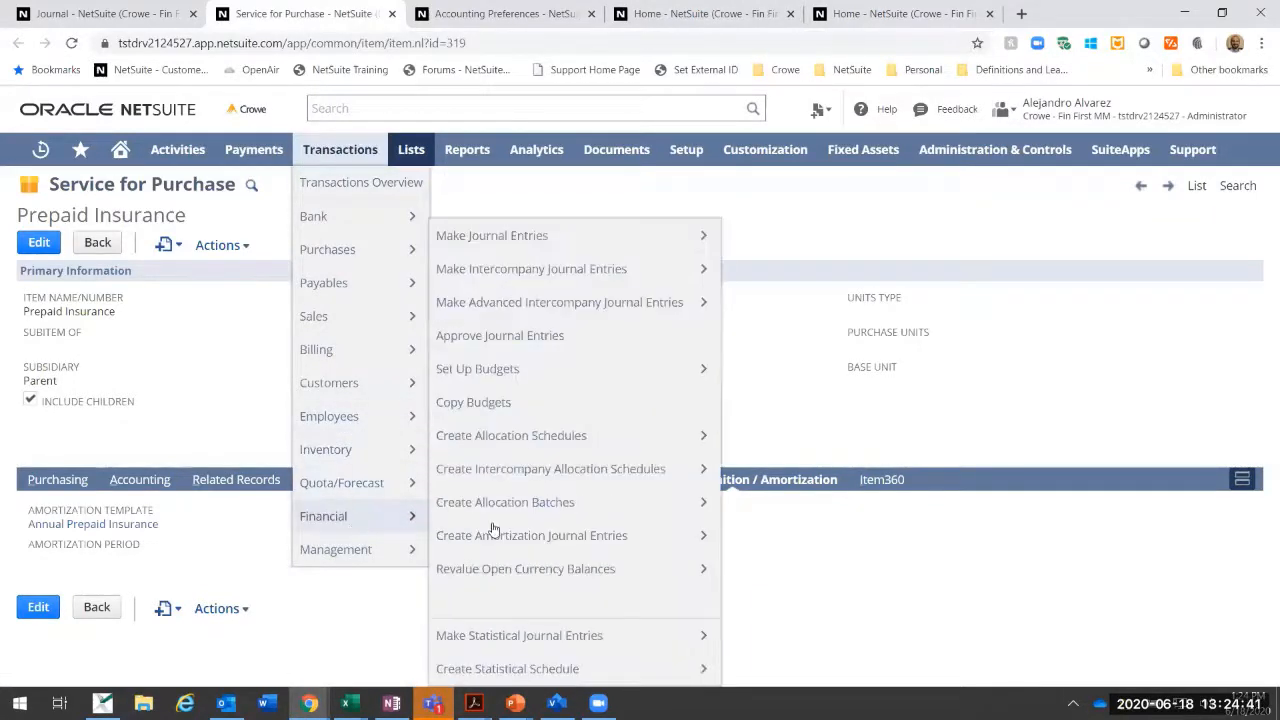
{"action": "left_click", "coordinate": [723, 420]}
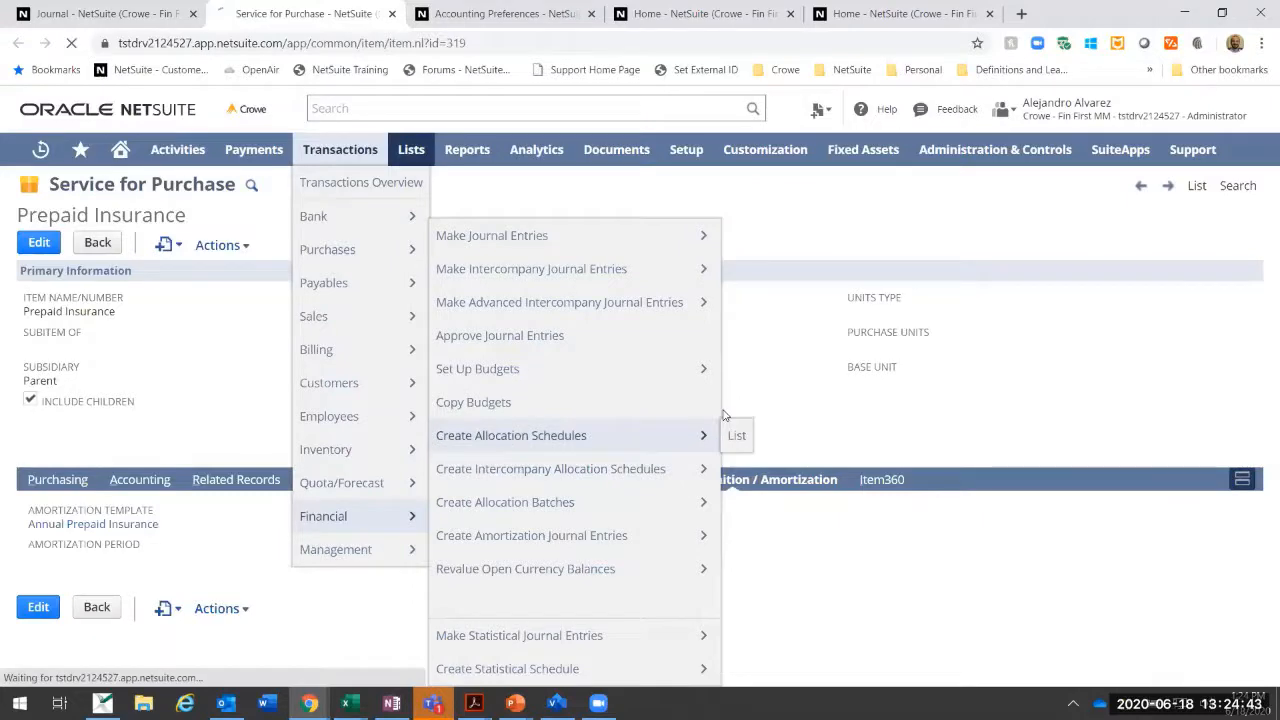
{"action": "left_click", "coordinate": [1180, 190]}
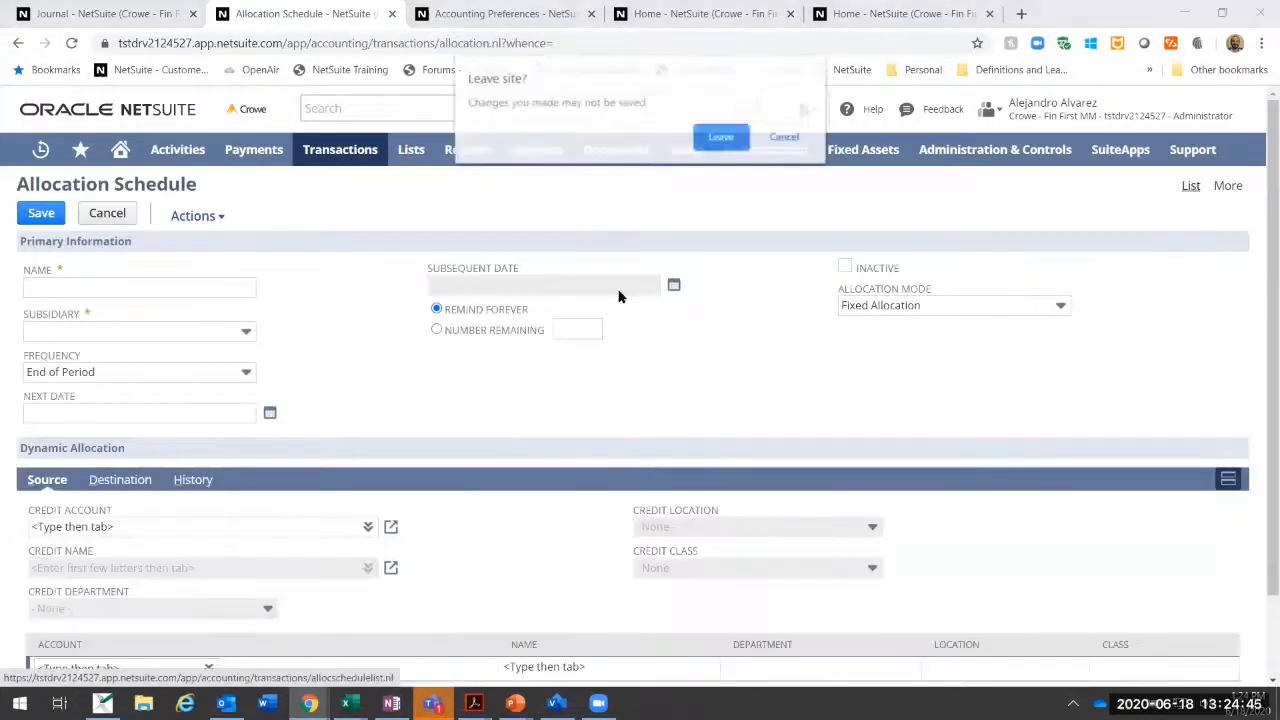
{"action": "left_click", "coordinate": [712, 142]}
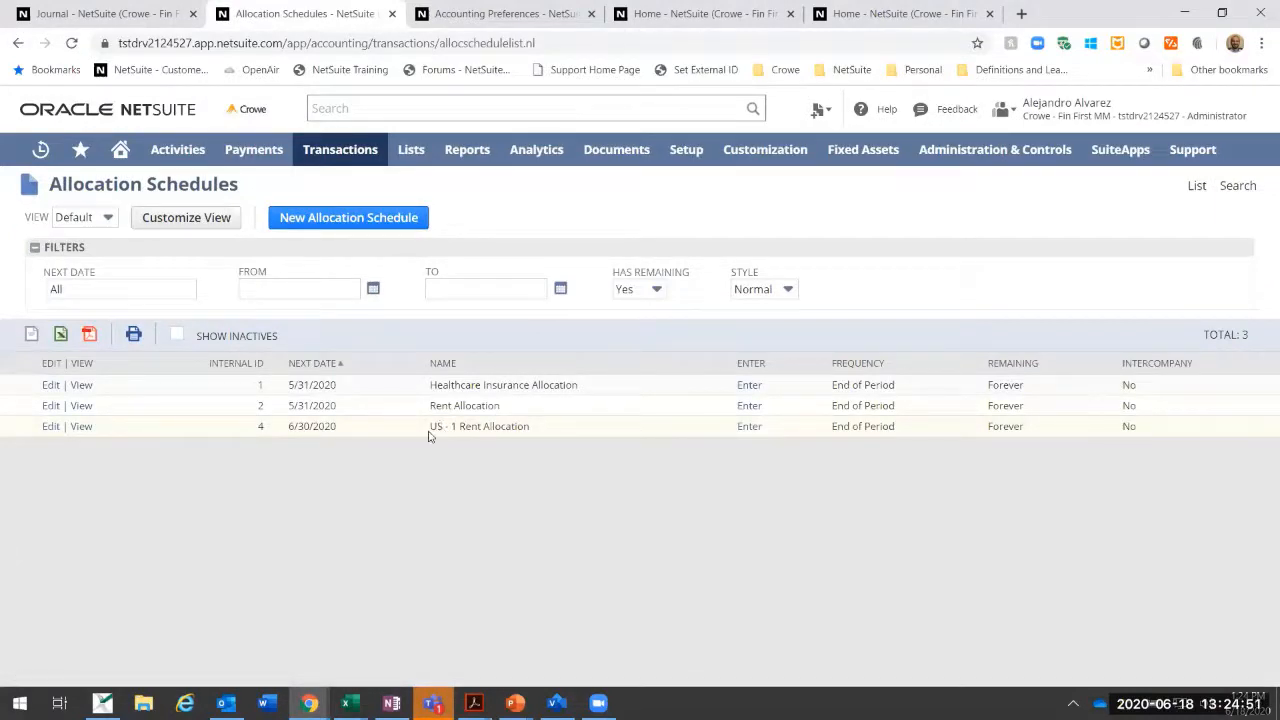
Step: View the US - 1 Rent Allocation schedule, review its source account and destination department weights, and return to the list
{"action": "left_click_drag", "start_coordinate": [431, 427], "coordinate": [531, 426]}
{"action": "left_click", "coordinate": [560, 451]}
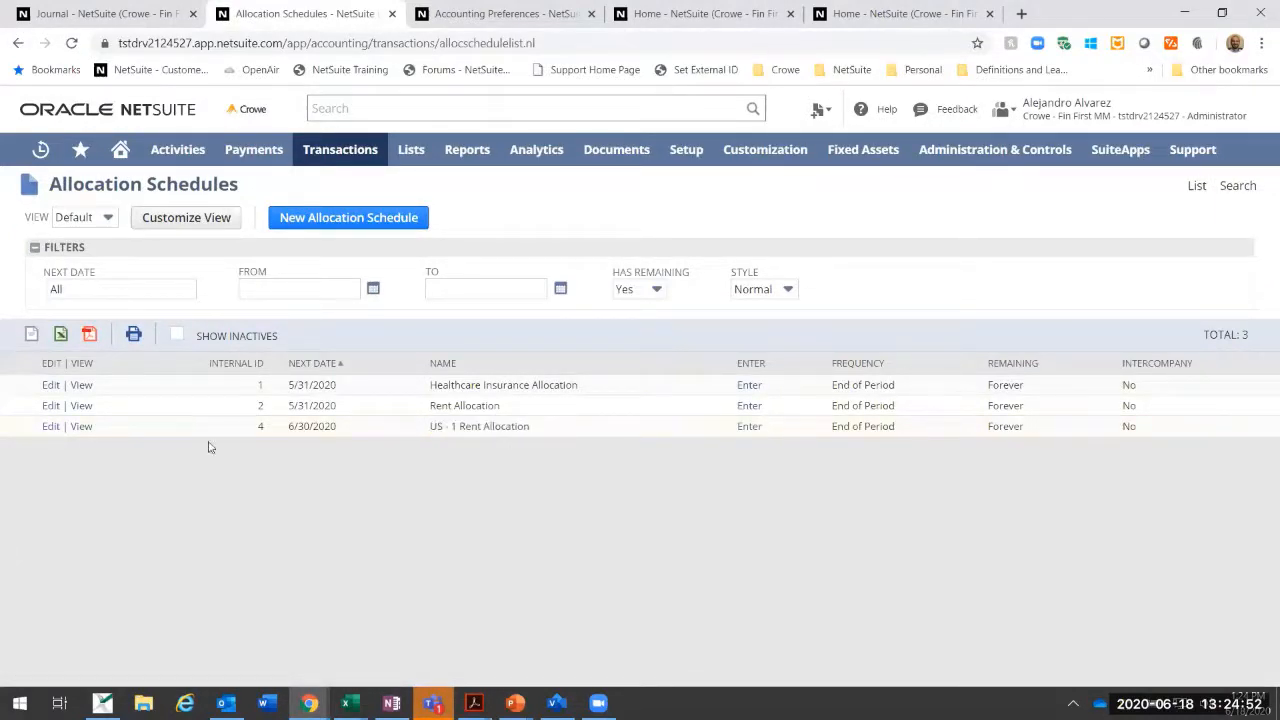
{"action": "left_click", "coordinate": [84, 428]}
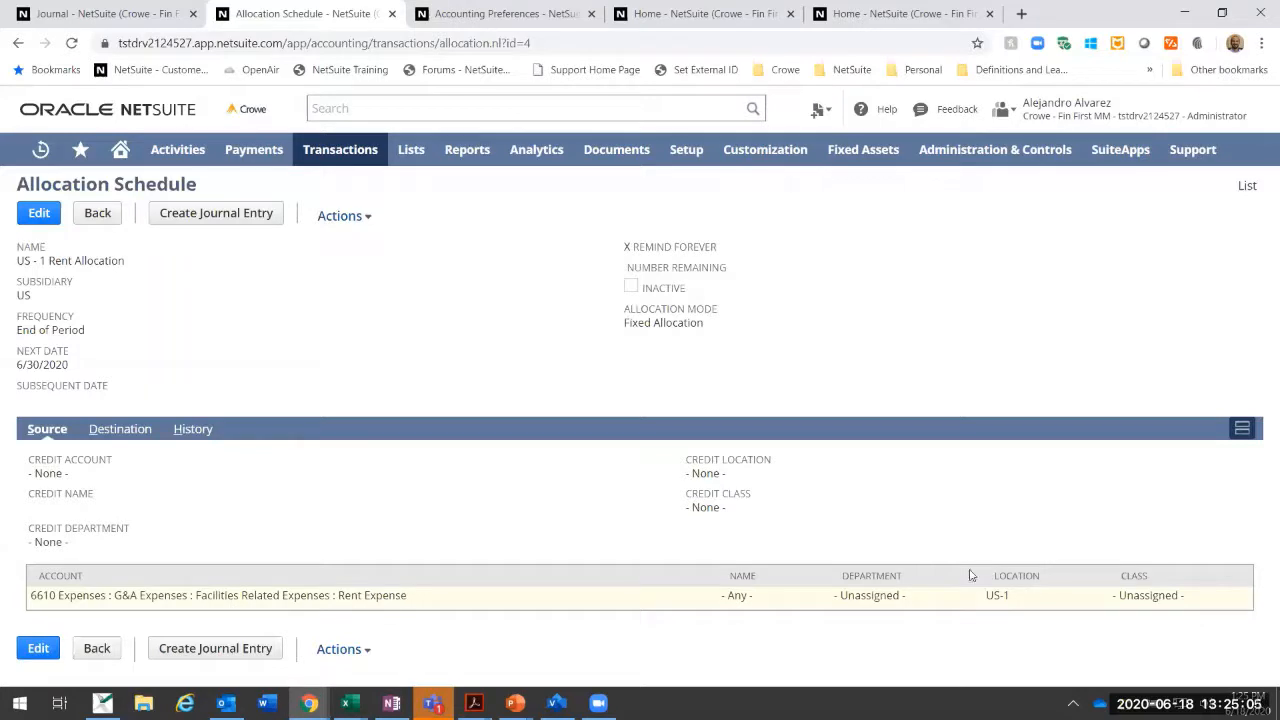
{"action": "left_click", "coordinate": [95, 429]}
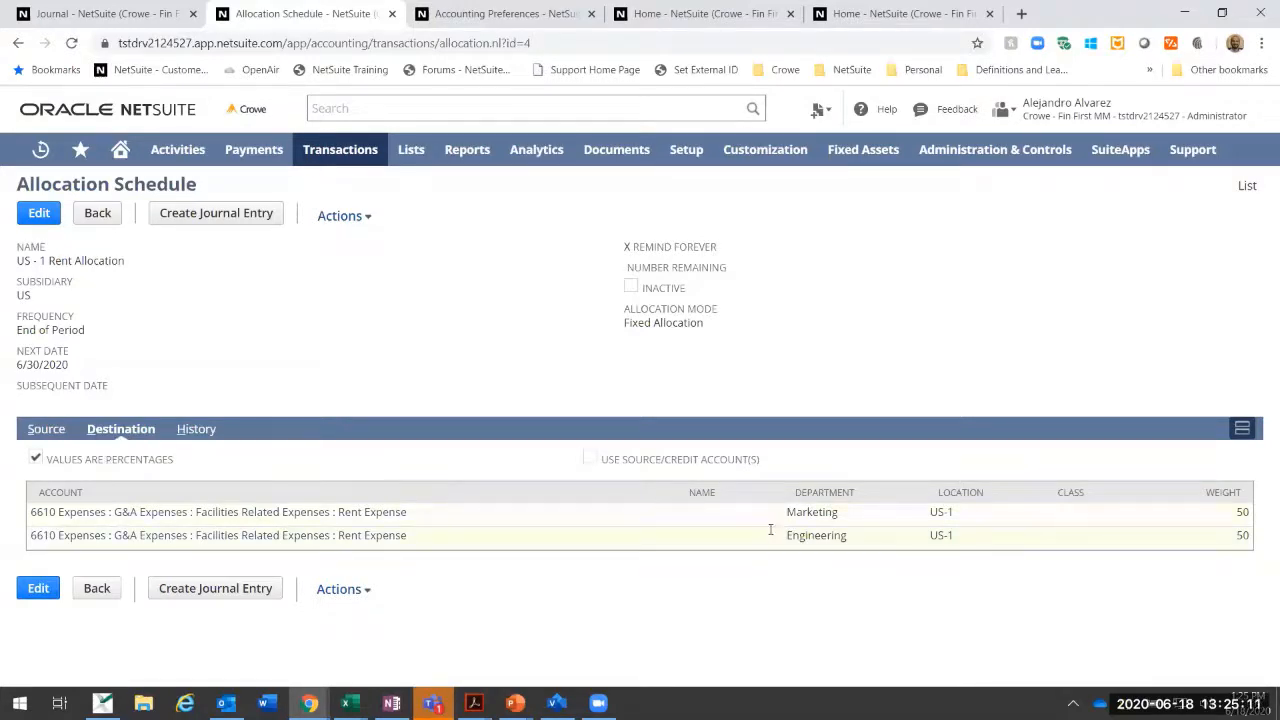
{"action": "left_click", "coordinate": [19, 43]}
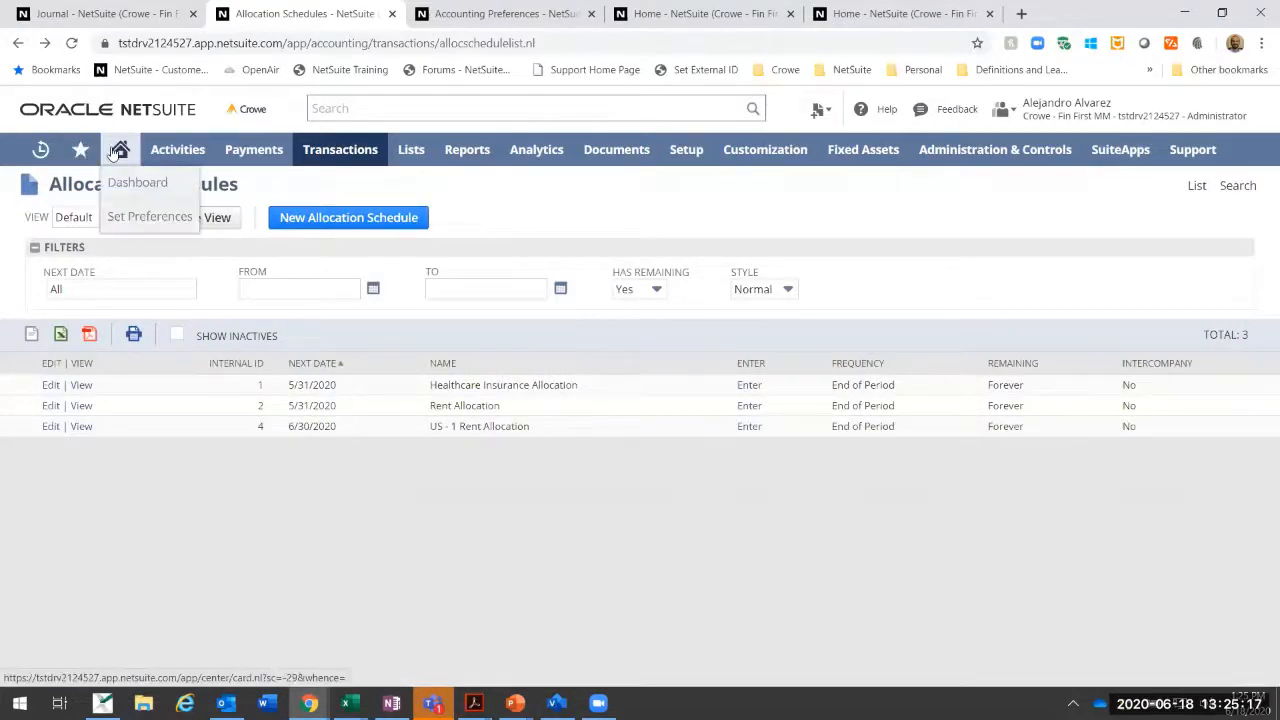
Step: From the dashboard's allocation schedules due reminder, open the Rent Allocation schedule and create its journal entry
{"action": "mouse_move", "coordinate": [120, 152]}
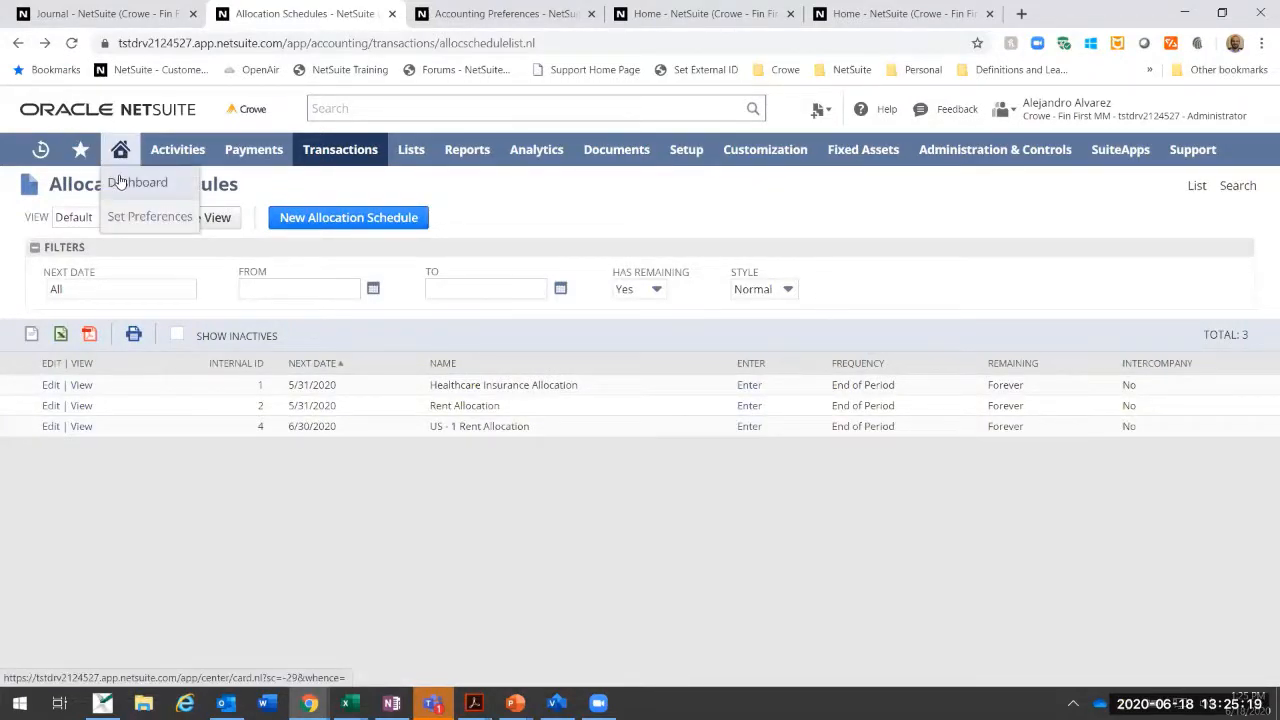
{"action": "left_click", "coordinate": [137, 183]}
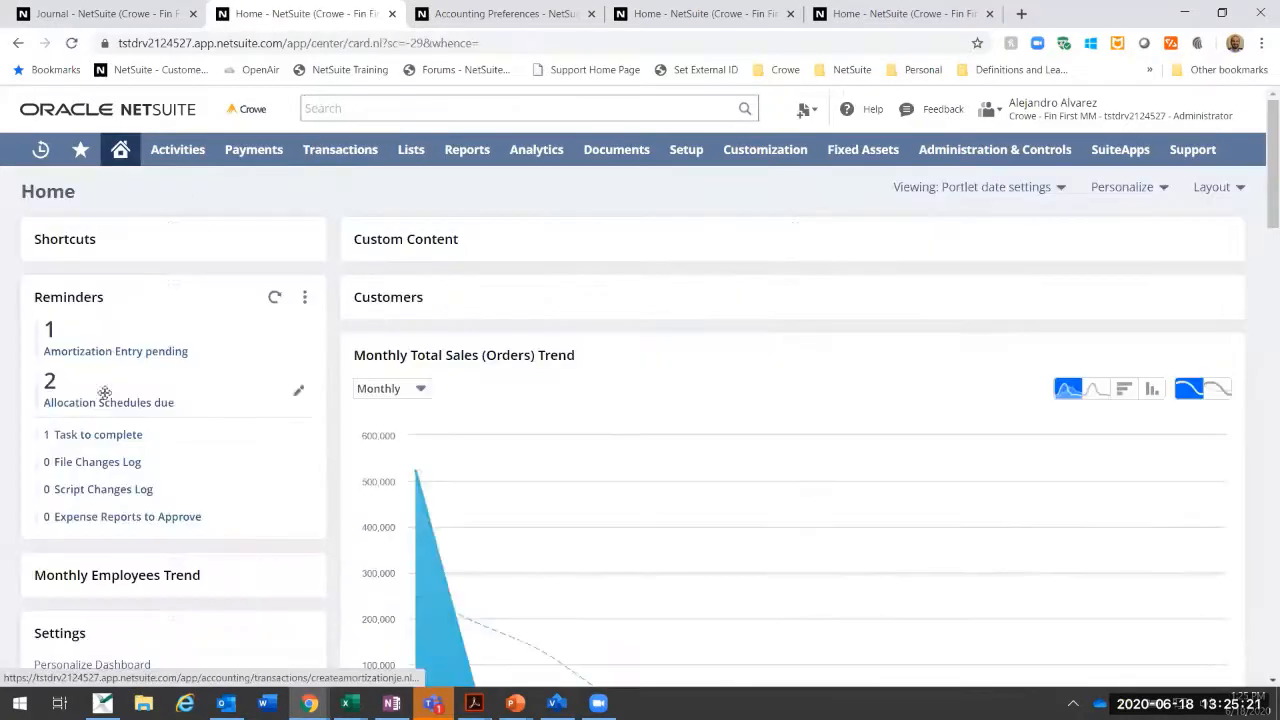
{"action": "left_click", "coordinate": [105, 403]}
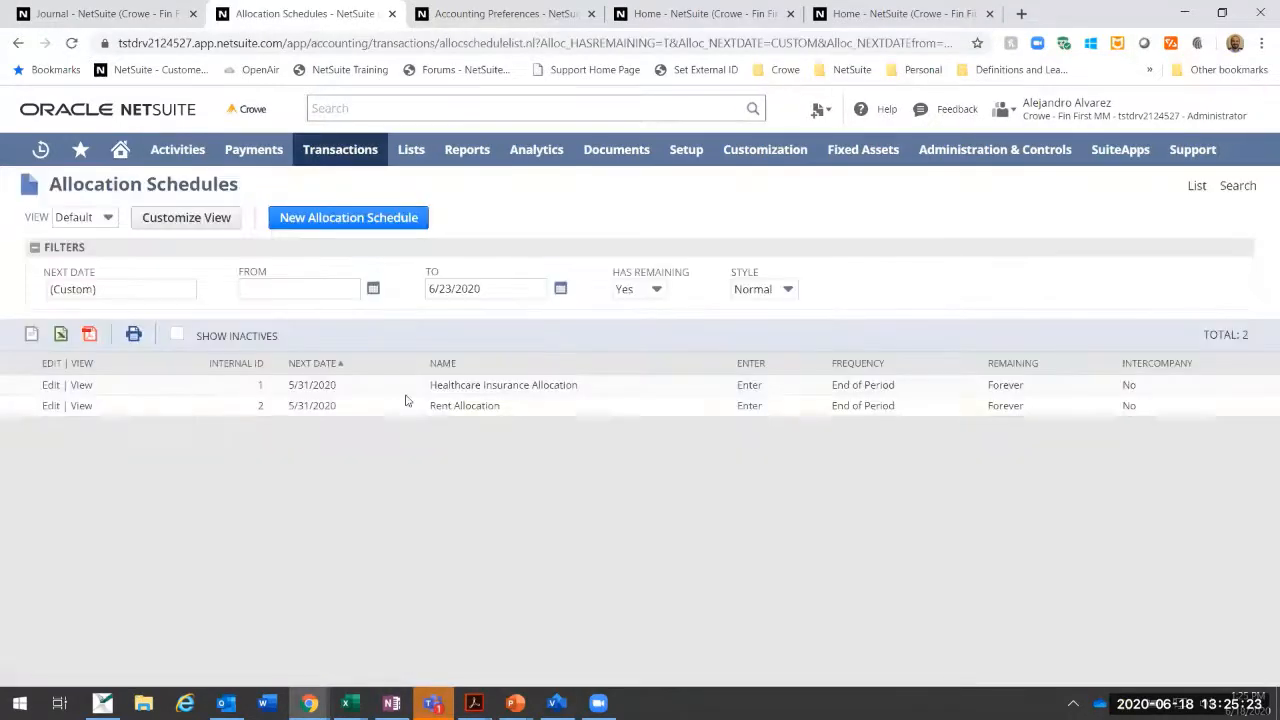
{"action": "left_click", "coordinate": [86, 408]}
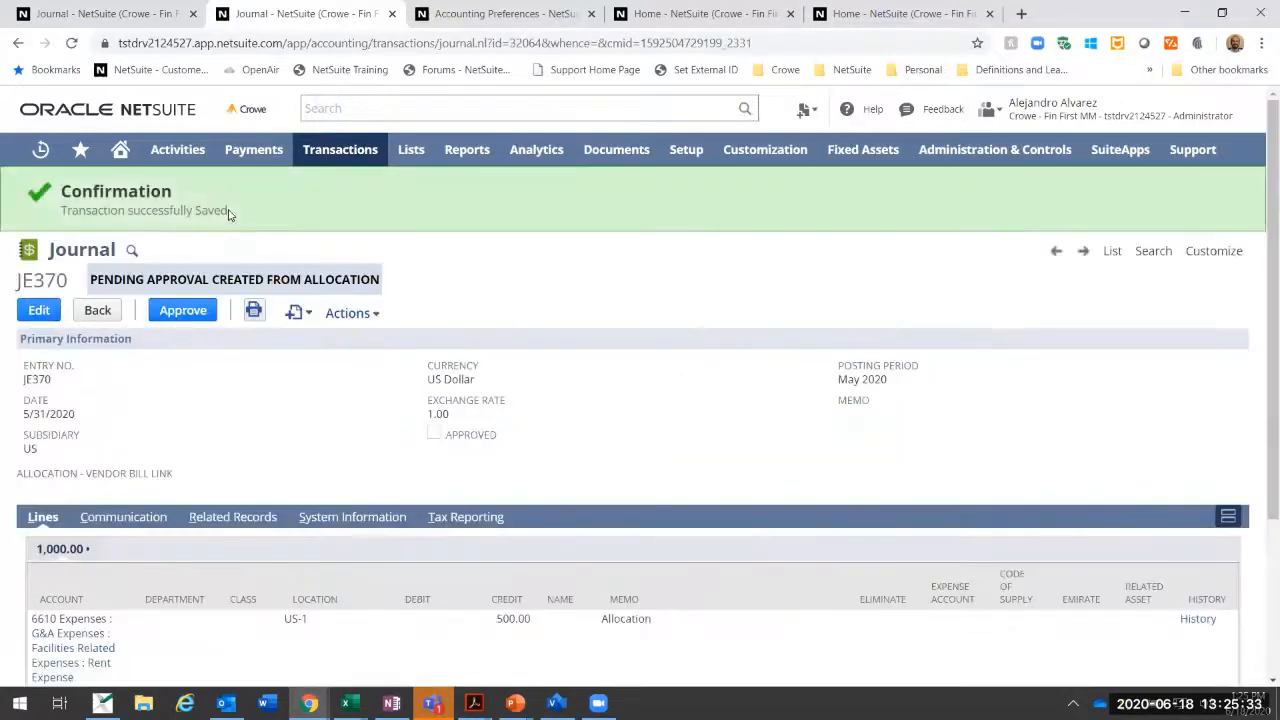
Step: Review the debit and credit lines of the pending rent allocation journal and approve it
{"action": "scroll", "coordinate": [434, 440], "scroll_direction": "down", "scroll_amount": 3}
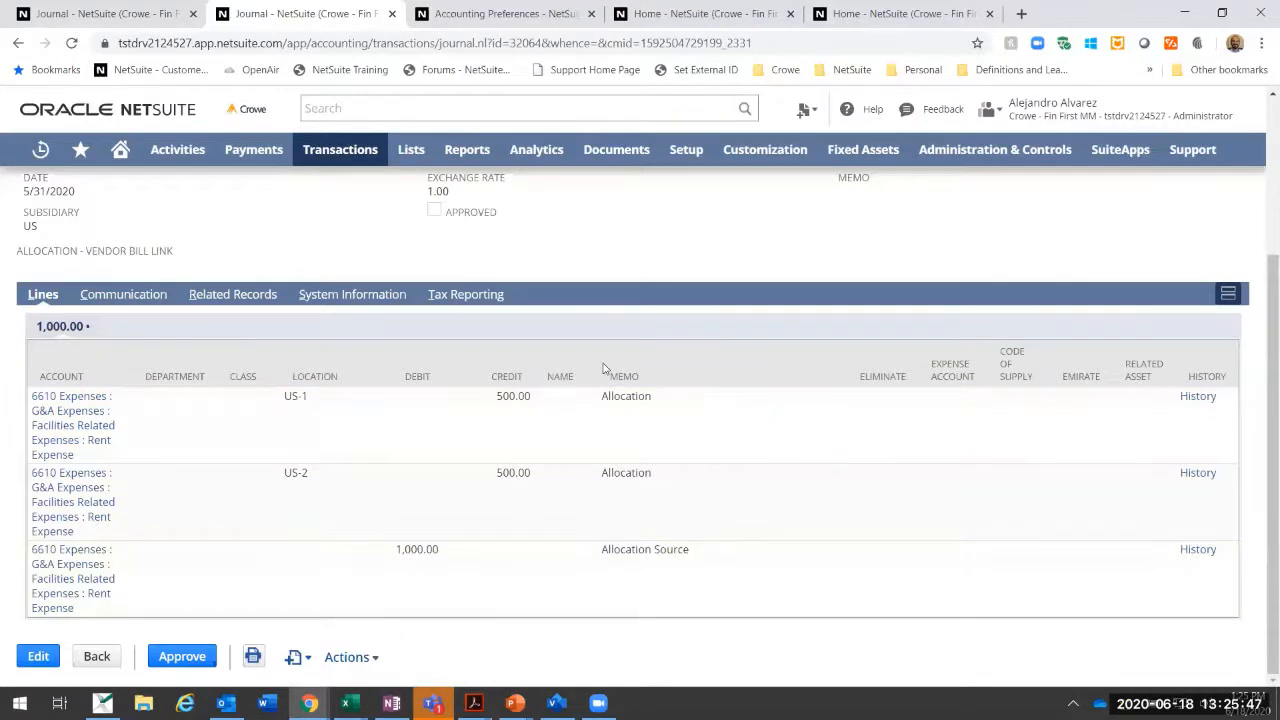
{"action": "scroll", "coordinate": [378, 283], "scroll_direction": "up", "scroll_amount": 3}
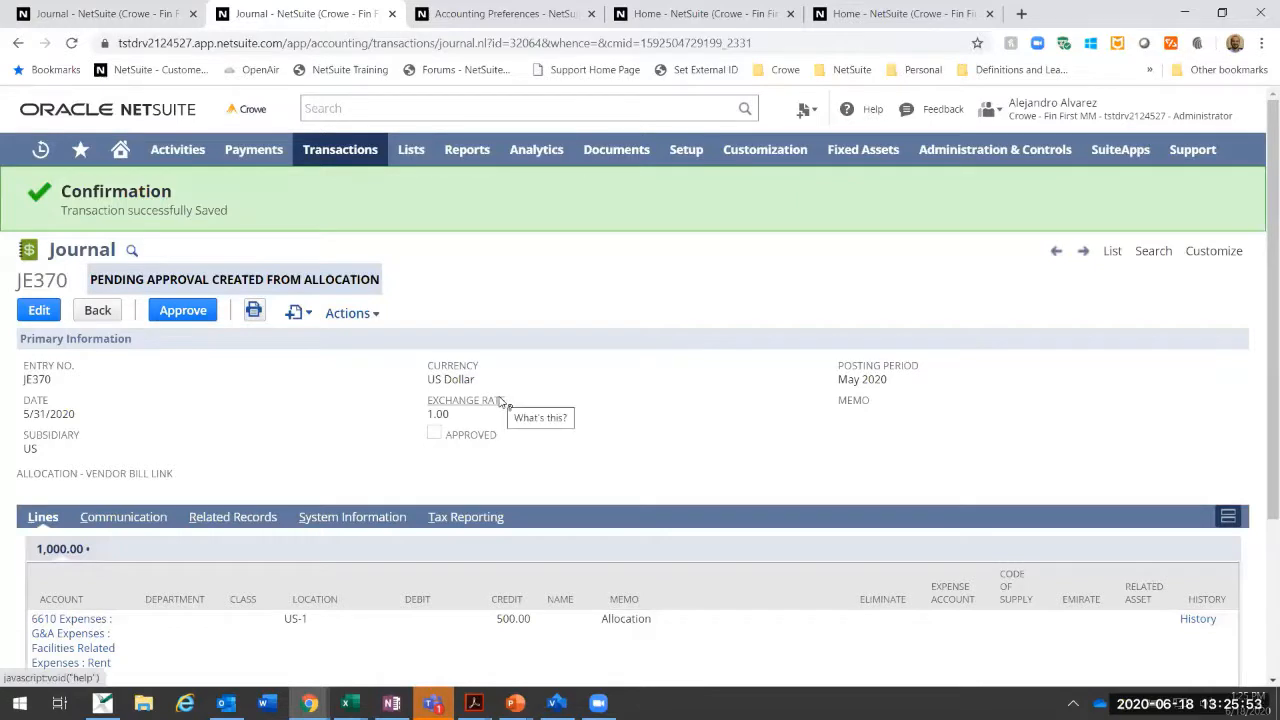
{"action": "left_click", "coordinate": [198, 311]}
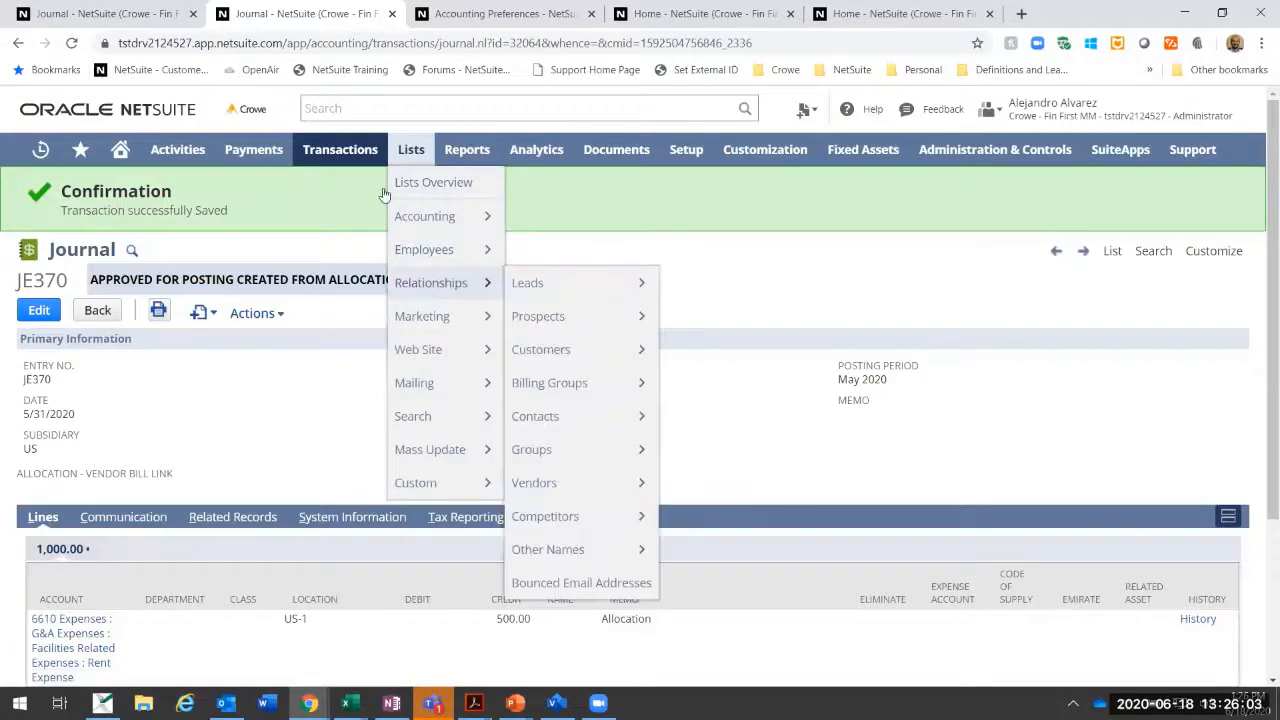
Step: Go from the approved journal back to the full allocation schedules list, leaving the blank schedule form unsaved
{"action": "mouse_move", "coordinate": [233, 157]}
{"action": "mouse_move", "coordinate": [318, 156]}
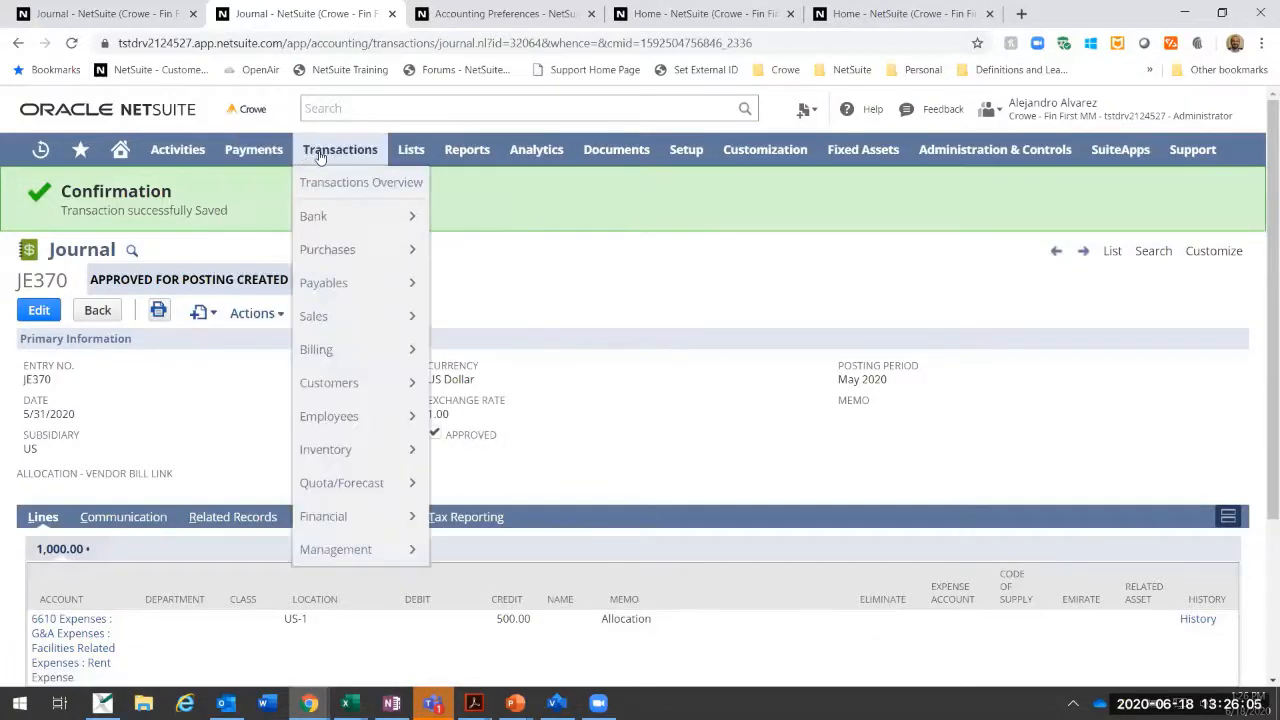
{"action": "mouse_move", "coordinate": [317, 426]}
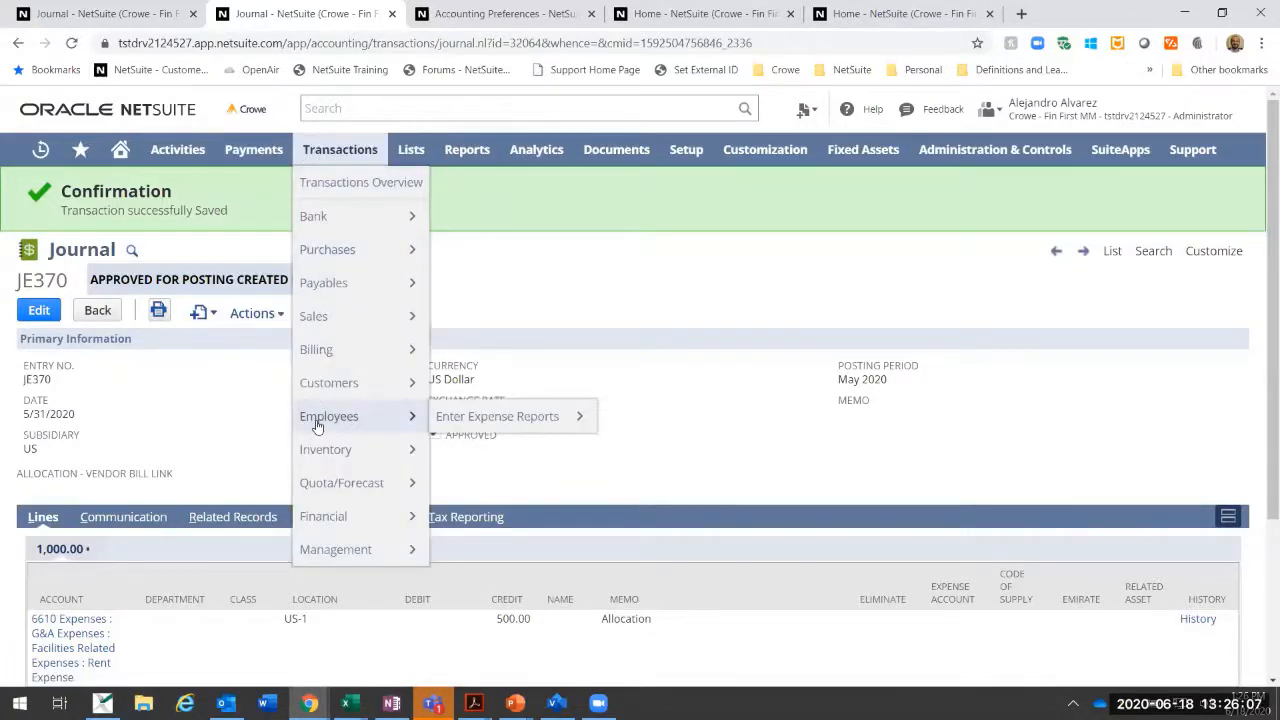
{"action": "mouse_move", "coordinate": [410, 516]}
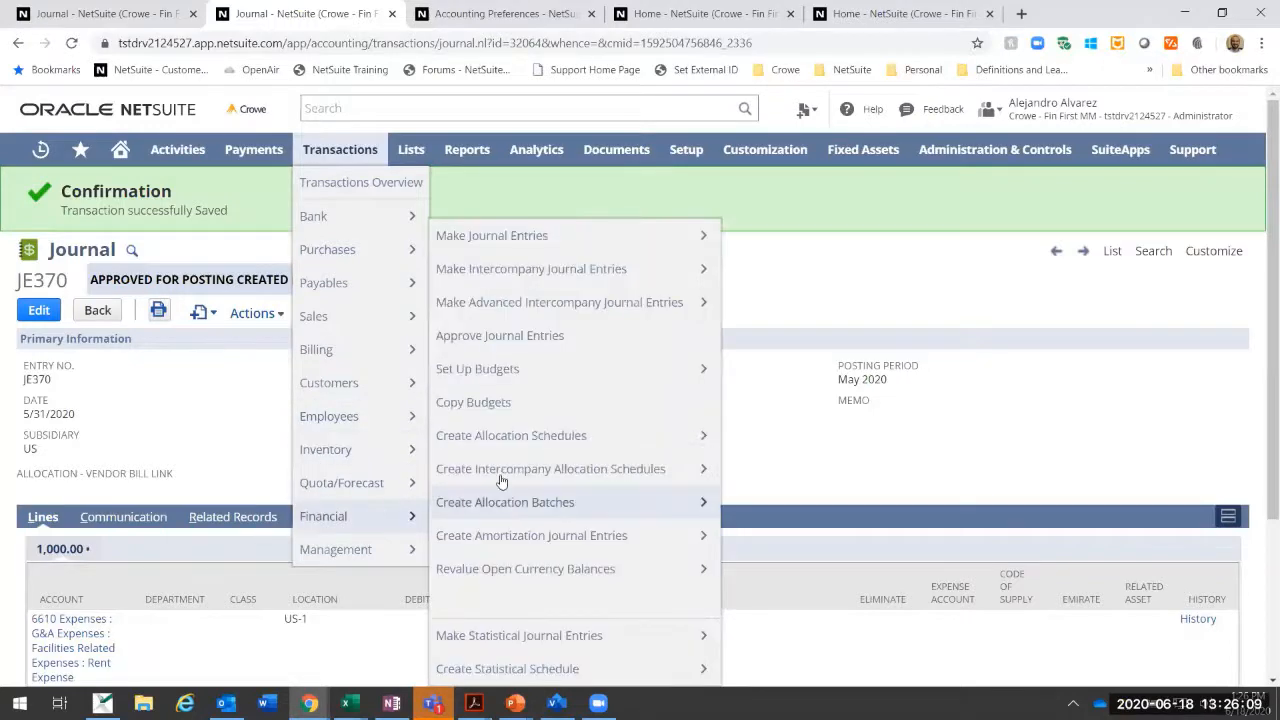
{"action": "mouse_move", "coordinate": [497, 440]}
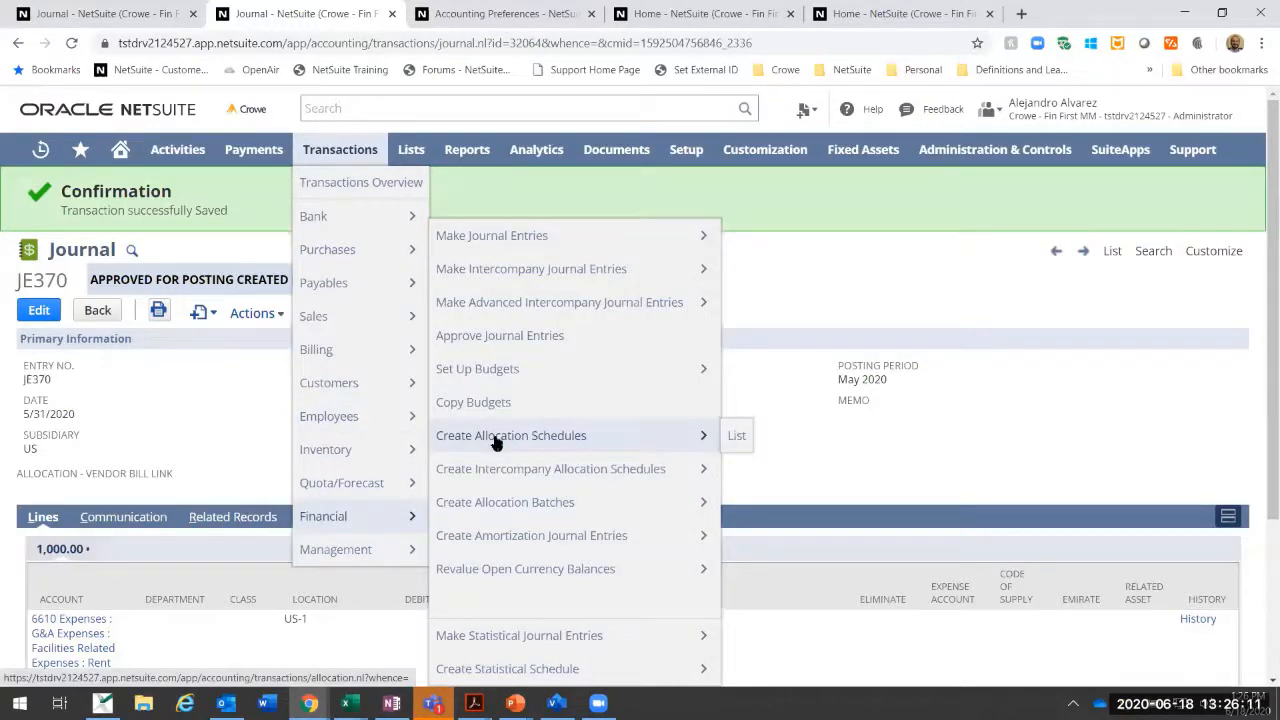
{"action": "left_click", "coordinate": [497, 440]}
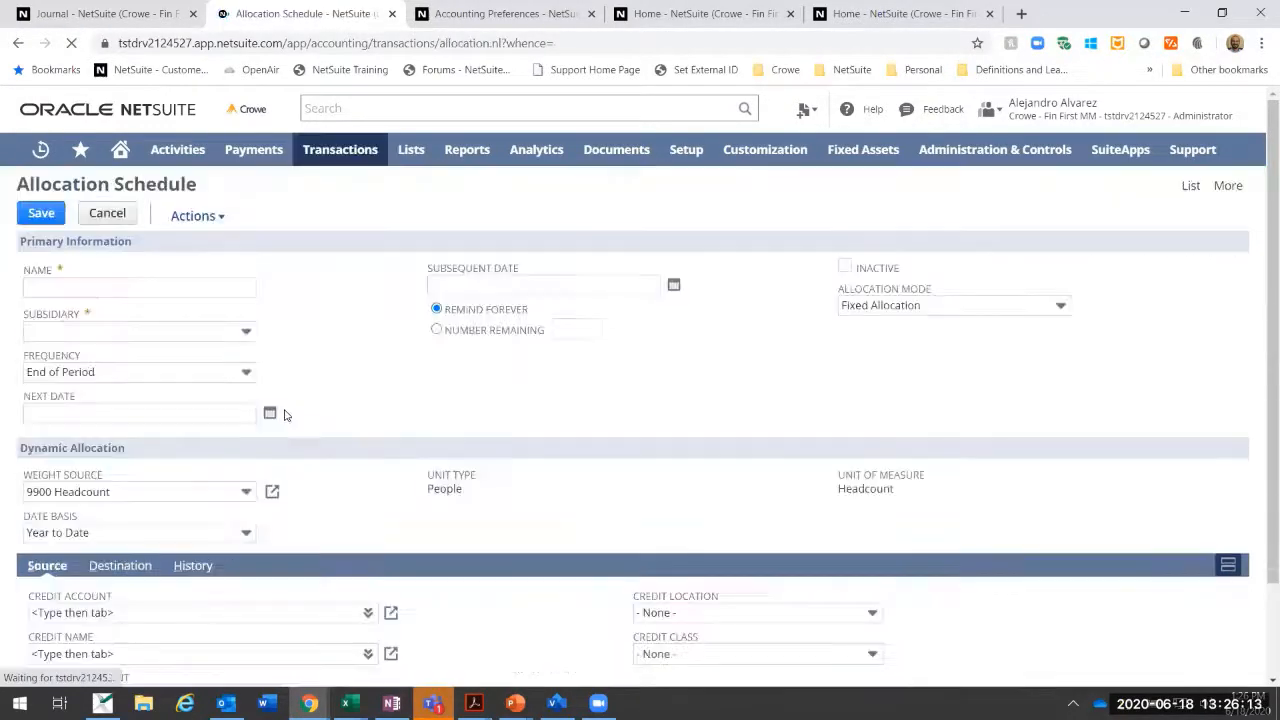
{"action": "left_click", "coordinate": [1189, 186]}
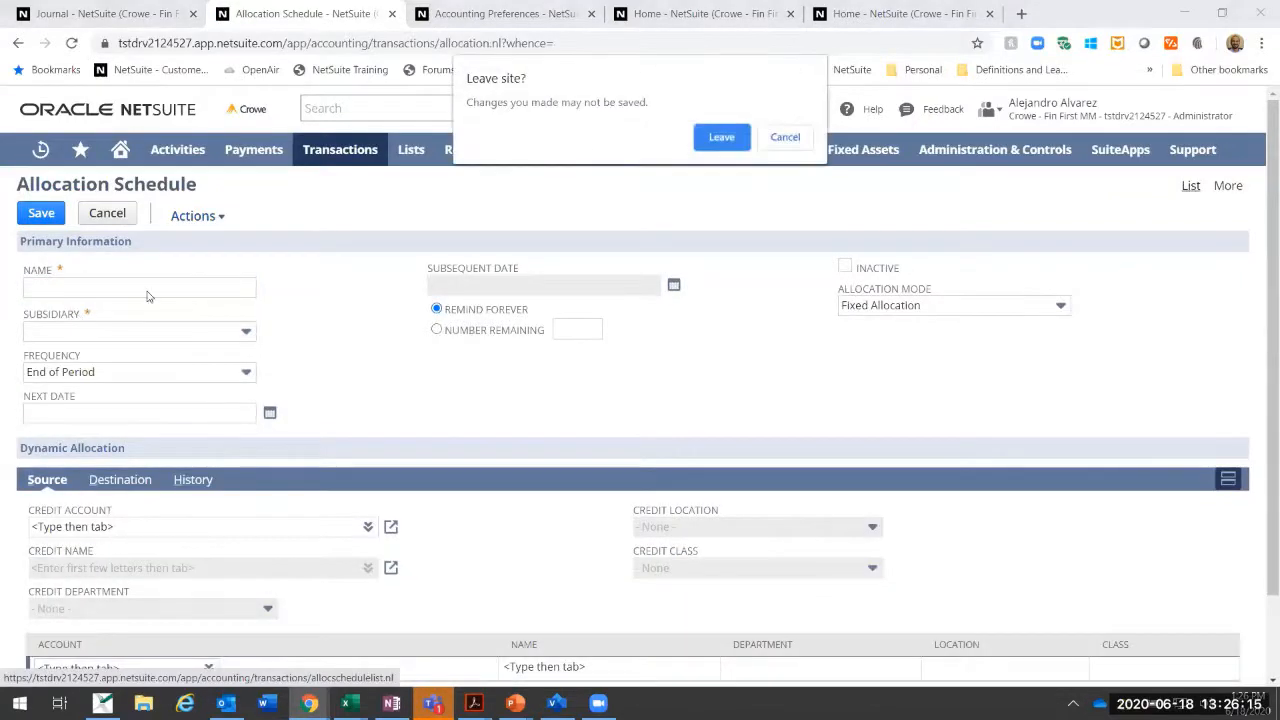
{"action": "key", "text": "Return"}
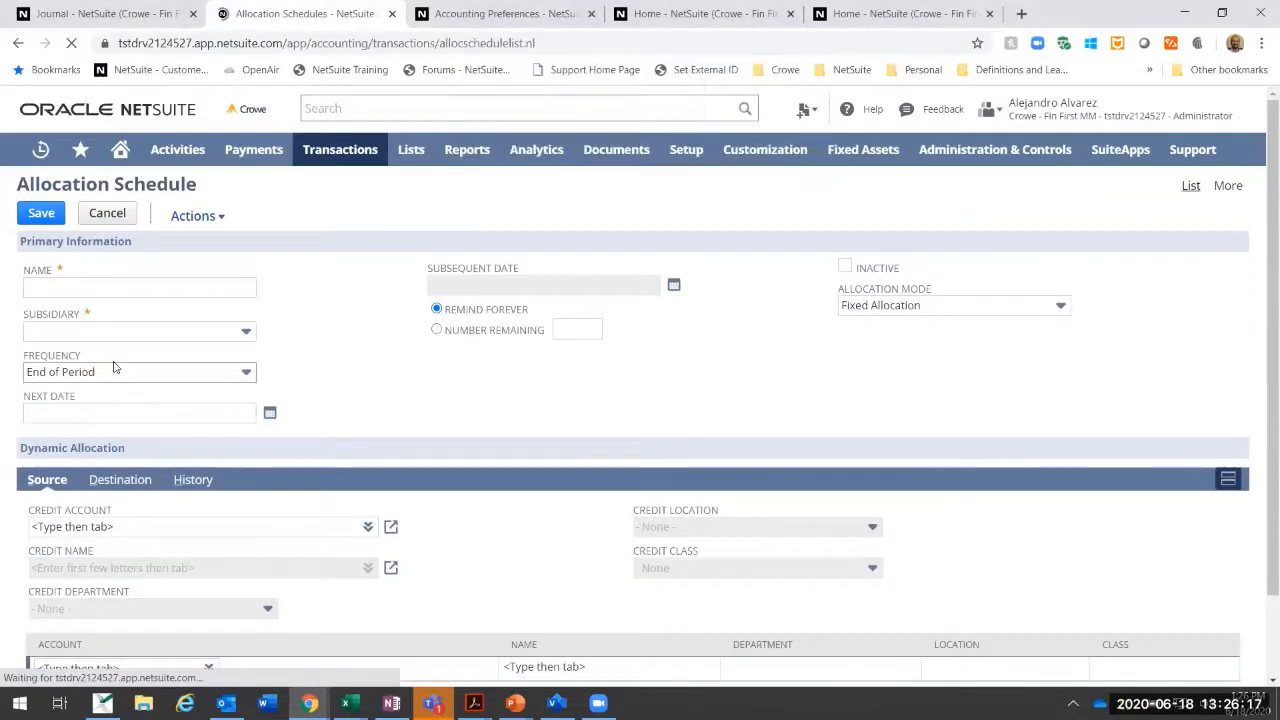
Step: Try to create the journal entry from the US - 1 Rent Allocation schedule and highlight the notice text
{"action": "left_click", "coordinate": [83, 437]}
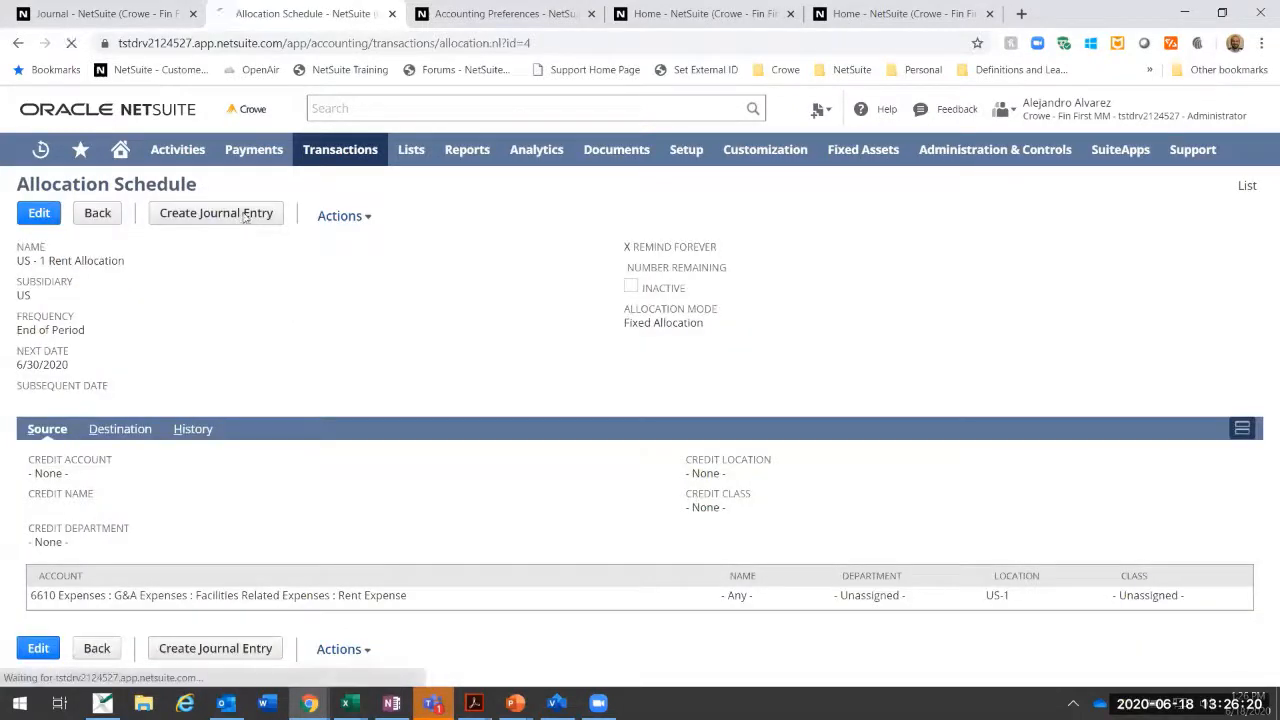
{"action": "left_click", "coordinate": [244, 217]}
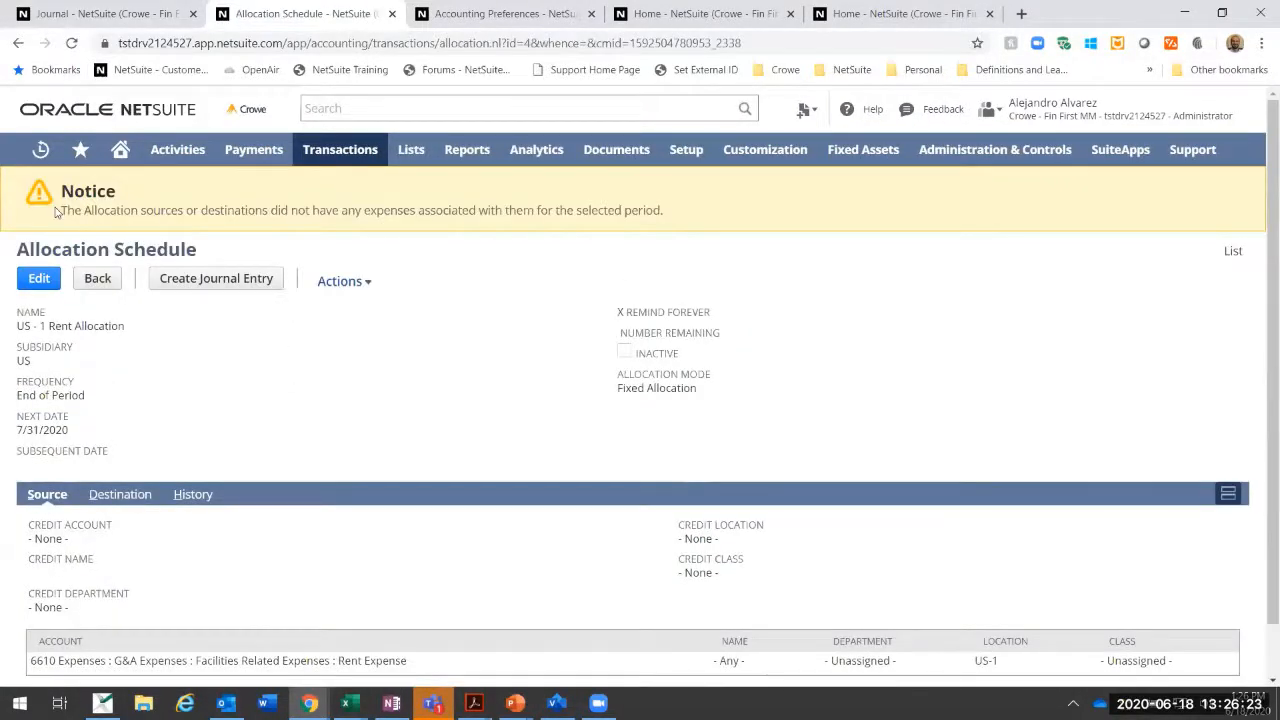
{"action": "left_click_drag", "start_coordinate": [66, 210], "coordinate": [714, 214]}
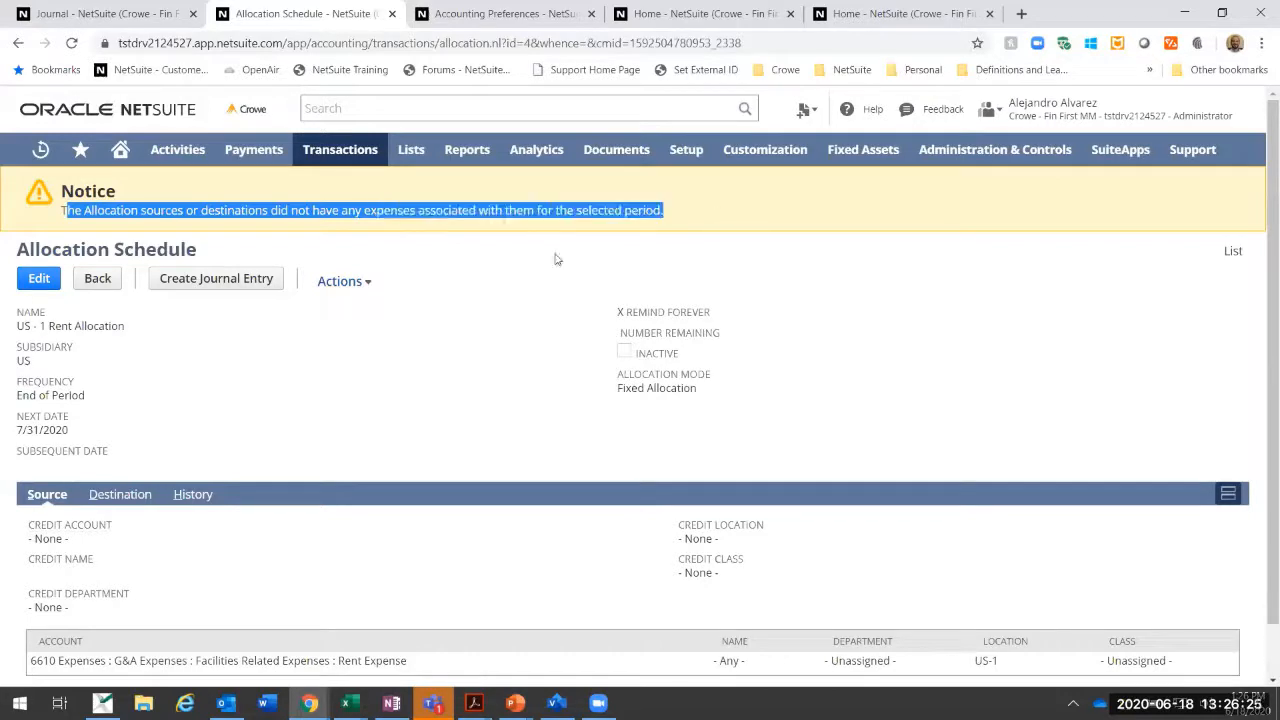
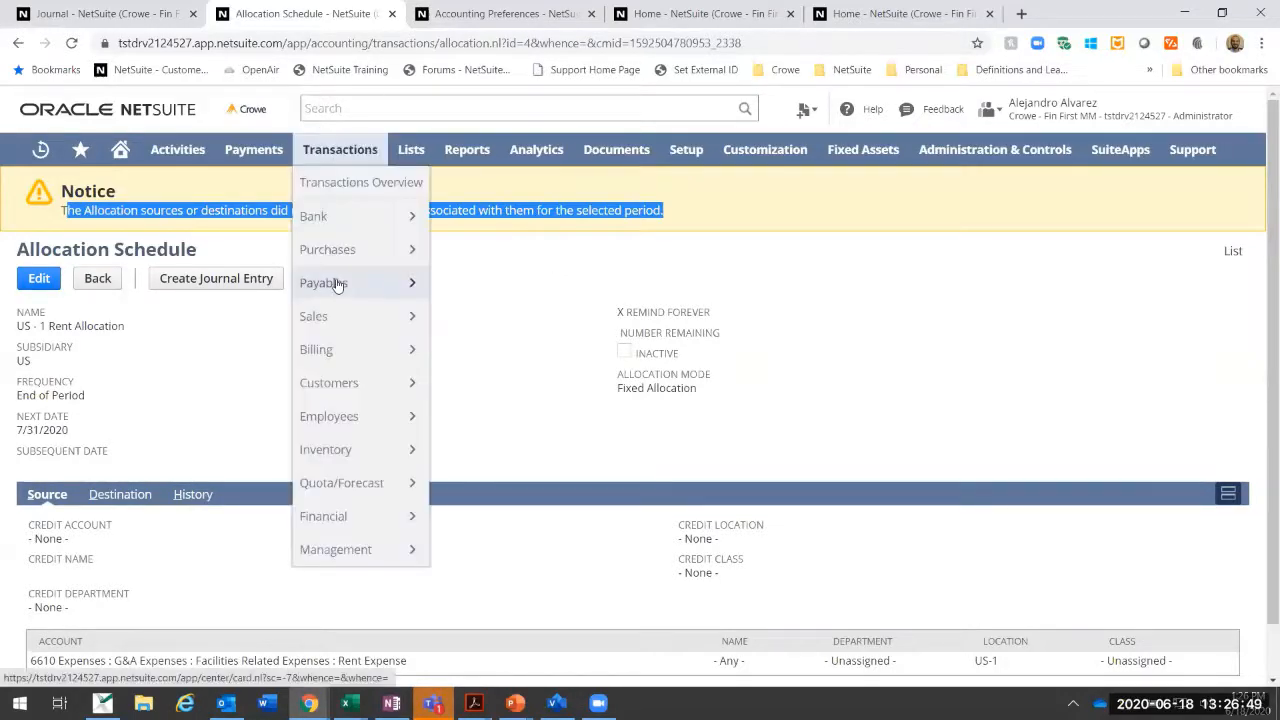
Step: Start a new vendor bill for AAA Consulting under the US subsidiary
{"action": "mouse_move", "coordinate": [338, 284]}
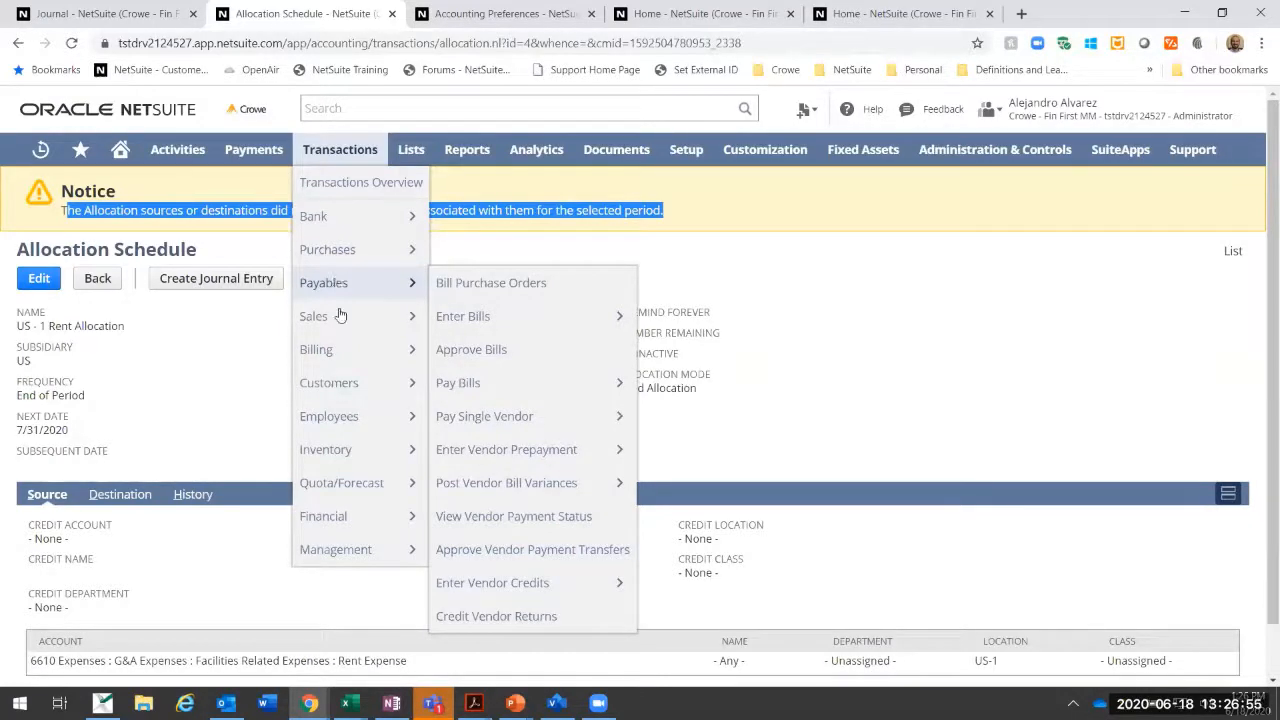
{"action": "mouse_move", "coordinate": [340, 352]}
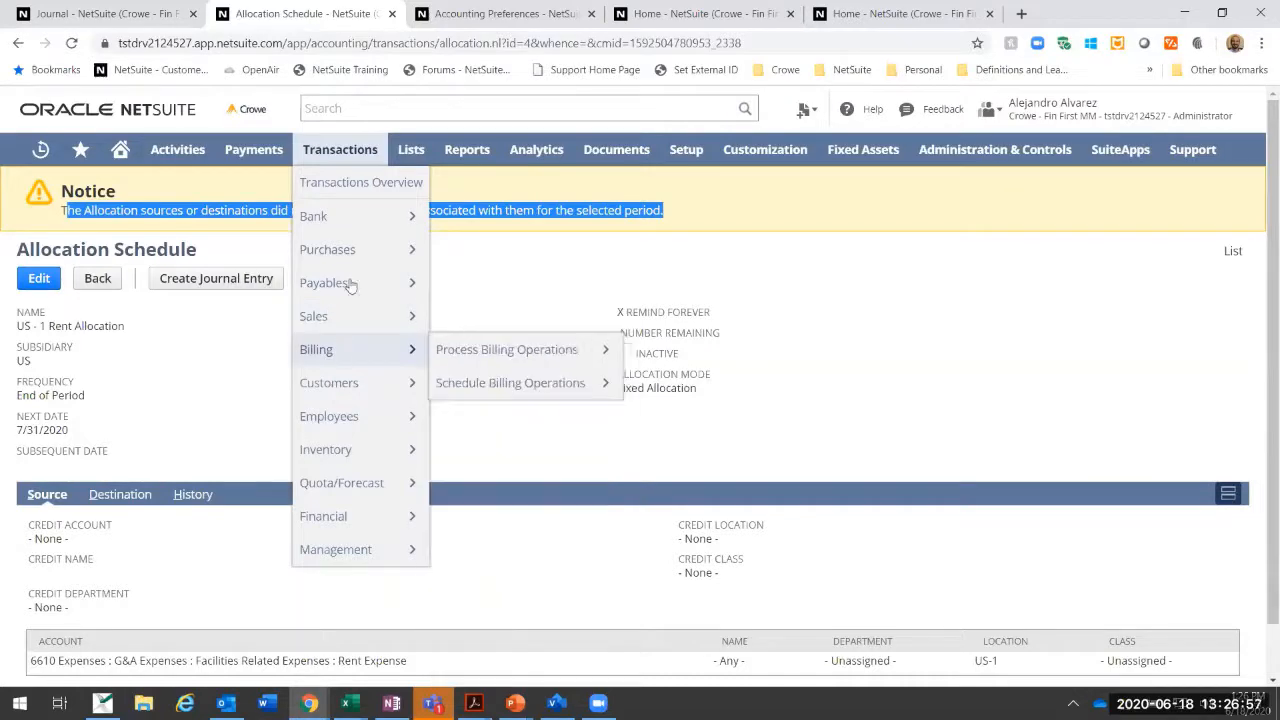
{"action": "left_click", "coordinate": [493, 318]}
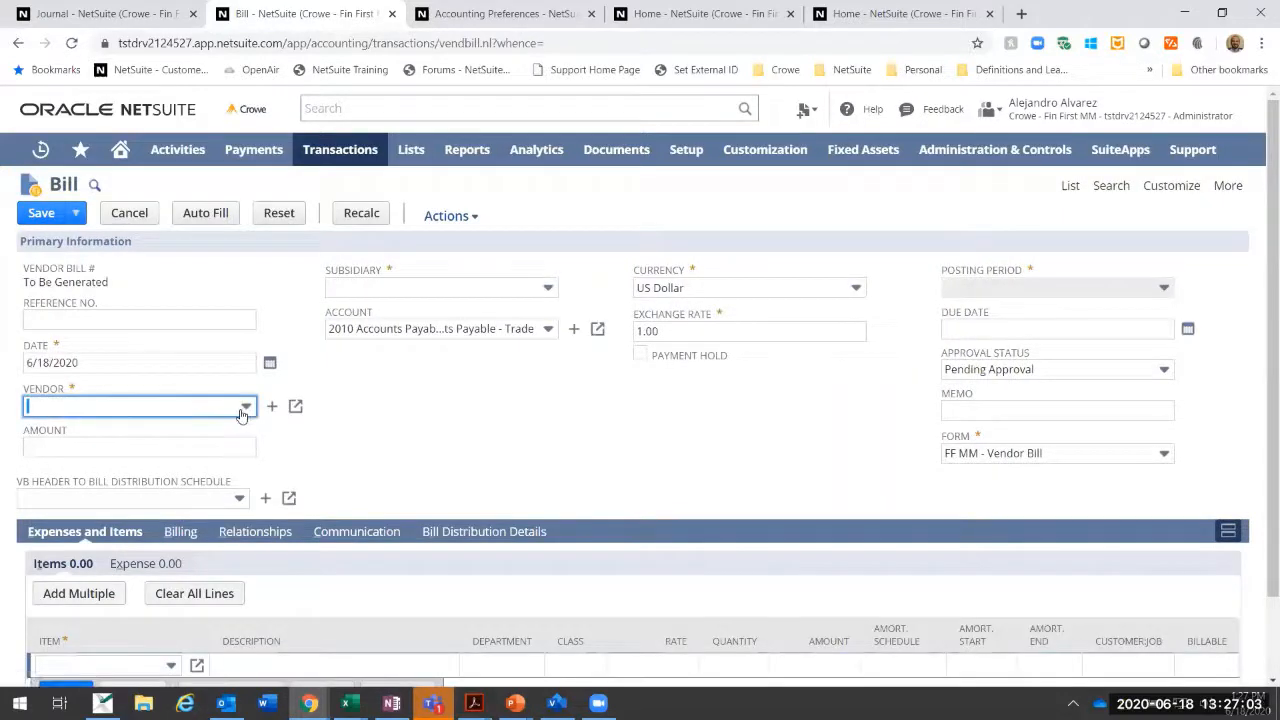
{"action": "left_click", "coordinate": [243, 408]}
{"action": "left_click", "coordinate": [176, 474]}
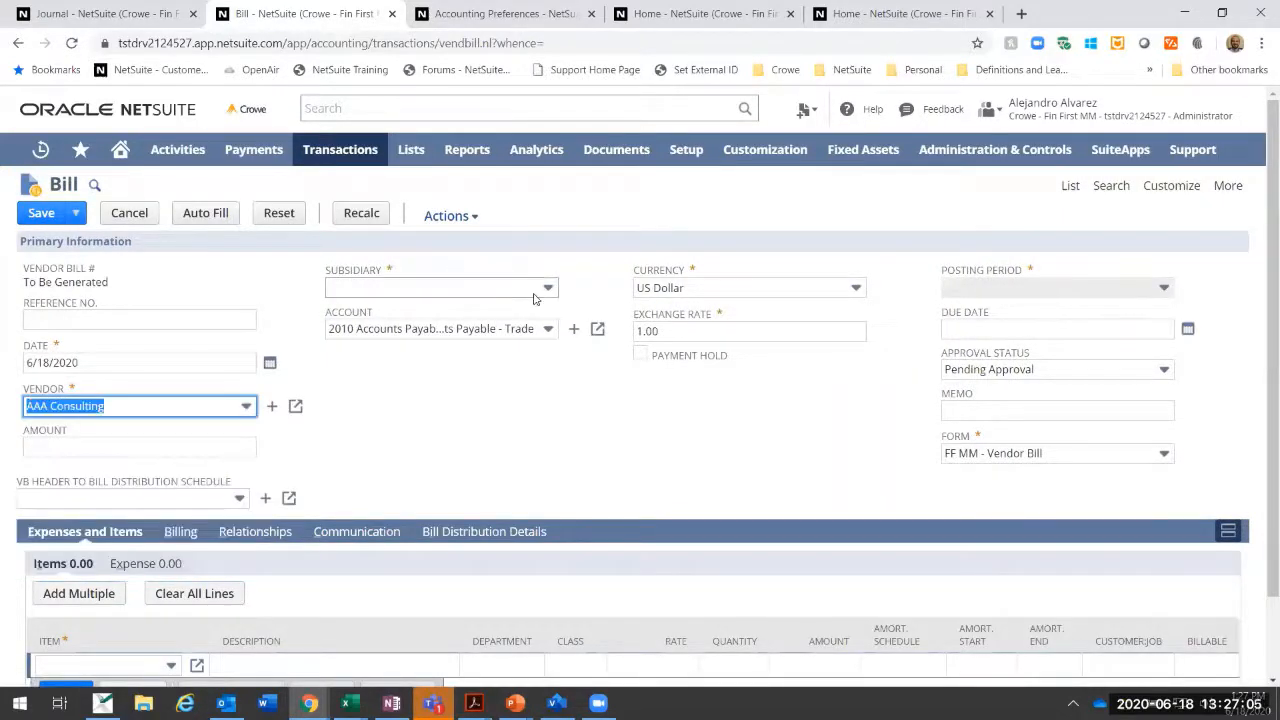
{"action": "left_click", "coordinate": [533, 290]}
{"action": "left_click", "coordinate": [428, 357]}
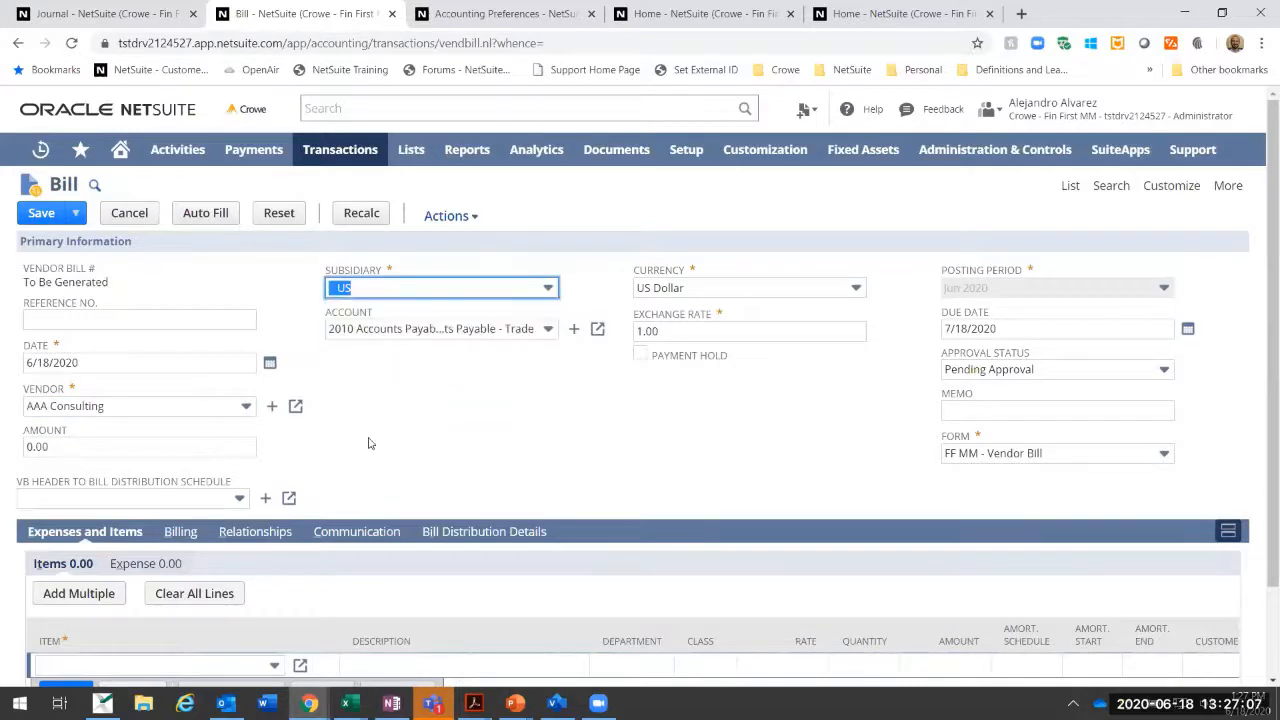
Step: Try to find the rent expense account for the bill's expense line by browsing the full account list
{"action": "scroll", "coordinate": [207, 553], "scroll_direction": "down", "scroll_amount": 2}
{"action": "left_click", "coordinate": [160, 456]}
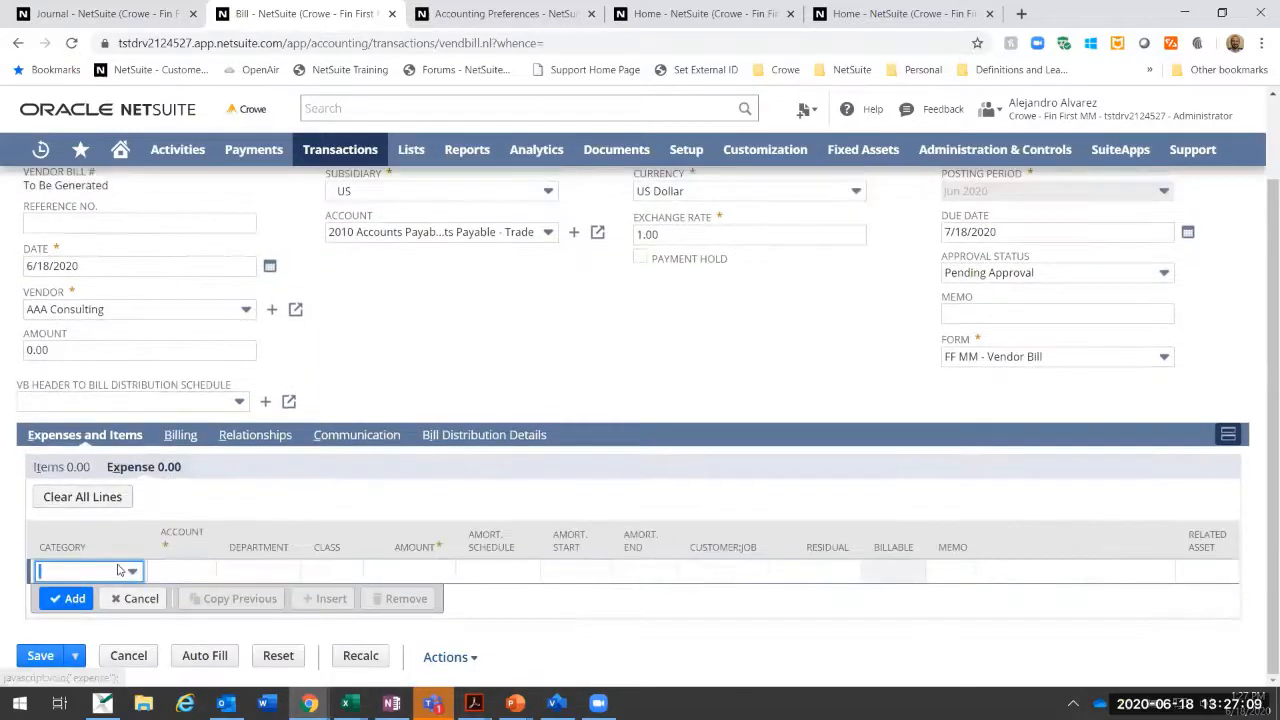
{"action": "left_click", "coordinate": [184, 577]}
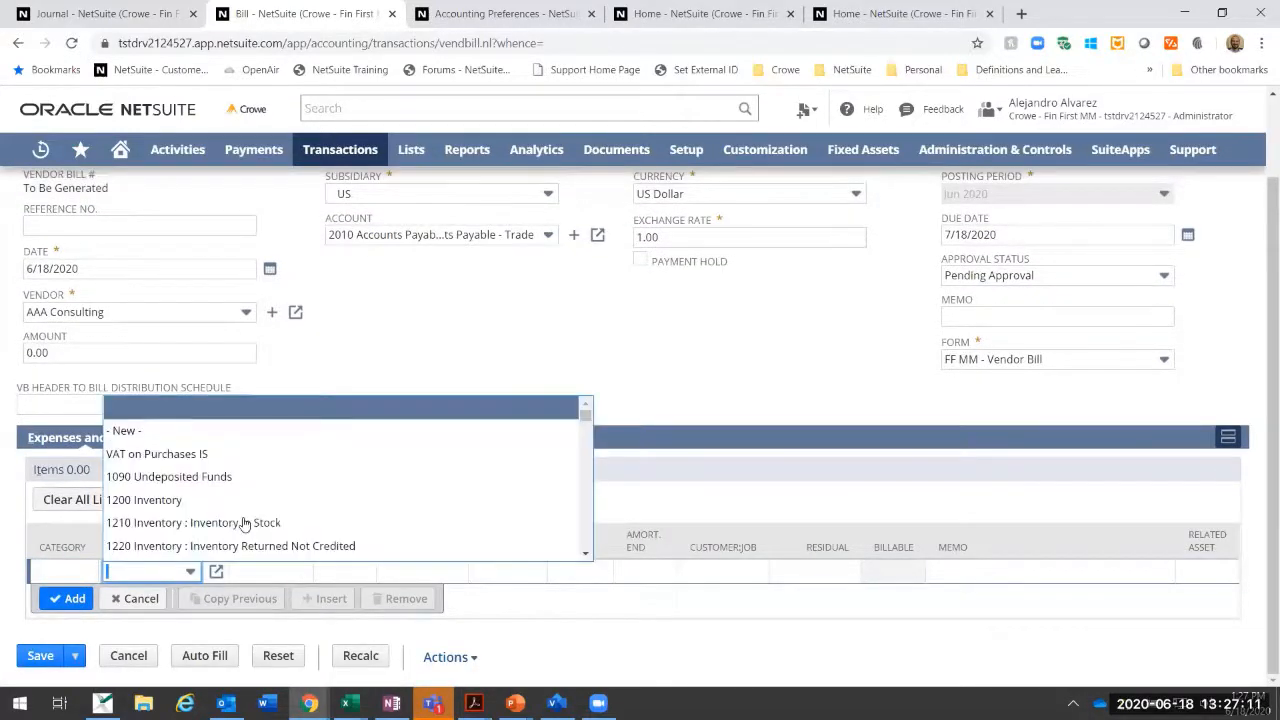
{"action": "scroll", "coordinate": [245, 525], "scroll_direction": "down", "scroll_amount": 5}
{"action": "scroll", "coordinate": [245, 525], "scroll_direction": "down", "scroll_amount": 8}
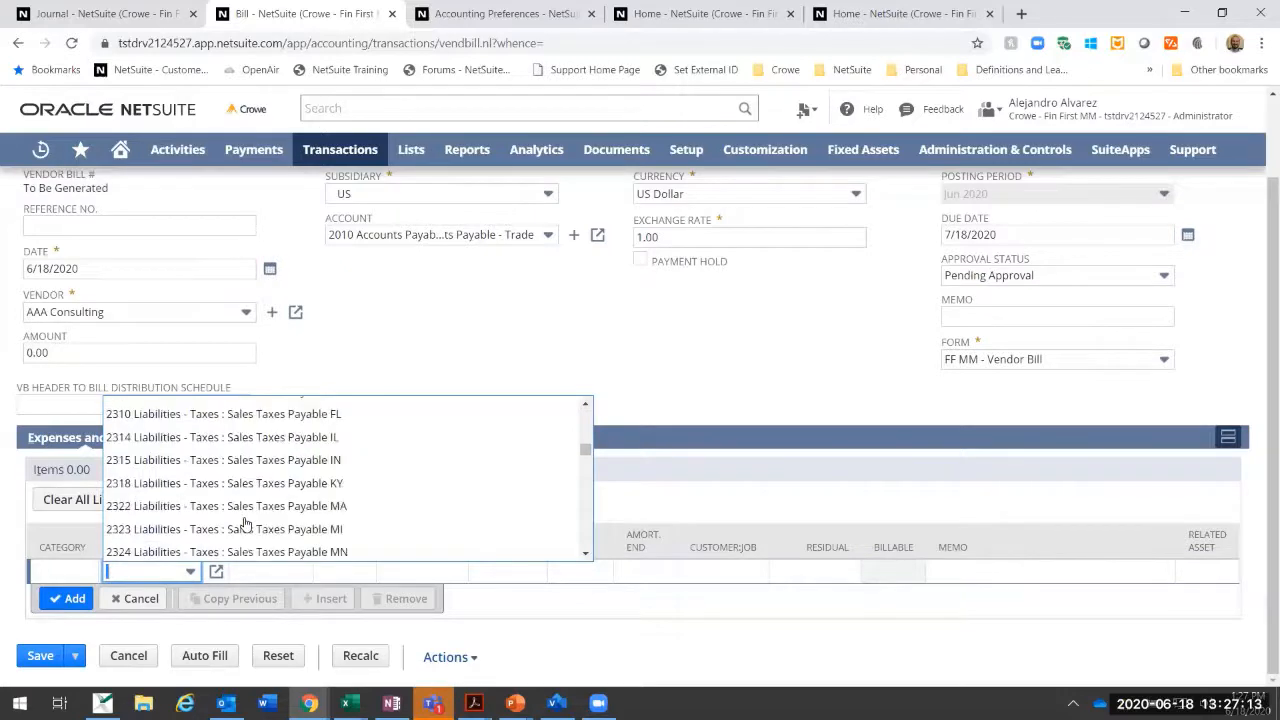
{"action": "scroll", "coordinate": [245, 525], "scroll_direction": "down", "scroll_amount": 10}
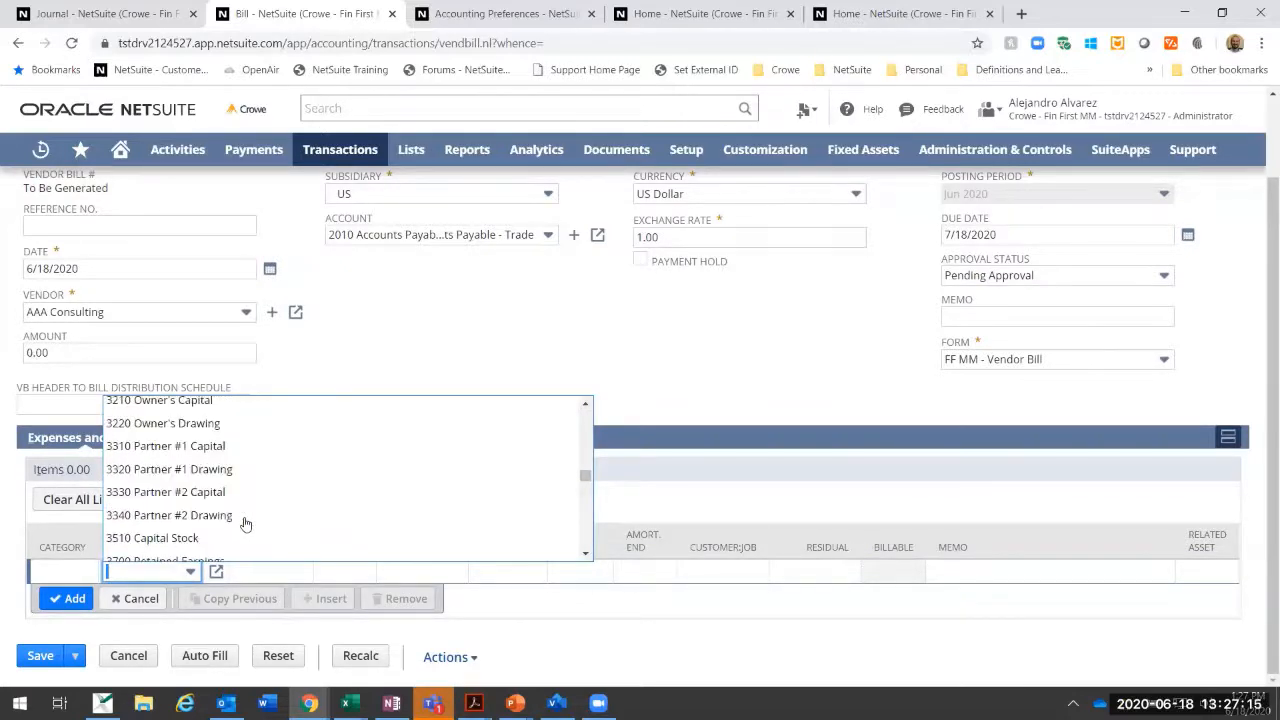
{"action": "scroll", "coordinate": [245, 525], "scroll_direction": "down", "scroll_amount": 6}
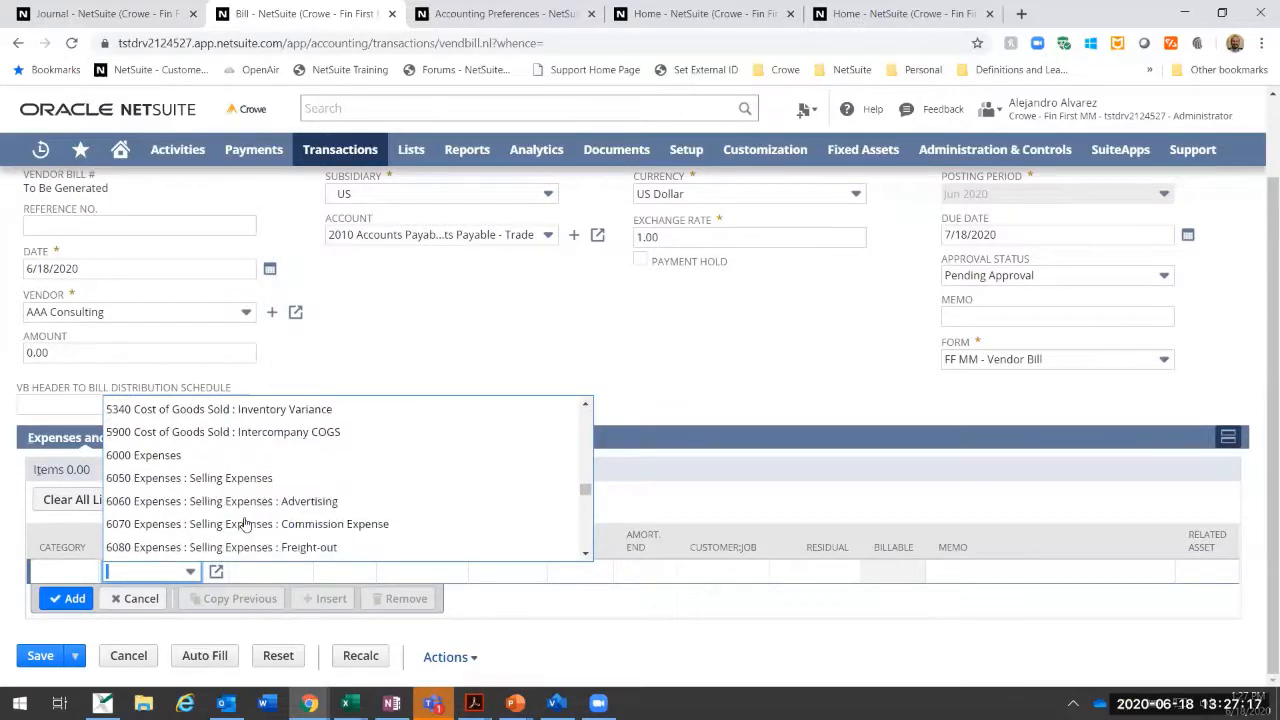
{"action": "scroll", "coordinate": [245, 522], "scroll_direction": "down", "scroll_amount": 3}
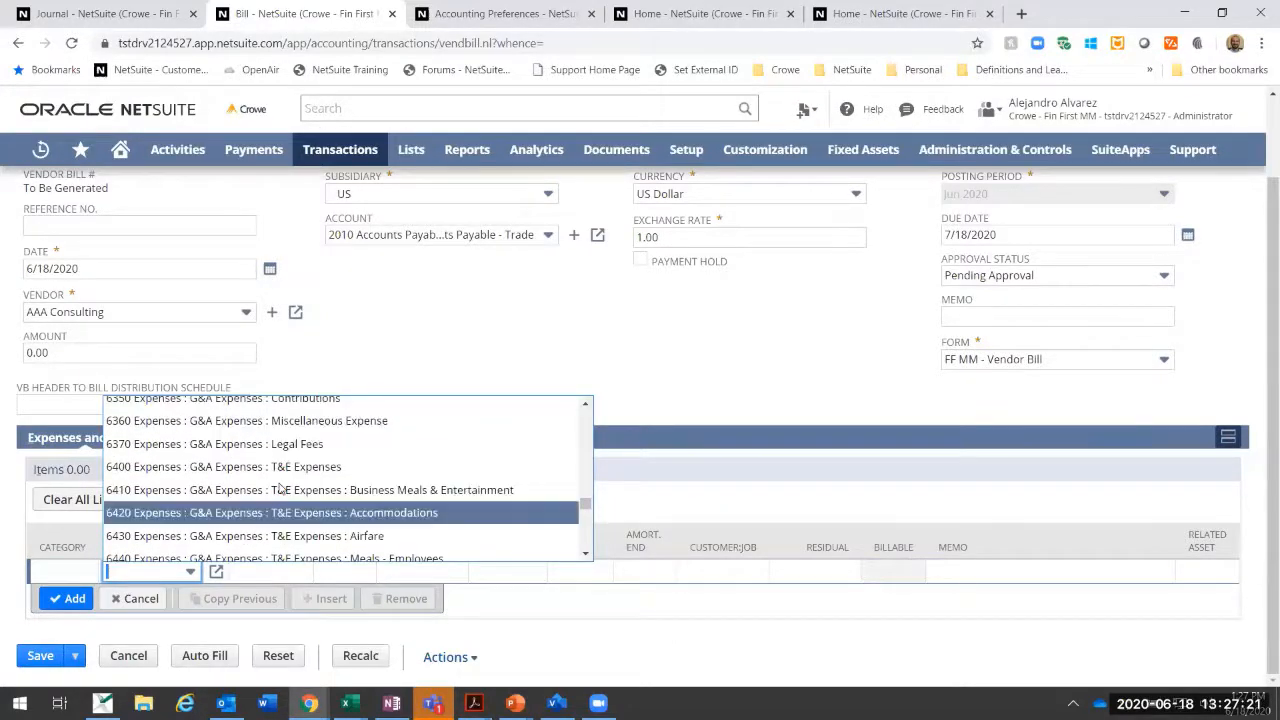
{"action": "left_click", "coordinate": [387, 370]}
{"action": "scroll", "coordinate": [389, 371], "scroll_direction": "up", "scroll_amount": 1}
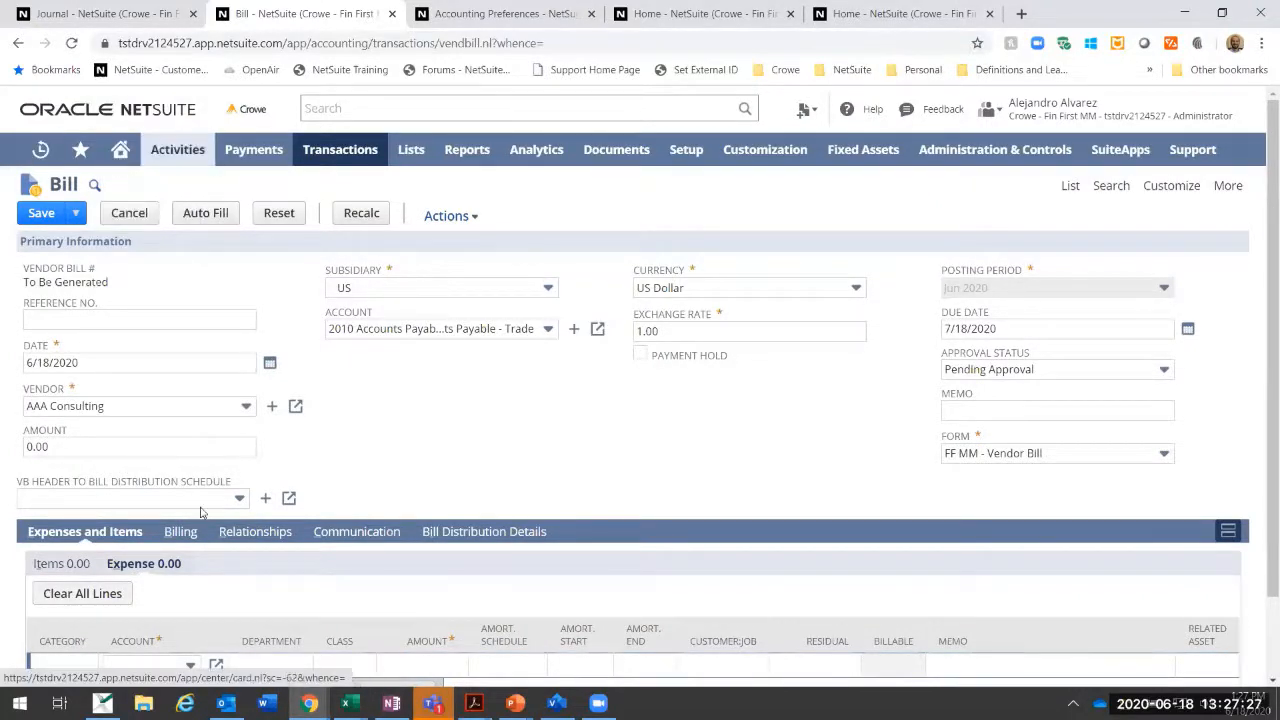
{"action": "left_click", "coordinate": [190, 665]}
{"action": "left_click", "coordinate": [190, 571]}
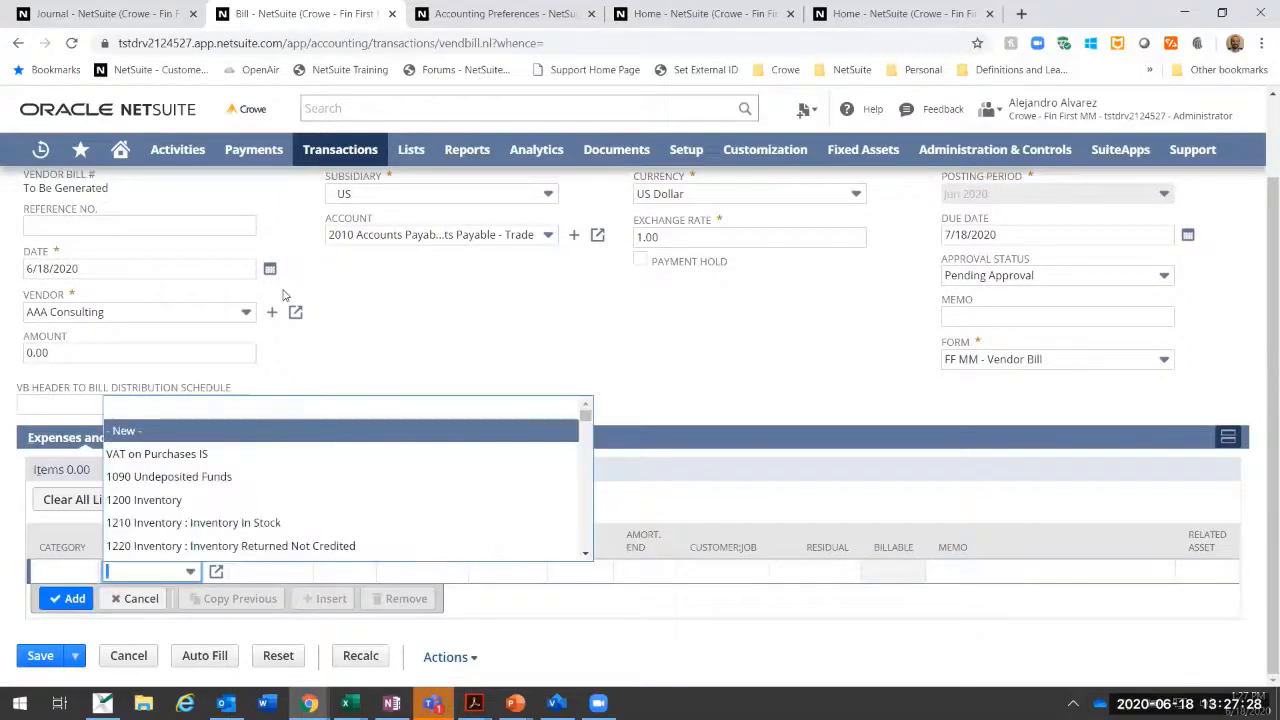
{"action": "left_click", "coordinate": [341, 315]}
{"action": "scroll", "coordinate": [341, 315], "scroll_direction": "up", "scroll_amount": 2}
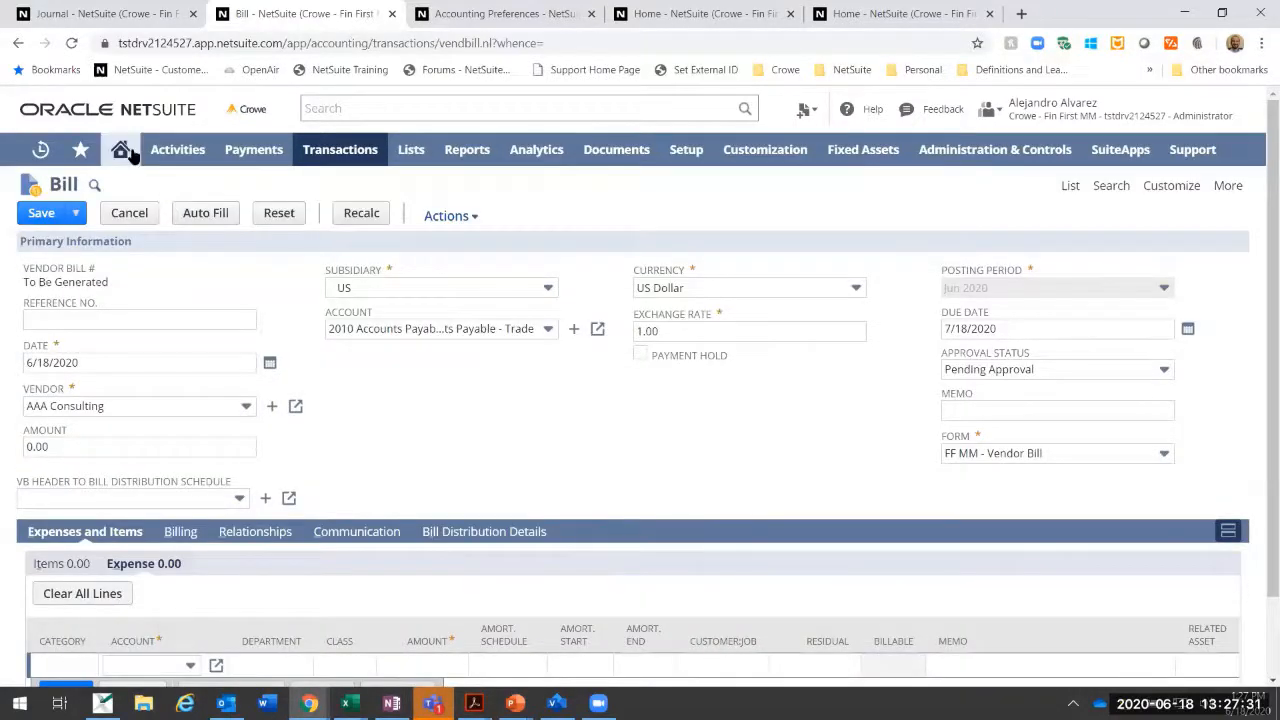
Step: In the user preferences, set the maximum entries in dropdowns to 0 and save
{"action": "mouse_move", "coordinate": [128, 156]}
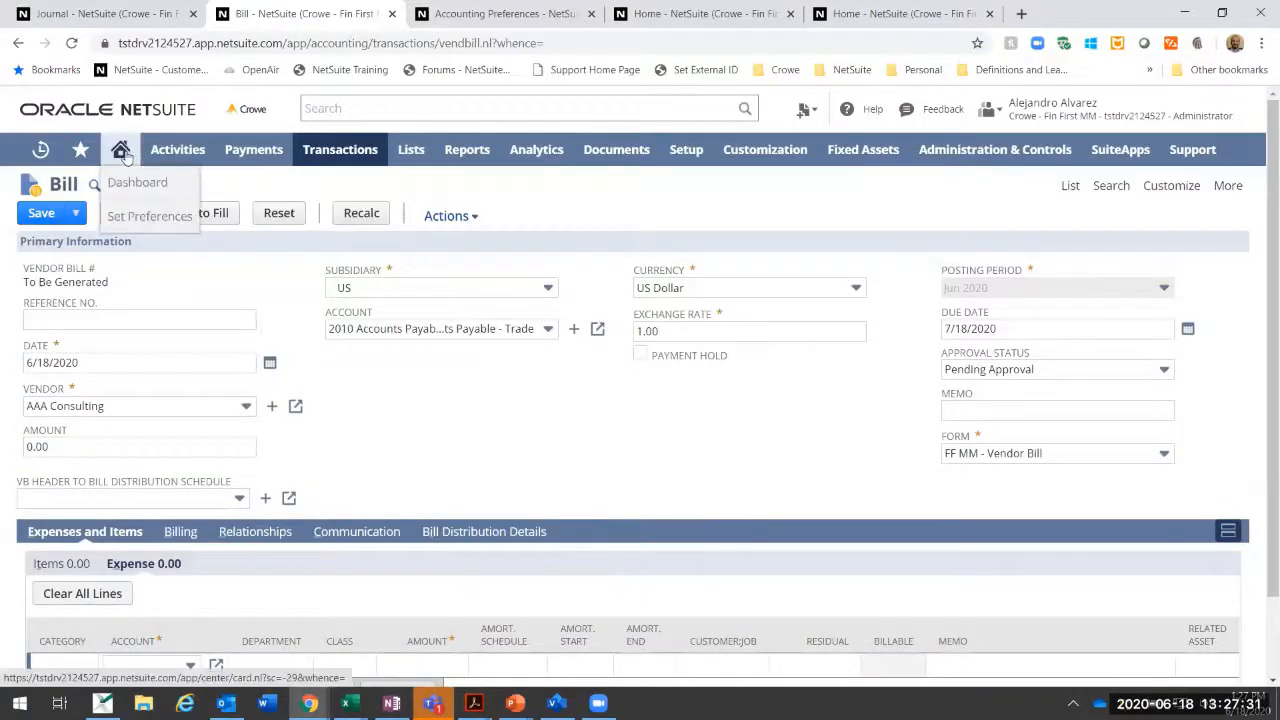
{"action": "left_click", "coordinate": [140, 229]}
{"action": "left_click", "coordinate": [720, 134]}
{"action": "mouse_move", "coordinate": [706, 155]}
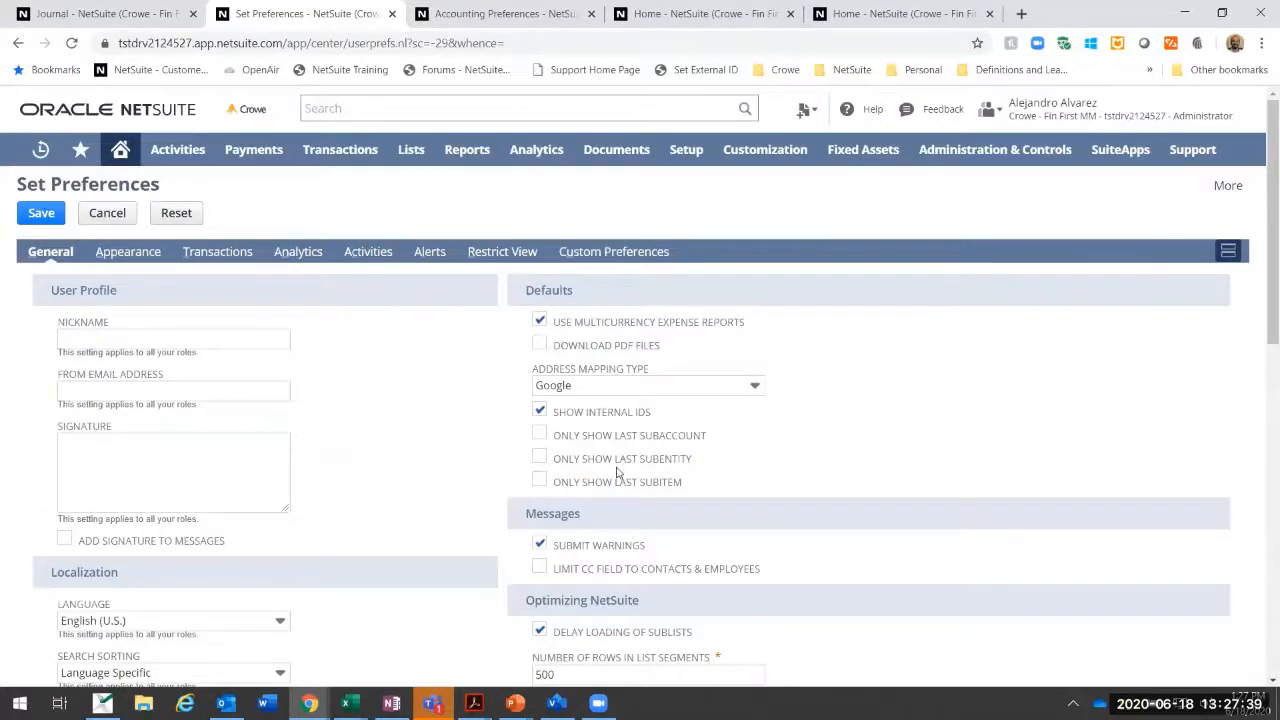
{"action": "scroll", "coordinate": [616, 473], "scroll_direction": "down", "scroll_amount": 3}
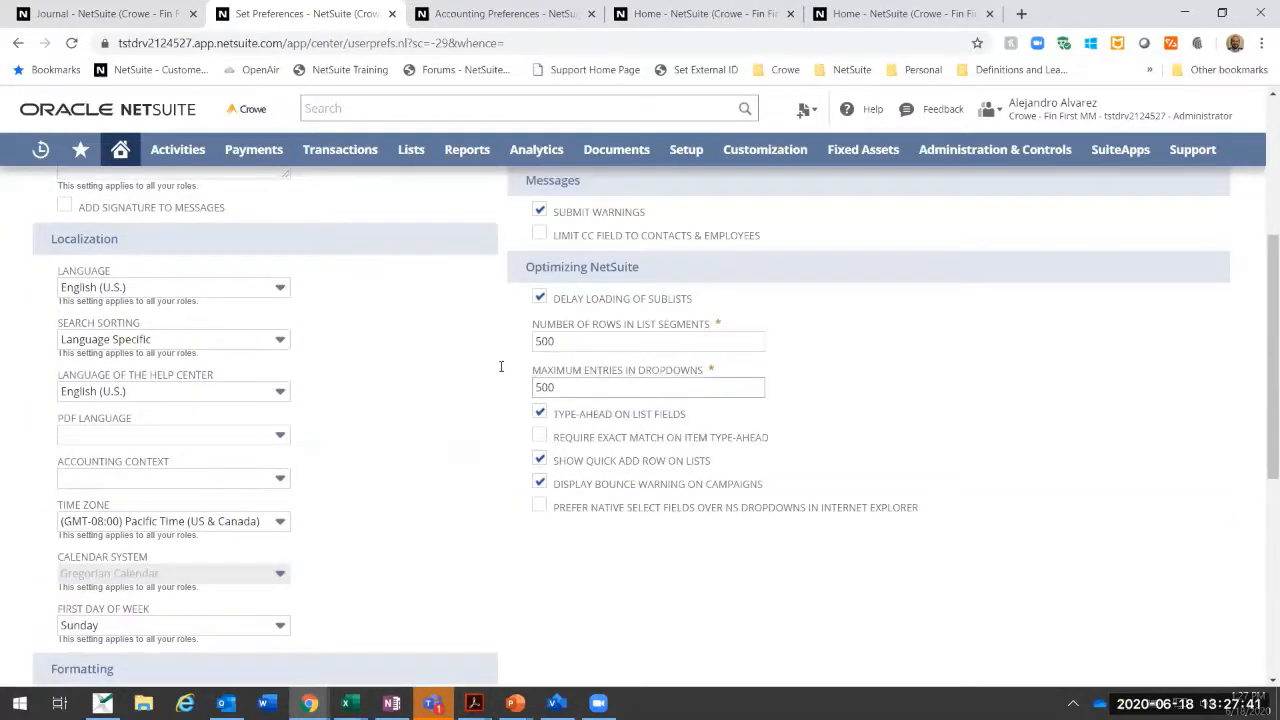
{"action": "left_click_drag", "start_coordinate": [556, 389], "coordinate": [469, 398]}
{"action": "type", "text": "5"}
{"action": "scroll", "coordinate": [469, 398], "scroll_direction": "up", "scroll_amount": 4}
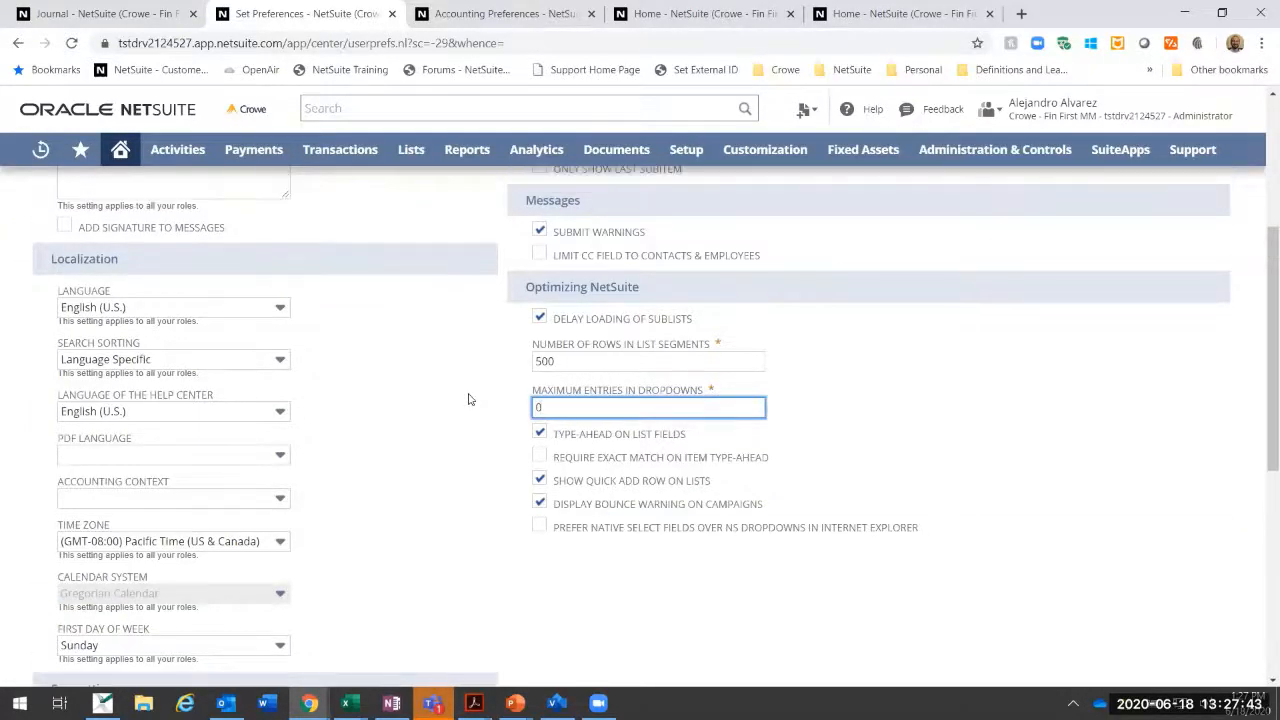
{"action": "left_click", "coordinate": [39, 220]}
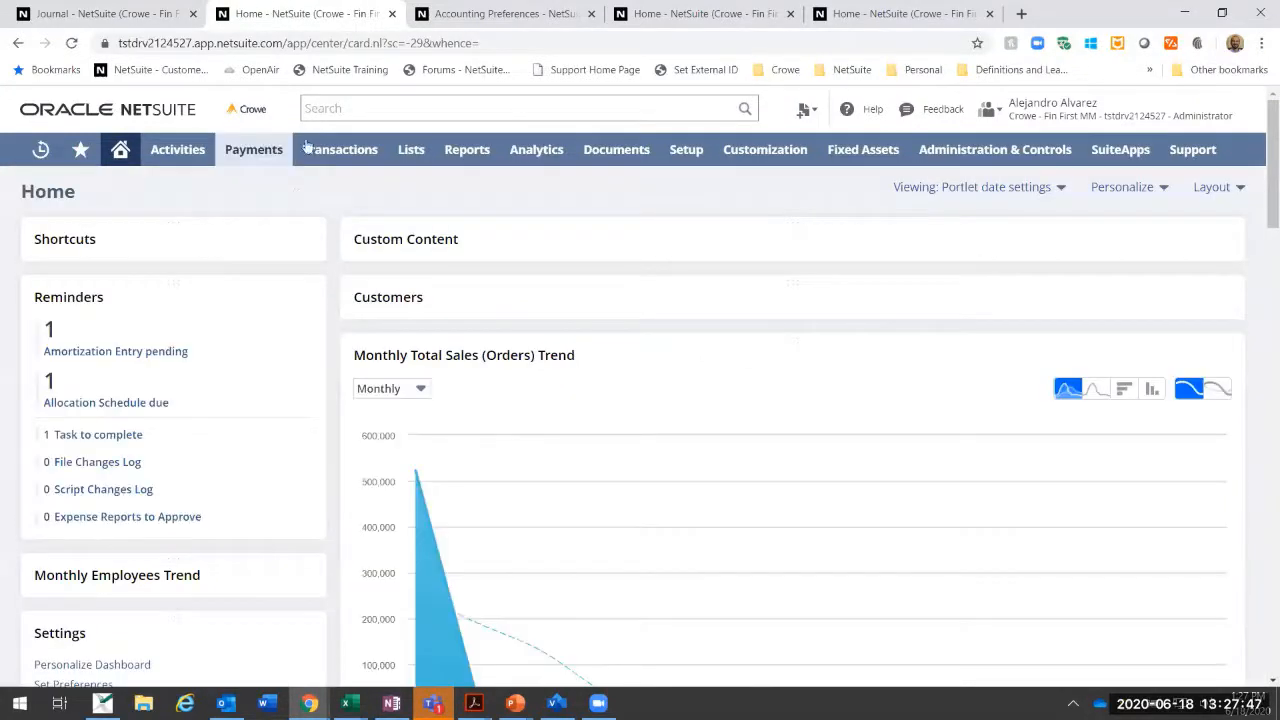
Step: Create a new vendor bill and choose AAA Consulting as the vendor
{"action": "mouse_move", "coordinate": [329, 283]}
{"action": "left_click", "coordinate": [577, 350]}
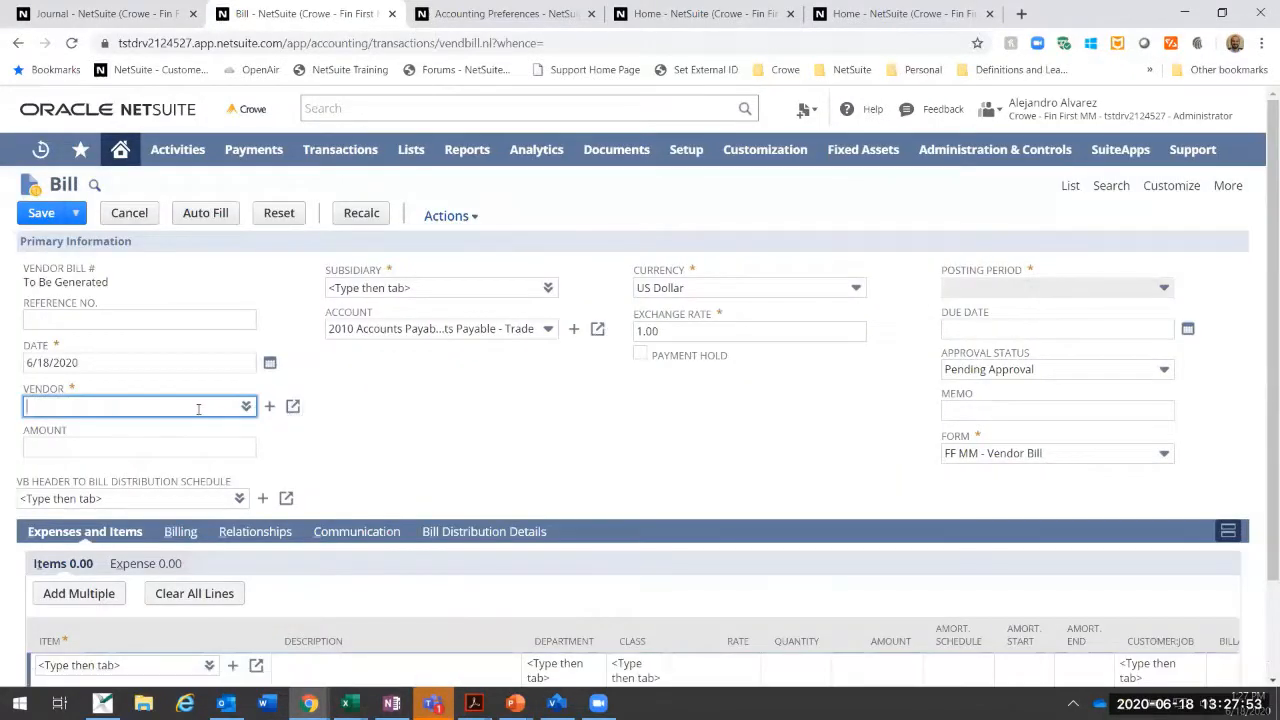
{"action": "left_click", "coordinate": [245, 406]}
{"action": "left_click", "coordinate": [212, 428]}
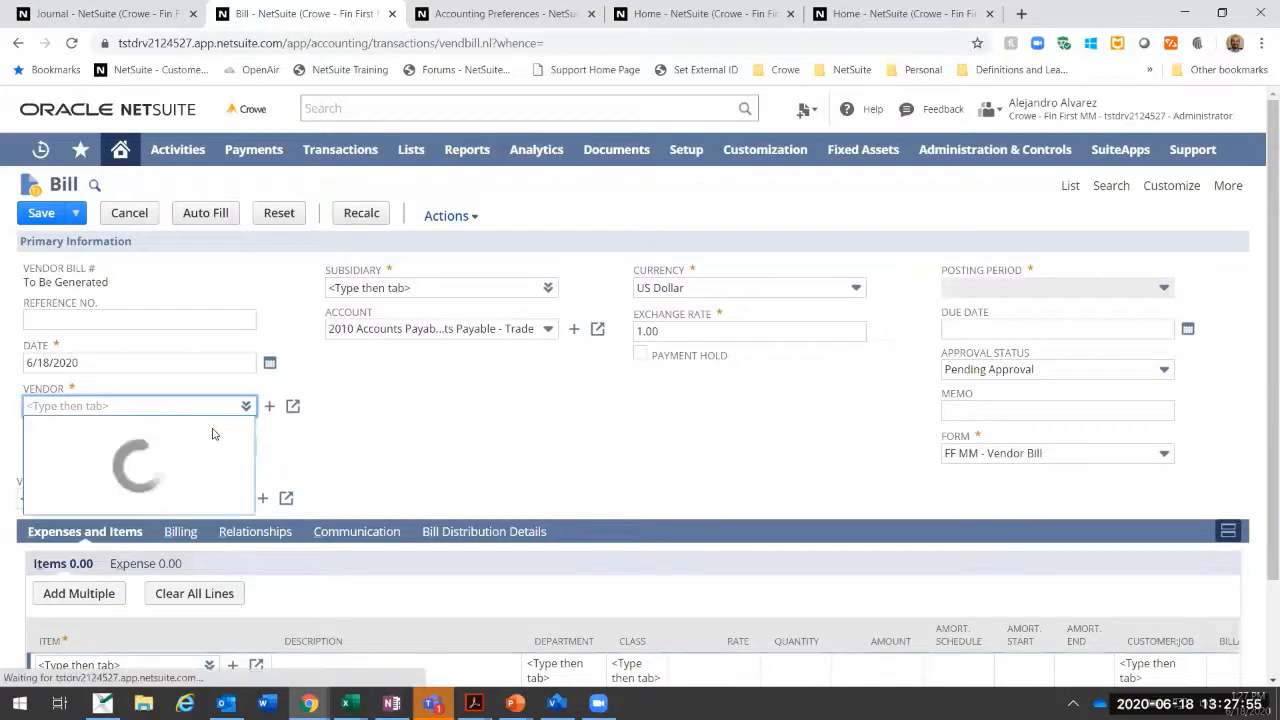
{"action": "left_click", "coordinate": [100, 486]}
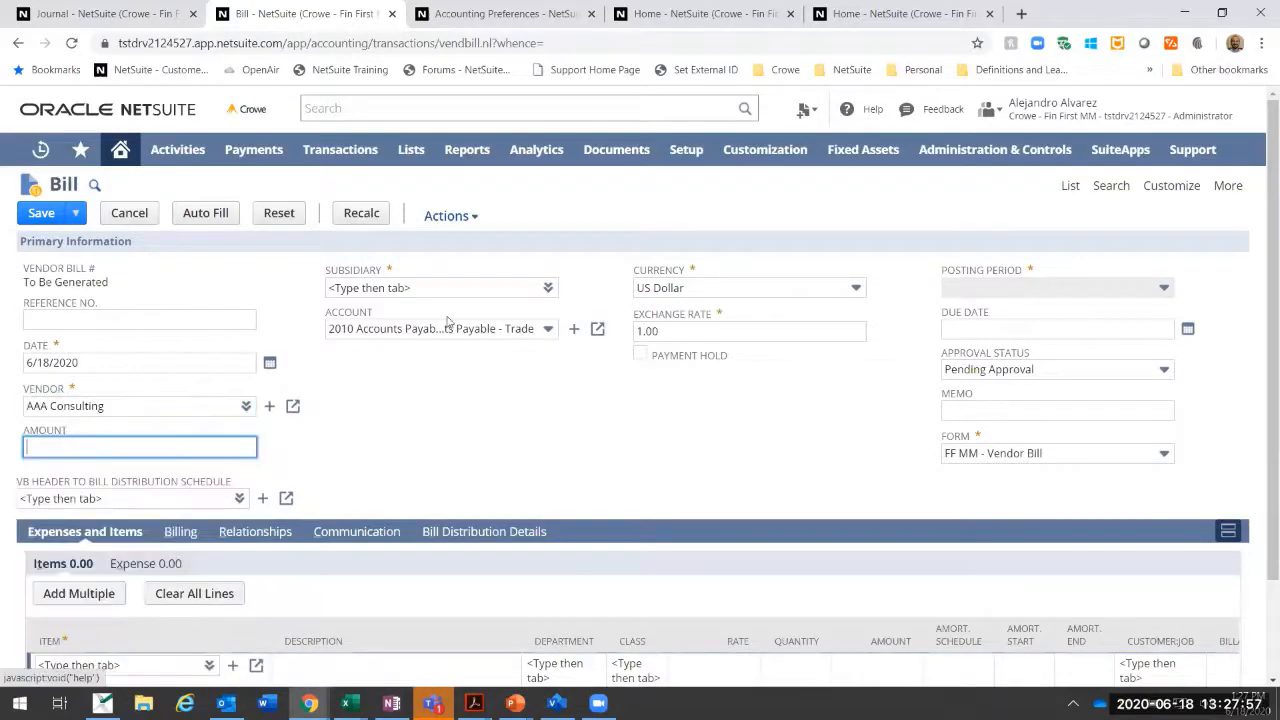
Step: On the bill's expense line, look up accounts with %rent and choose 6610 Facilities Related Expenses : Rent Expense
{"action": "scroll", "coordinate": [136, 636], "scroll_direction": "down", "scroll_amount": 2}
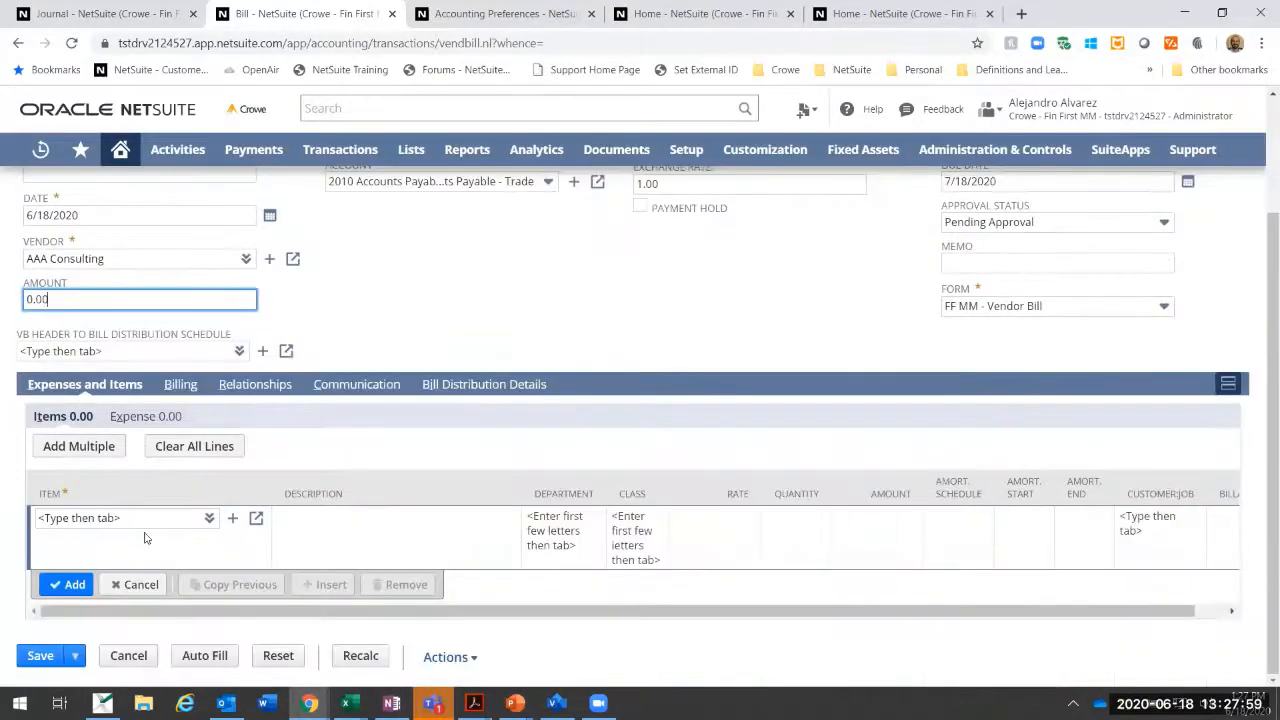
{"action": "left_click", "coordinate": [146, 418]}
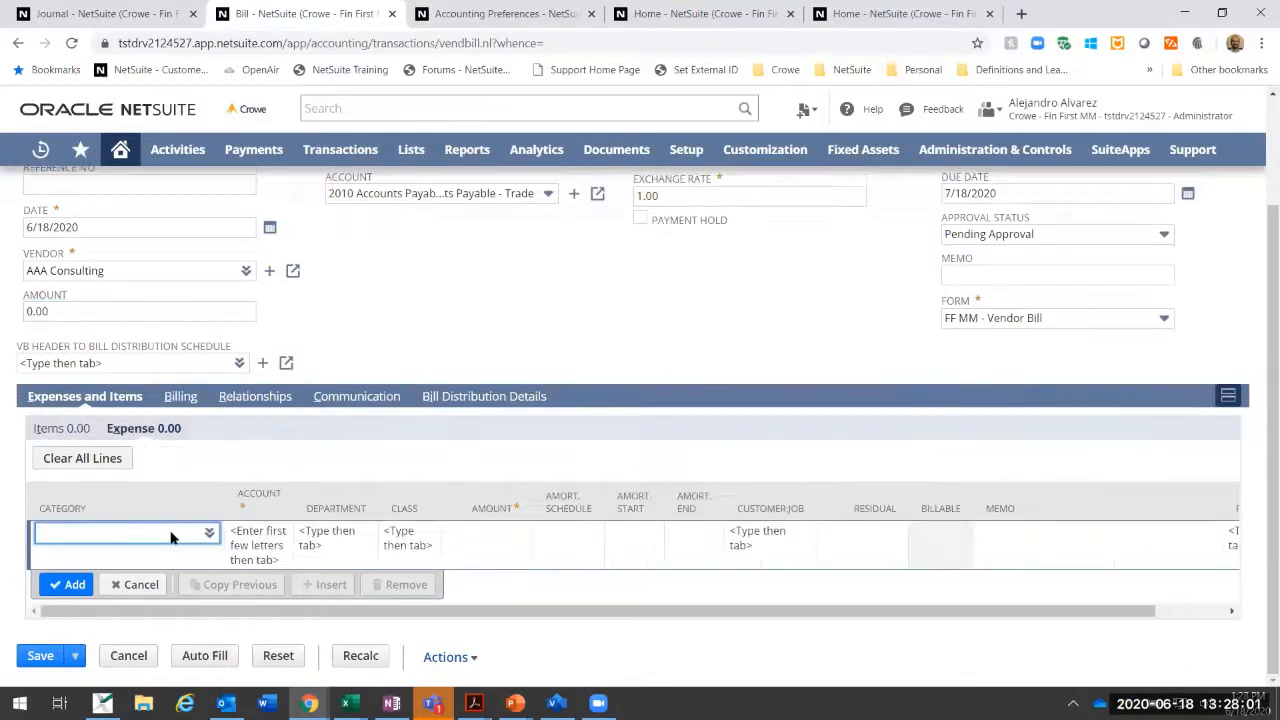
{"action": "left_click", "coordinate": [238, 540]}
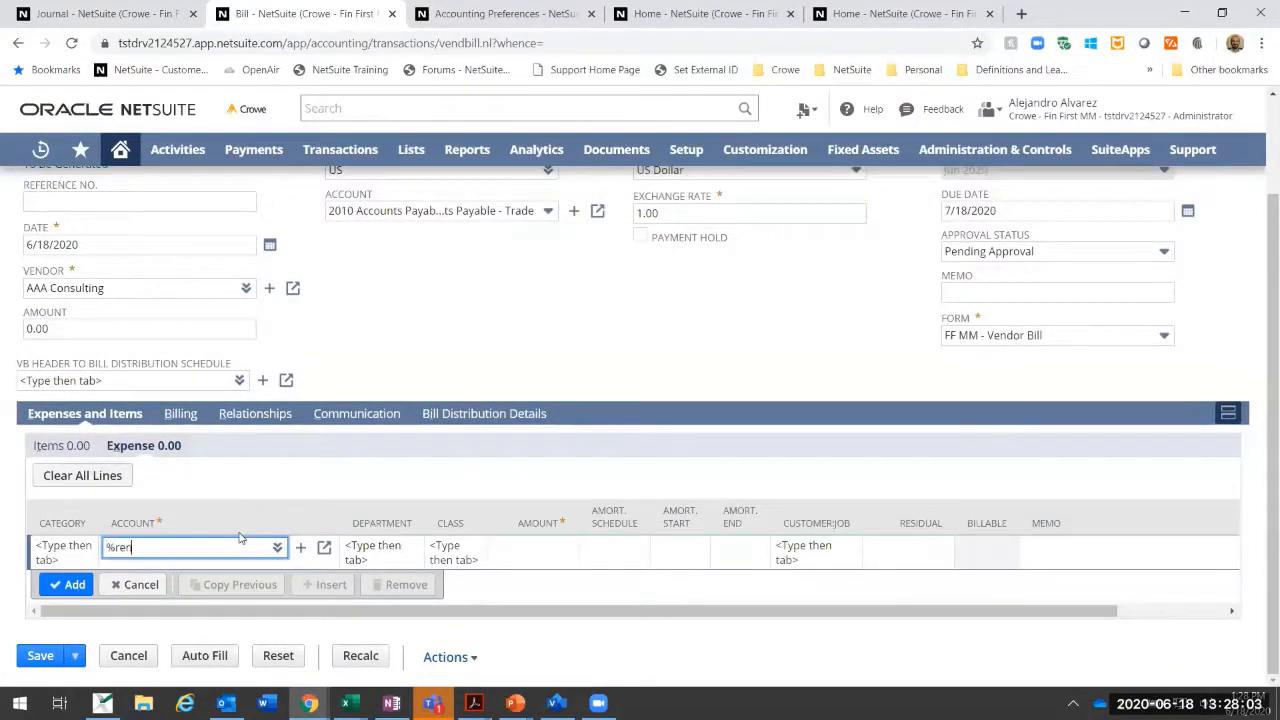
{"action": "type", "text": "t"}
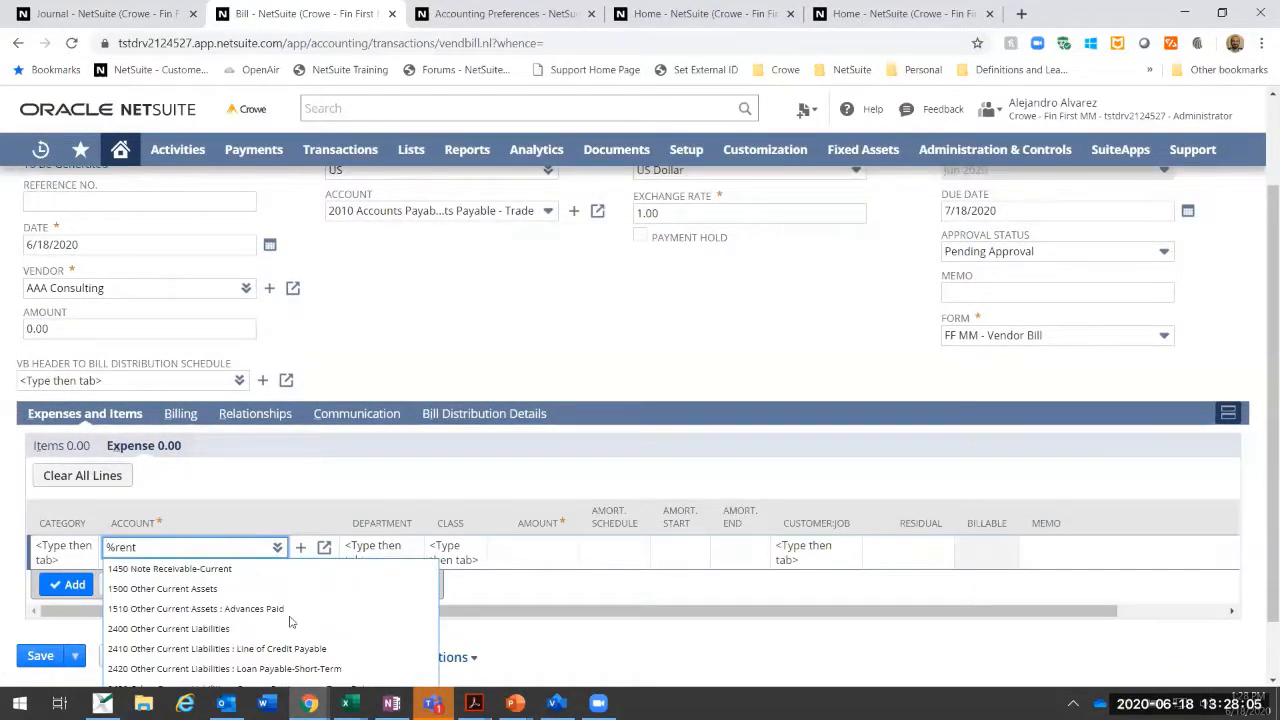
{"action": "scroll", "coordinate": [295, 625], "scroll_direction": "down", "scroll_amount": 1}
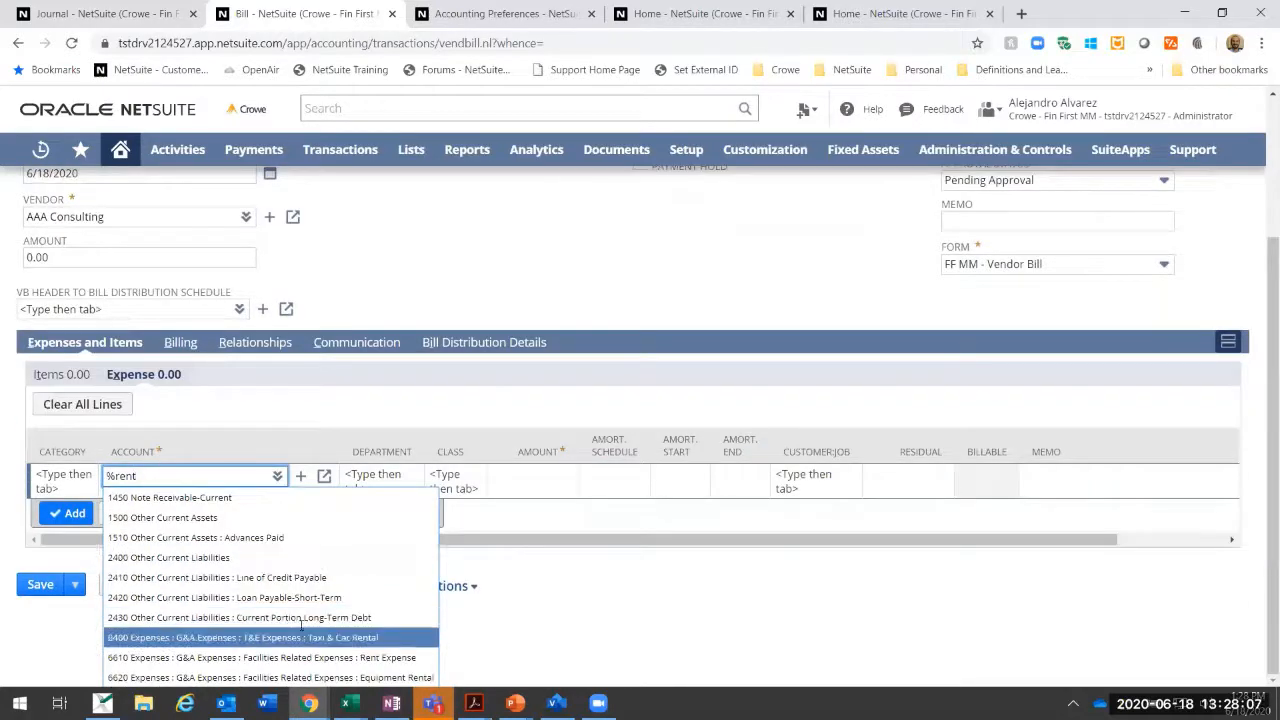
{"action": "left_click", "coordinate": [352, 657]}
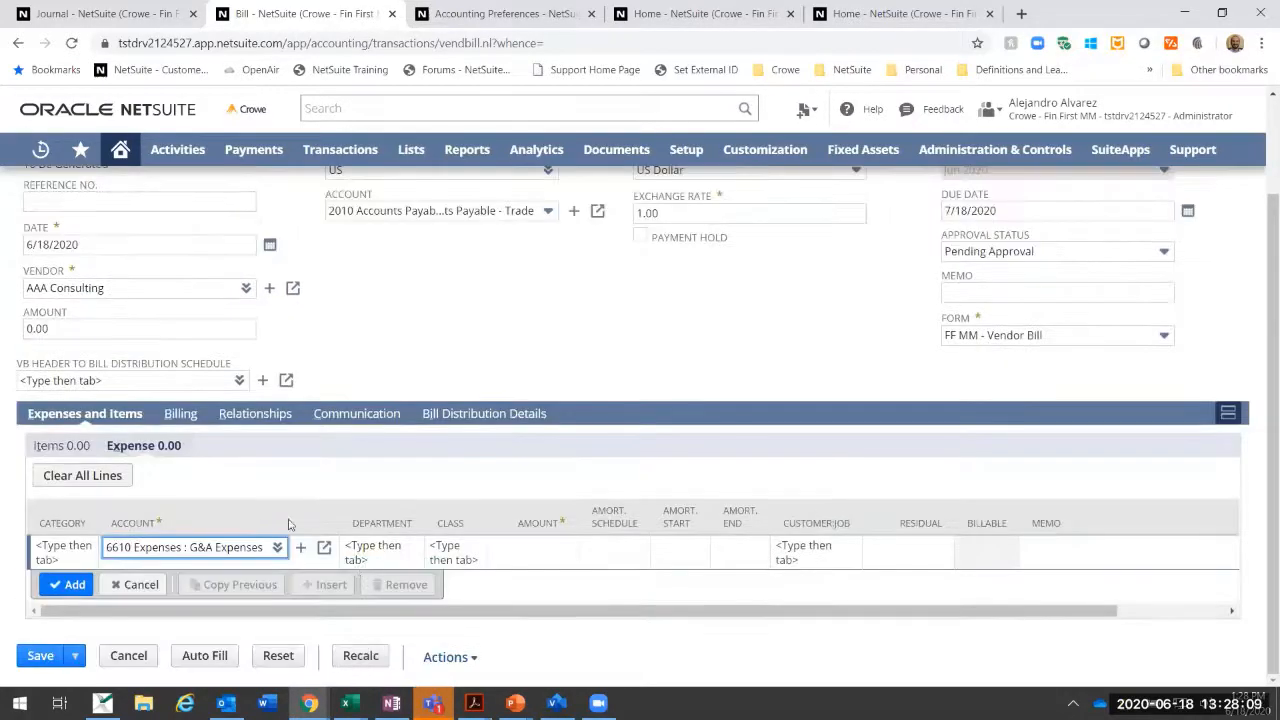
Step: Assign the rent expense line to the Marketing department with an amount of 500 and add it to the bill
{"action": "left_click", "coordinate": [527, 555]}
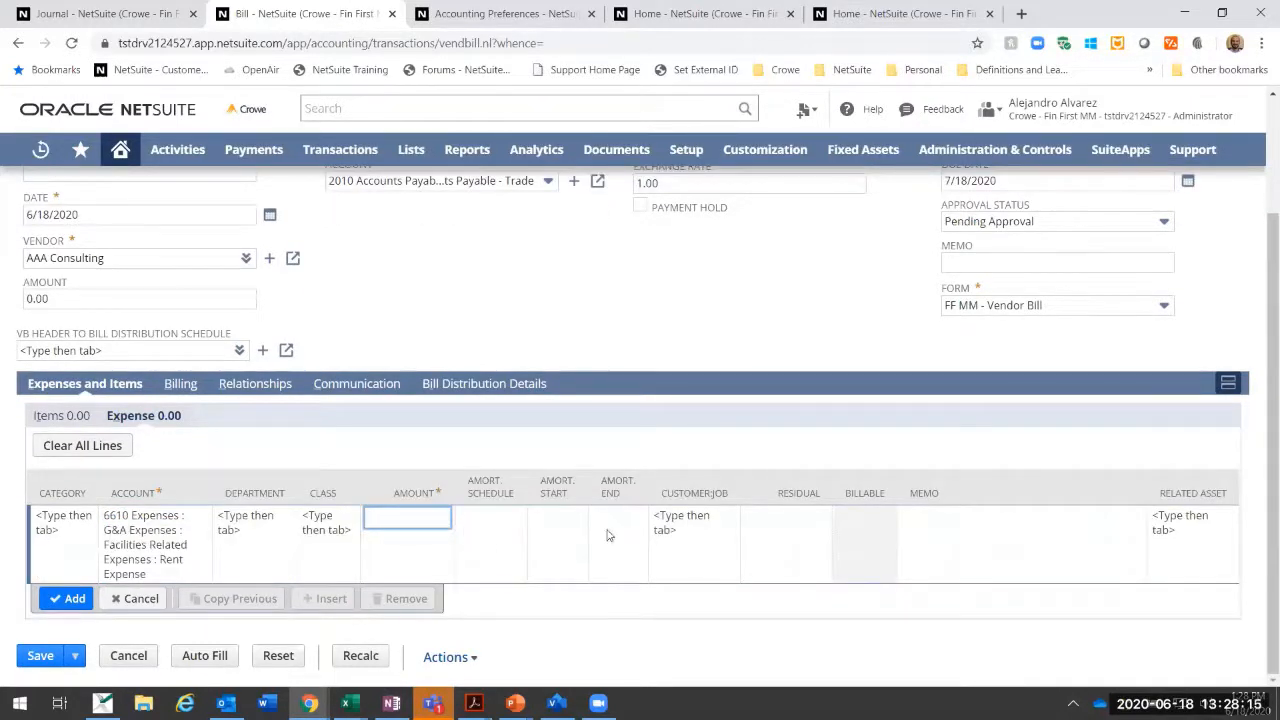
{"action": "left_click", "coordinate": [271, 531]}
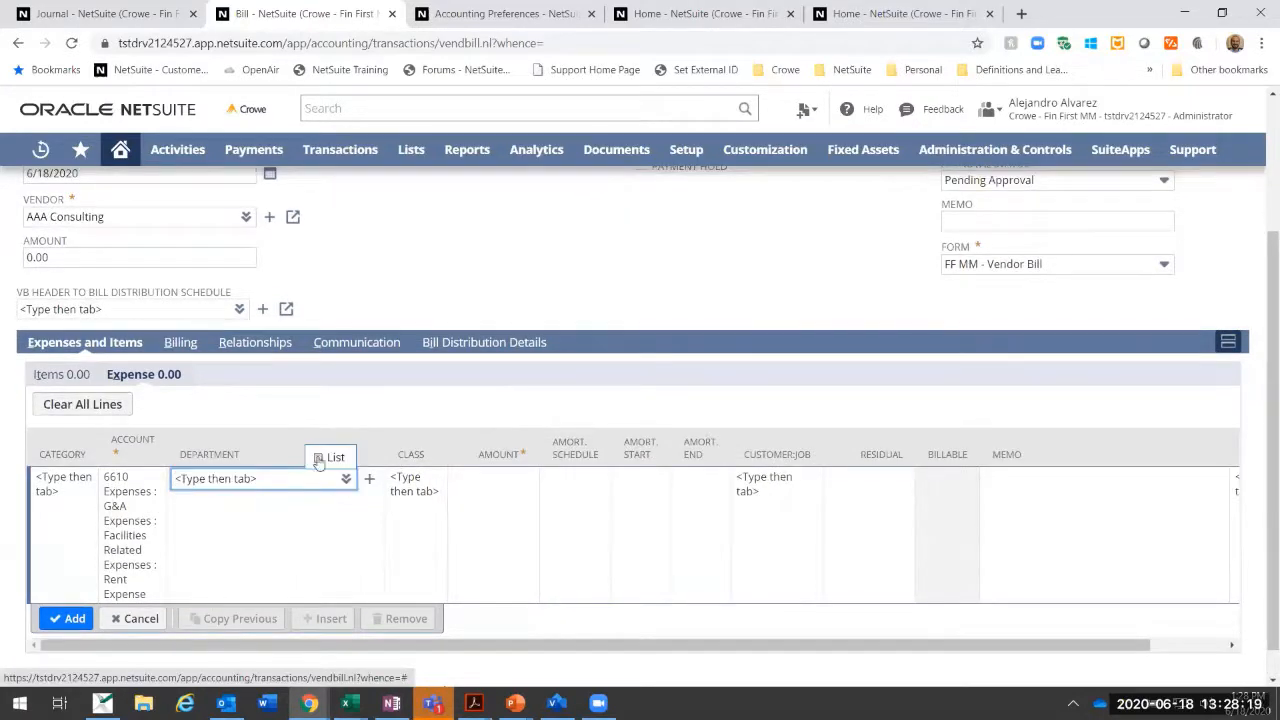
{"action": "left_click", "coordinate": [244, 475]}
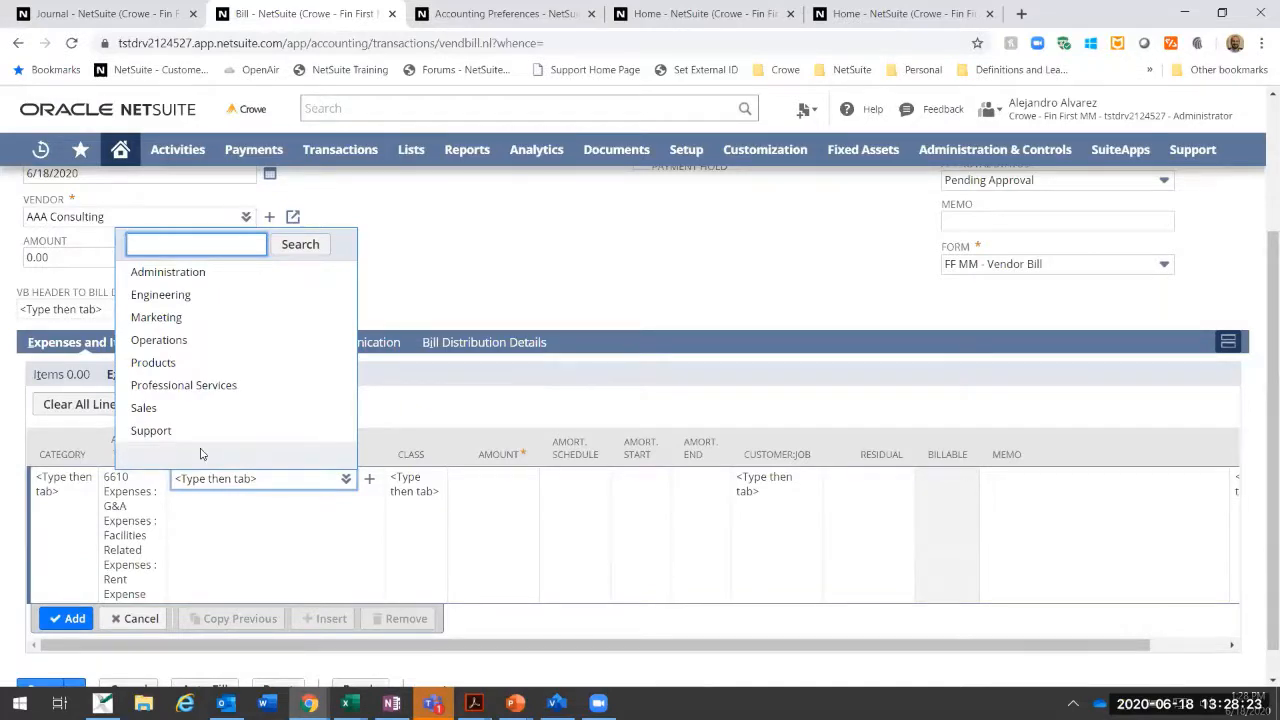
{"action": "left_click", "coordinate": [163, 318]}
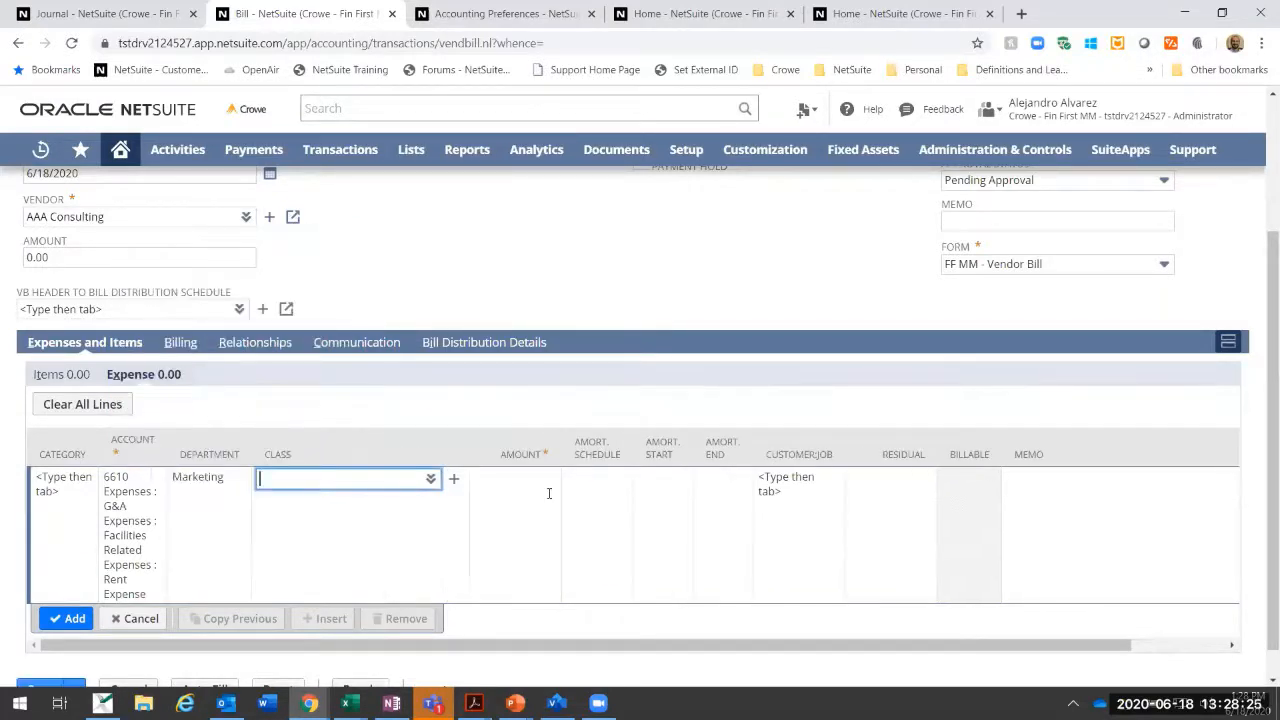
{"action": "key", "text": "Tab"}
{"action": "type", "text": "500"}
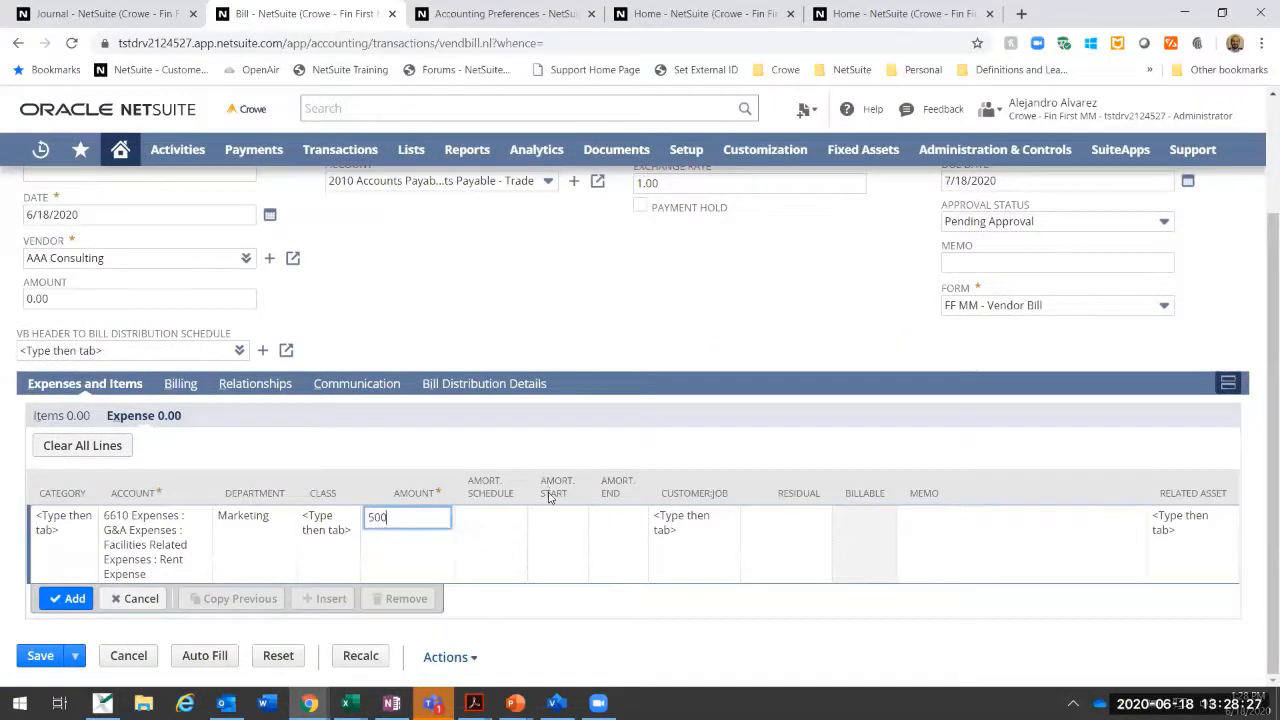
{"action": "key", "text": "Tab"}
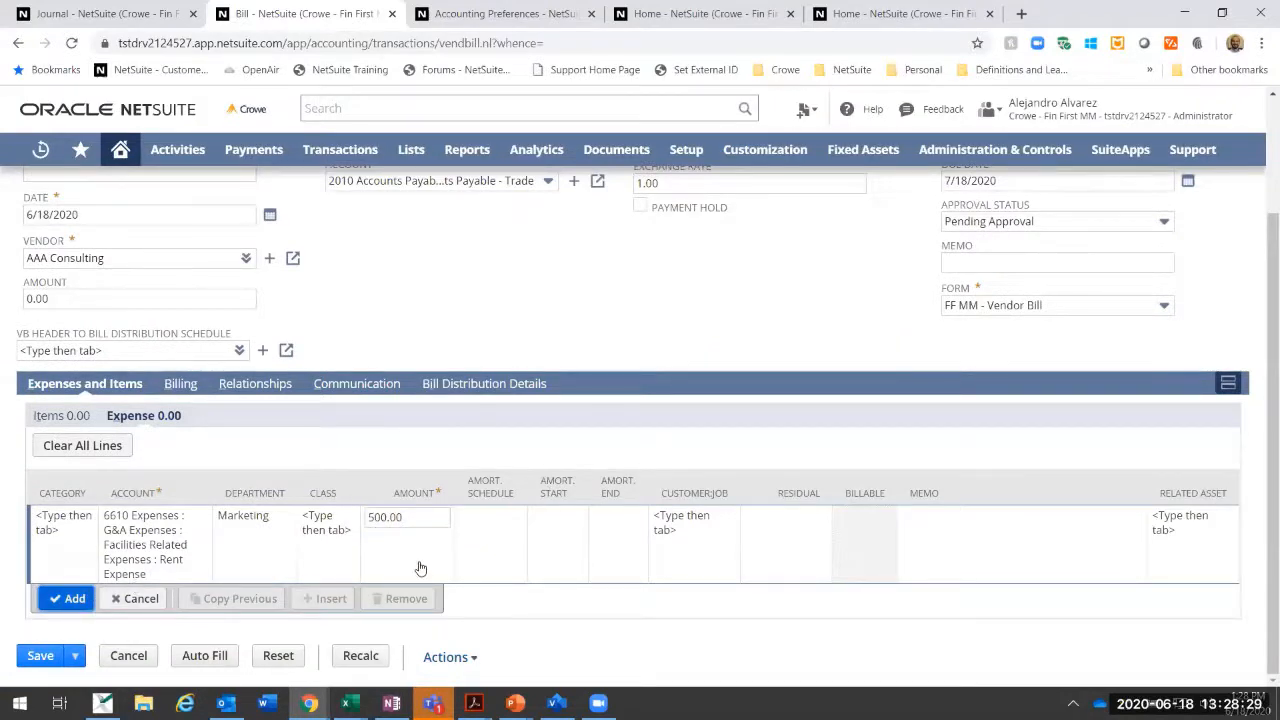
{"action": "key", "text": "Return"}
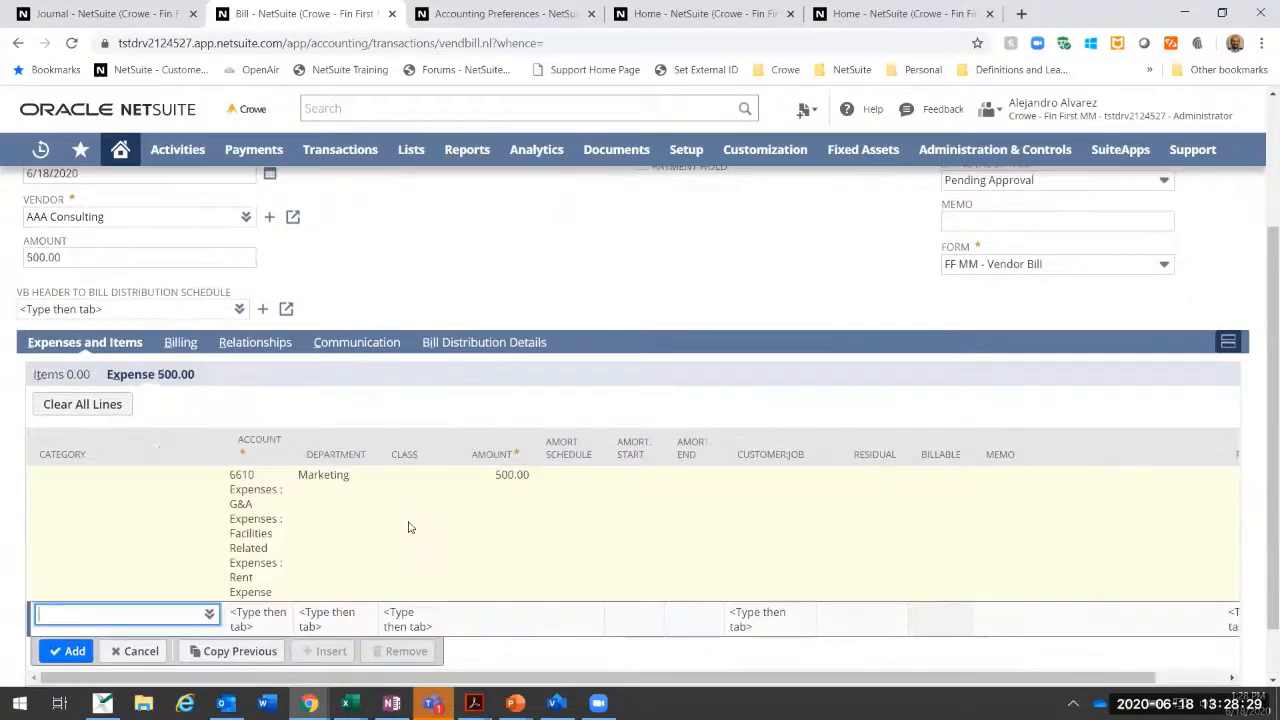
Step: Copy the previous rent expense line, assign the copy to the Operations department and add it to the bill
{"action": "left_click", "coordinate": [228, 657]}
{"action": "scroll", "coordinate": [285, 505], "scroll_direction": "down", "scroll_amount": 2}
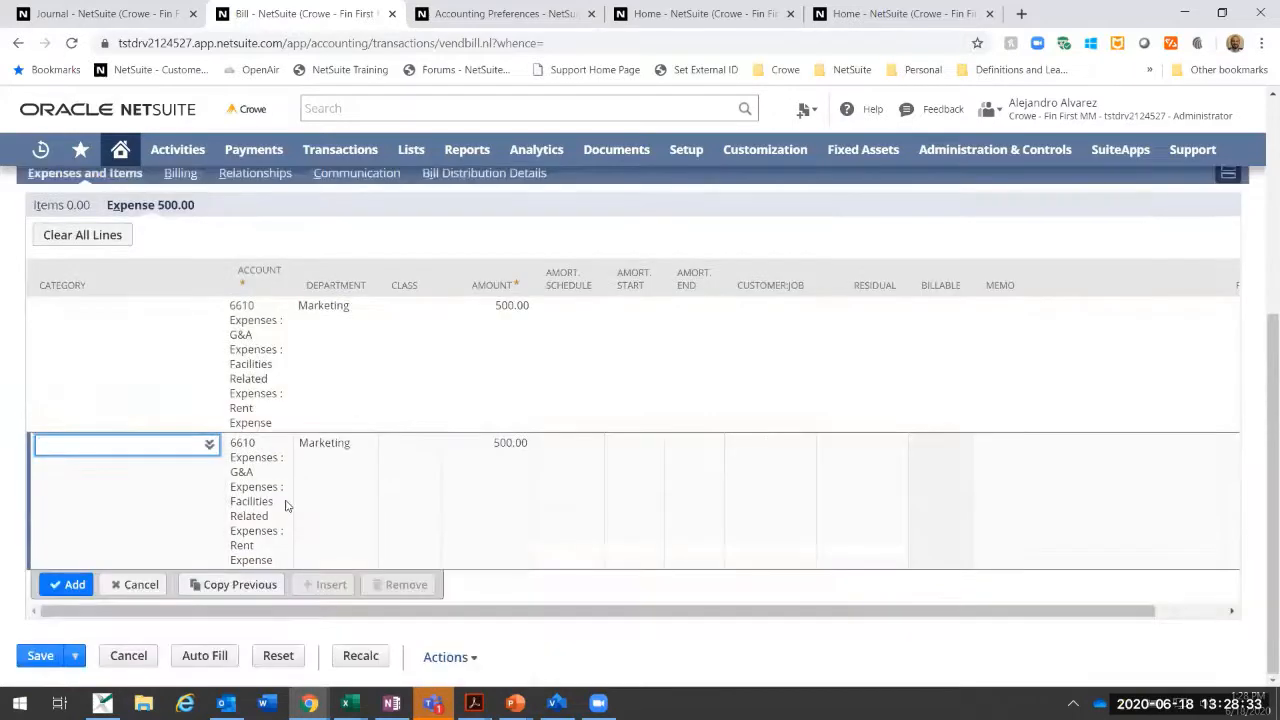
{"action": "left_click", "coordinate": [331, 457]}
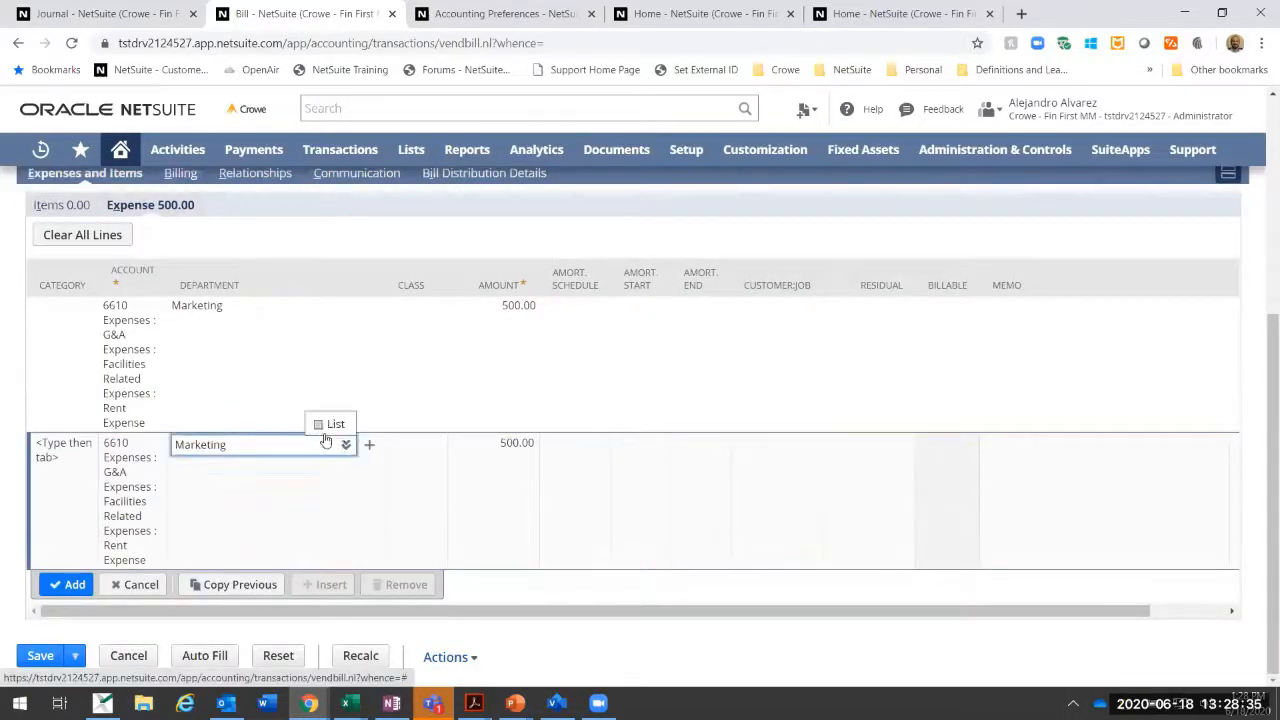
{"action": "left_click", "coordinate": [345, 444]}
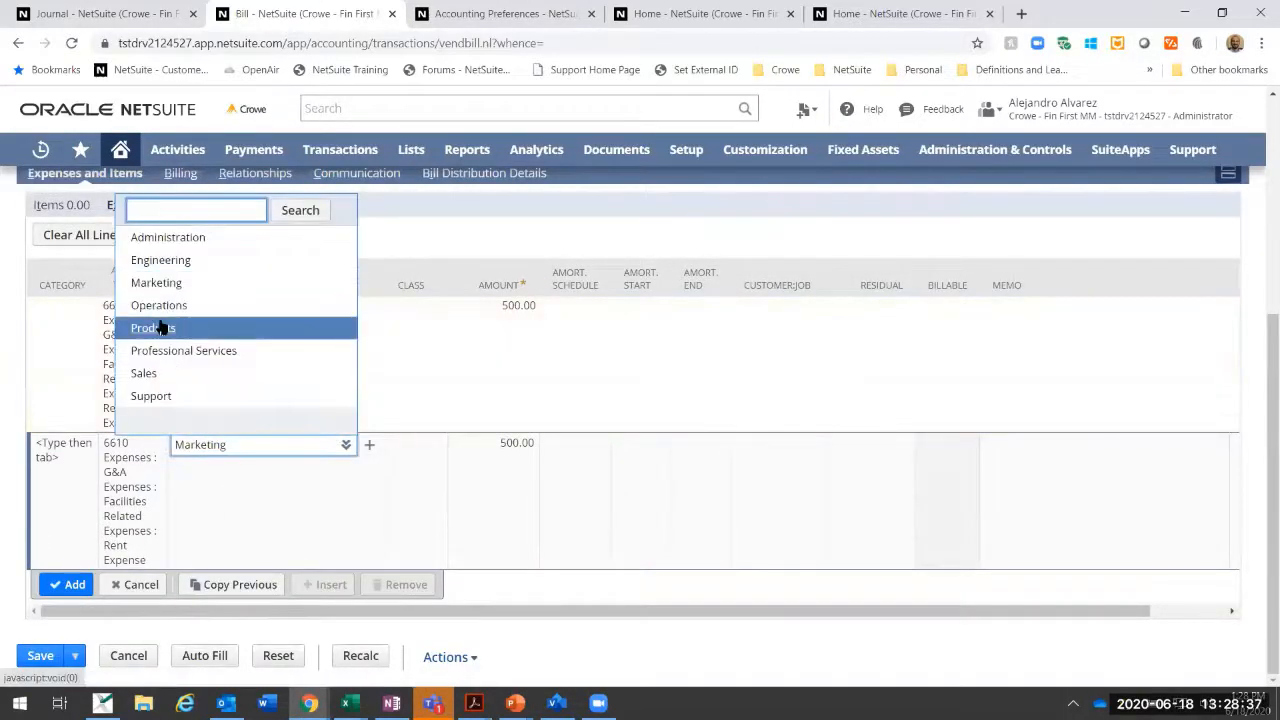
{"action": "left_click", "coordinate": [160, 305]}
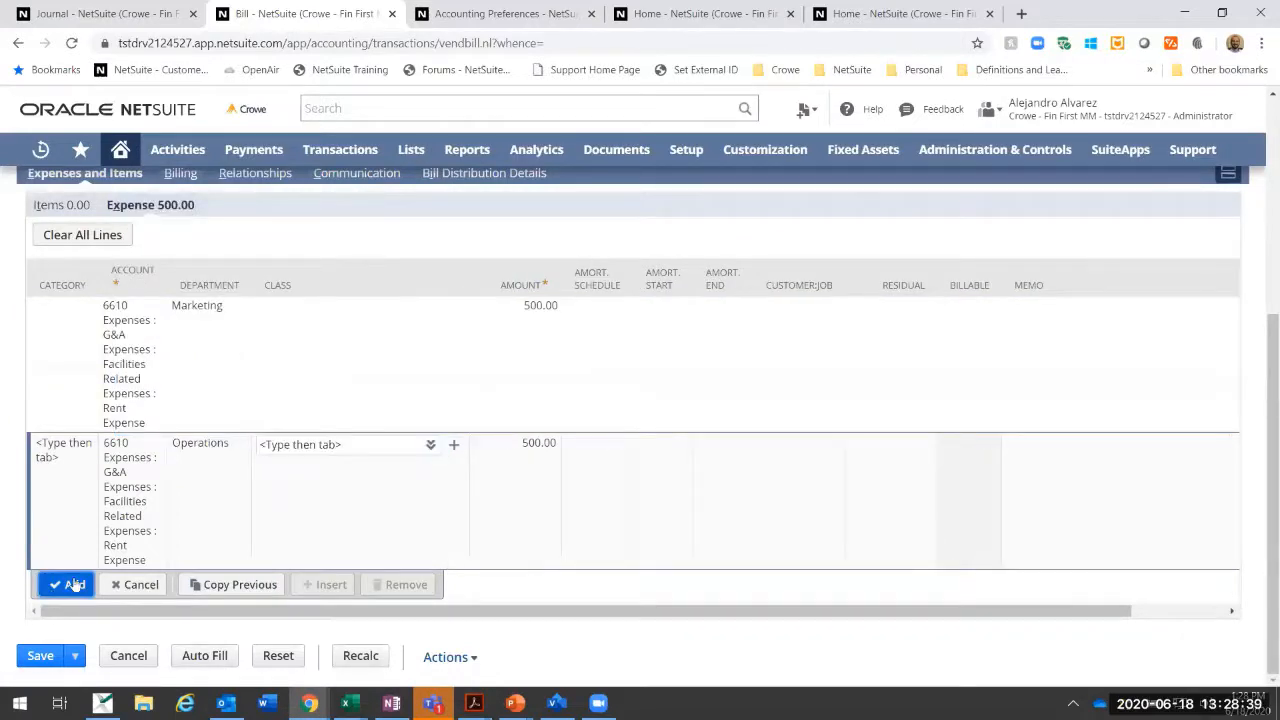
{"action": "left_click", "coordinate": [74, 585]}
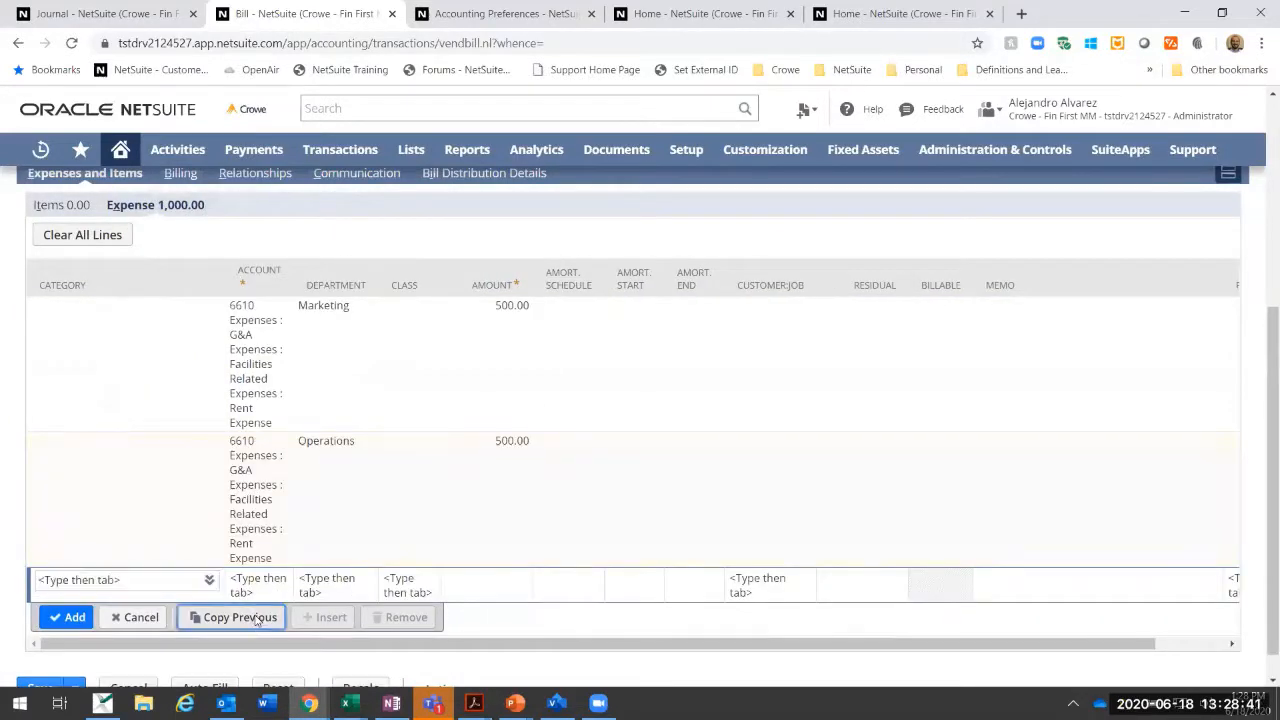
Step: Copy the Operations rent line, assign the copy to the Sales department with an amount of 200 and add it to the bill
{"action": "left_click", "coordinate": [240, 617]}
{"action": "left_click", "coordinate": [348, 582]}
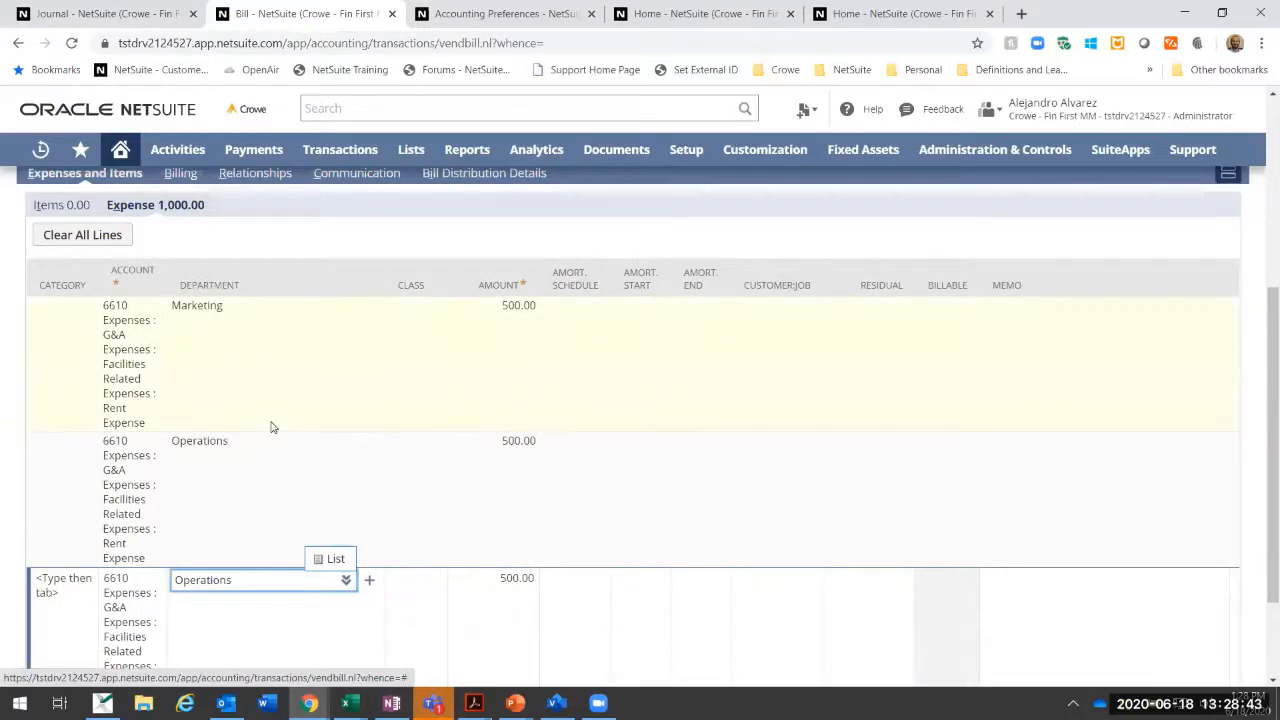
{"action": "left_click", "coordinate": [346, 581]}
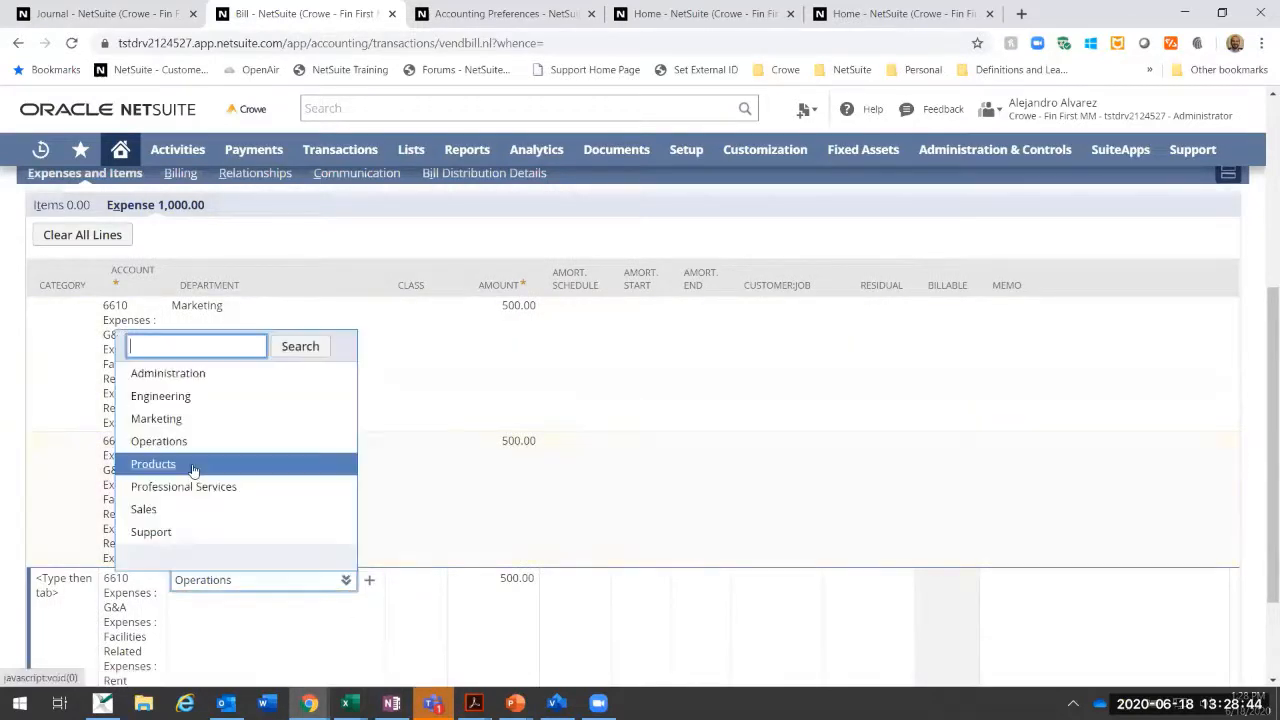
{"action": "left_click", "coordinate": [150, 511]}
{"action": "key", "text": "Tab"}
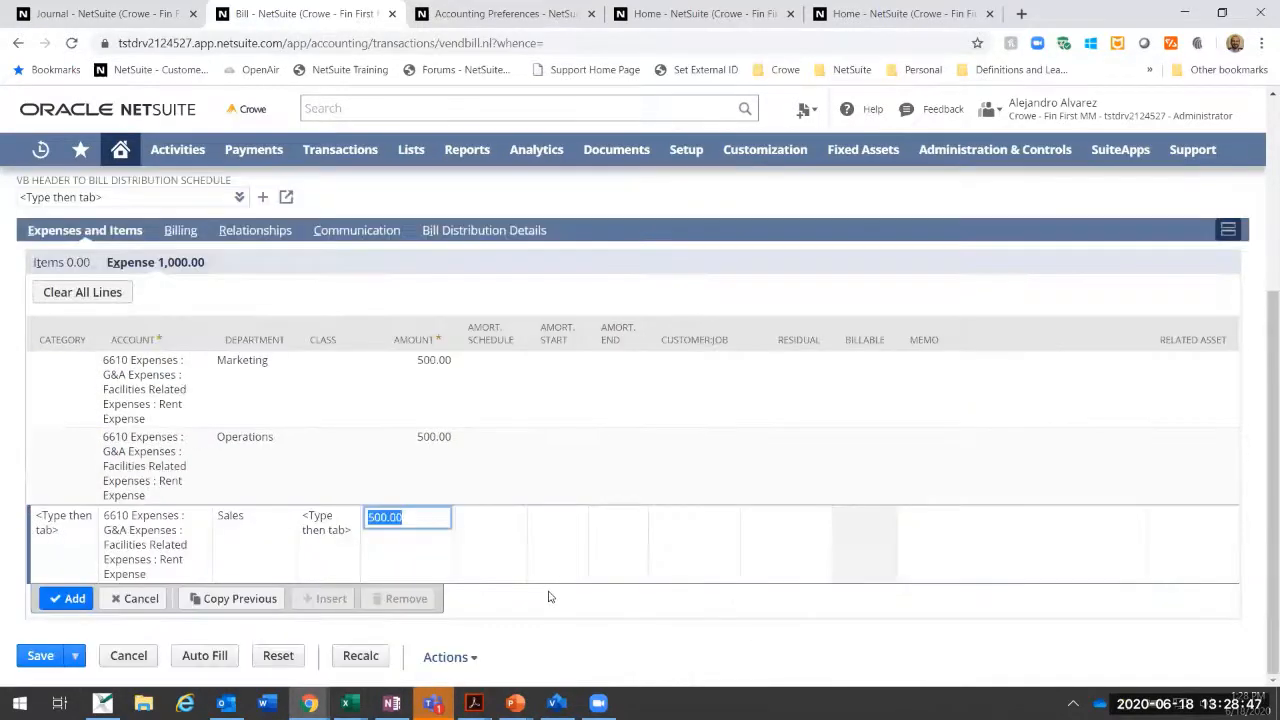
{"action": "type", "text": "200"}
{"action": "key", "text": "Tab"}
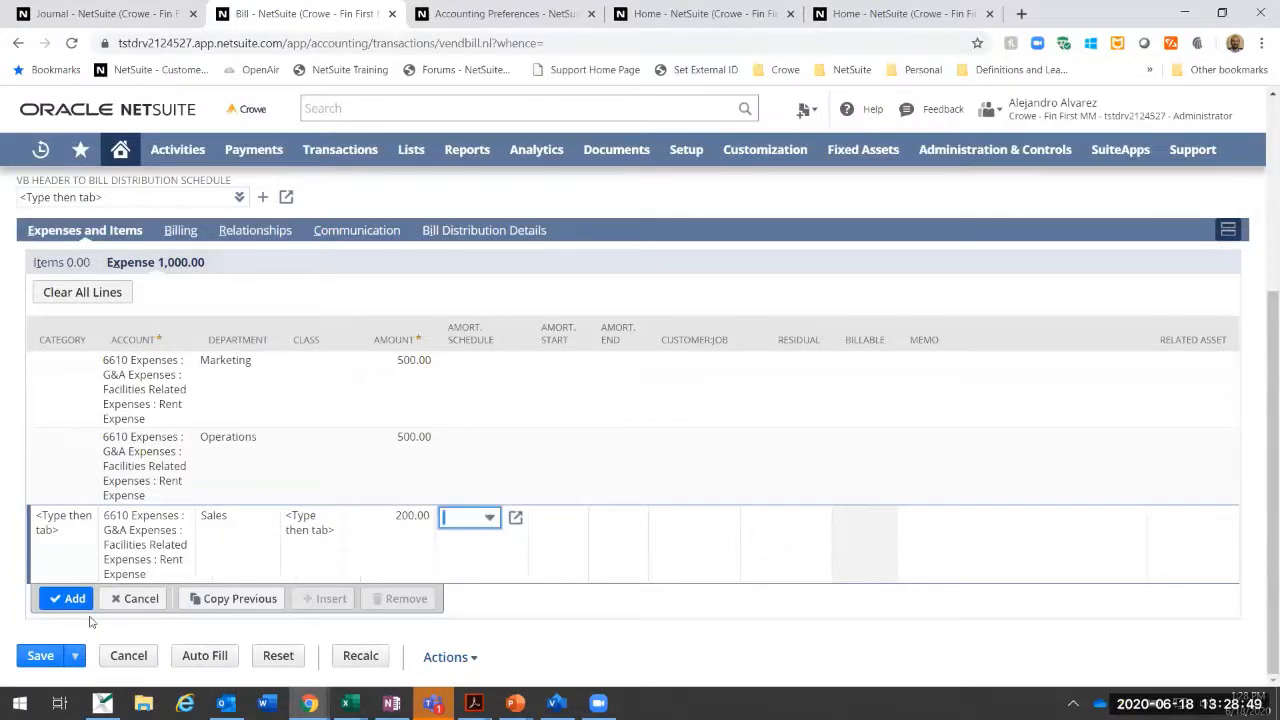
{"action": "left_click", "coordinate": [80, 600]}
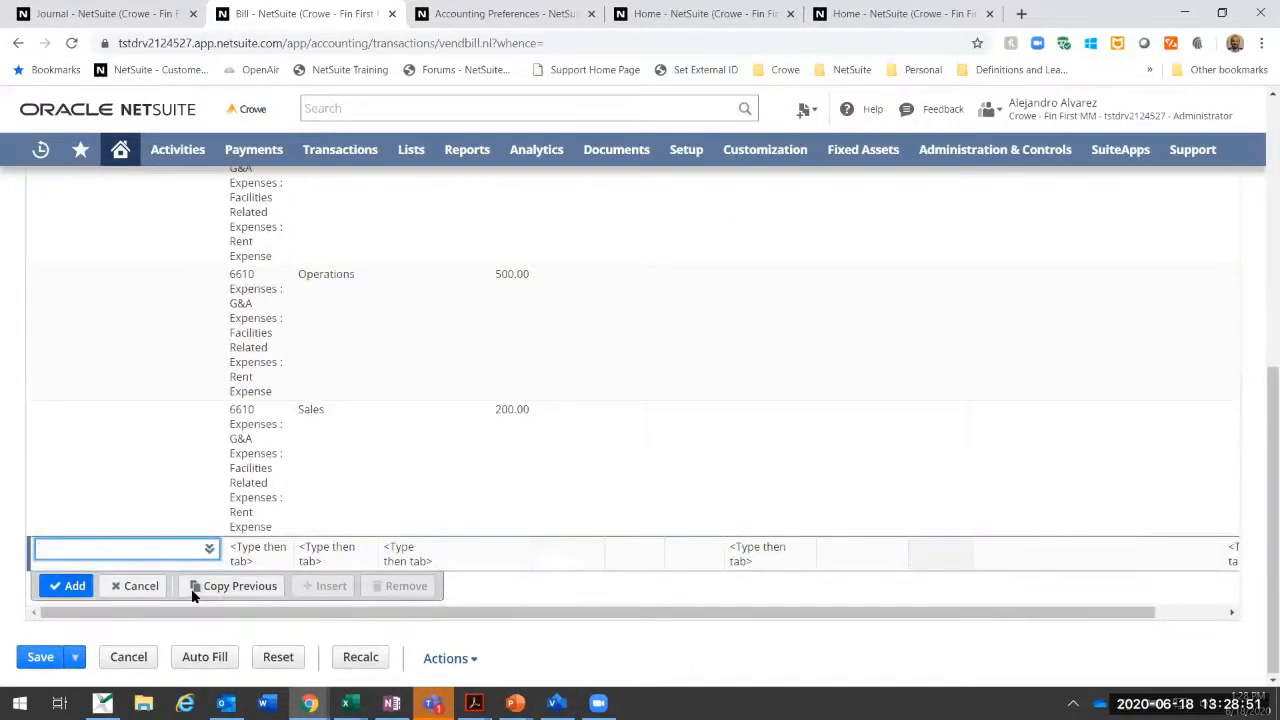
Step: Examine the bill's header and its rent expense lines by department, and leave the bill without saving it
{"action": "scroll", "coordinate": [633, 604], "scroll_direction": "up", "scroll_amount": 3}
{"action": "scroll", "coordinate": [622, 575], "scroll_direction": "down", "scroll_amount": 5}
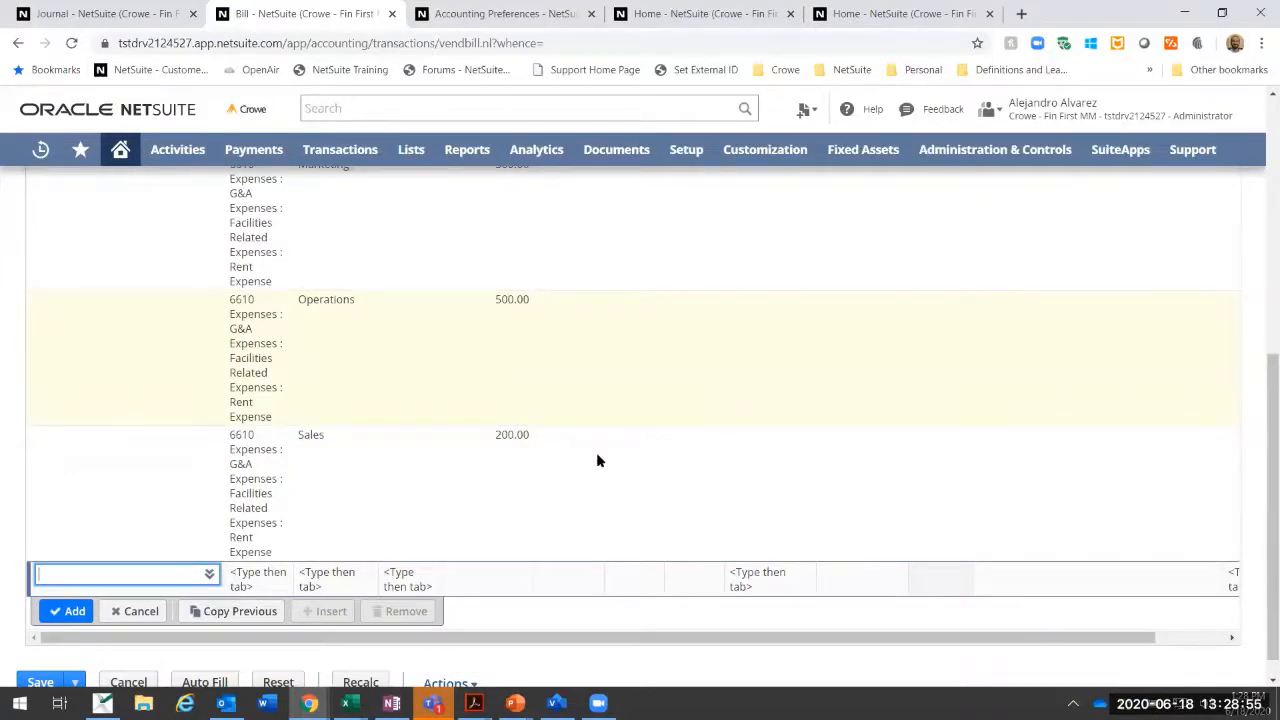
{"action": "scroll", "coordinate": [597, 457], "scroll_direction": "up", "scroll_amount": 2}
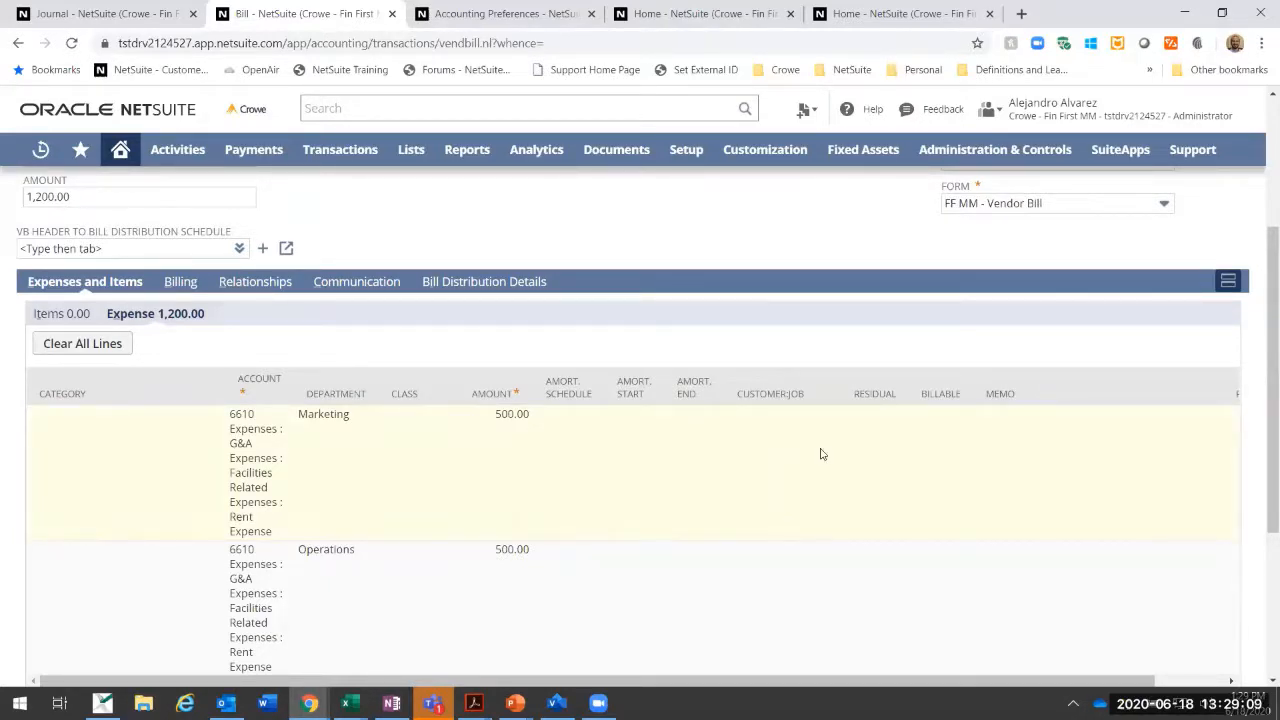
{"action": "scroll", "coordinate": [446, 366], "scroll_direction": "up", "scroll_amount": 3}
{"action": "scroll", "coordinate": [433, 370], "scroll_direction": "down", "scroll_amount": 3}
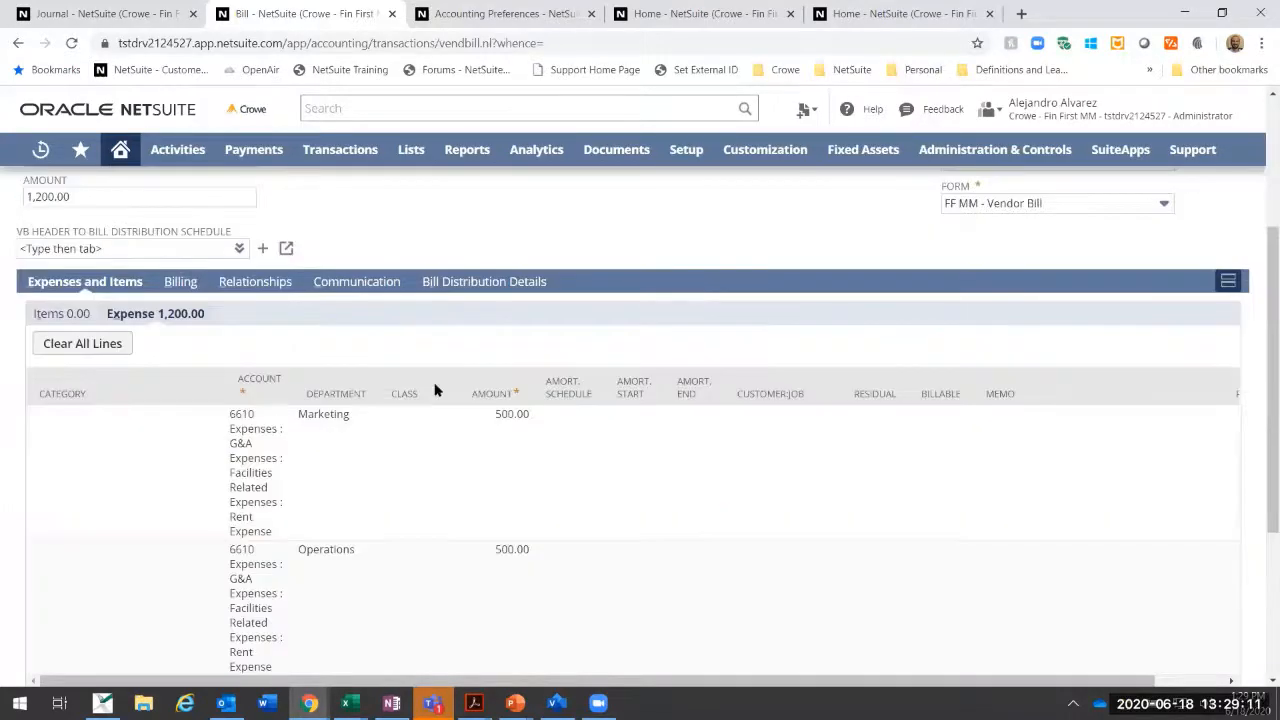
{"action": "scroll", "coordinate": [435, 390], "scroll_direction": "up", "scroll_amount": 3}
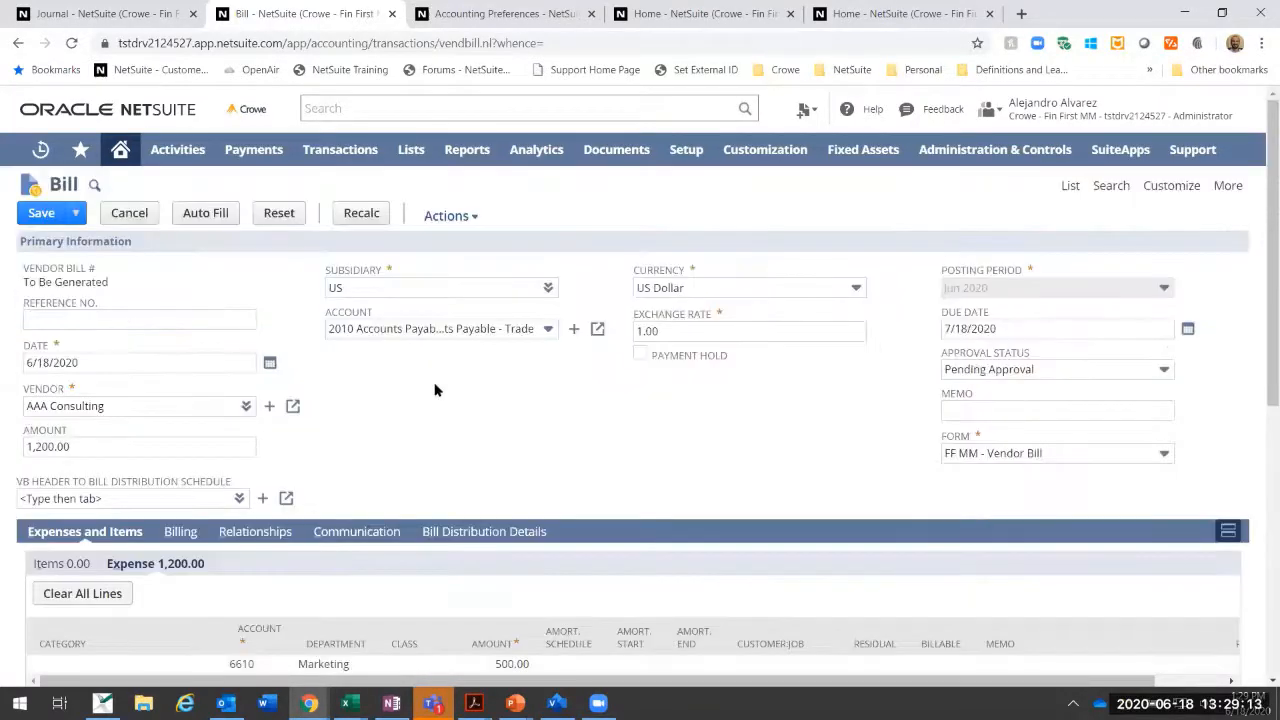
{"action": "scroll", "coordinate": [435, 390], "scroll_direction": "down", "scroll_amount": 5}
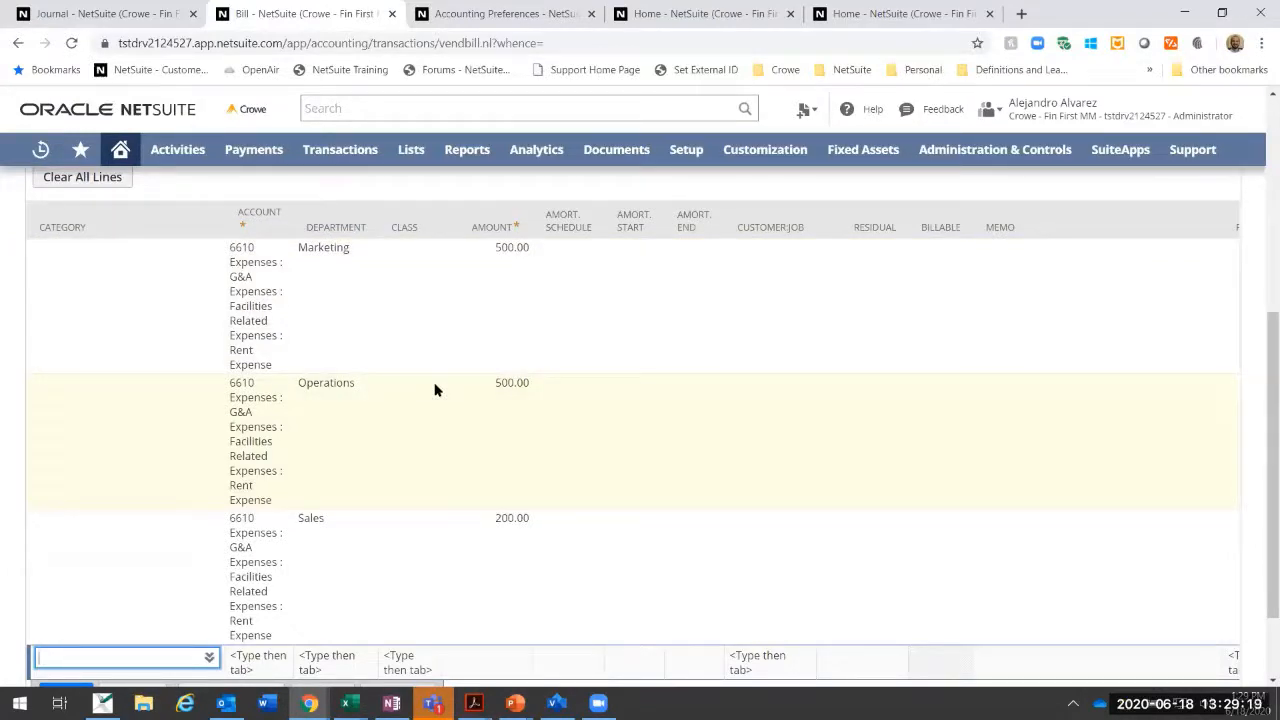
{"action": "scroll", "coordinate": [435, 390], "scroll_direction": "up", "scroll_amount": 5}
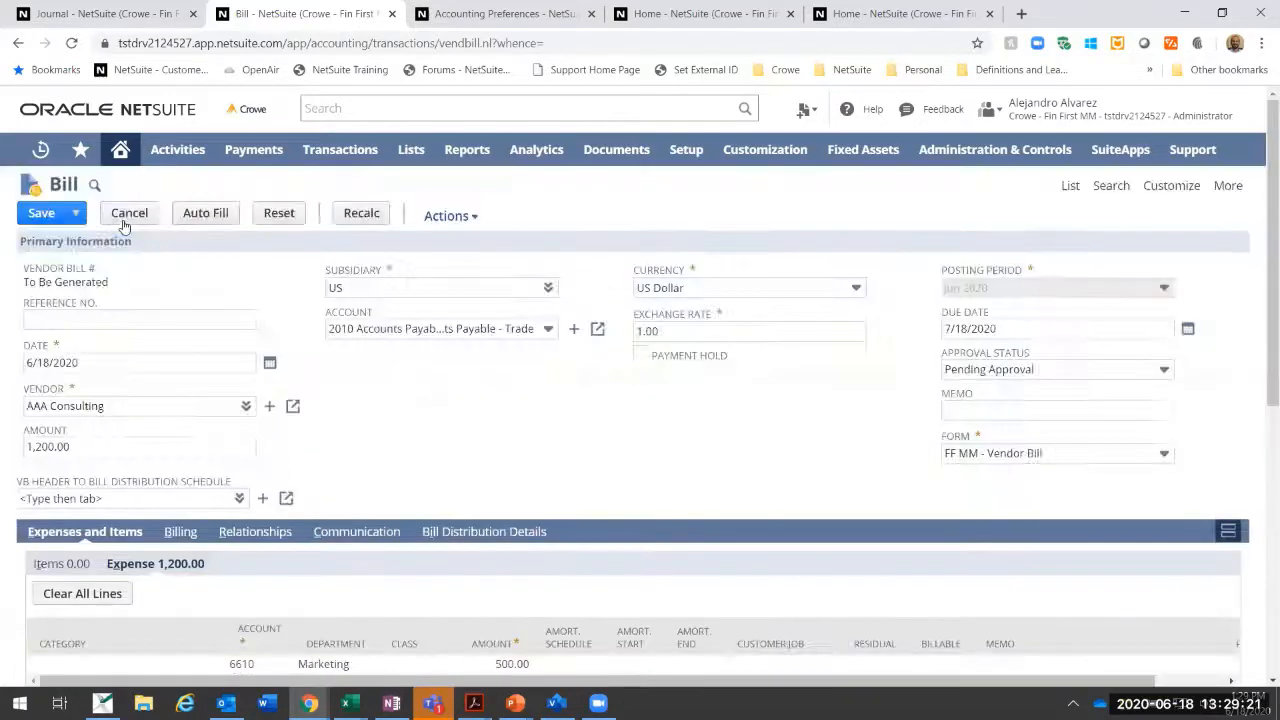
{"action": "left_click", "coordinate": [245, 405]}
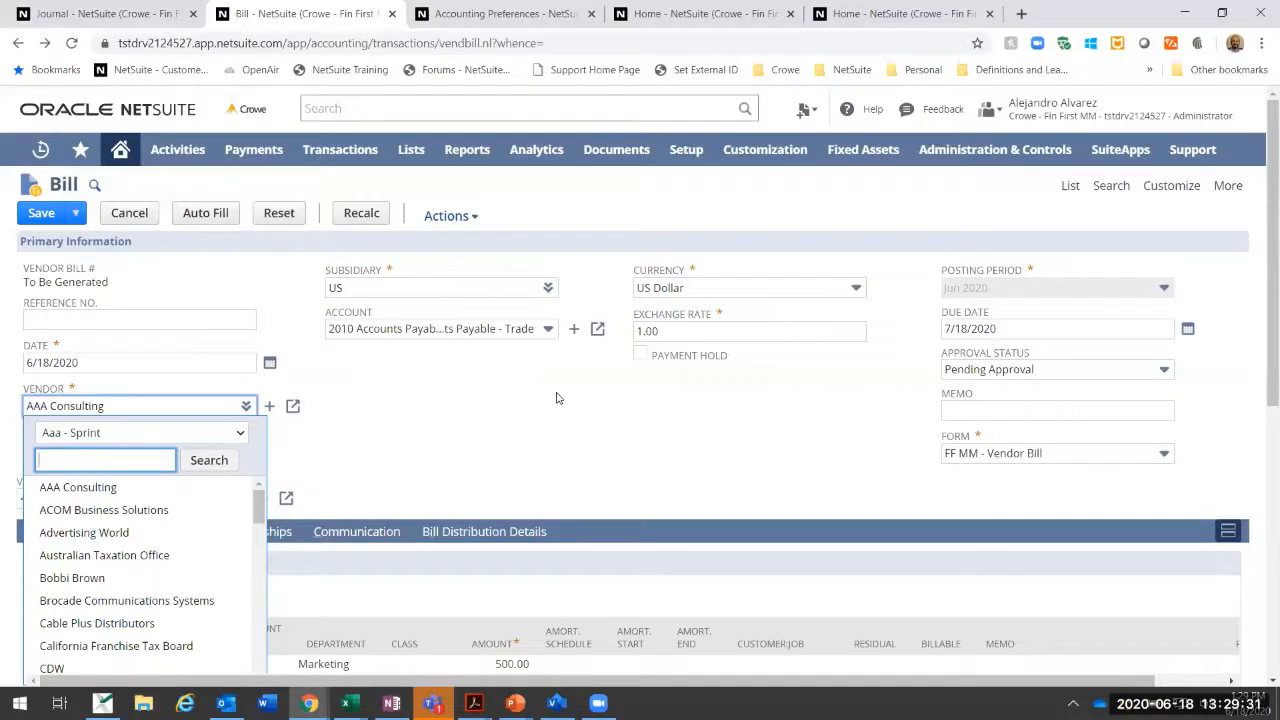
{"action": "left_click", "coordinate": [280, 244]}
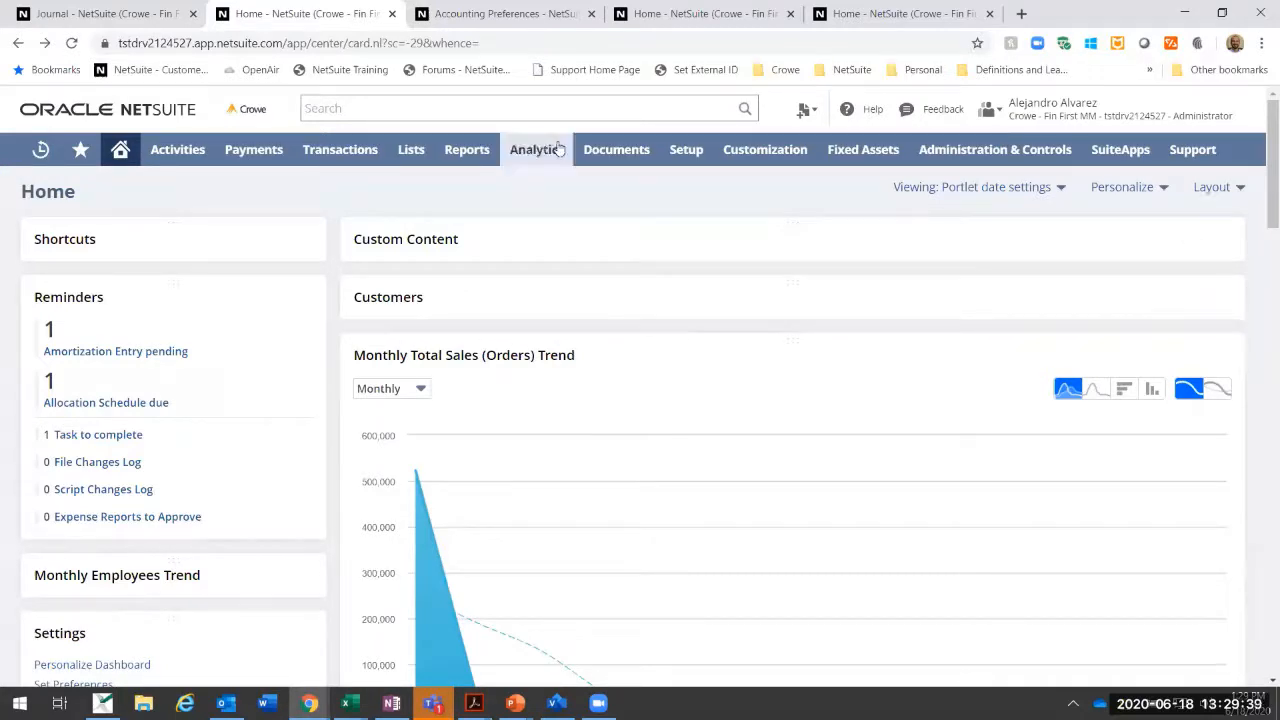
Step: Open the chart of accounts and show only the statistical accounts
{"action": "mouse_move", "coordinate": [475, 152]}
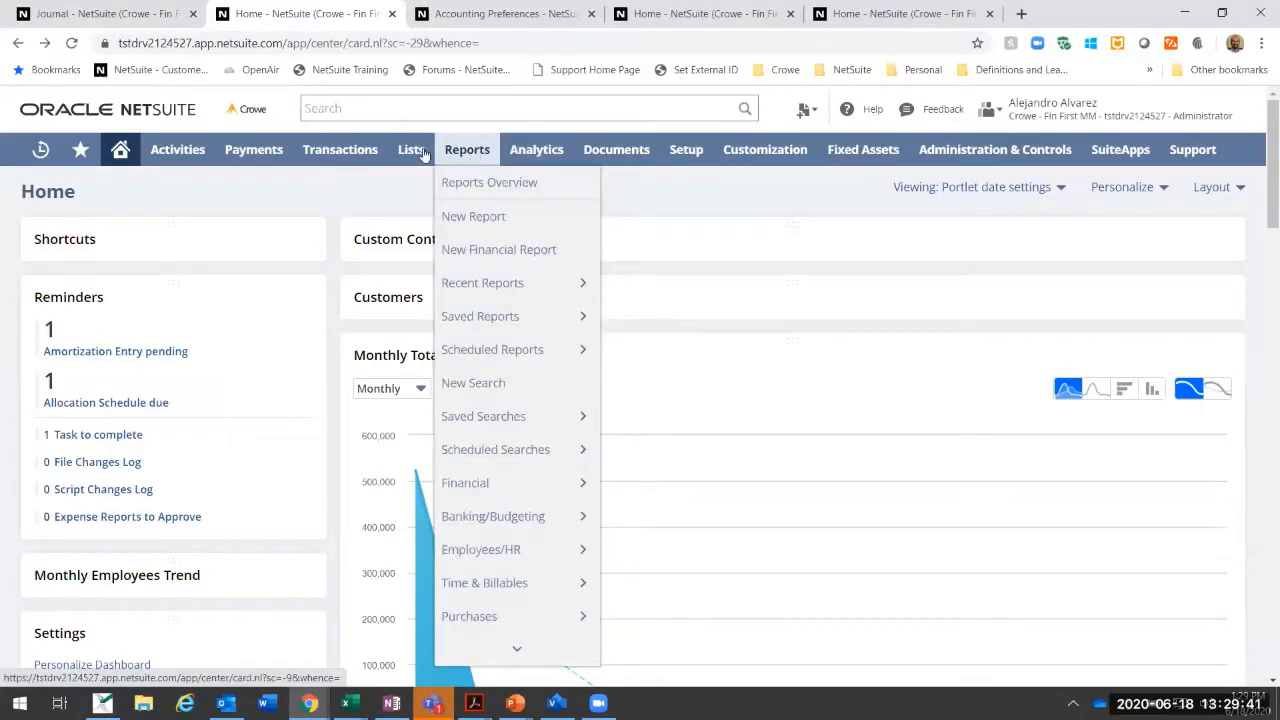
{"action": "mouse_move", "coordinate": [411, 150]}
{"action": "mouse_move", "coordinate": [437, 216]}
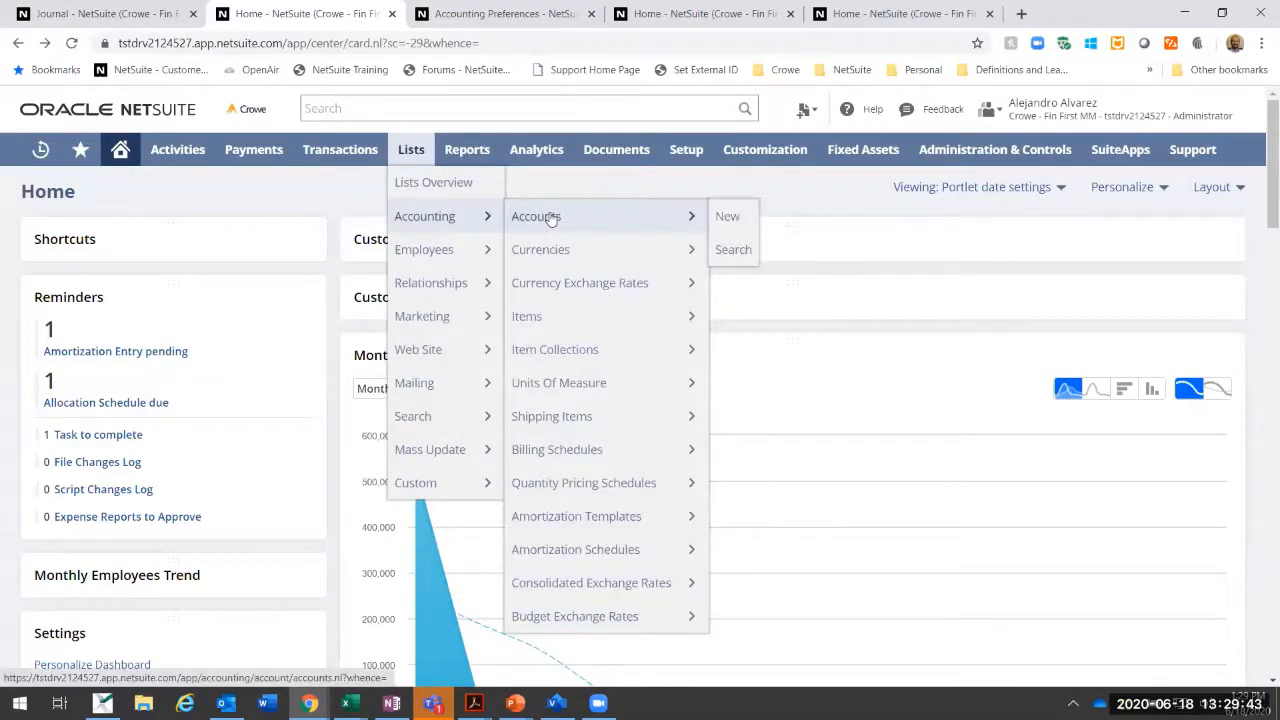
{"action": "left_click", "coordinate": [551, 219]}
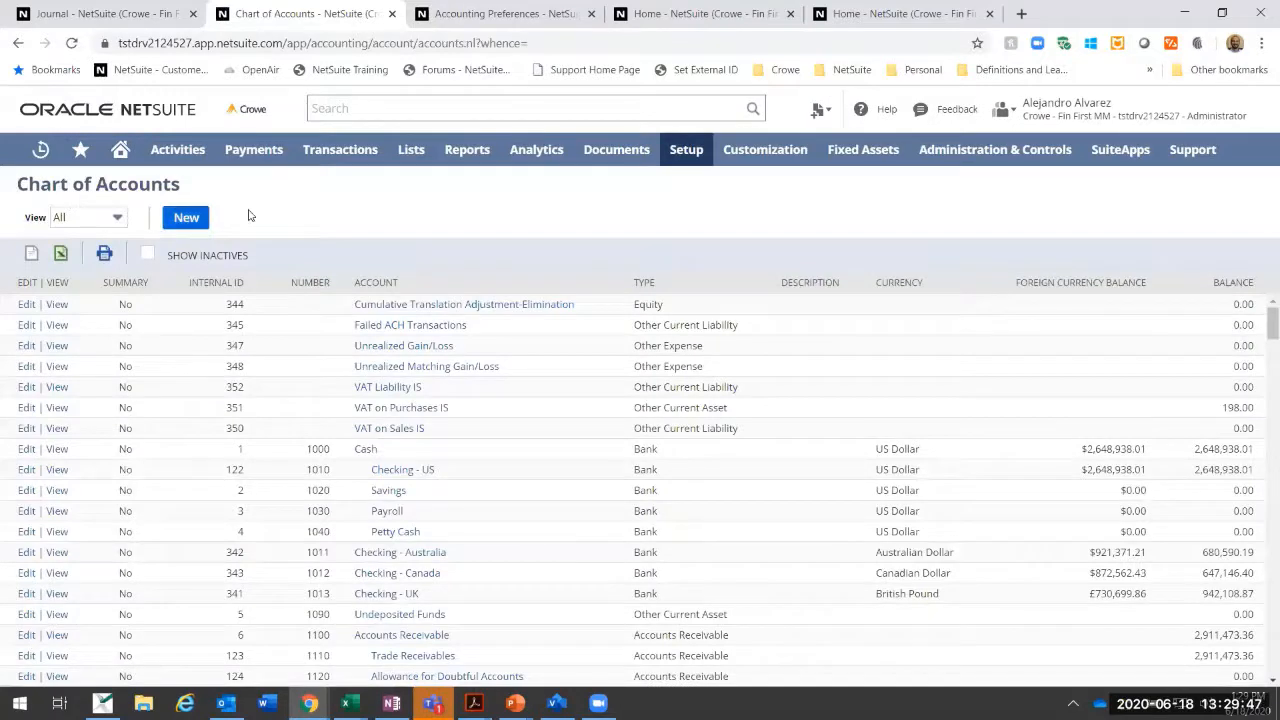
{"action": "left_click", "coordinate": [110, 220]}
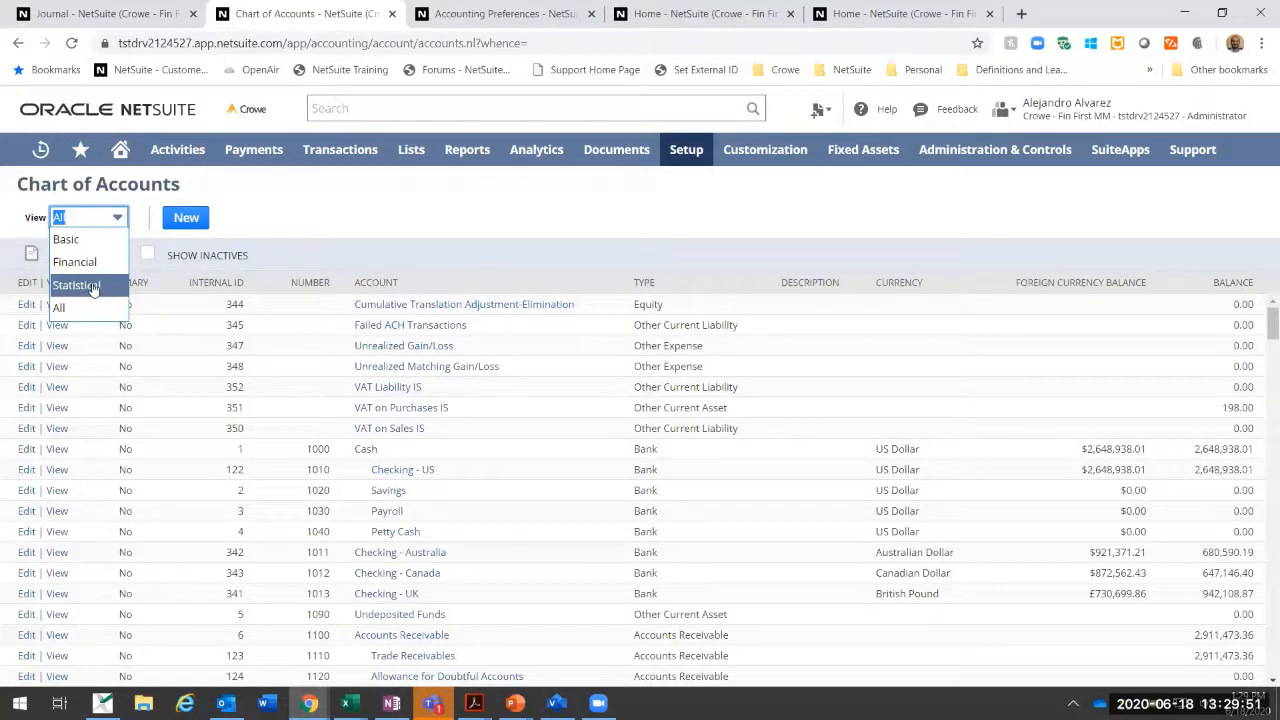
{"action": "left_click", "coordinate": [92, 287]}
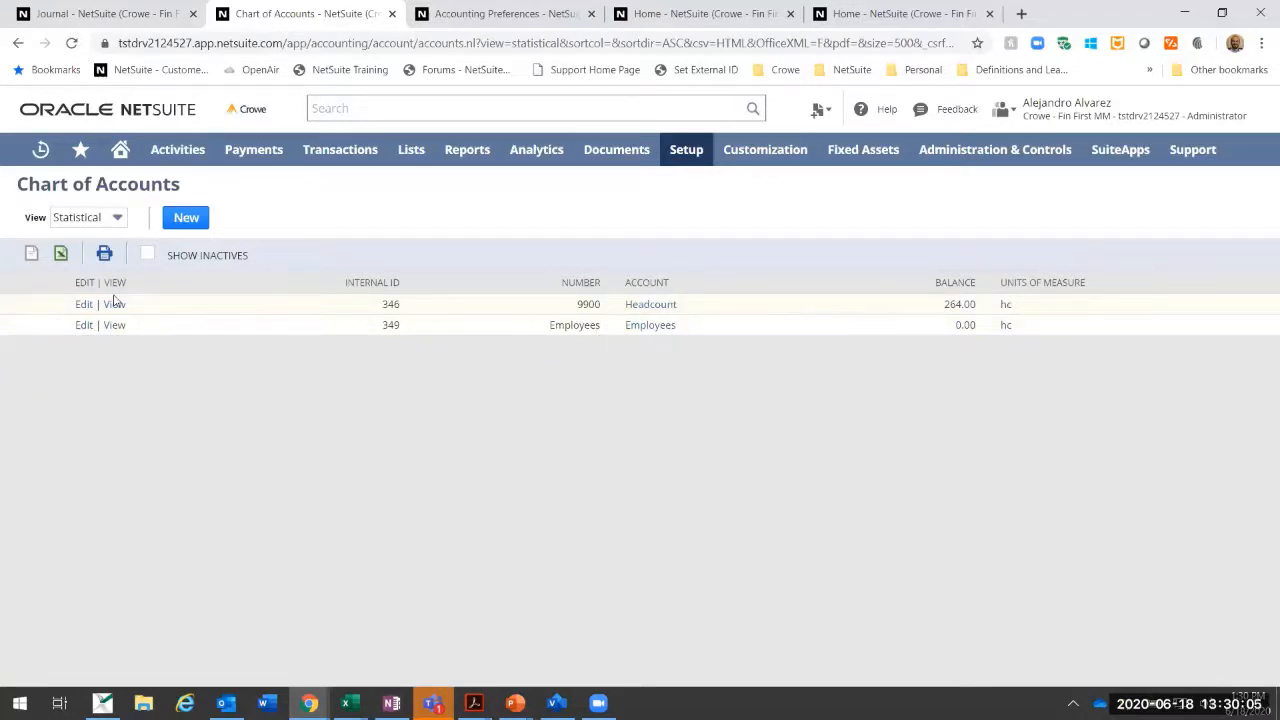
Step: Examine the default unit and subsidiaries of the 9900 Headcount account in its edit form, and return to the account list without saving
{"action": "double_click", "coordinate": [970, 305]}
{"action": "left_click", "coordinate": [222, 347]}
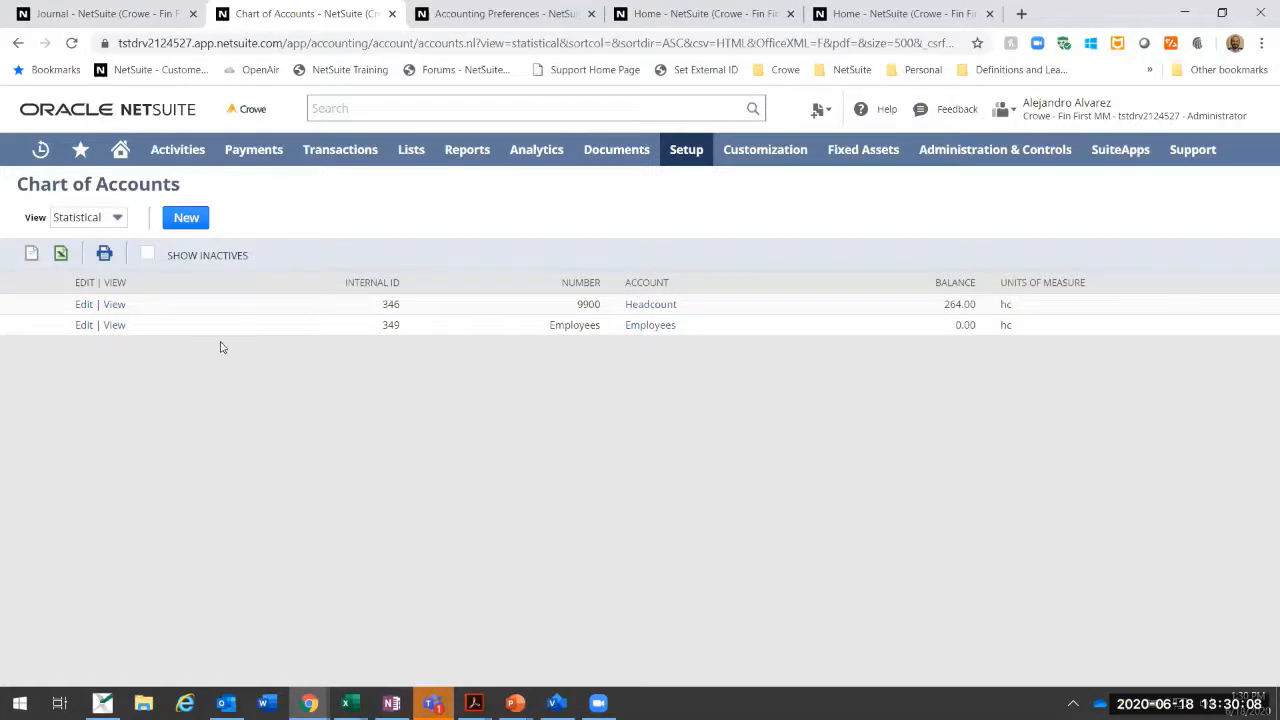
{"action": "left_click", "coordinate": [115, 305]}
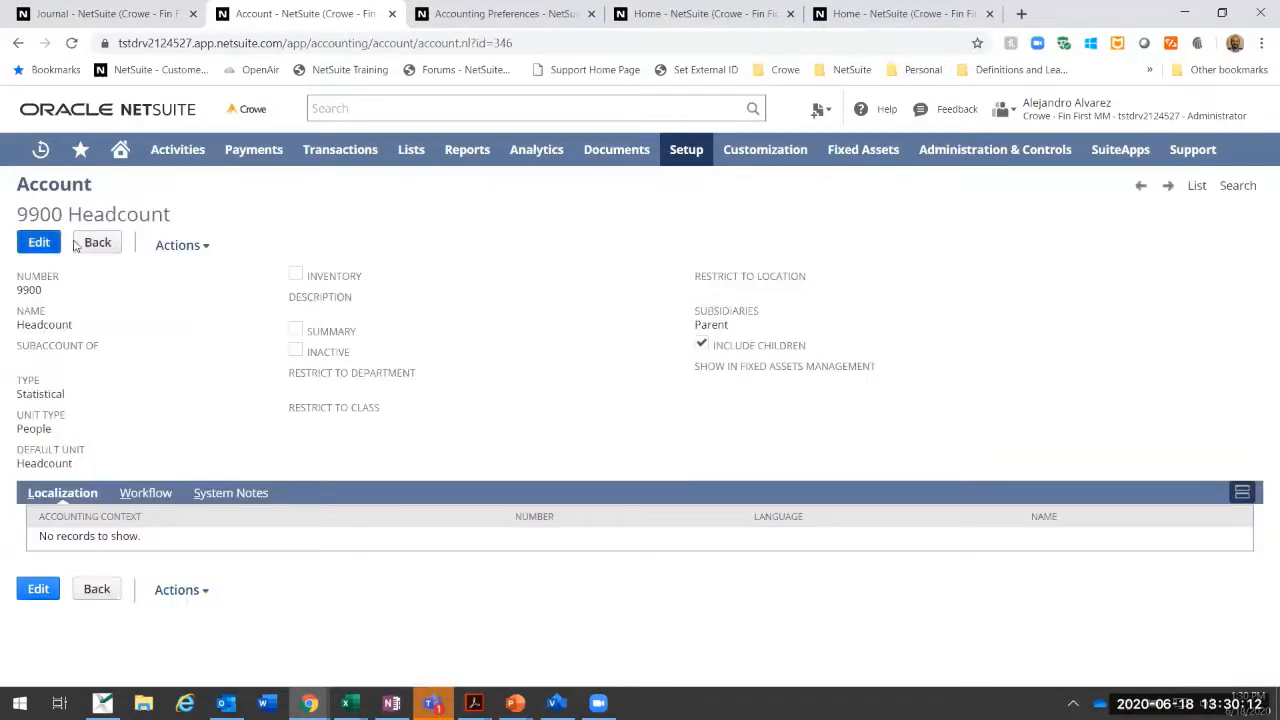
{"action": "left_click", "coordinate": [77, 248]}
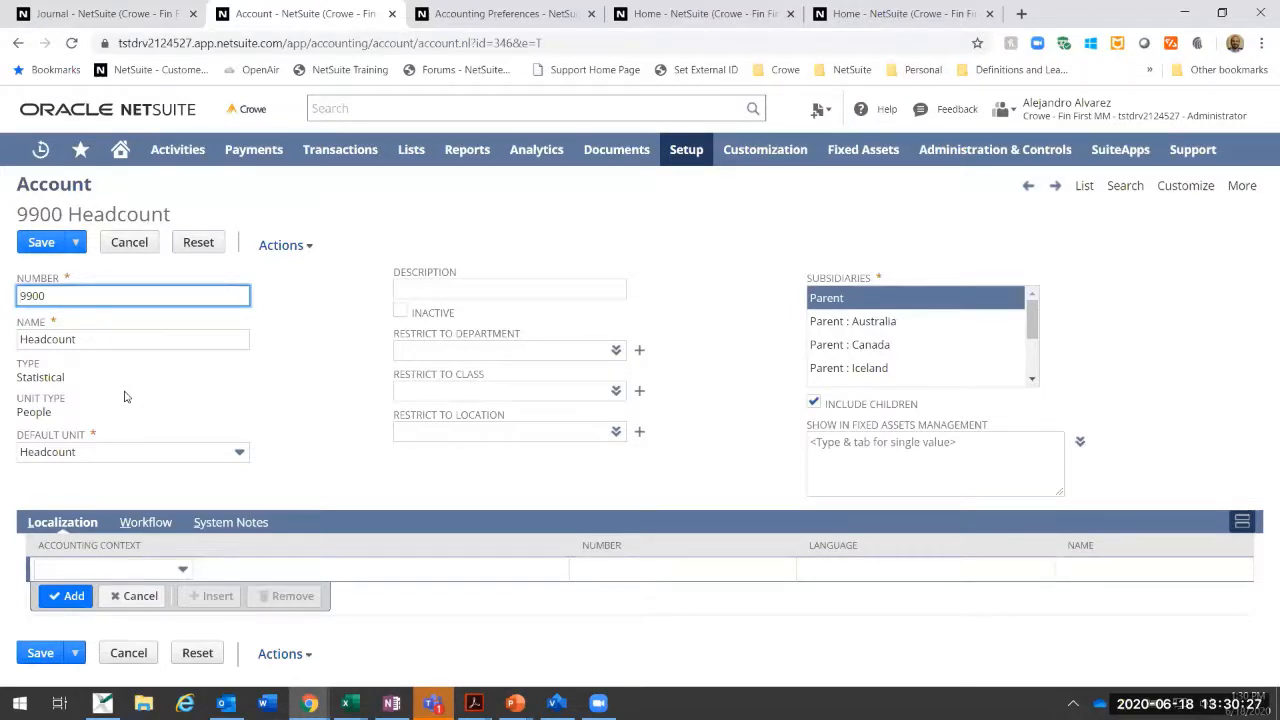
{"action": "left_click", "coordinate": [190, 453]}
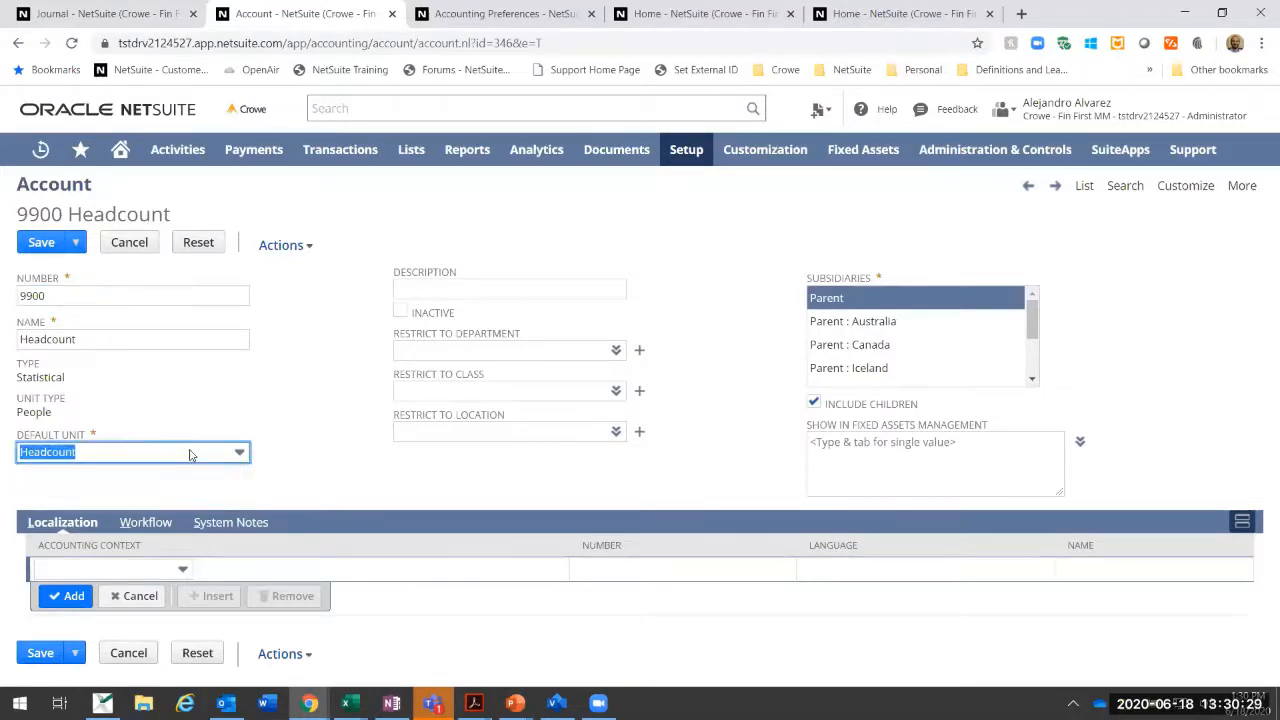
{"action": "left_click", "coordinate": [122, 455]}
{"action": "left_click", "coordinate": [271, 373]}
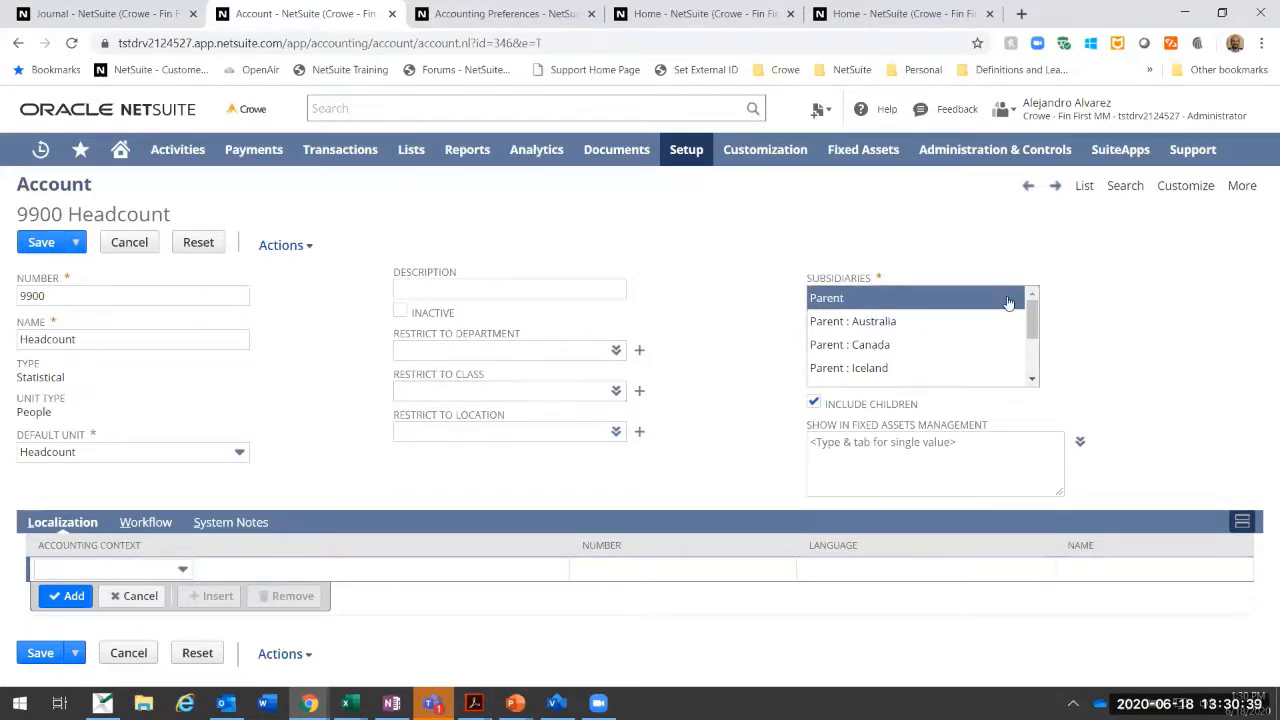
{"action": "left_click_drag", "start_coordinate": [1031, 320], "coordinate": [1014, 295]}
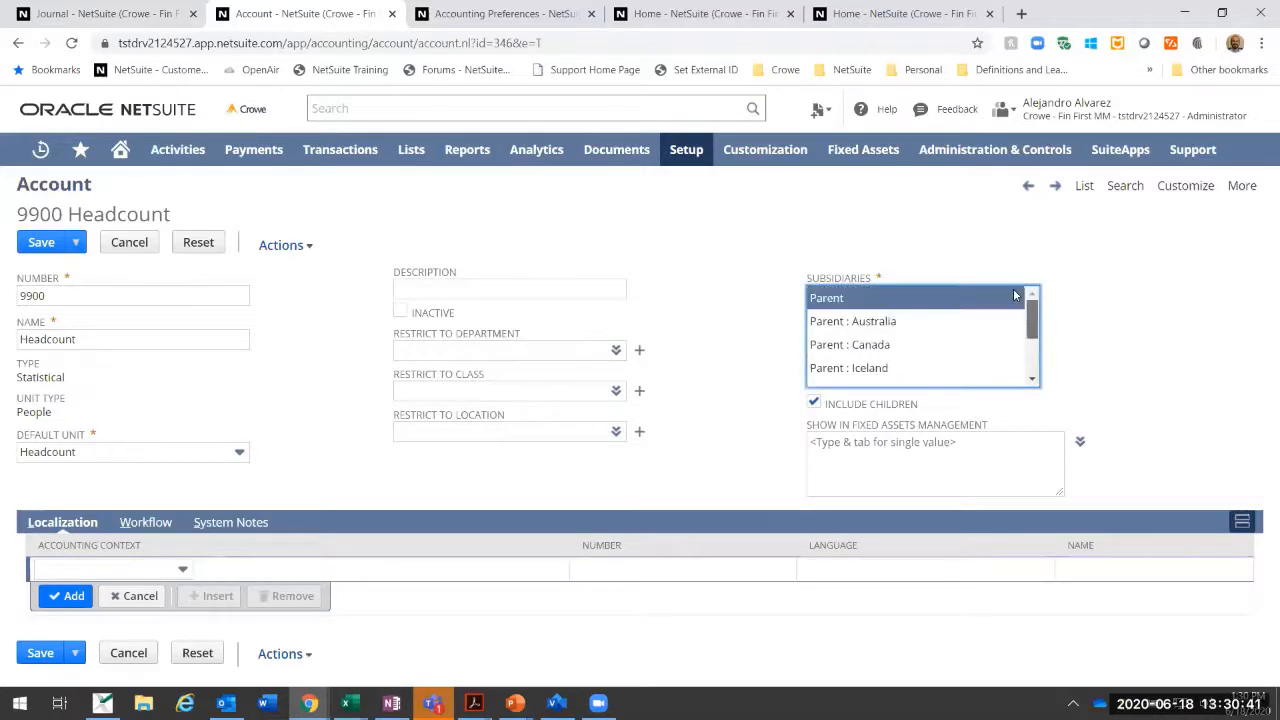
{"action": "left_click", "coordinate": [847, 441]}
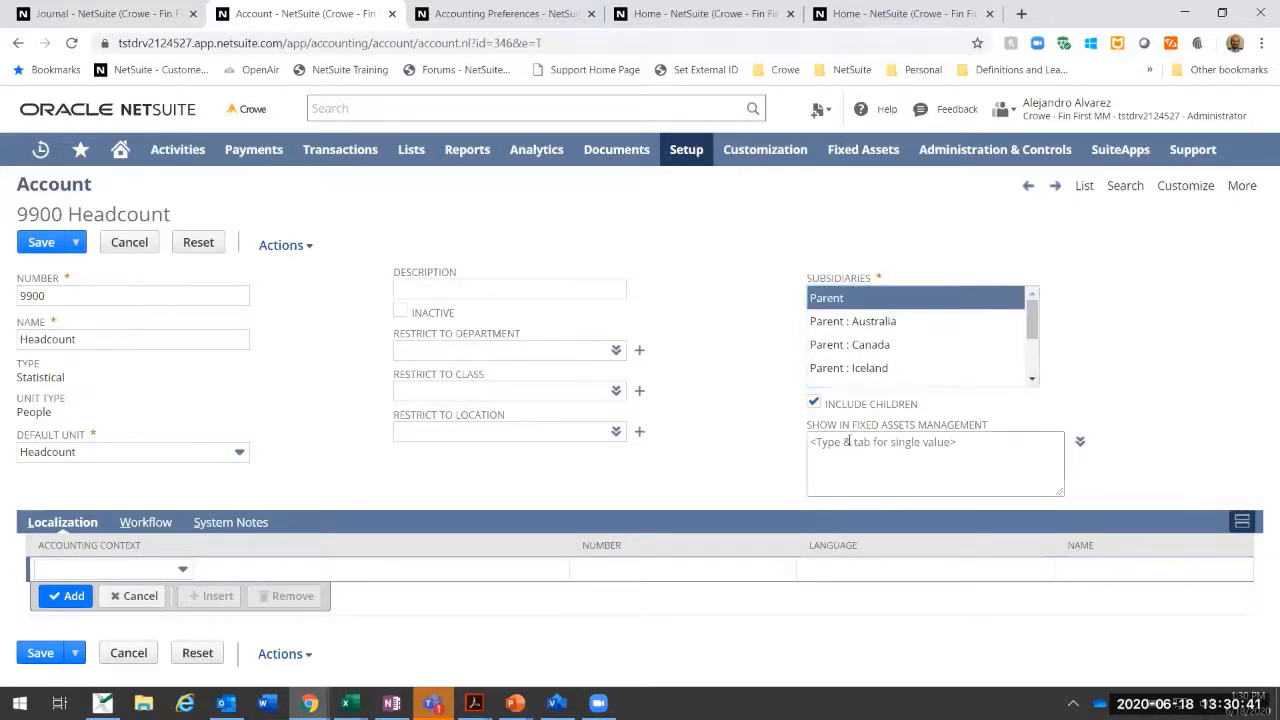
{"action": "left_click", "coordinate": [130, 243]}
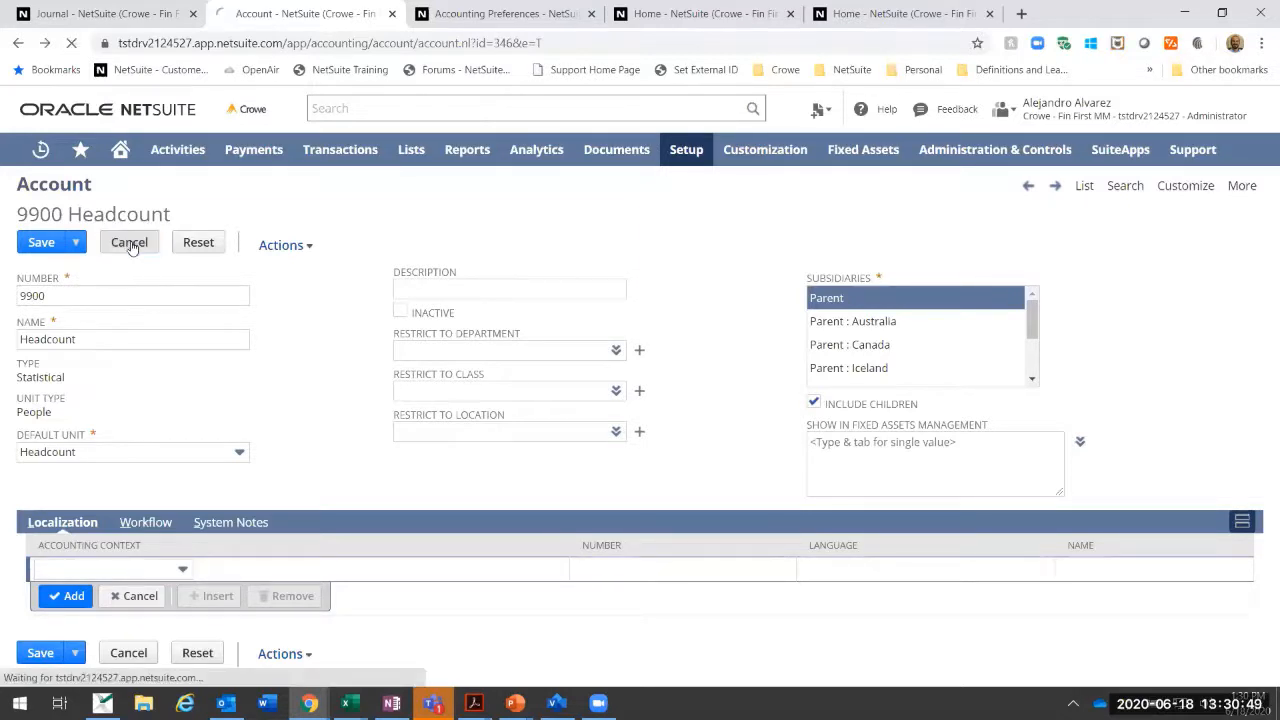
{"action": "left_click", "coordinate": [1196, 187]}
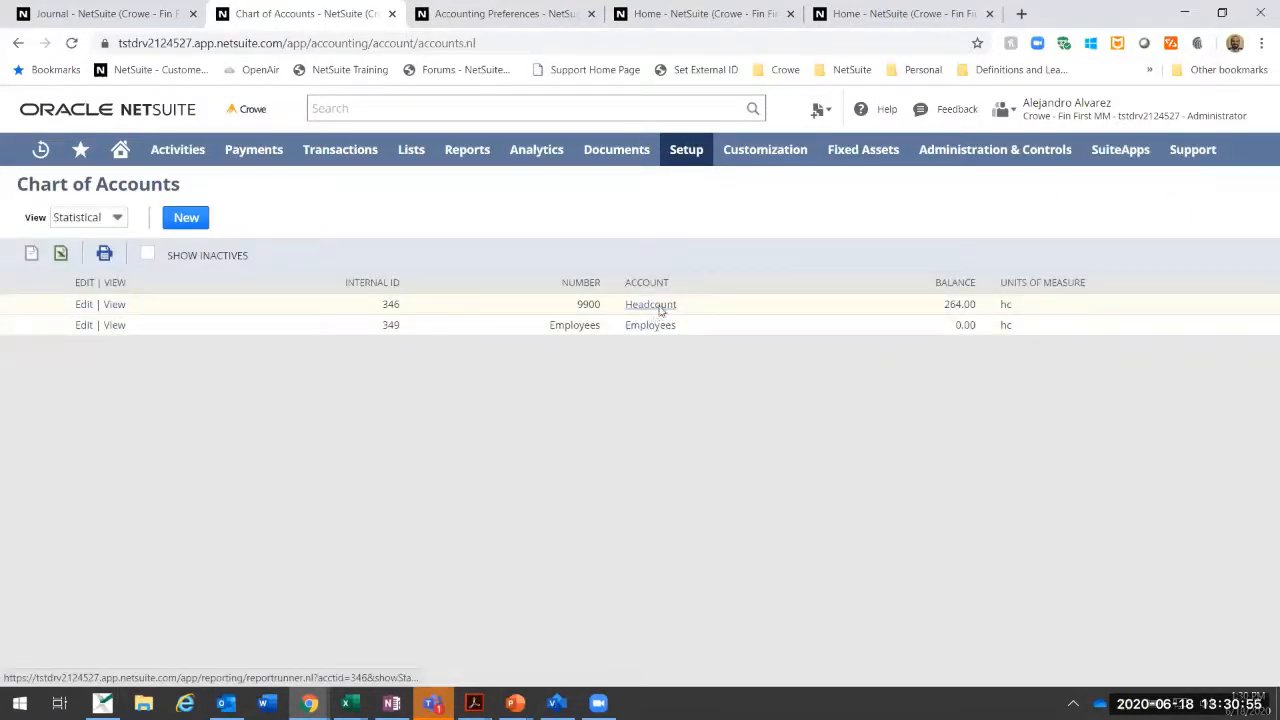
Step: Open the Headcount account's register and set its subsidiary context to US
{"action": "left_click", "coordinate": [656, 305]}
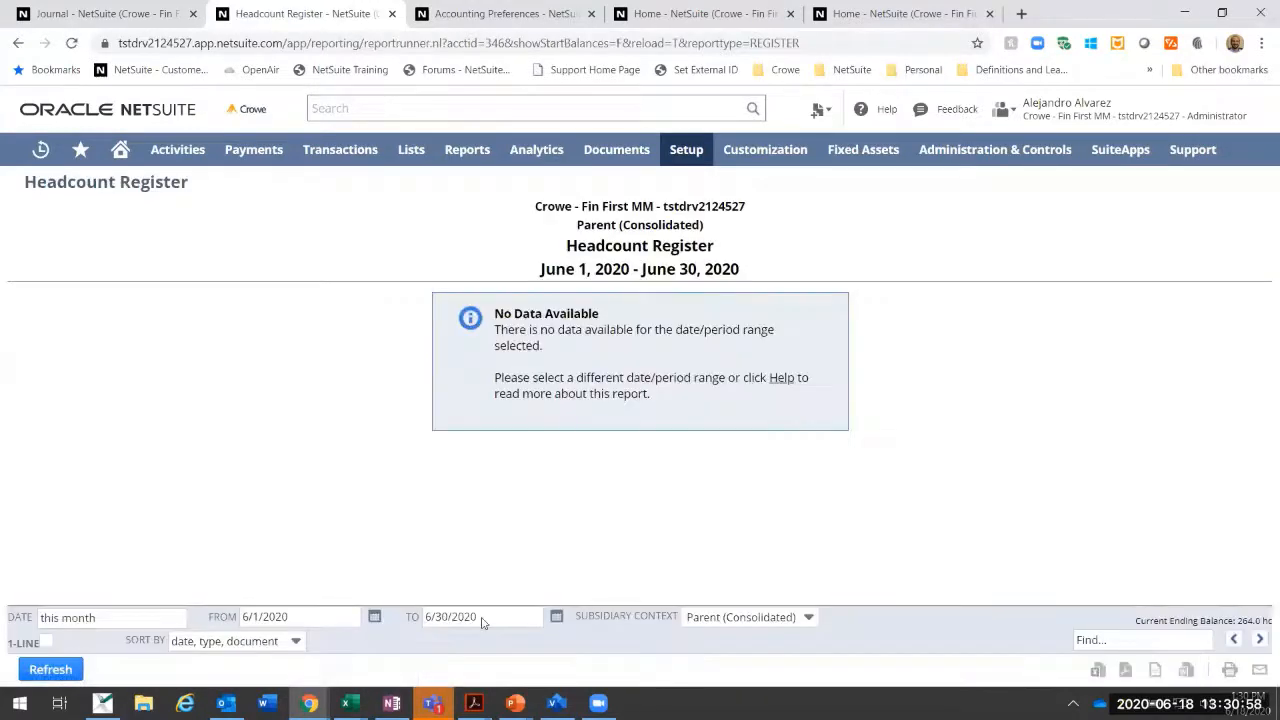
{"action": "left_click", "coordinate": [757, 620]}
{"action": "left_click", "coordinate": [746, 591]}
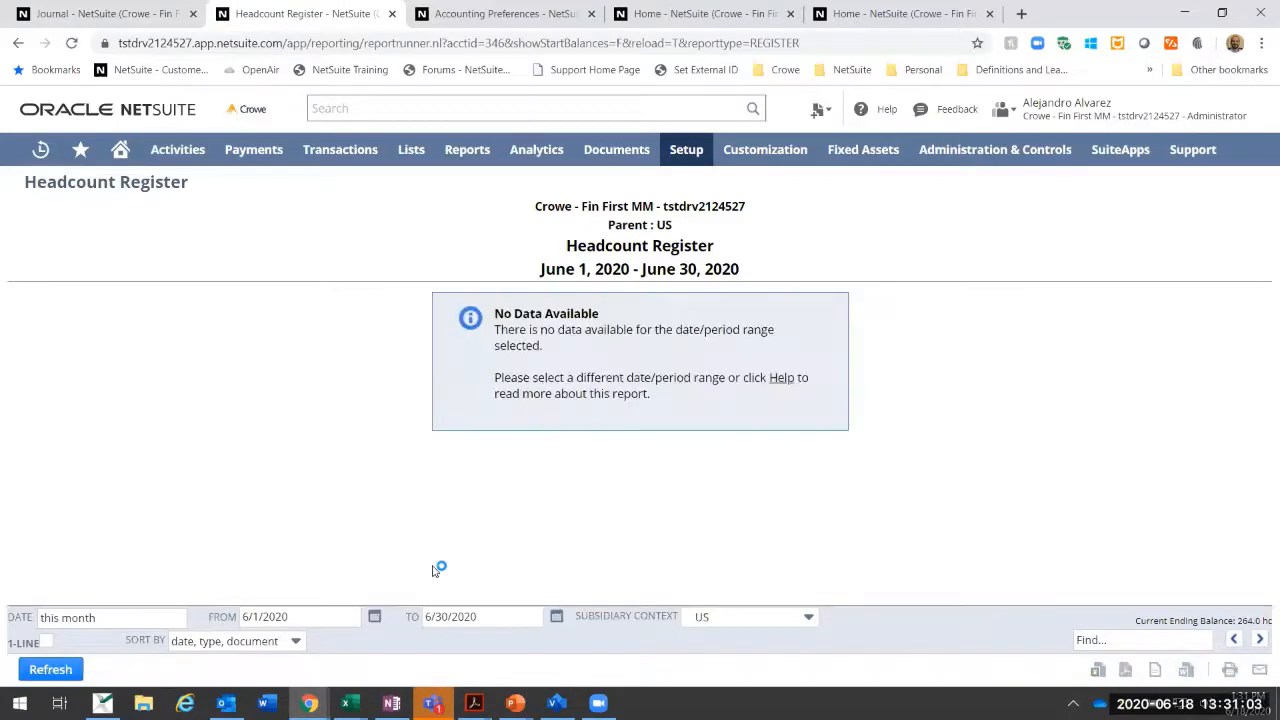
Step: Set the Headcount register's start date to 4/1/2020 and refresh the report
{"action": "left_click", "coordinate": [374, 616]}
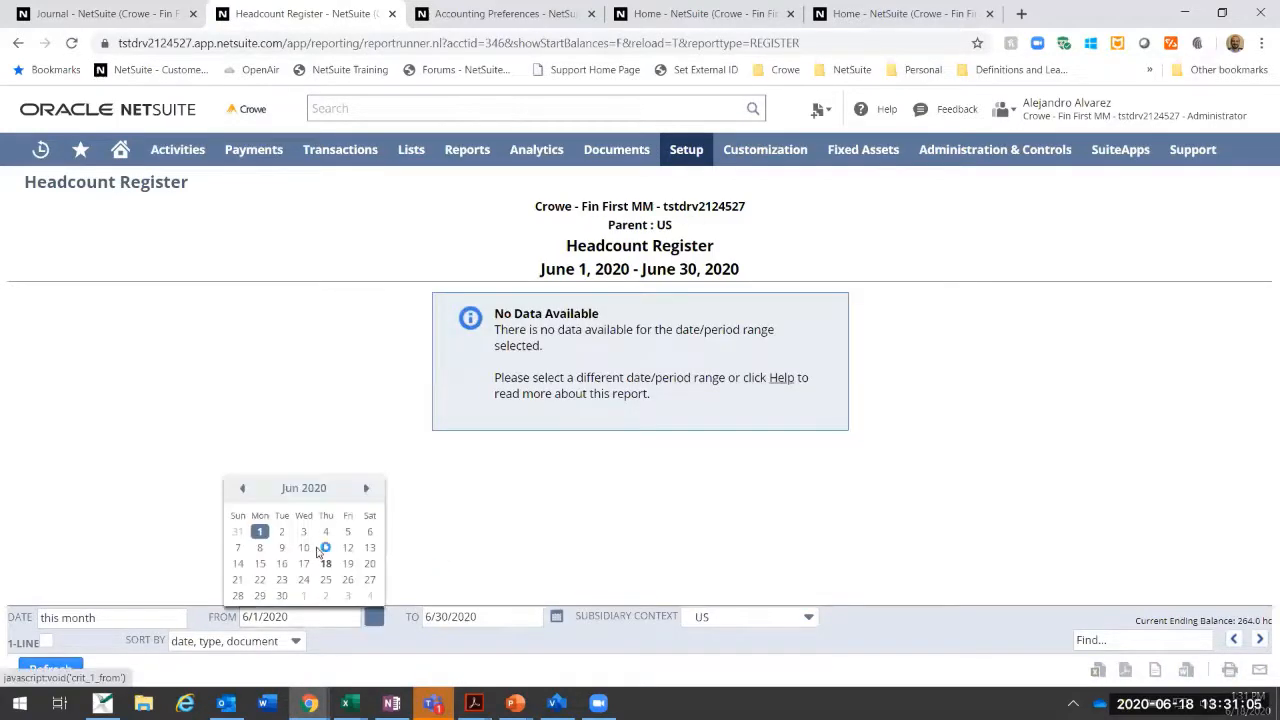
{"action": "left_click", "coordinate": [242, 488]}
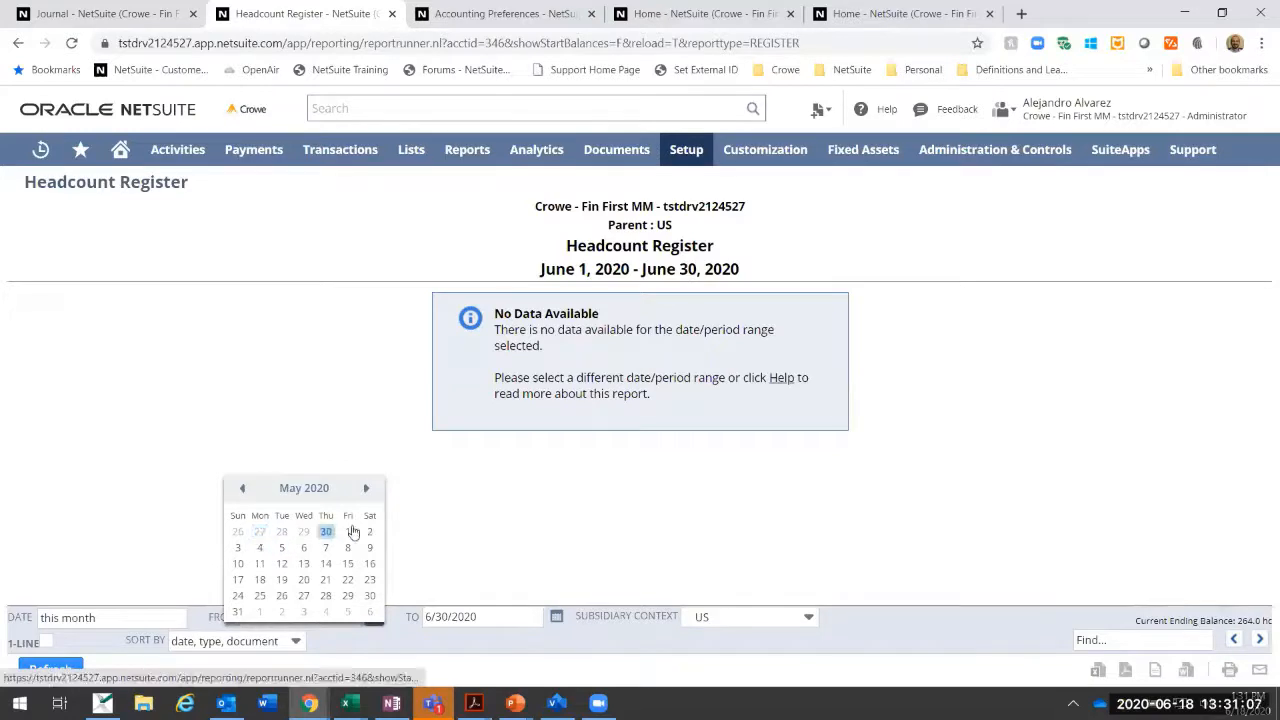
{"action": "left_click", "coordinate": [242, 488]}
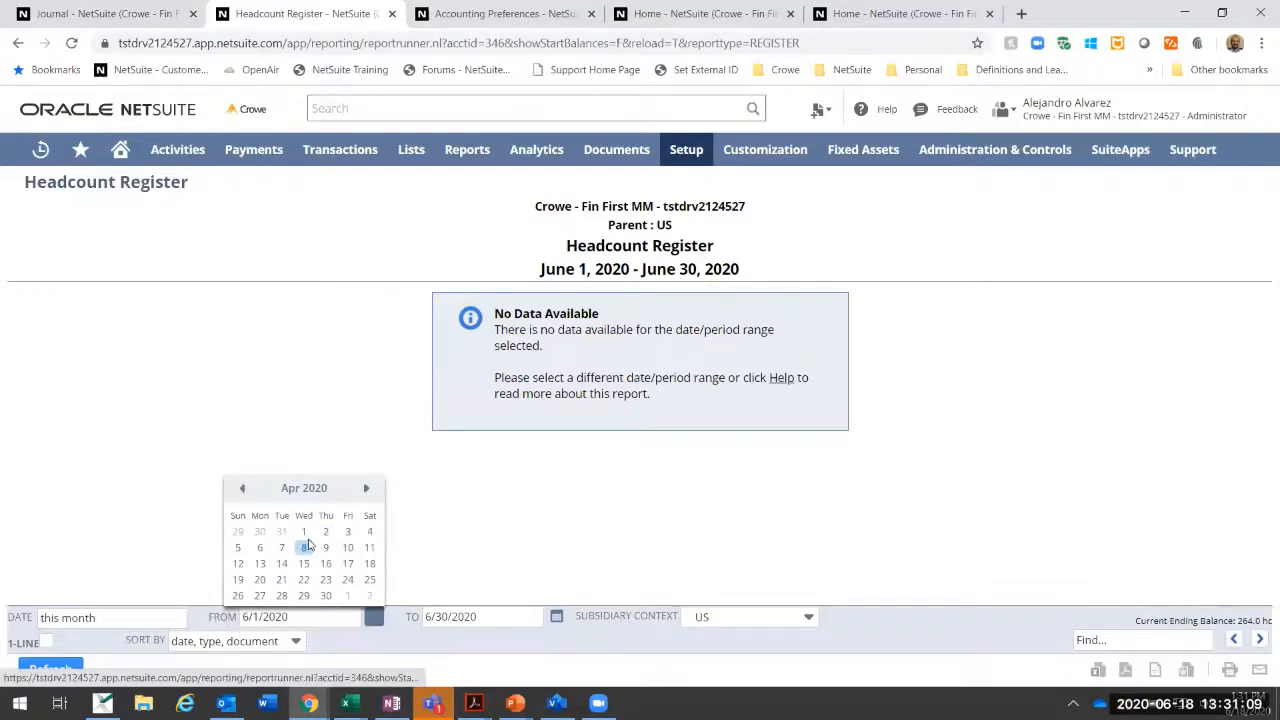
{"action": "left_click", "coordinate": [304, 531]}
{"action": "left_click", "coordinate": [80, 670]}
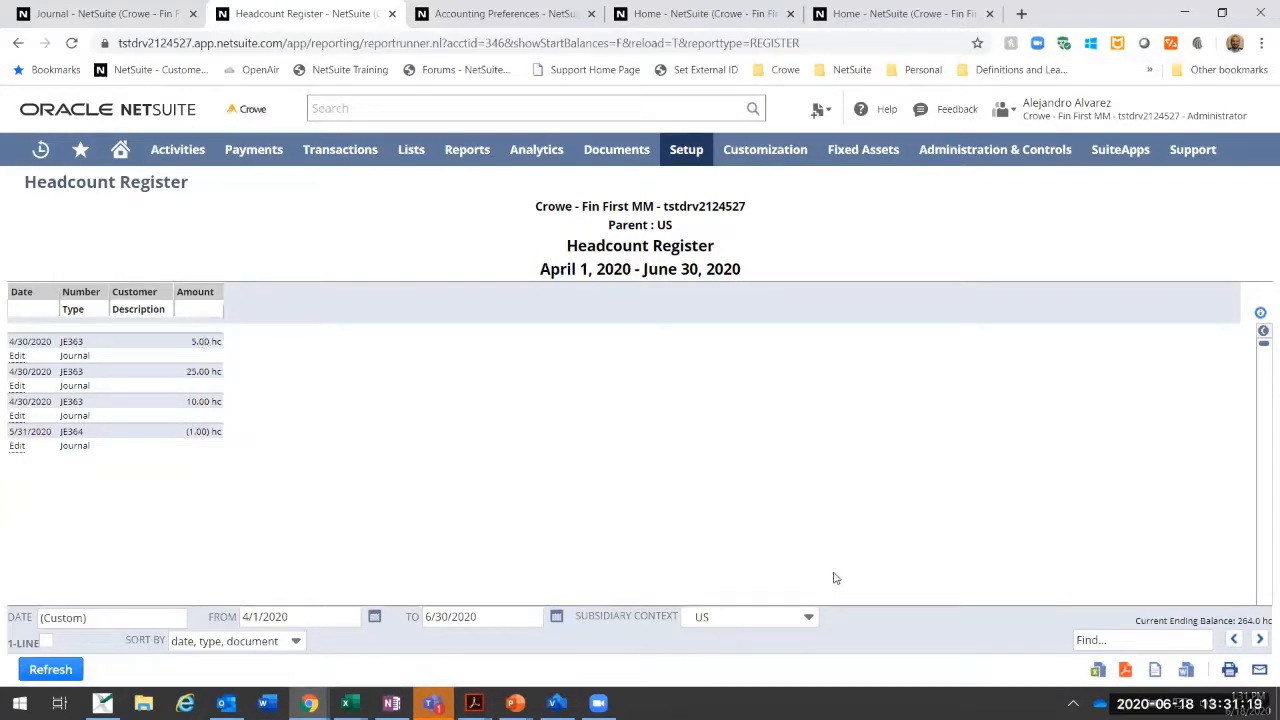
Step: Open the first 4/30/2020 journal in the Headcount register for editing
{"action": "key", "text": "ctrl+plus"}
{"action": "key", "text": "ctrl+plus"}
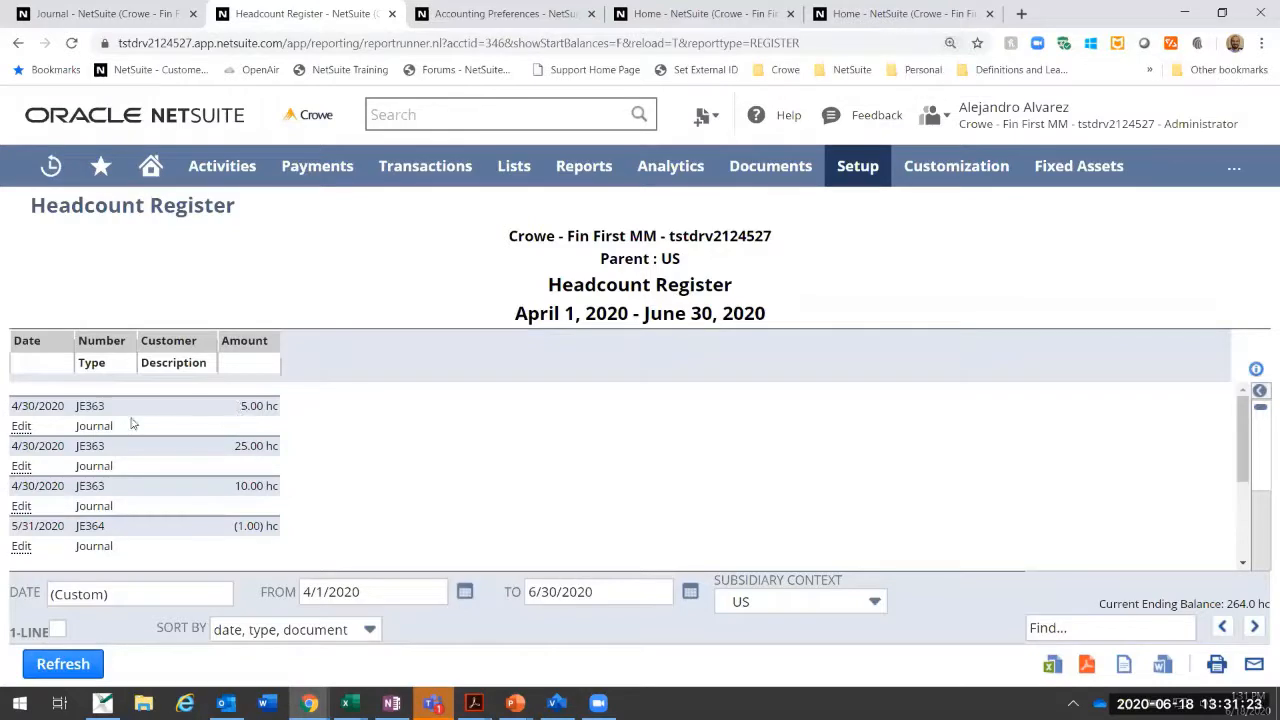
{"action": "left_click", "coordinate": [43, 420]}
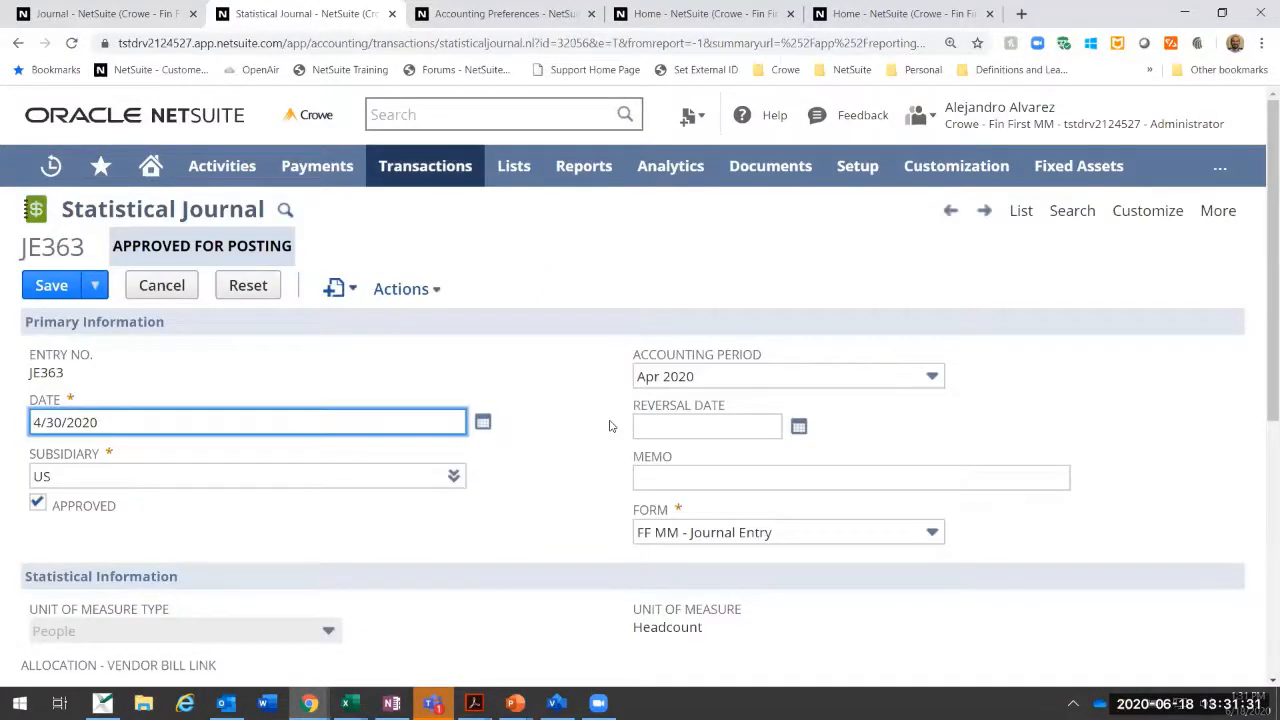
{"action": "key", "text": "ctrl+minus"}
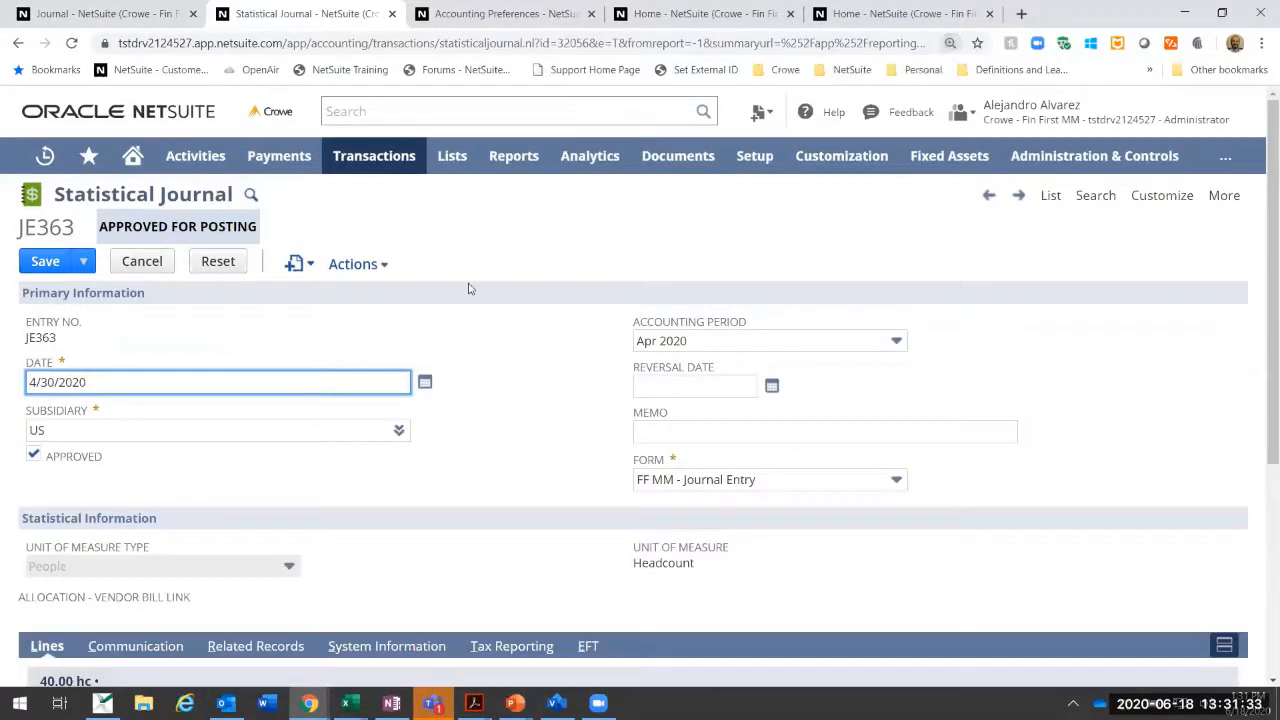
Step: Search for "statis" and look through the financial transaction types for the statistical journal entry page
{"action": "left_click", "coordinate": [399, 112]}
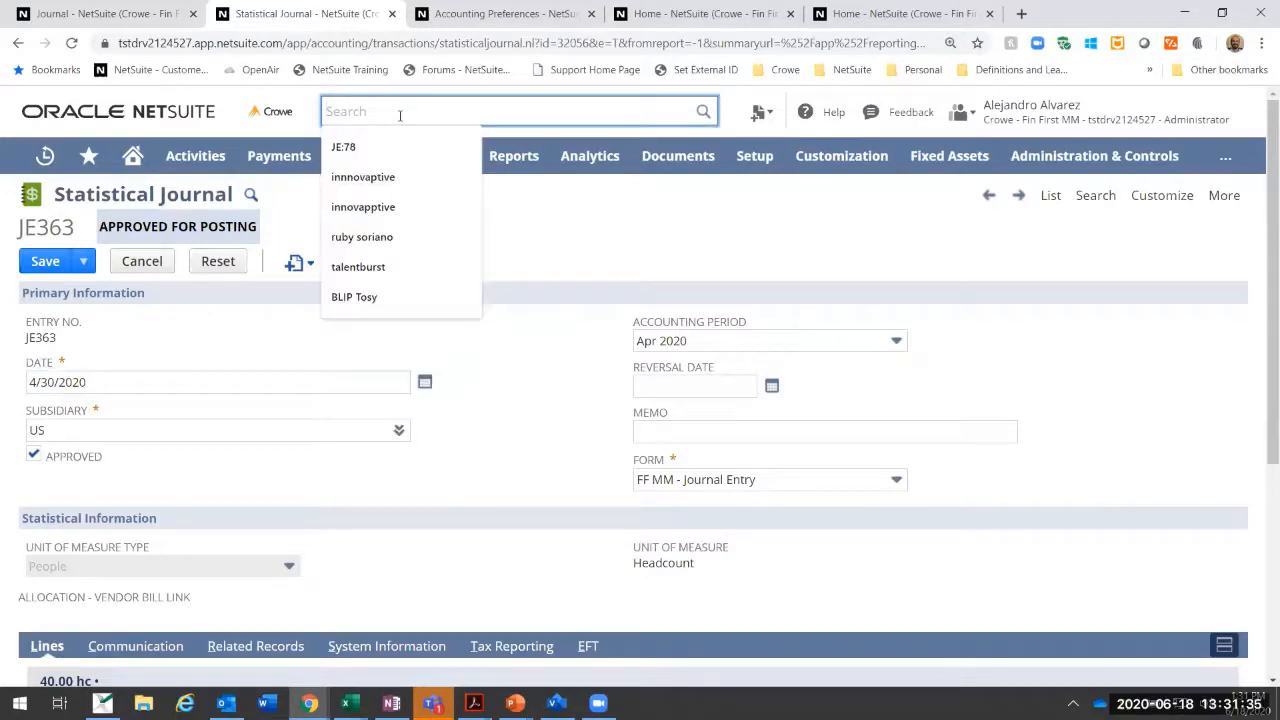
{"action": "type", "text": "statis"}
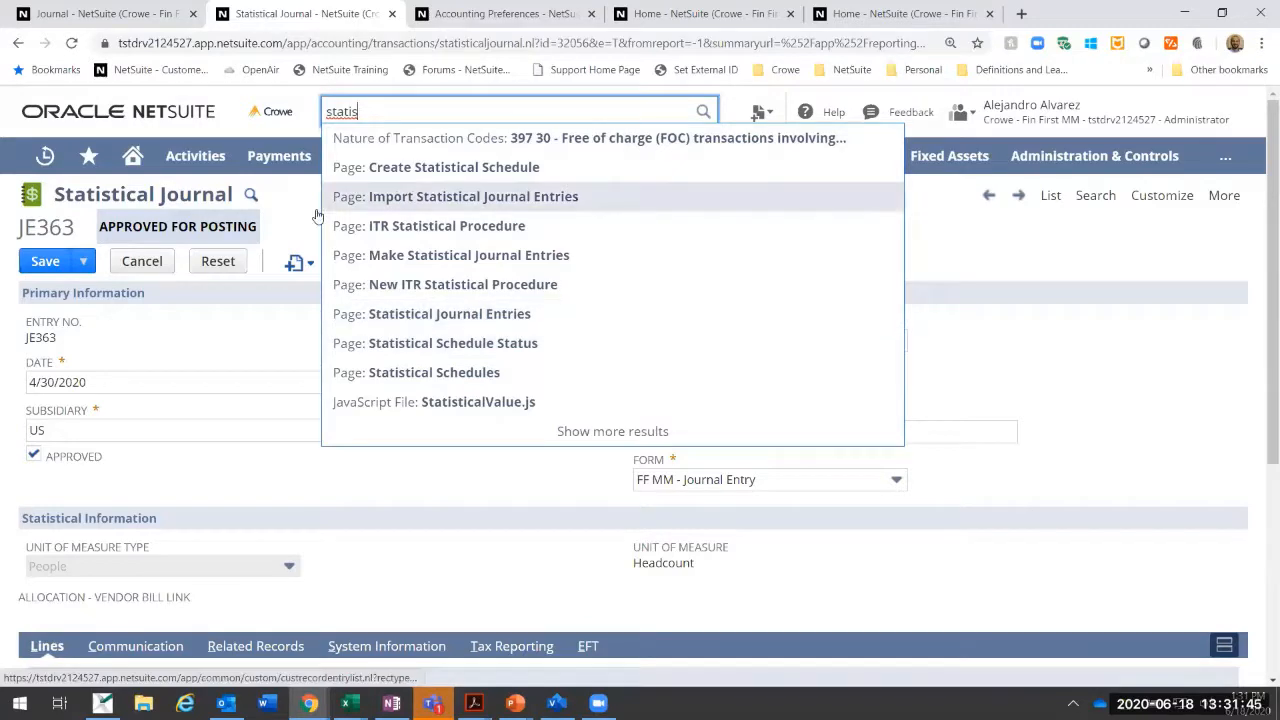
{"action": "mouse_move", "coordinate": [372, 158]}
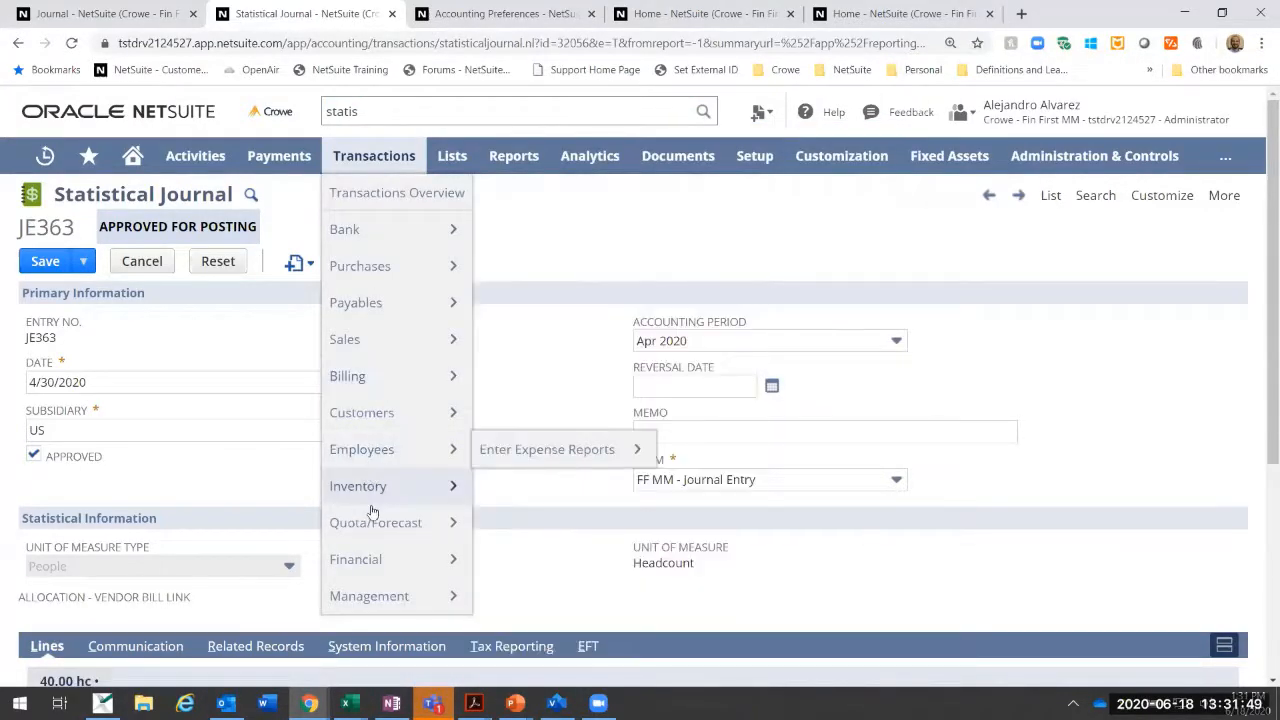
{"action": "mouse_move", "coordinate": [366, 560]}
{"action": "mouse_move", "coordinate": [632, 527]}
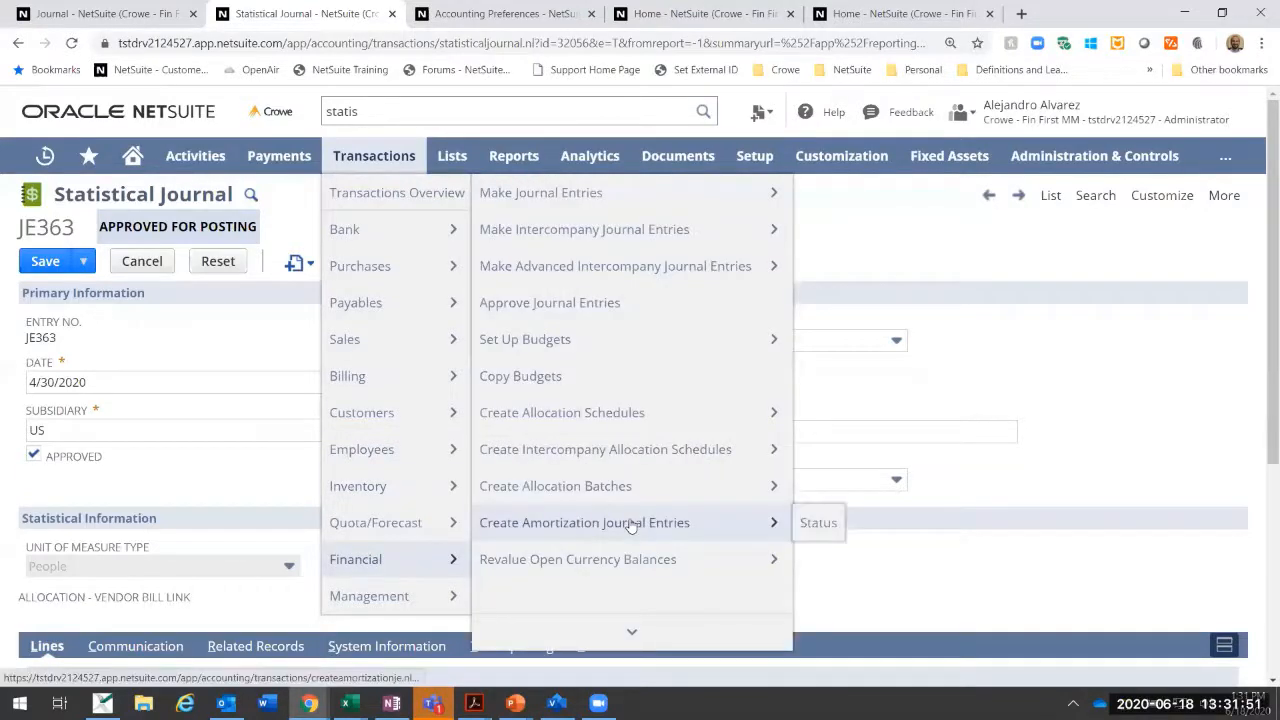
{"action": "scroll", "coordinate": [600, 525], "scroll_direction": "down", "scroll_amount": 1}
{"action": "mouse_move", "coordinate": [586, 596]}
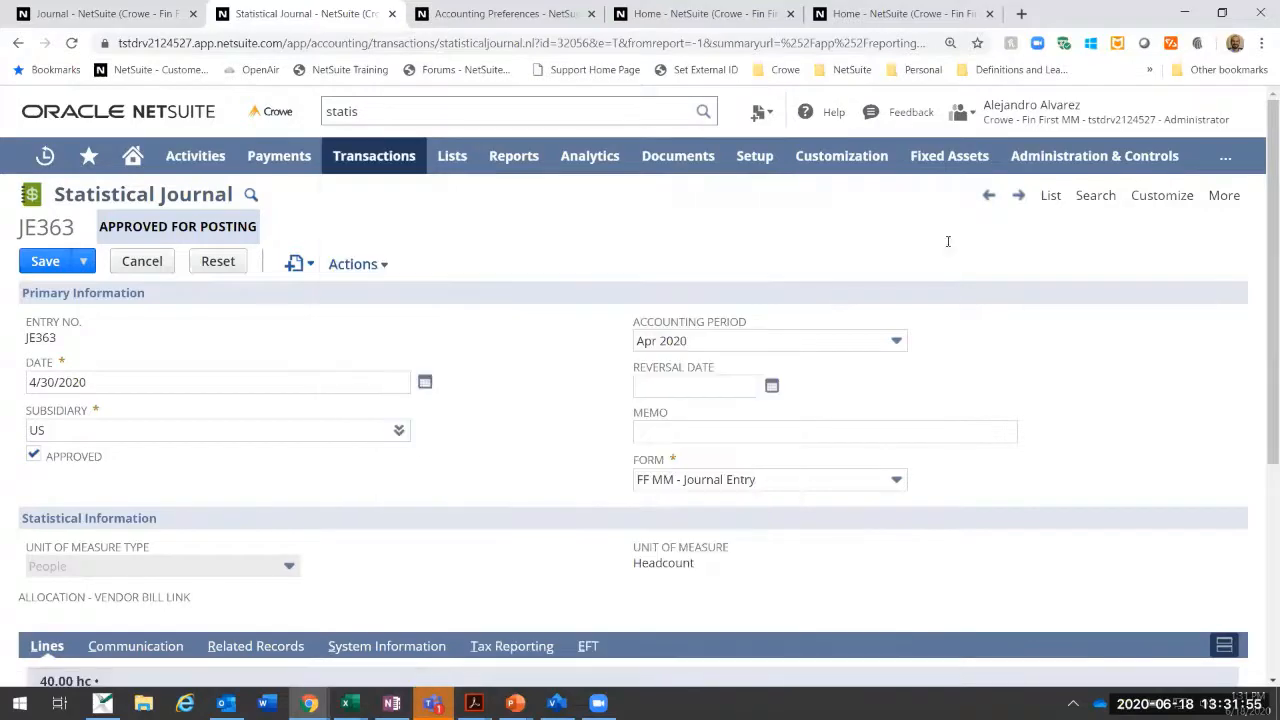
Step: Examine the statistical journal's header and its headcount lines by department, and leave the journal without saving
{"action": "scroll", "coordinate": [334, 436], "scroll_direction": "down", "scroll_amount": 2}
{"action": "scroll", "coordinate": [334, 440], "scroll_direction": "up", "scroll_amount": 1}
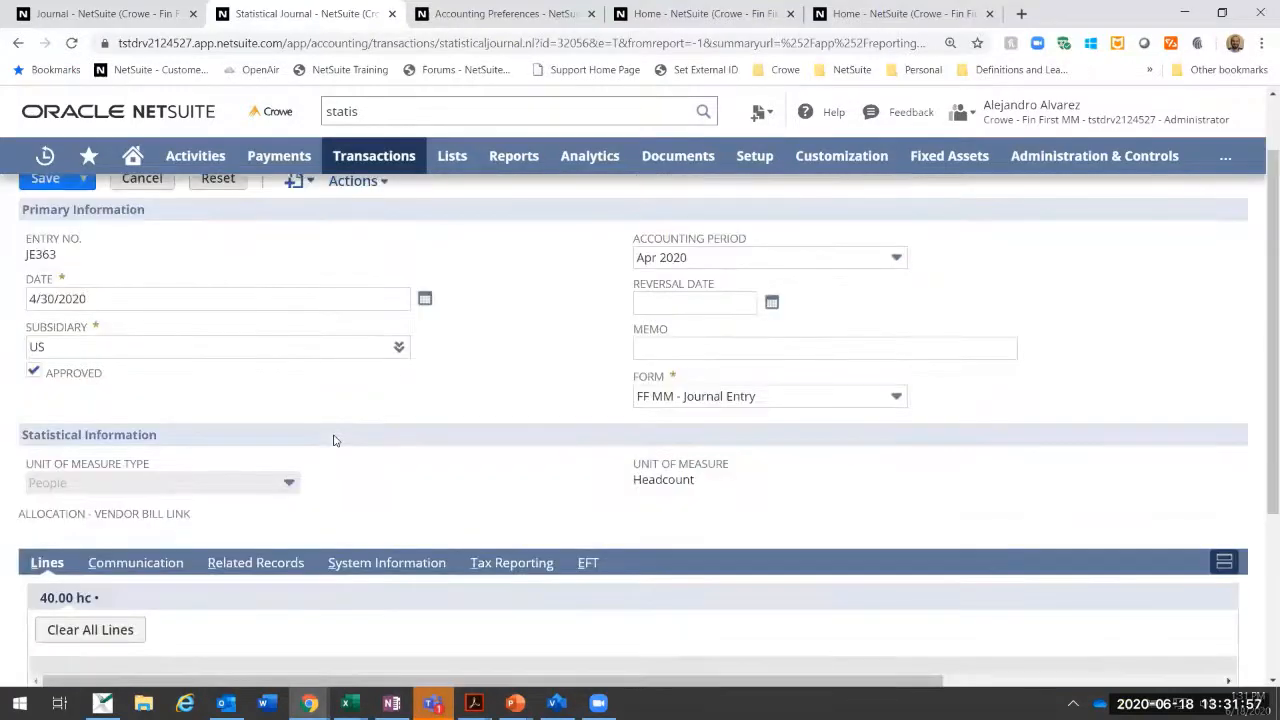
{"action": "key", "text": "ctrl+minus"}
{"action": "key", "text": "ctrl+minus"}
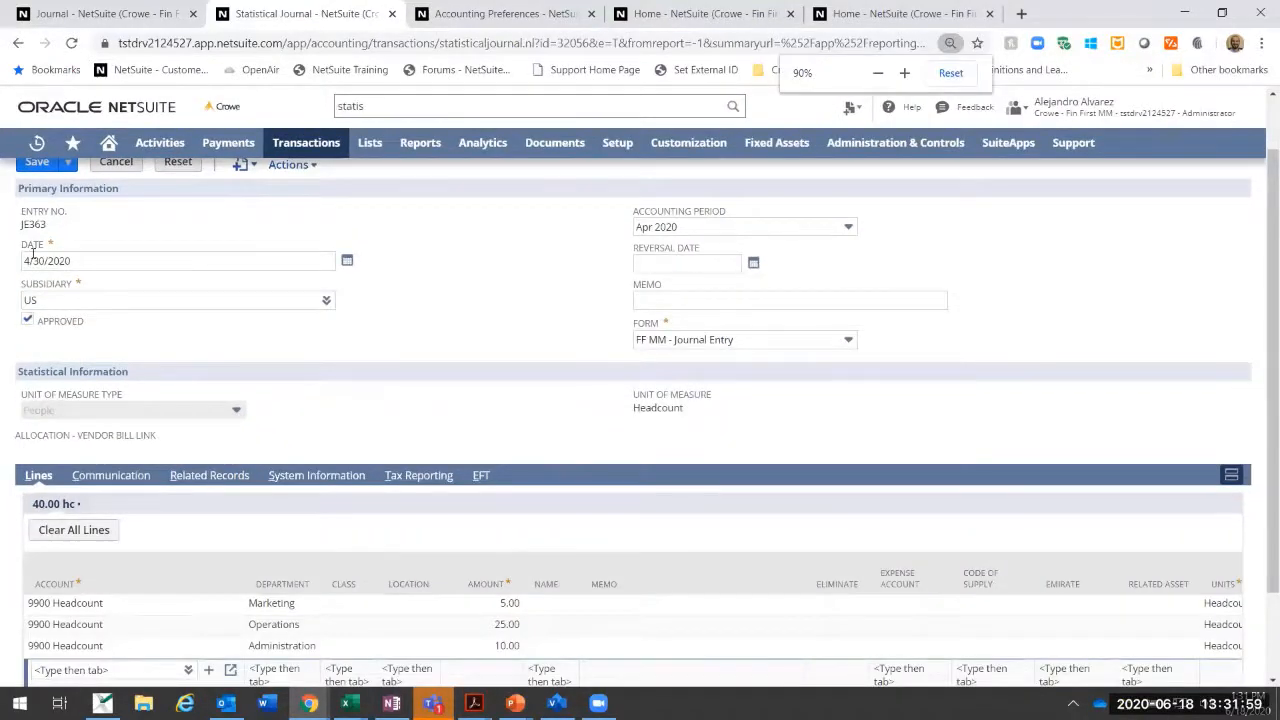
{"action": "scroll", "coordinate": [72, 325], "scroll_direction": "down", "scroll_amount": 1}
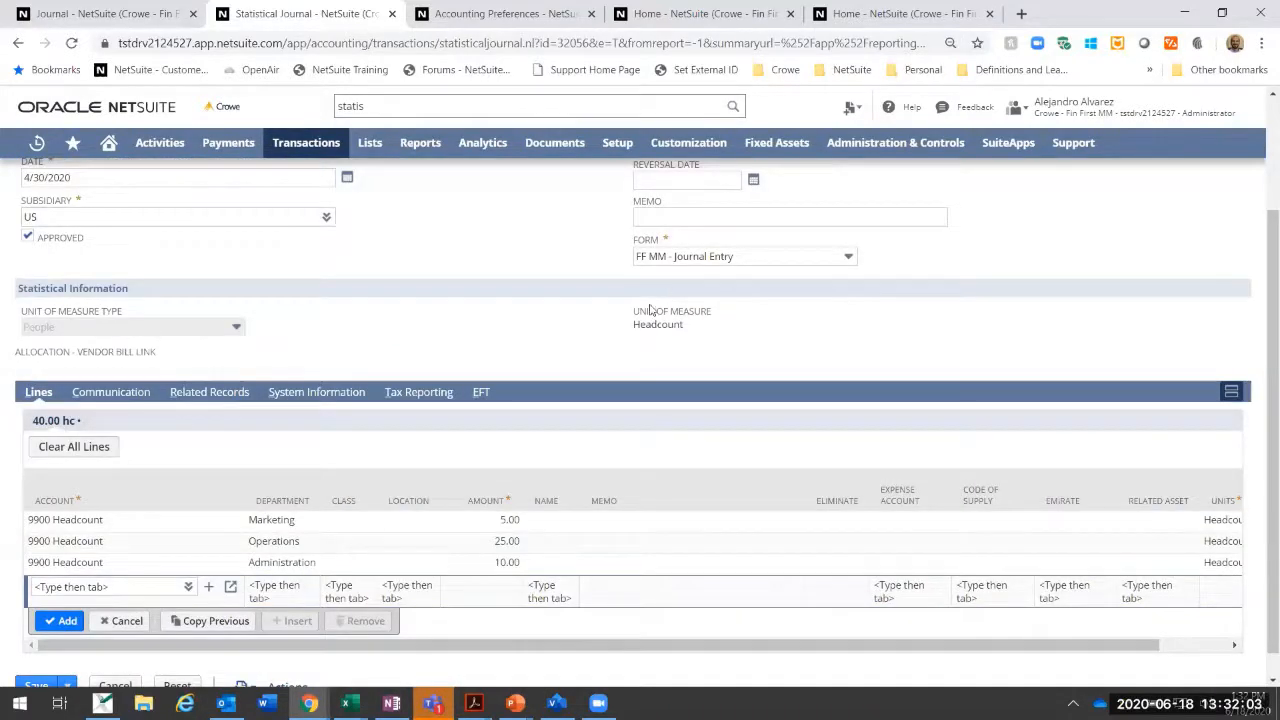
{"action": "scroll", "coordinate": [137, 513], "scroll_direction": "up", "scroll_amount": 2}
{"action": "scroll", "coordinate": [137, 513], "scroll_direction": "down", "scroll_amount": 2}
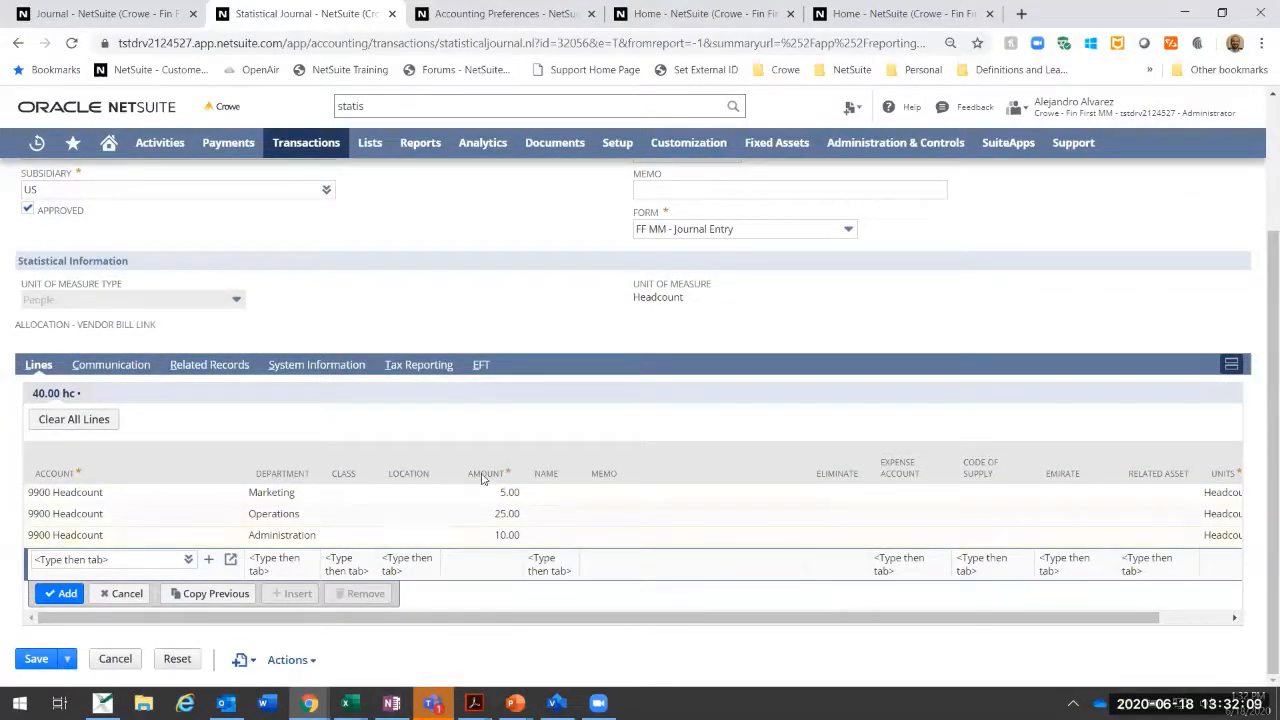
{"action": "left_click_drag", "start_coordinate": [504, 618], "coordinate": [410, 620]}
{"action": "scroll", "coordinate": [480, 485], "scroll_direction": "up", "scroll_amount": 2}
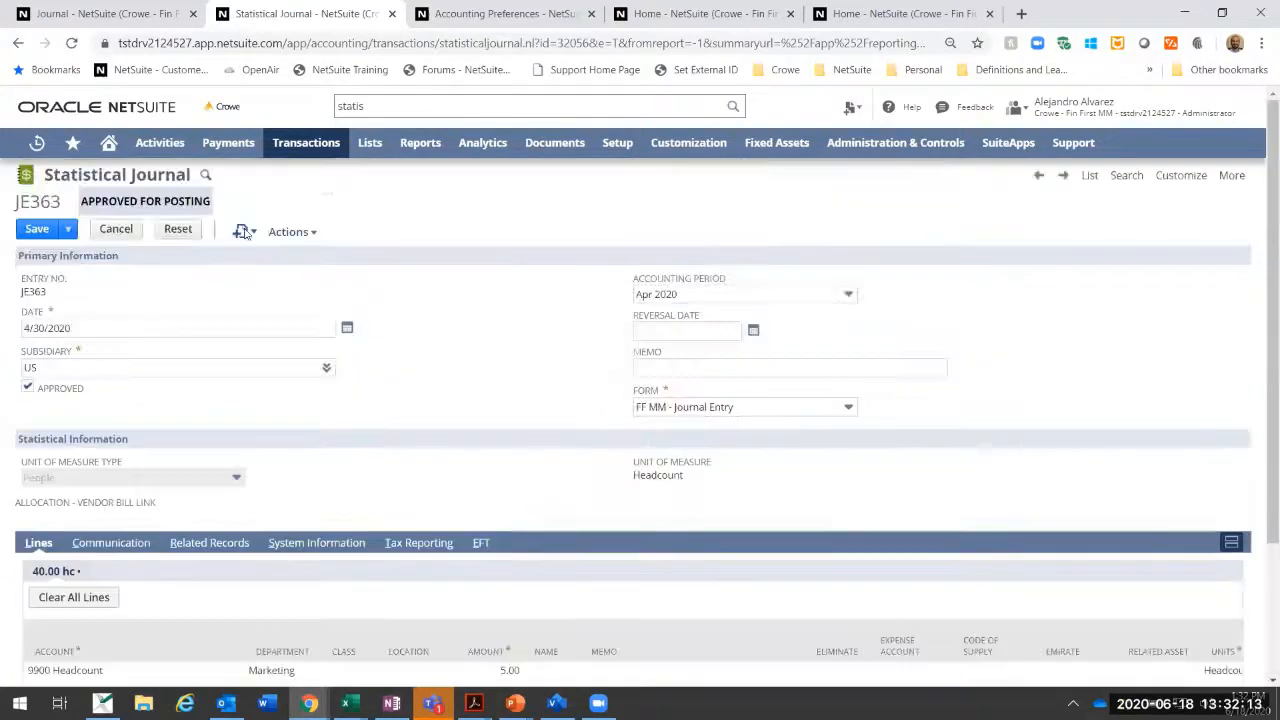
{"action": "left_click", "coordinate": [138, 230]}
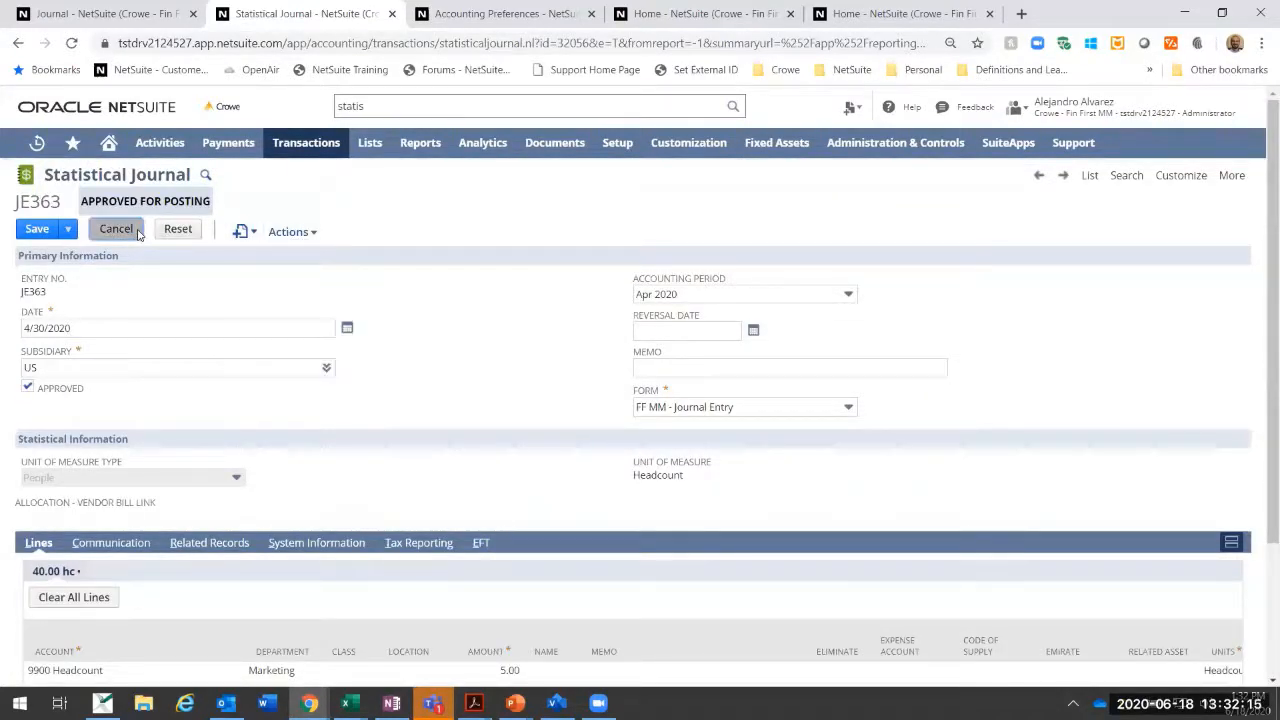
Step: Start a new statistical journal entry
{"action": "mouse_move", "coordinate": [308, 145]}
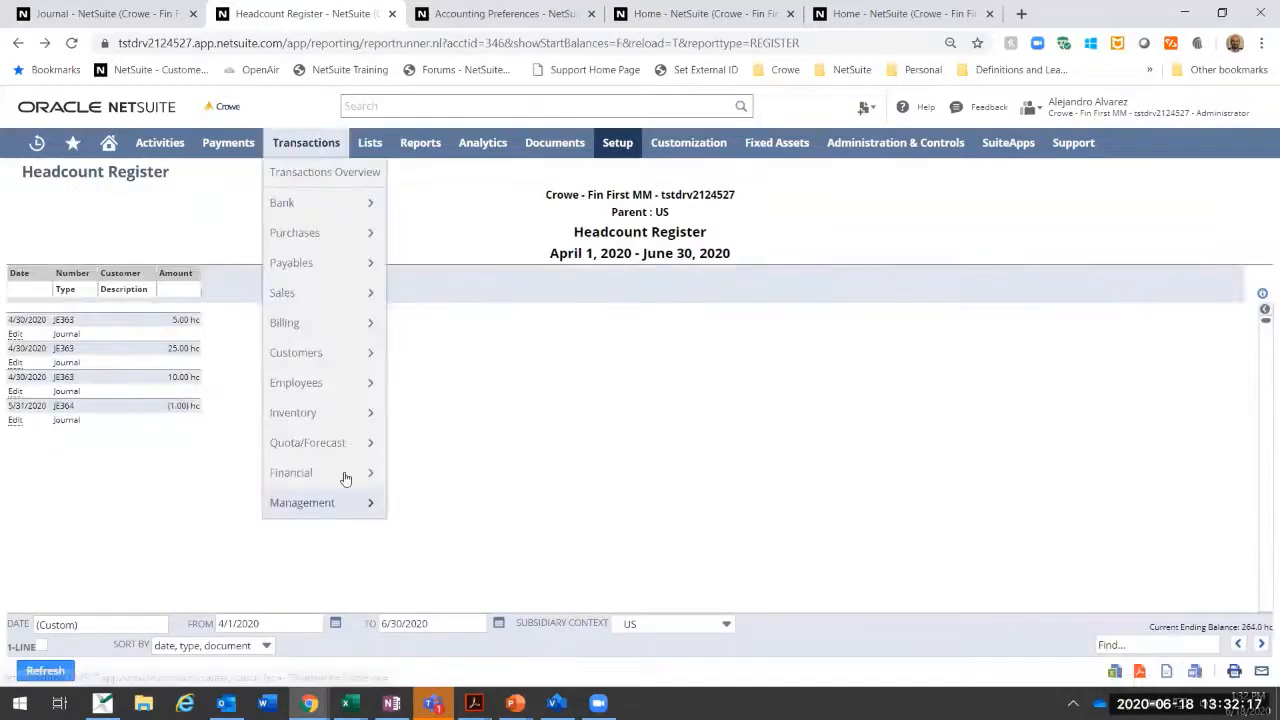
{"action": "mouse_move", "coordinate": [300, 472]}
{"action": "left_click", "coordinate": [469, 645]}
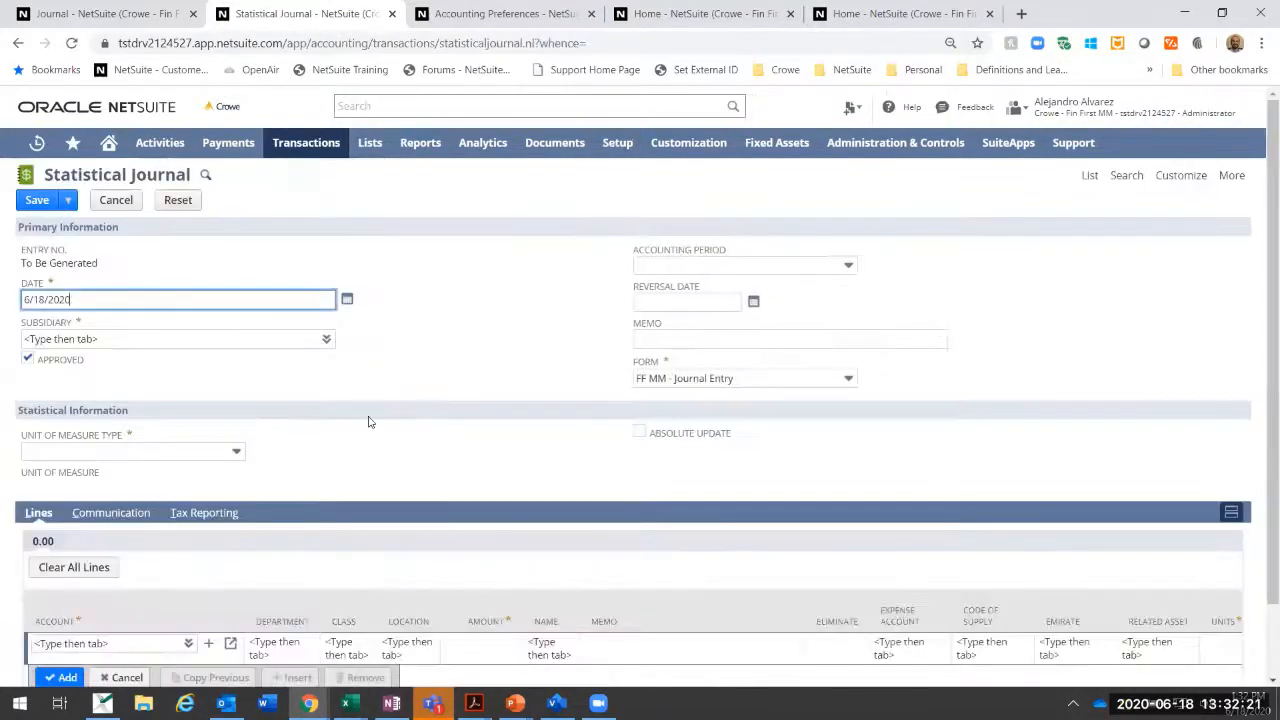
Step: Set the new journal's date to 5/31/2020 and subsidiary to Parent : US, and turn on Absolute Update
{"action": "left_click_drag", "start_coordinate": [316, 297], "coordinate": [22, 300]}
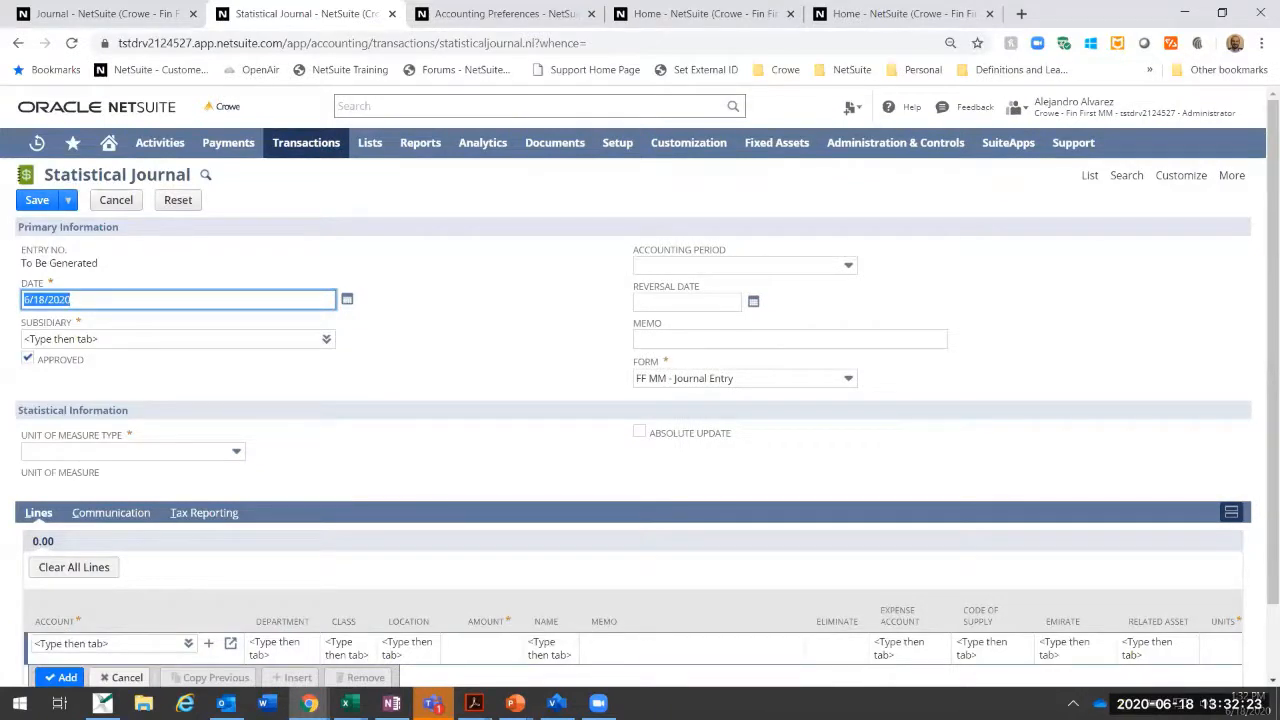
{"action": "type", "text": "5/31/0"}
{"action": "key", "text": "Tab"}
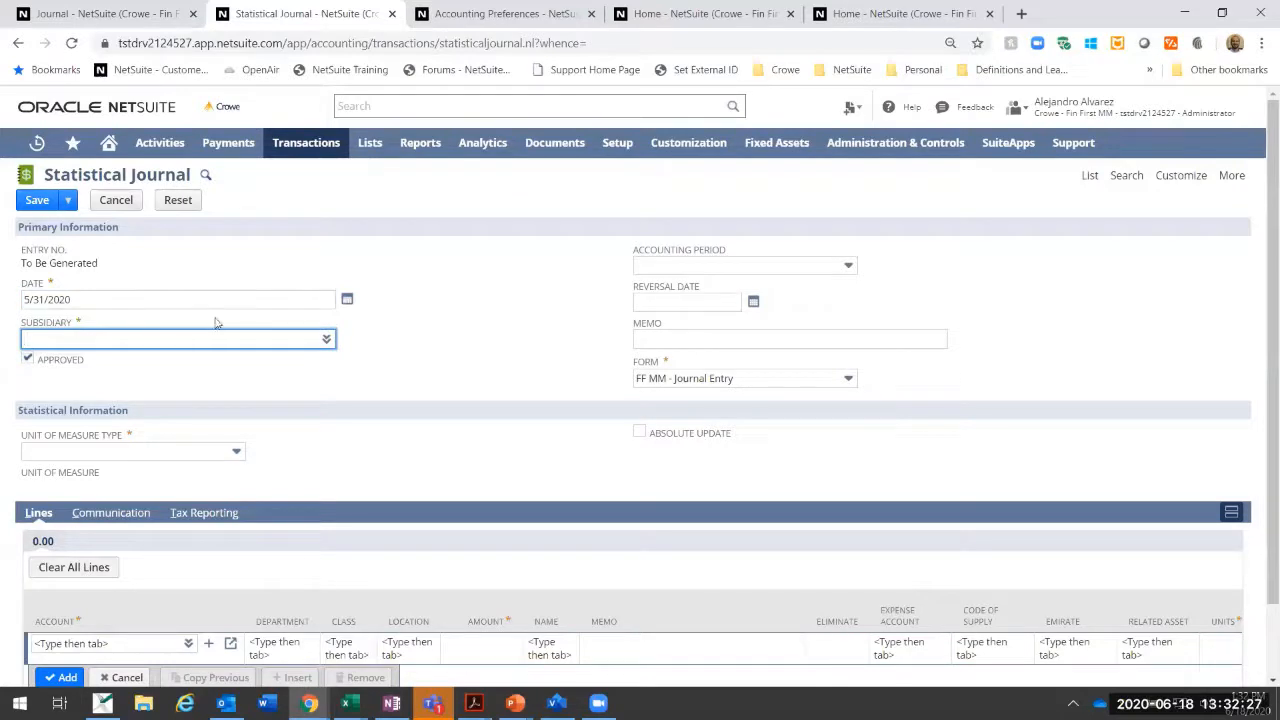
{"action": "left_click", "coordinate": [325, 340]}
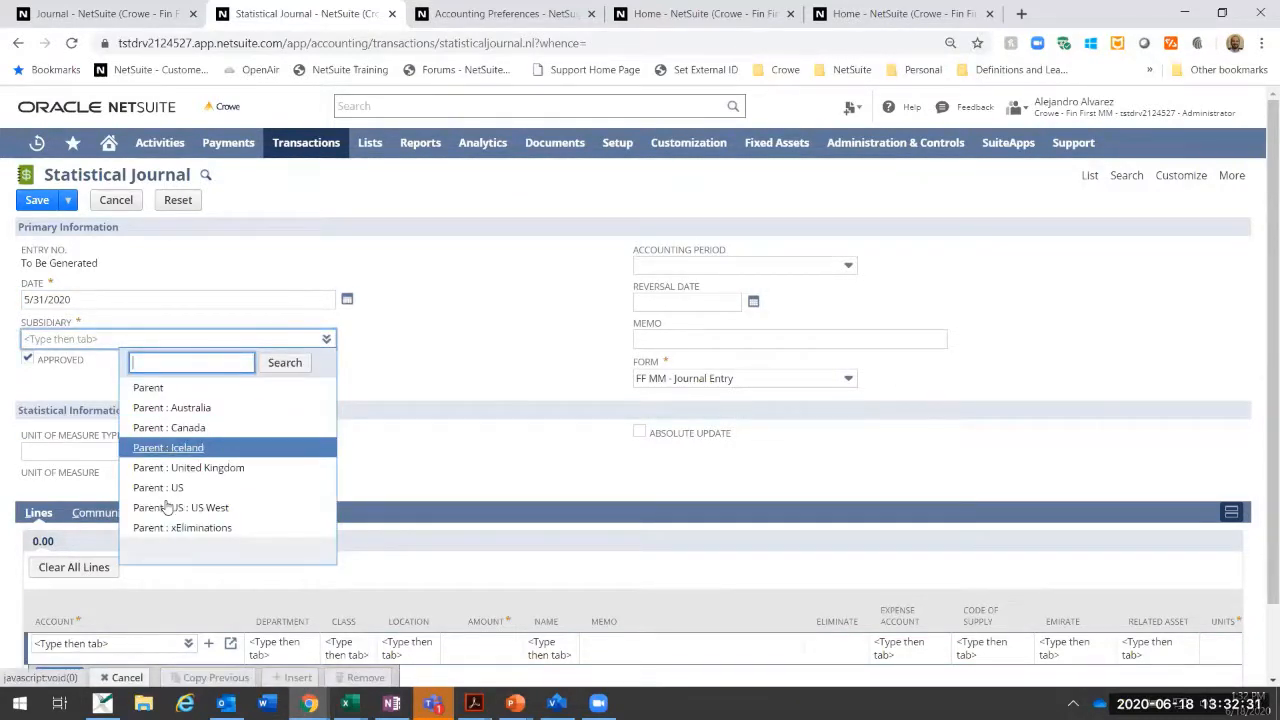
{"action": "left_click", "coordinate": [160, 488]}
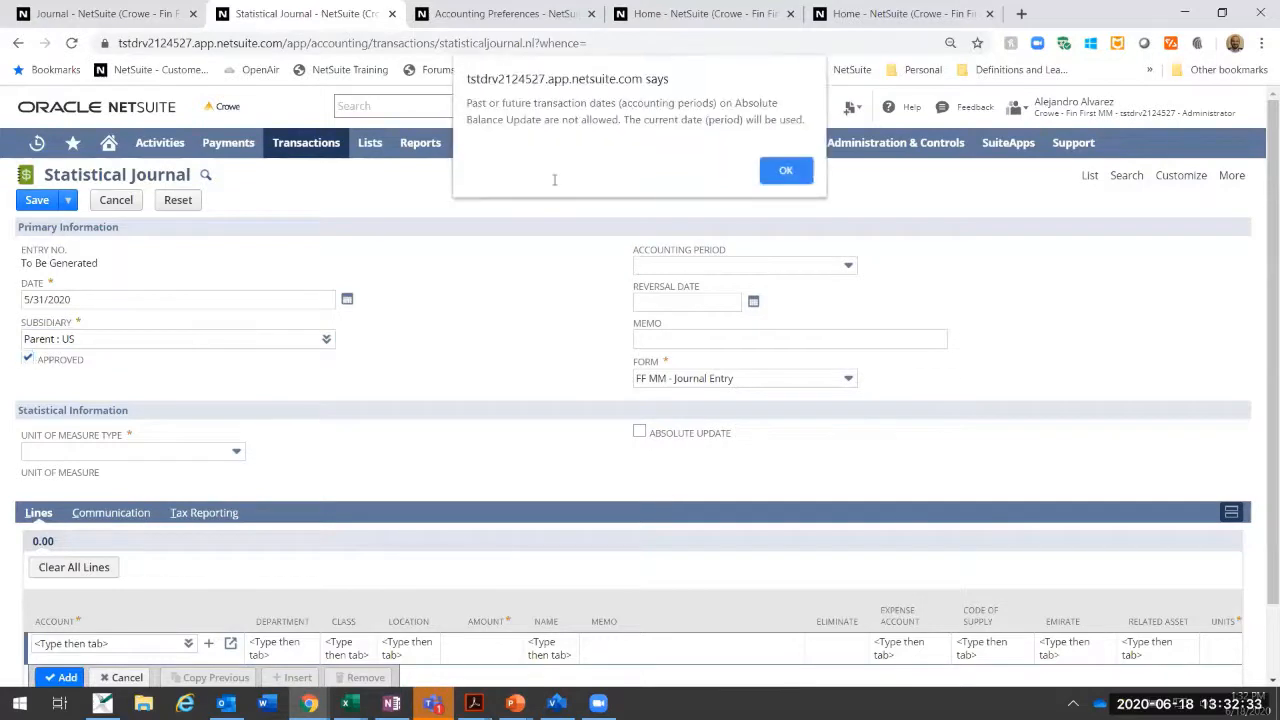
{"action": "left_click", "coordinate": [785, 172]}
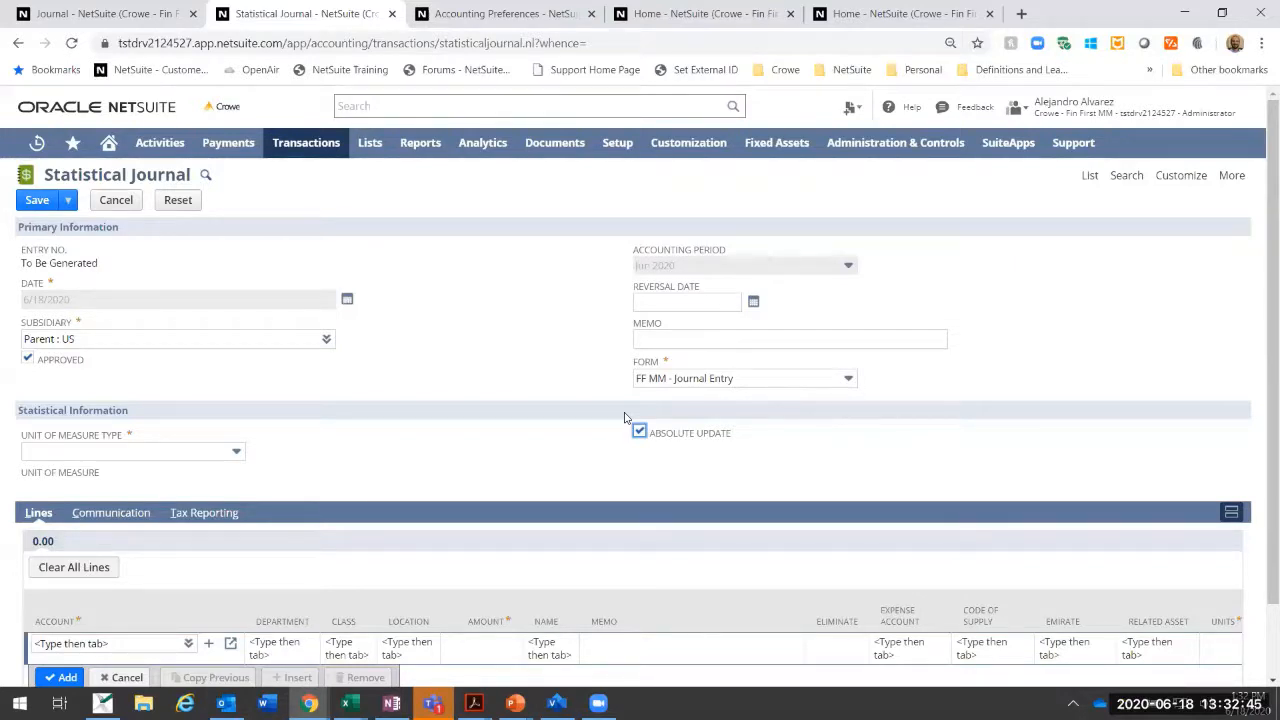
Step: Try to enter the headcount account on the first journal line, and discard the entries by reloading the form
{"action": "scroll", "coordinate": [625, 417], "scroll_direction": "down", "scroll_amount": 2}
{"action": "left_click", "coordinate": [162, 556]}
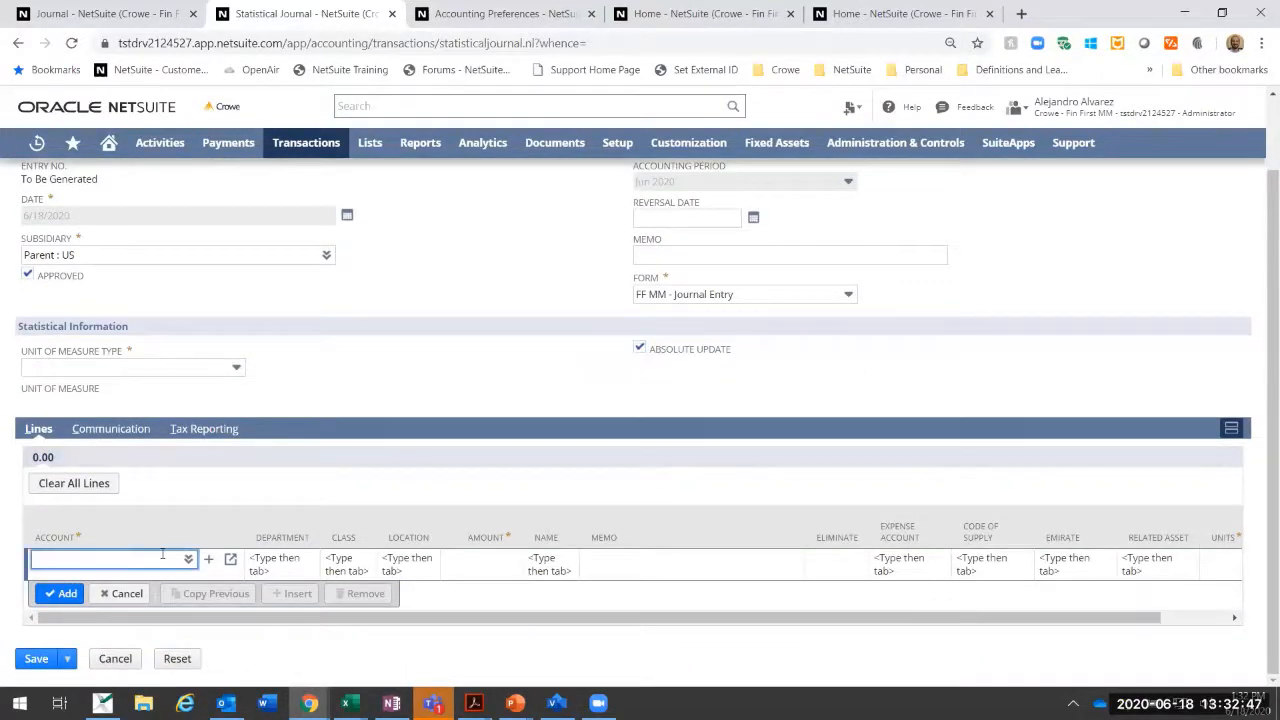
{"action": "type", "text": "head"}
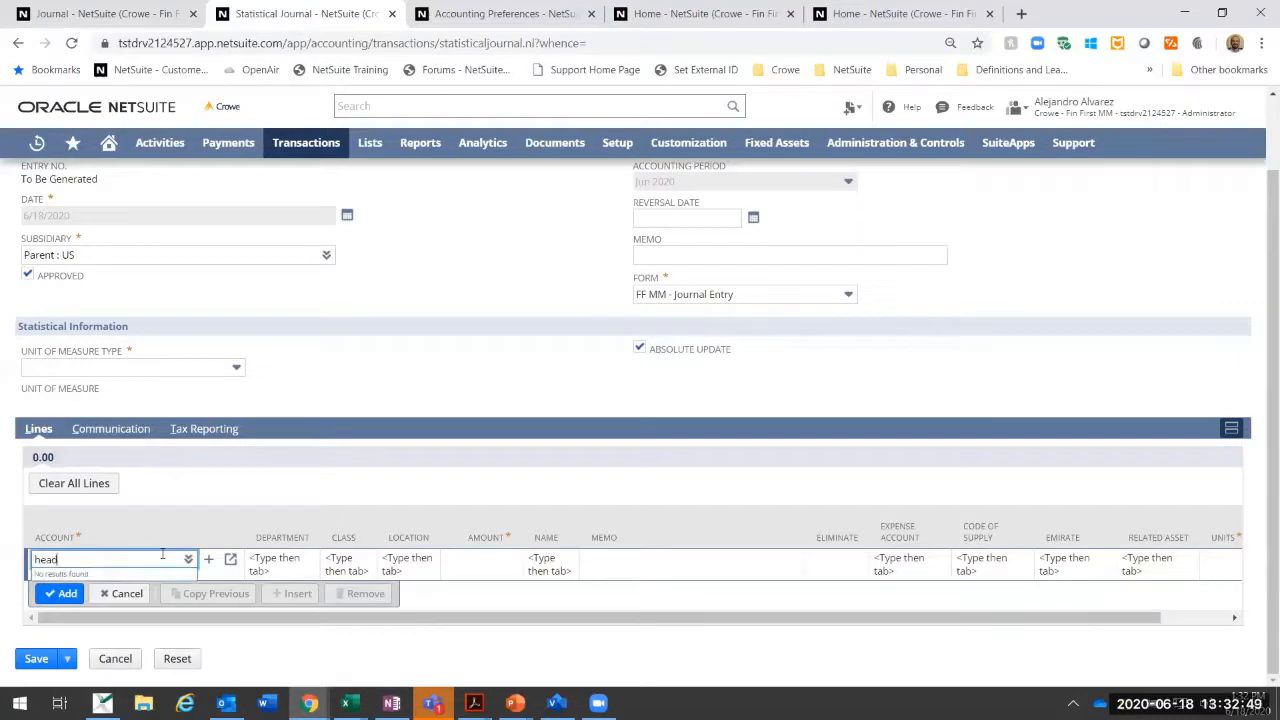
{"action": "key", "text": "Tab"}
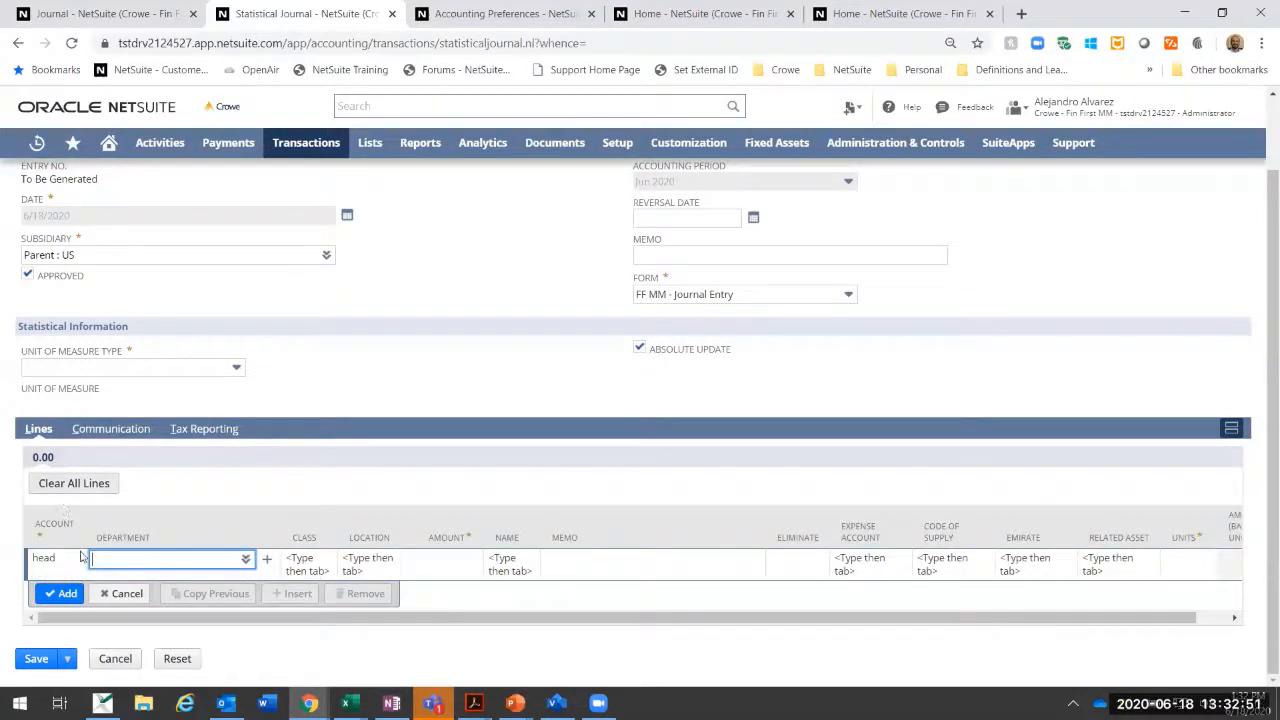
{"action": "key", "text": "Return"}
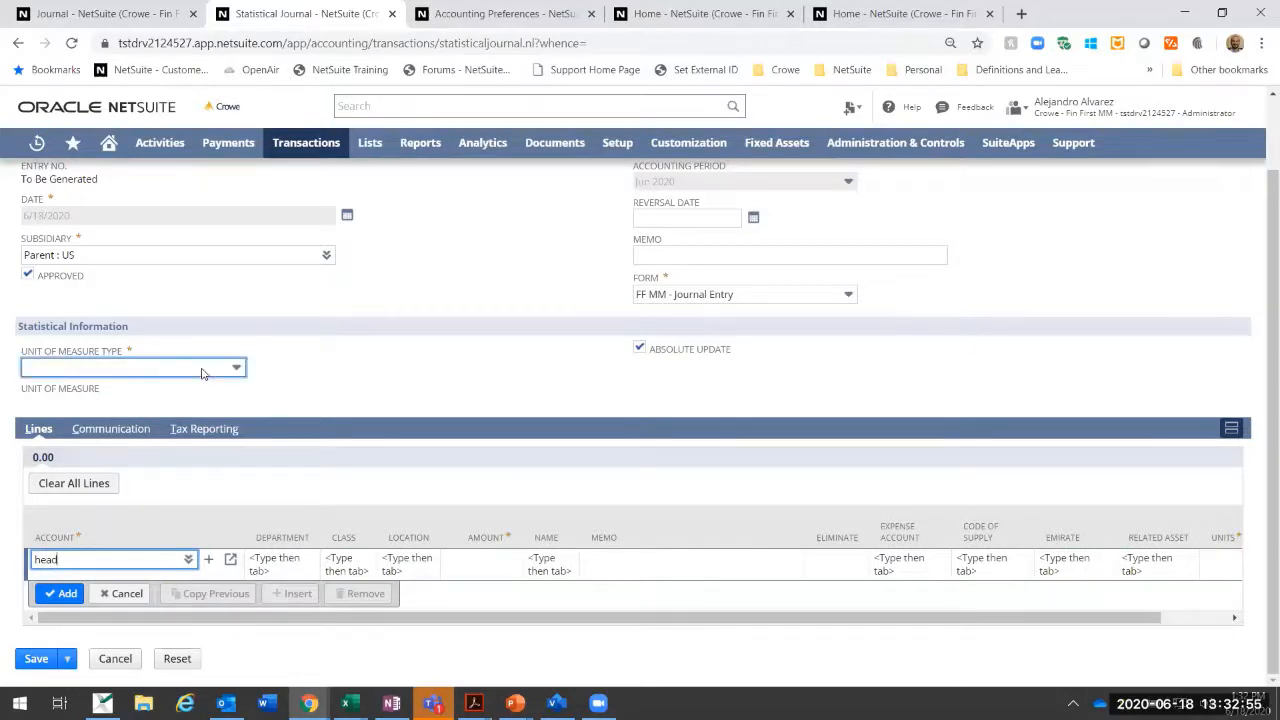
{"action": "scroll", "coordinate": [171, 166], "scroll_direction": "up", "scroll_amount": 2}
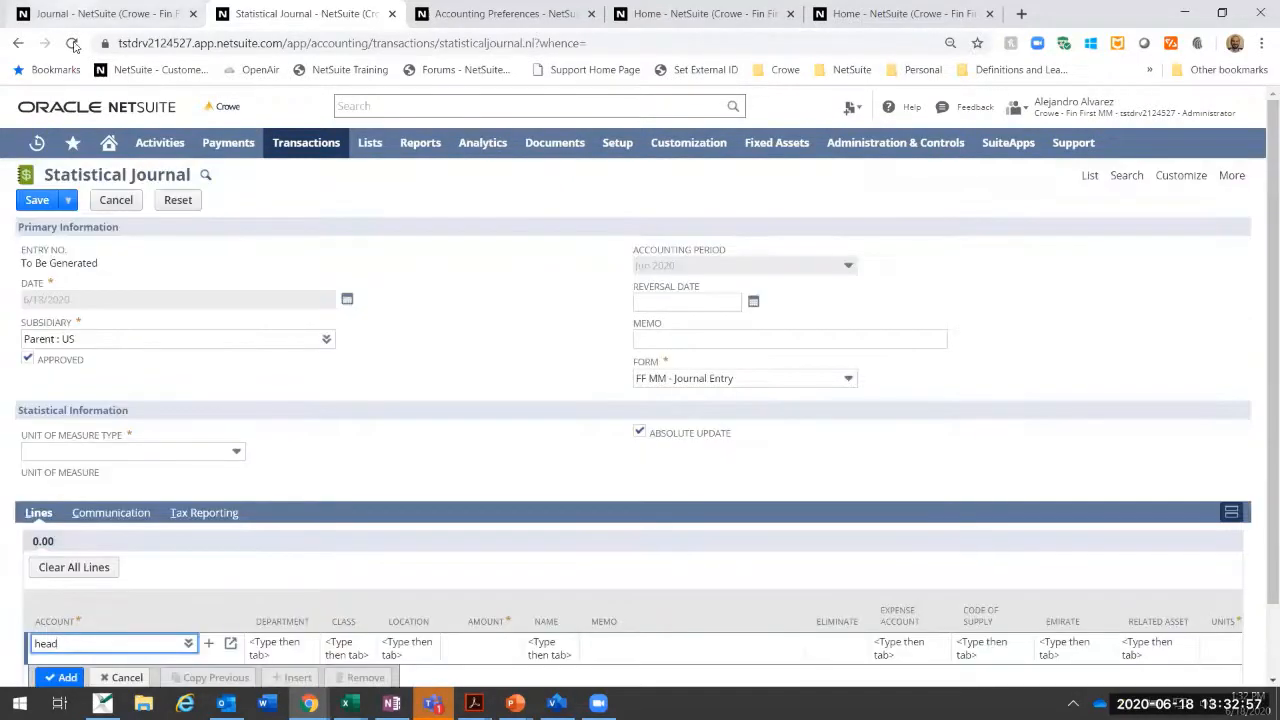
{"action": "left_click", "coordinate": [72, 44]}
{"action": "left_click", "coordinate": [707, 136]}
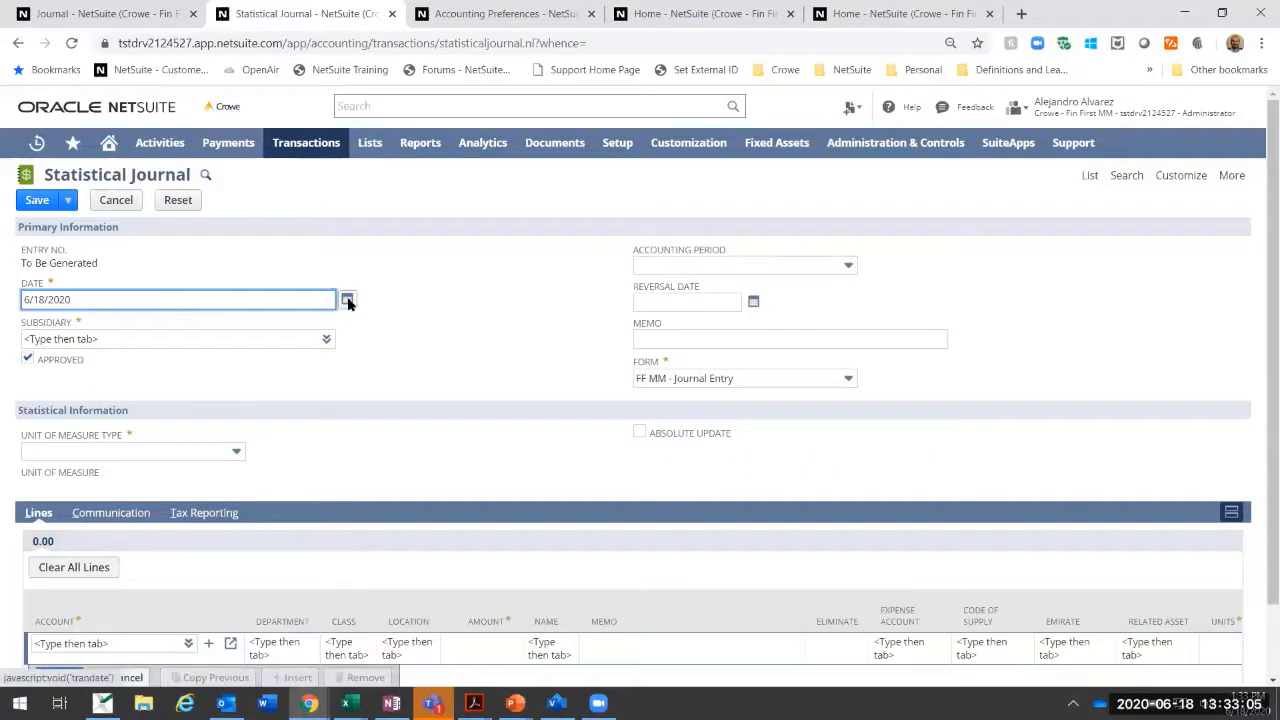
Step: Turn on Absolute Update for the blank statistical journal and set its subsidiary to Parent : US
{"action": "left_click", "coordinate": [347, 300]}
{"action": "left_click", "coordinate": [304, 390]}
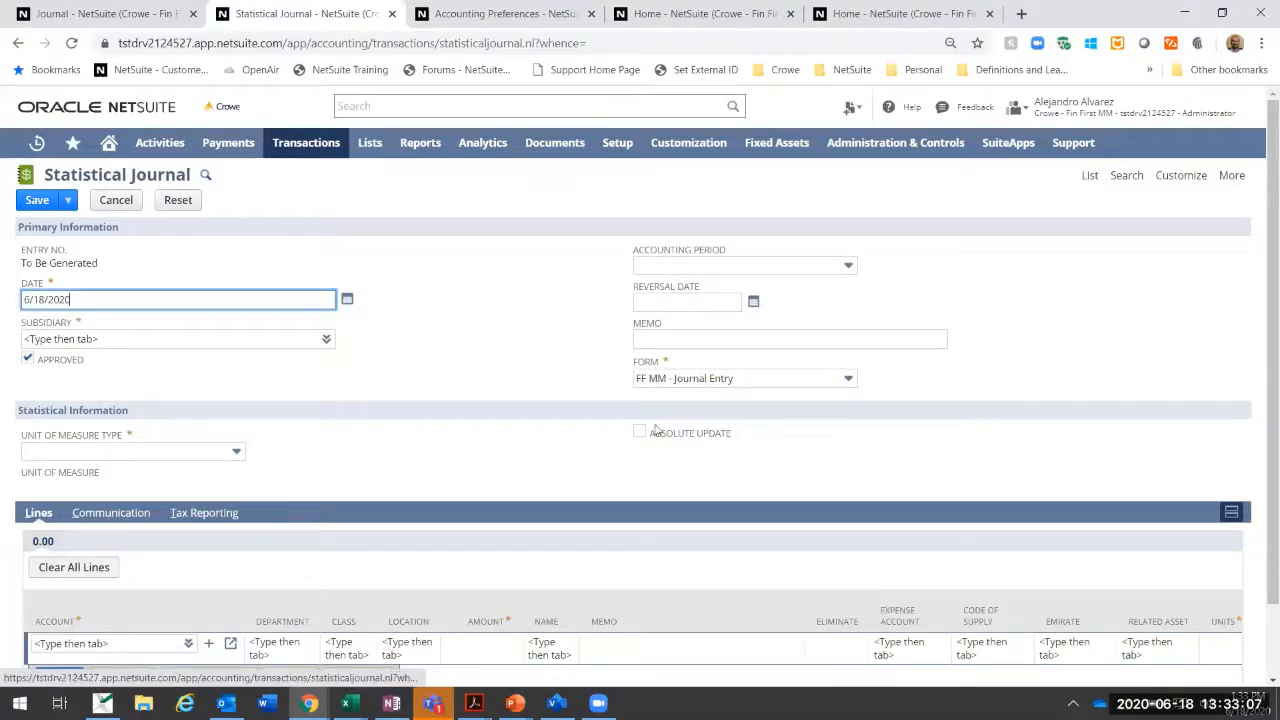
{"action": "left_click", "coordinate": [639, 432]}
{"action": "left_click", "coordinate": [184, 340]}
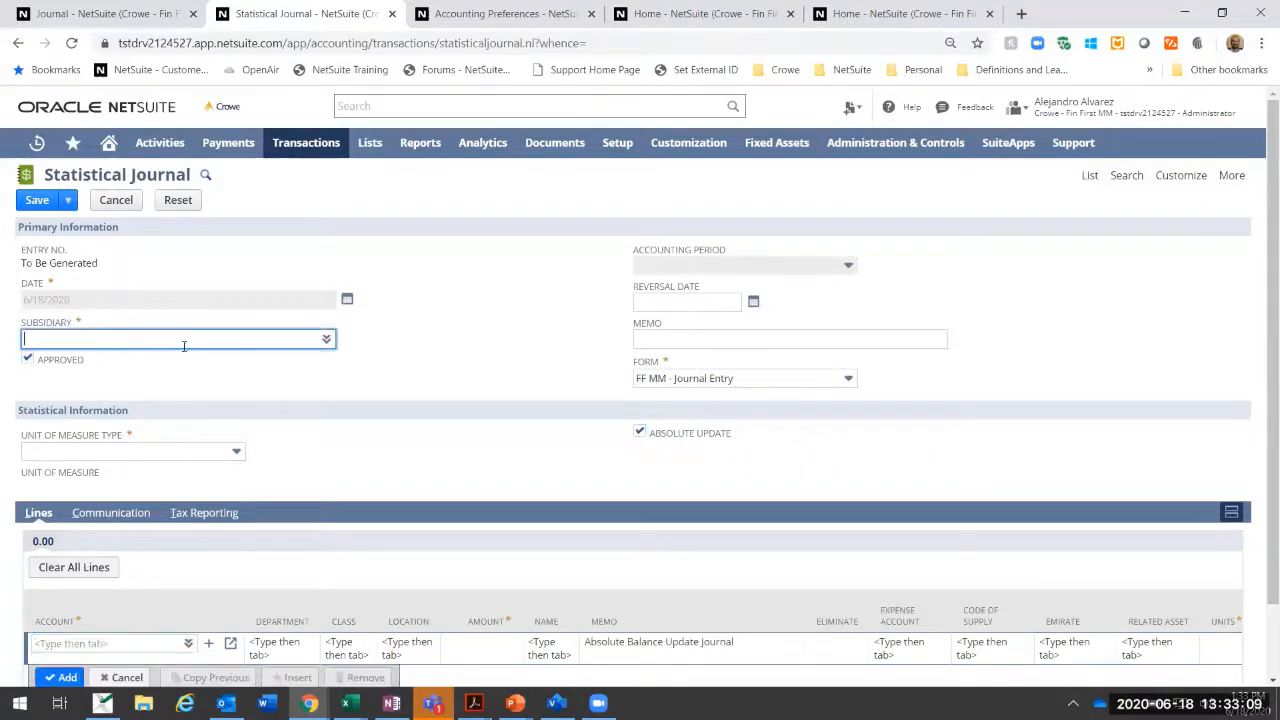
{"action": "left_click", "coordinate": [326, 341]}
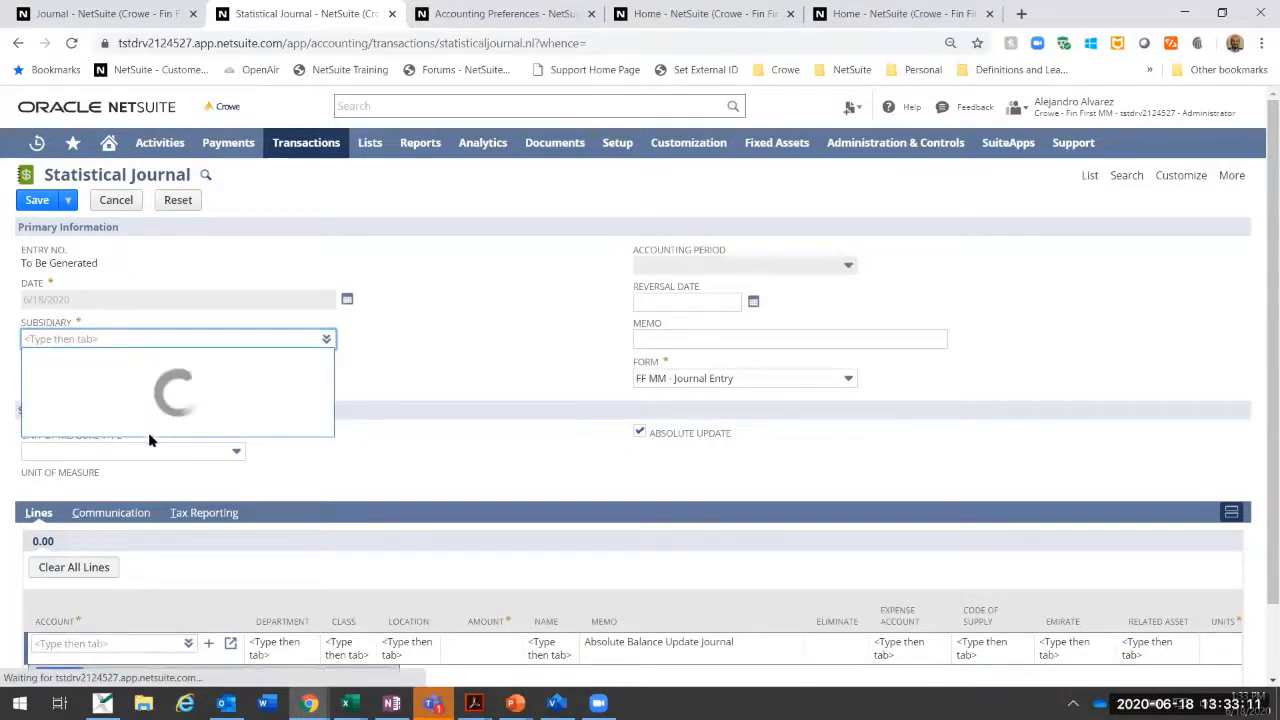
{"action": "left_click", "coordinate": [150, 488]}
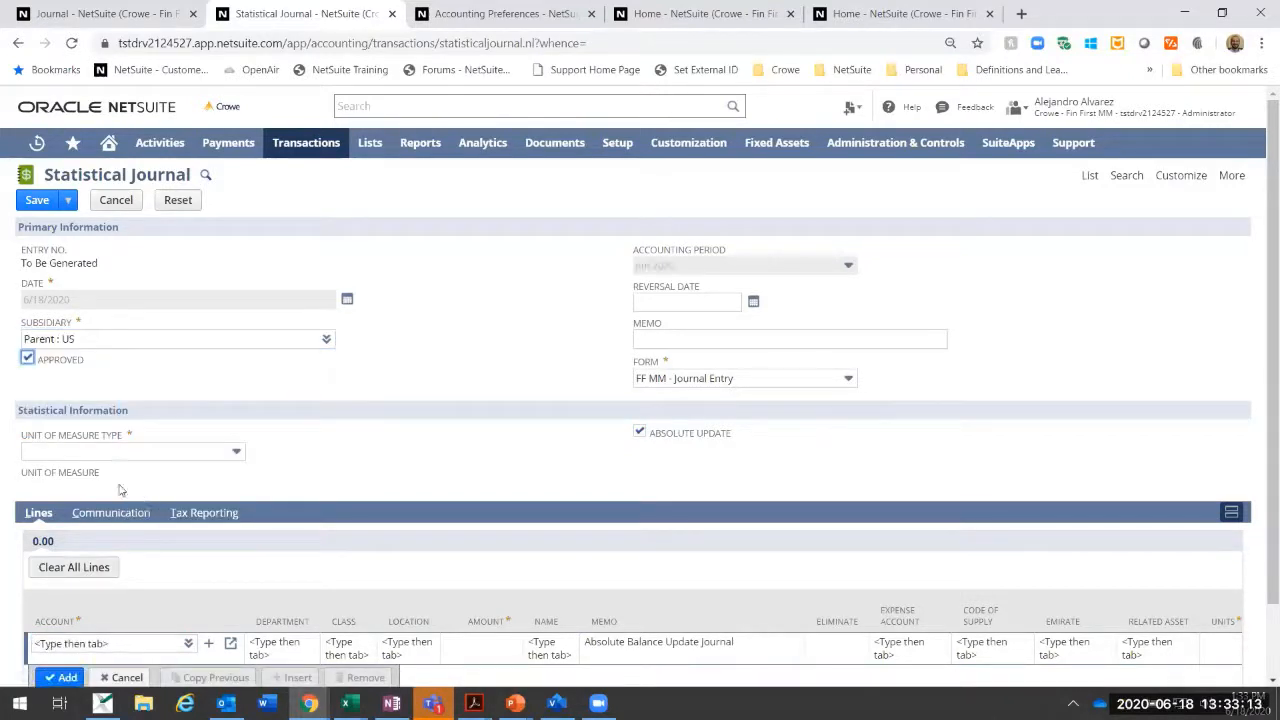
Step: Set the unit of measure type to People and choose the 9900 Headcount account on the first journal line
{"action": "left_click", "coordinate": [160, 455]}
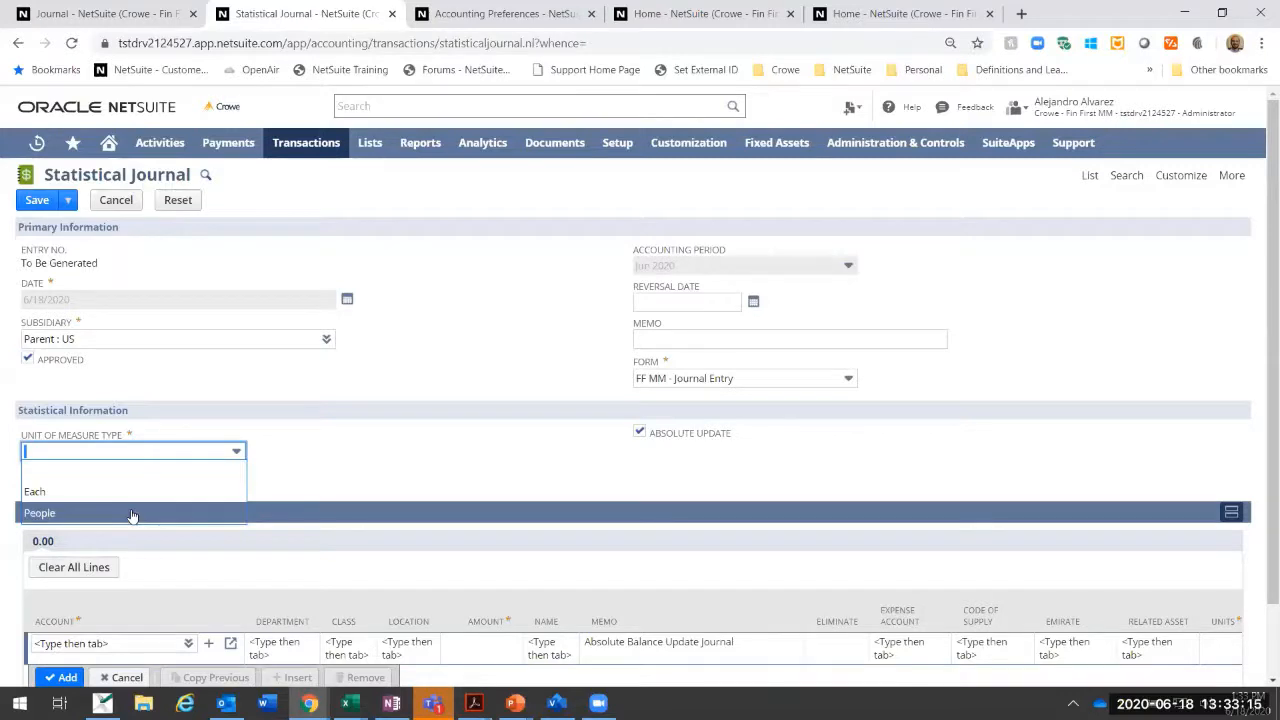
{"action": "left_click", "coordinate": [131, 515]}
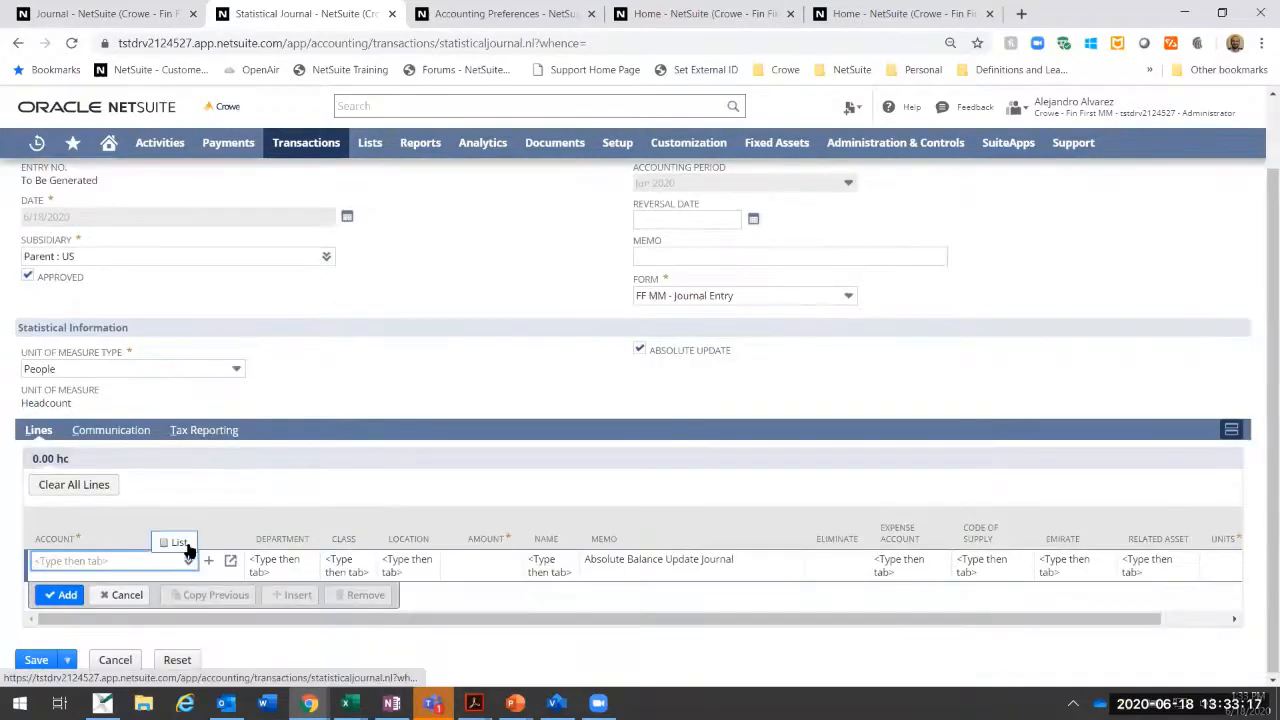
{"action": "left_click", "coordinate": [188, 561]}
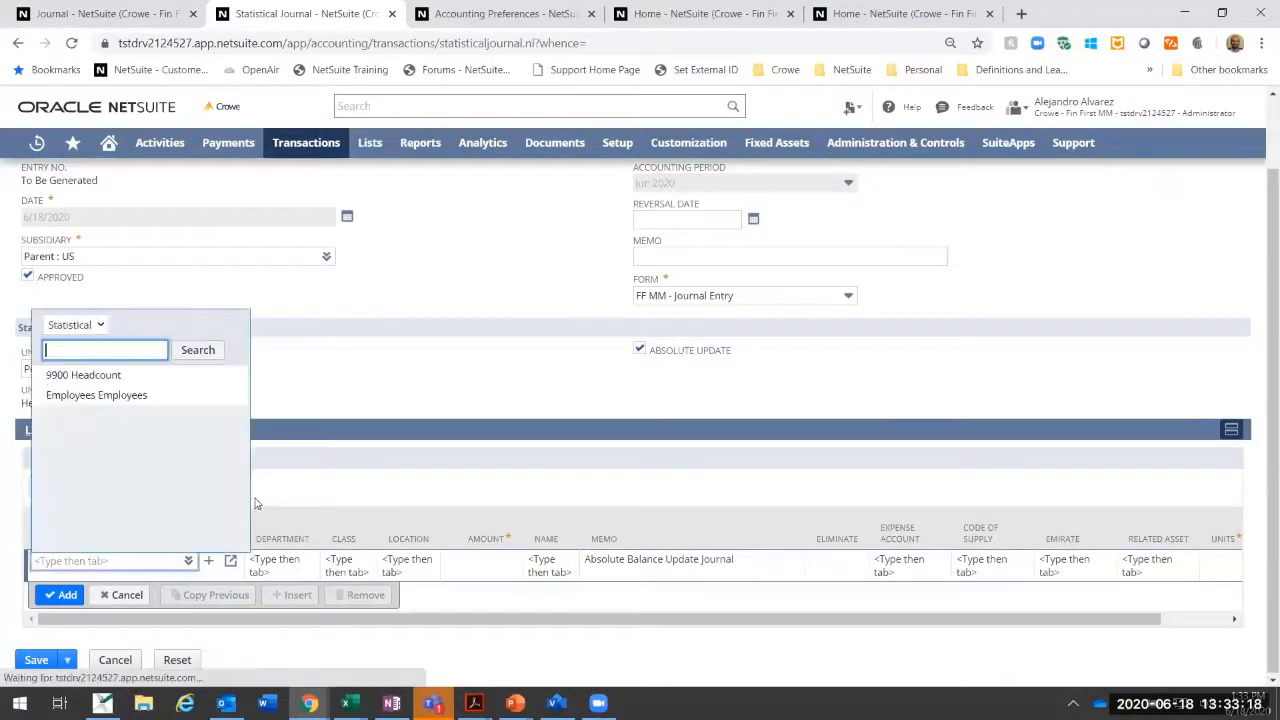
{"action": "left_click", "coordinate": [86, 375]}
Step: Assign the Marketing department and an amount of 5 to the headcount line, and add it to the journal
{"action": "left_click", "coordinate": [297, 566]}
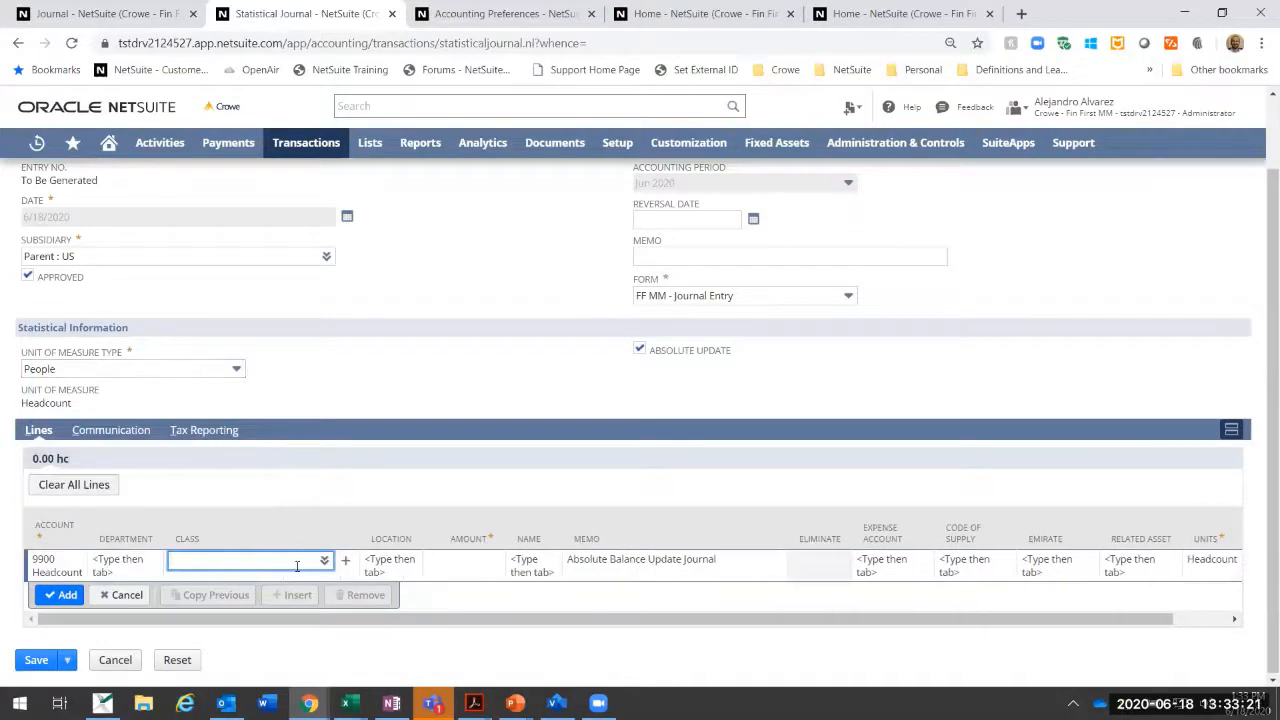
{"action": "left_click", "coordinate": [105, 569]}
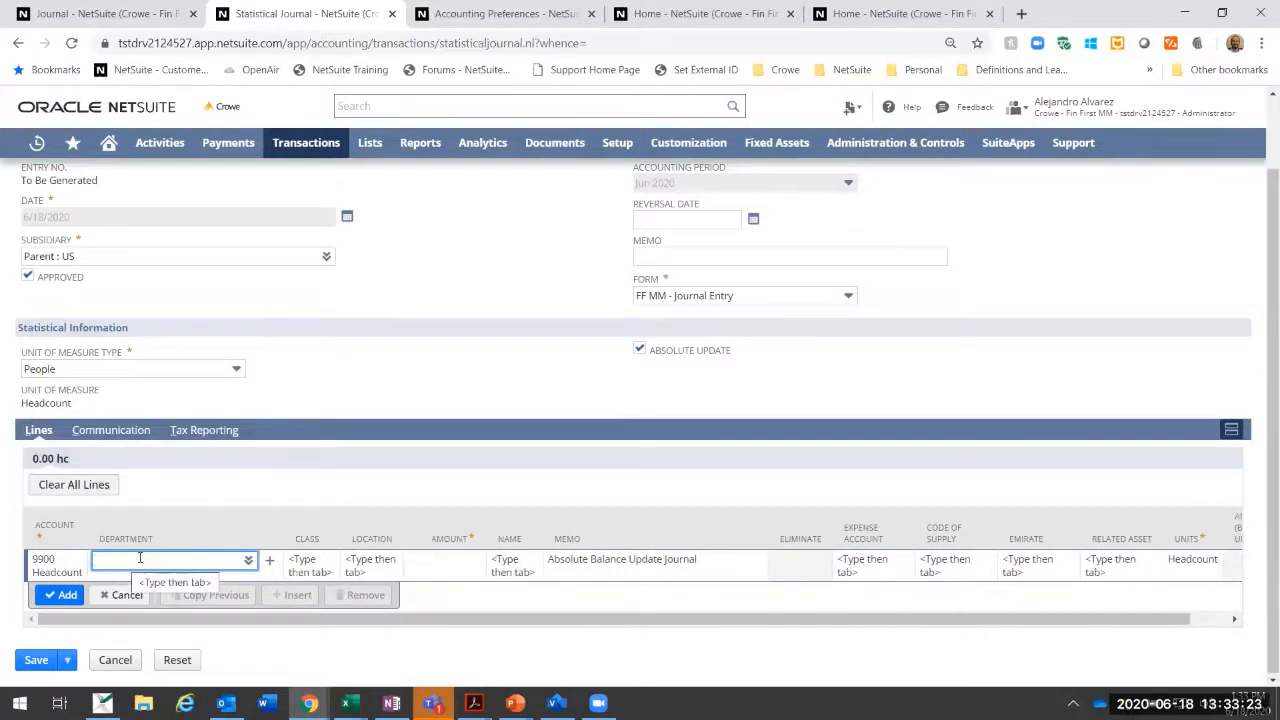
{"action": "type", "text": "Marketing"}
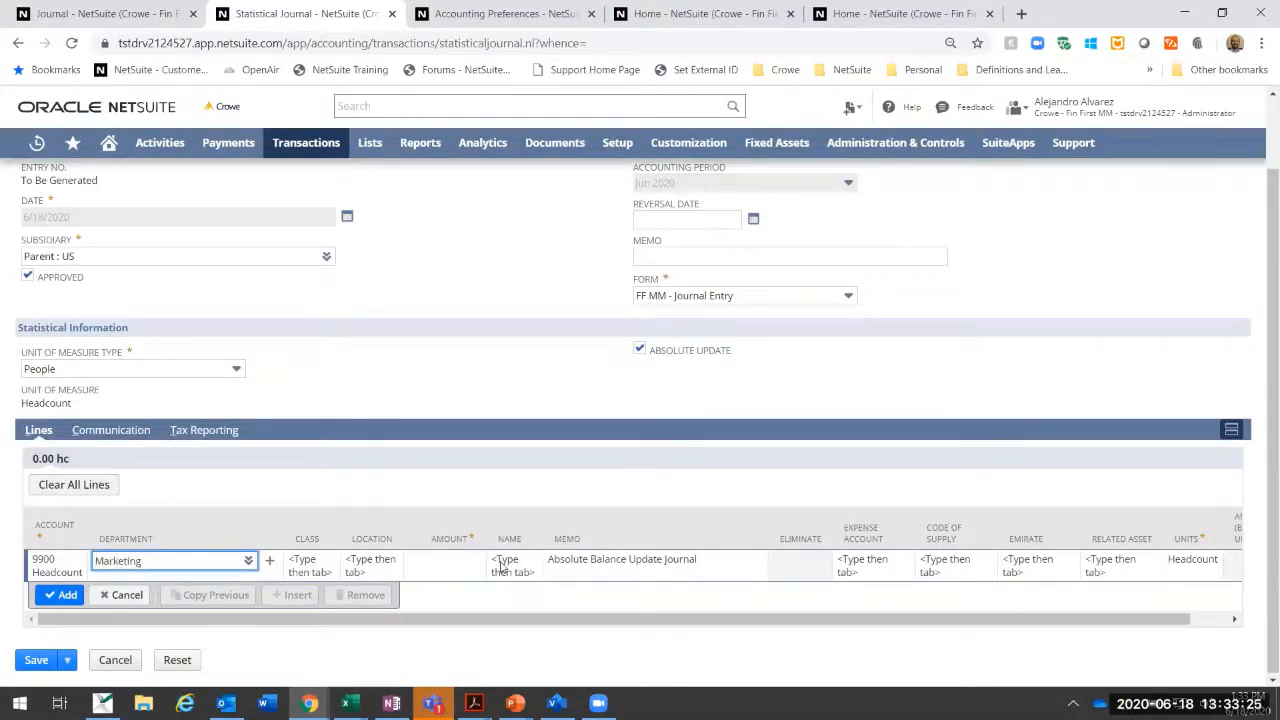
{"action": "key", "text": "Tab"}
{"action": "left_click", "coordinate": [433, 570]}
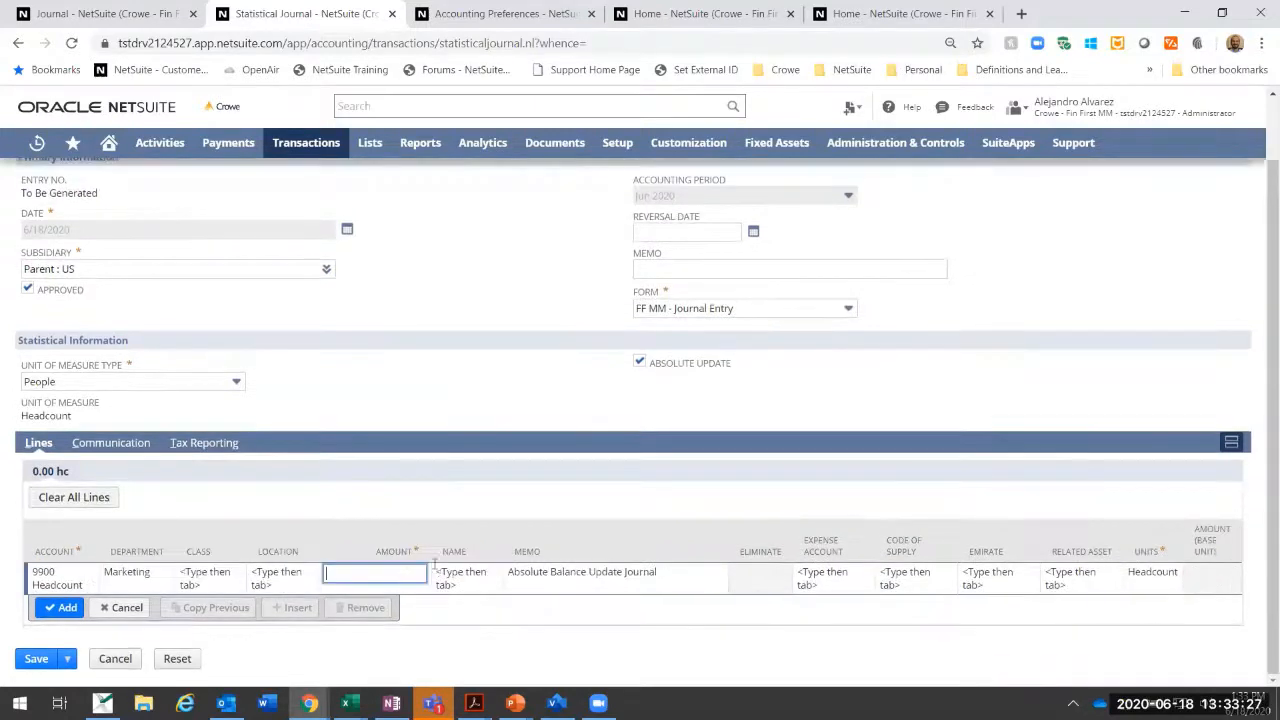
{"action": "type", "text": "5"}
{"action": "left_click", "coordinate": [67, 607]}
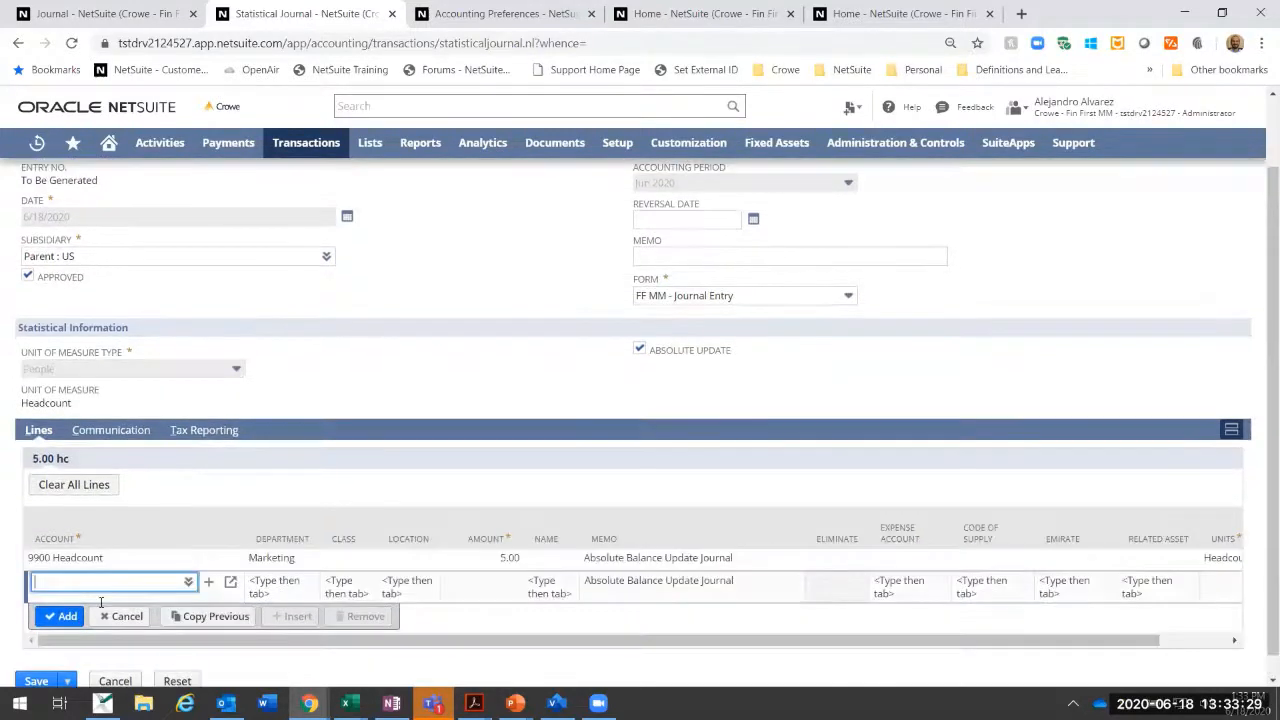
Step: Copy the previous line, change its department to Operations and its amount to 7, and add it
{"action": "left_click", "coordinate": [222, 616]}
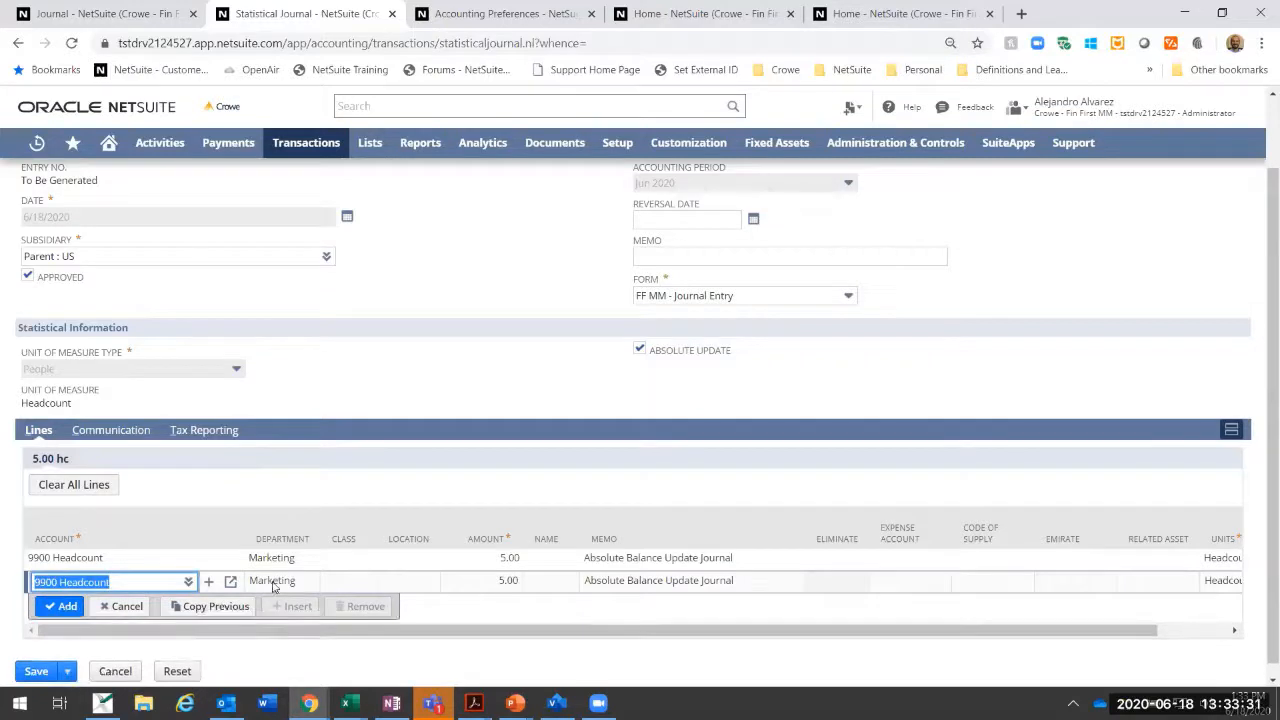
{"action": "key", "text": "Tab"}
{"action": "left_click", "coordinate": [234, 592]}
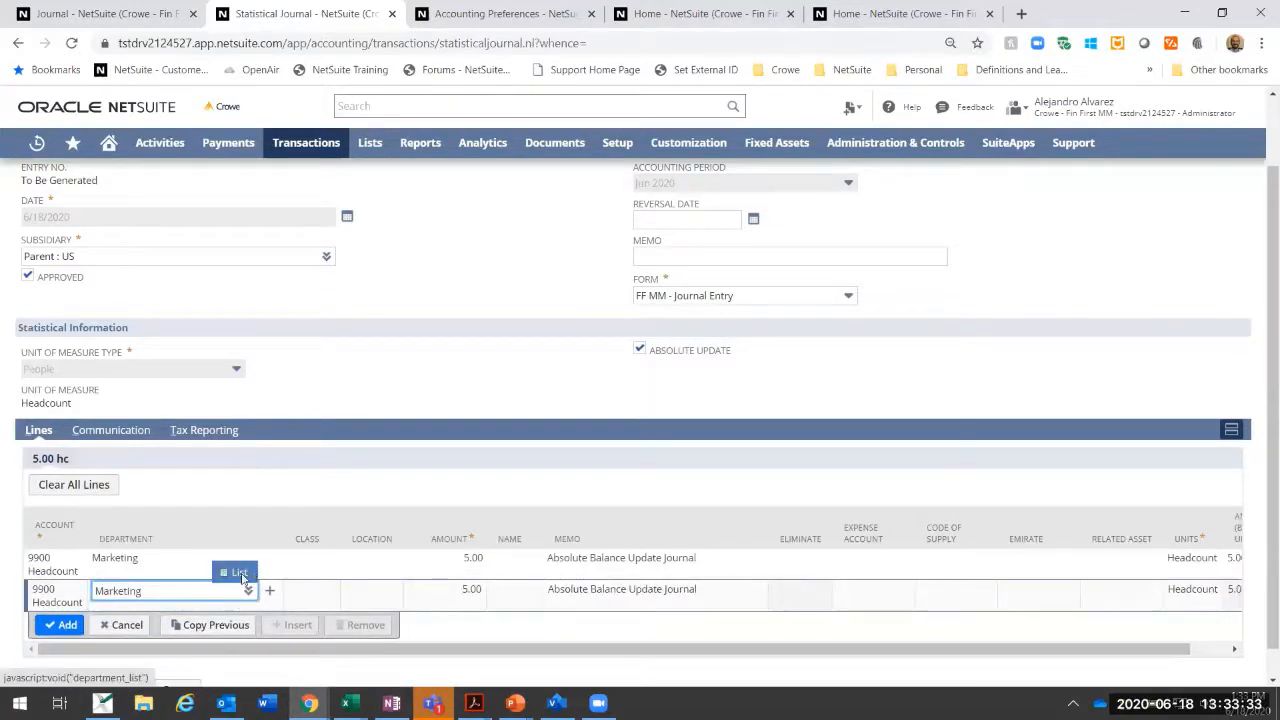
{"action": "left_click", "coordinate": [150, 460]}
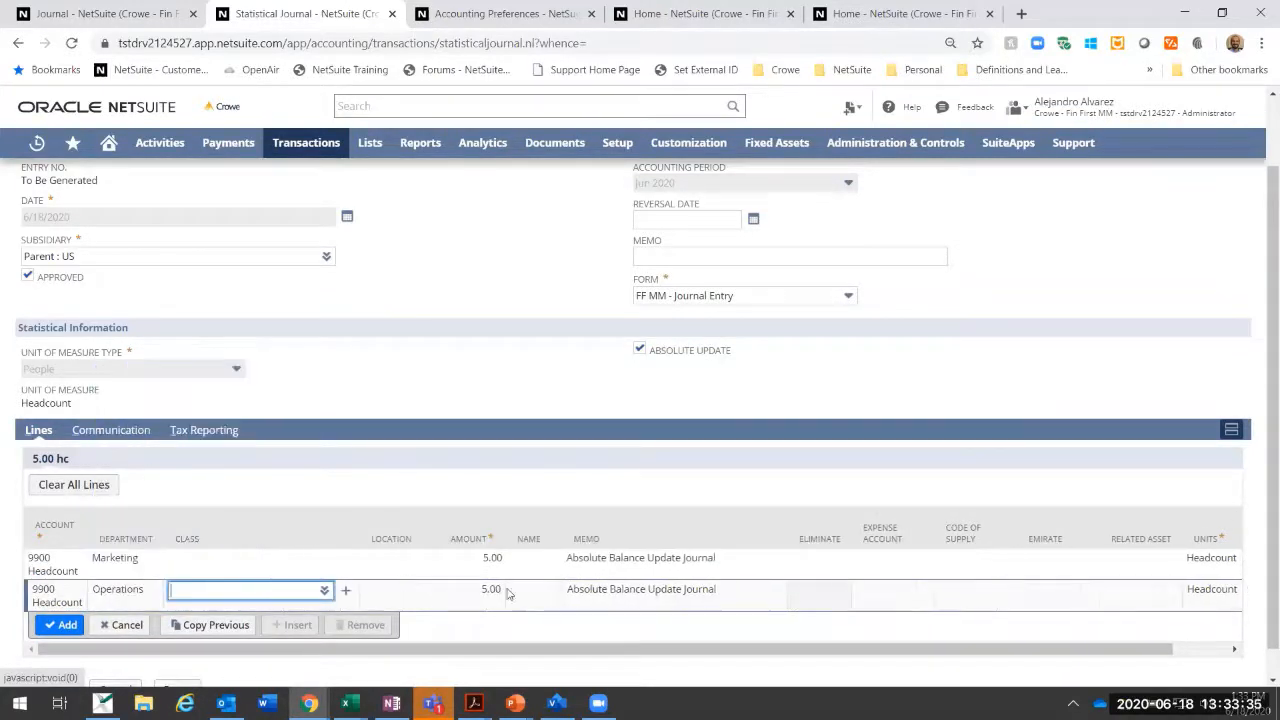
{"action": "key", "text": "Tab"}
{"action": "type", "text": "7"}
{"action": "key", "text": "Tab"}
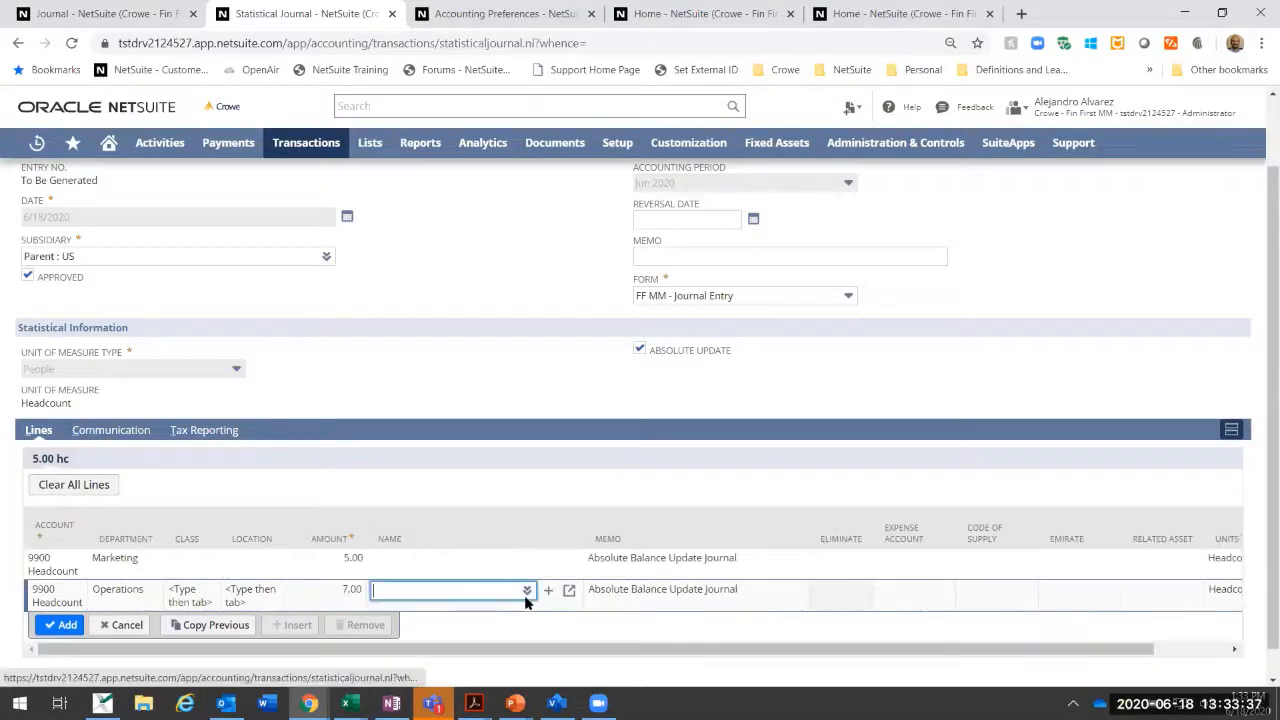
{"action": "left_click", "coordinate": [60, 626]}
Step: Copy the Operations line as a third line with department Administration and amount 4, and add it
{"action": "left_click", "coordinate": [202, 627]}
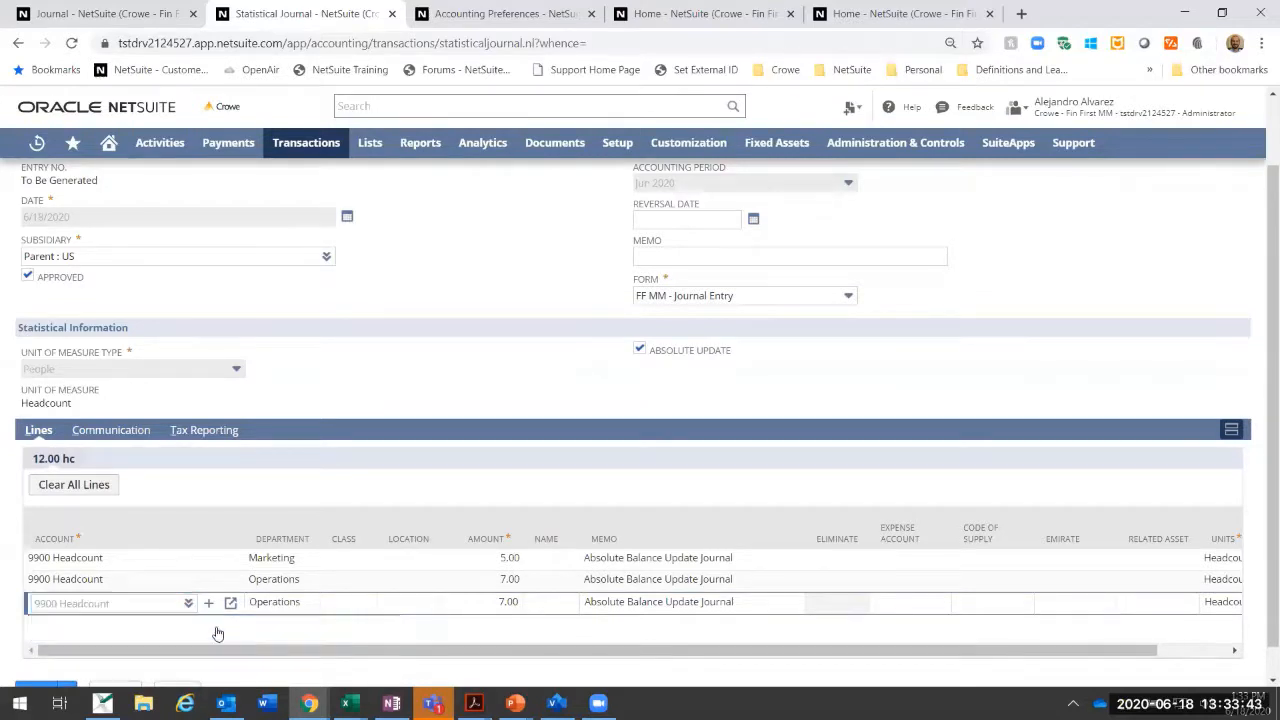
{"action": "left_click", "coordinate": [297, 604]}
{"action": "left_click", "coordinate": [249, 621]}
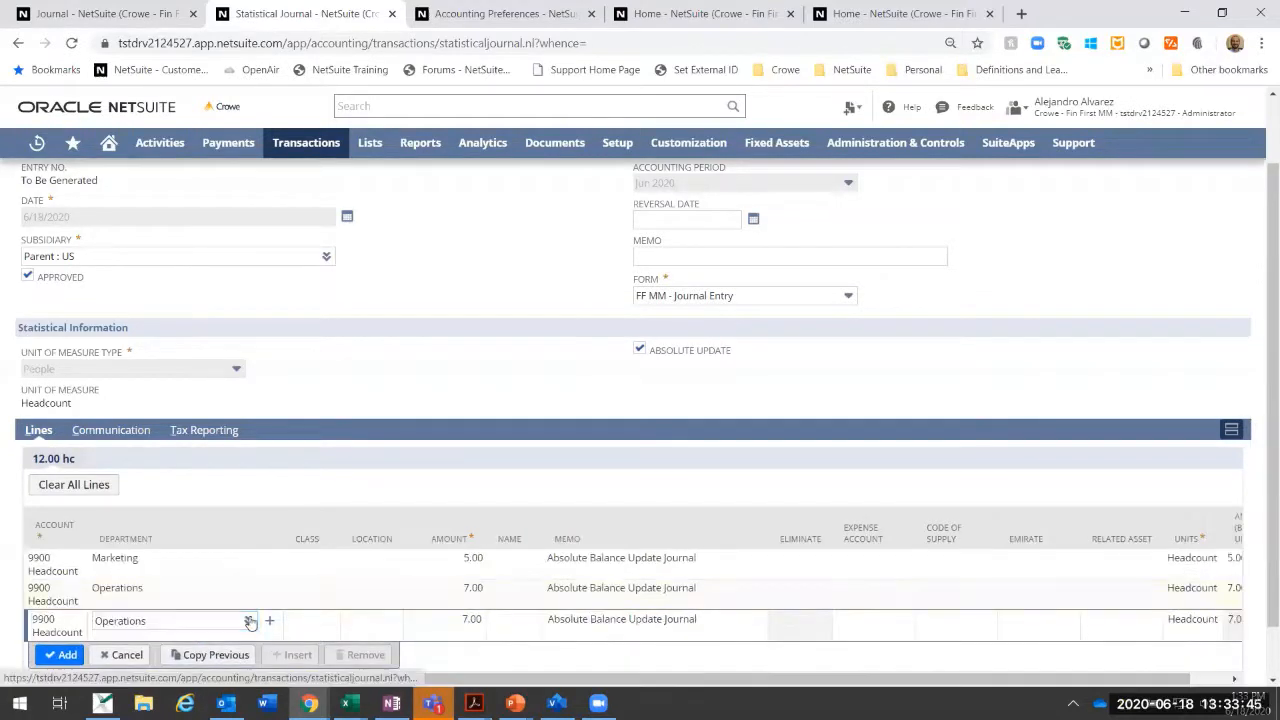
{"action": "left_click", "coordinate": [245, 604]}
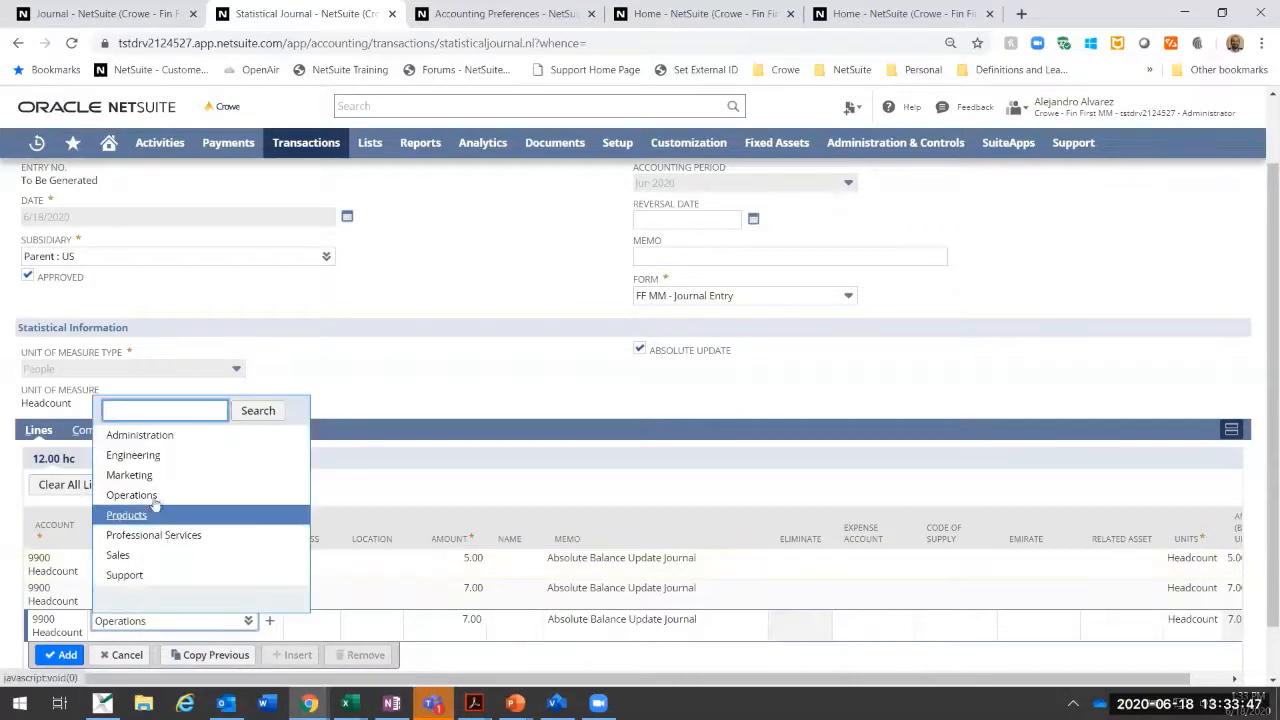
{"action": "left_click", "coordinate": [160, 436]}
{"action": "key", "text": "Tab"}
{"action": "key", "text": "Tab"}
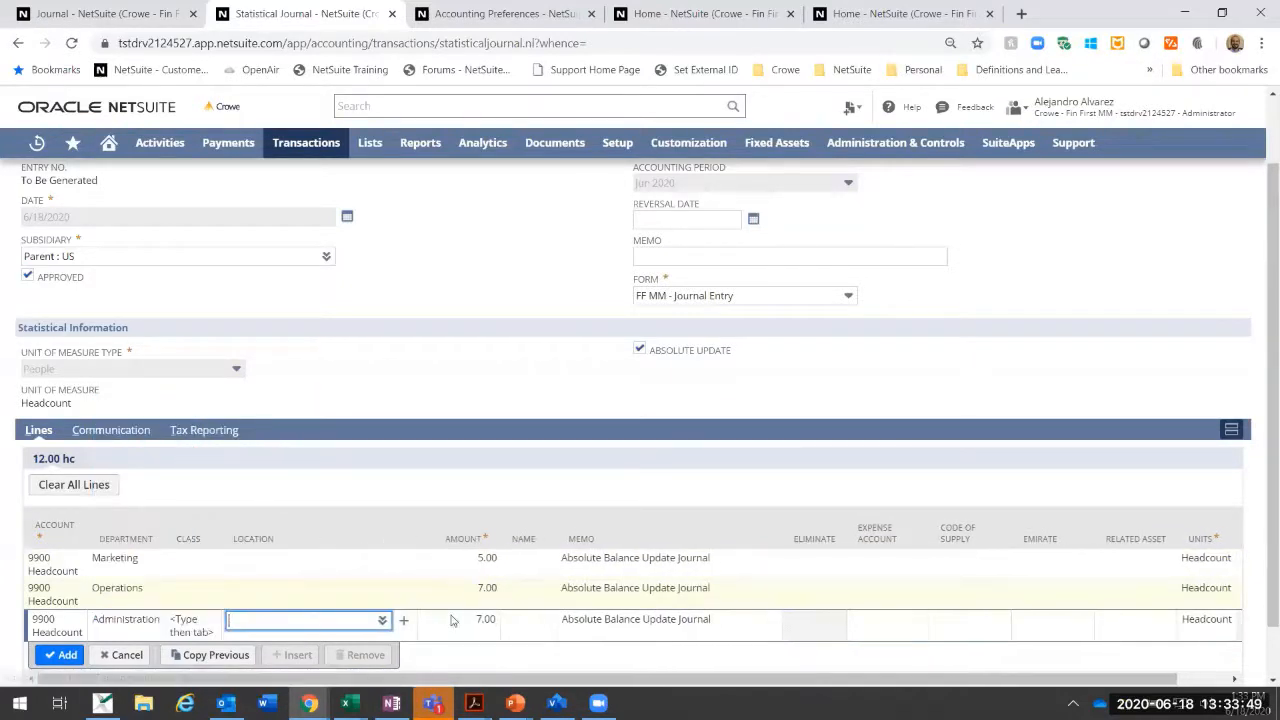
{"action": "type", "text": "4"}
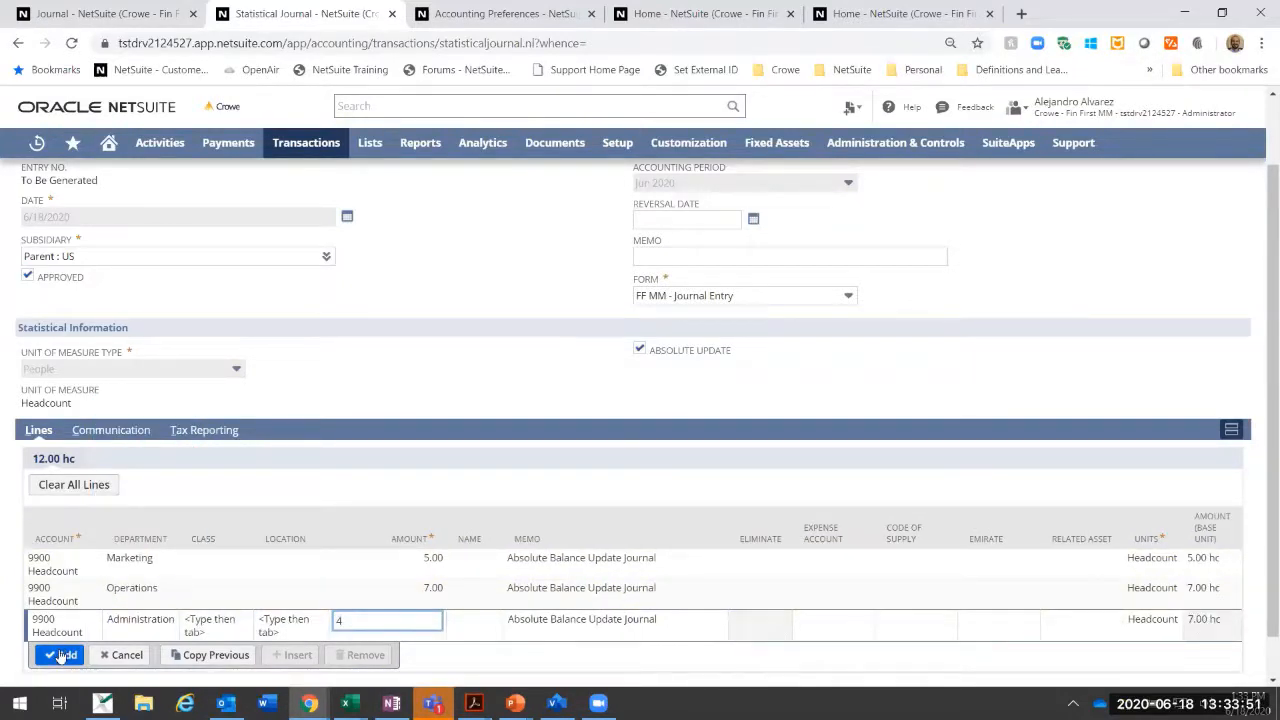
{"action": "left_click", "coordinate": [60, 655]}
Step: Save the statistical journal, accepting the reversal of all existing statistical entries in favour of the entered absolute balance
{"action": "scroll", "coordinate": [589, 356], "scroll_direction": "up", "scroll_amount": 1}
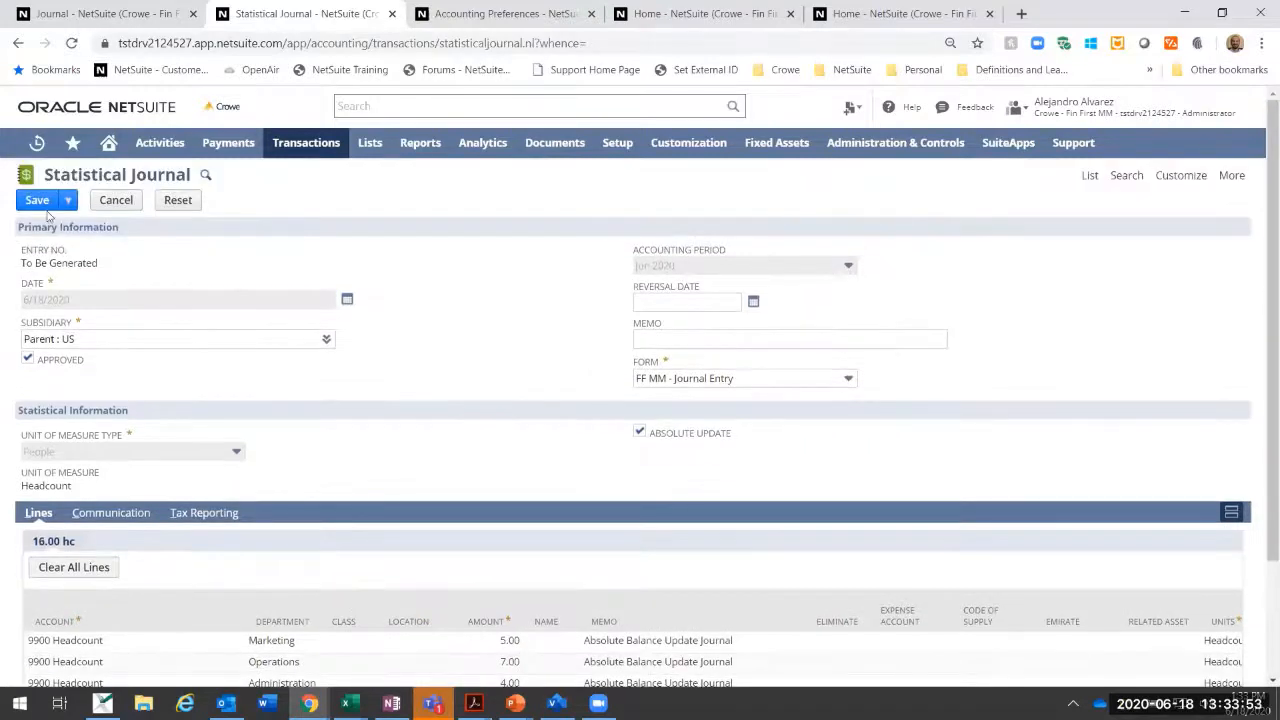
{"action": "left_click", "coordinate": [40, 202]}
{"action": "left_click", "coordinate": [35, 200]}
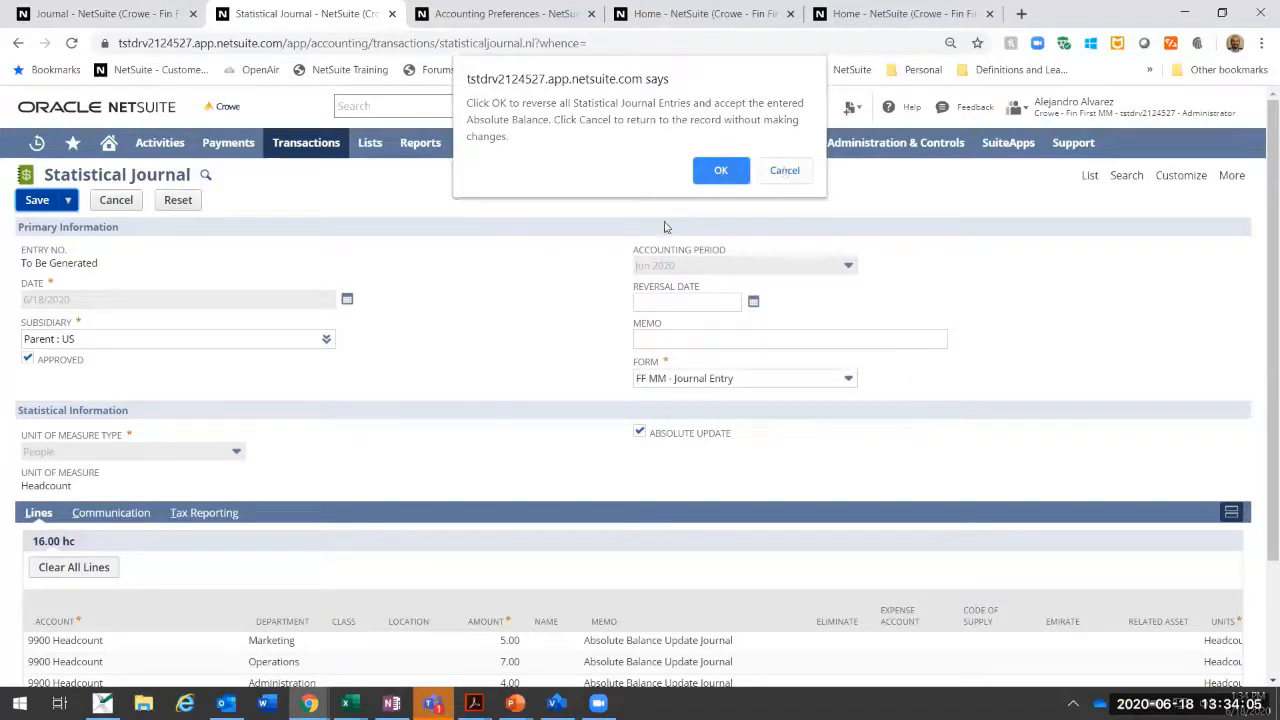
{"action": "key", "text": "Return"}
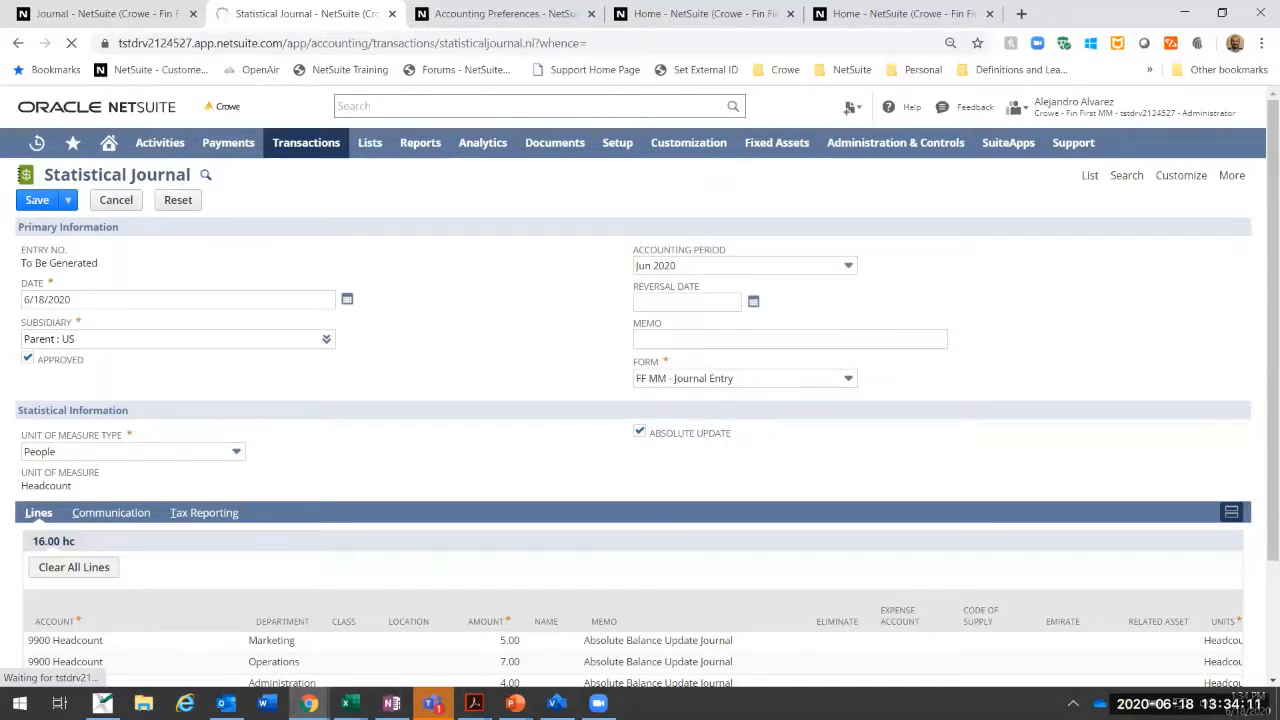
{"action": "left_click", "coordinate": [37, 203]}
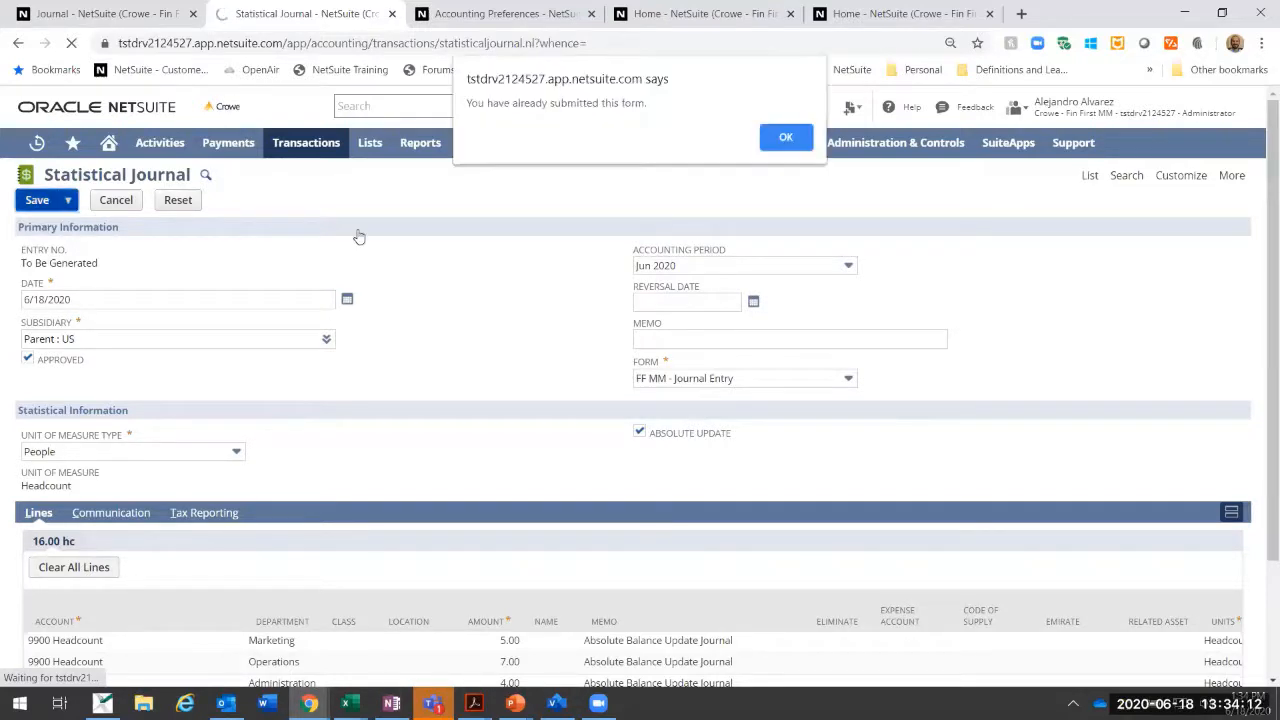
{"action": "left_click", "coordinate": [790, 140]}
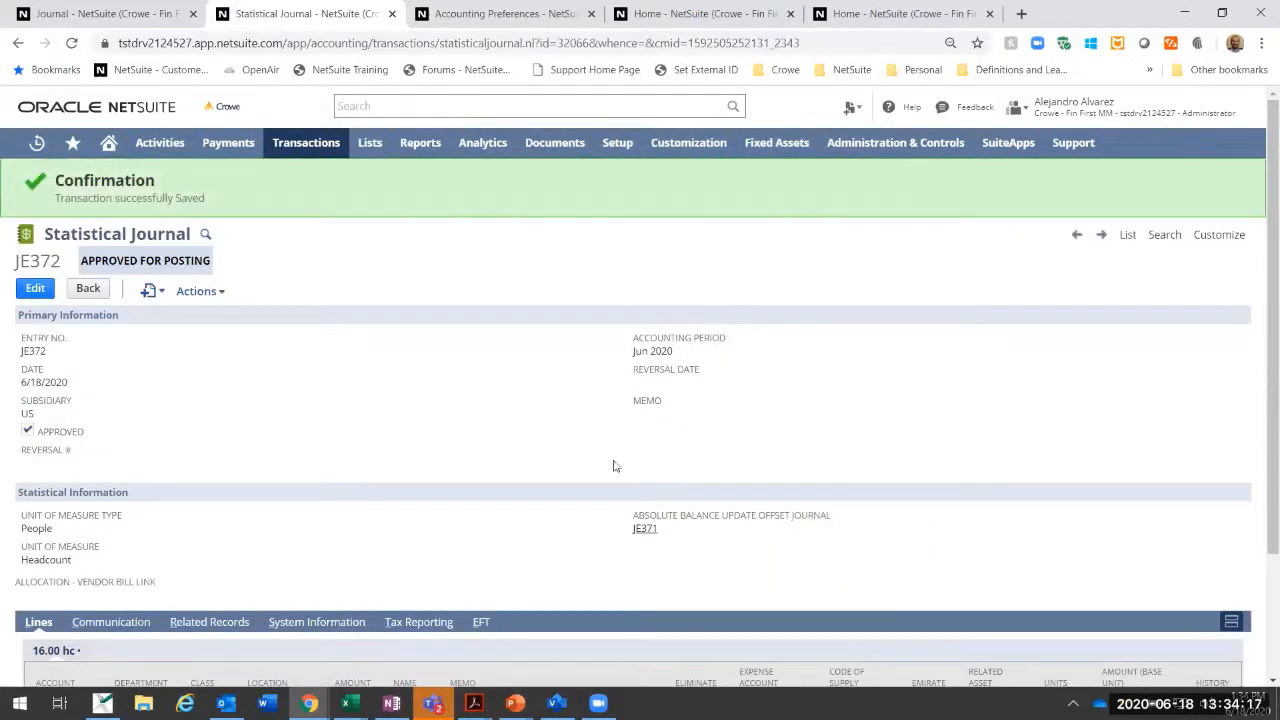
Step: Open the linked absolute balance update offset journal and examine its headcount lines by department
{"action": "scroll", "coordinate": [674, 404], "scroll_direction": "down", "scroll_amount": 3}
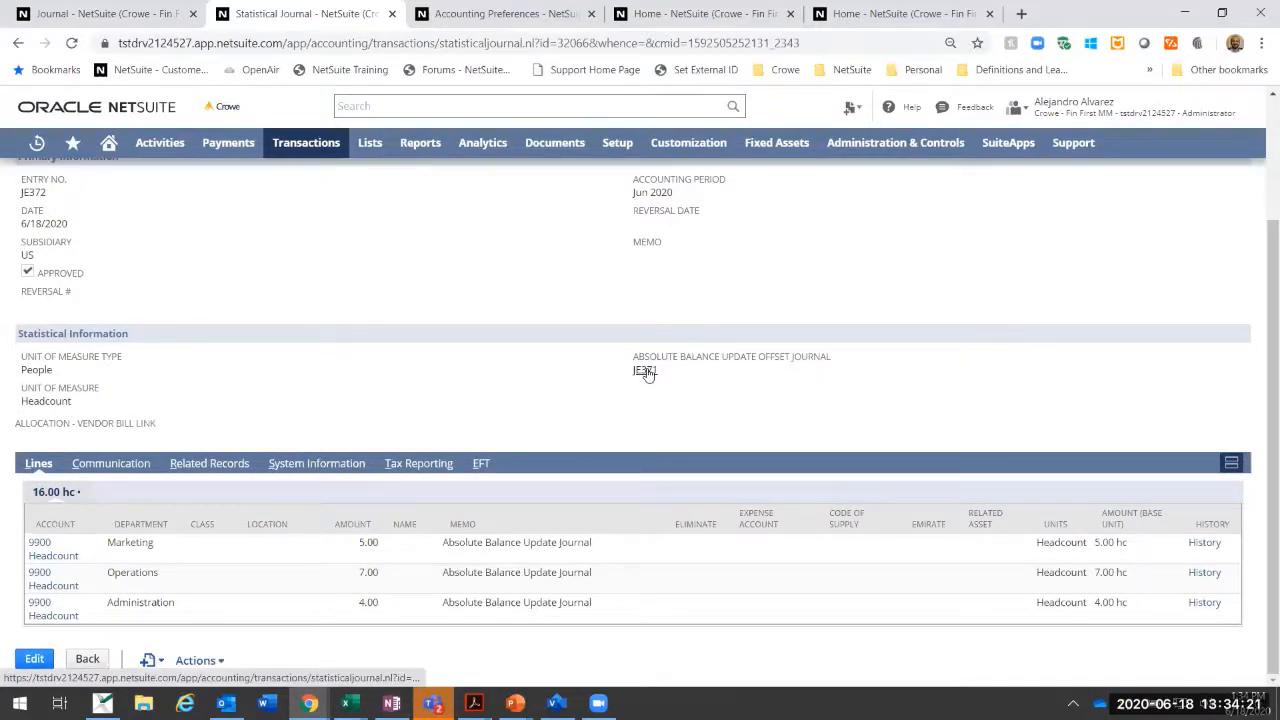
{"action": "left_click", "coordinate": [645, 370]}
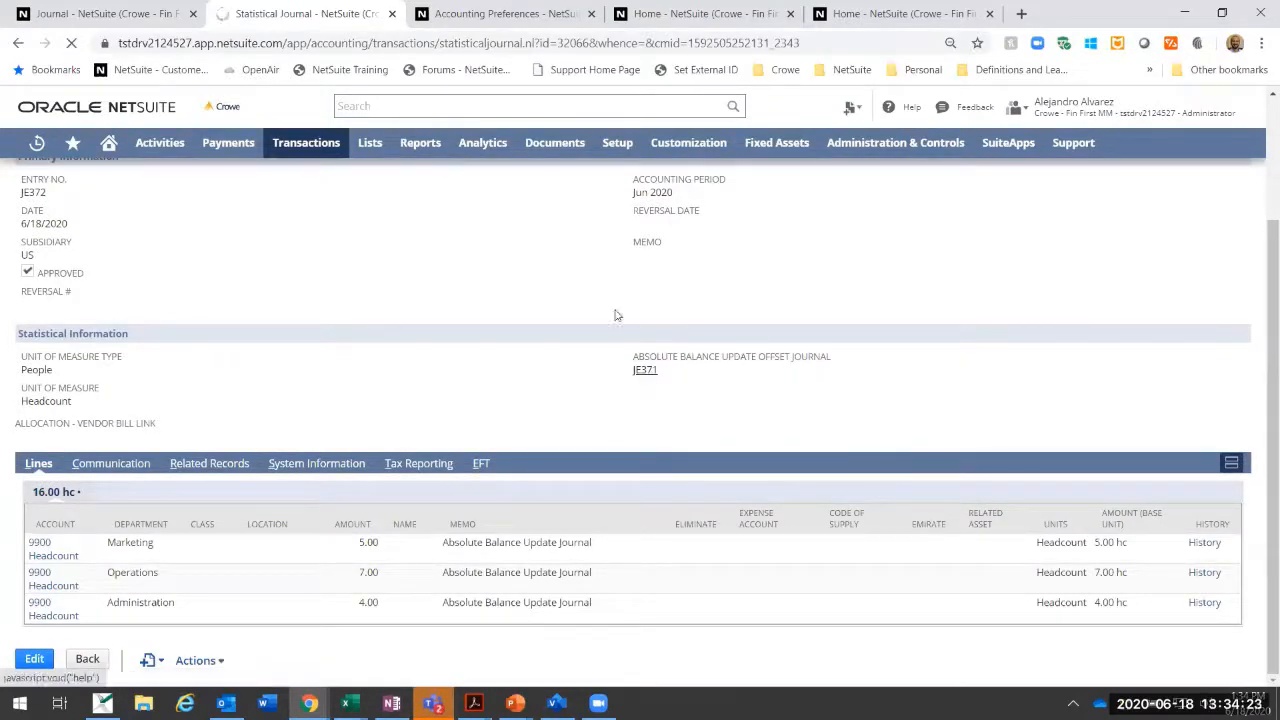
{"action": "scroll", "coordinate": [562, 363], "scroll_direction": "down", "scroll_amount": 3}
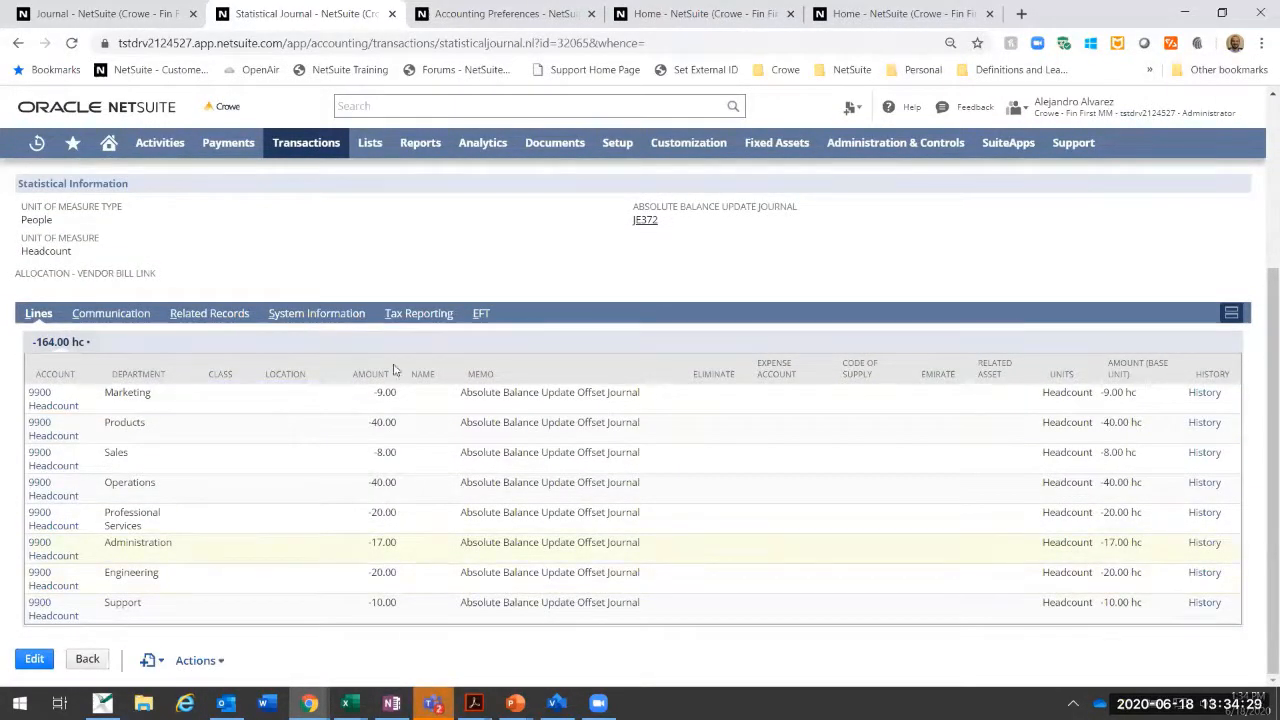
{"action": "scroll", "coordinate": [243, 277], "scroll_direction": "up", "scroll_amount": 3}
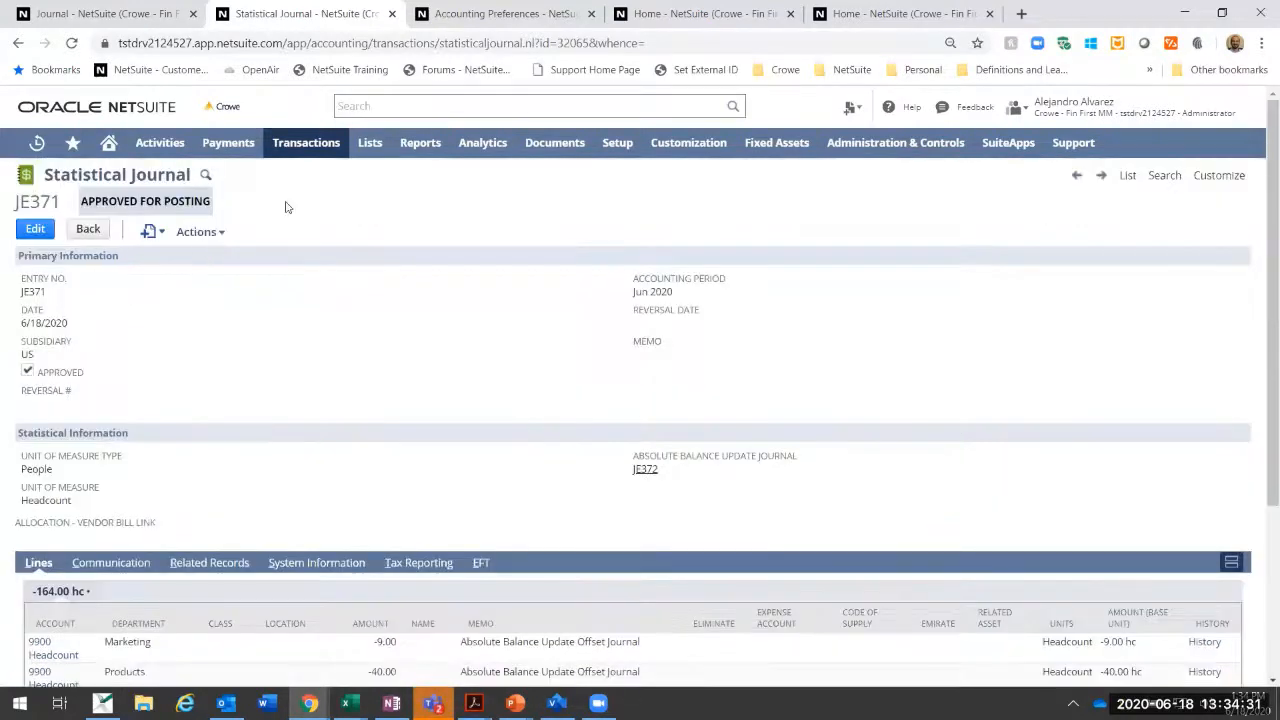
Step: Open the Healthcare Insurance Allocation record from the list of allocation schedules
{"action": "mouse_move", "coordinate": [305, 148]}
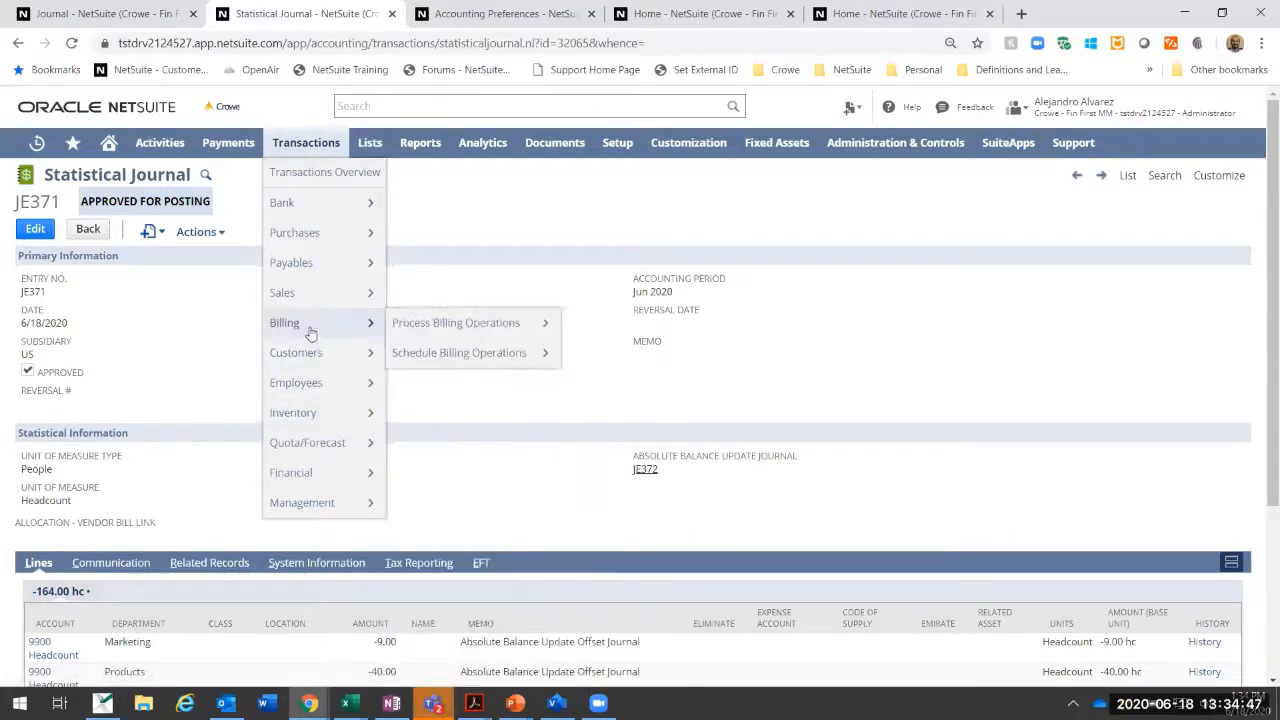
{"action": "mouse_move", "coordinate": [303, 395]}
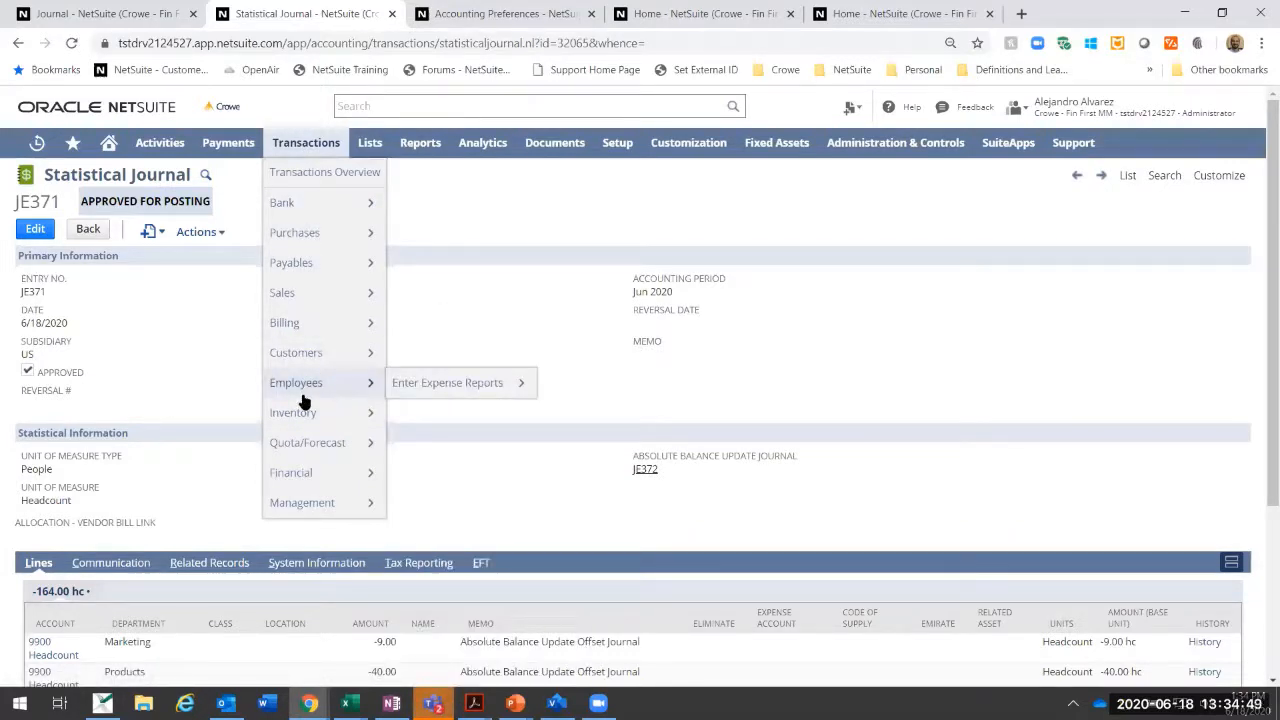
{"action": "mouse_move", "coordinate": [313, 474]}
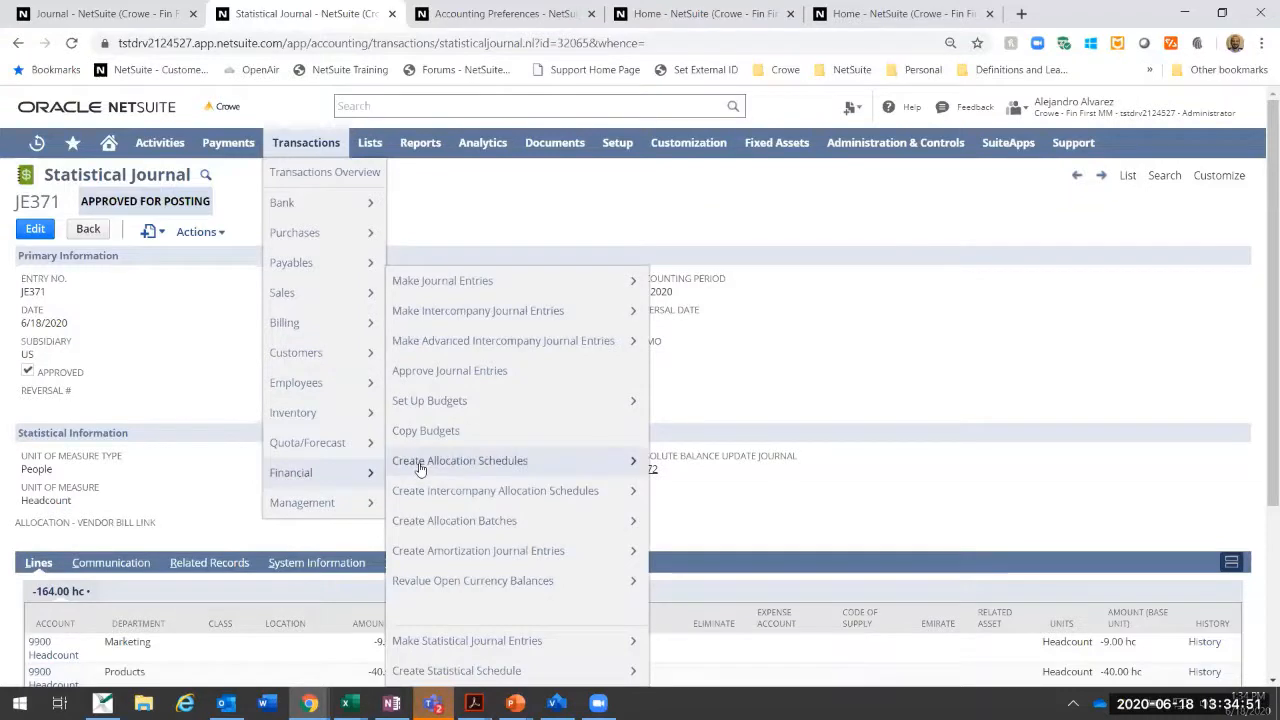
{"action": "mouse_move", "coordinate": [424, 468]}
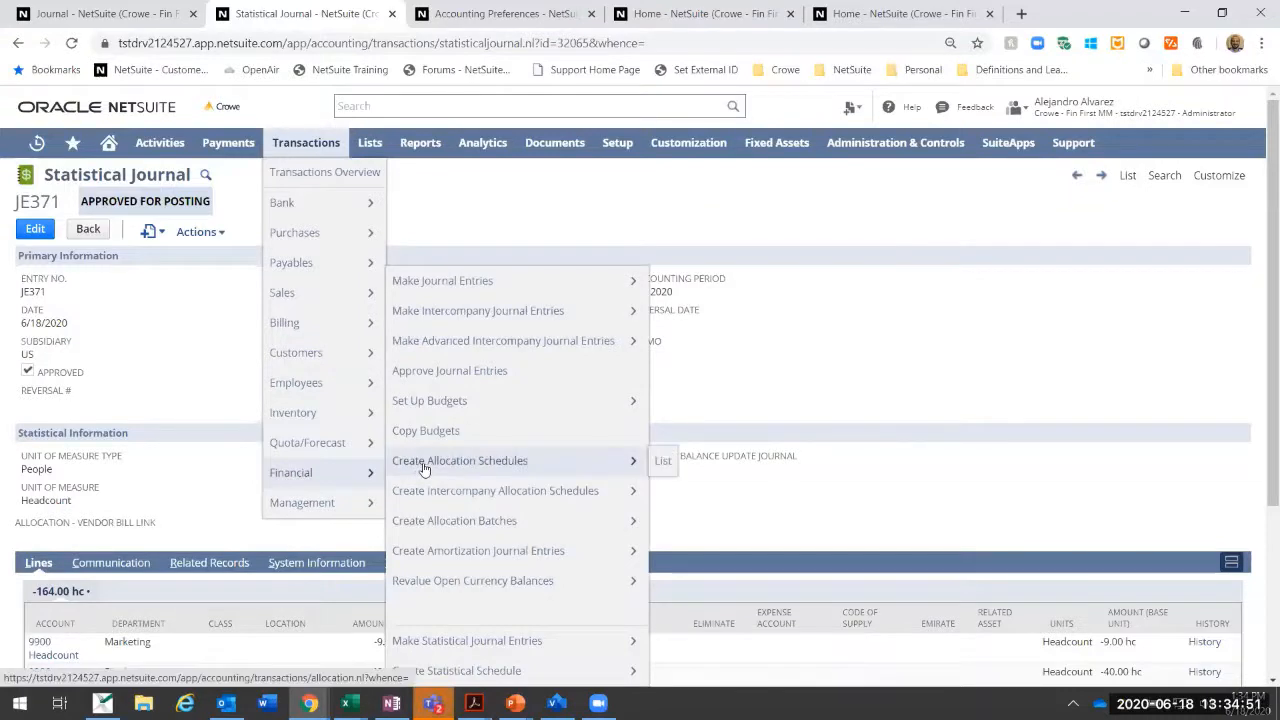
{"action": "left_click", "coordinate": [675, 461]}
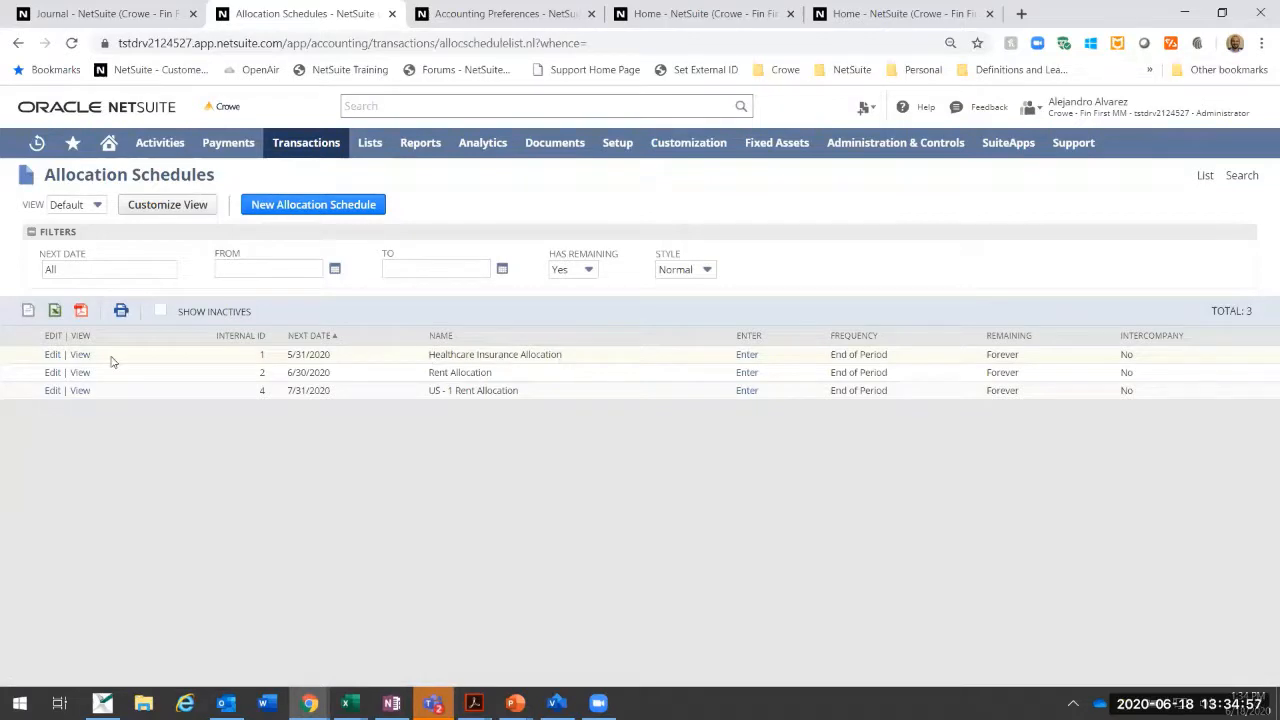
{"action": "left_click", "coordinate": [79, 355]}
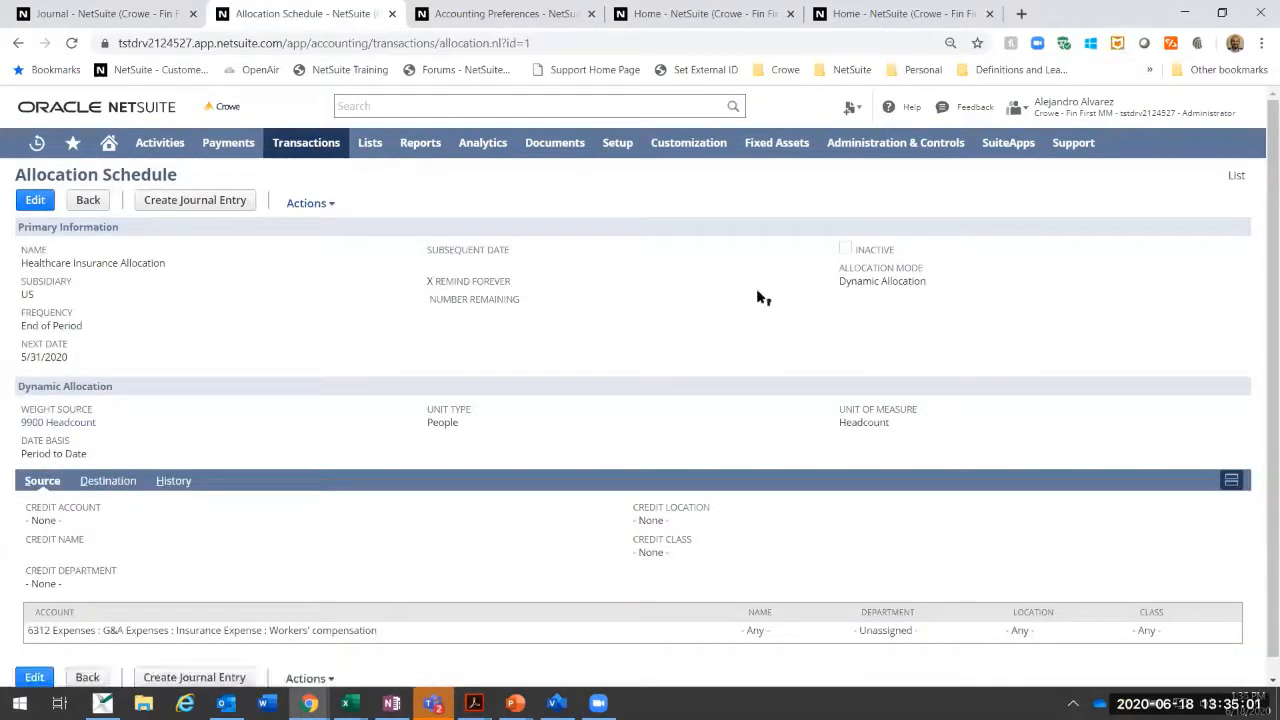
Step: Edit the Healthcare Insurance Allocation schedule and set its next date to 6/30/2020
{"action": "left_click", "coordinate": [35, 200]}
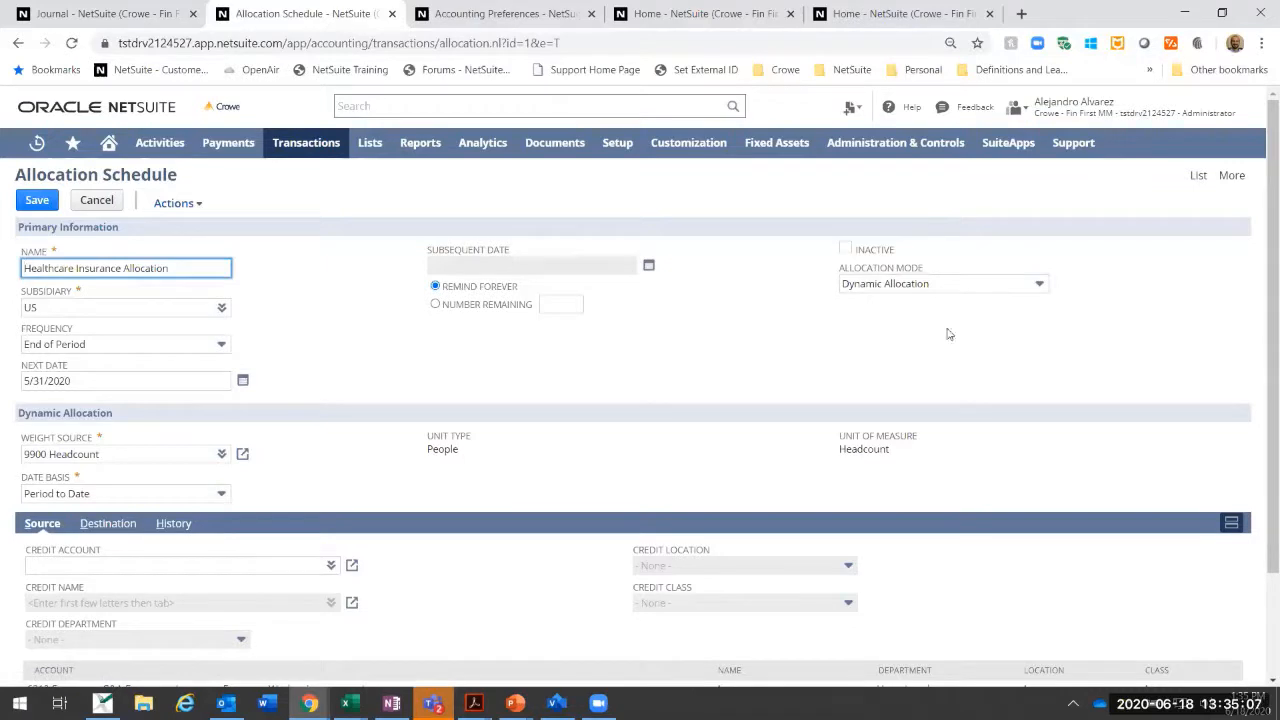
{"action": "left_click", "coordinate": [242, 381]}
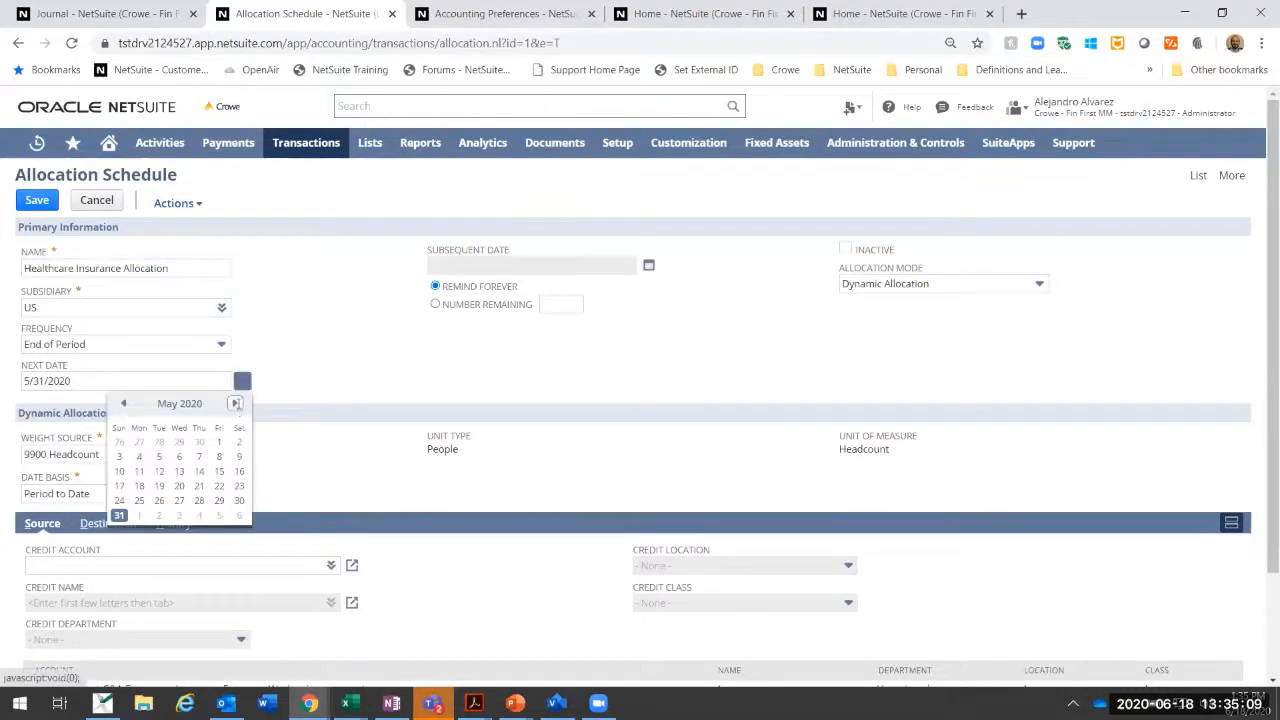
{"action": "left_click", "coordinate": [159, 500]}
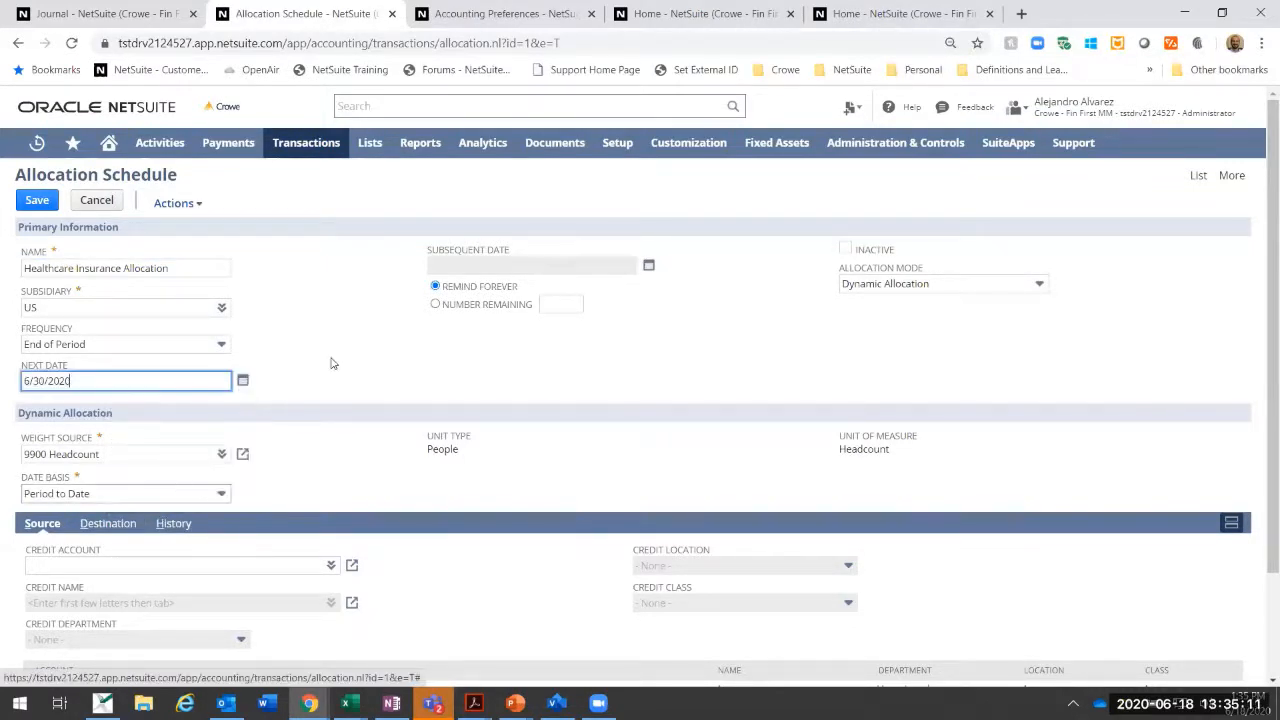
Step: Set the date basis of the Healthcare Insurance Allocation schedule to As of Date
{"action": "scroll", "coordinate": [300, 340], "scroll_direction": "down", "scroll_amount": 3}
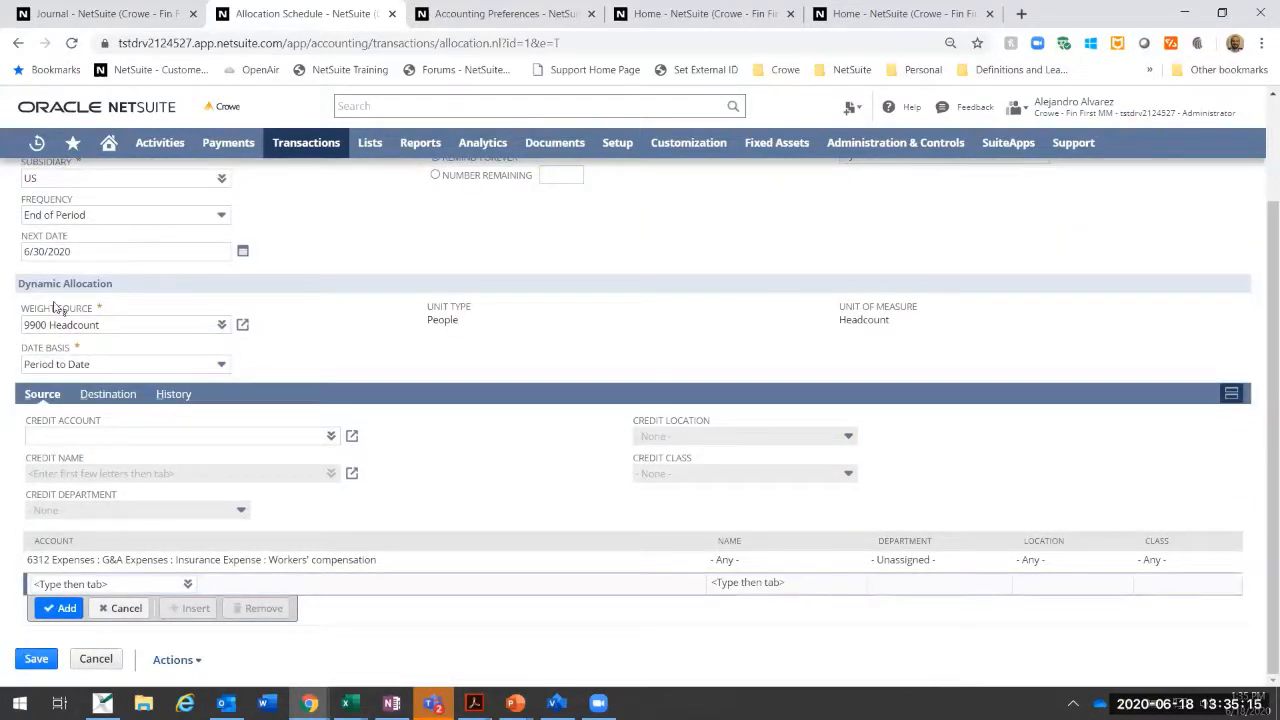
{"action": "left_click", "coordinate": [108, 365]}
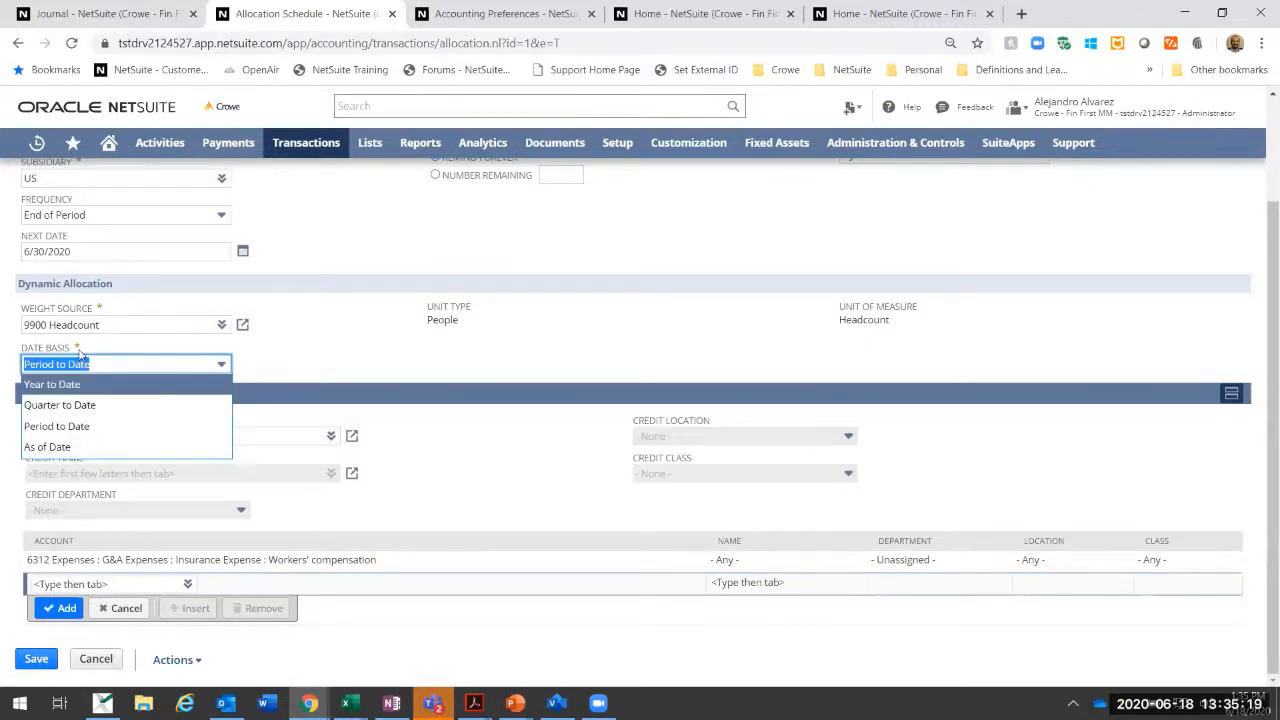
{"action": "left_click", "coordinate": [50, 447]}
{"action": "left_click", "coordinate": [357, 325]}
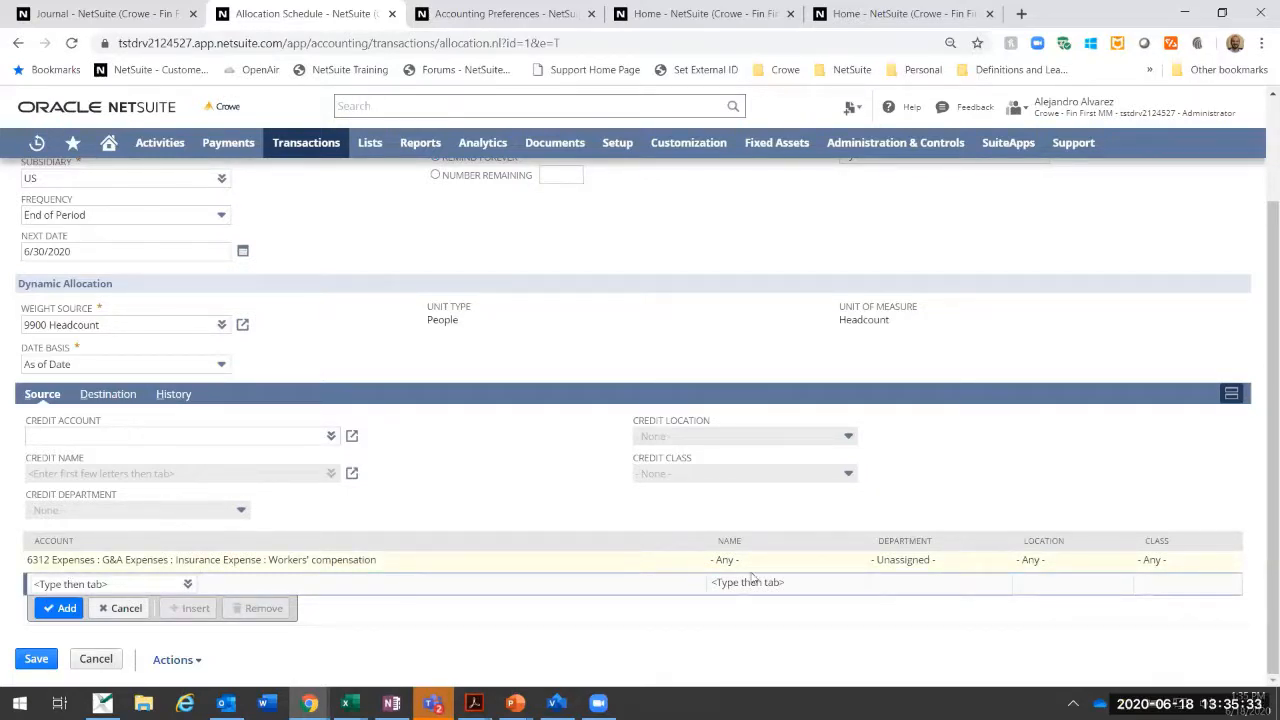
Step: Update the sample weights on the schedule's destination lines and save the allocation schedule
{"action": "left_click", "coordinate": [122, 396]}
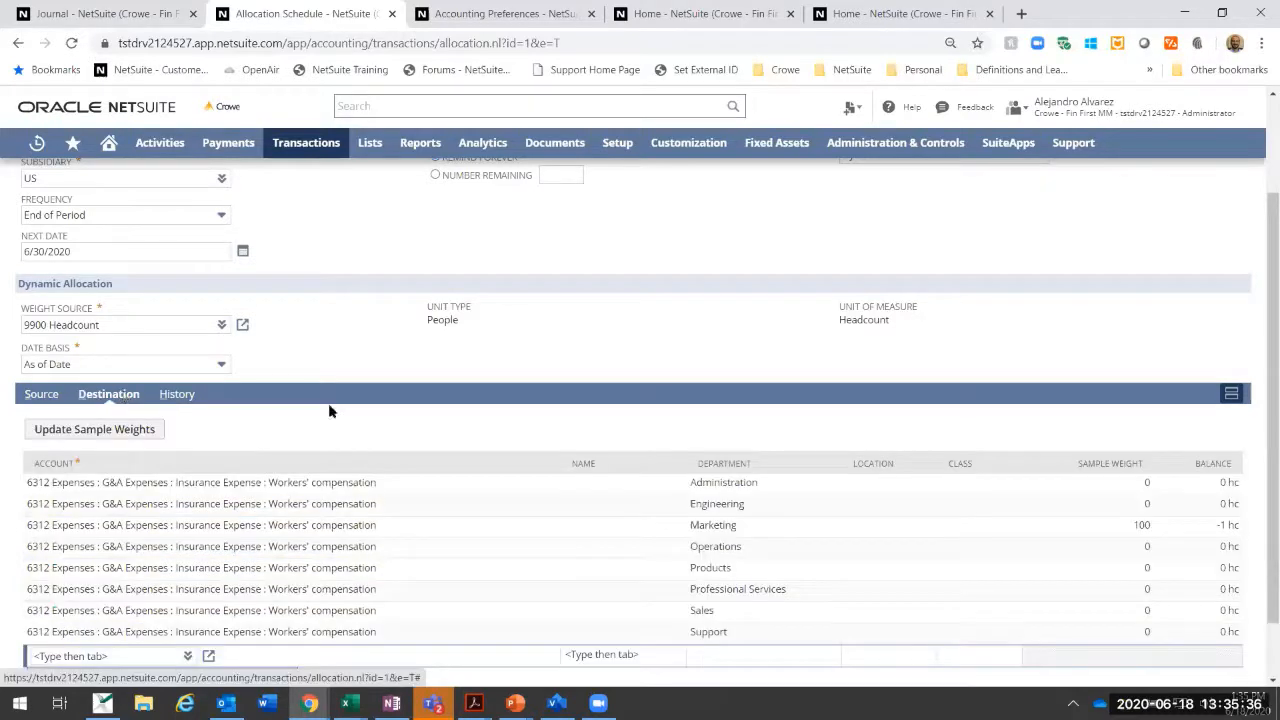
{"action": "left_click", "coordinate": [104, 428]}
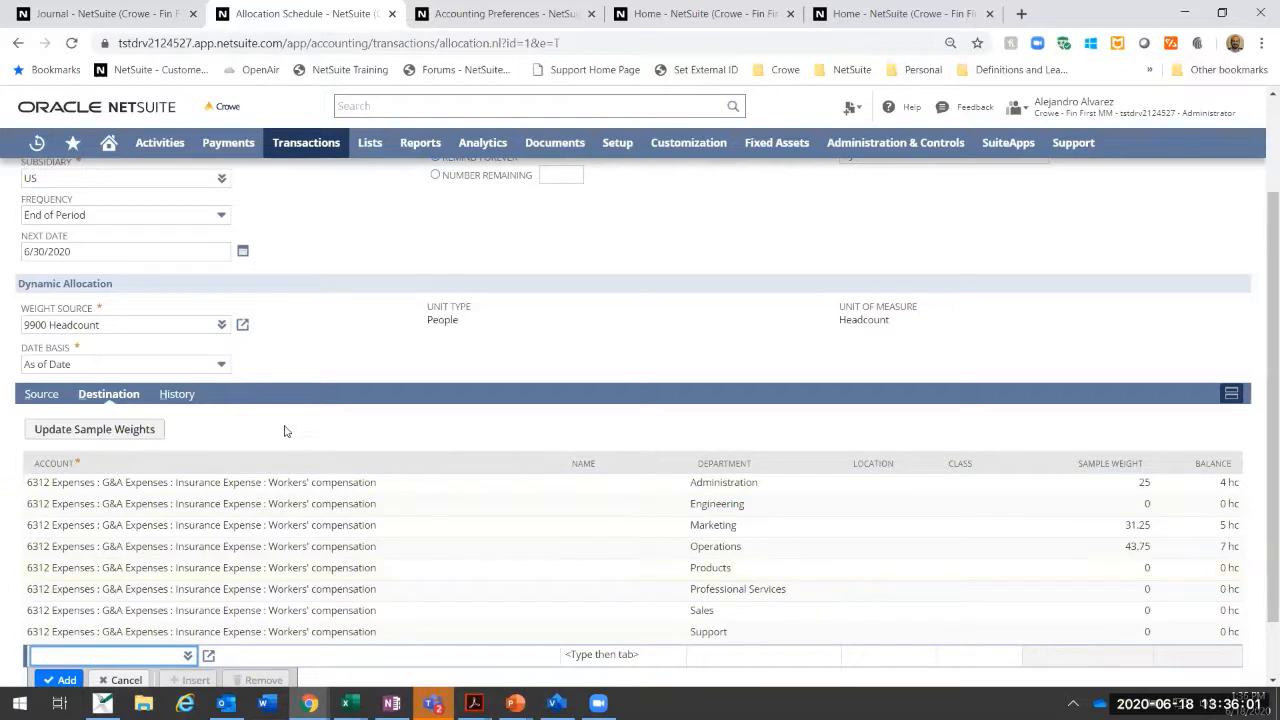
{"action": "left_click", "coordinate": [340, 634]}
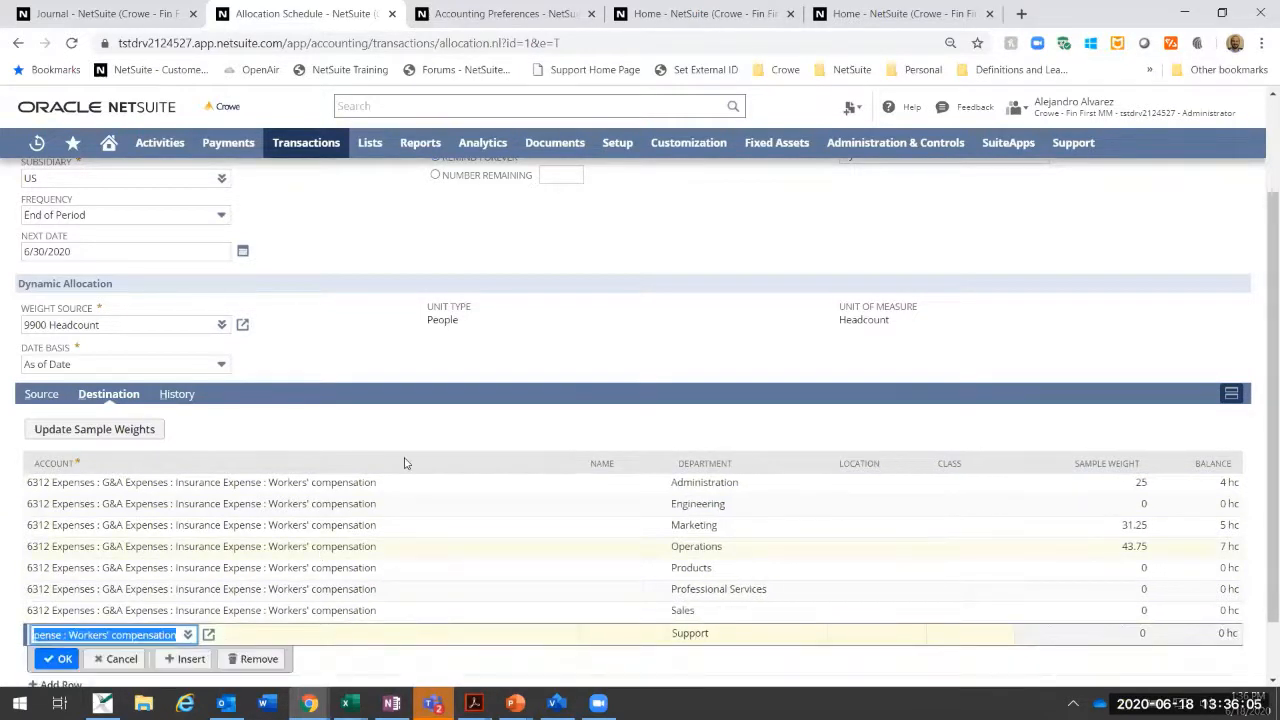
{"action": "scroll", "coordinate": [563, 412], "scroll_direction": "down", "scroll_amount": 1}
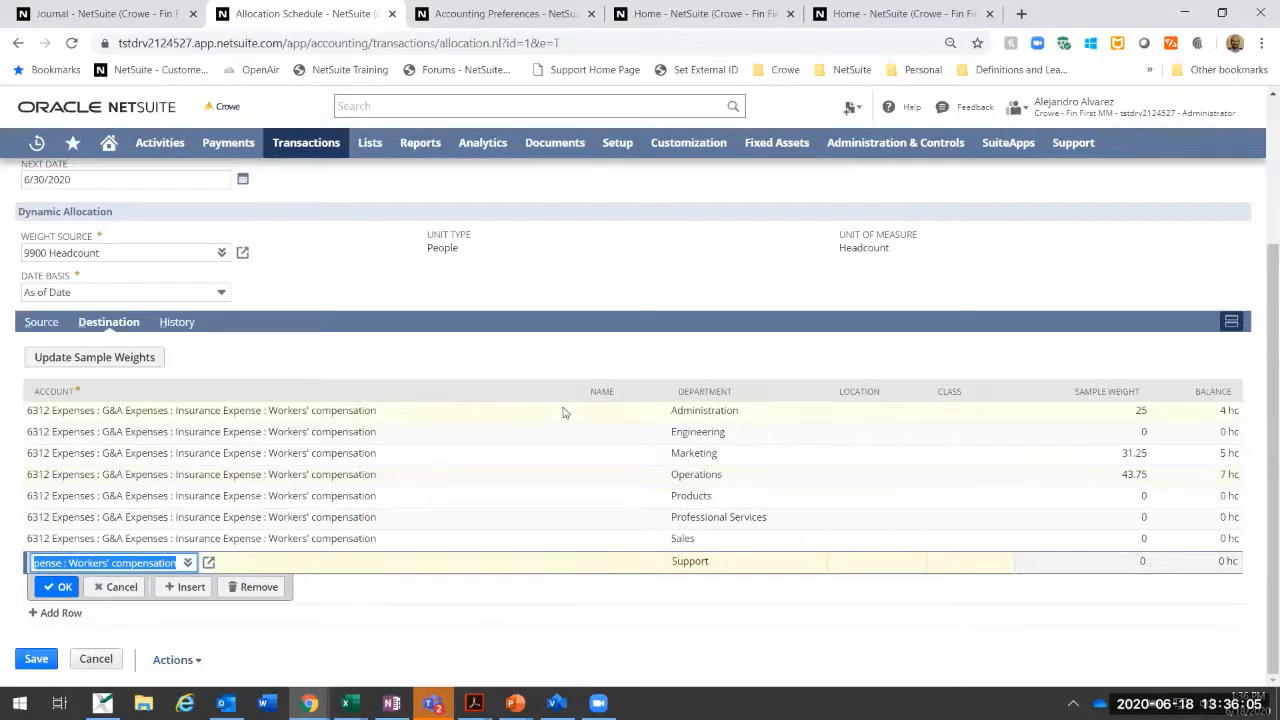
{"action": "left_click", "coordinate": [121, 589]}
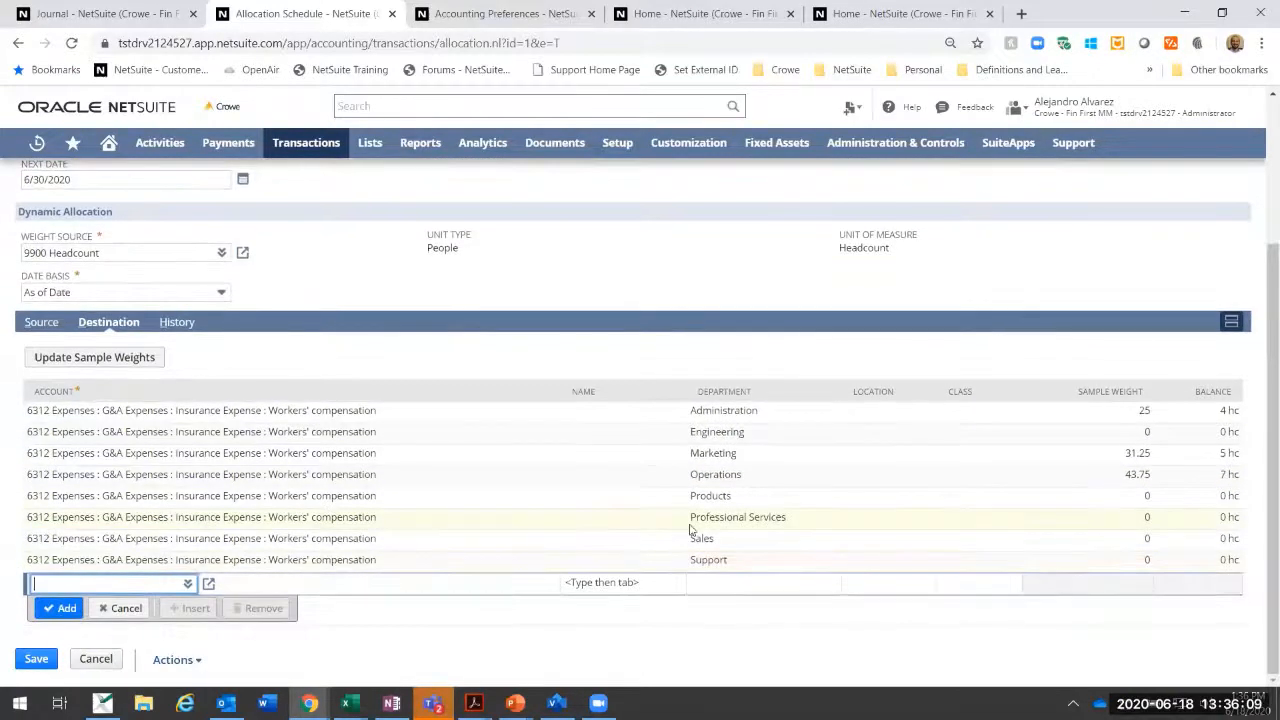
{"action": "scroll", "coordinate": [690, 530], "scroll_direction": "up", "scroll_amount": 2}
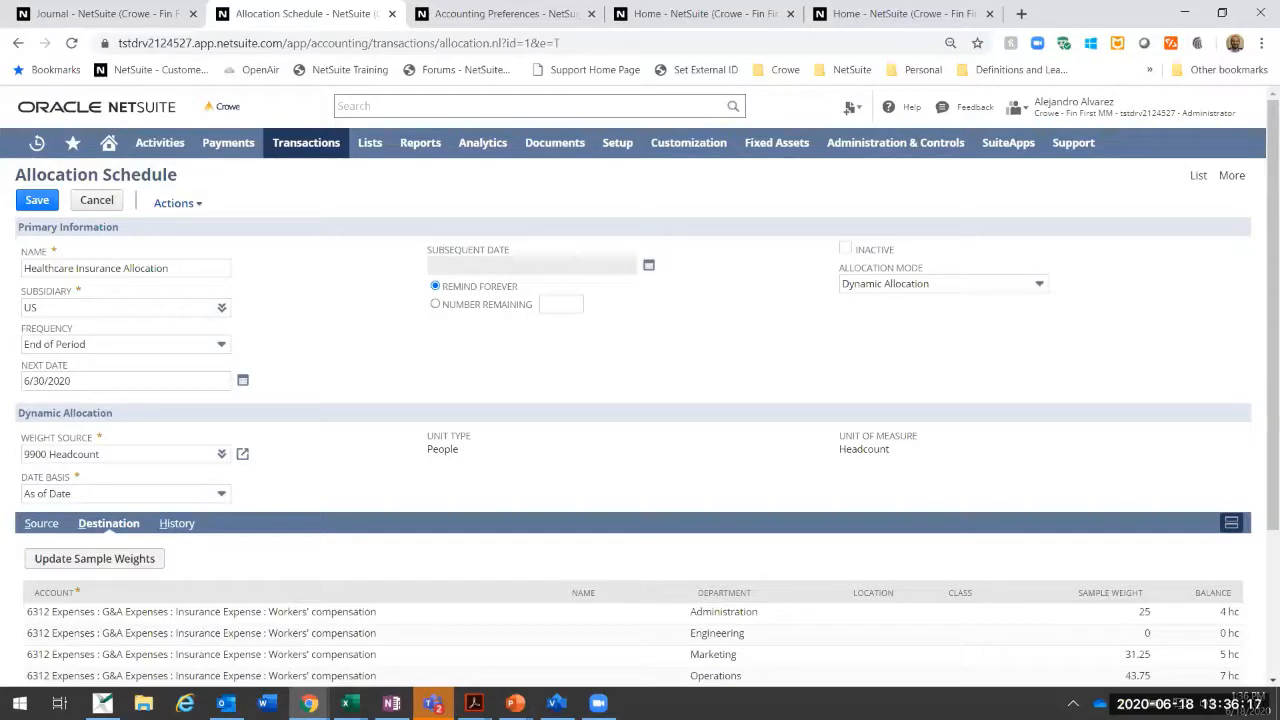
{"action": "left_click", "coordinate": [38, 202]}
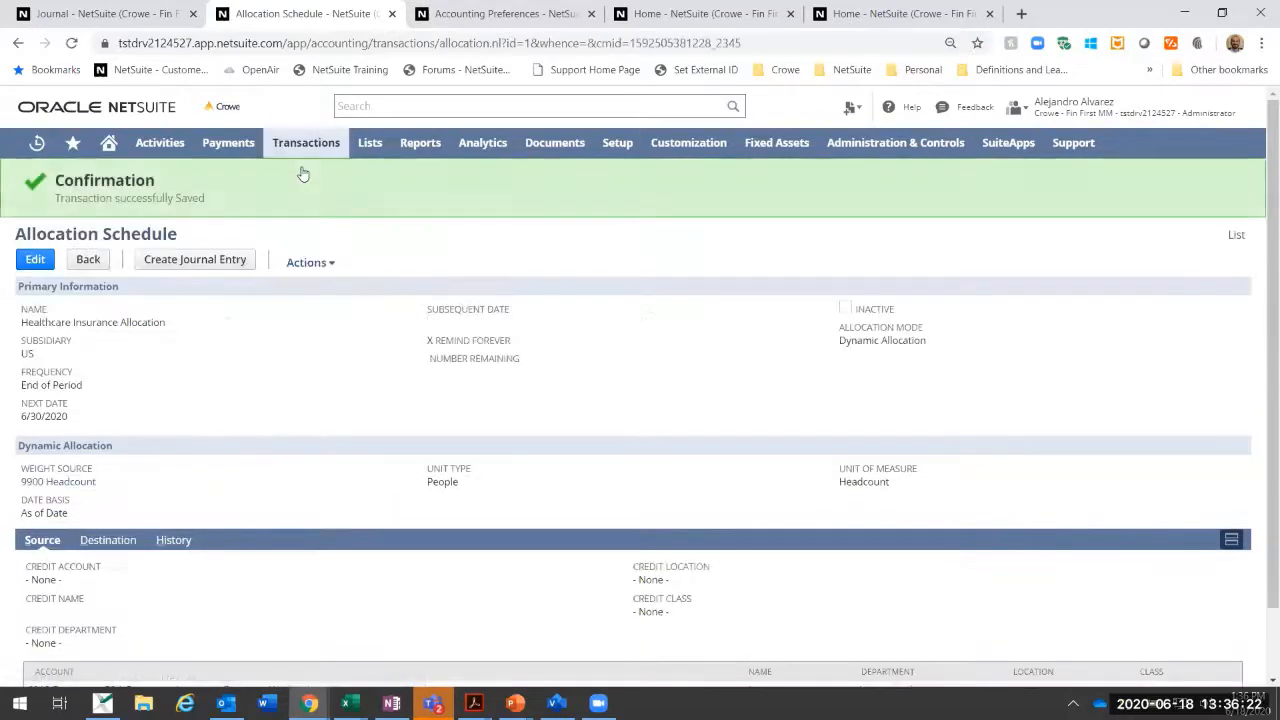
Step: Start a new journal entry dated 6/30/2020 for the subsidiary Parent : US
{"action": "mouse_move", "coordinate": [306, 148]}
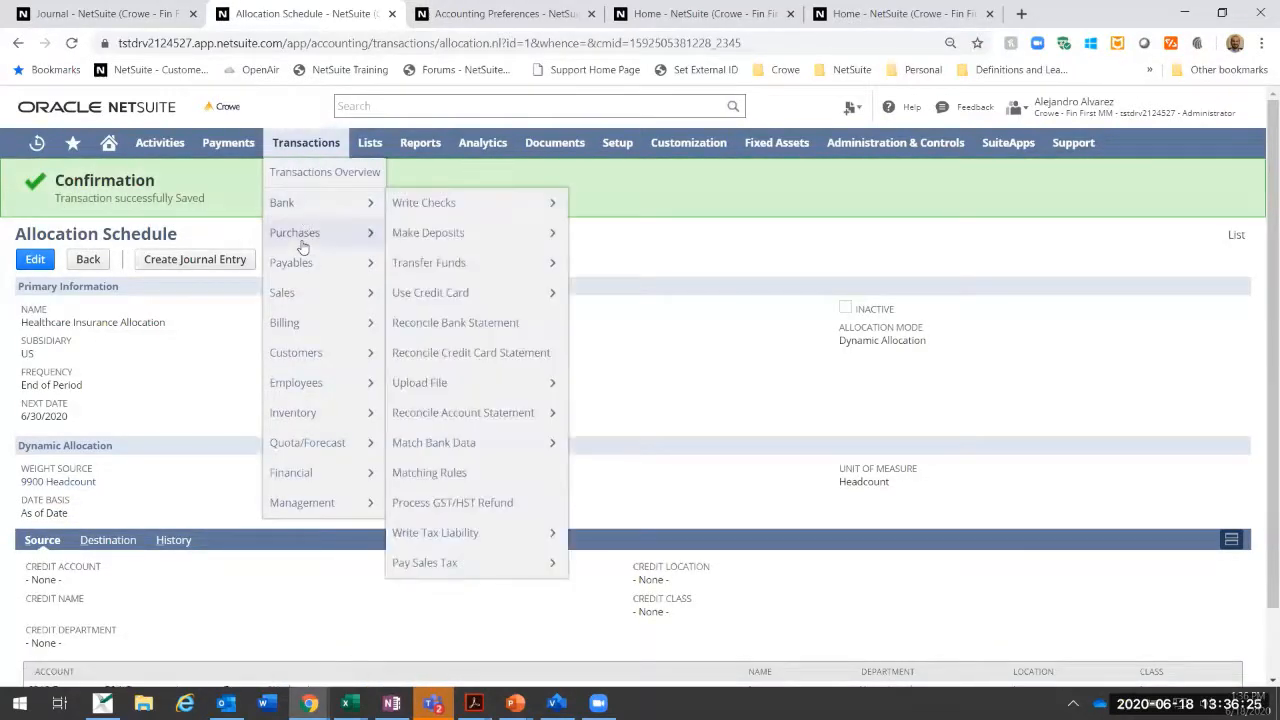
{"action": "mouse_move", "coordinate": [295, 472]}
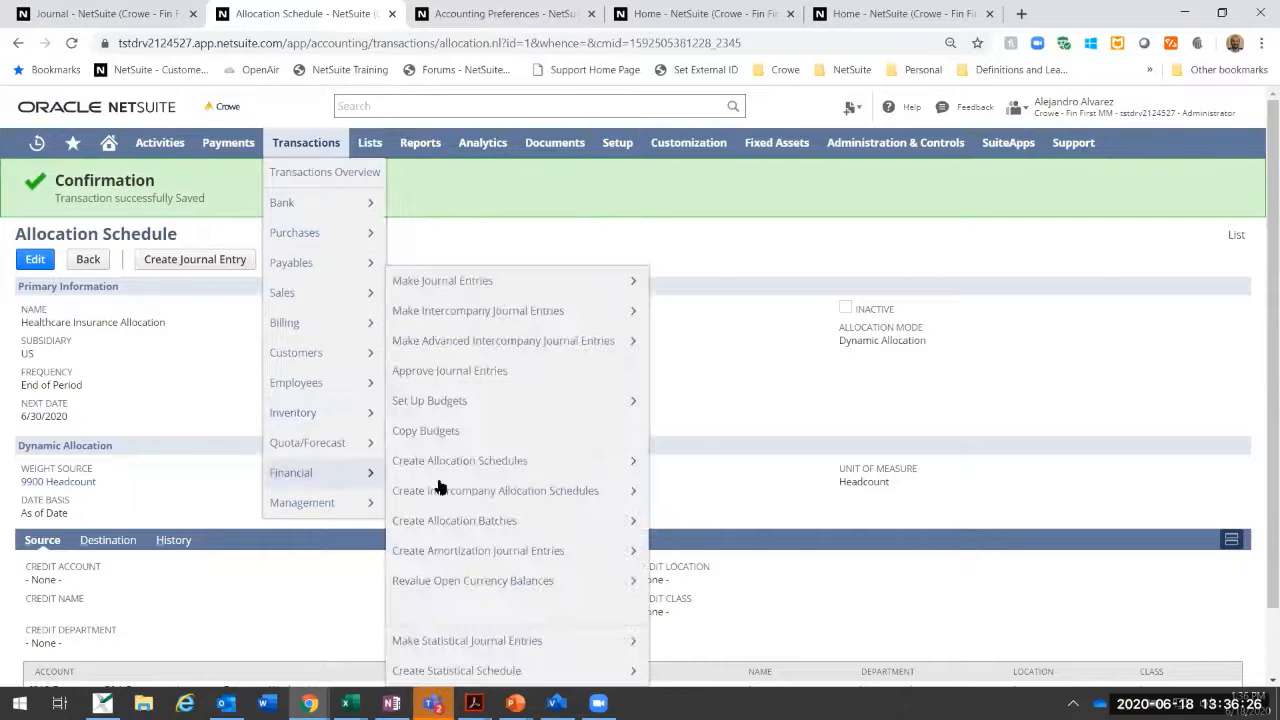
{"action": "left_click", "coordinate": [475, 284]}
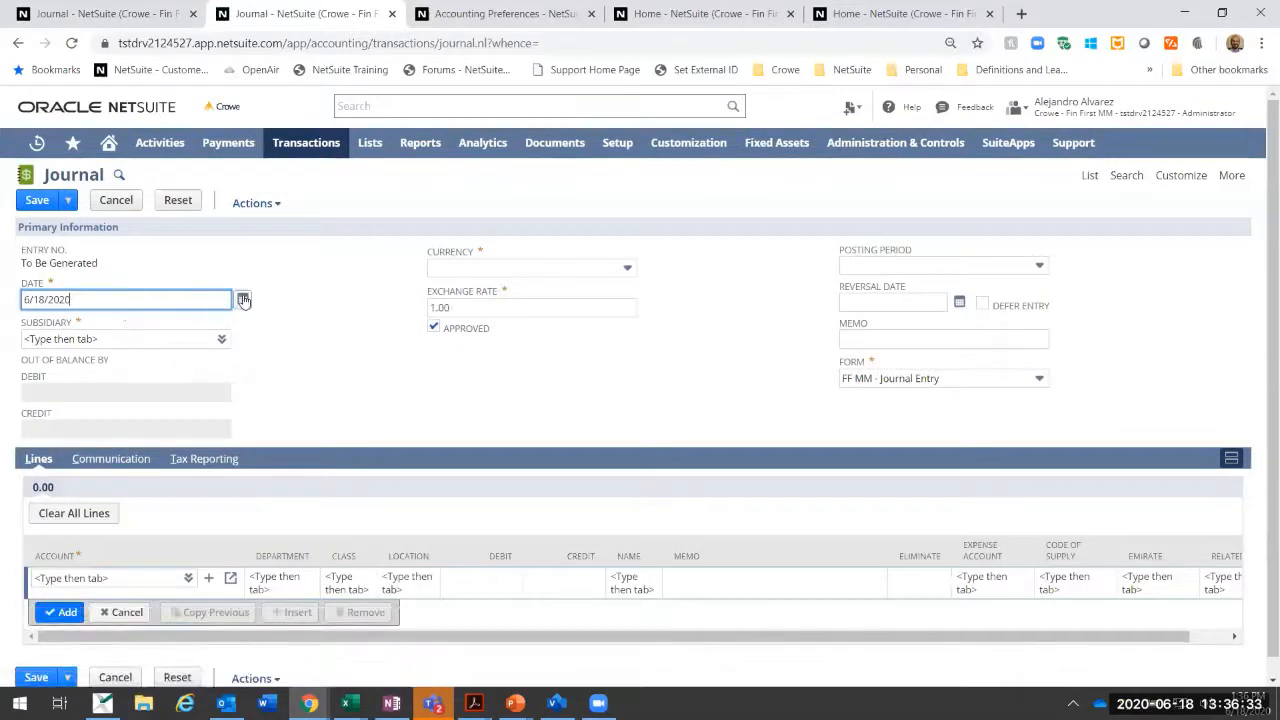
{"action": "left_click", "coordinate": [243, 300]}
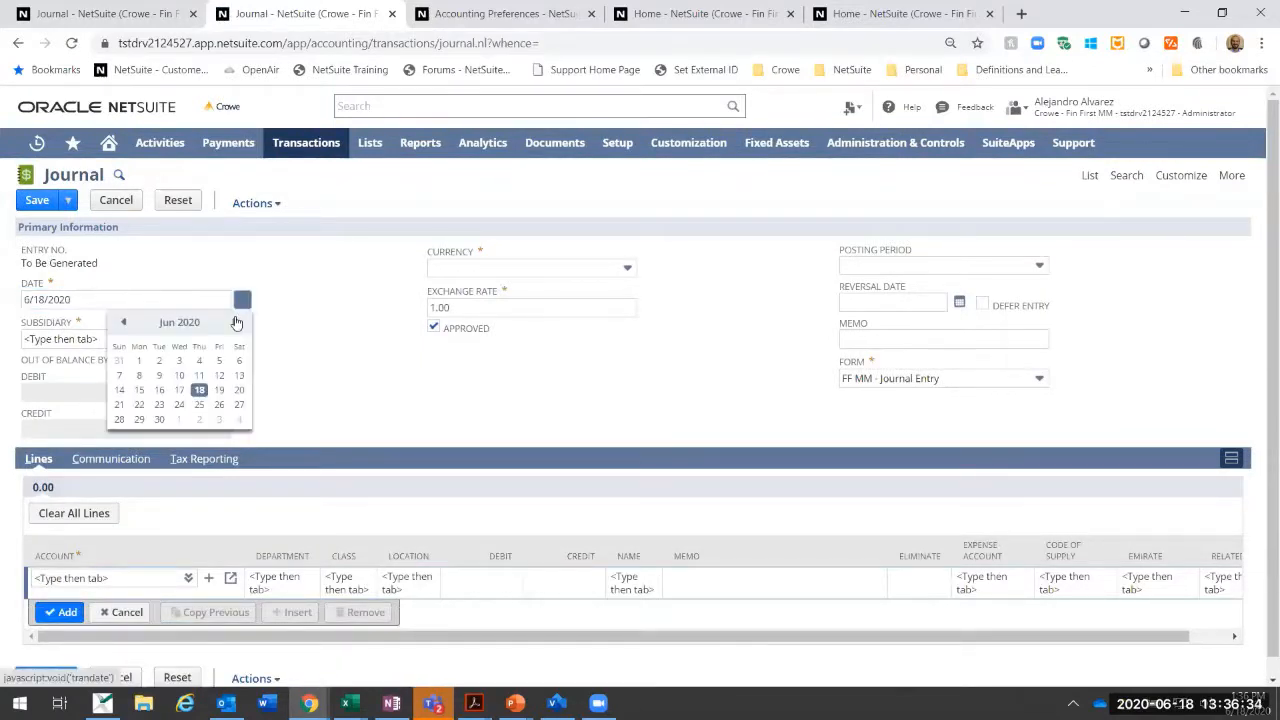
{"action": "left_click", "coordinate": [163, 422]}
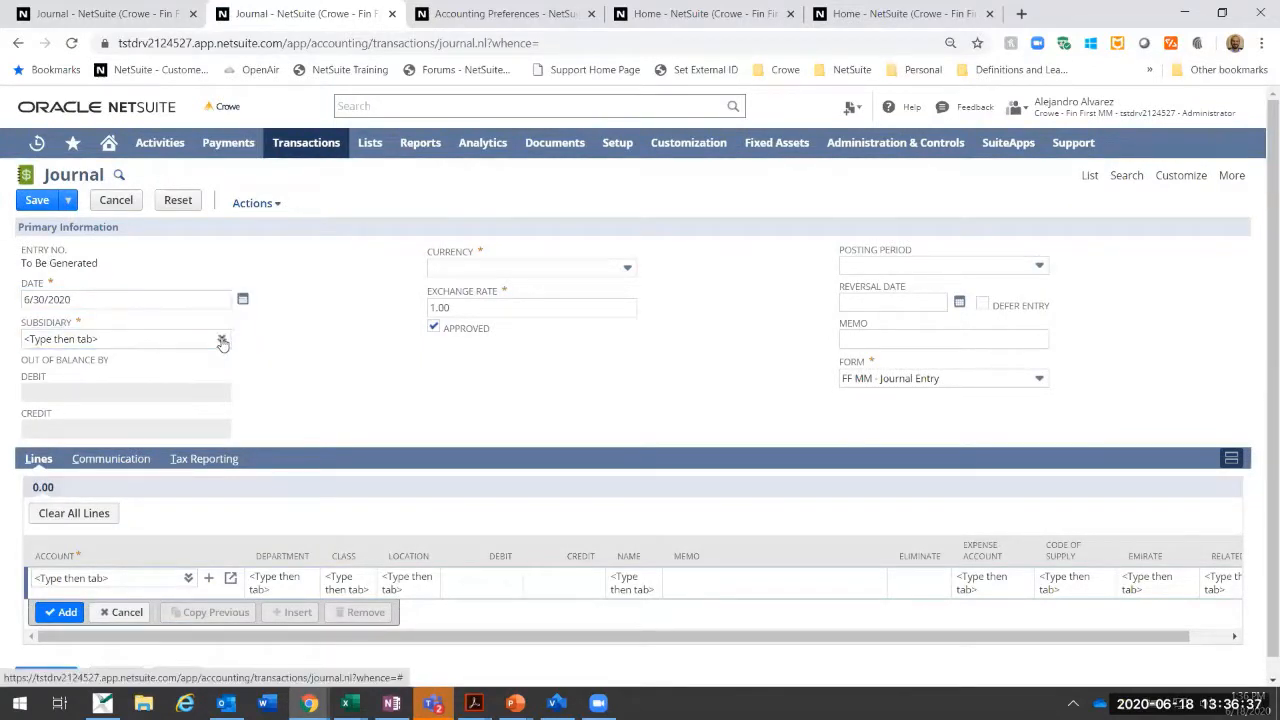
{"action": "left_click", "coordinate": [222, 340]}
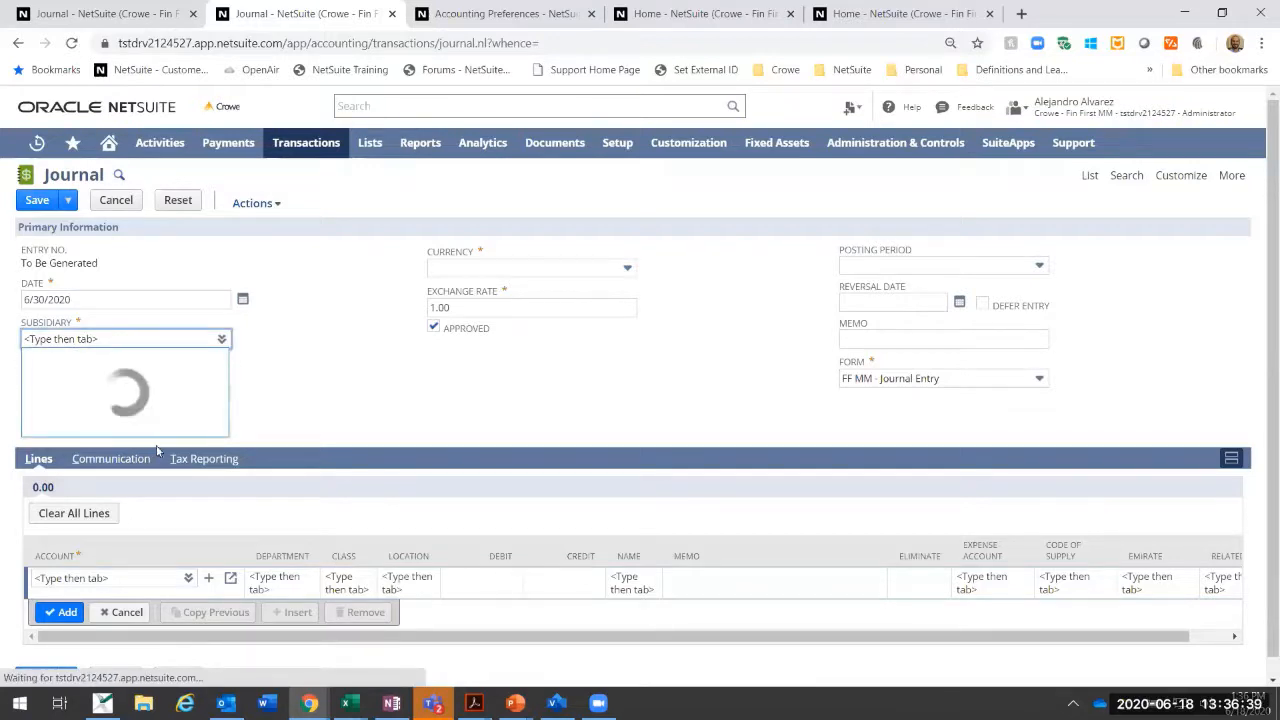
{"action": "left_click", "coordinate": [82, 488]}
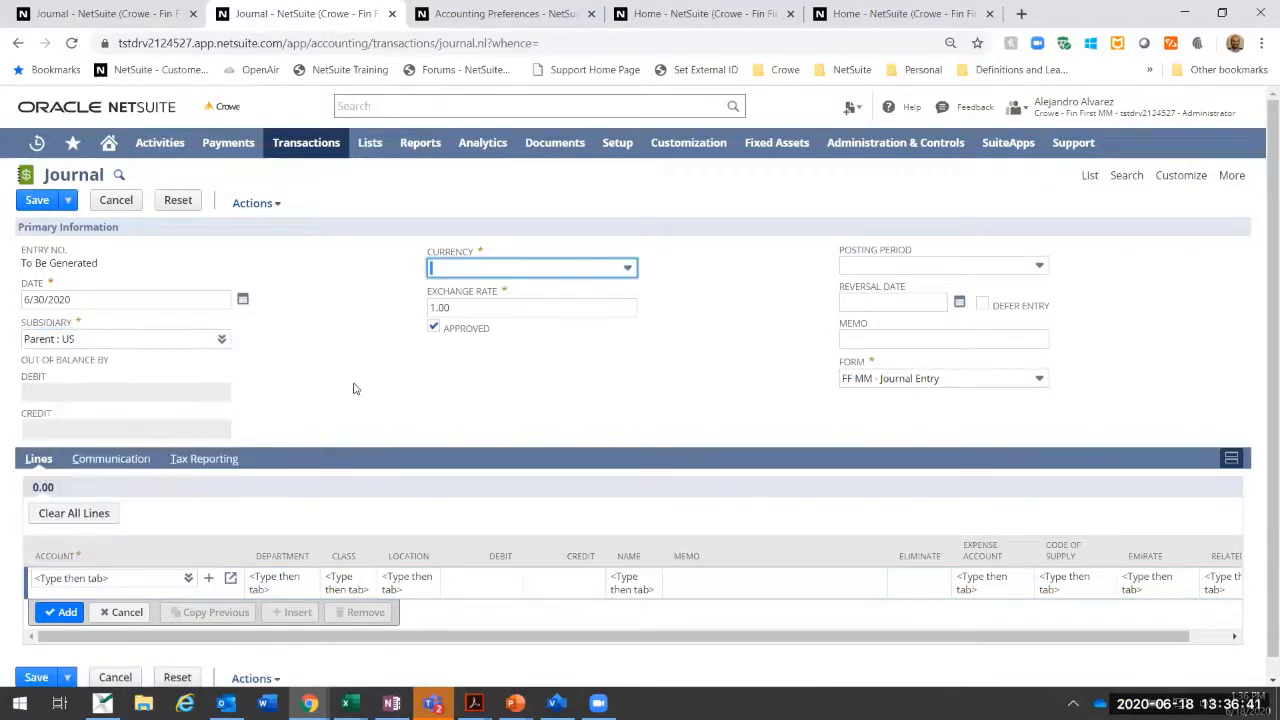
Step: Add a journal line debiting 1,200 to account 6312 Workers' compensation, leaving the department blank
{"action": "left_click", "coordinate": [146, 578]}
{"action": "type", "text": "63"}
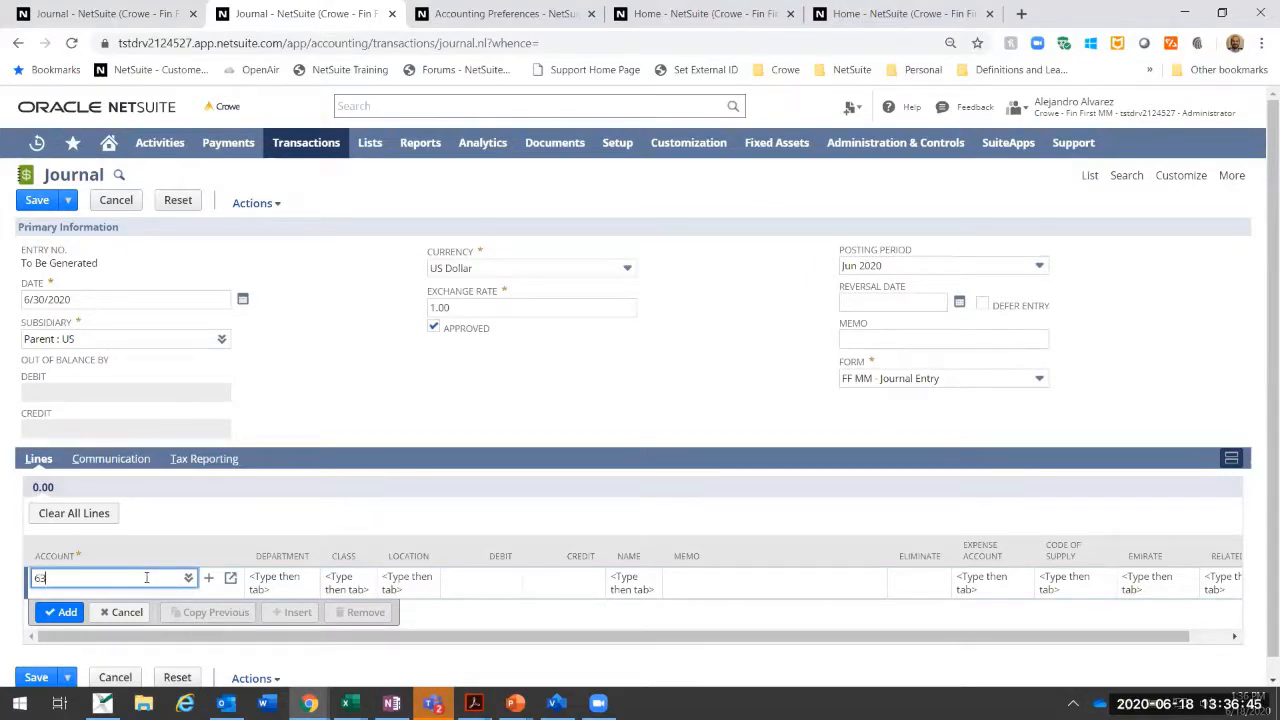
{"action": "type", "text": "12"}
{"action": "key", "text": "Tab"}
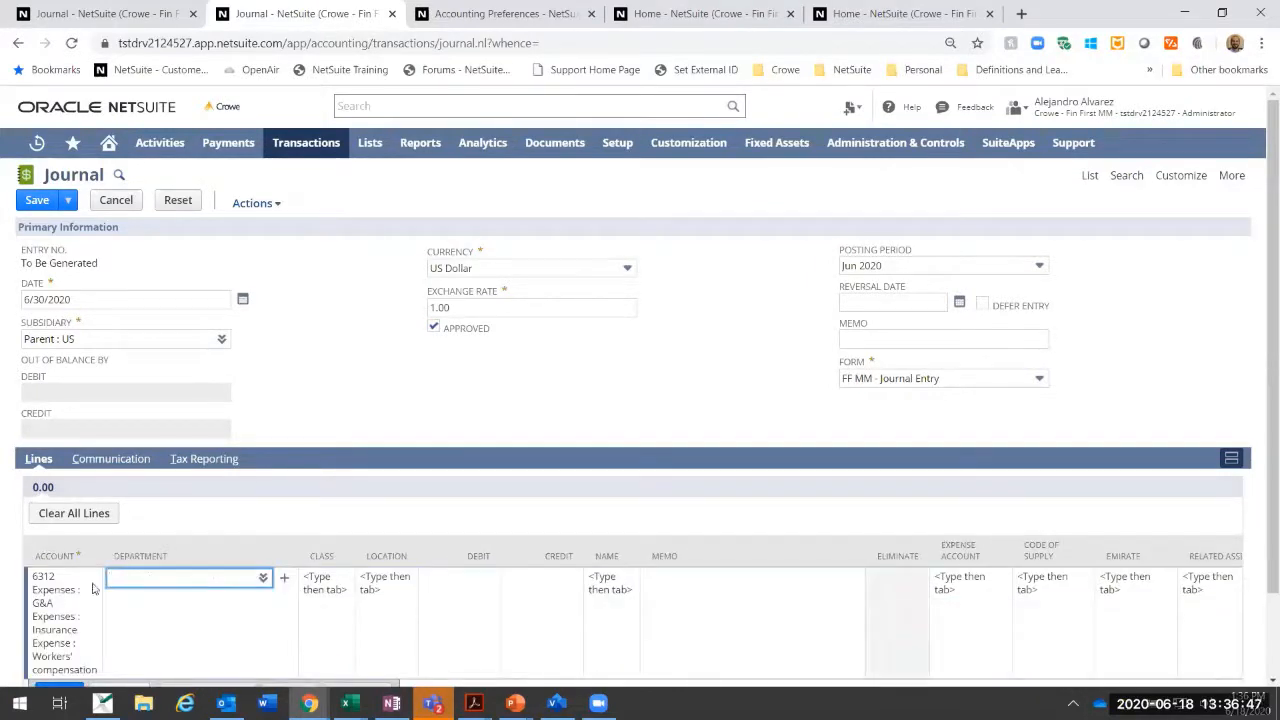
{"action": "scroll", "coordinate": [340, 500], "scroll_direction": "down", "scroll_amount": 1}
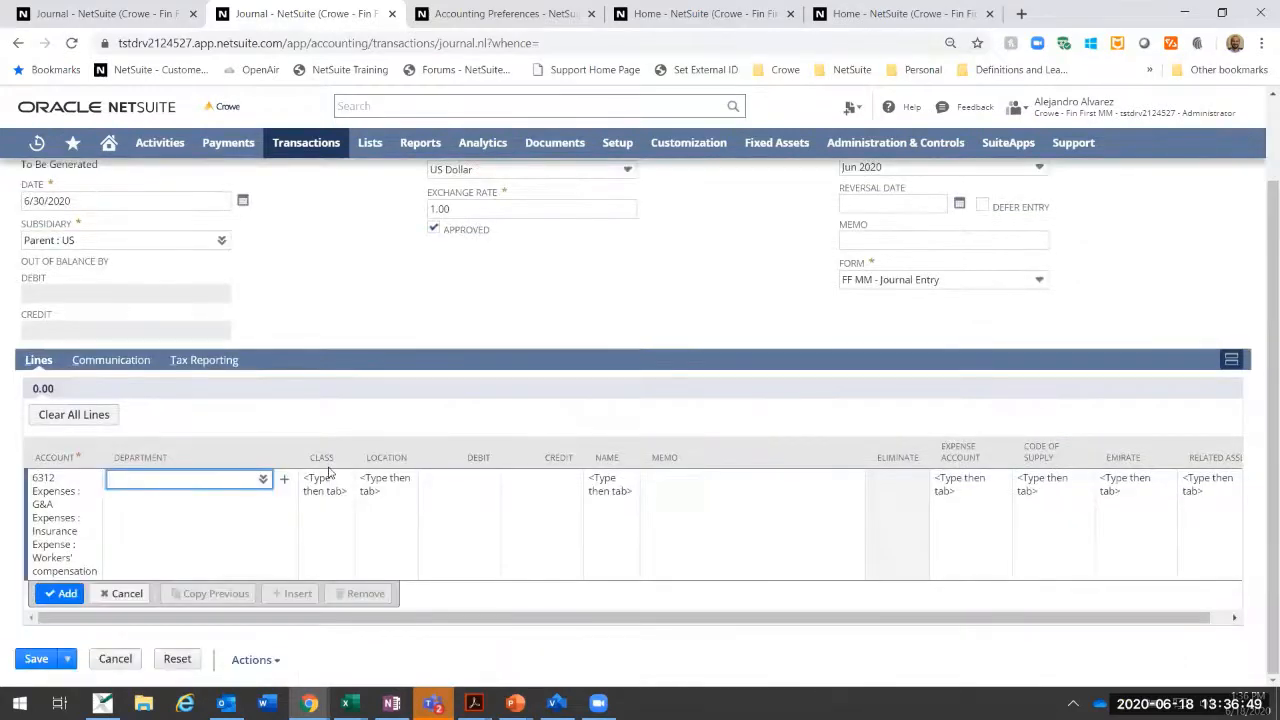
{"action": "left_click", "coordinate": [477, 491]}
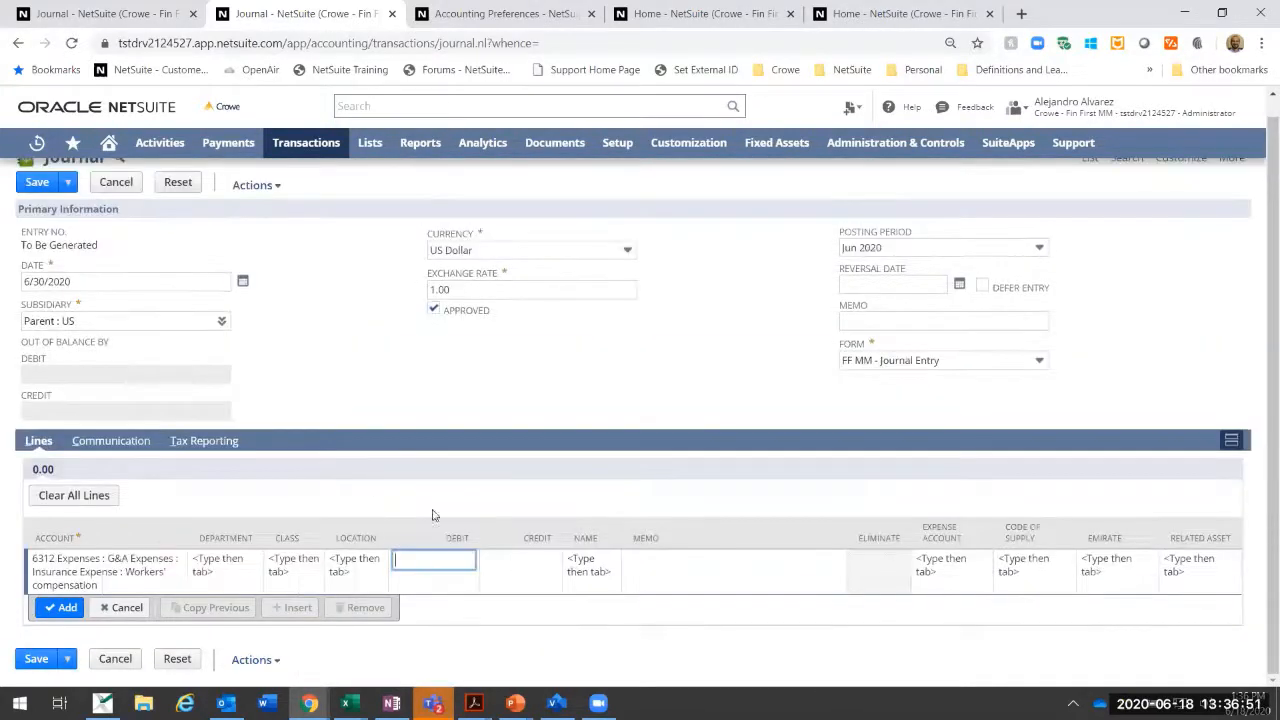
{"action": "type", "text": "1,200"}
{"action": "key", "text": "Tab"}
{"action": "left_click", "coordinate": [64, 608]}
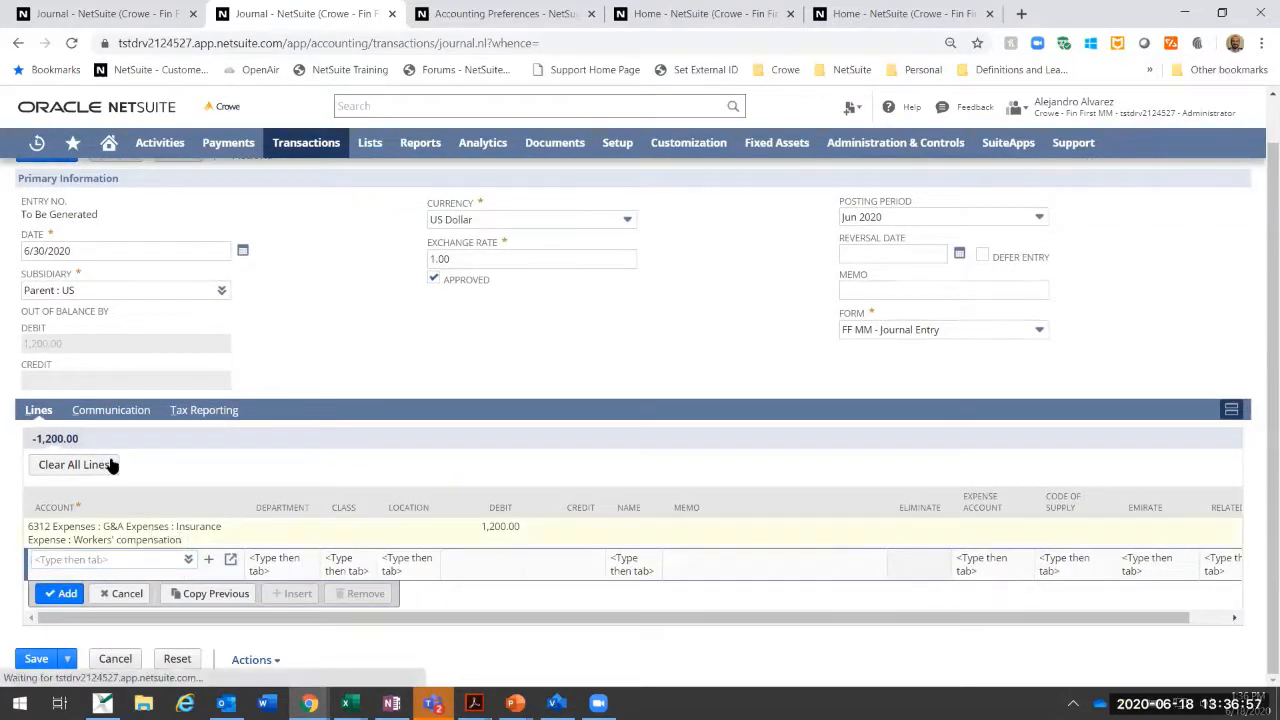
Step: Add a balancing 1,200 credit line to account 1010 Cash : Checking - US and save the journal
{"action": "left_click", "coordinate": [116, 556]}
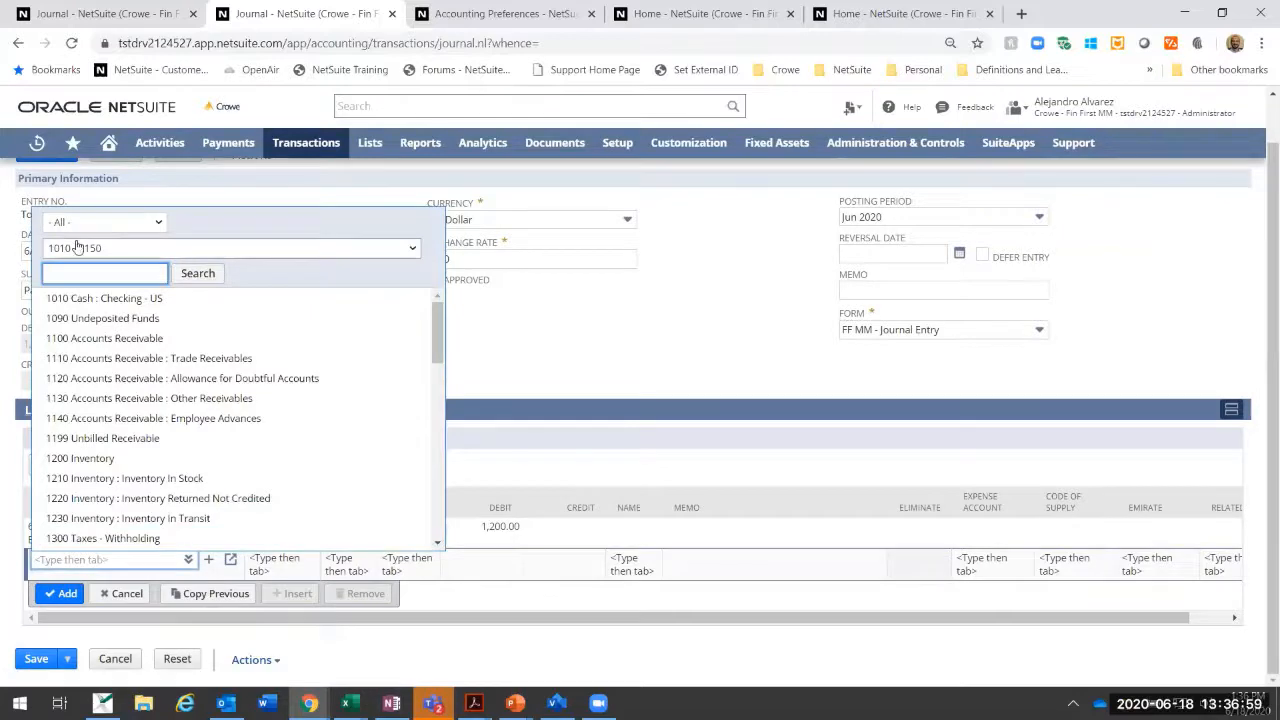
{"action": "left_click", "coordinate": [84, 299]}
{"action": "key", "text": "Tab"}
{"action": "key", "text": "Tab"}
{"action": "key", "text": "Tab"}
{"action": "key", "text": "Tab"}
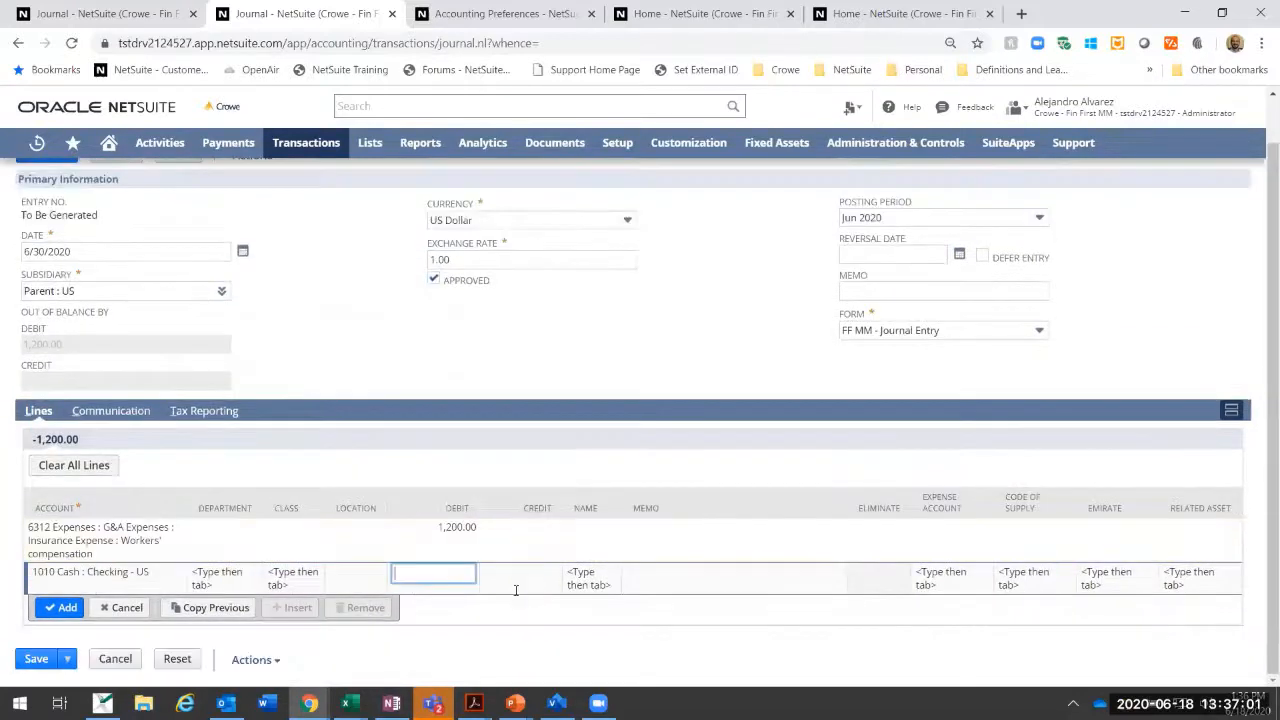
{"action": "key", "text": "Tab"}
{"action": "key", "text": "Tab"}
{"action": "left_click", "coordinate": [55, 640]}
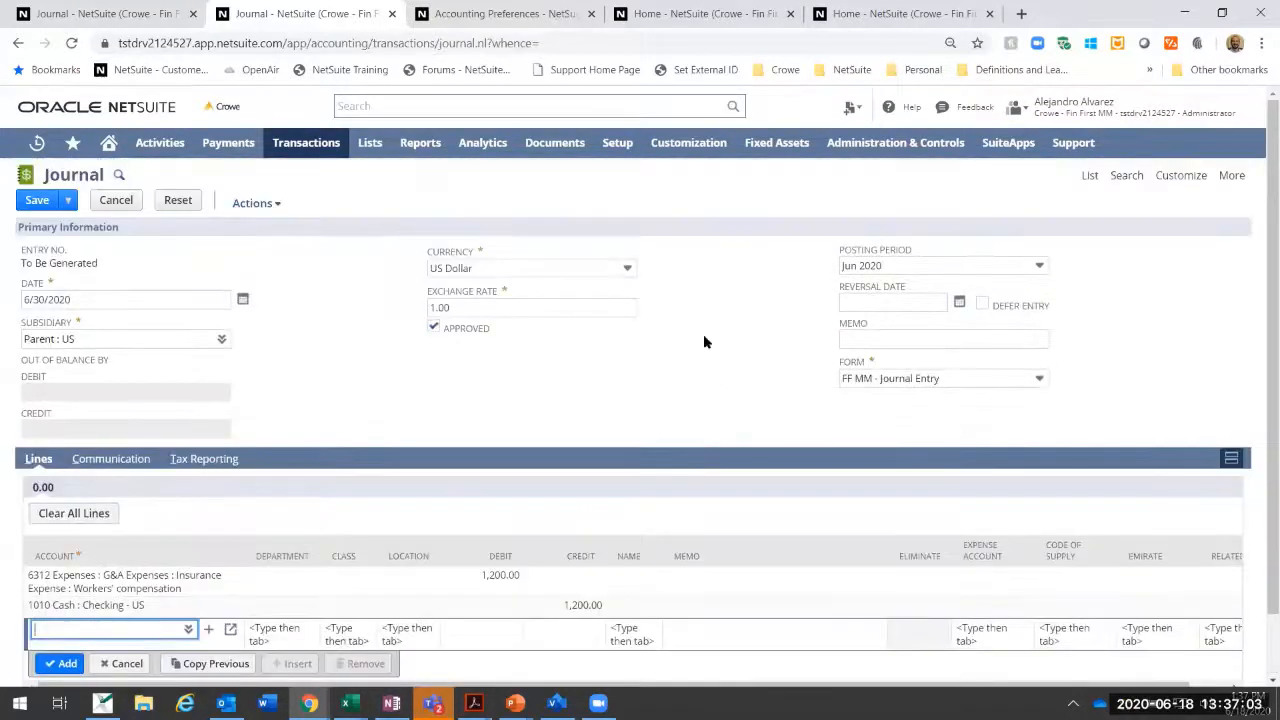
{"action": "left_click", "coordinate": [37, 200]}
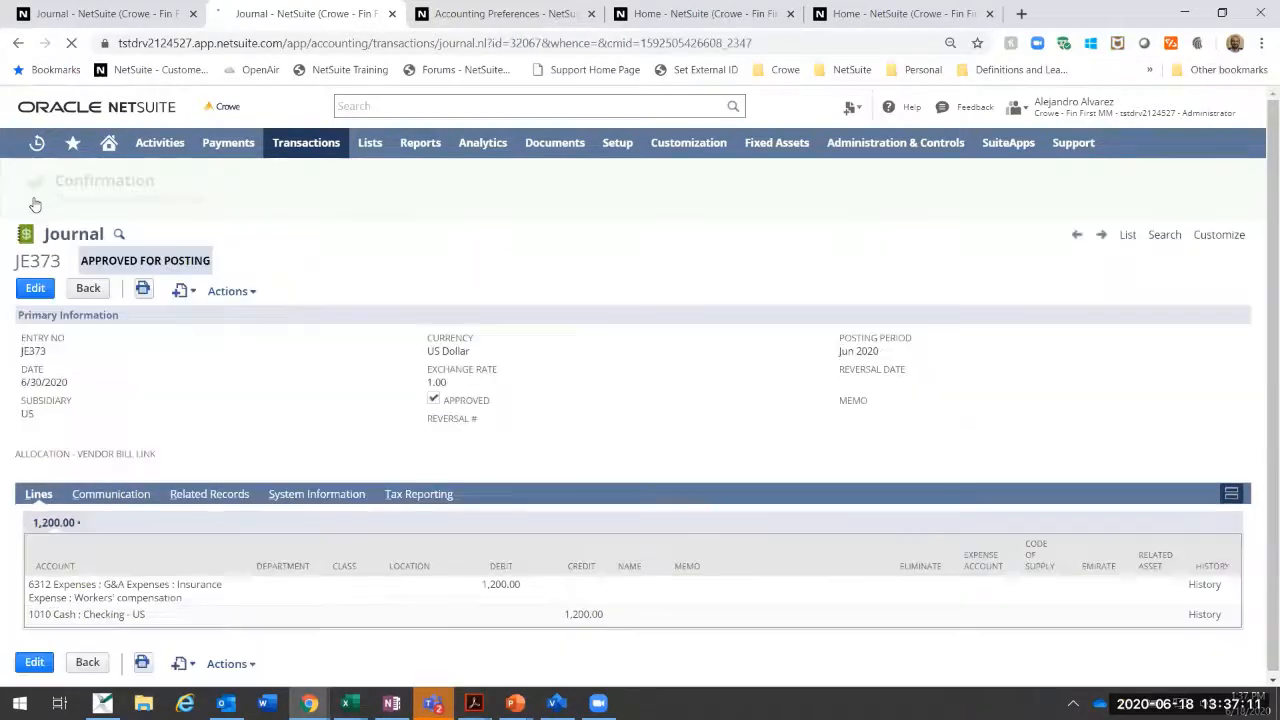
Step: View the Healthcare Insurance Allocation from the allocation schedules list and create its journal entry
{"action": "left_click", "coordinate": [109, 143]}
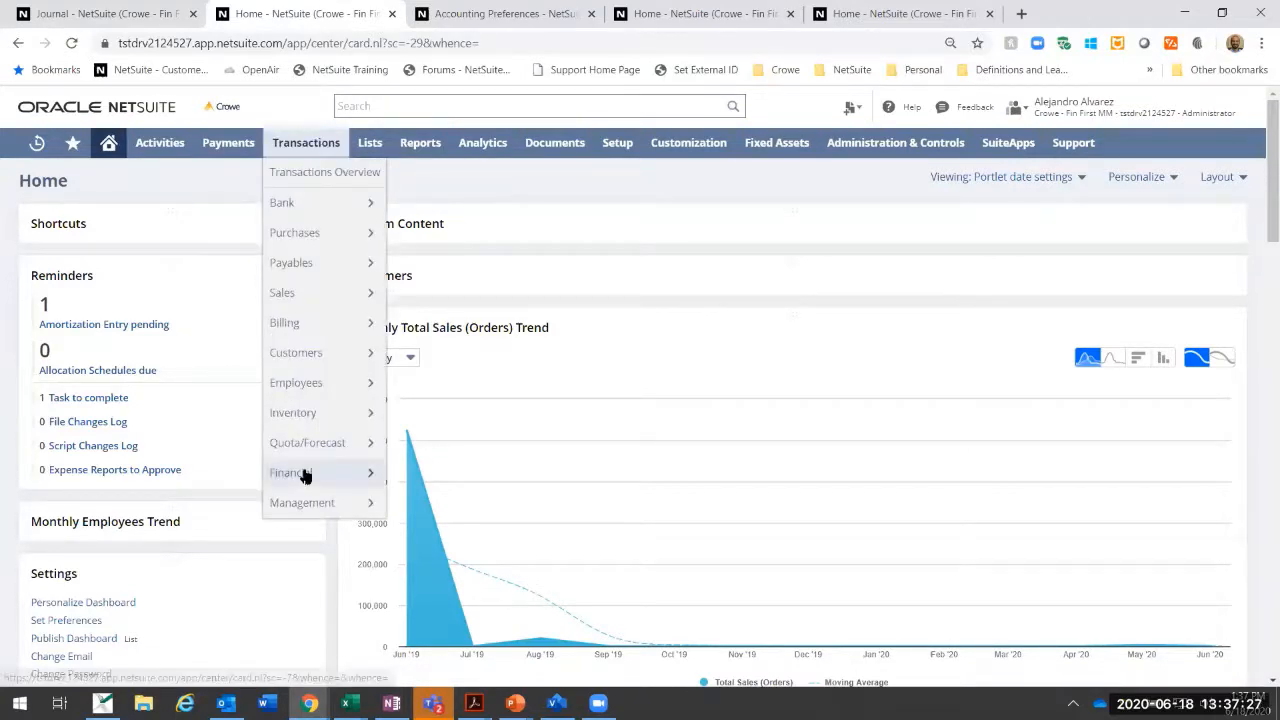
{"action": "mouse_move", "coordinate": [312, 476]}
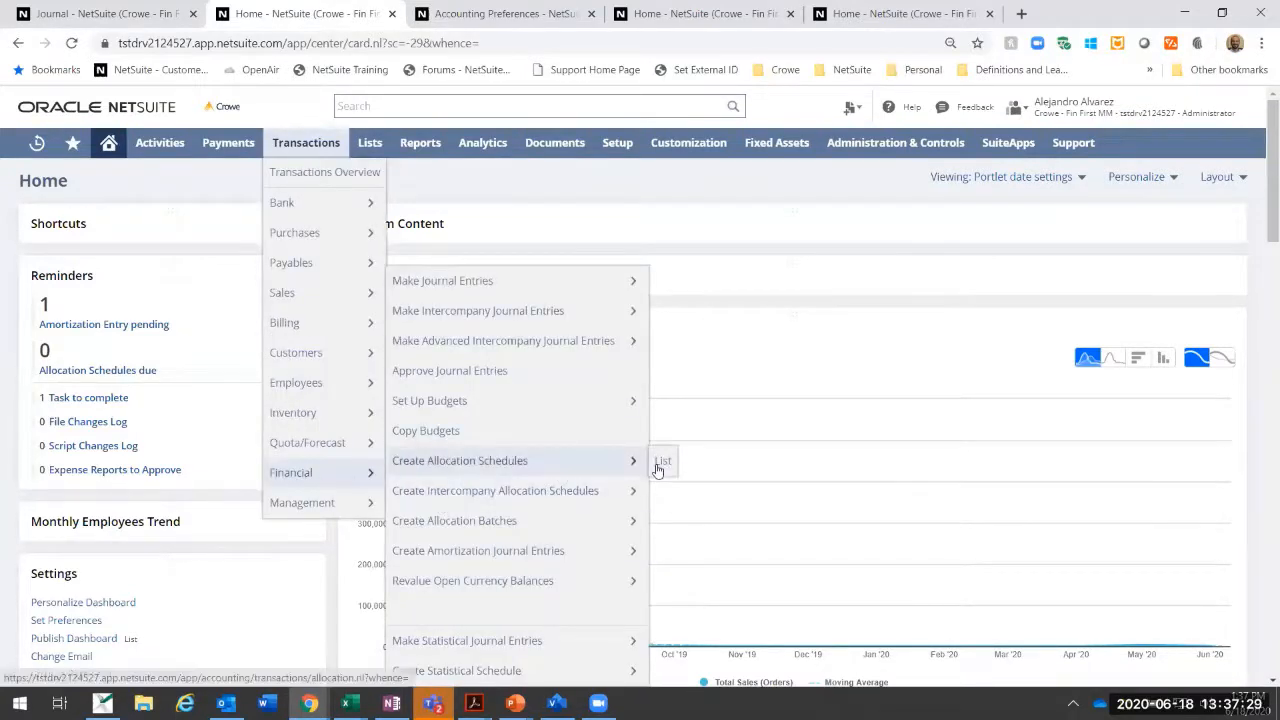
{"action": "left_click", "coordinate": [664, 461]}
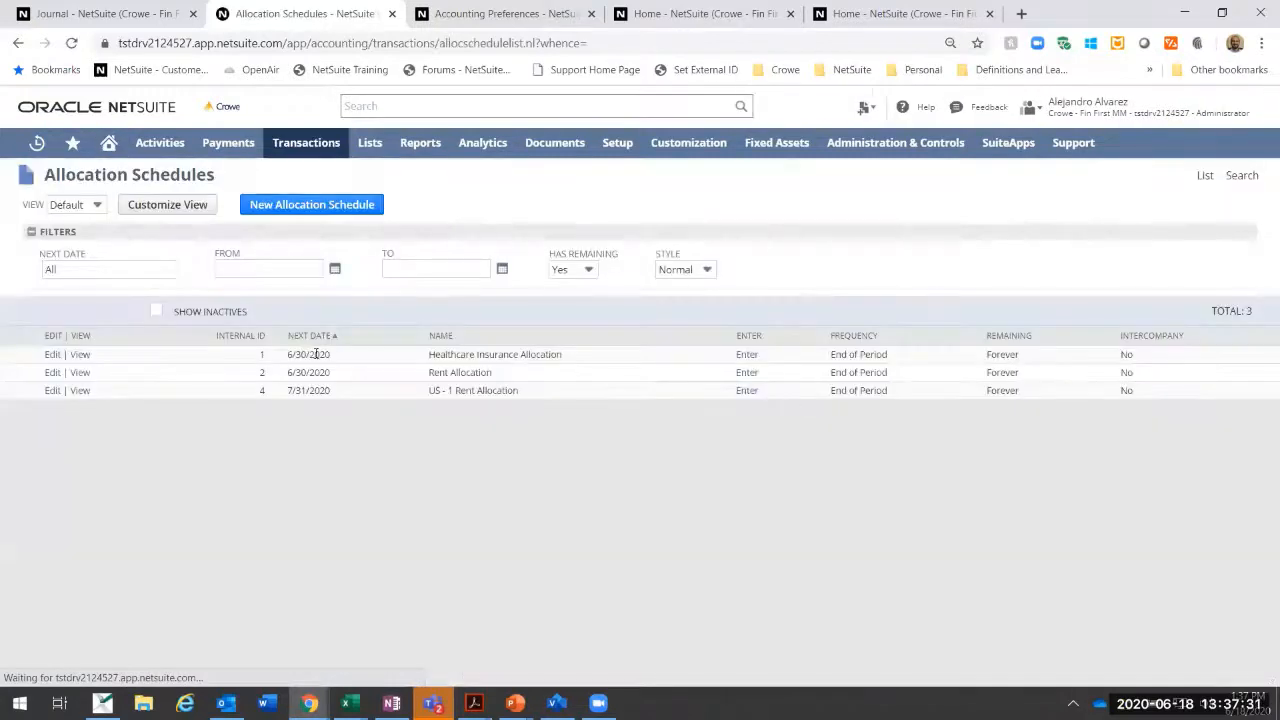
{"action": "left_click", "coordinate": [70, 356]}
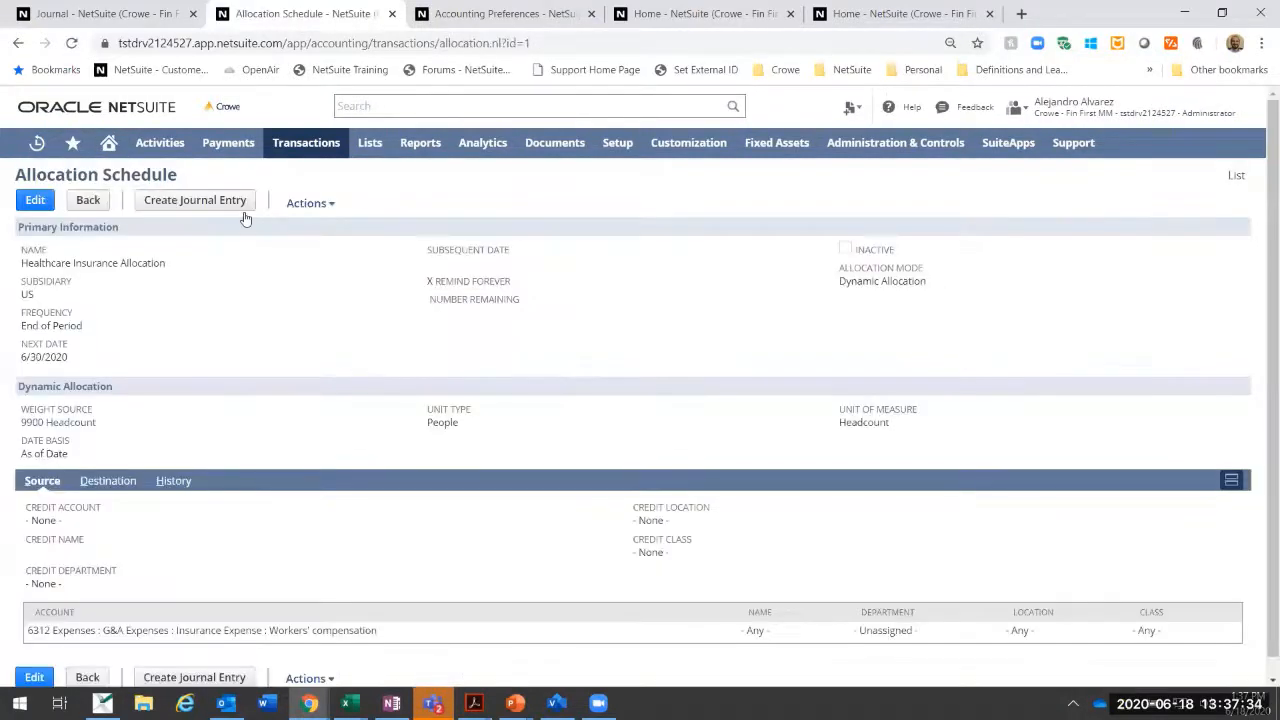
{"action": "left_click", "coordinate": [220, 202]}
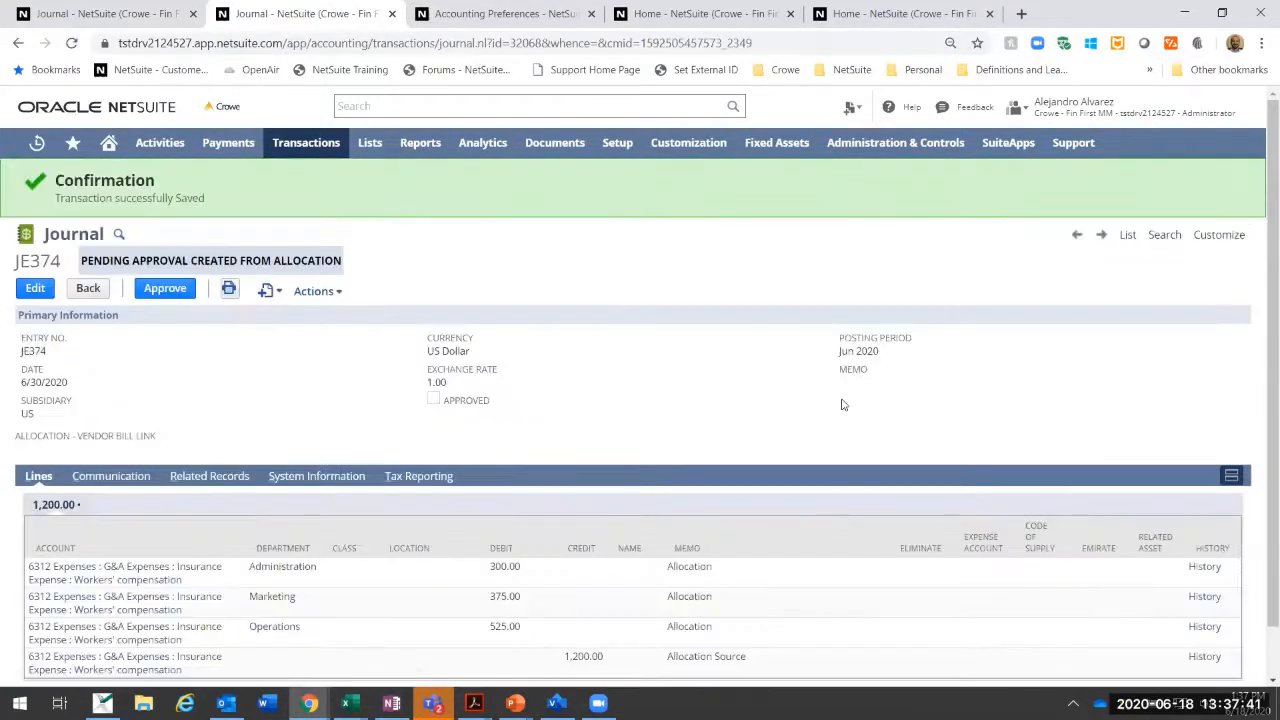
Step: Review the department lines of the allocation journal and approve it for posting
{"action": "scroll", "coordinate": [607, 468], "scroll_direction": "down", "scroll_amount": 1}
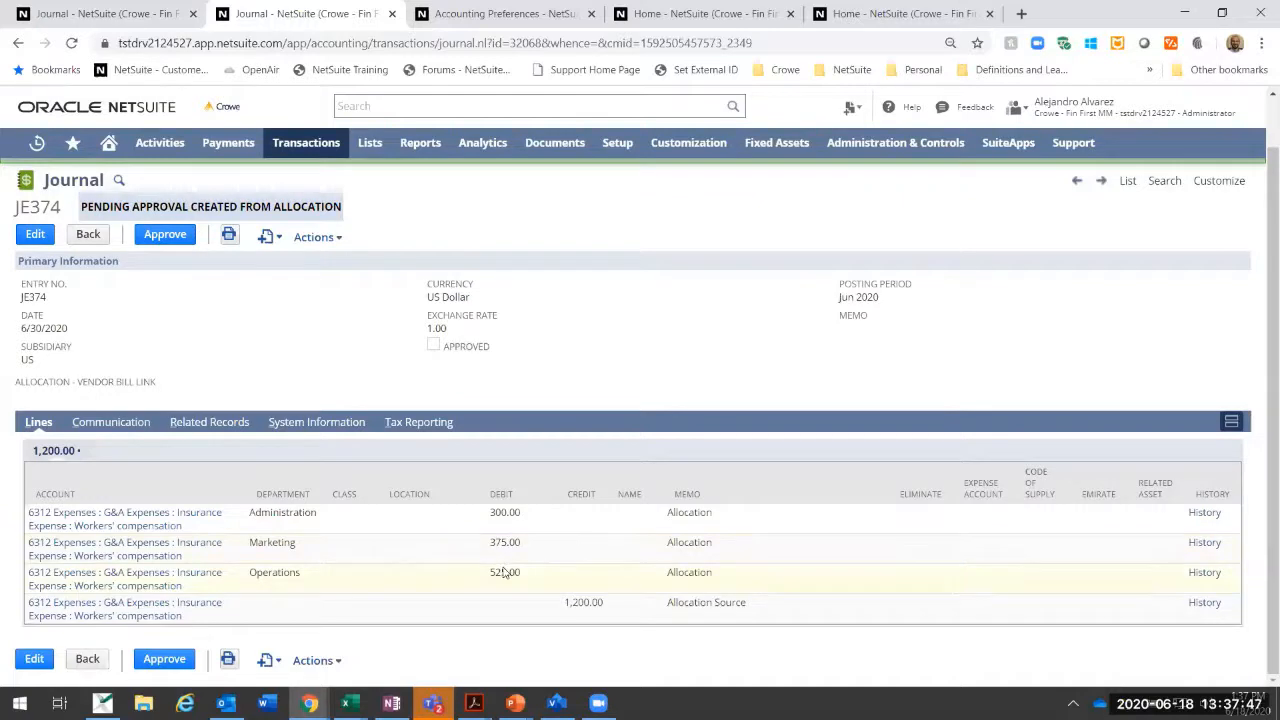
{"action": "left_click", "coordinate": [180, 236]}
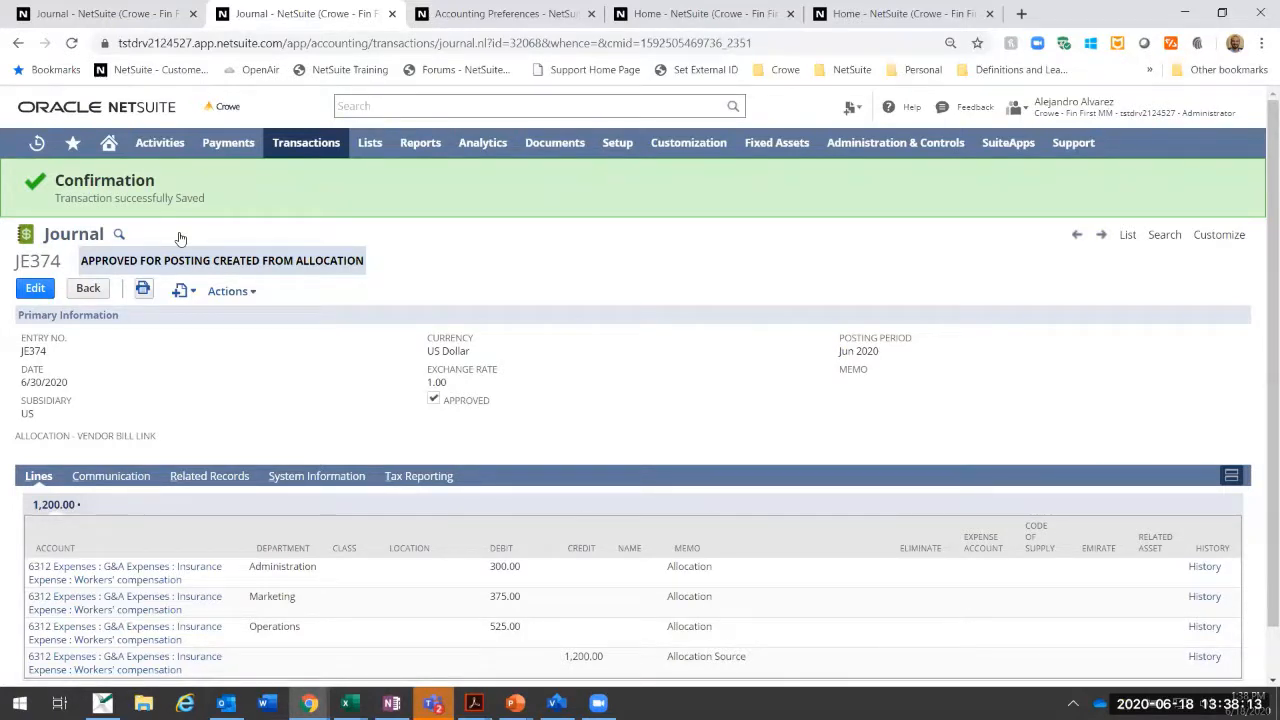
Step: Open a blank allocation batch form and examine its name, posting date and allocation schedule fields
{"action": "mouse_move", "coordinate": [298, 150]}
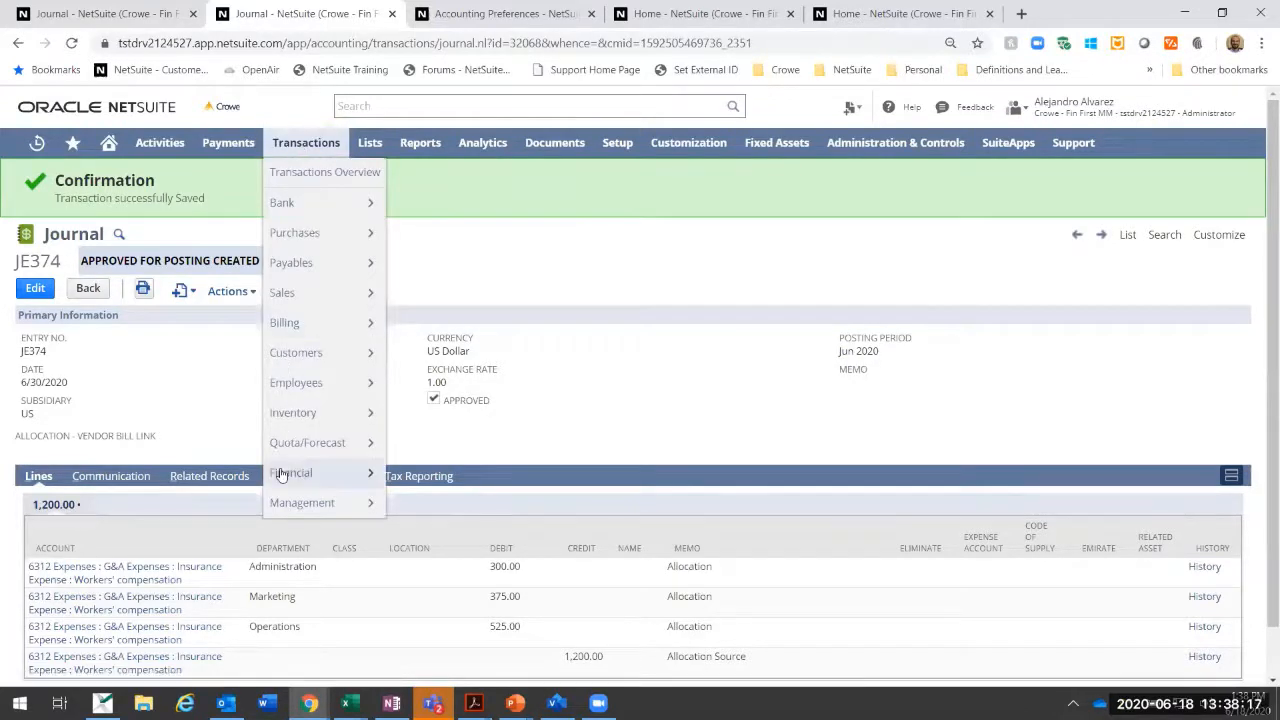
{"action": "mouse_move", "coordinate": [281, 475]}
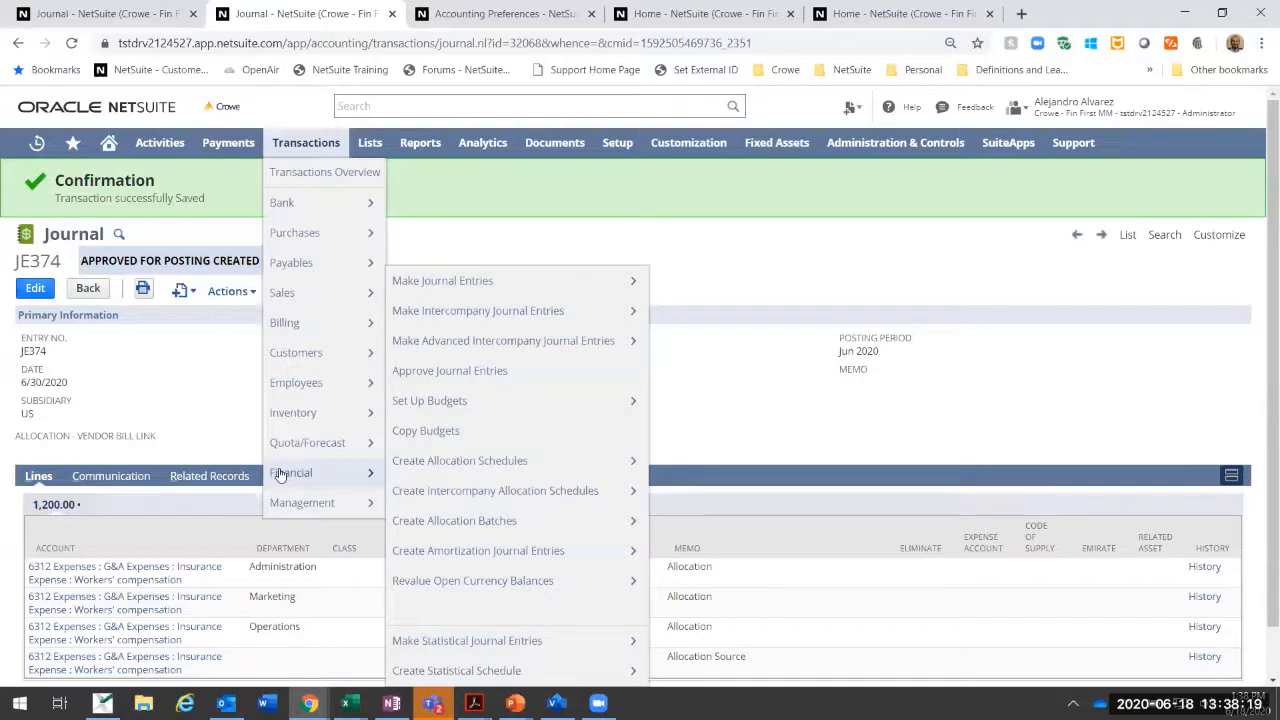
{"action": "mouse_move", "coordinate": [470, 490]}
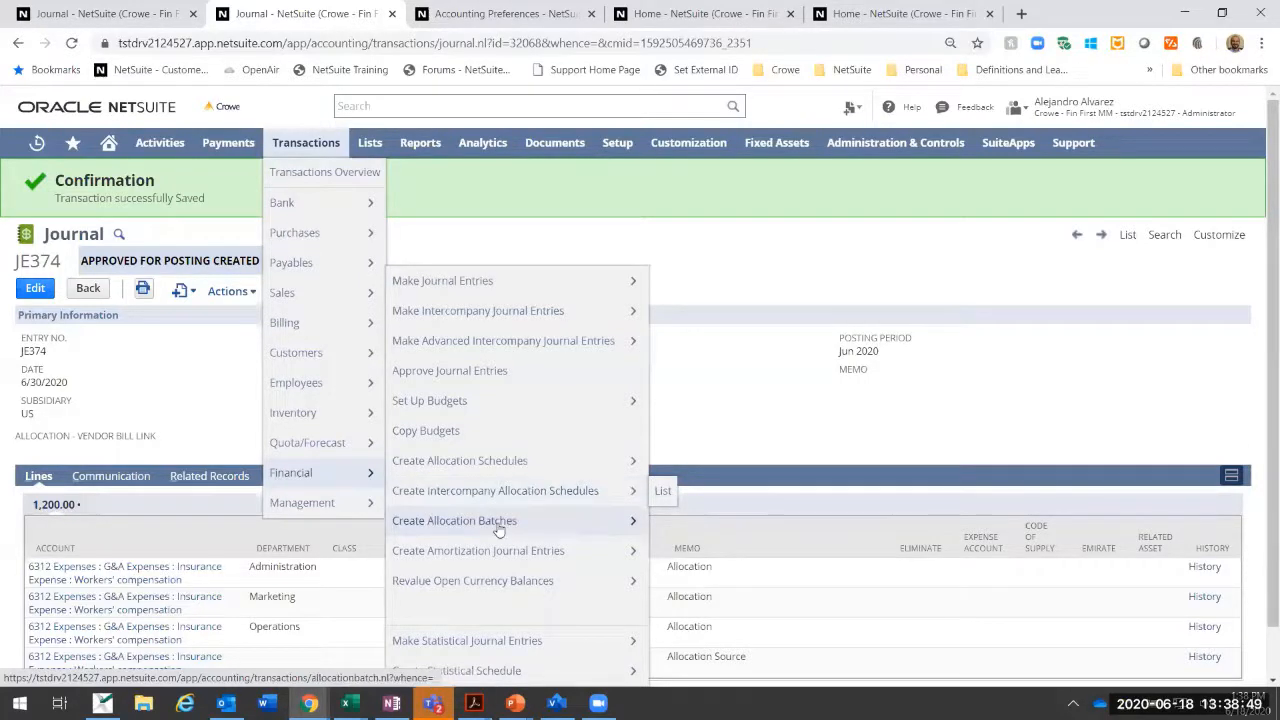
{"action": "mouse_move", "coordinate": [499, 528]}
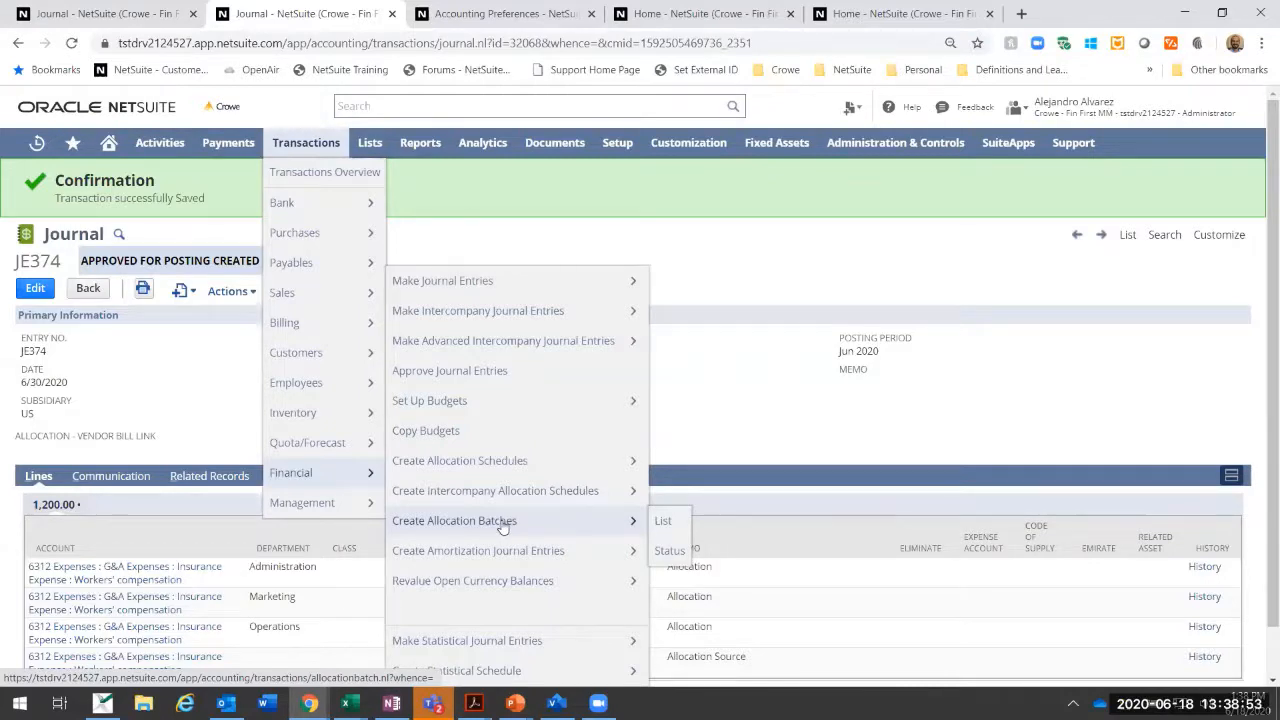
{"action": "left_click", "coordinate": [502, 528]}
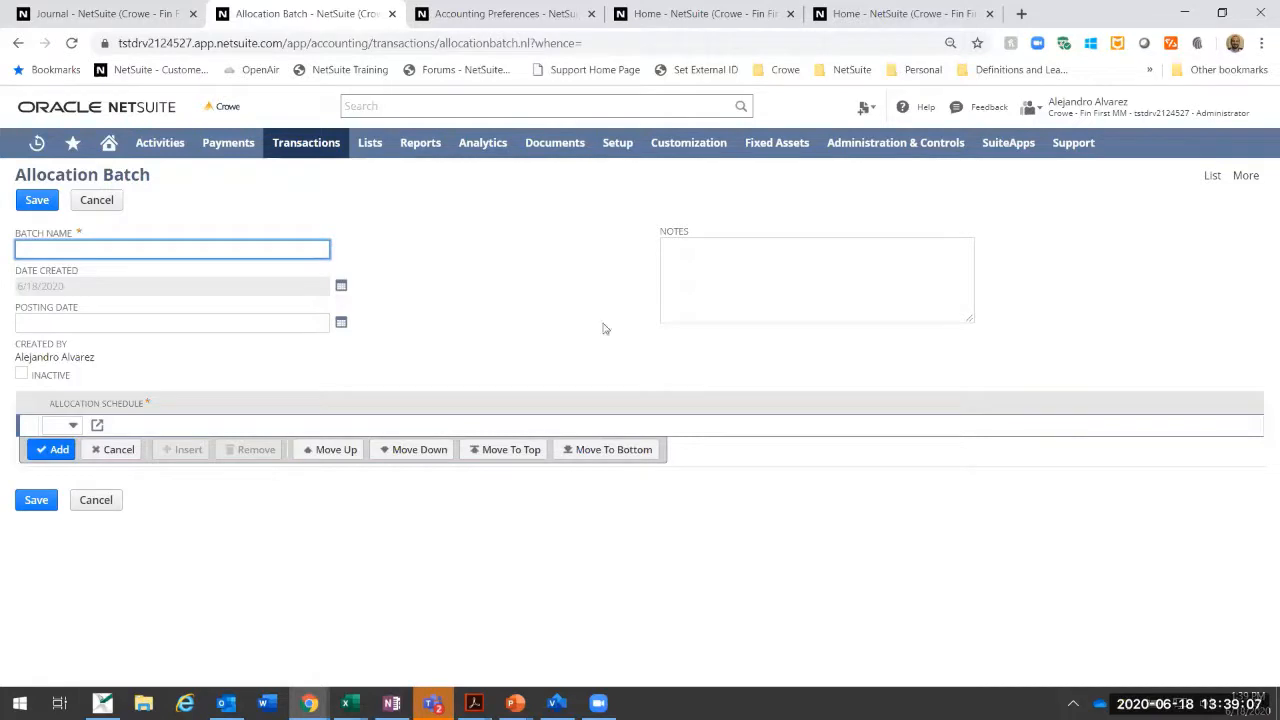
{"action": "left_click", "coordinate": [191, 195]}
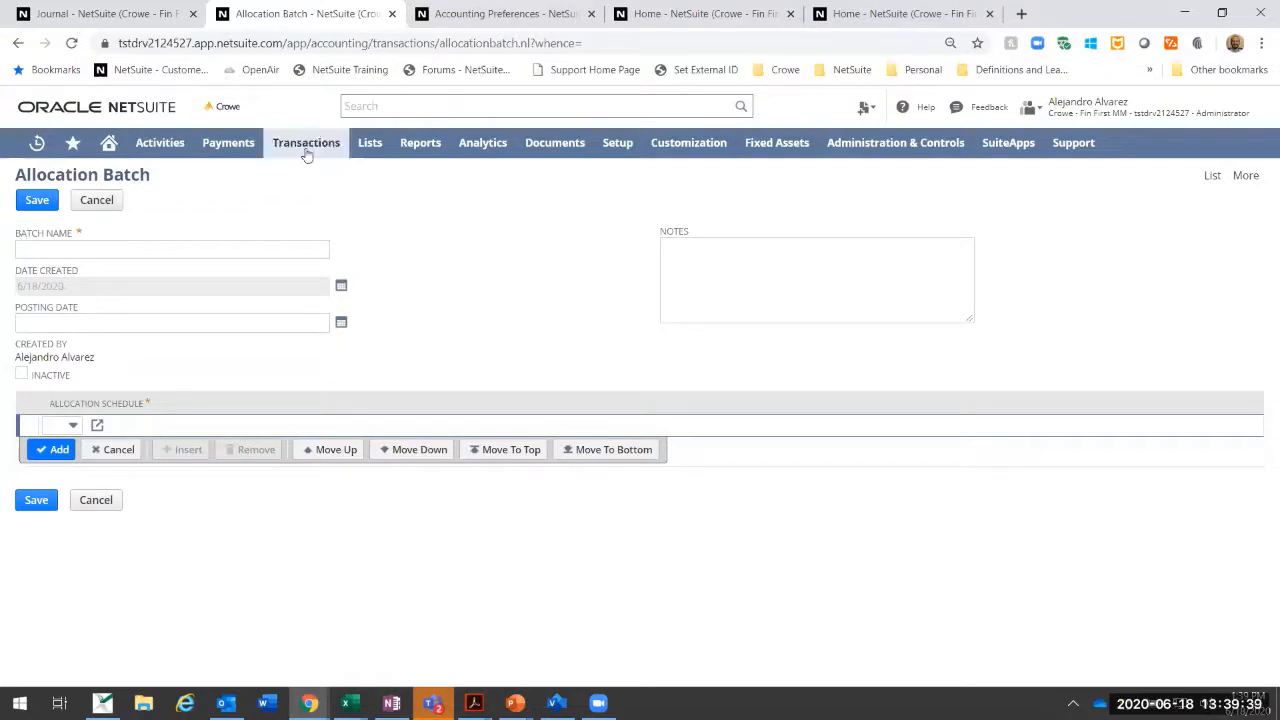
Step: Start a new allocation schedule from the schedules list to examine the Run by Batch frequency option, and cancel the form
{"action": "mouse_move", "coordinate": [306, 145]}
{"action": "mouse_move", "coordinate": [305, 438]}
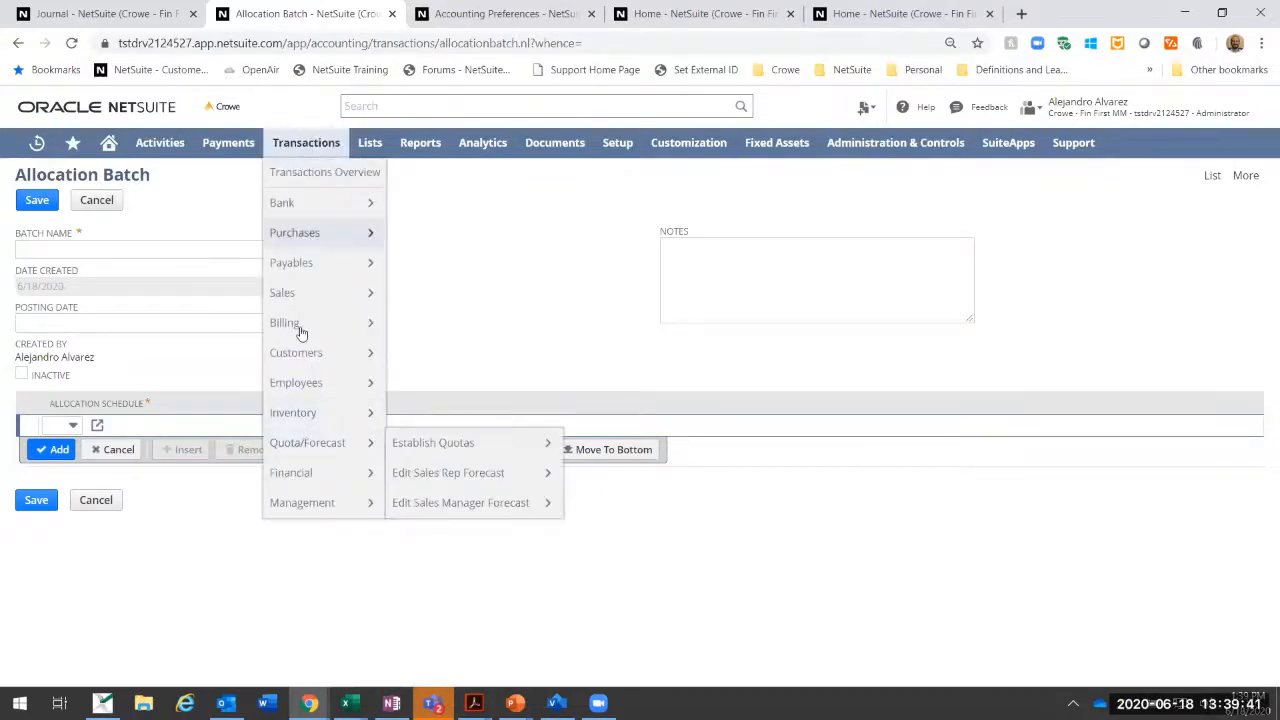
{"action": "mouse_move", "coordinate": [300, 472]}
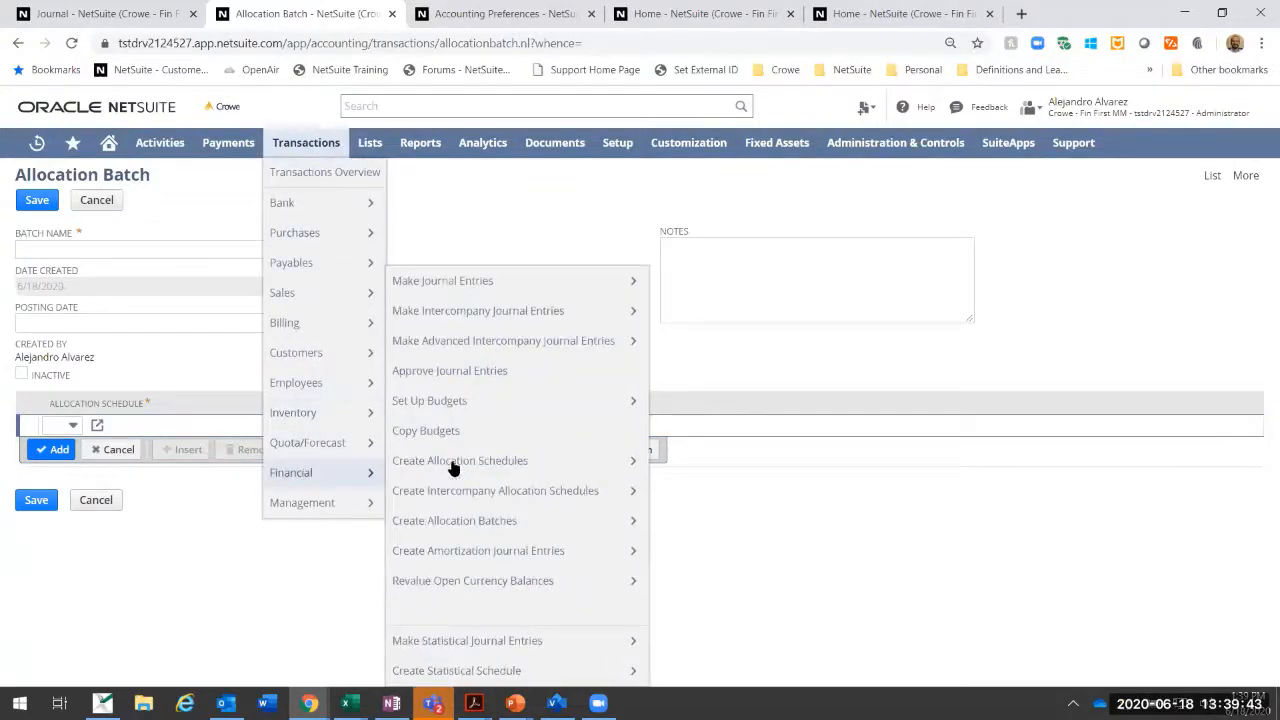
{"action": "mouse_move", "coordinate": [452, 464]}
{"action": "left_click", "coordinate": [661, 465]}
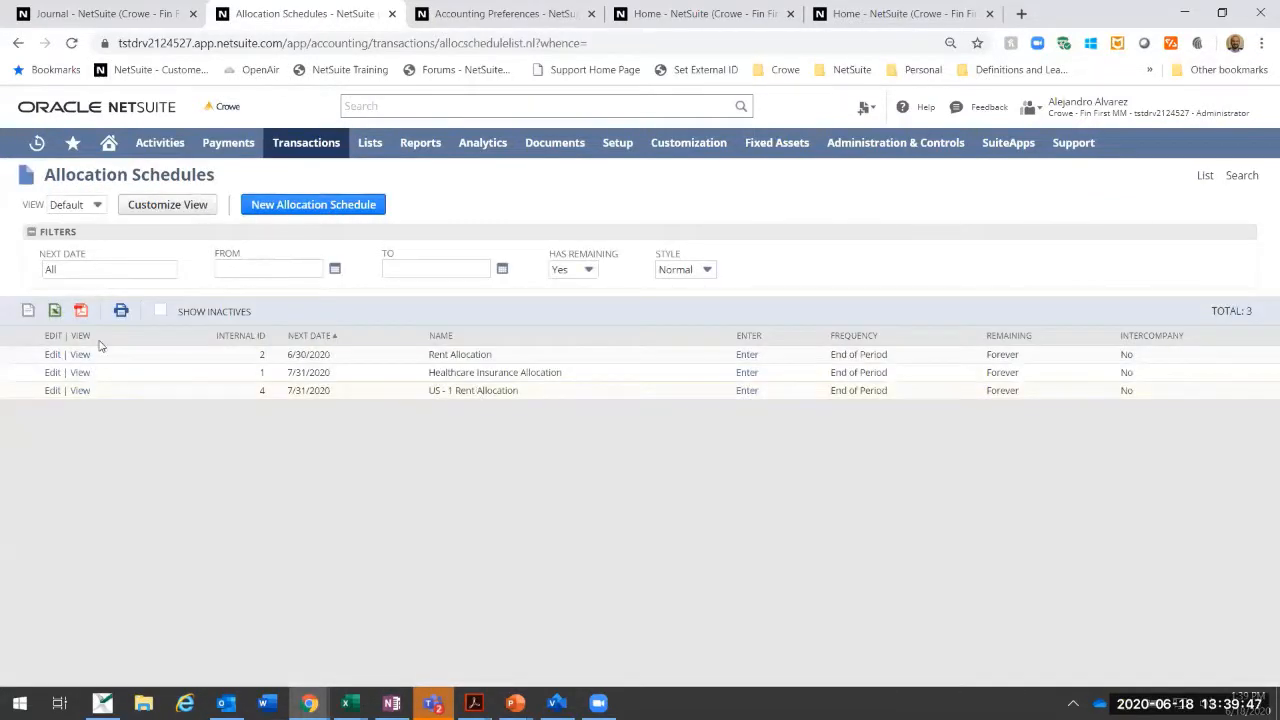
{"action": "left_click", "coordinate": [287, 205]}
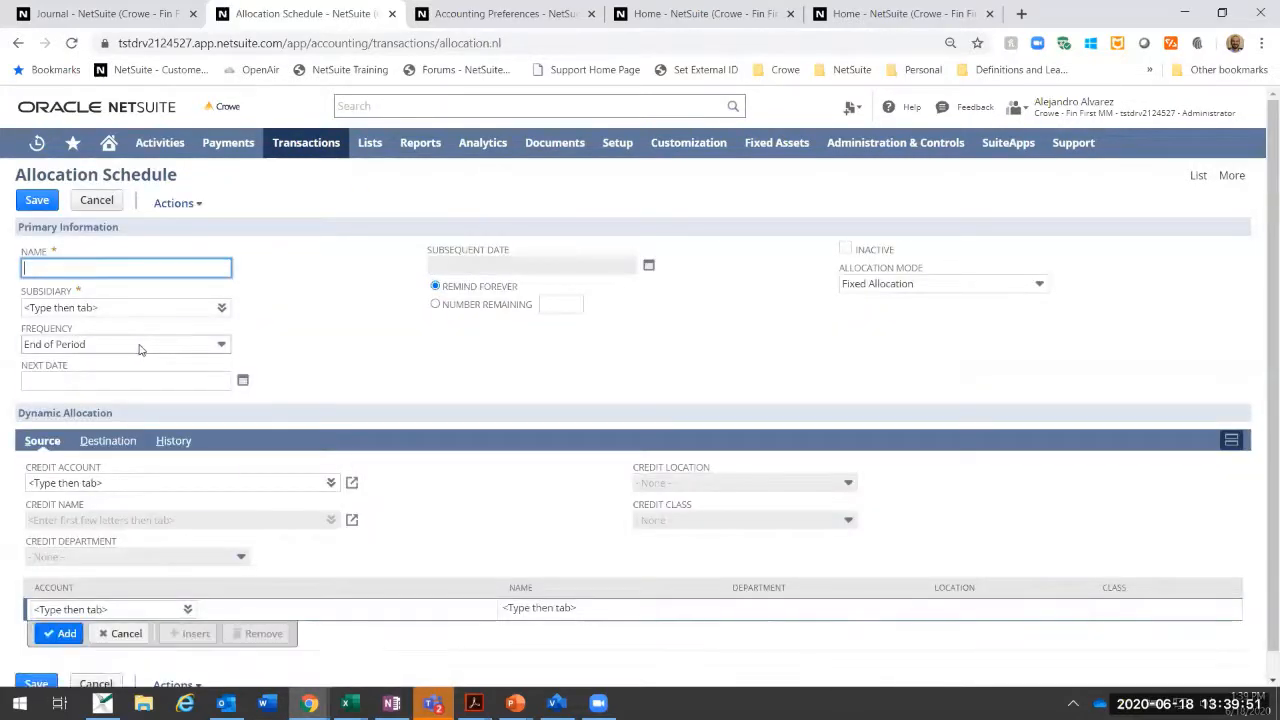
{"action": "left_click", "coordinate": [133, 346]}
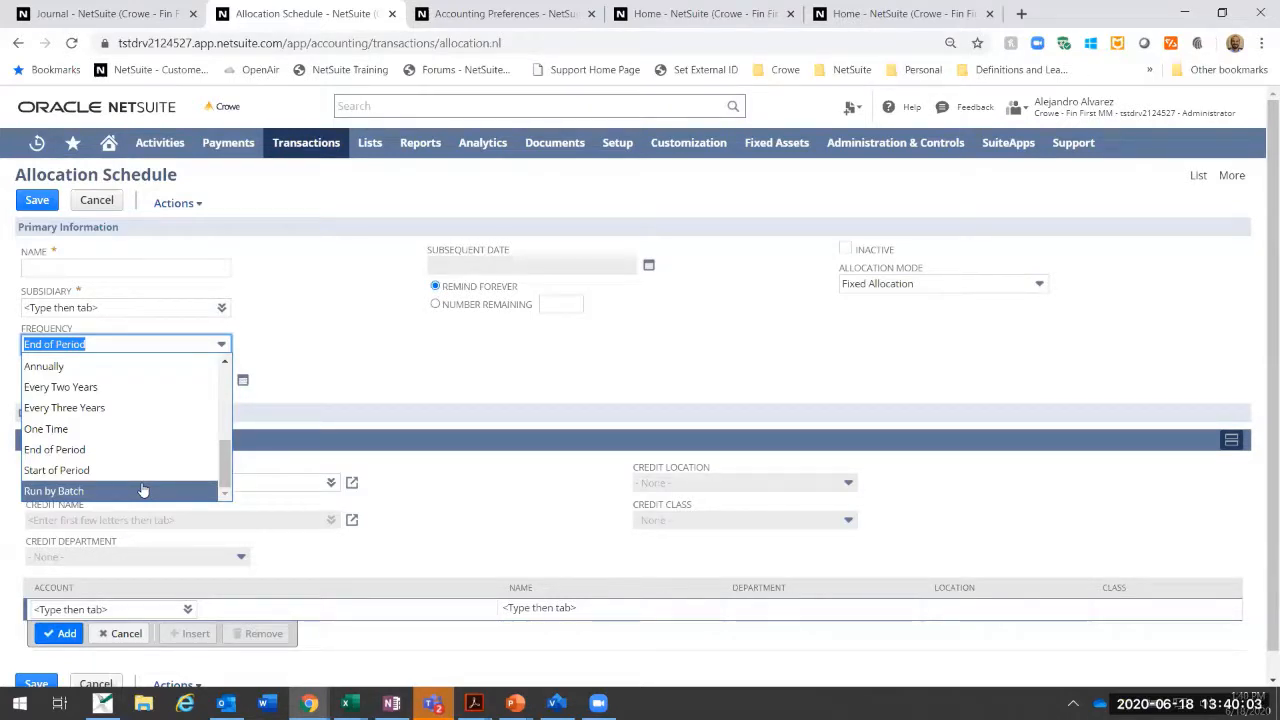
{"action": "left_click", "coordinate": [86, 201]}
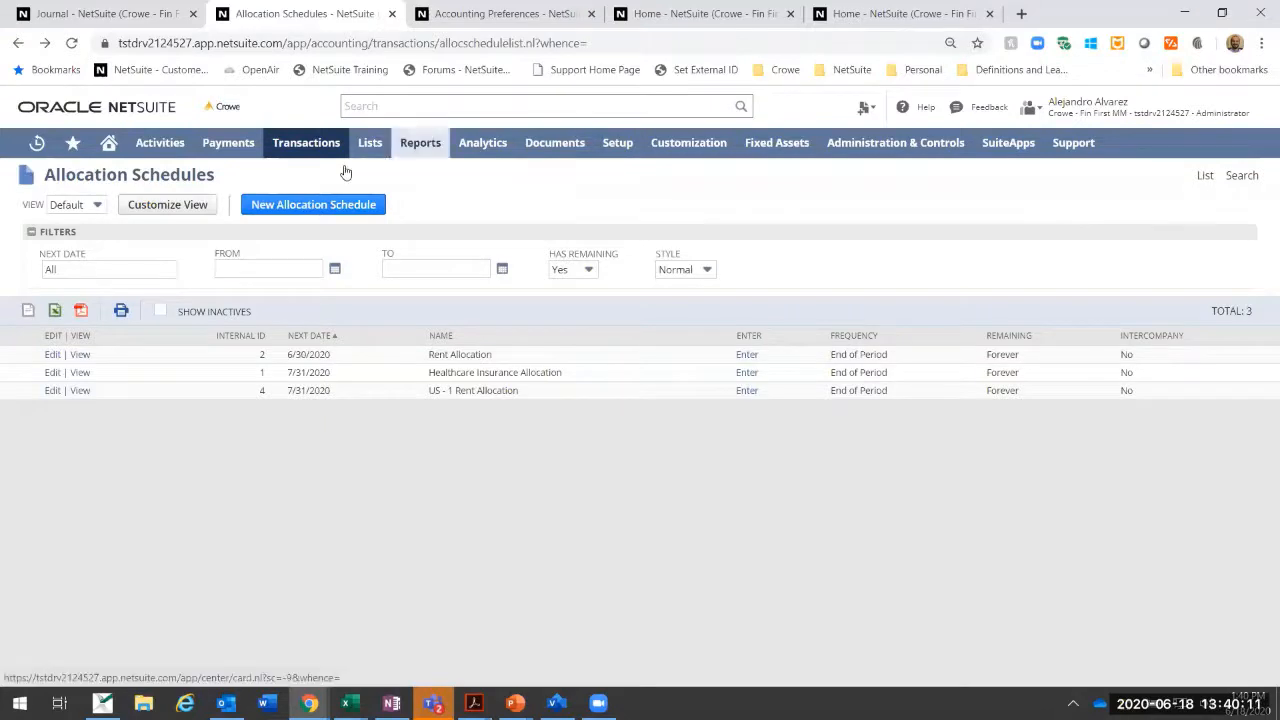
Step: Open the budget setup form for entering a new budget
{"action": "mouse_move", "coordinate": [384, 162]}
{"action": "left_click", "coordinate": [112, 146]}
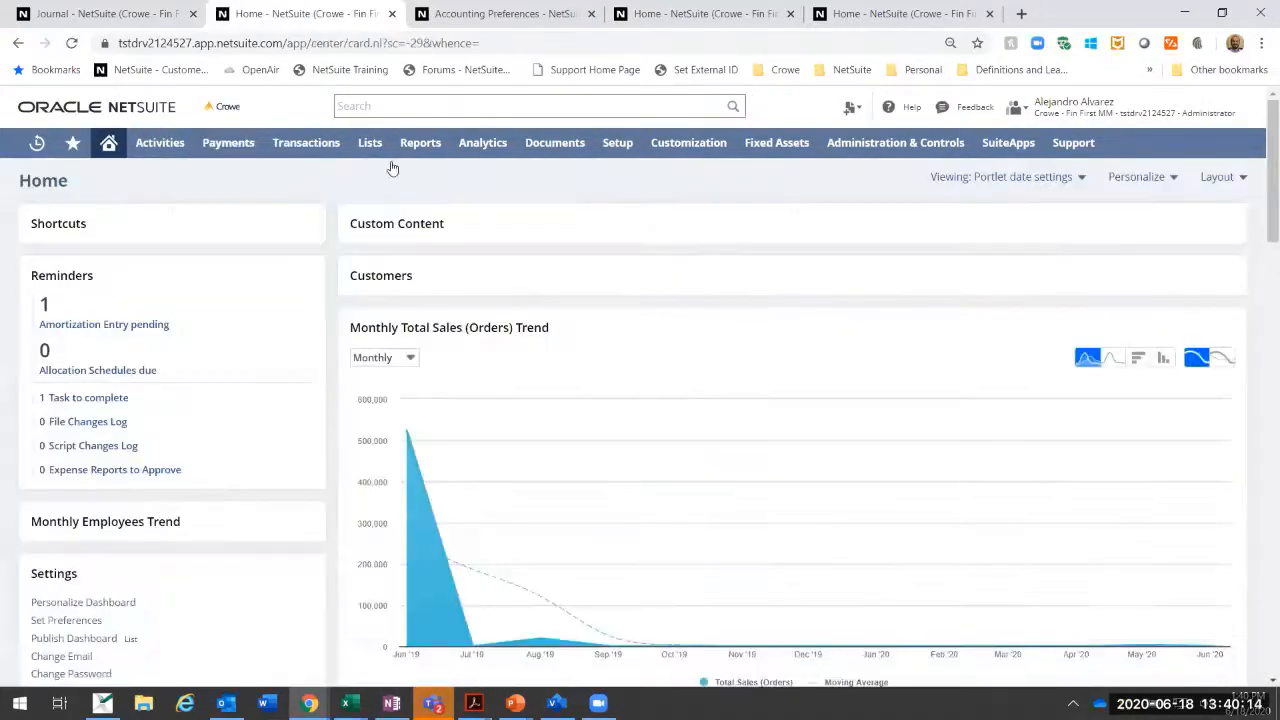
{"action": "mouse_move", "coordinate": [372, 146]}
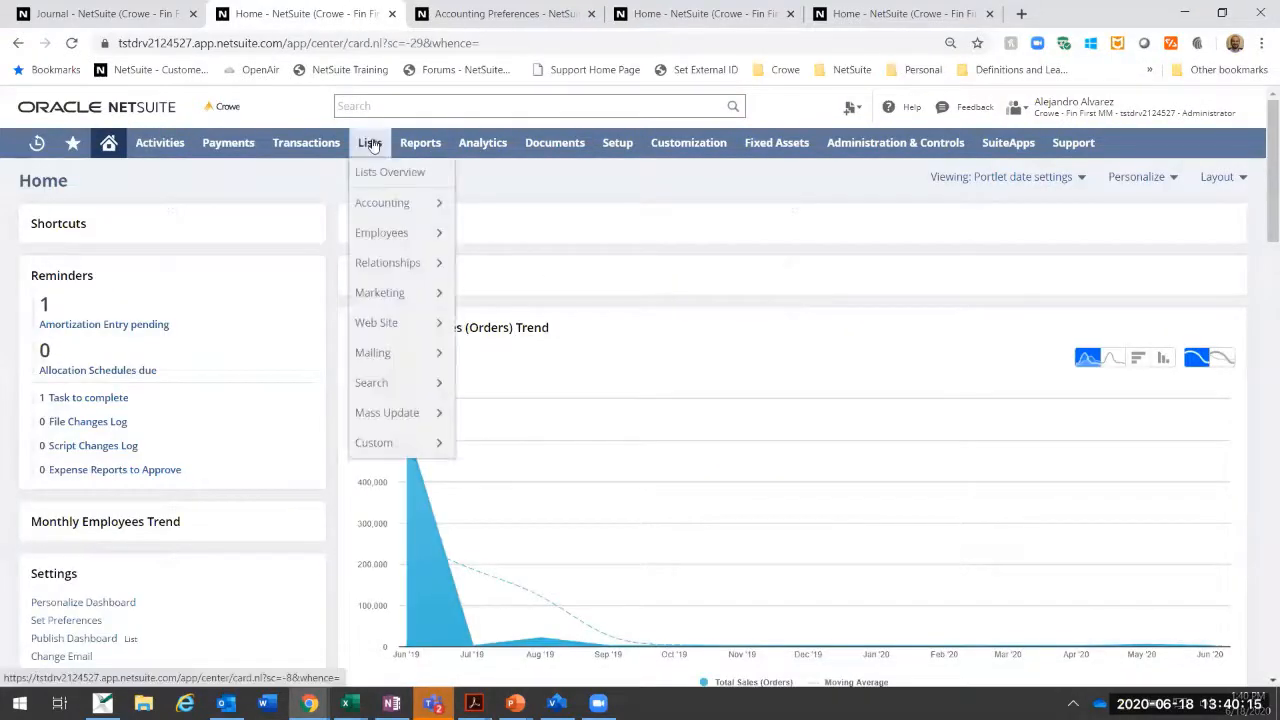
{"action": "mouse_move", "coordinate": [320, 155]}
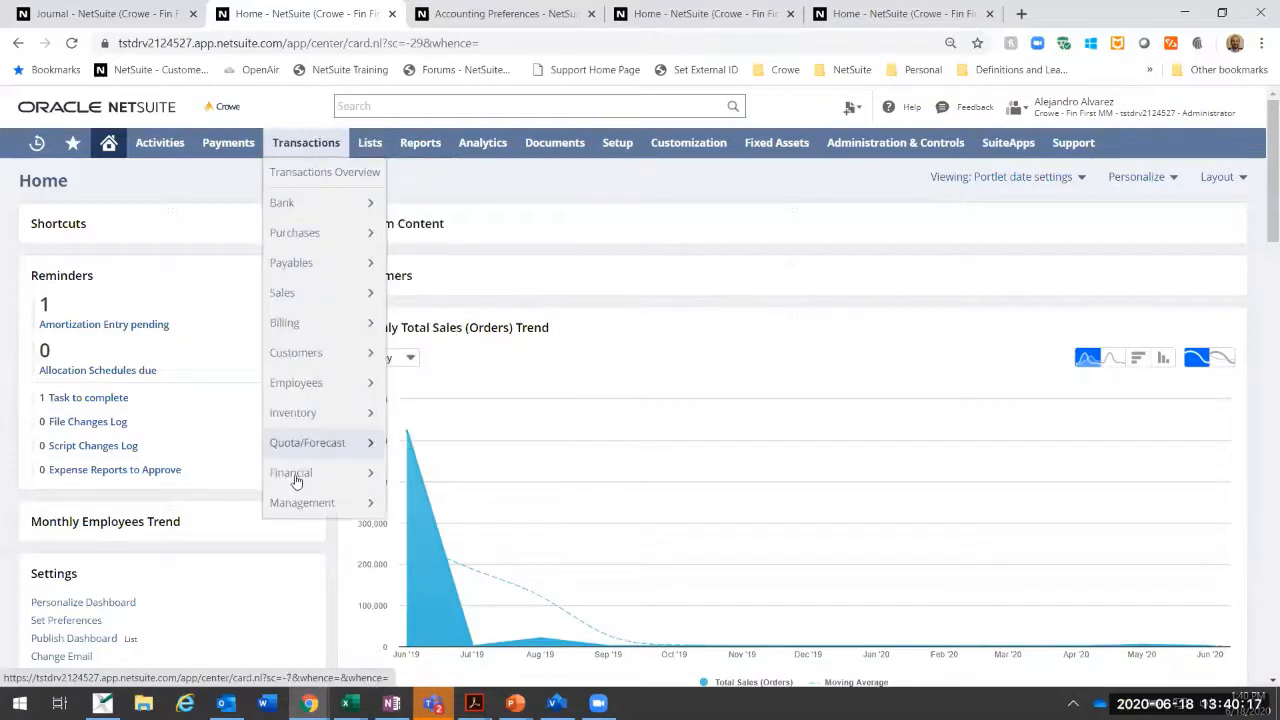
{"action": "mouse_move", "coordinate": [300, 482]}
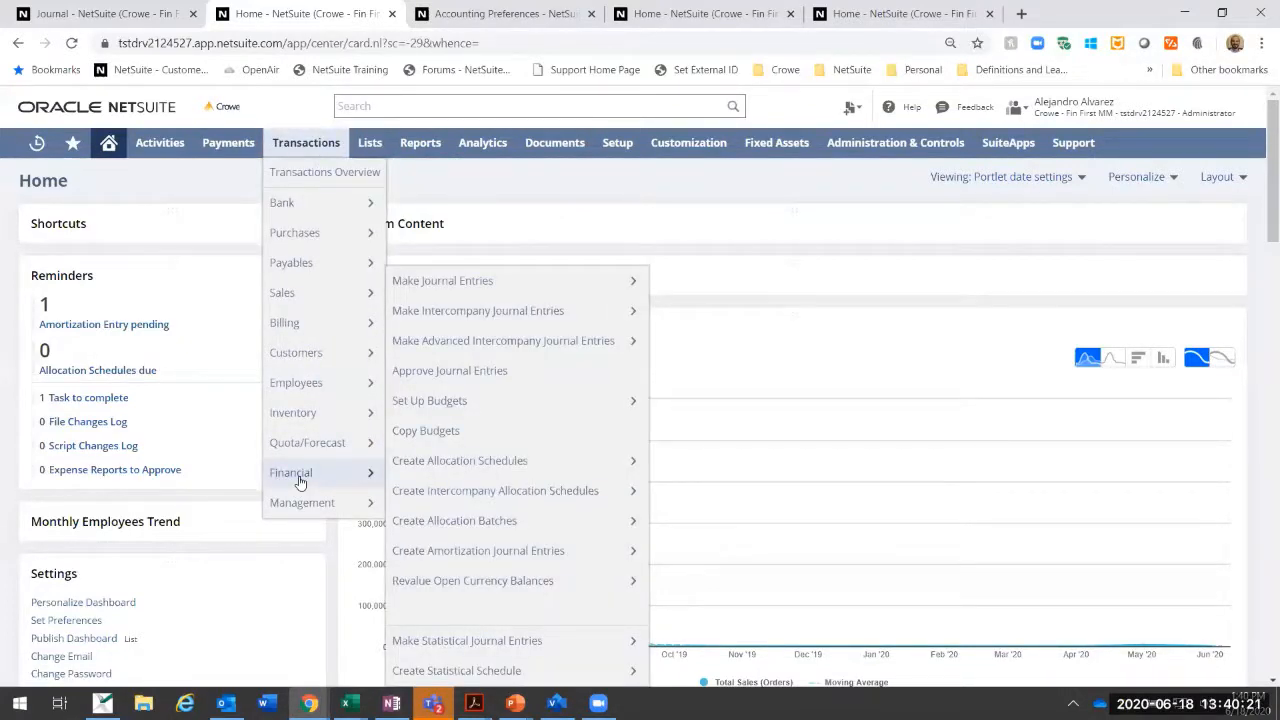
{"action": "left_click", "coordinate": [447, 410]}
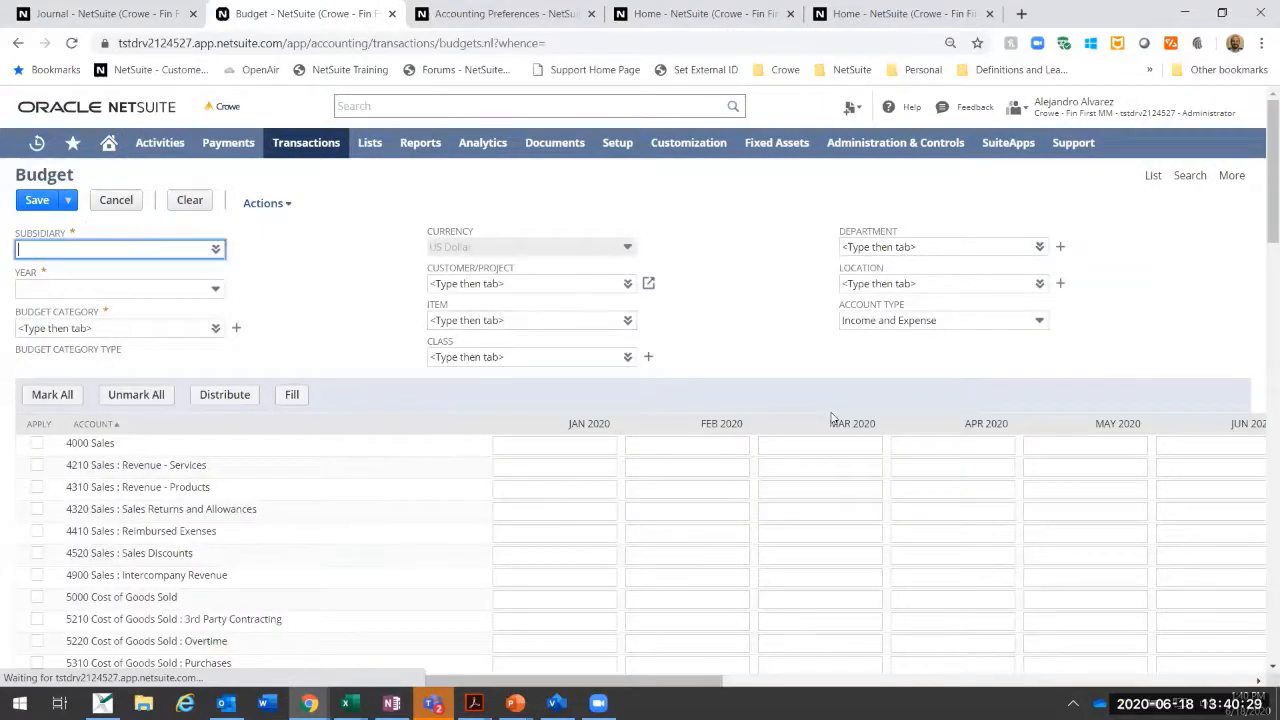
{"action": "key", "text": "ctrl+minus"}
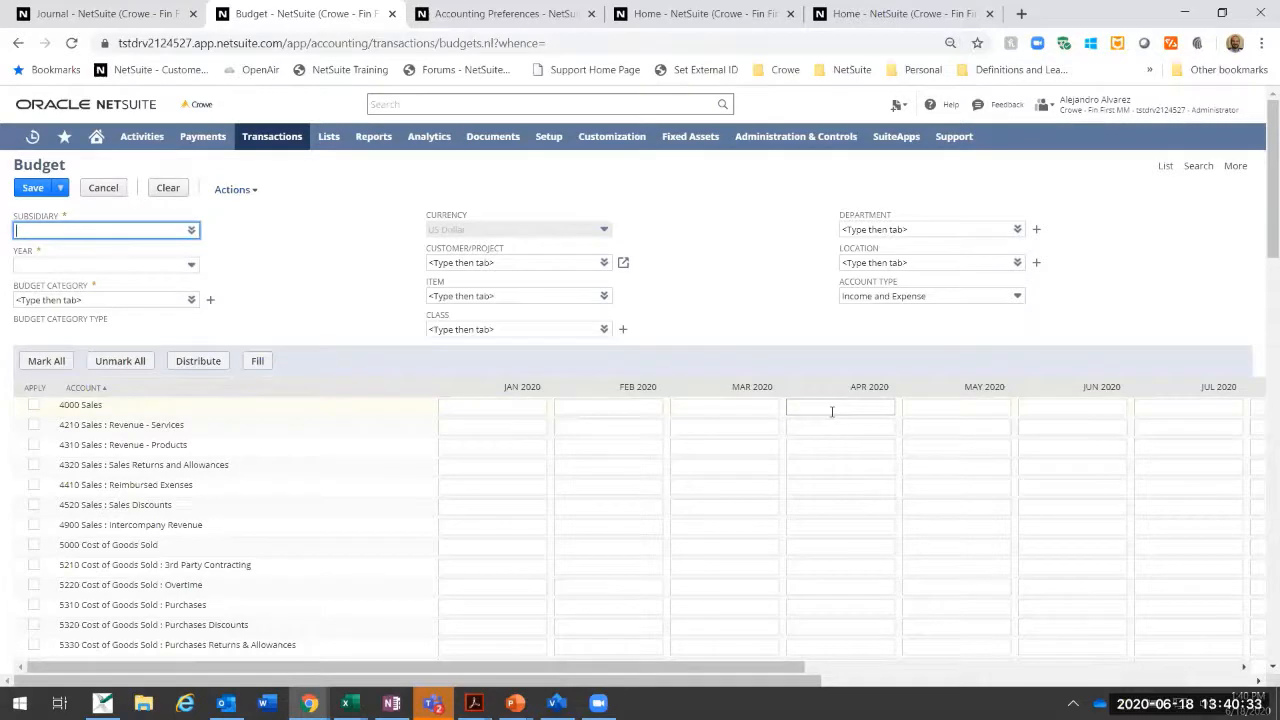
Step: View the budget CSV Import Assistant in a separate browser tab and return to the budget form
{"action": "mouse_move", "coordinate": [267, 140]}
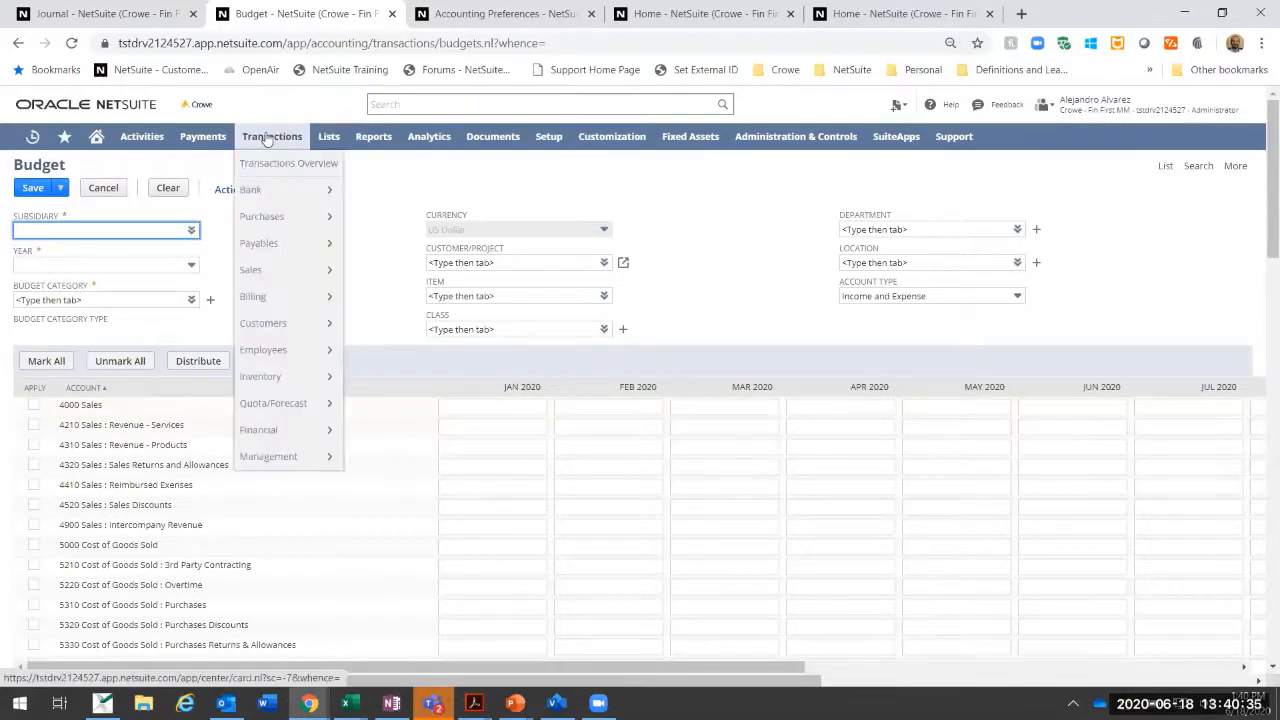
{"action": "mouse_move", "coordinate": [320, 430]}
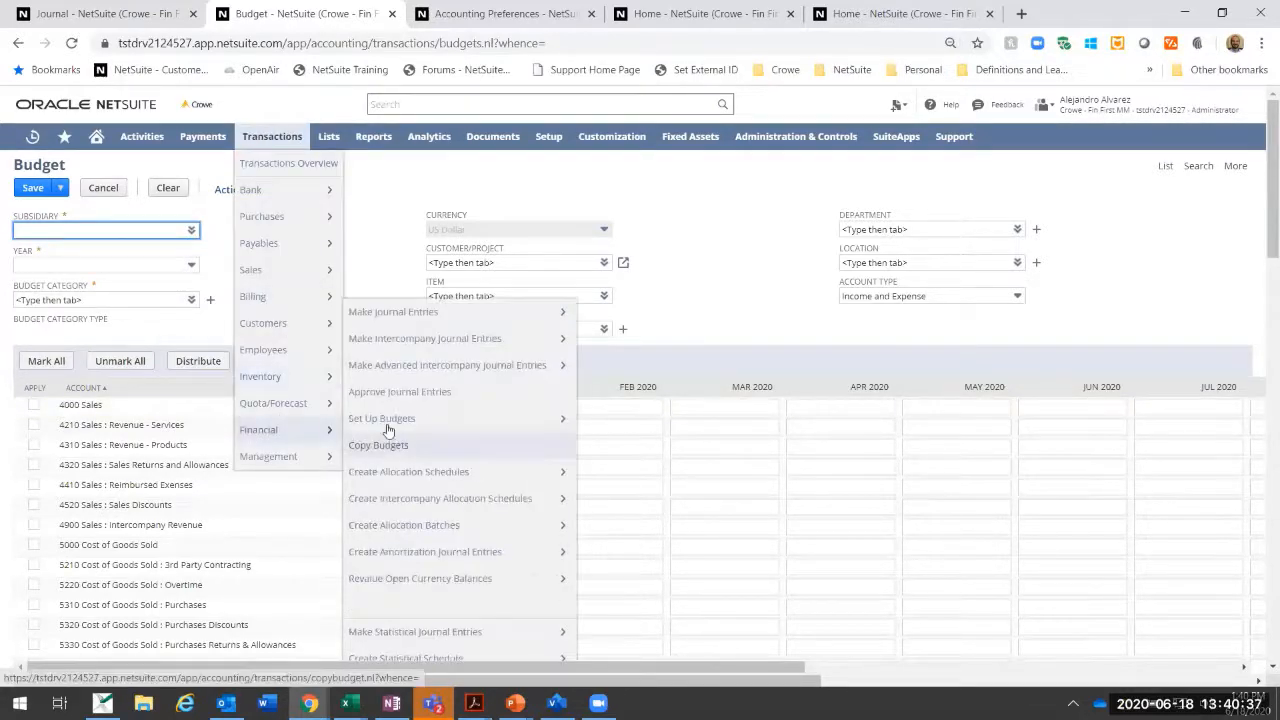
{"action": "mouse_move", "coordinate": [385, 420]}
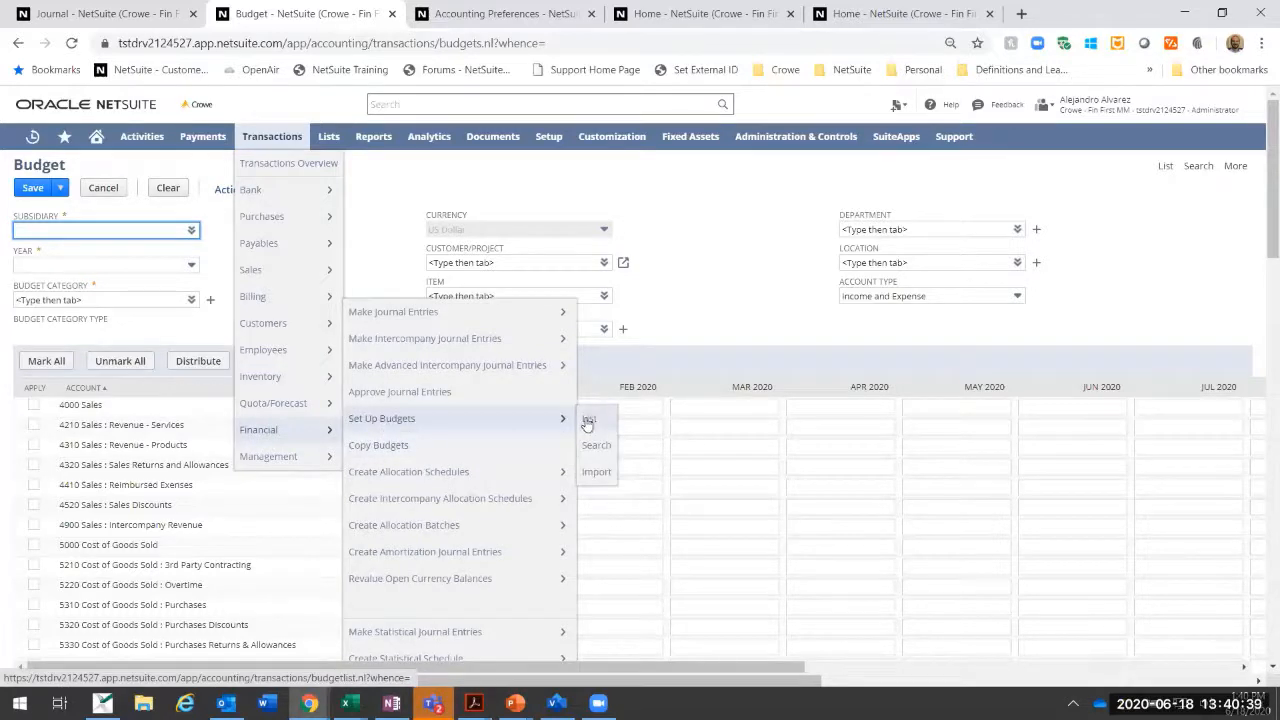
{"action": "right_click", "coordinate": [611, 478]}
{"action": "left_click", "coordinate": [640, 485]}
{"action": "left_click", "coordinate": [490, 13]}
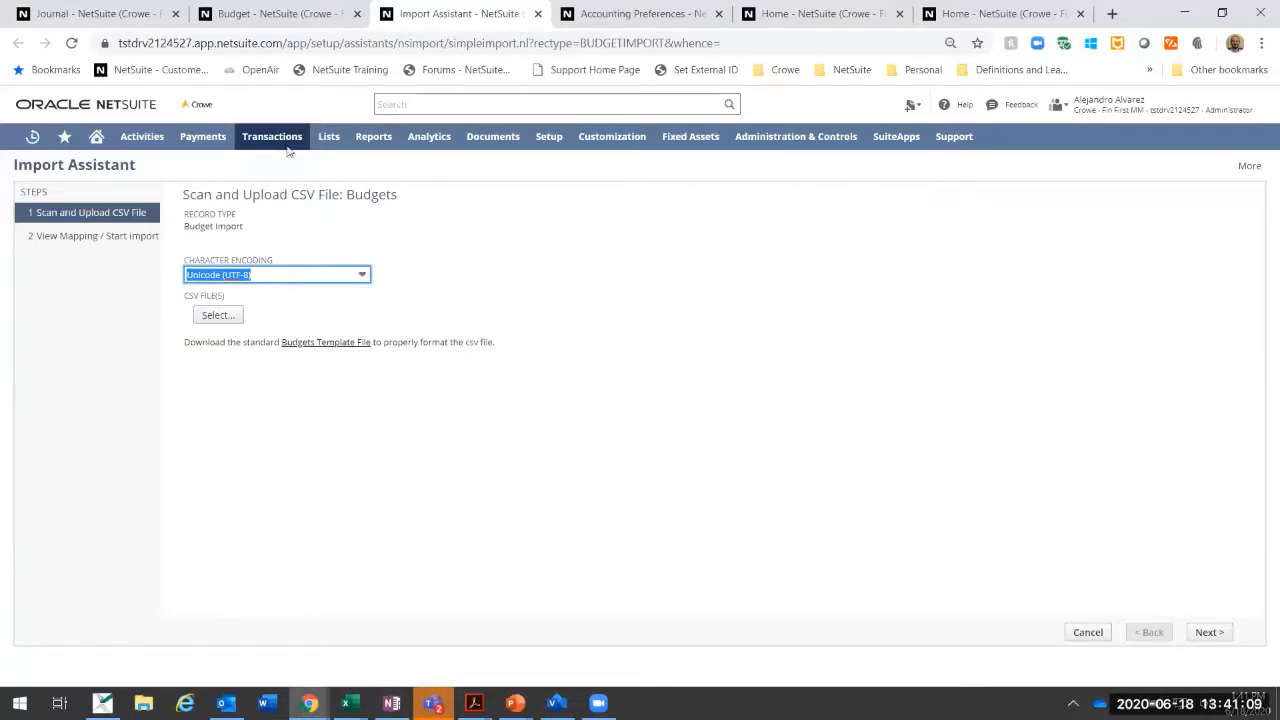
{"action": "left_click", "coordinate": [300, 13]}
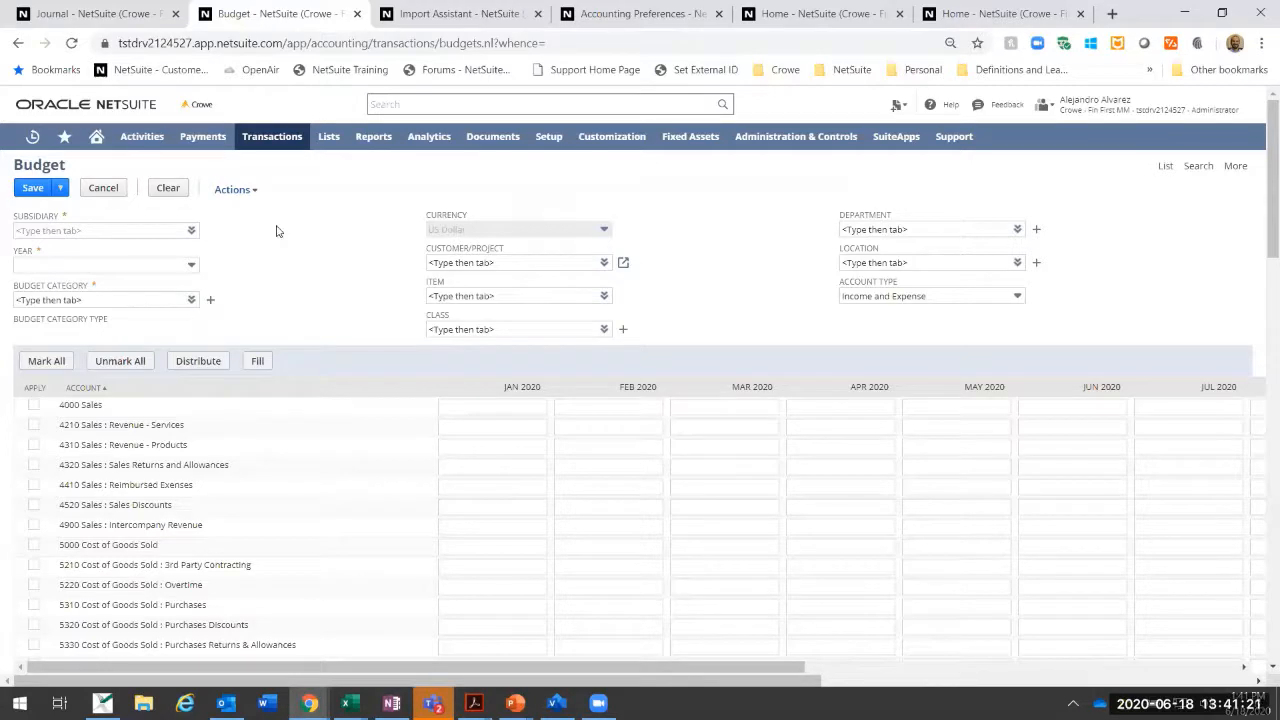
Step: Set the budget's subsidiary to Parent : US and its year to FY 2020
{"action": "left_click", "coordinate": [64, 232]}
{"action": "mouse_move", "coordinate": [191, 231]}
{"action": "left_click", "coordinate": [178, 256]}
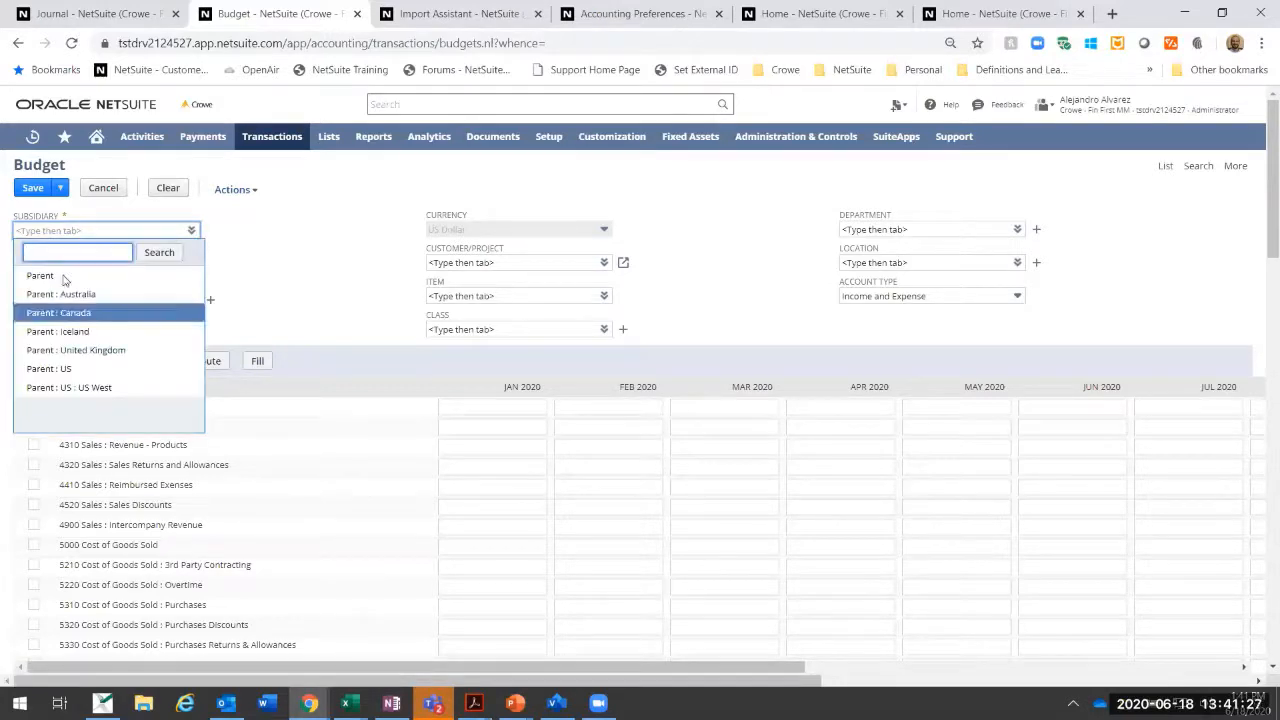
{"action": "left_click", "coordinate": [48, 368]}
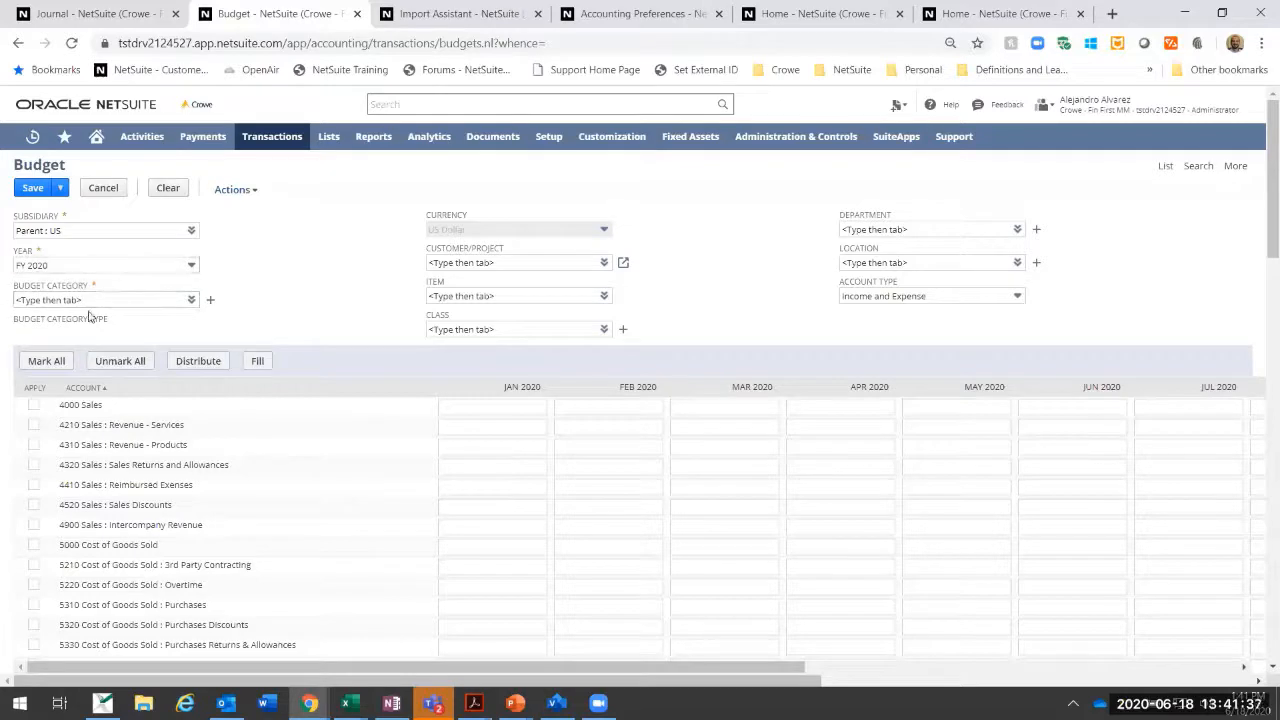
Step: Review the existing budget categories and the Global option on the new budget category form, and cancel that form
{"action": "left_click", "coordinate": [192, 300]}
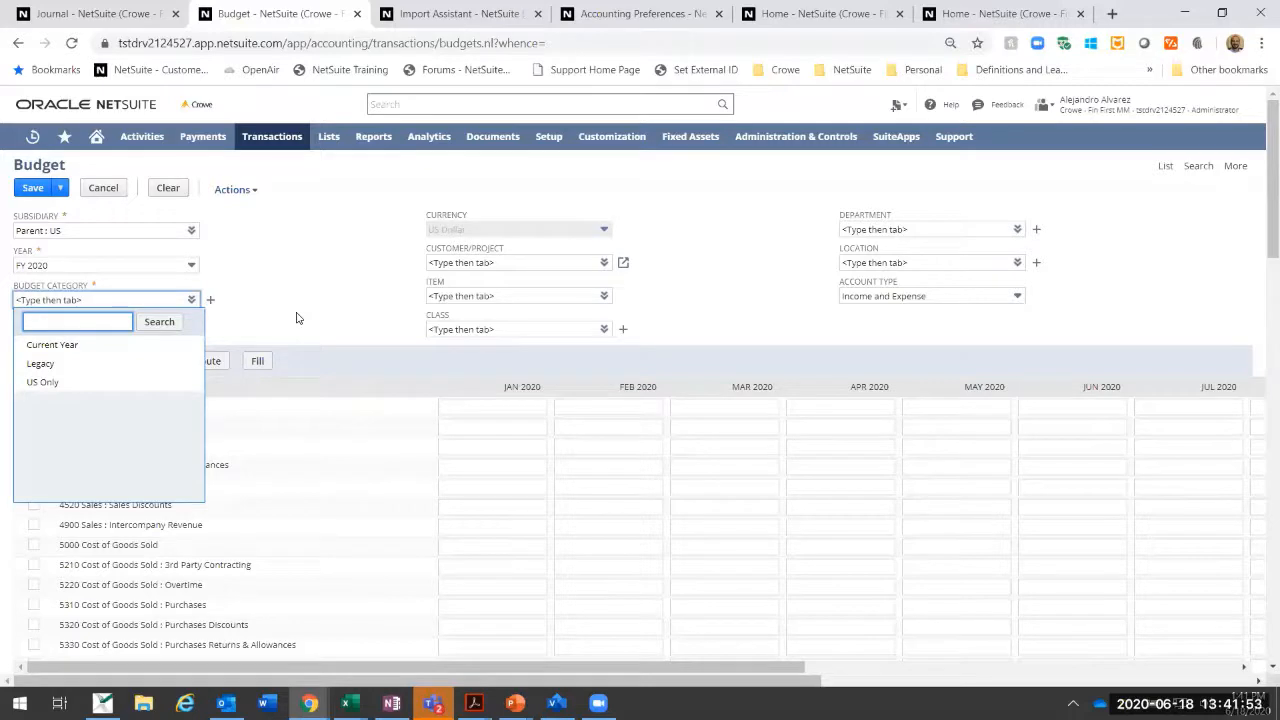
{"action": "left_click", "coordinate": [298, 275]}
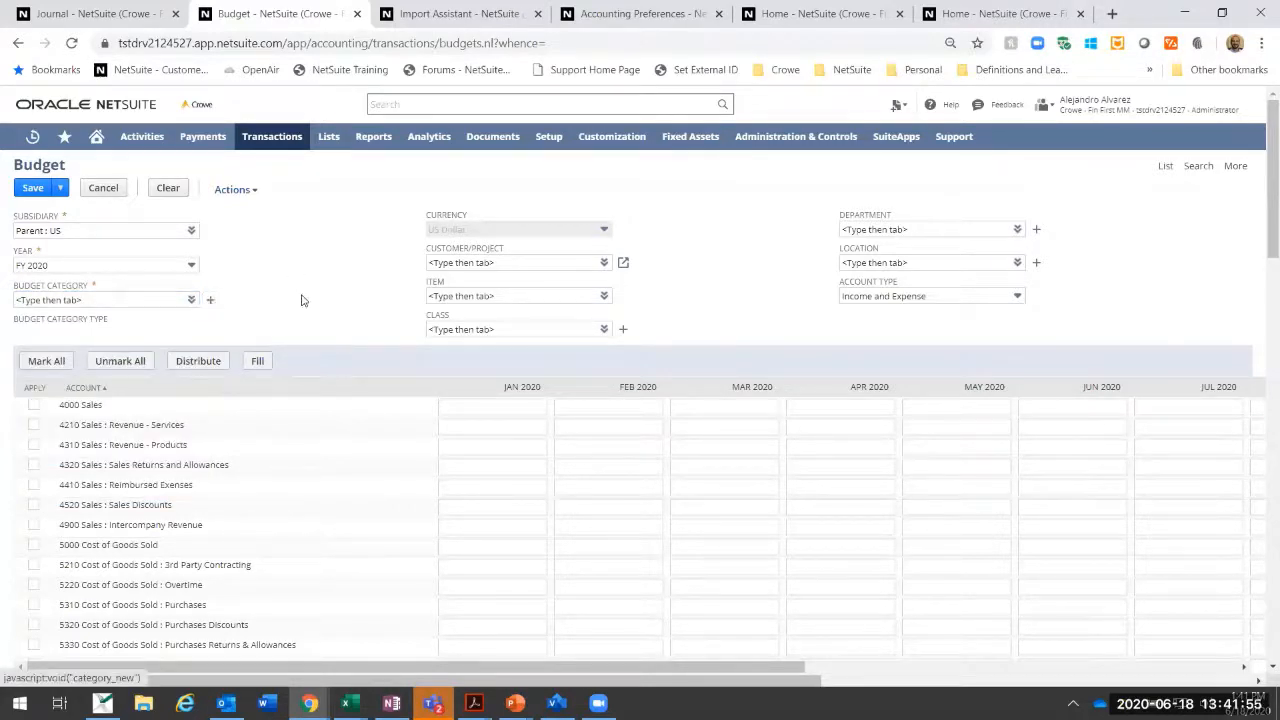
{"action": "left_click", "coordinate": [210, 300]}
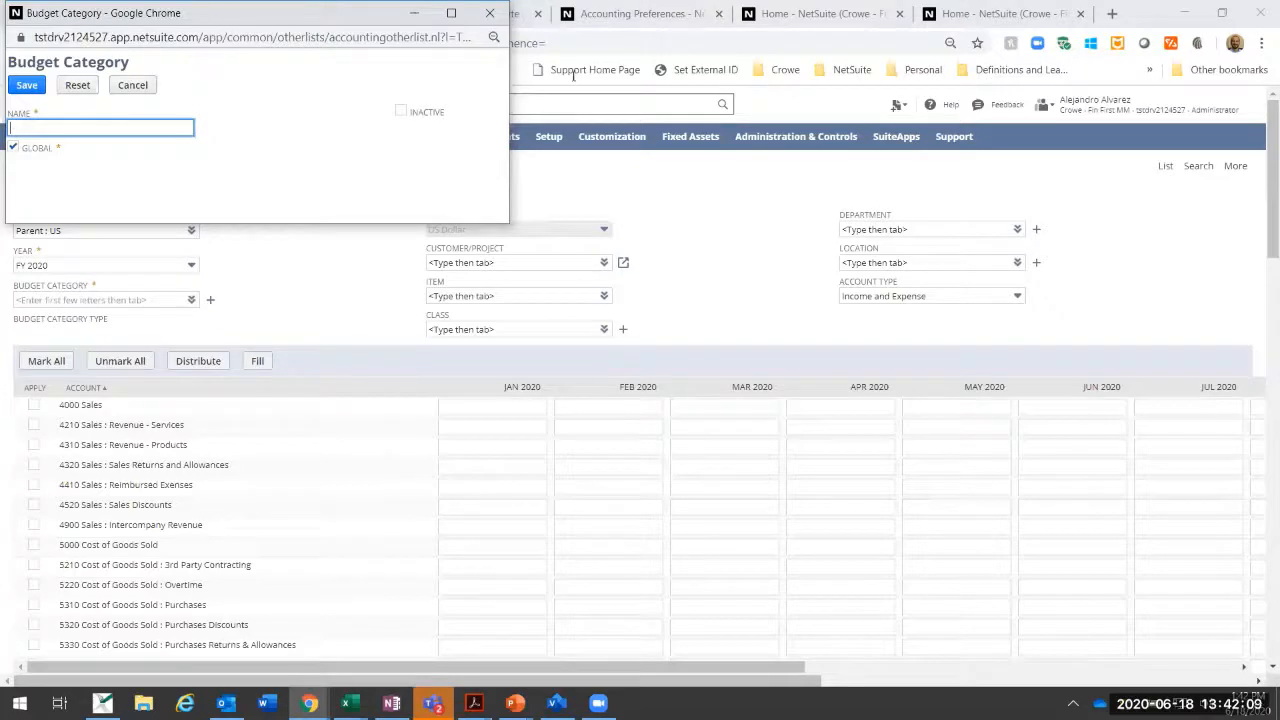
{"action": "left_click_drag", "start_coordinate": [222, 12], "coordinate": [573, 76]}
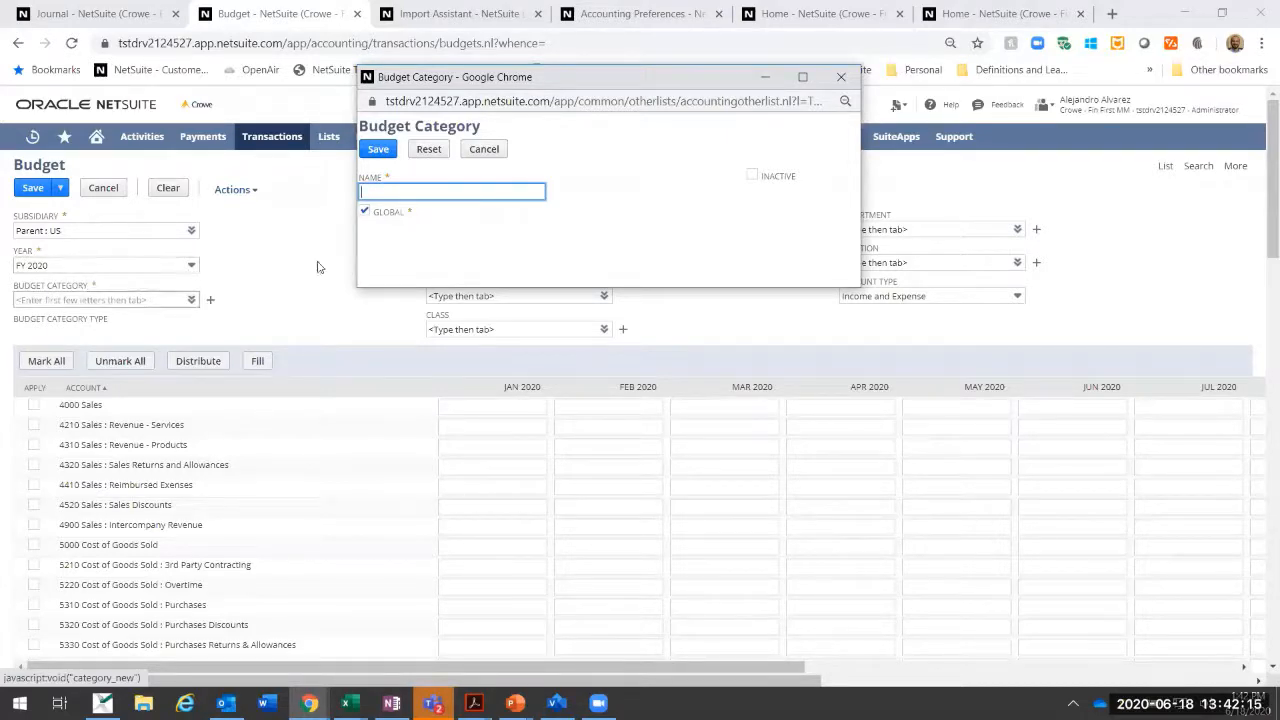
{"action": "left_click", "coordinate": [364, 211]}
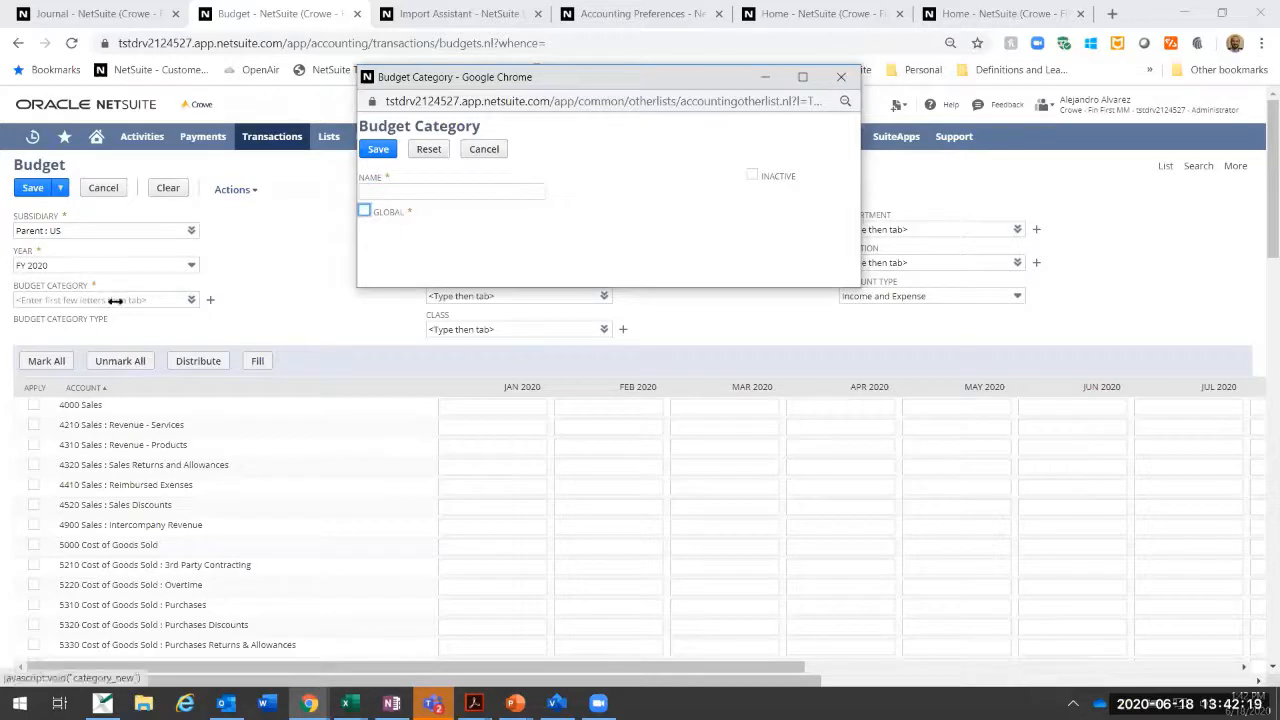
{"action": "left_click", "coordinate": [484, 149]}
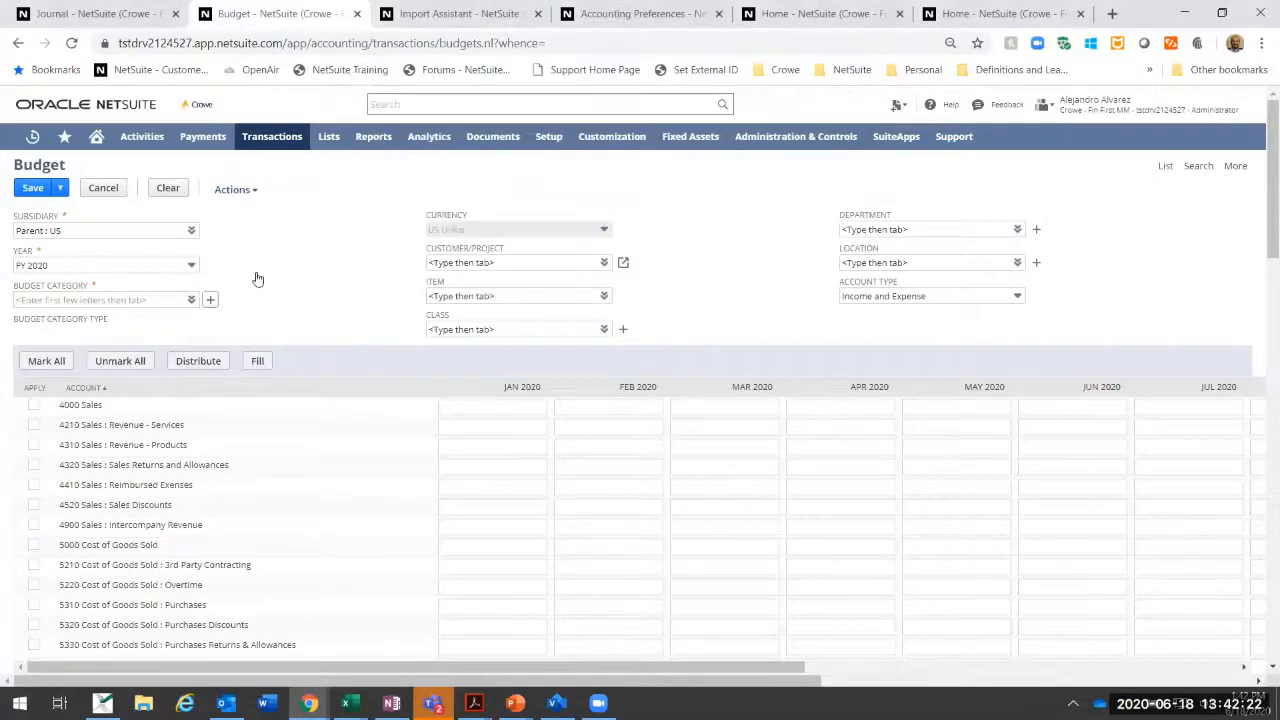
Step: Set the budget category to Legacy and the account type to Income and Expense
{"action": "left_click", "coordinate": [185, 319]}
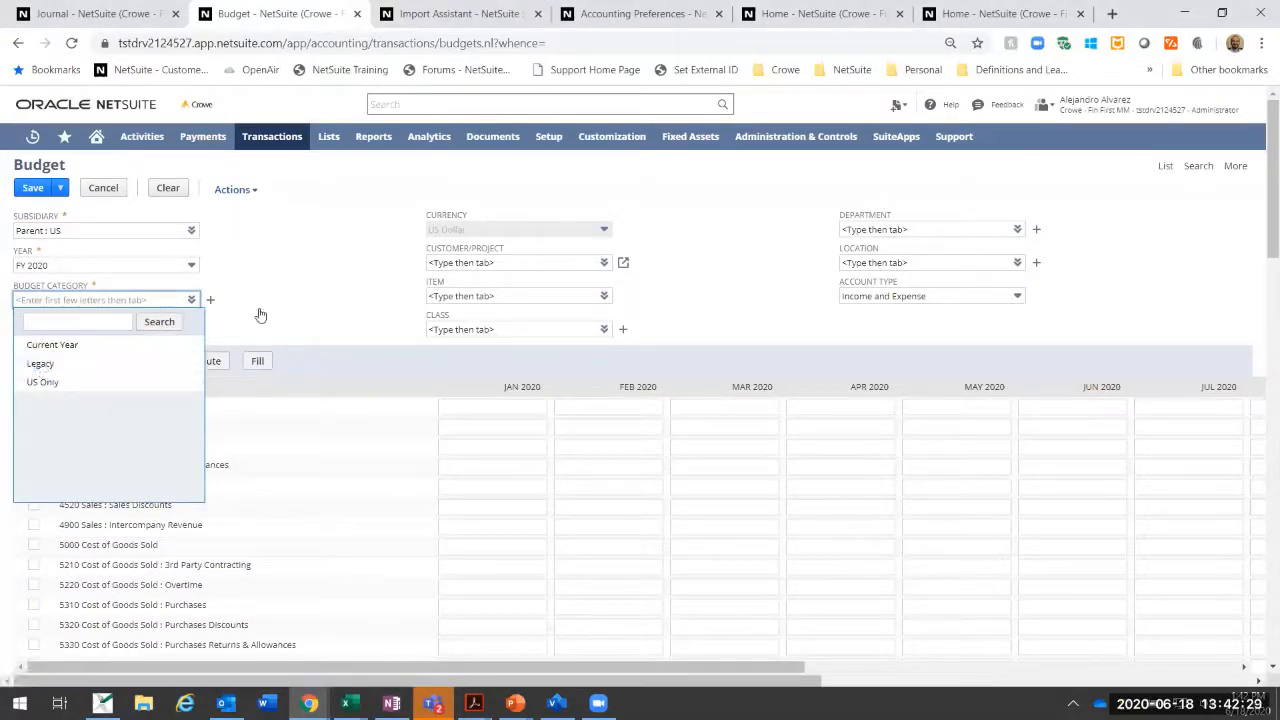
{"action": "key", "text": "Tab"}
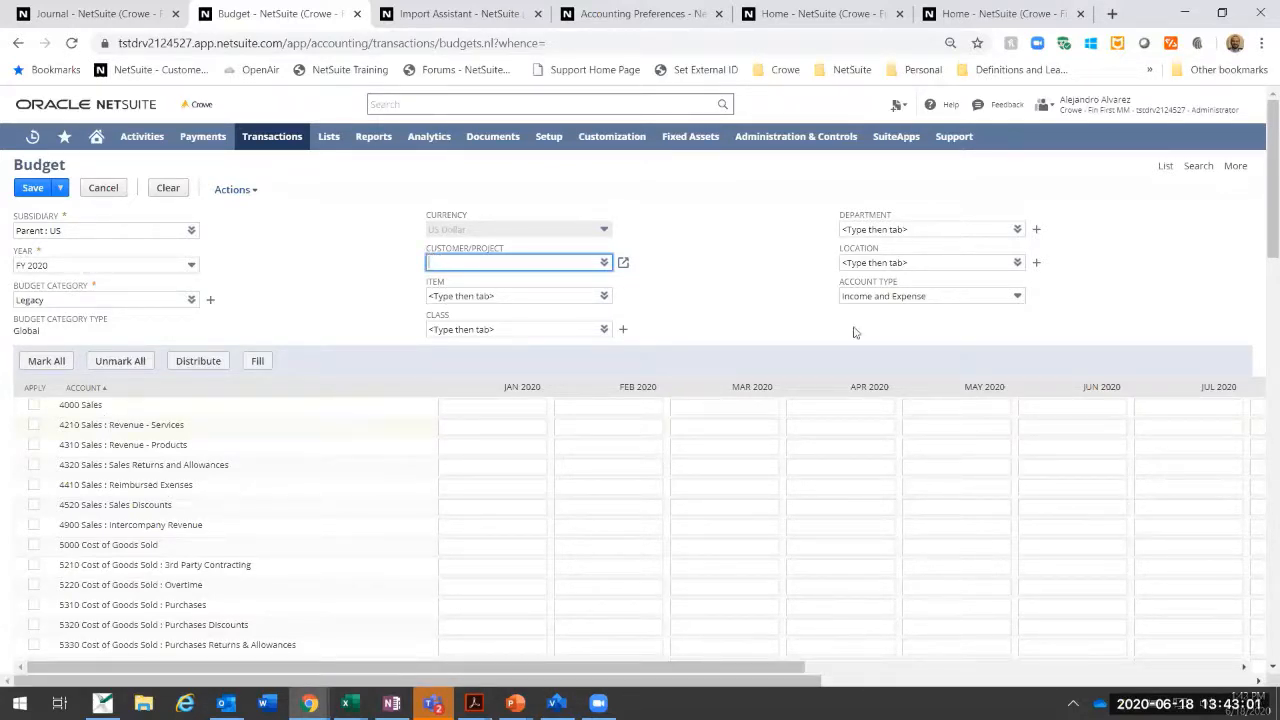
{"action": "left_click", "coordinate": [927, 297]}
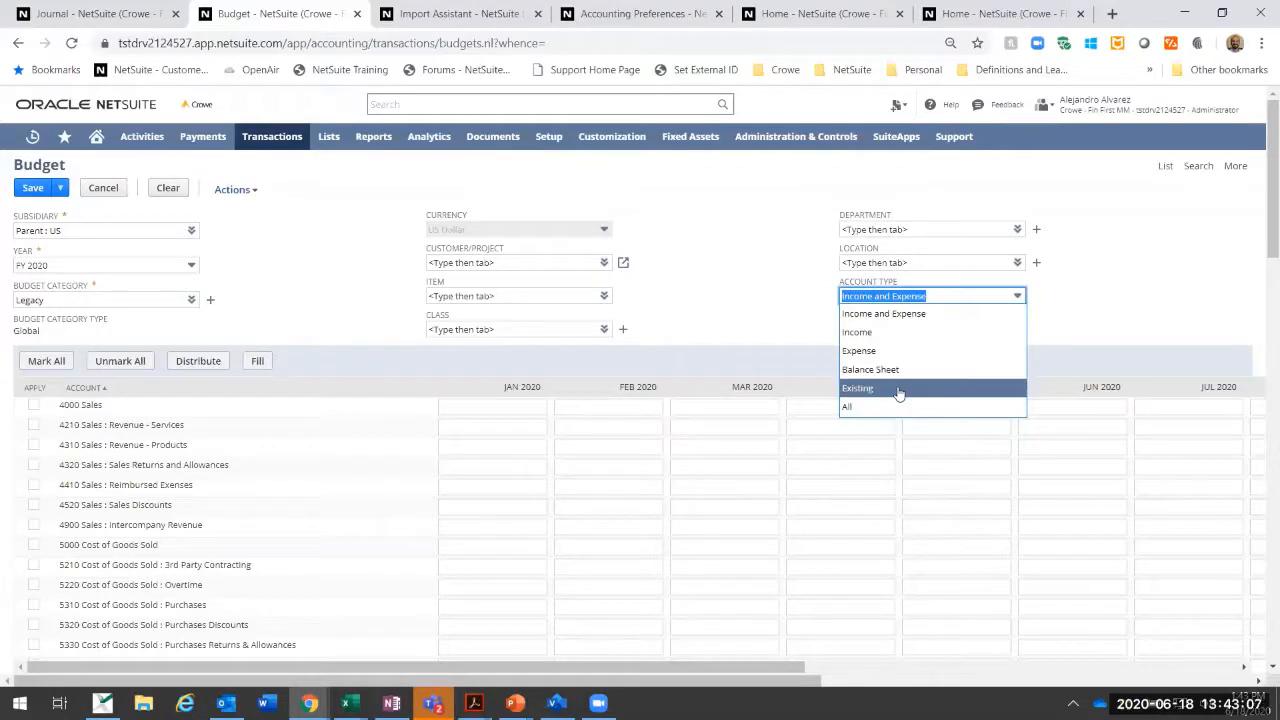
{"action": "left_click", "coordinate": [900, 322]}
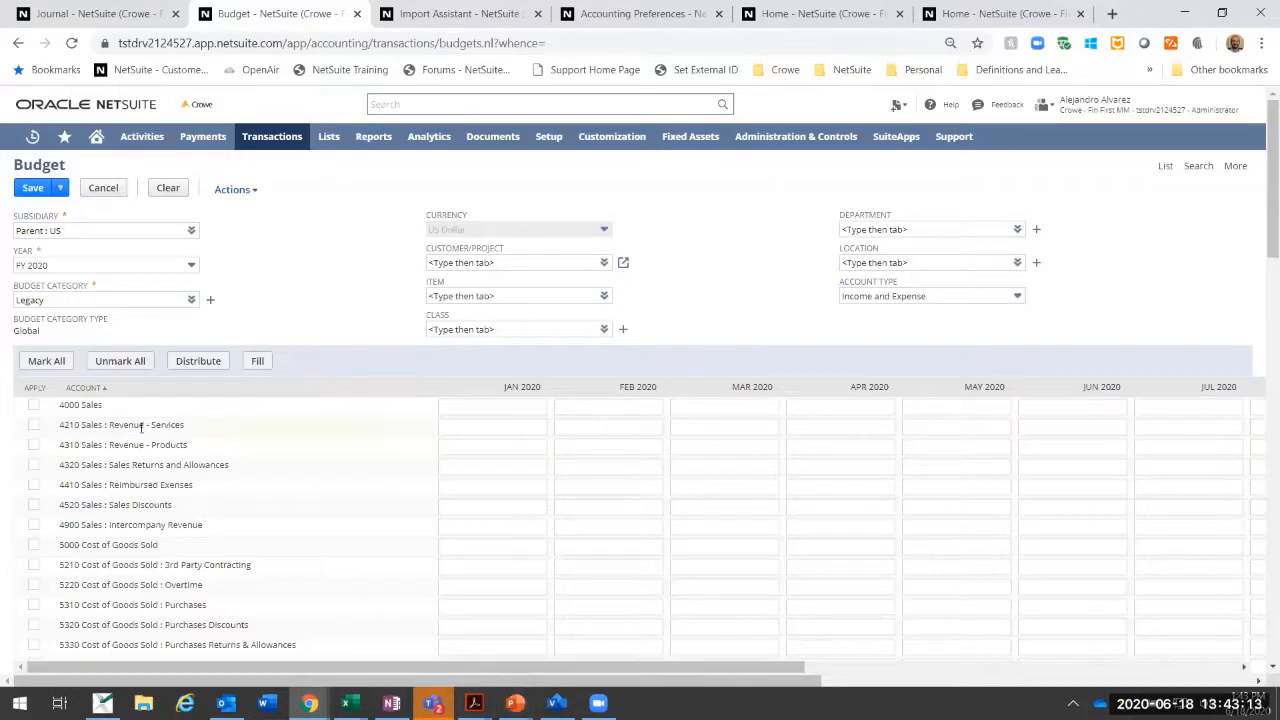
Step: Enter 1,200,000 for January 2020 on account 4210 Sales : Revenue - Services, mark the row, and distribute the amount across the year
{"action": "scroll", "coordinate": [141, 428], "scroll_direction": "down", "scroll_amount": 20}
{"action": "scroll", "coordinate": [141, 428], "scroll_direction": "up", "scroll_amount": 20}
{"action": "left_click_drag", "start_coordinate": [781, 663], "coordinate": [1183, 663]}
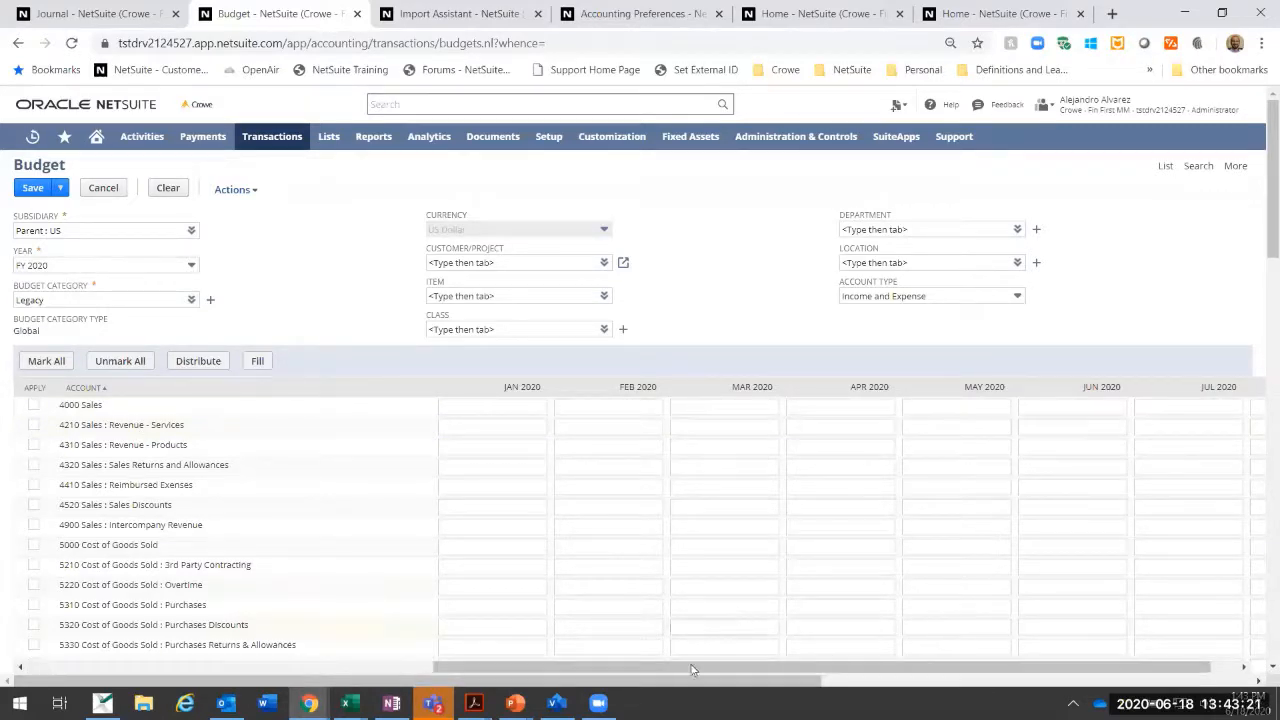
{"action": "left_click_drag", "start_coordinate": [695, 666], "coordinate": [415, 666]}
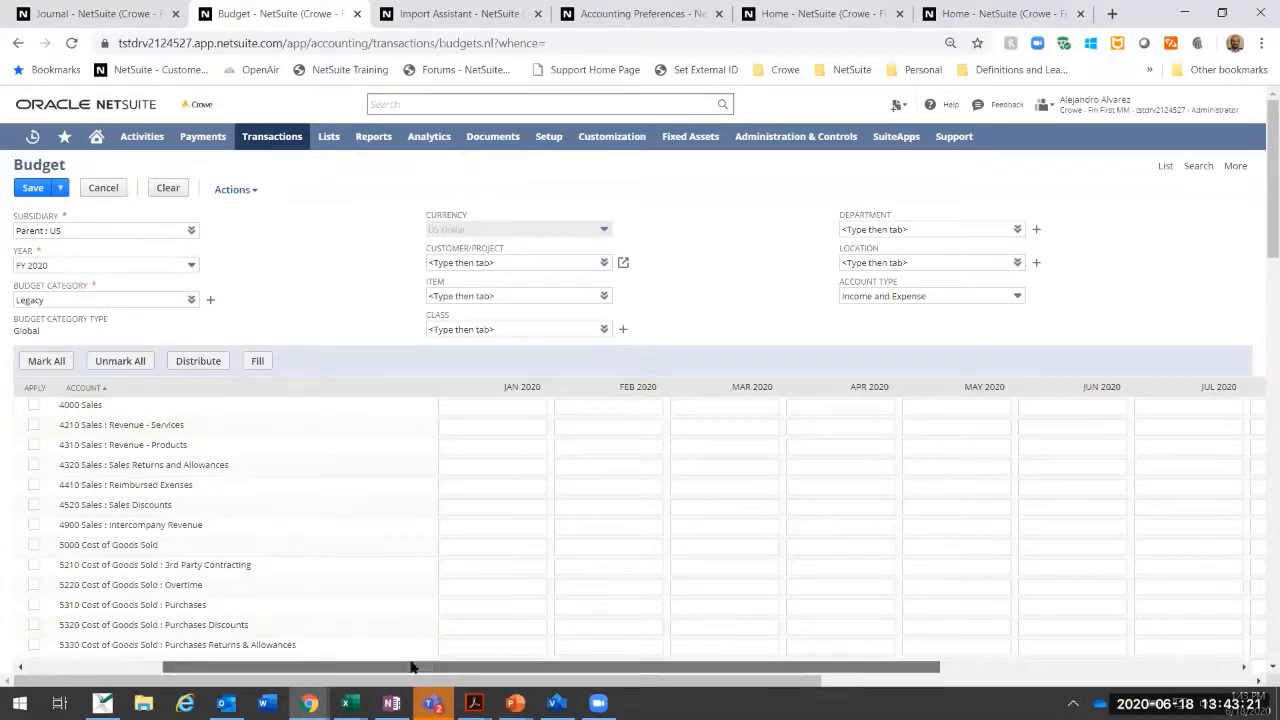
{"action": "left_click", "coordinate": [33, 425]}
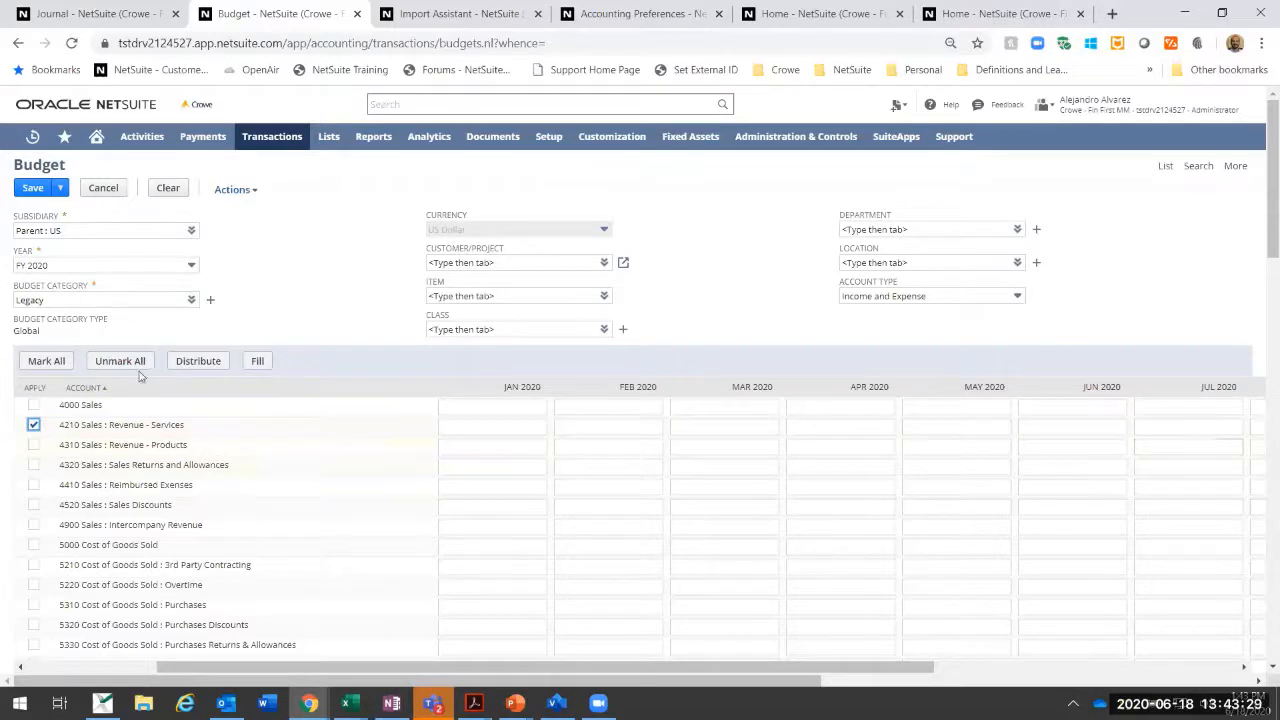
{"action": "left_click", "coordinate": [474, 426]}
{"action": "type", "text": "1,"}
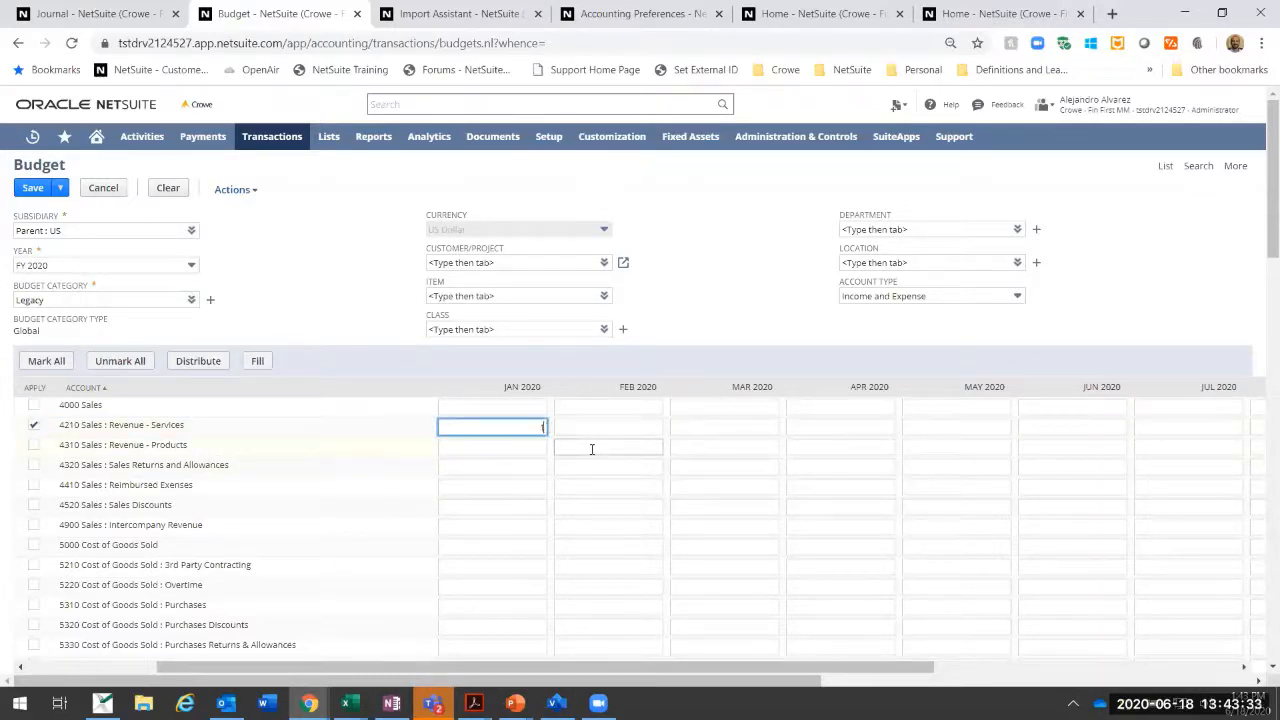
{"action": "type", "text": "200"}
{"action": "key", "text": "Tab"}
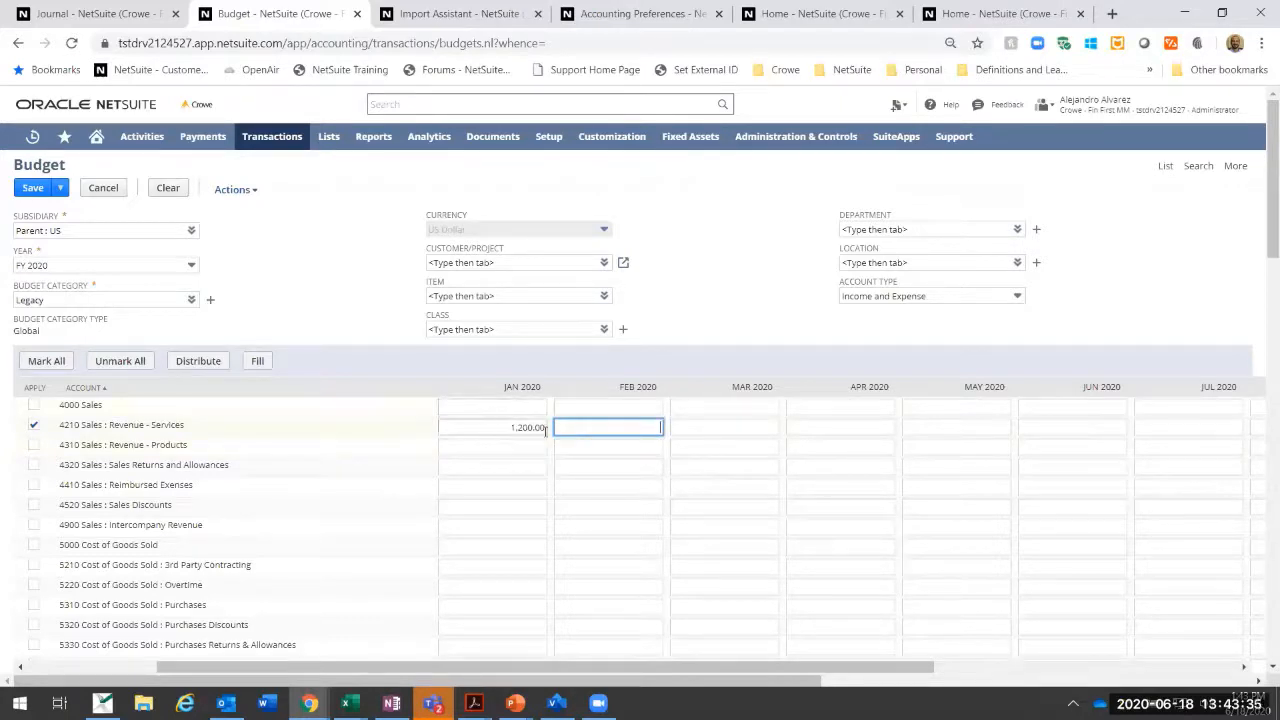
{"action": "left_click_drag", "start_coordinate": [535, 429], "coordinate": [574, 437]}
{"action": "type", "text": "000"}
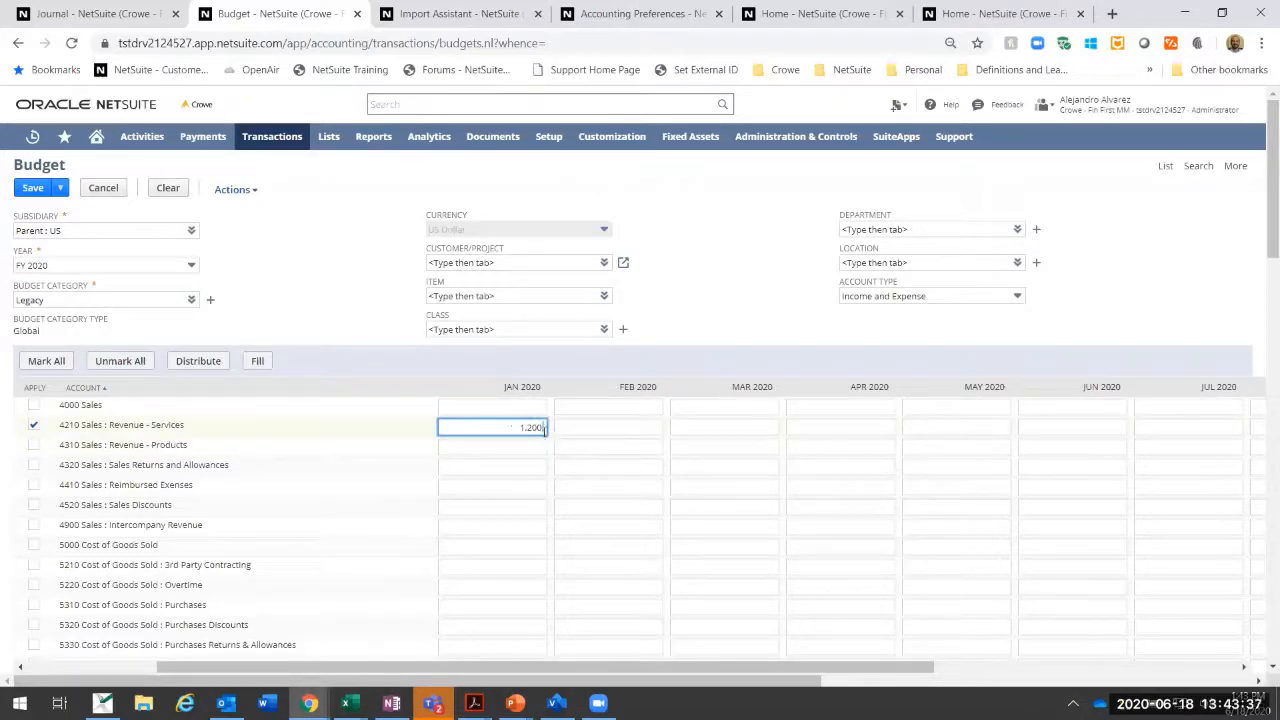
{"action": "key", "text": "Tab"}
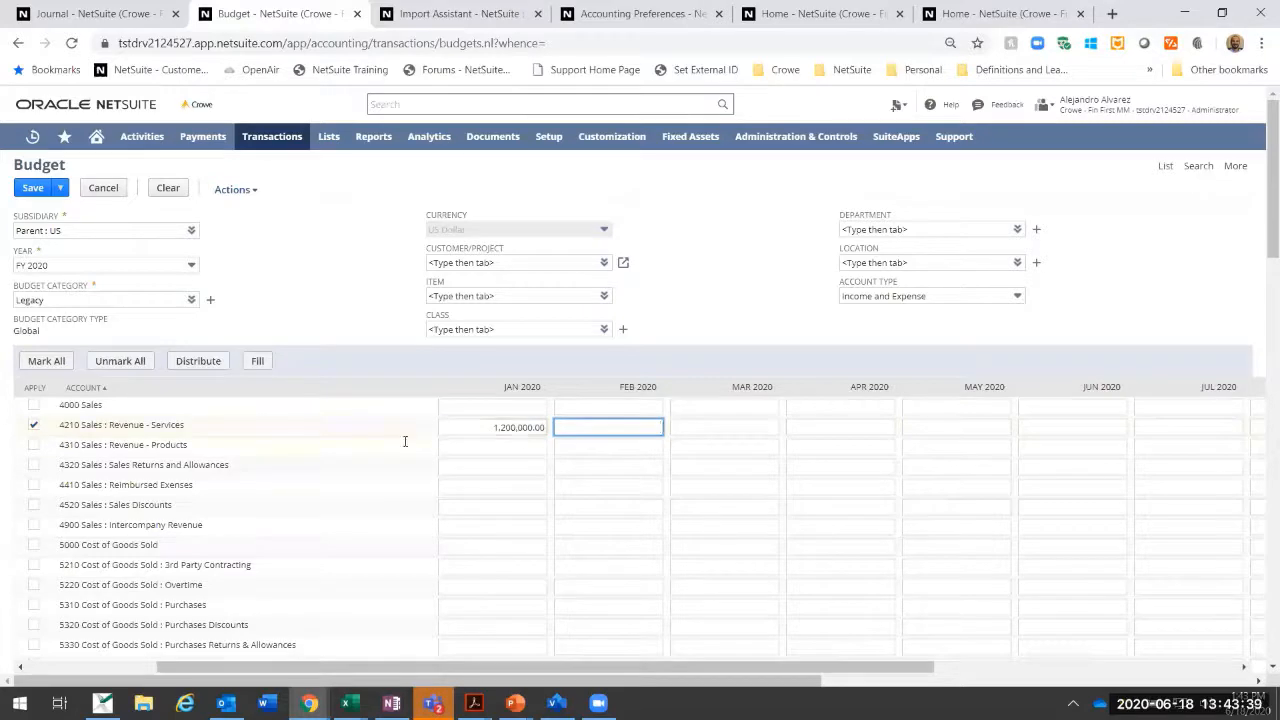
{"action": "left_click", "coordinate": [188, 362]}
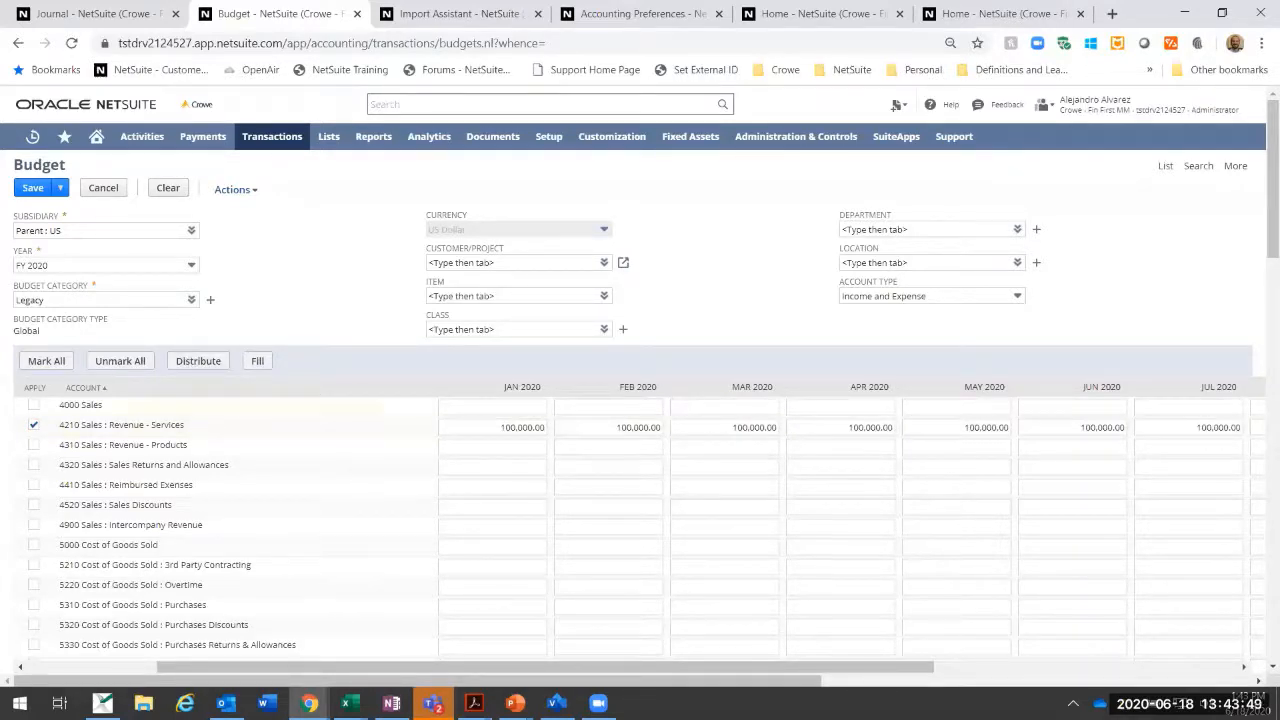
Step: Change the January 2020 amount for Revenue - Services to 50,000 and fill that amount across the remaining months
{"action": "left_click", "coordinate": [489, 428]}
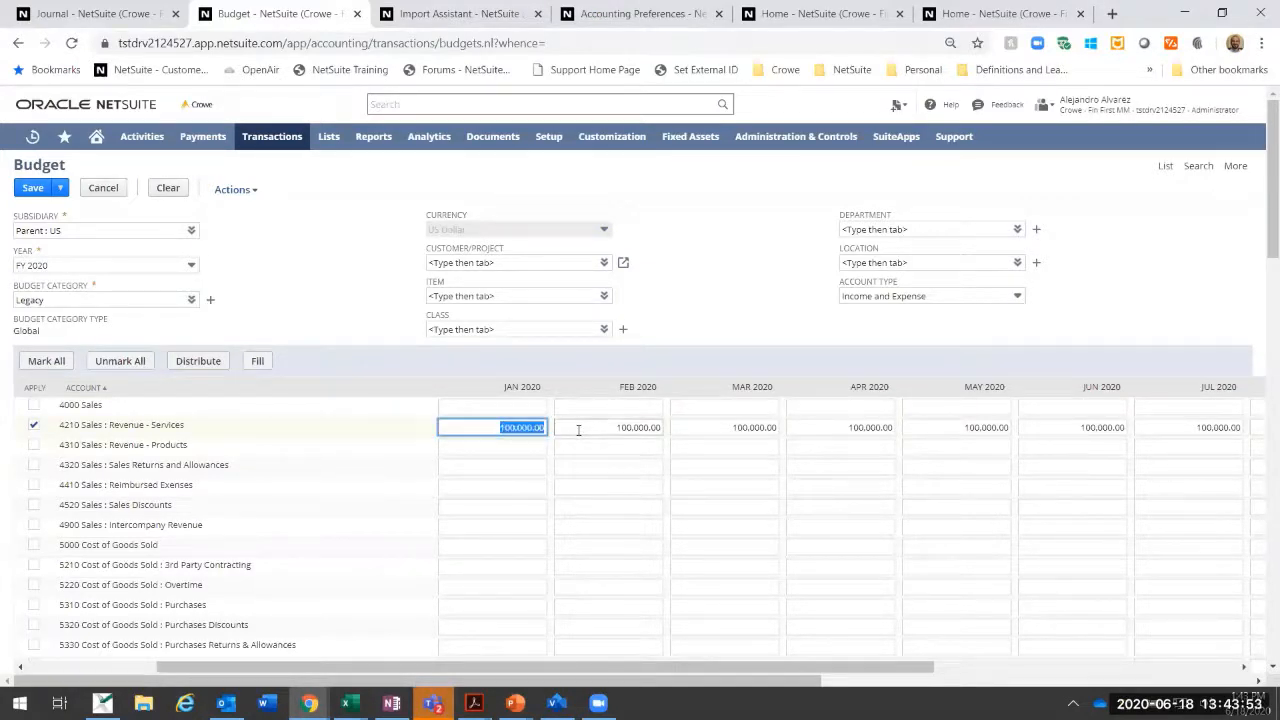
{"action": "type", "text": "50000"}
{"action": "left_click", "coordinate": [578, 430]}
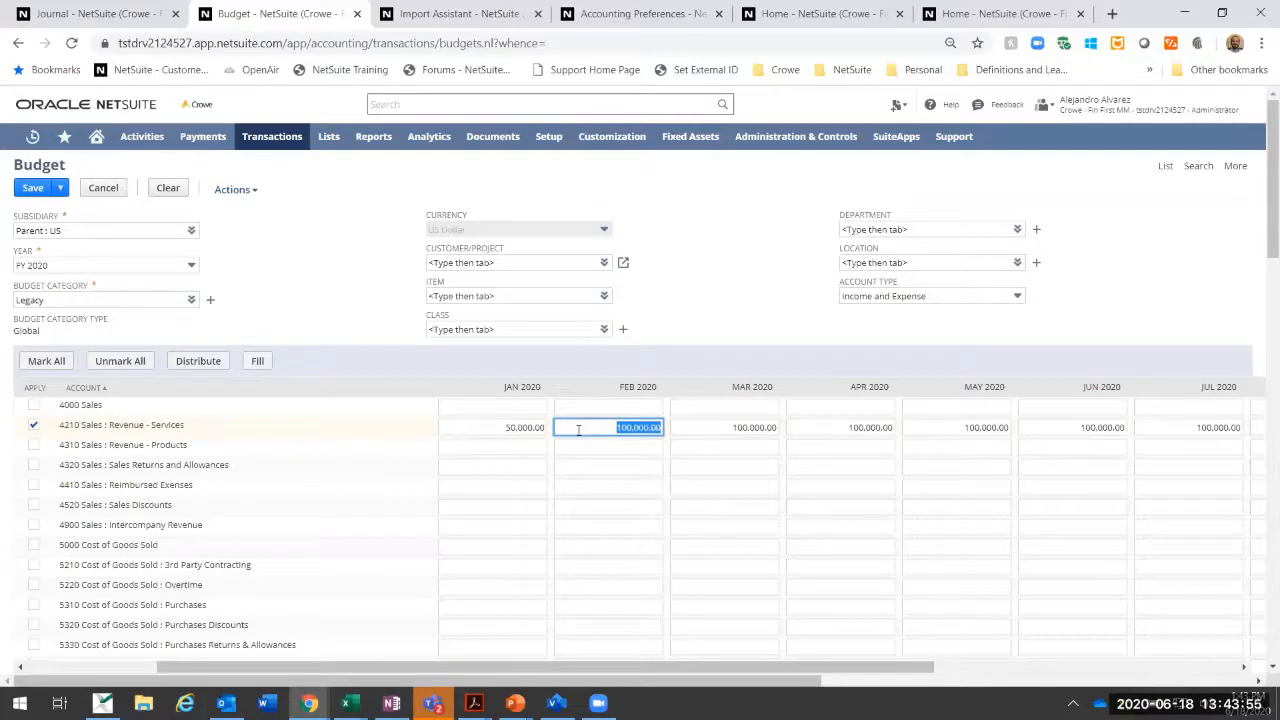
{"action": "left_click", "coordinate": [503, 427]}
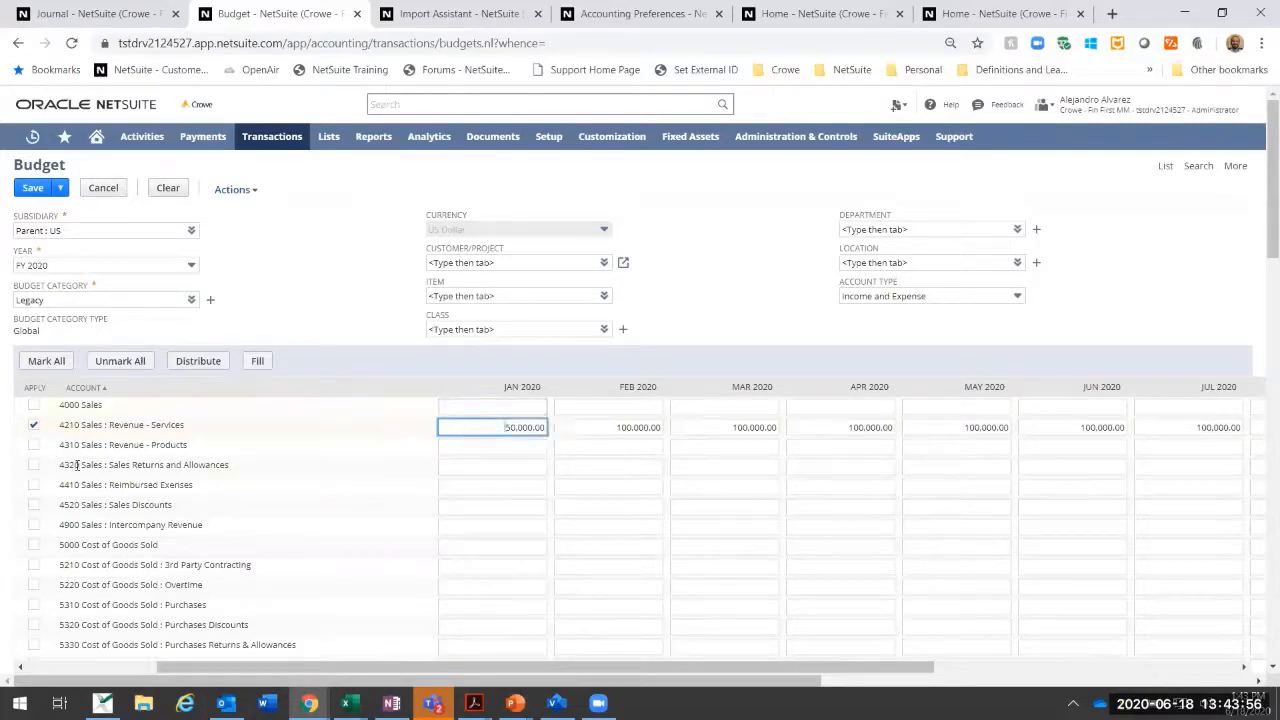
{"action": "left_click", "coordinate": [34, 428]}
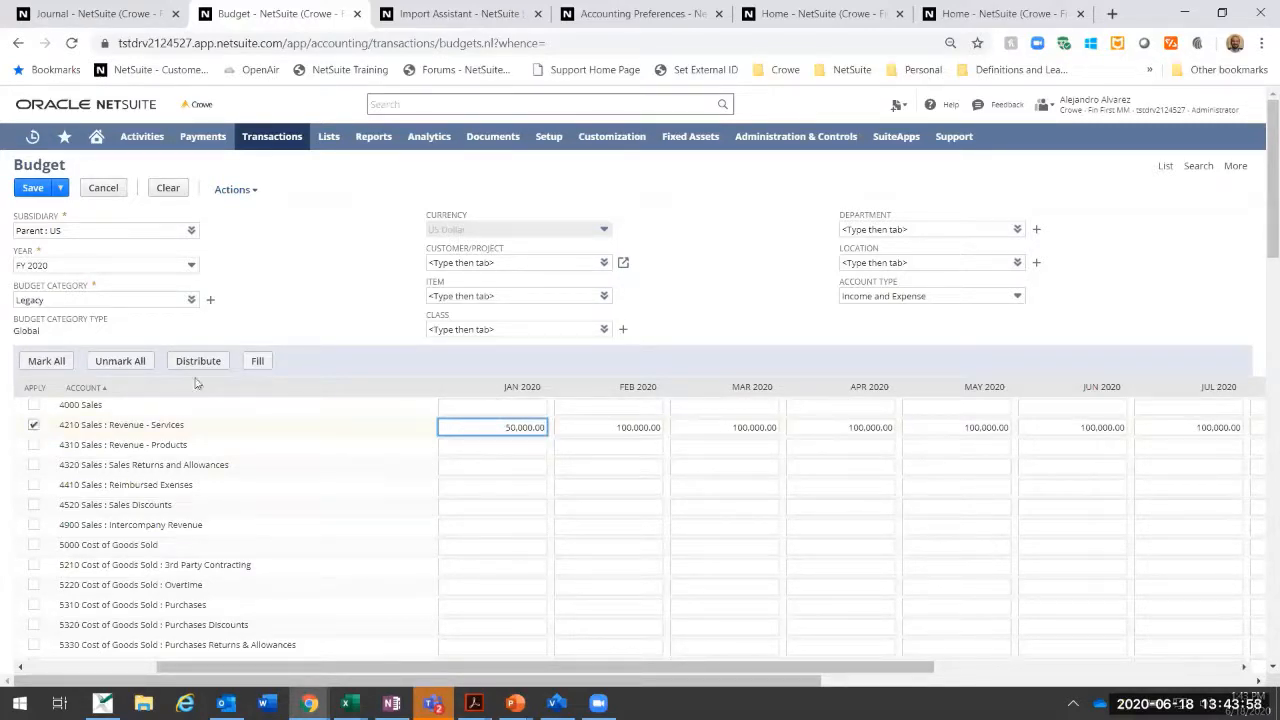
{"action": "left_click", "coordinate": [258, 362]}
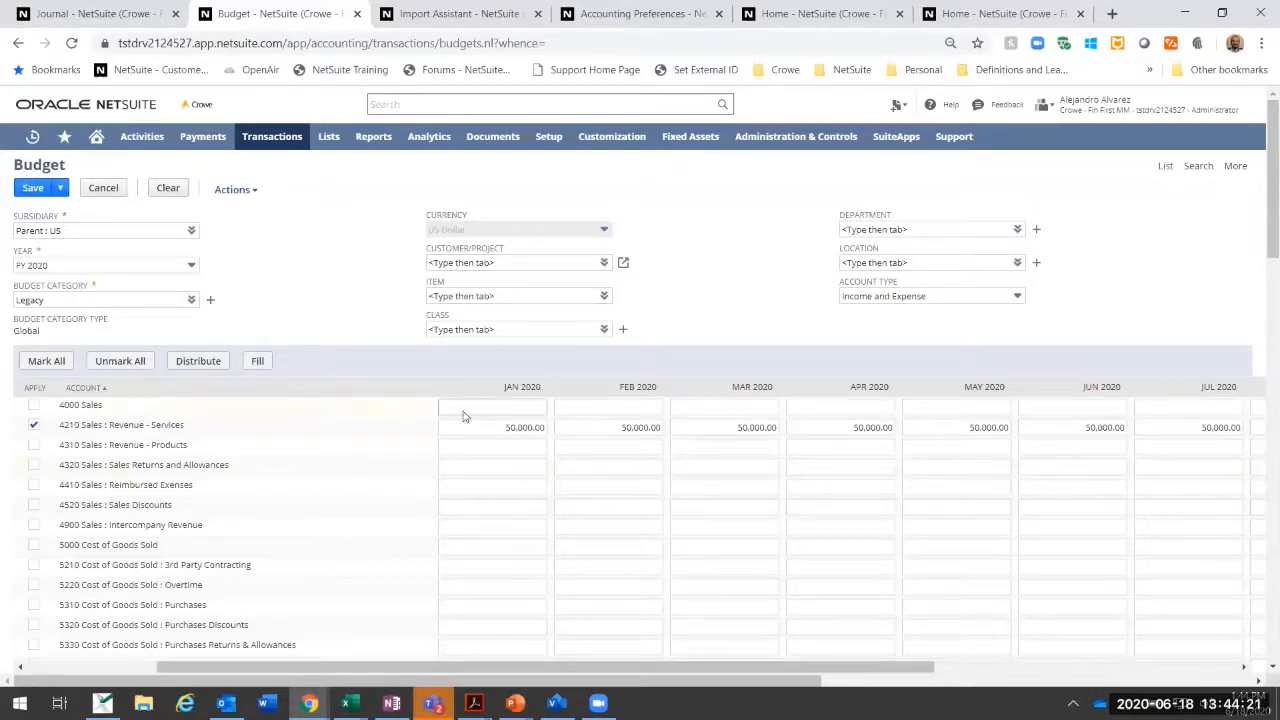
Step: Replace the January 2020 amount for Revenue - Services with 0 and try to fill the marked row again
{"action": "left_click", "coordinate": [33, 428]}
{"action": "left_click", "coordinate": [495, 430]}
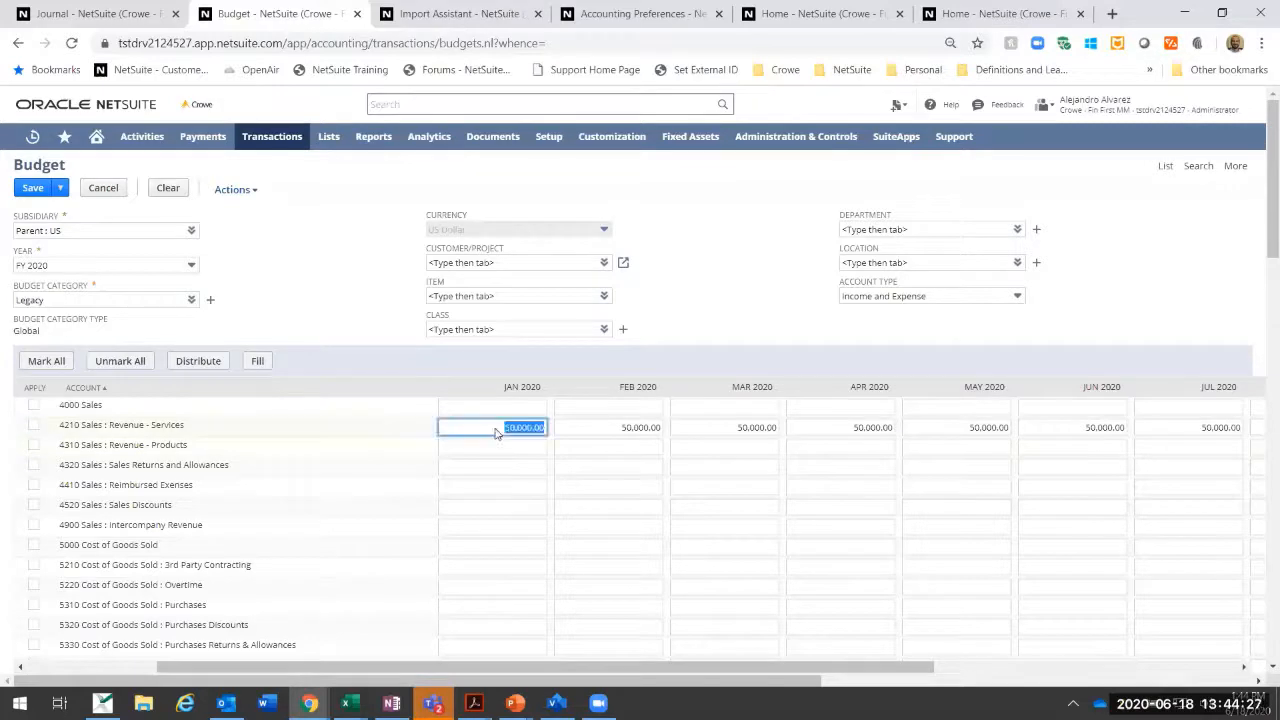
{"action": "type", "text": "0"}
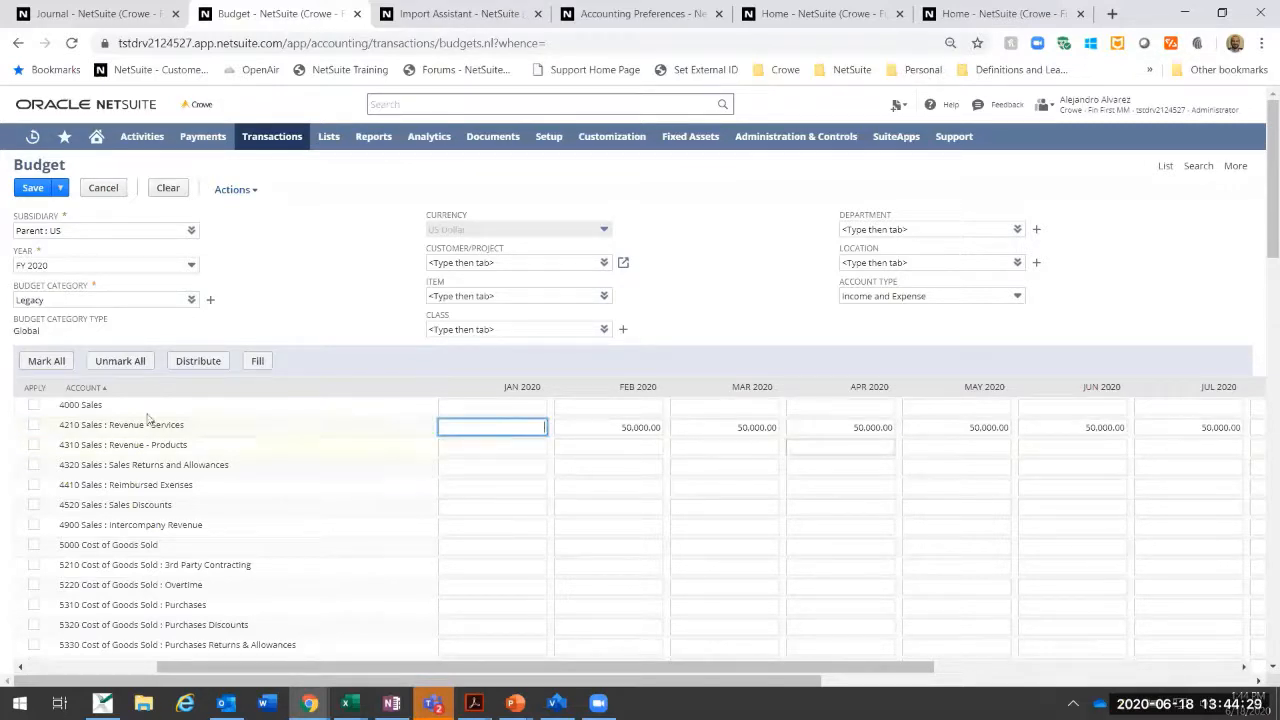
{"action": "left_click", "coordinate": [33, 425]}
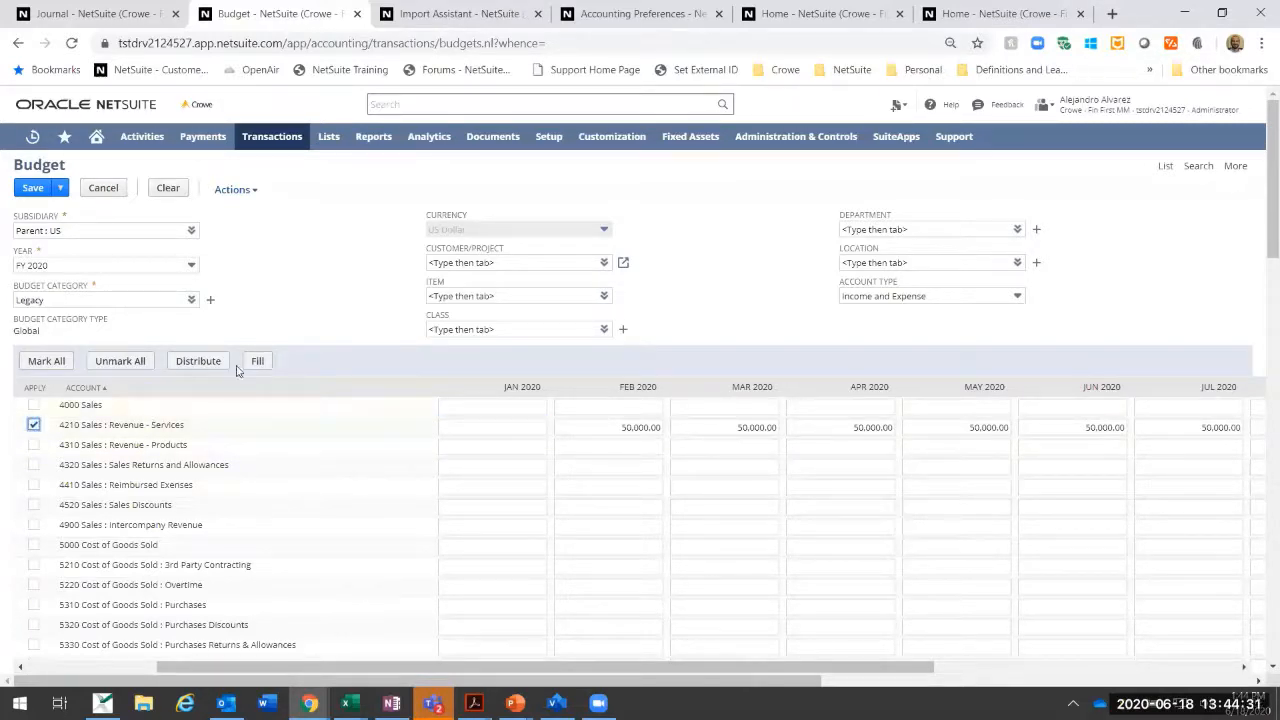
{"action": "left_click", "coordinate": [477, 430]}
{"action": "left_click", "coordinate": [256, 362]}
{"action": "left_click", "coordinate": [478, 427]}
{"action": "left_click", "coordinate": [261, 364]}
{"action": "left_click", "coordinate": [508, 428]}
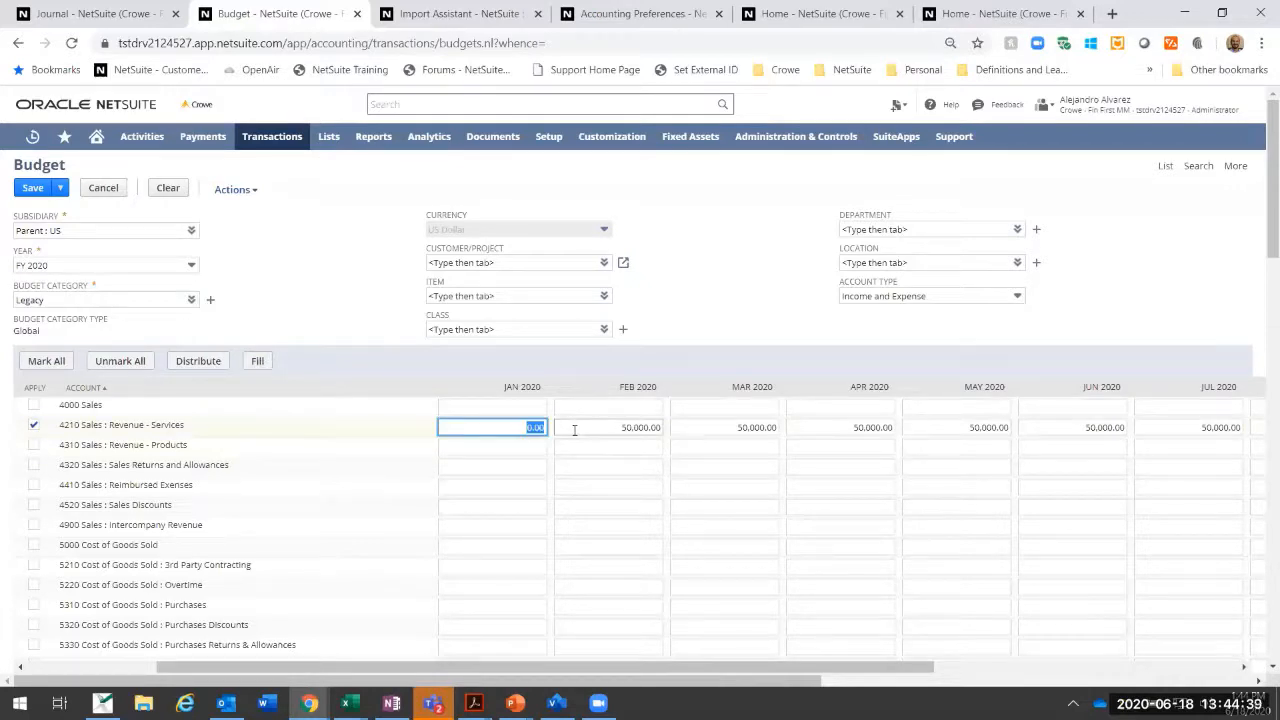
Step: Clear the January to December 2020 amounts one by one in the Revenue - Services row
{"action": "key", "text": "Delete"}
{"action": "key", "text": "Tab"}
{"action": "key", "text": "Delete"}
{"action": "key", "text": "Tab"}
{"action": "key", "text": "Delete"}
{"action": "key", "text": "Tab"}
{"action": "key", "text": "Delete"}
{"action": "key", "text": "Tab"}
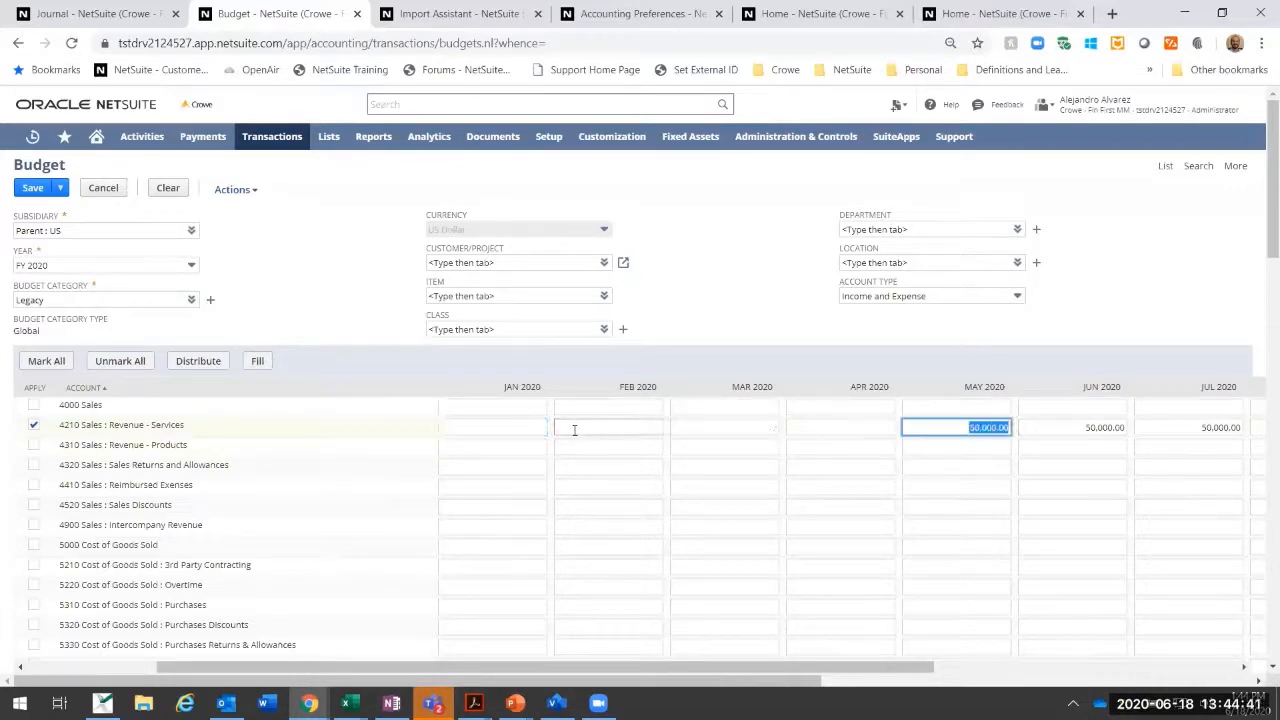
{"action": "key", "text": "Delete"}
{"action": "key", "text": "Tab"}
{"action": "key", "text": "Delete"}
{"action": "key", "text": "Tab"}
{"action": "key", "text": "Delete"}
{"action": "key", "text": "Tab"}
{"action": "key", "text": "Delete"}
{"action": "key", "text": "Tab"}
{"action": "key", "text": "Delete"}
{"action": "key", "text": "Delete"}
{"action": "key", "text": "Tab"}
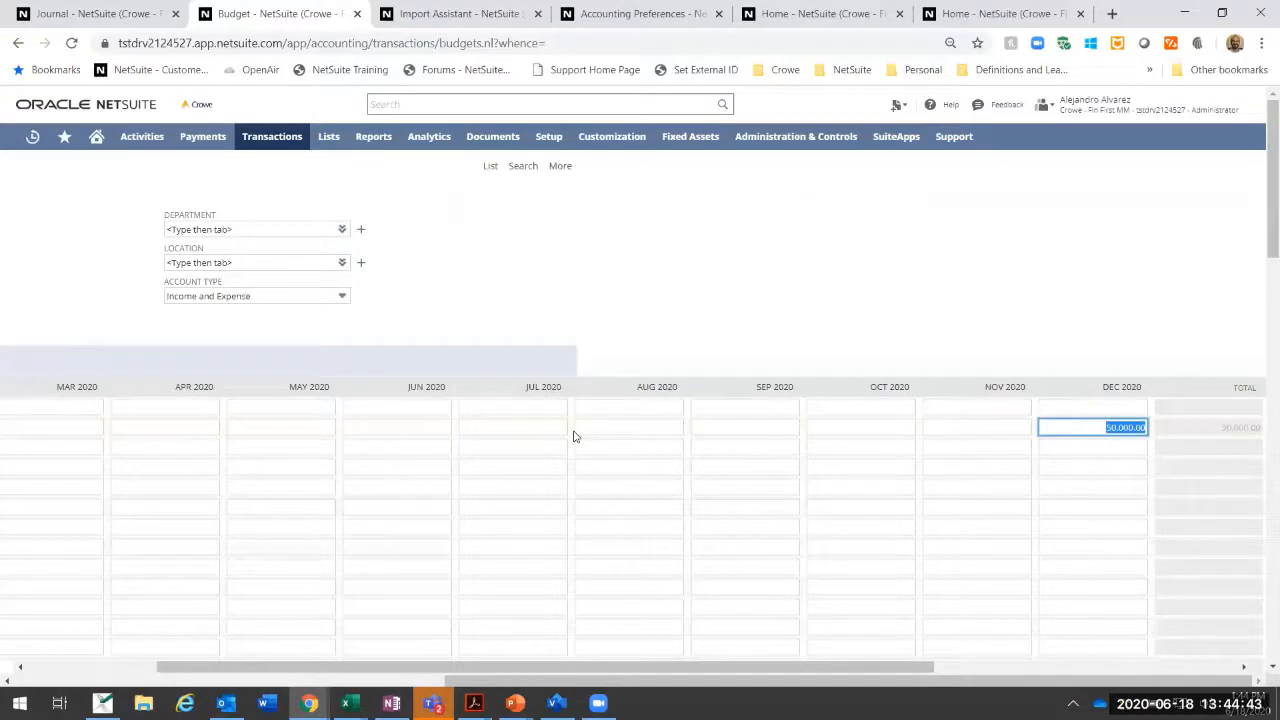
{"action": "key", "text": "Delete"}
{"action": "key", "text": "shift+Tab"}
{"action": "left_click_drag", "start_coordinate": [558, 667], "coordinate": [287, 647]}
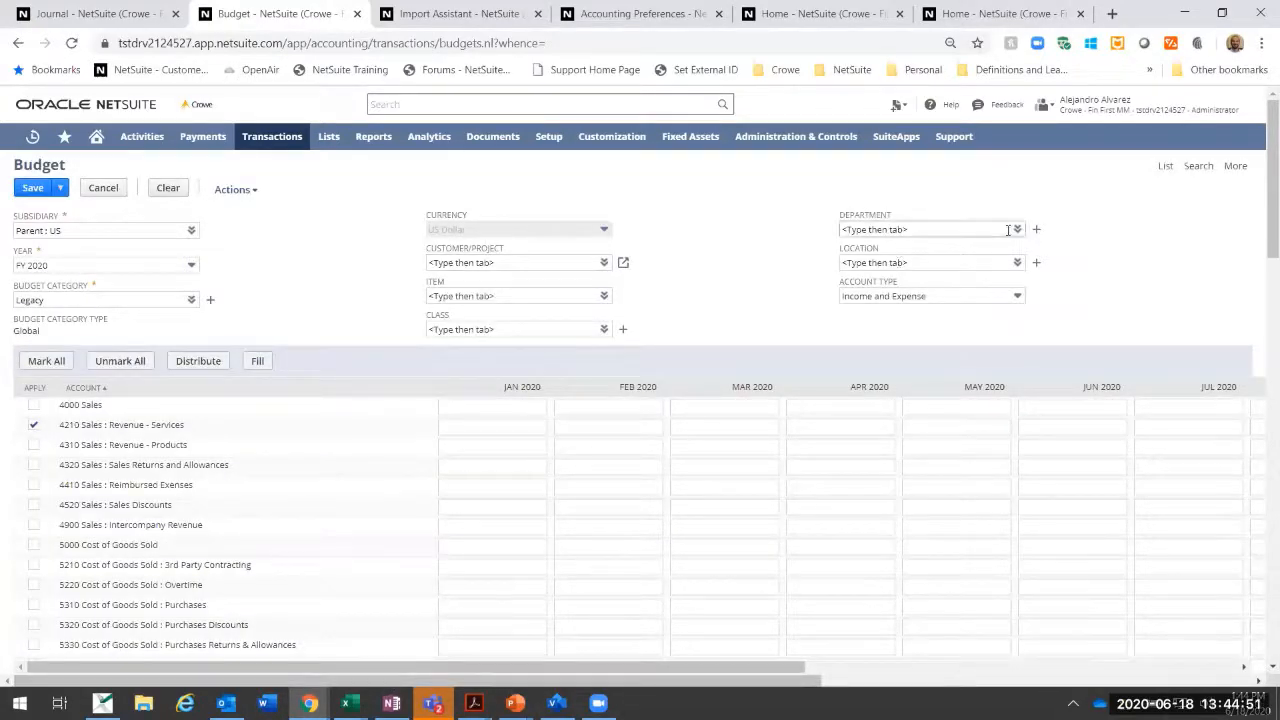
Step: Set the budget's department to Marketing, accepting the loss of unsaved data
{"action": "left_click", "coordinate": [1017, 230]}
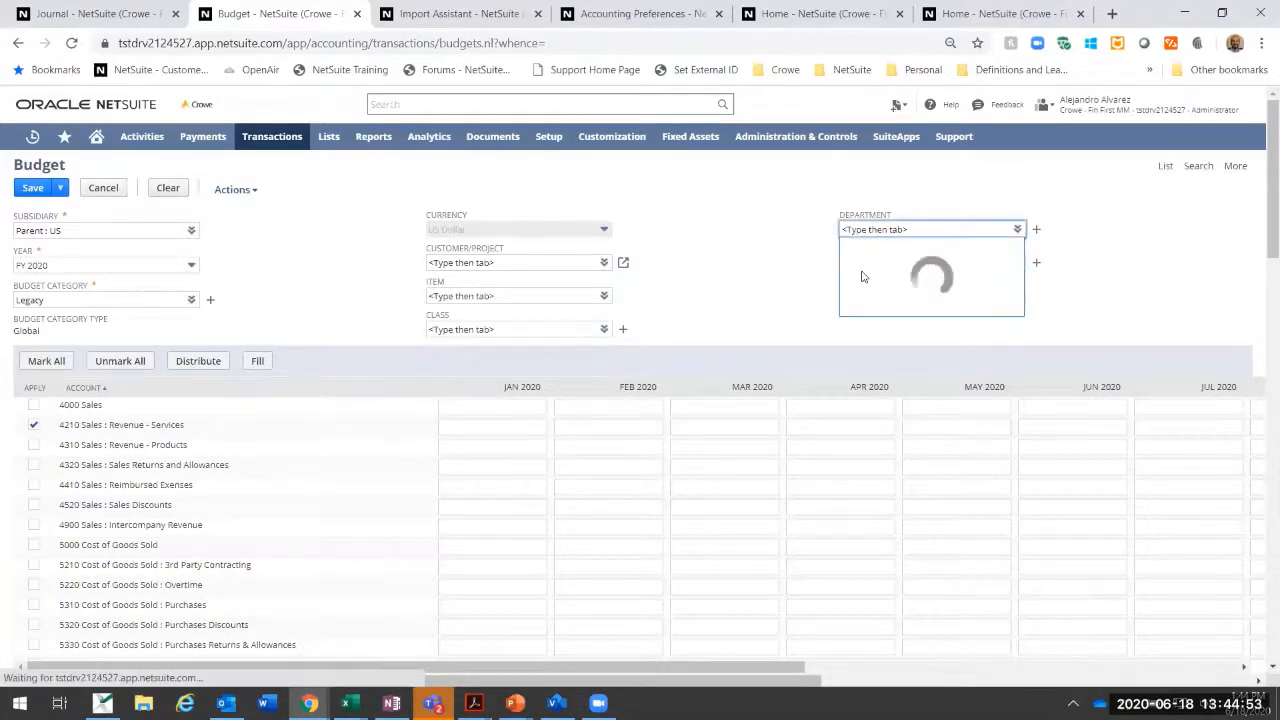
{"action": "left_click", "coordinate": [883, 310]}
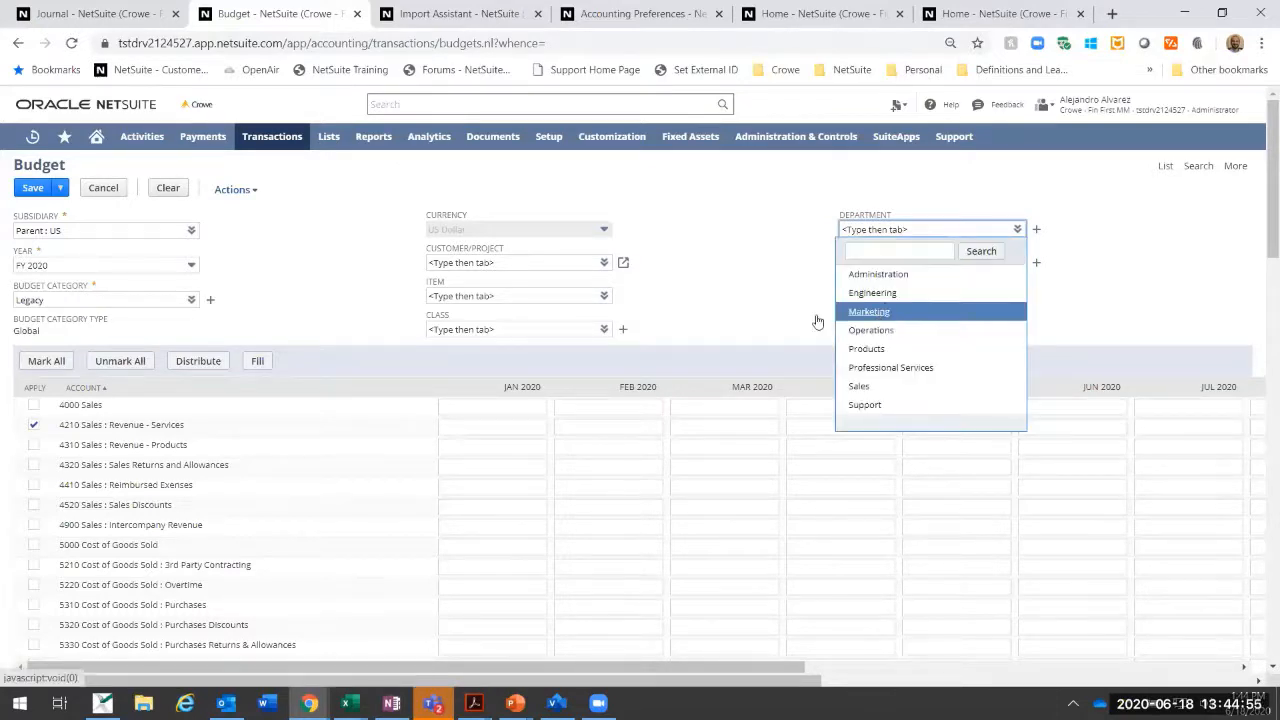
{"action": "left_click", "coordinate": [717, 156]}
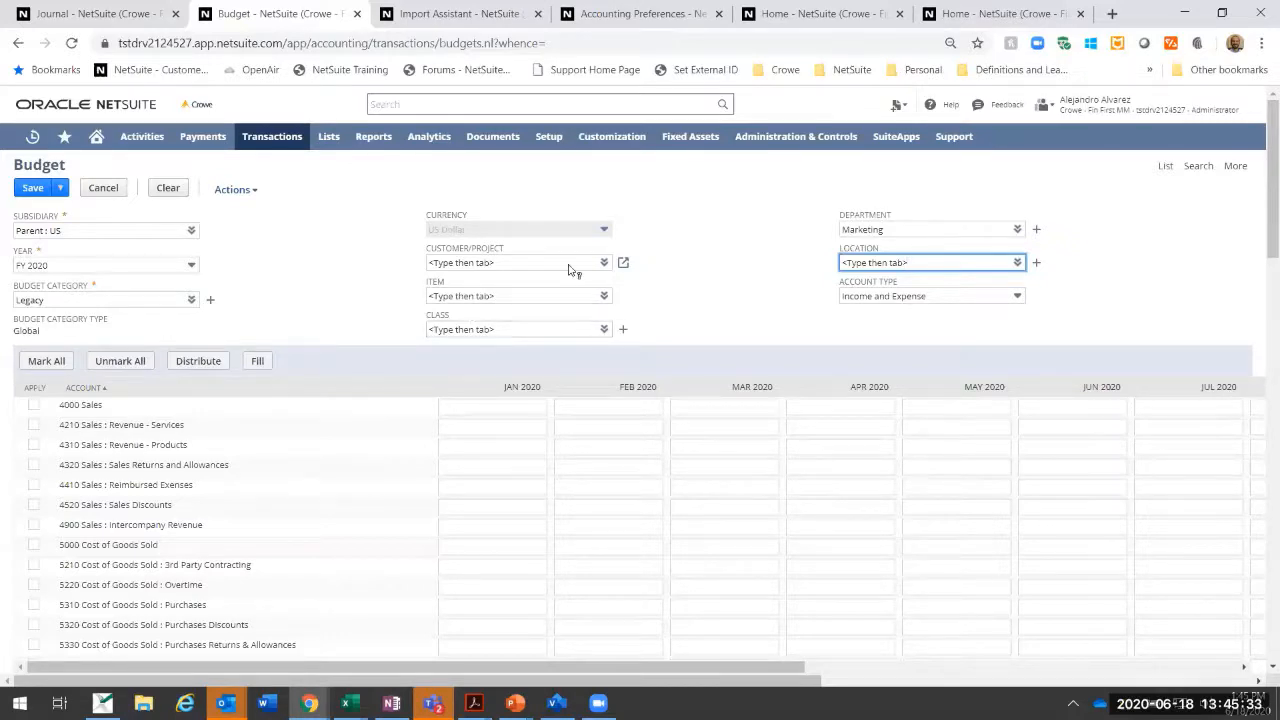
{"action": "left_click", "coordinate": [476, 259]}
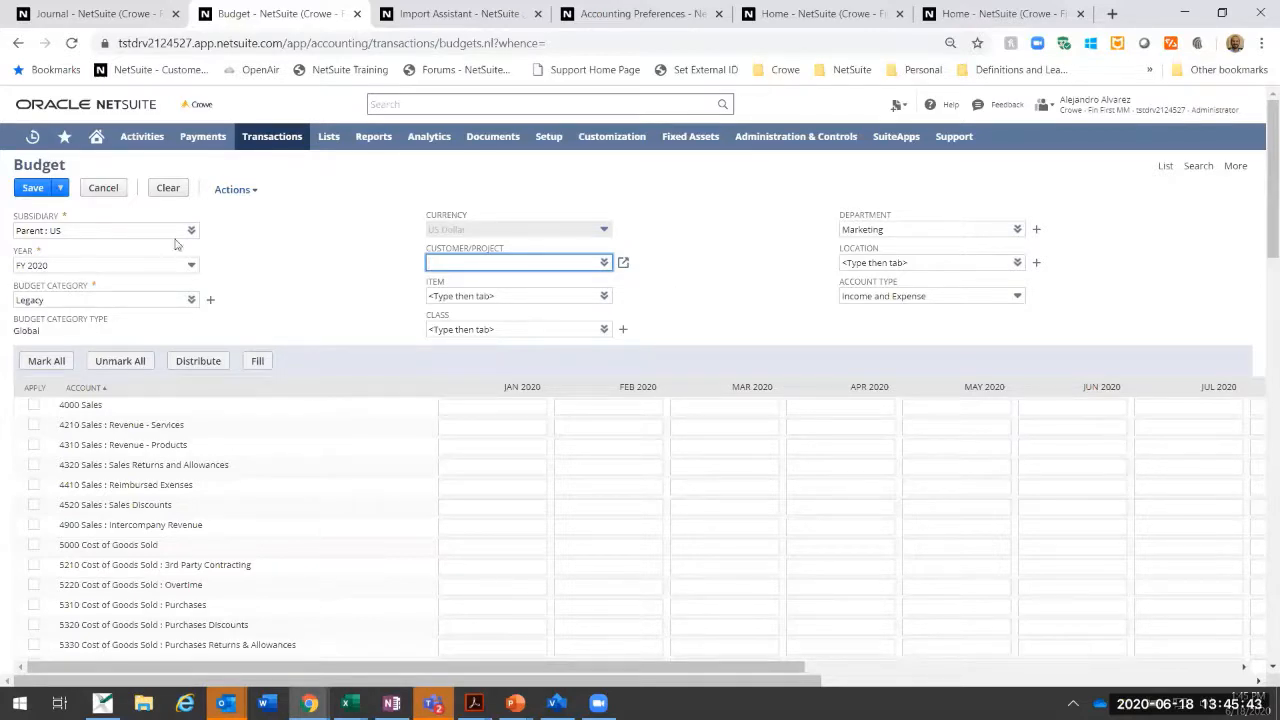
Step: Set the budget year to FY 2019 and clear the department
{"action": "left_click", "coordinate": [190, 265]}
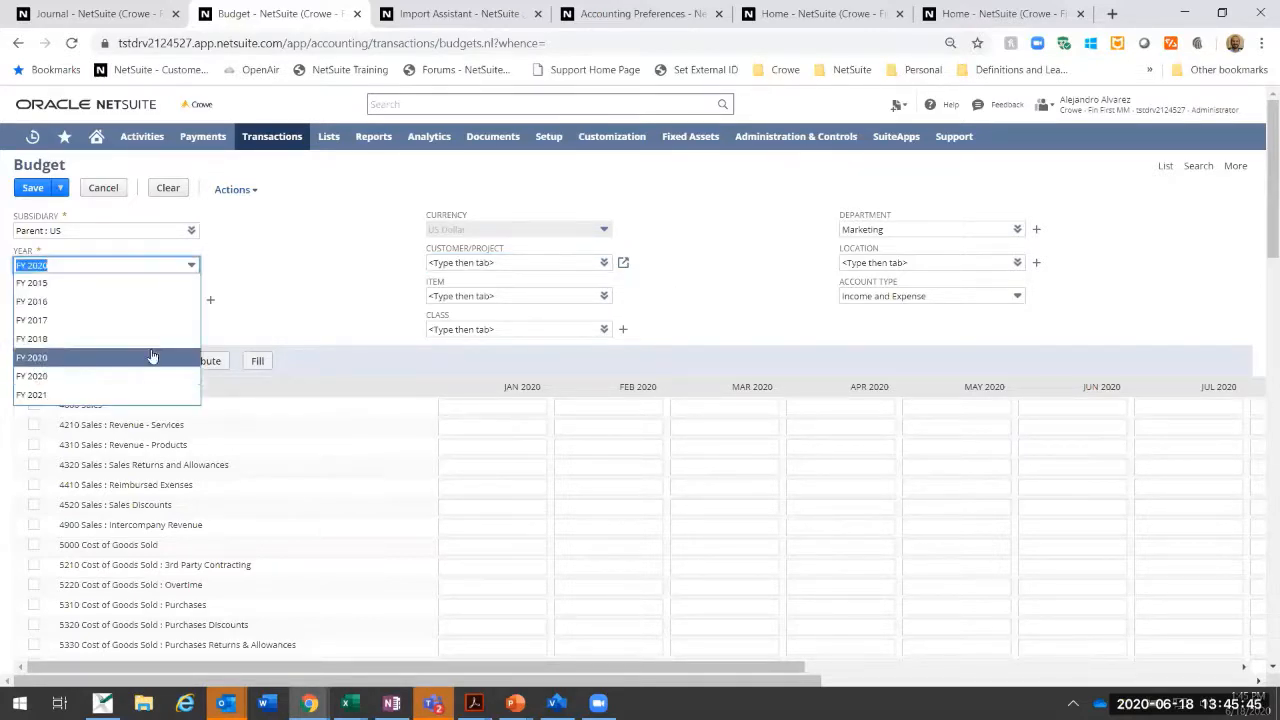
{"action": "left_click", "coordinate": [152, 357]}
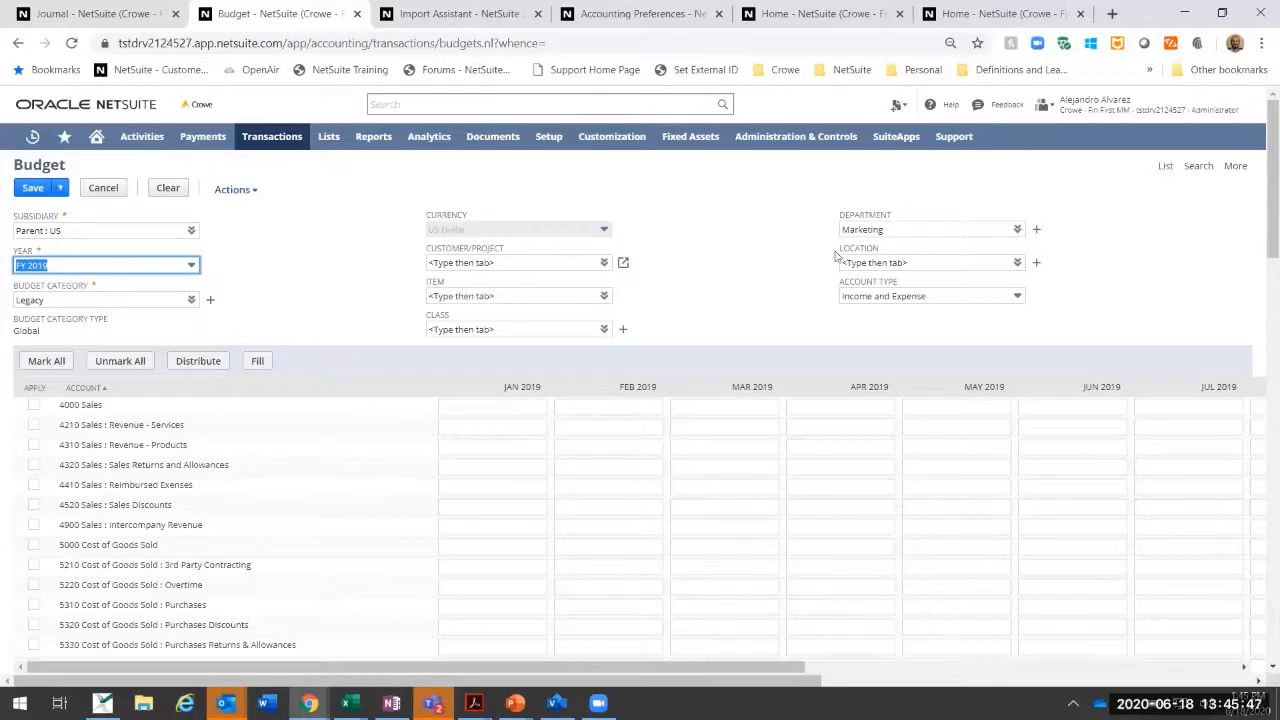
{"action": "left_click", "coordinate": [923, 230]}
{"action": "key", "text": "BackSpace"}
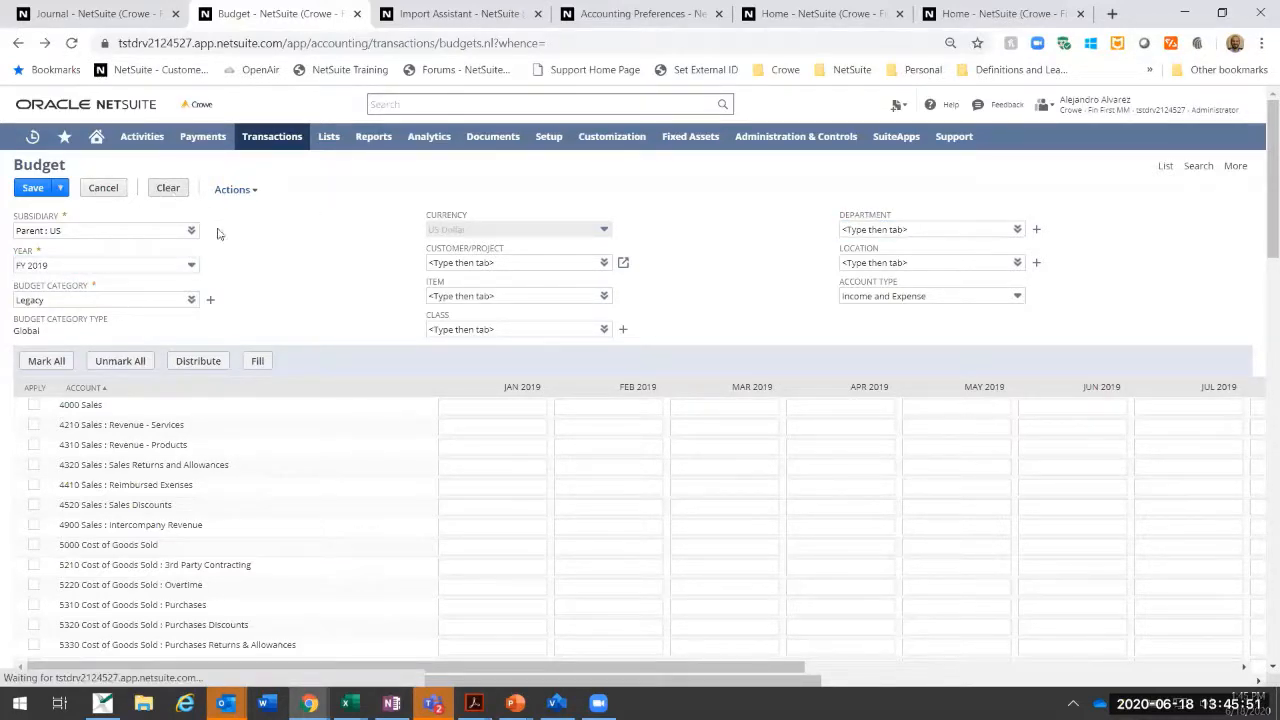
Step: Keep the Legacy budget category and set the year back to FY 2020, discarding the unsaved data
{"action": "left_click", "coordinate": [191, 300]}
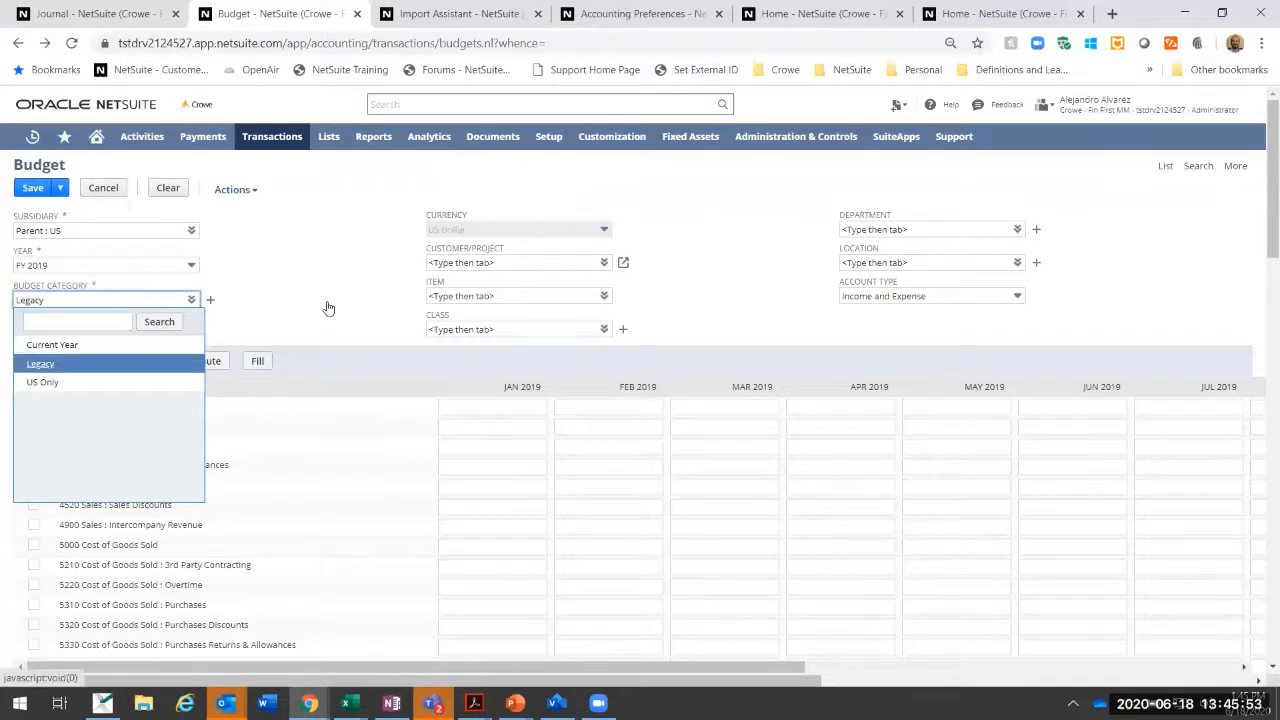
{"action": "key", "text": "Tab"}
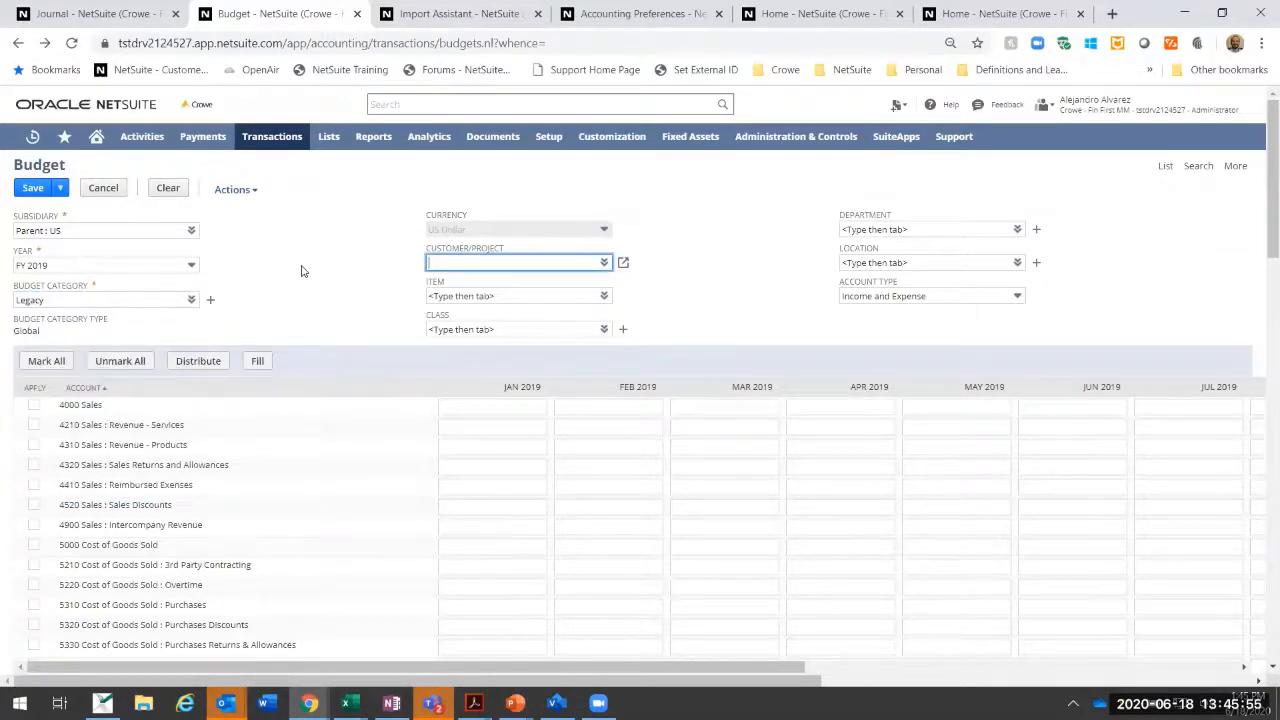
{"action": "left_click", "coordinate": [33, 425]}
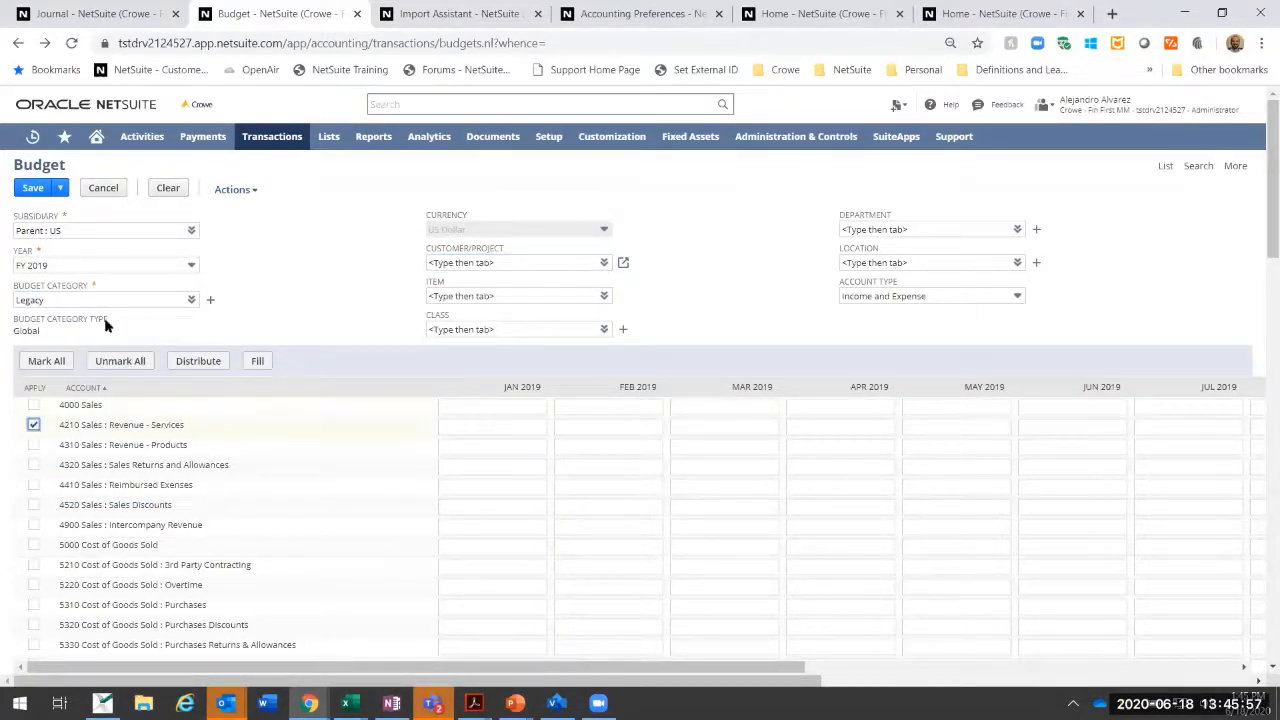
{"action": "left_click", "coordinate": [167, 265]}
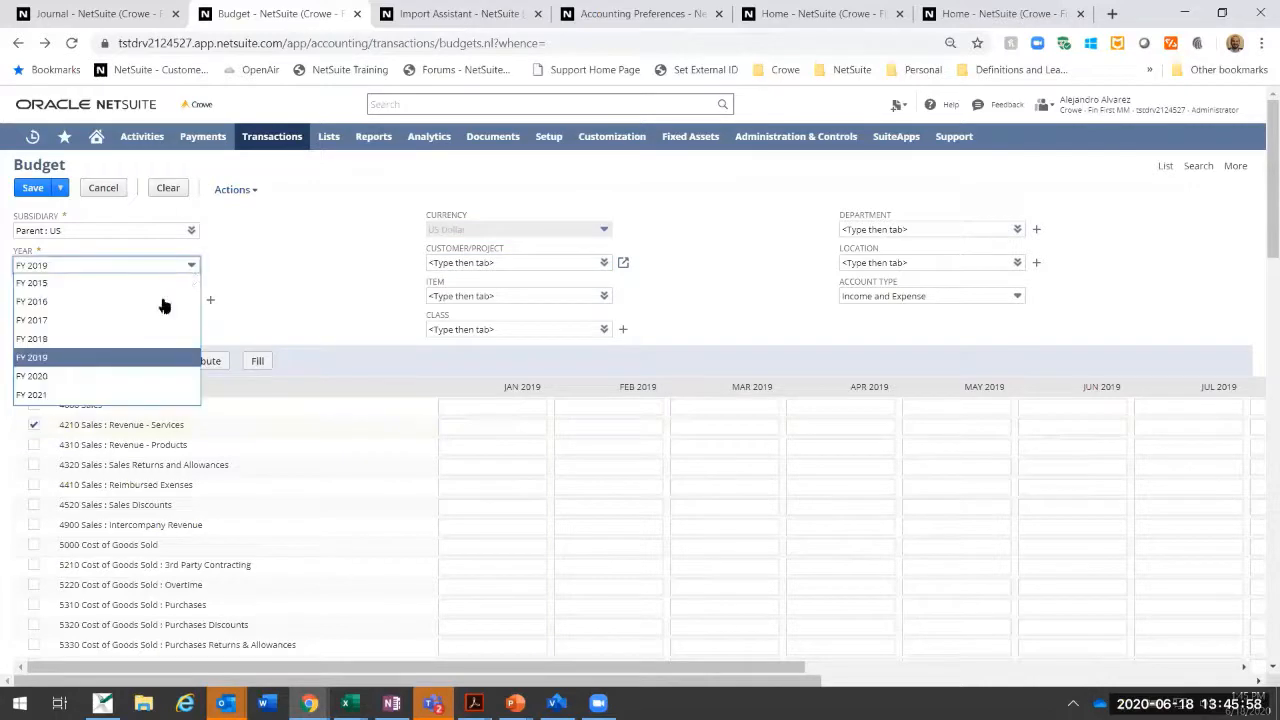
{"action": "left_click", "coordinate": [118, 376]}
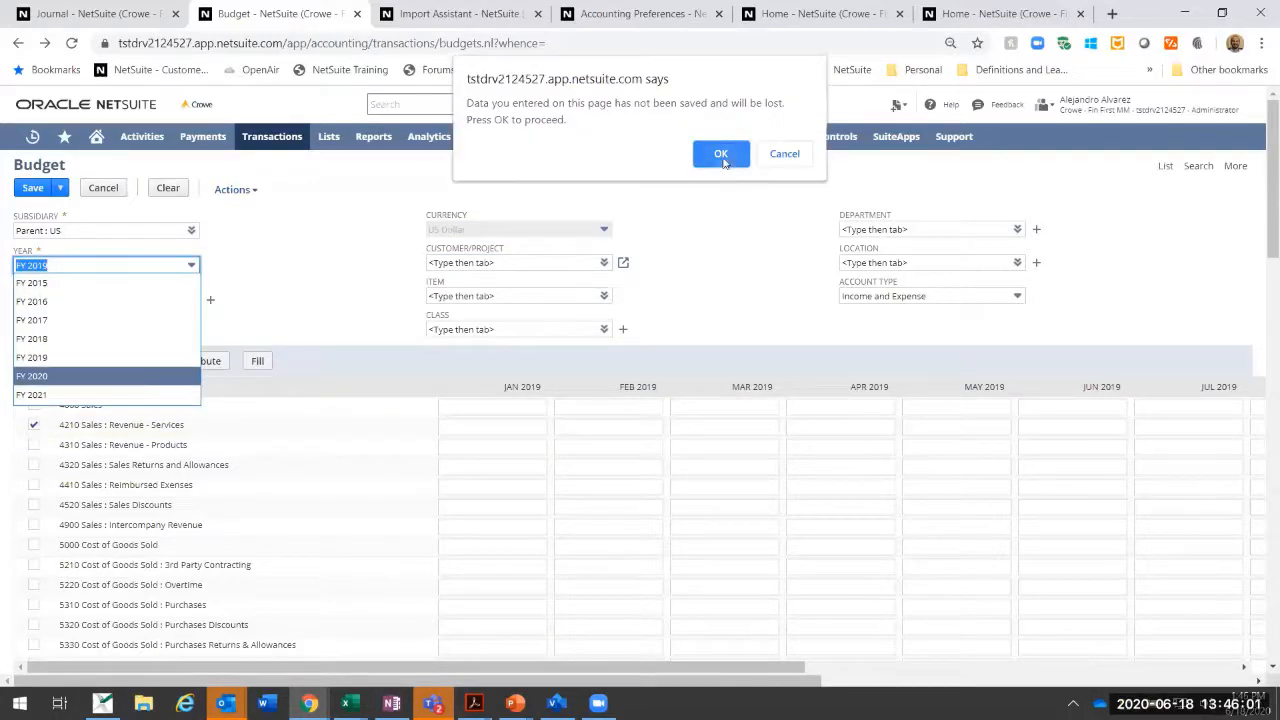
{"action": "left_click", "coordinate": [721, 160]}
Step: Enter 1,200,000 as the January 2020 amount for account 4210 Sales : Revenue - Services
{"action": "left_click", "coordinate": [493, 428]}
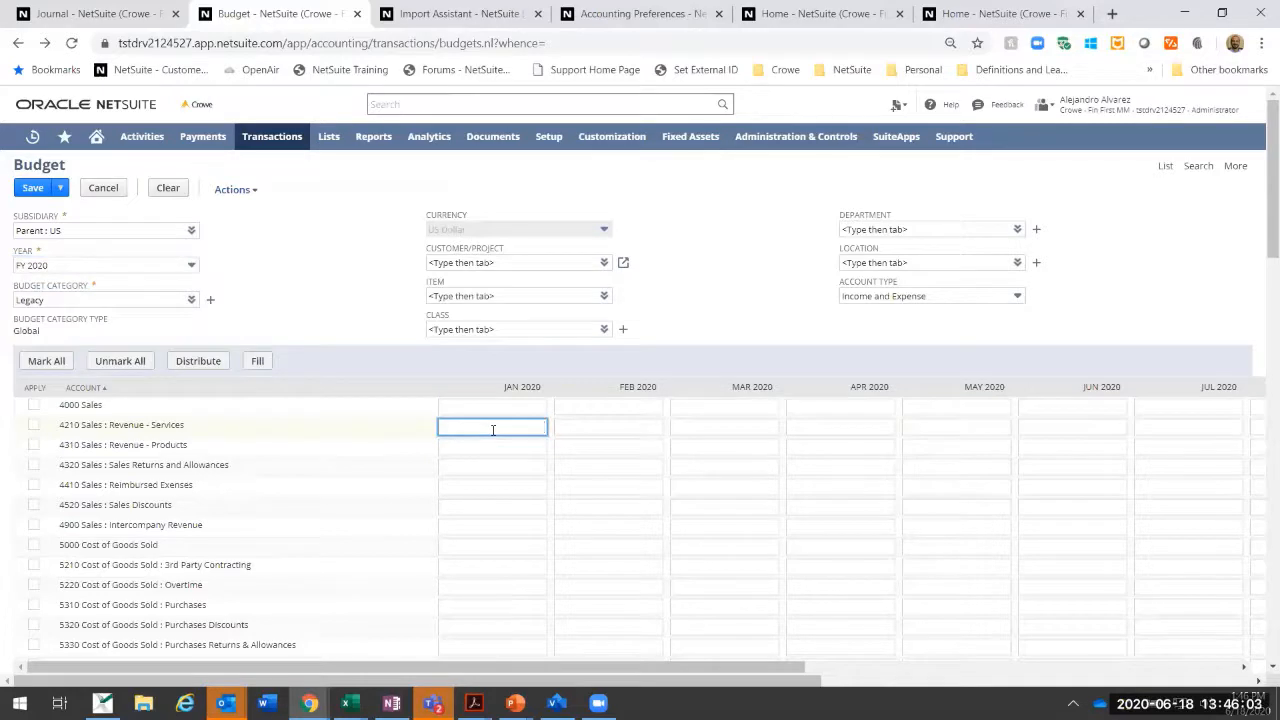
{"action": "type", "text": "1,200,000"}
{"action": "key", "text": "Tab"}
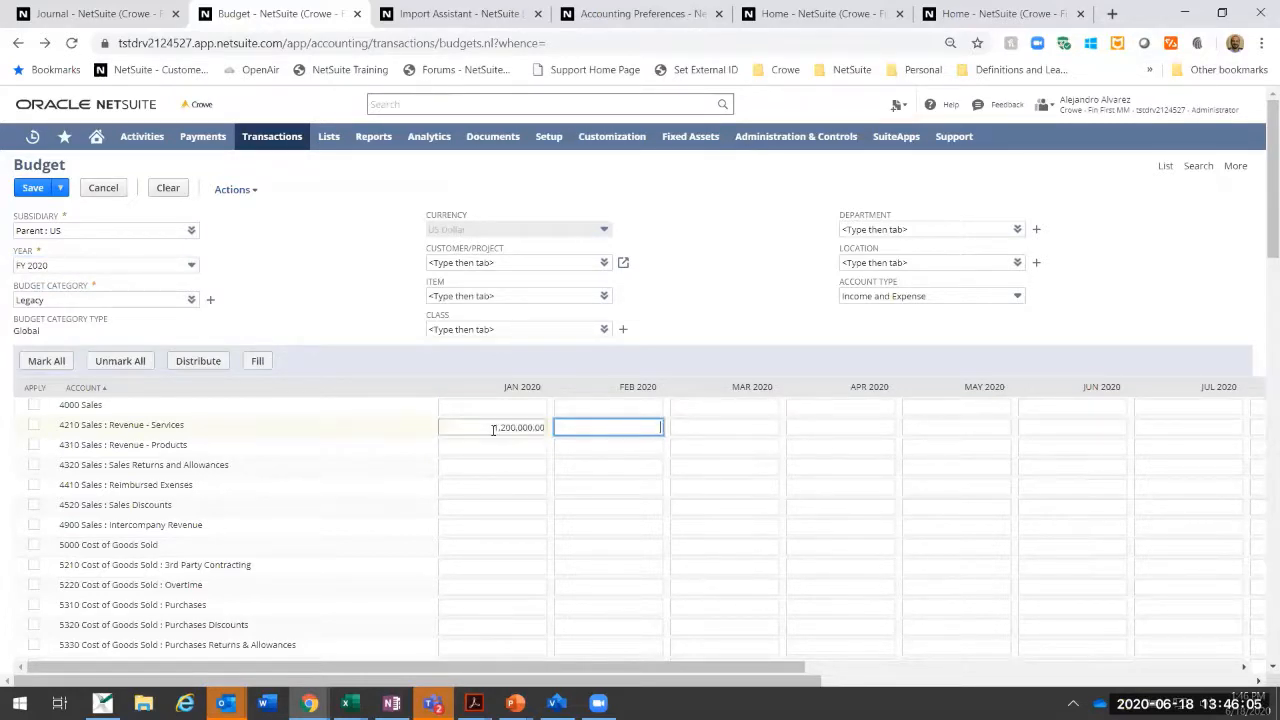
Step: Mark the Revenue - Services row, distribute its amount evenly across the year, and save the budget
{"action": "left_click", "coordinate": [37, 426]}
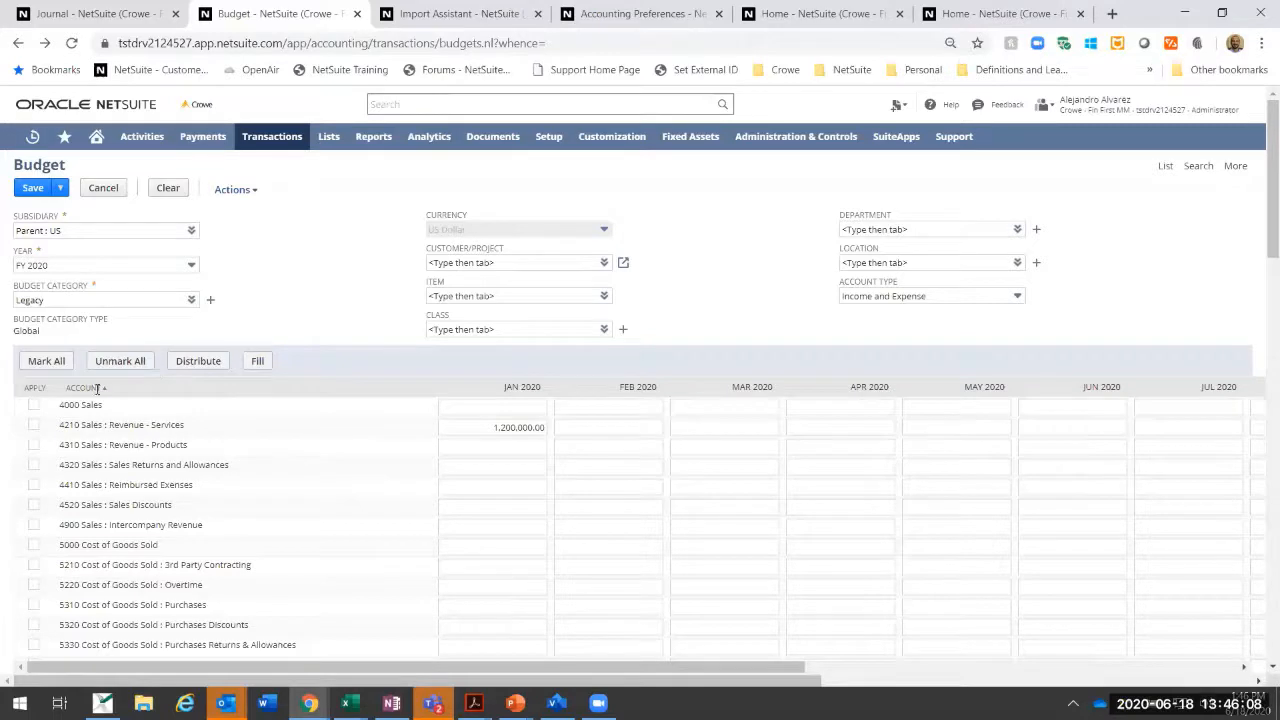
{"action": "left_click", "coordinate": [34, 425]}
{"action": "left_click", "coordinate": [209, 366]}
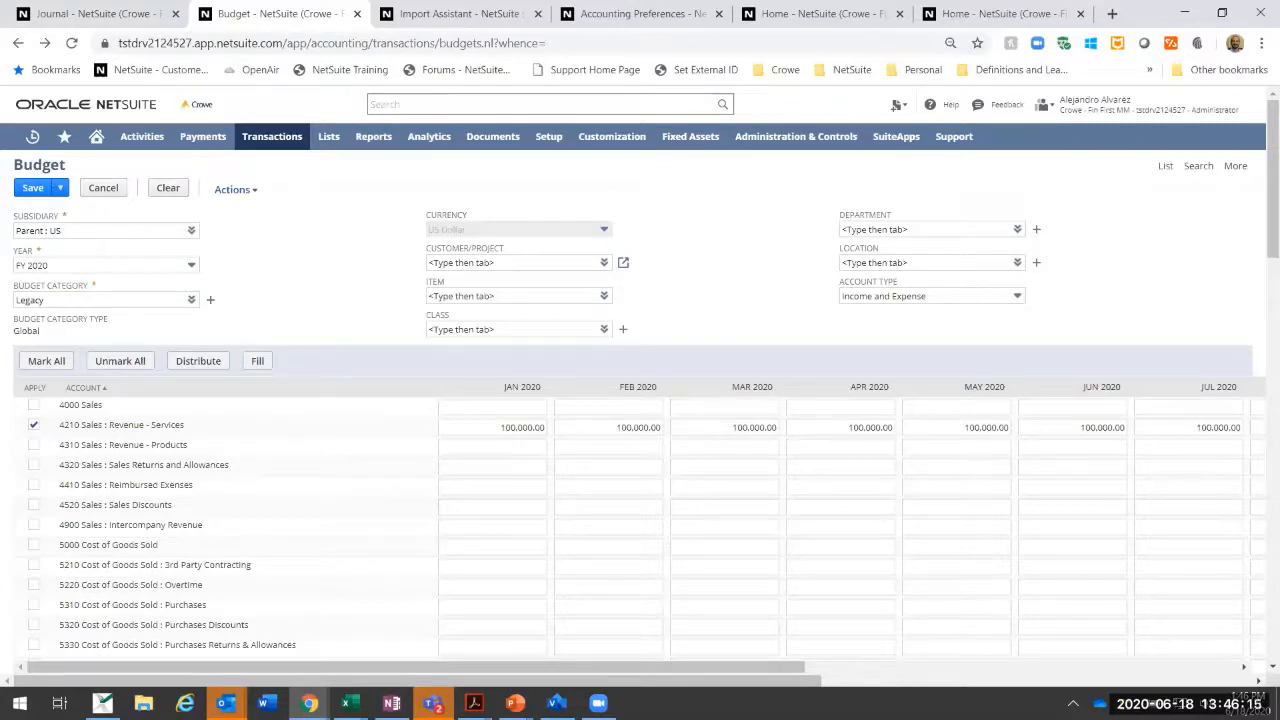
{"action": "left_click", "coordinate": [40, 188]}
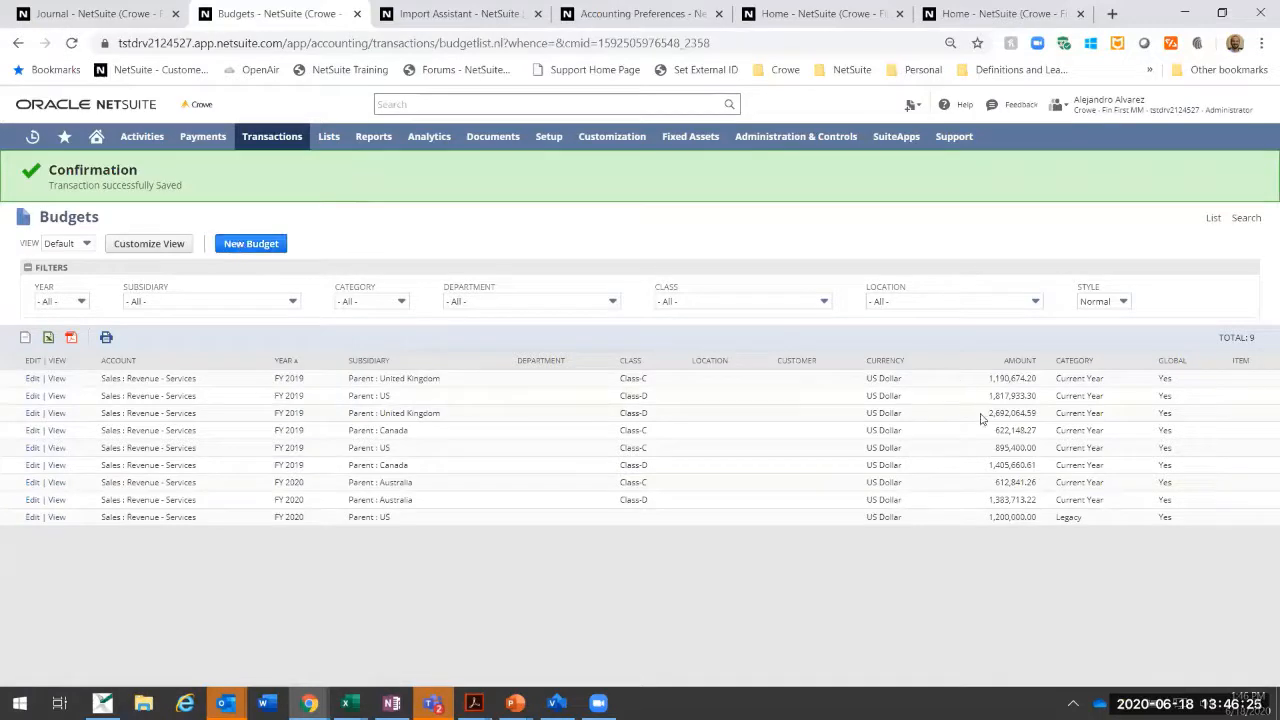
Step: Open the US FY 2020 Legacy budget for editing and show its Income and Expense accounts
{"action": "left_click", "coordinate": [56, 517]}
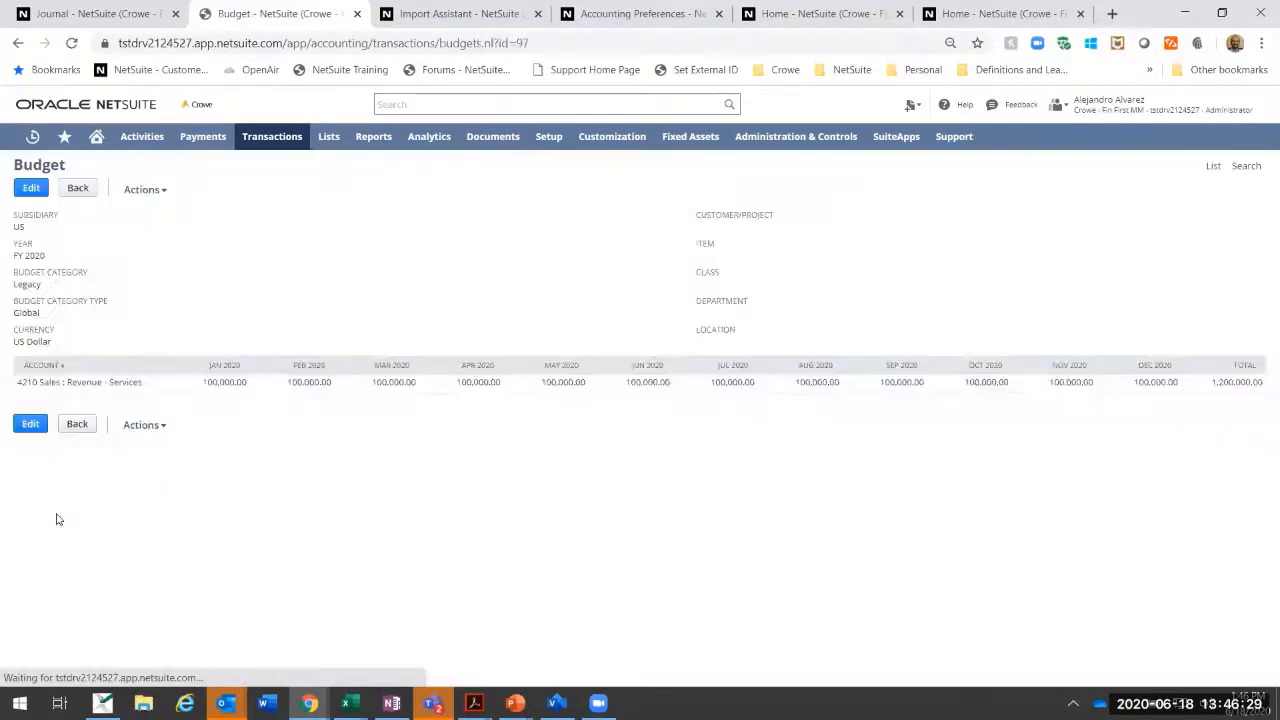
{"action": "left_click", "coordinate": [80, 189]}
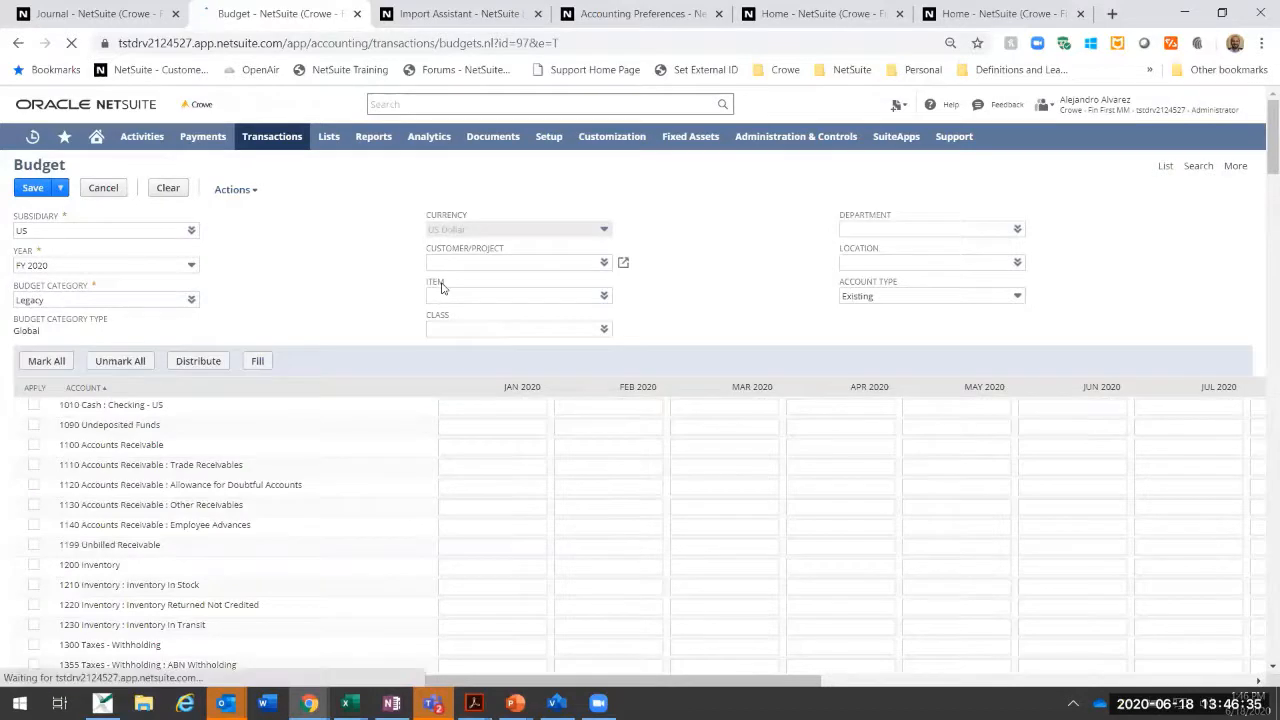
{"action": "left_click", "coordinate": [862, 303]}
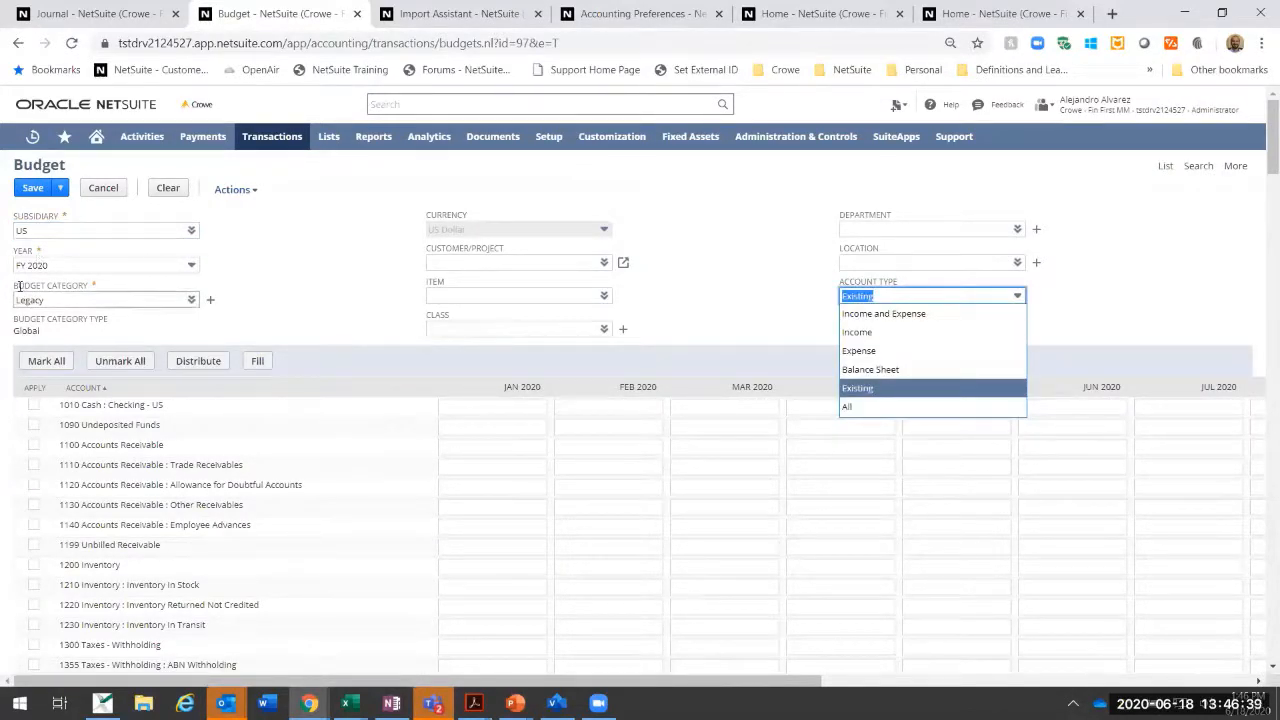
{"action": "left_click", "coordinate": [866, 314]}
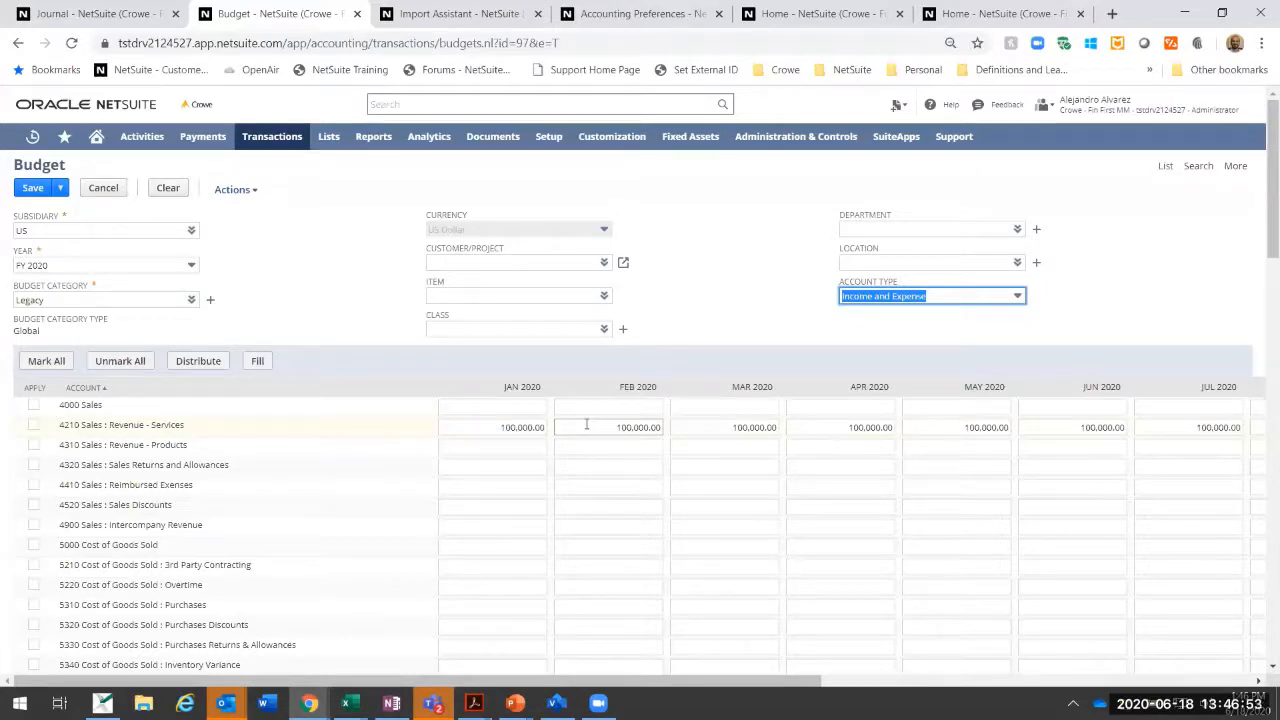
Step: Set the January 2020 amount for account 4210 Sales : Revenue - Services to 120,000
{"action": "left_click", "coordinate": [494, 427]}
{"action": "type", "text": "12"}
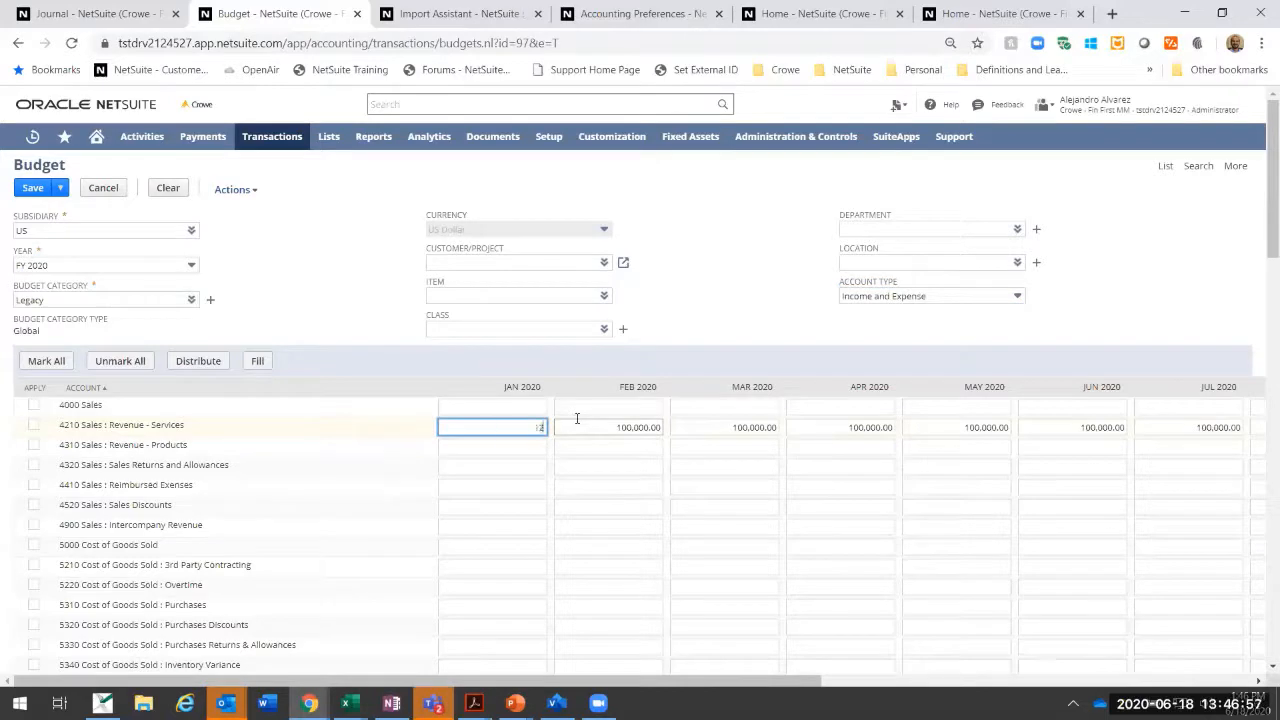
{"action": "type", "text": "0,000"}
{"action": "key", "text": "Tab"}
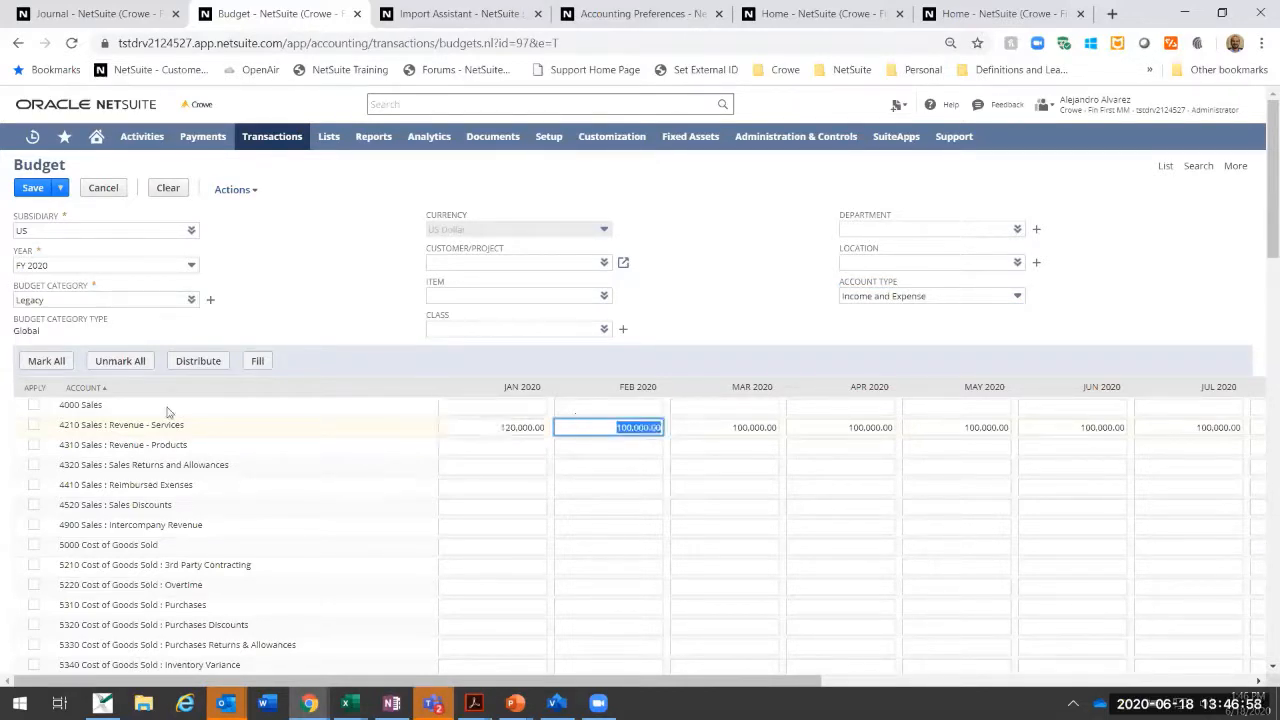
Step: Mark the Revenue - Services row, fill its January amount across the remaining months, and save the budget
{"action": "left_click", "coordinate": [33, 425]}
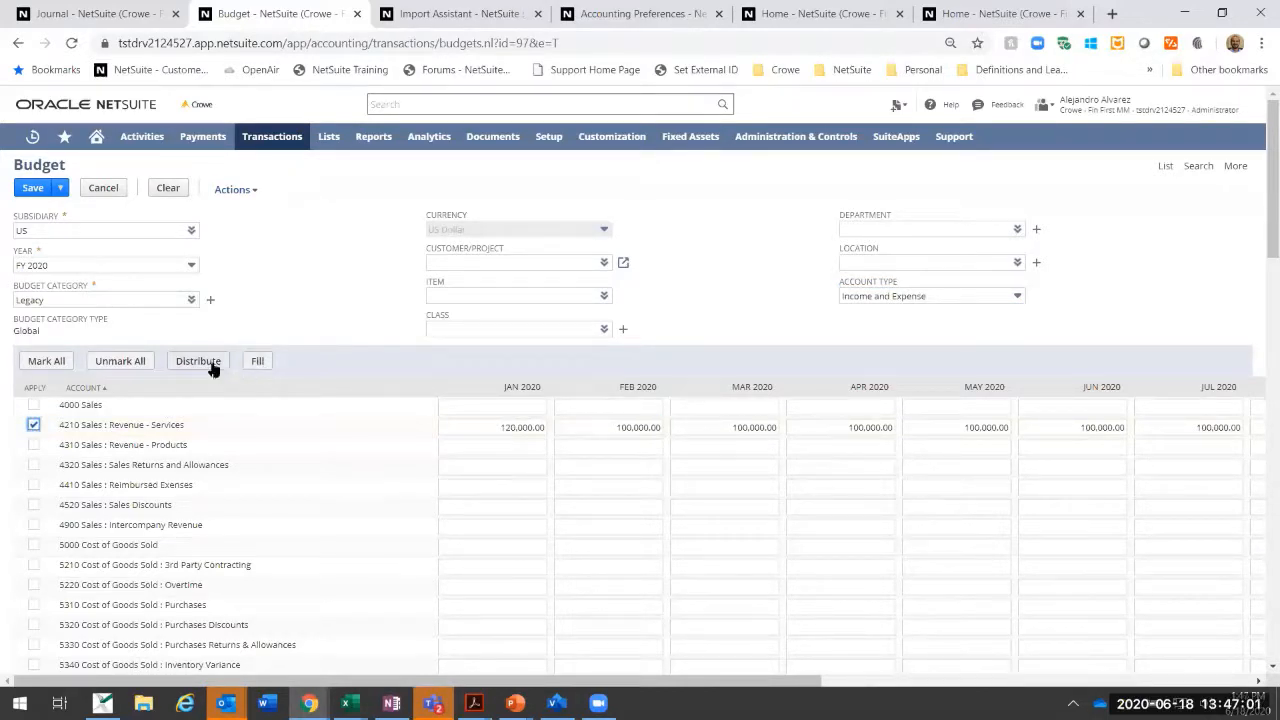
{"action": "left_click", "coordinate": [257, 362]}
{"action": "mouse_move", "coordinate": [286, 140]}
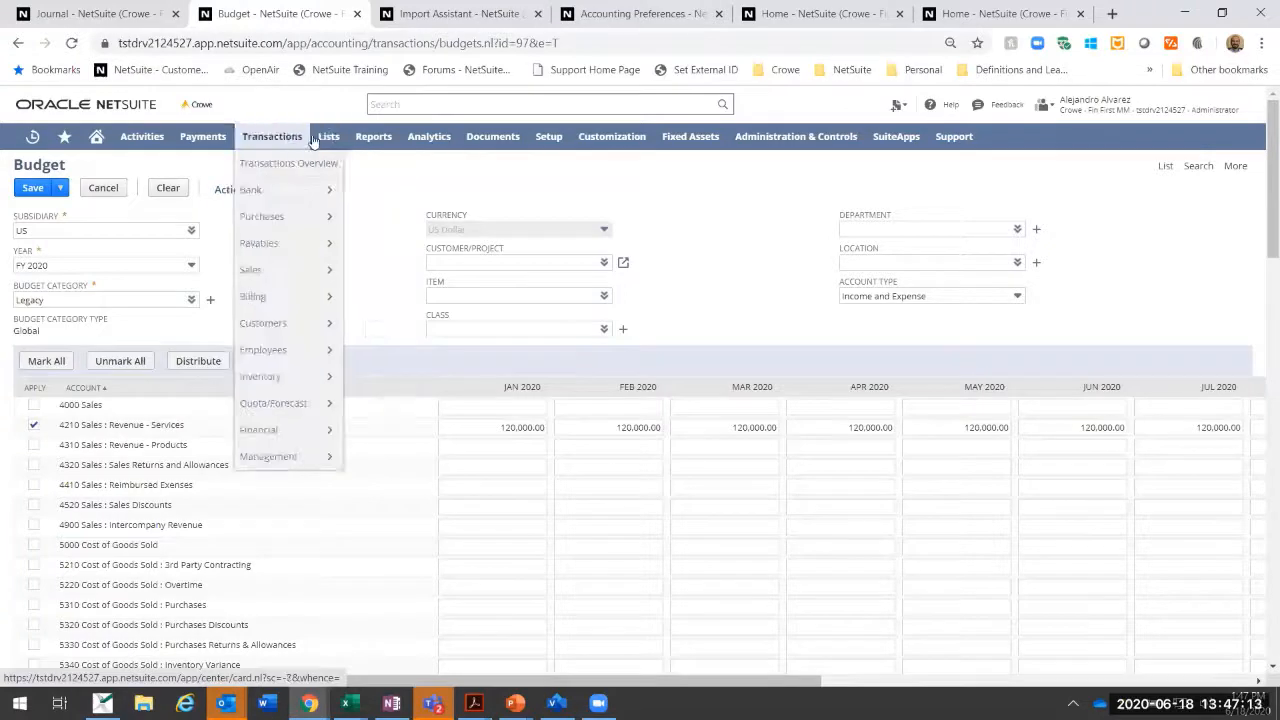
{"action": "mouse_move", "coordinate": [373, 137]}
{"action": "mouse_move", "coordinate": [395, 428]}
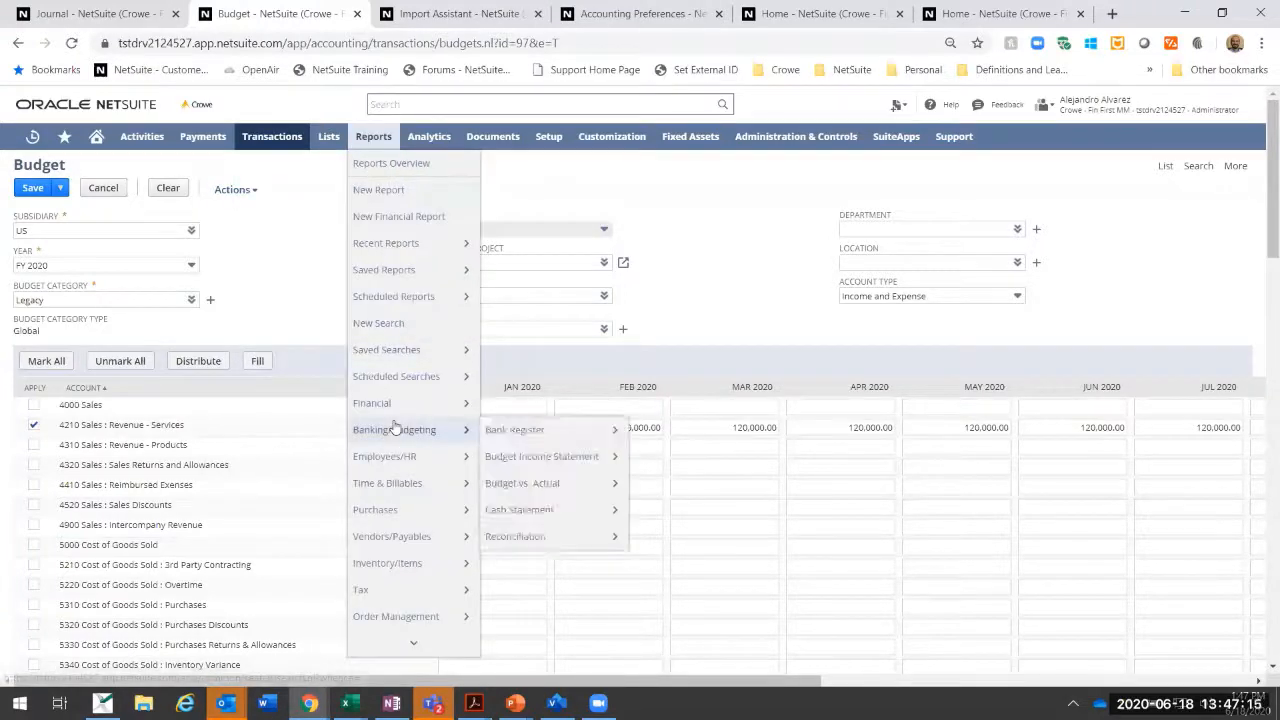
{"action": "mouse_move", "coordinate": [515, 487]}
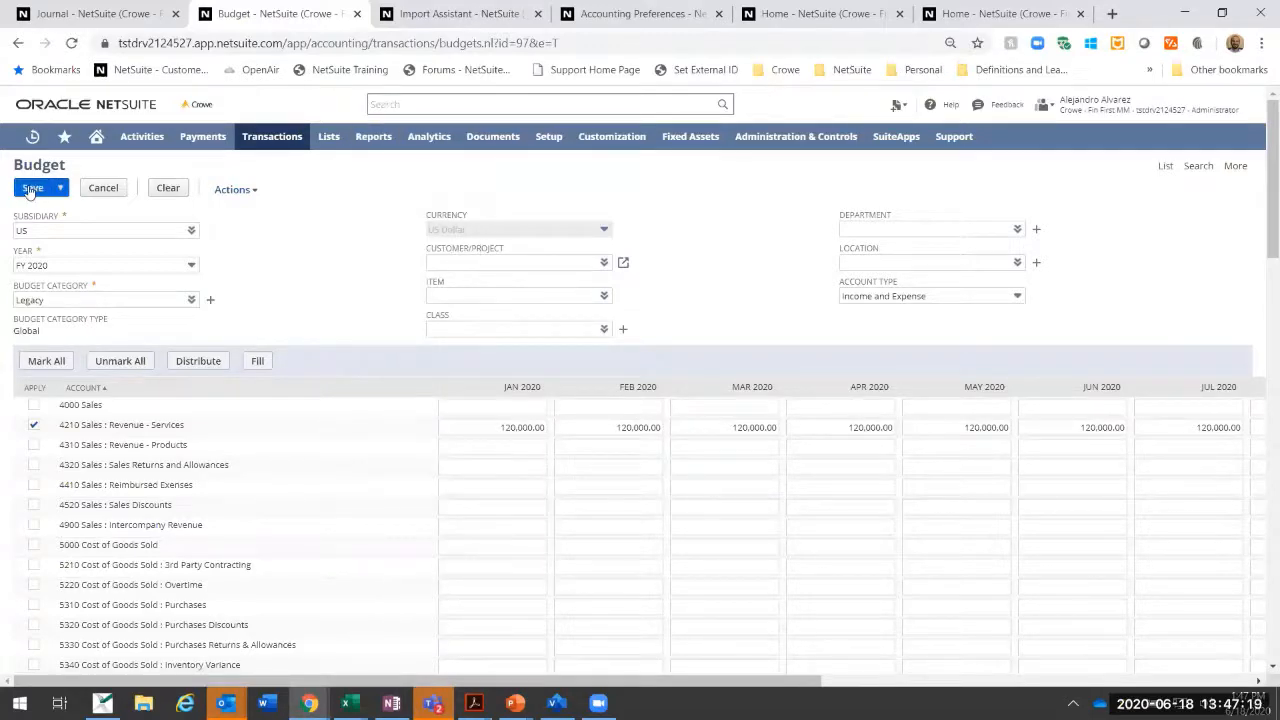
{"action": "left_click", "coordinate": [31, 191]}
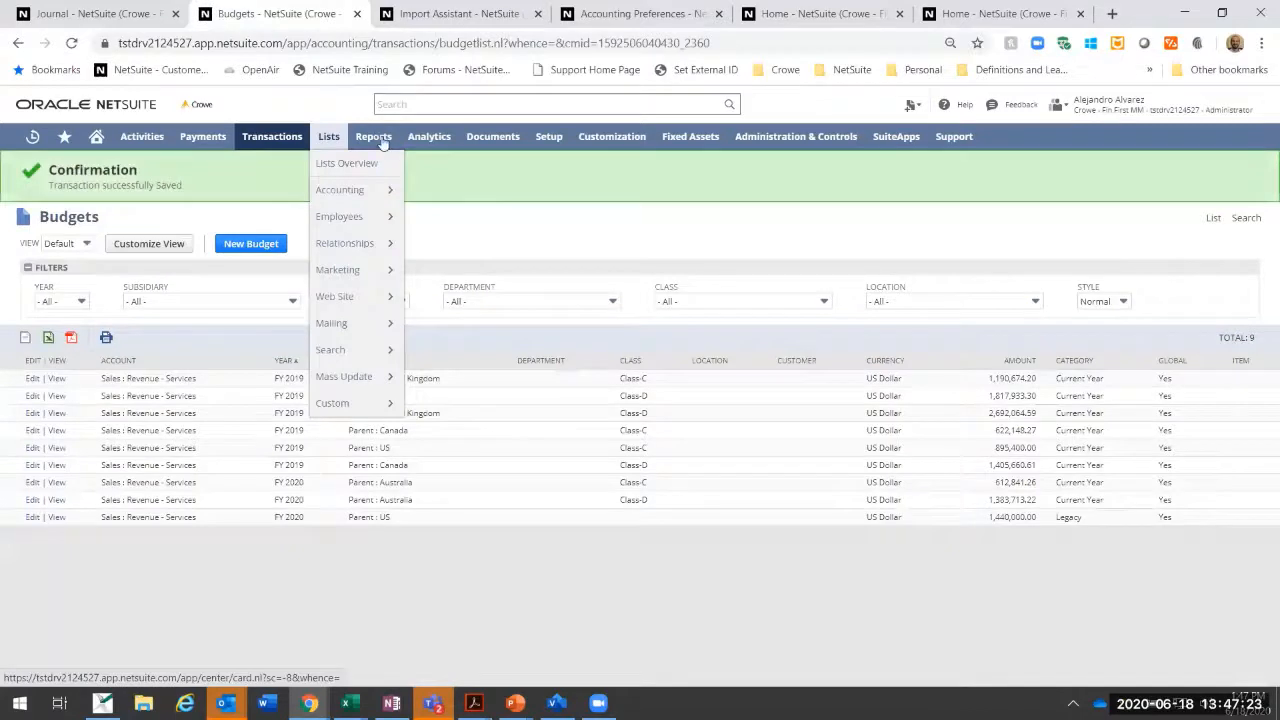
Step: Run the Budget vs. Actual report with the Legacy budget category, keeping the US subsidiary context and Total column
{"action": "mouse_move", "coordinate": [404, 389]}
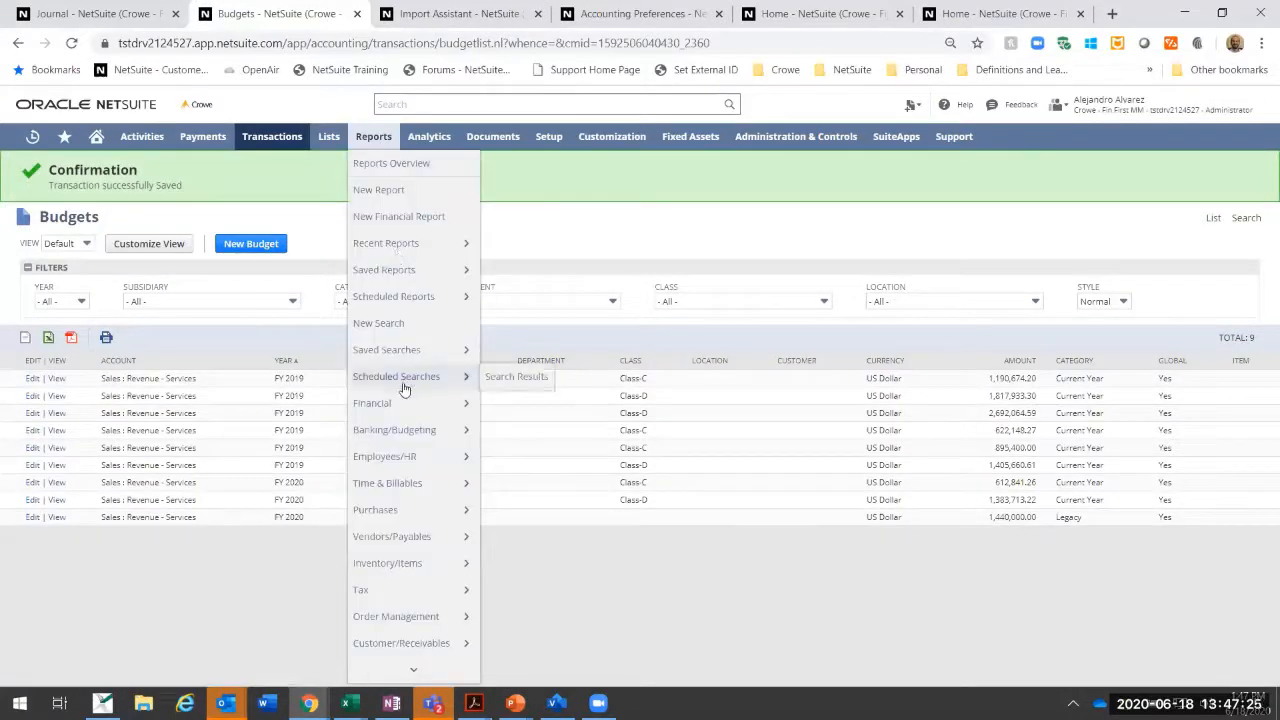
{"action": "mouse_move", "coordinate": [410, 430]}
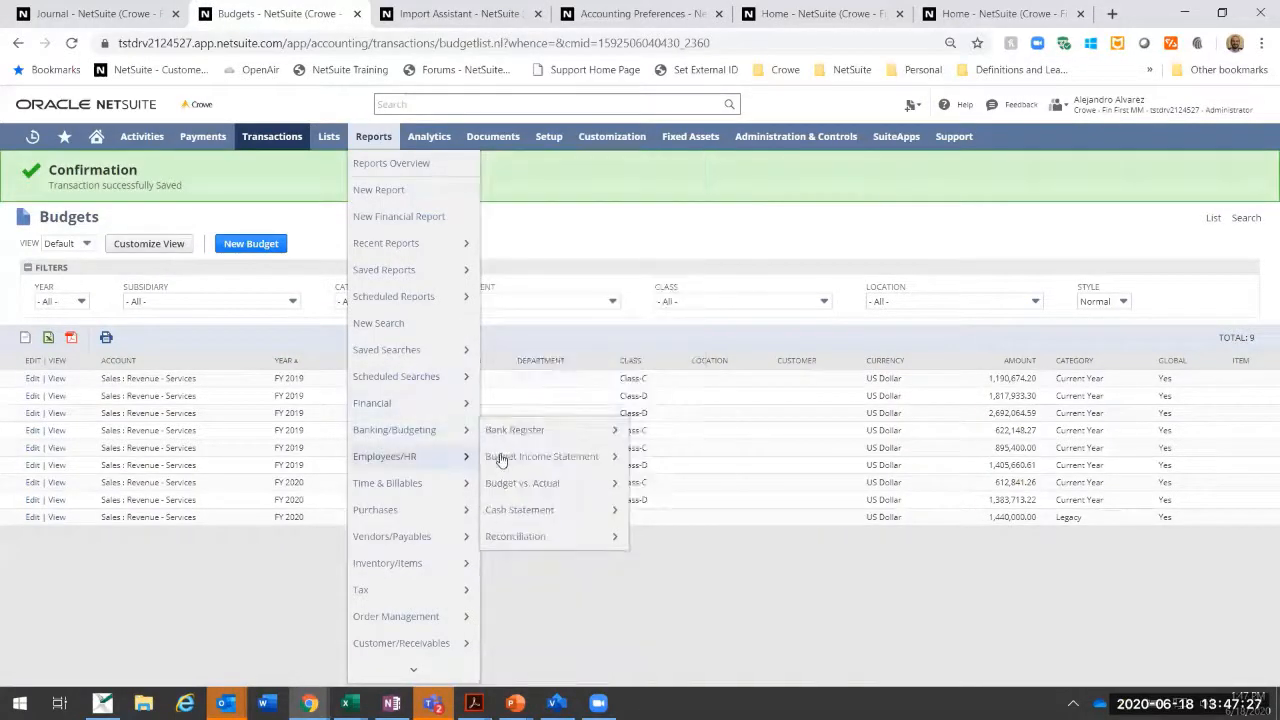
{"action": "left_click", "coordinate": [510, 484]}
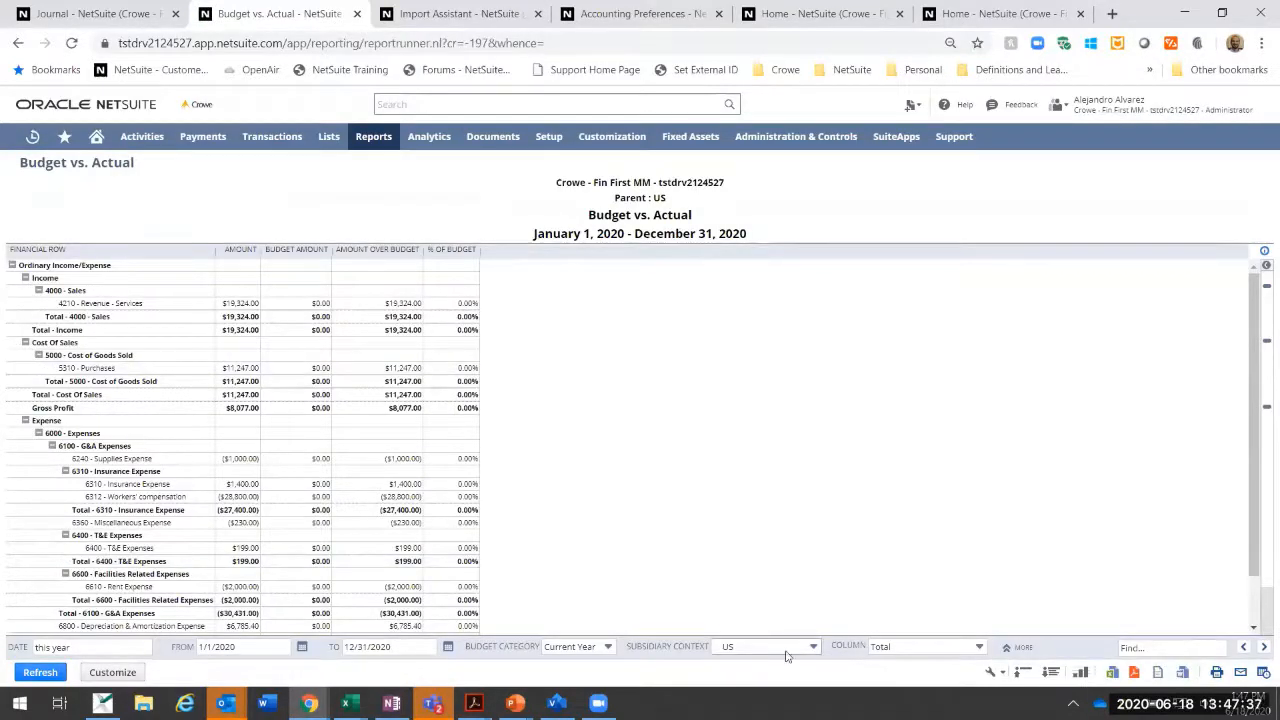
{"action": "left_click", "coordinate": [589, 648]}
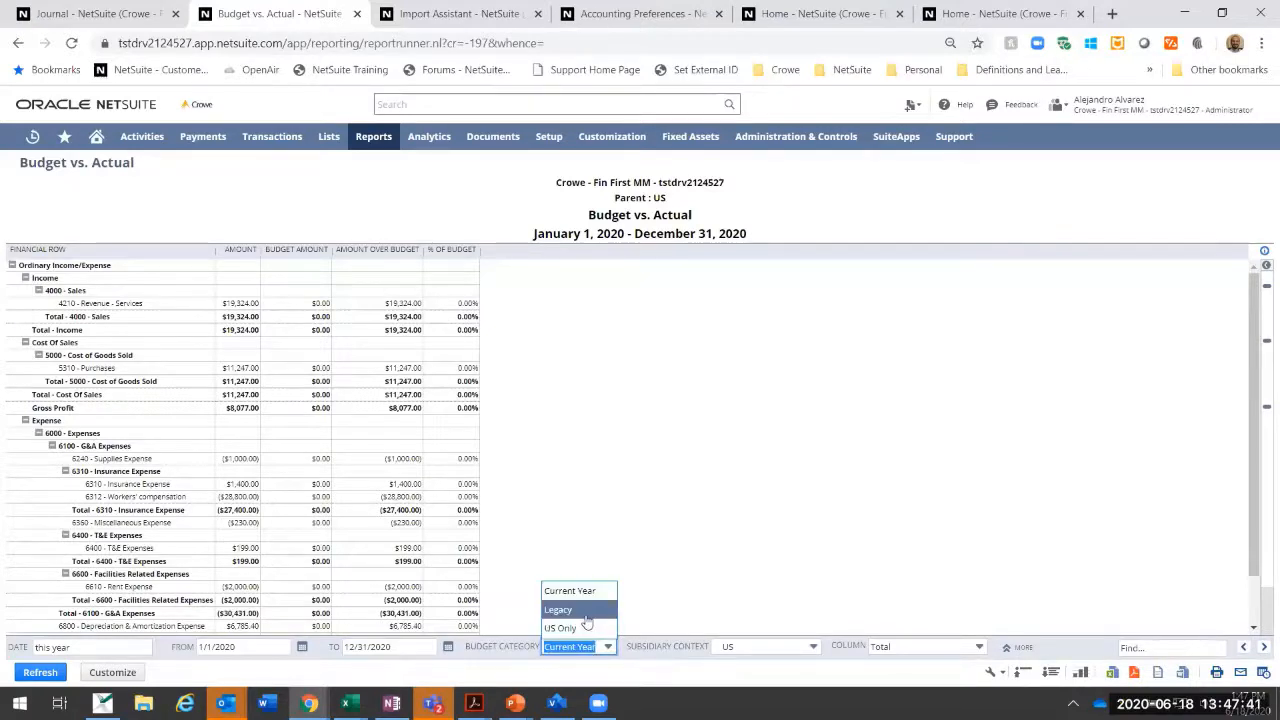
{"action": "left_click", "coordinate": [587, 613]}
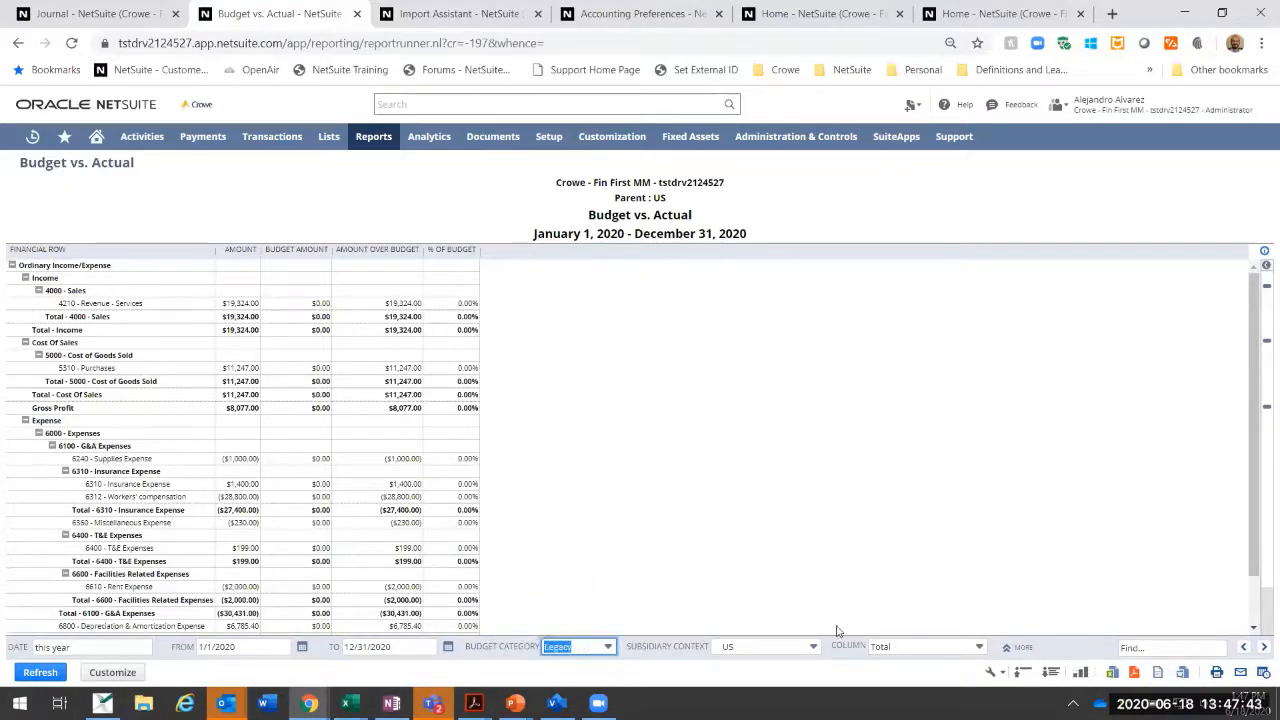
{"action": "left_click", "coordinate": [918, 652]}
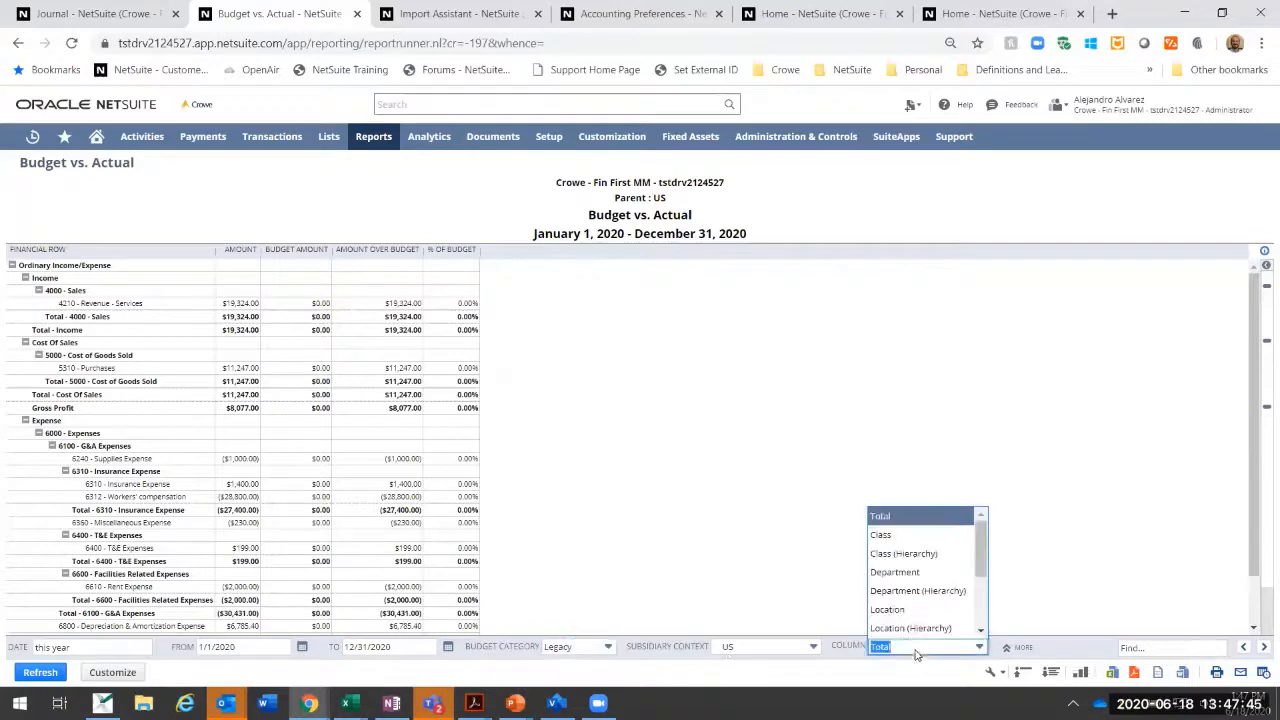
{"action": "left_click", "coordinate": [727, 648]}
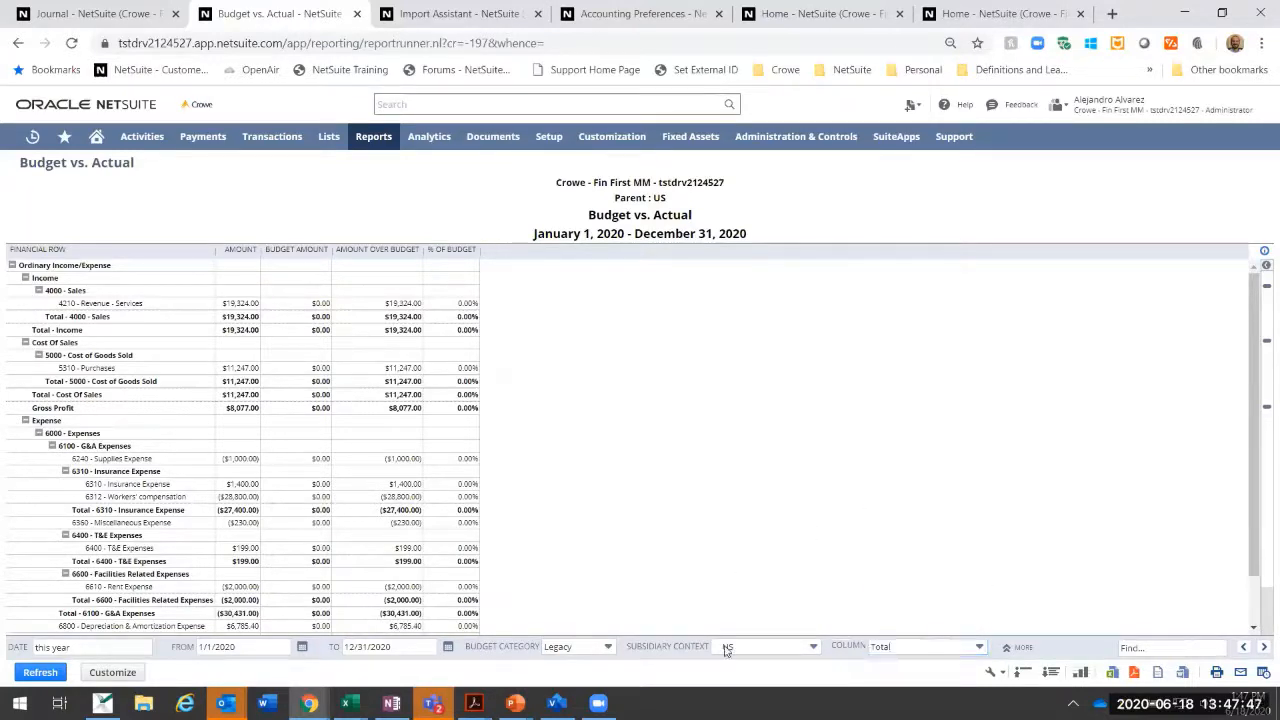
{"action": "left_click", "coordinate": [38, 673]}
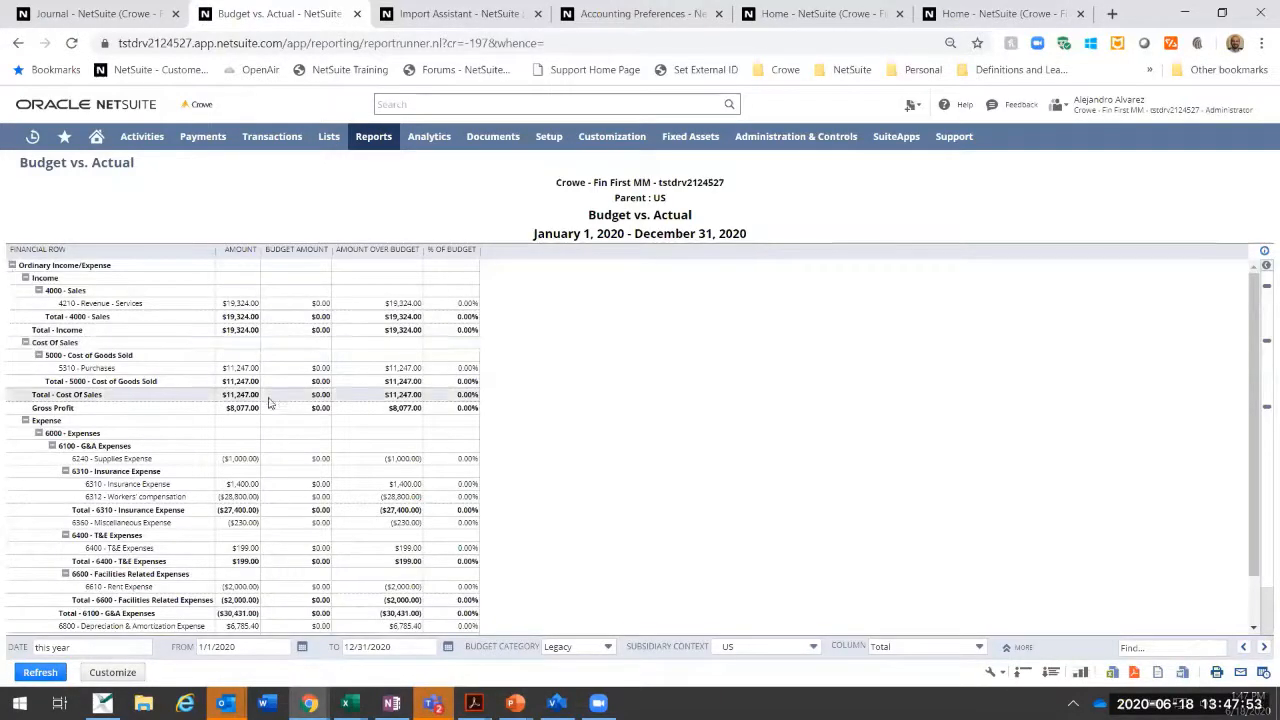
Step: Review the Budget vs. Actual rows, reselect US as the subsidiary context, and refresh the report
{"action": "scroll", "coordinate": [358, 455], "scroll_direction": "down", "scroll_amount": 1}
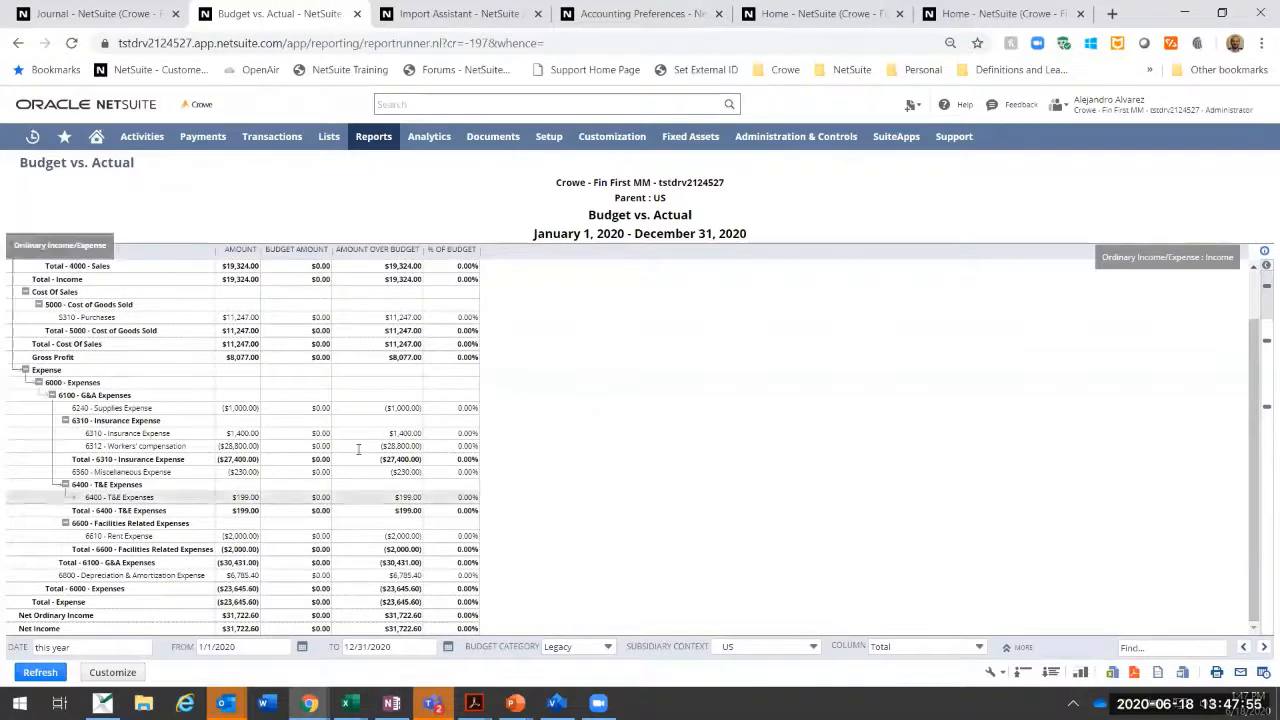
{"action": "scroll", "coordinate": [358, 452], "scroll_direction": "up", "scroll_amount": 1}
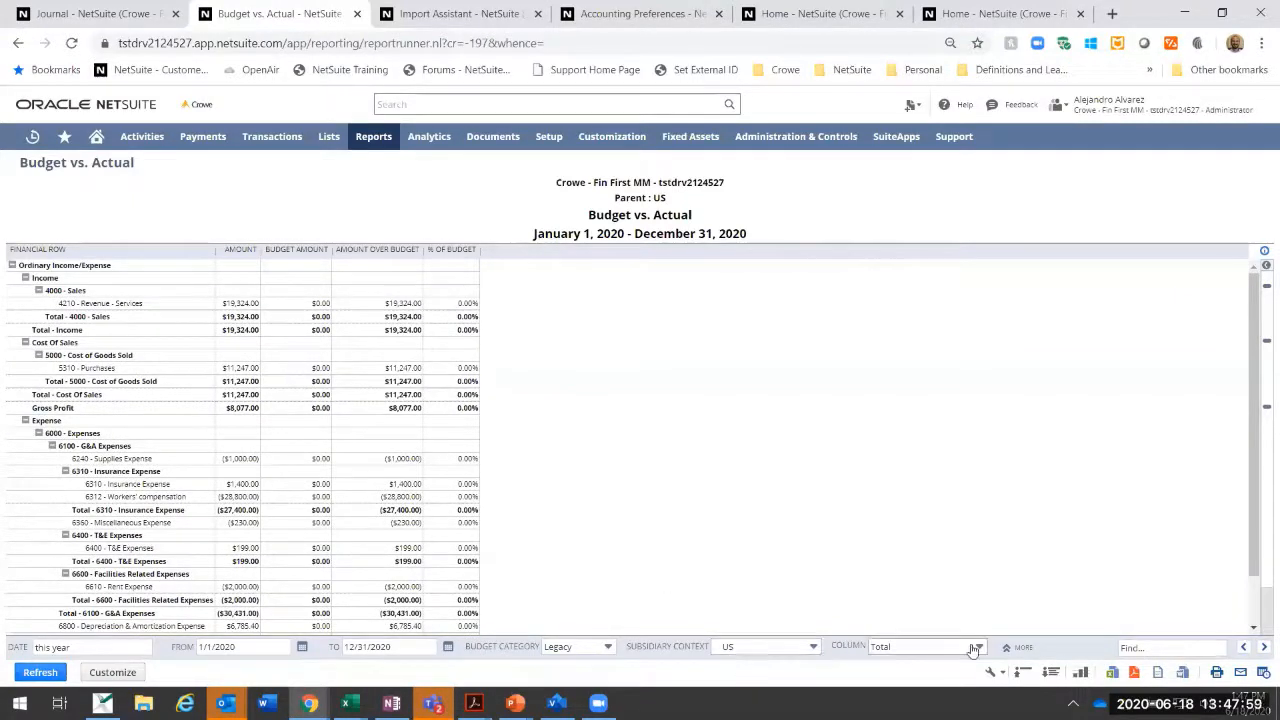
{"action": "left_click", "coordinate": [812, 646]}
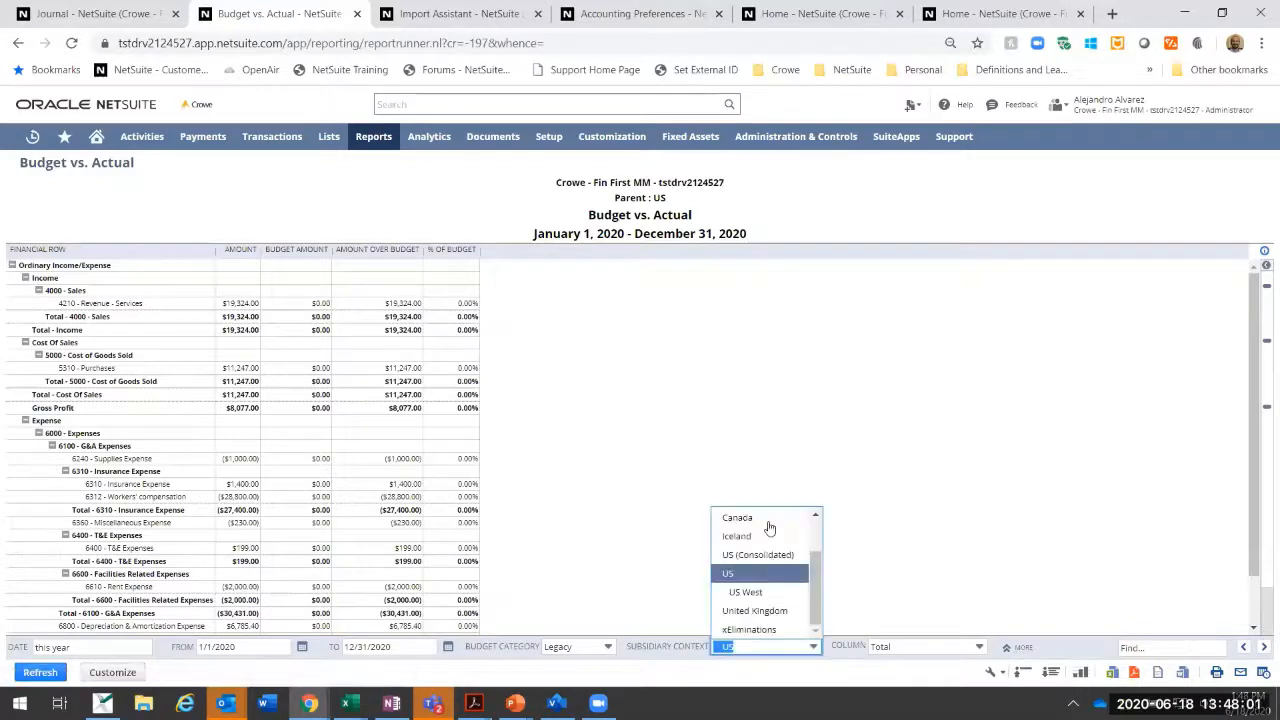
{"action": "left_click", "coordinate": [766, 578]}
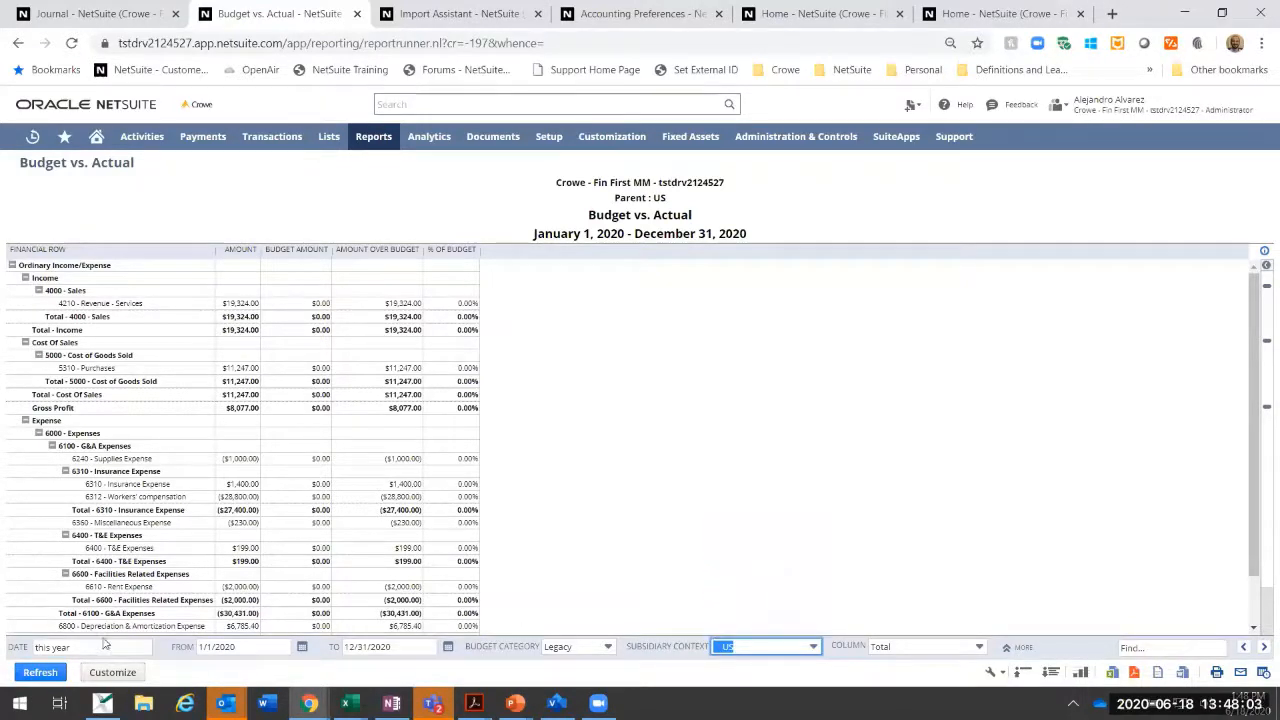
{"action": "left_click", "coordinate": [40, 672]}
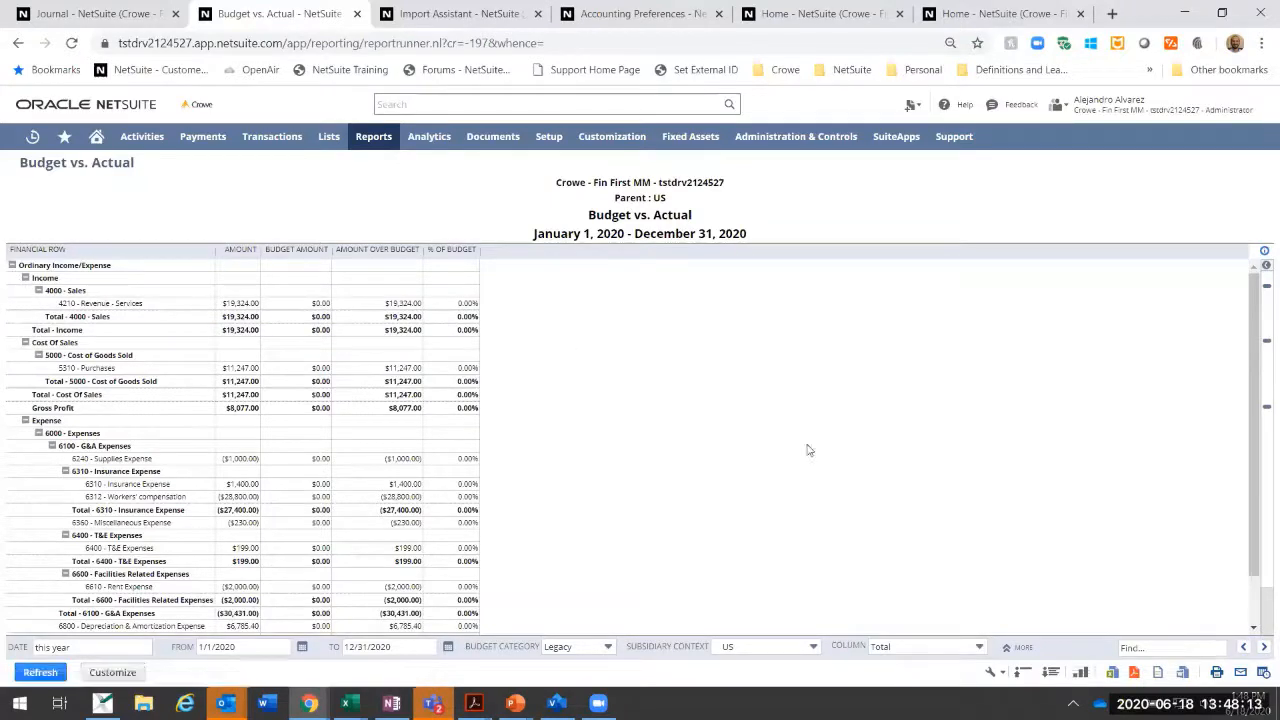
Step: Return to the Home dashboard and look through the available financial reports
{"action": "mouse_move", "coordinate": [97, 142]}
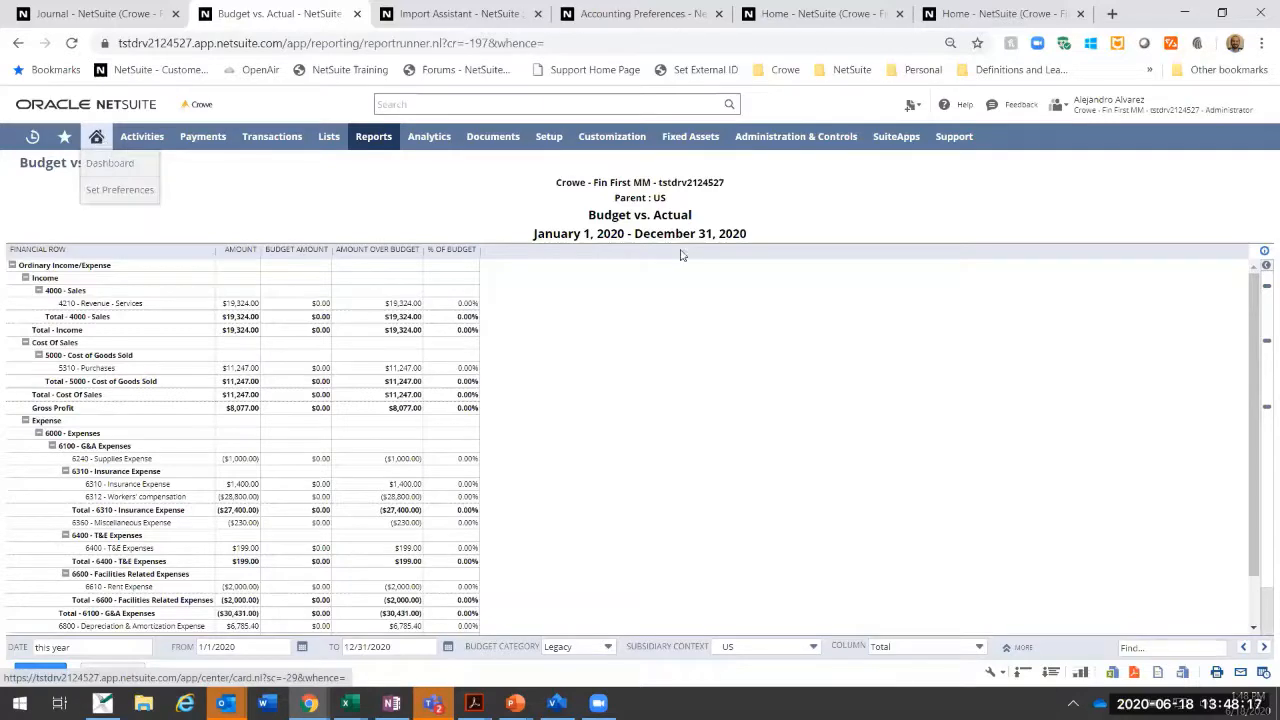
{"action": "left_click", "coordinate": [97, 142]}
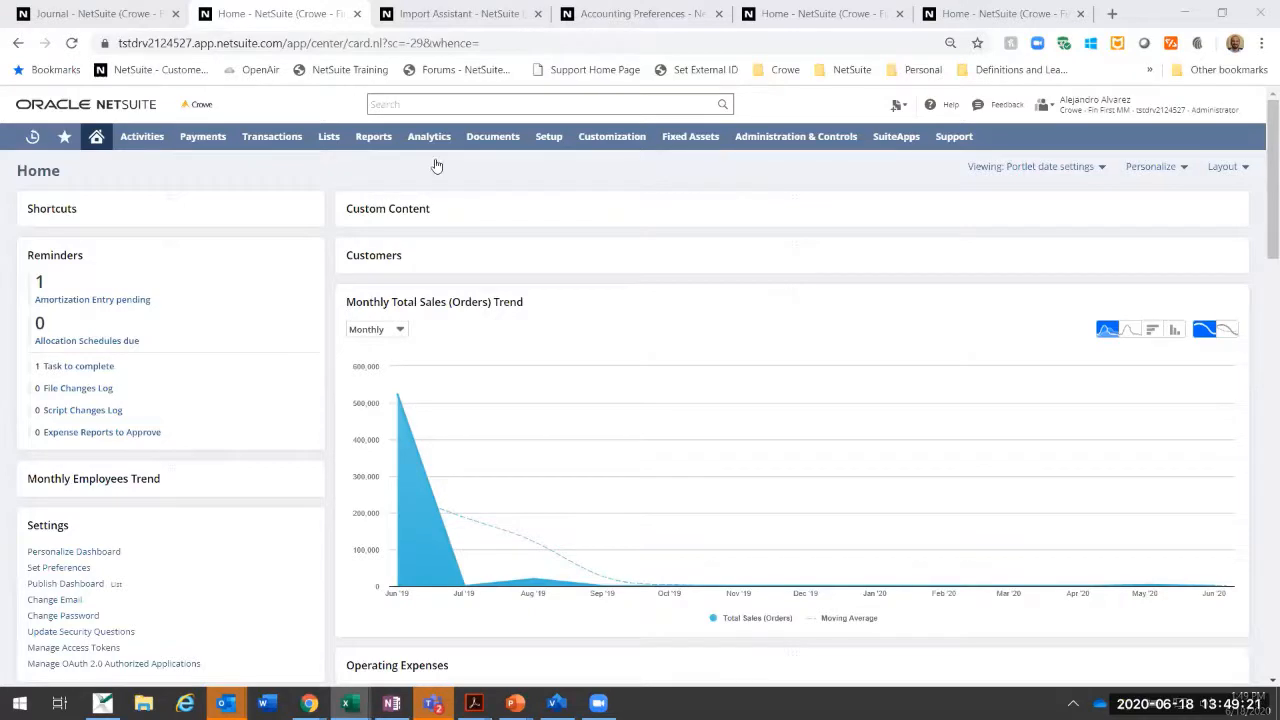
{"action": "mouse_move", "coordinate": [383, 136]}
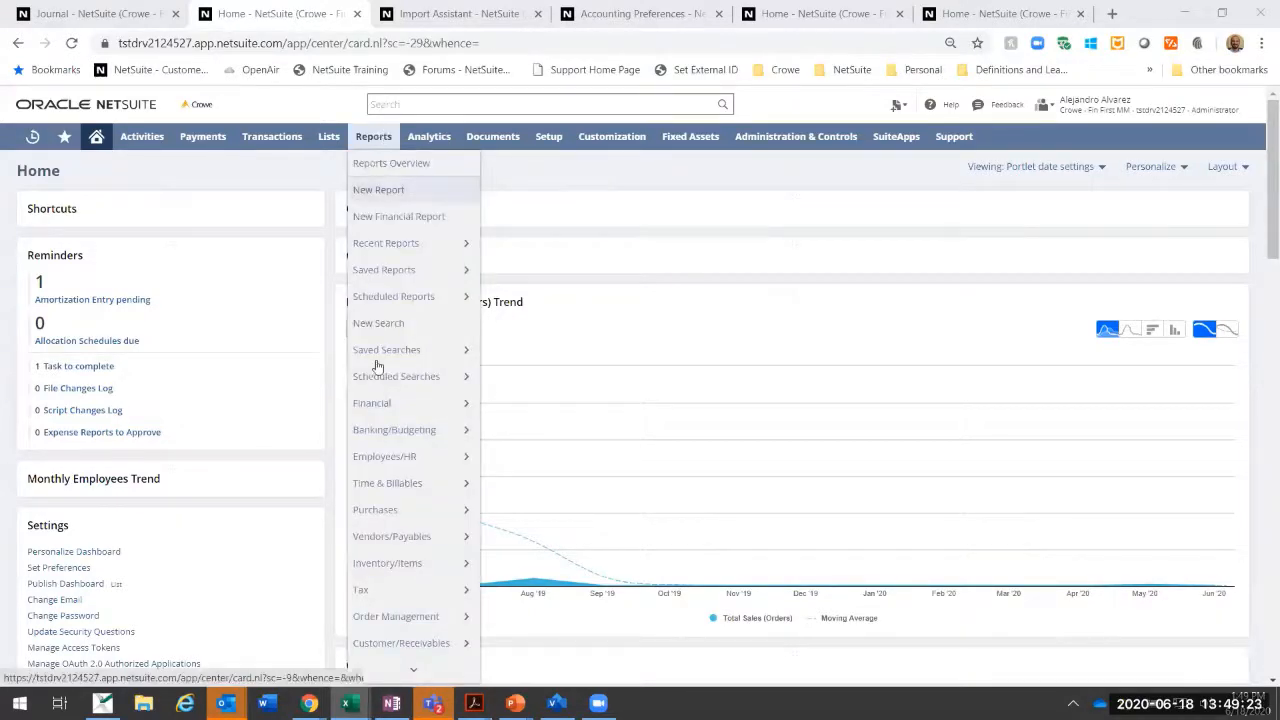
{"action": "mouse_move", "coordinate": [371, 405]}
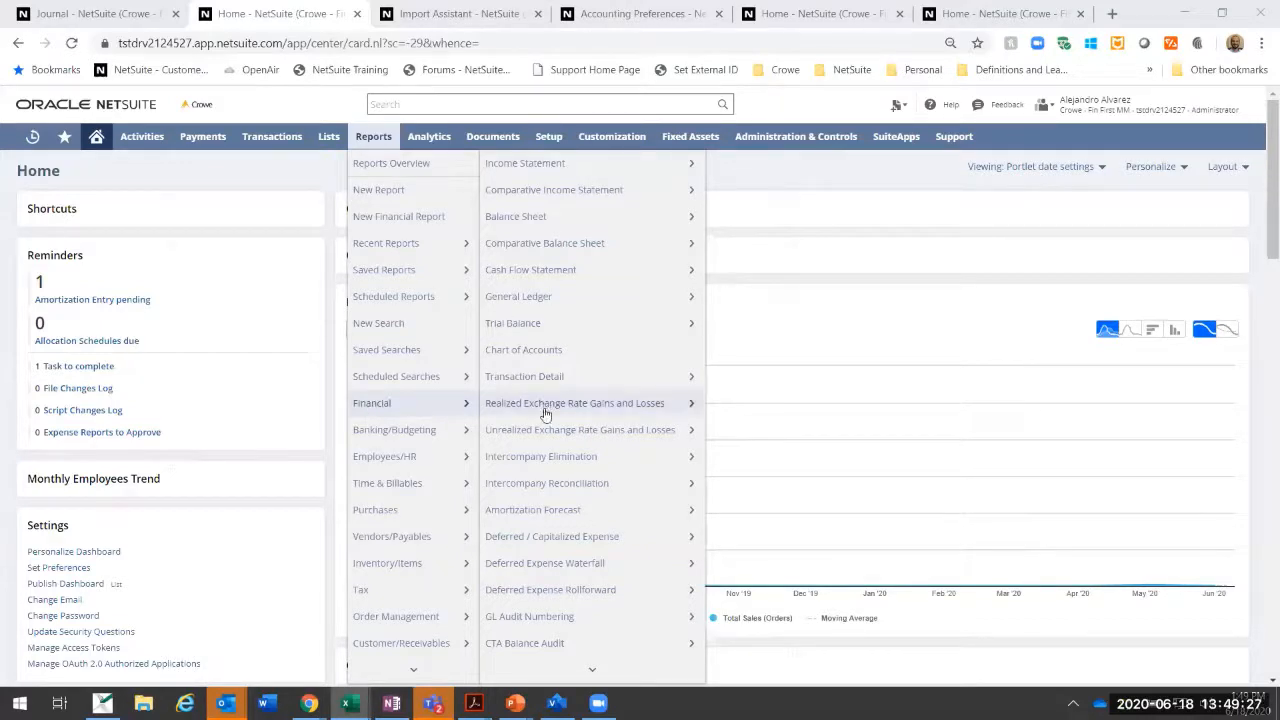
{"action": "scroll", "coordinate": [543, 420], "scroll_direction": "down", "scroll_amount": 1}
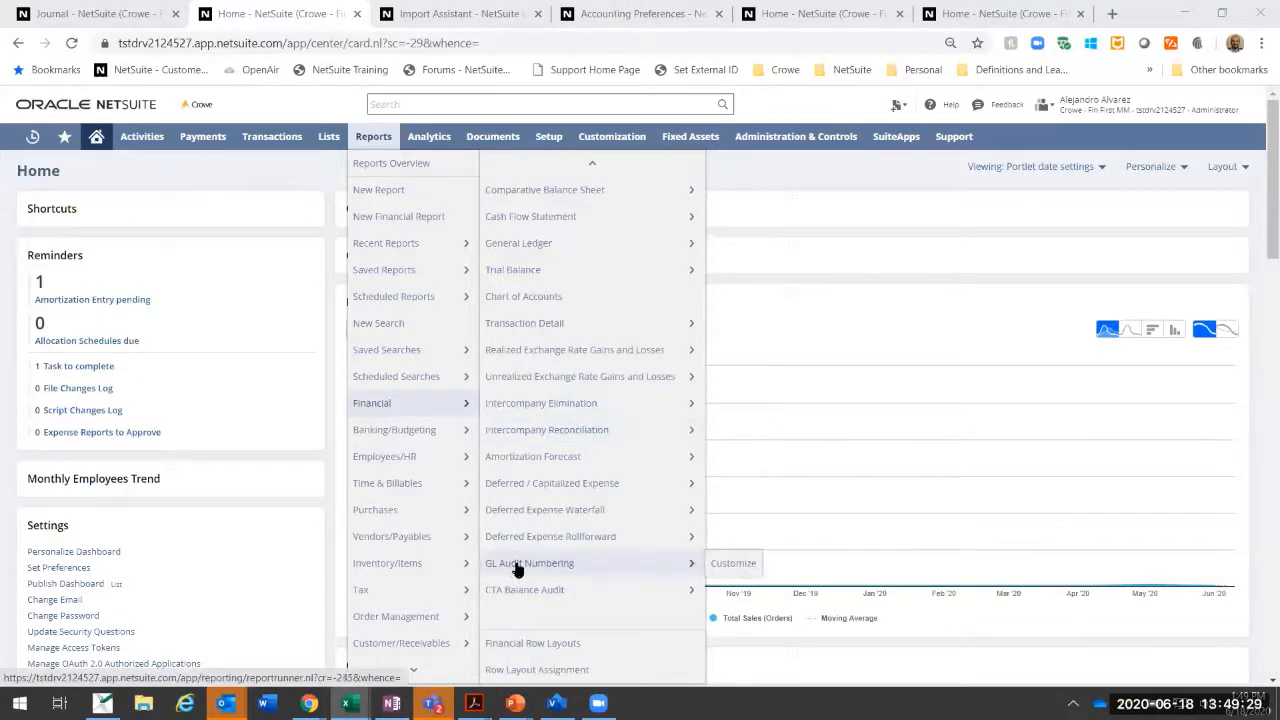
{"action": "mouse_move", "coordinate": [520, 545]}
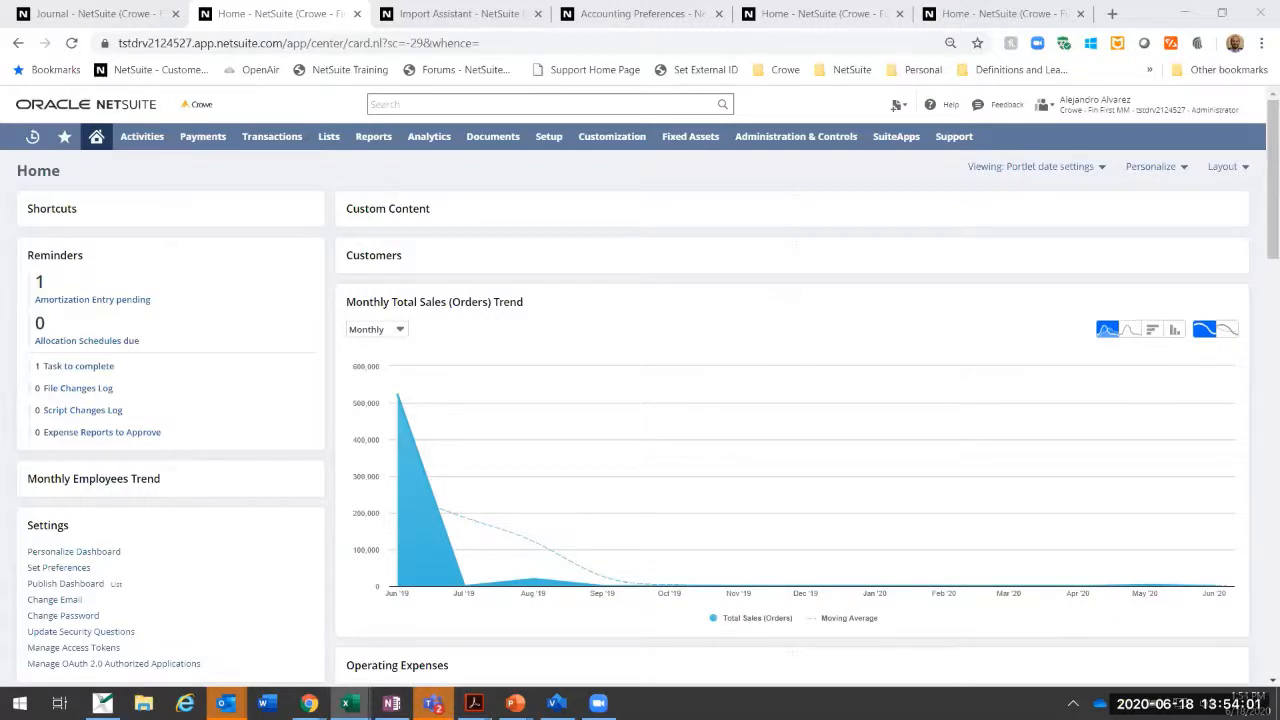
Step: Review the Custom reminders available for the Home dashboard's Reminders portlet, leaving the selection unsaved
{"action": "left_click", "coordinate": [96, 137]}
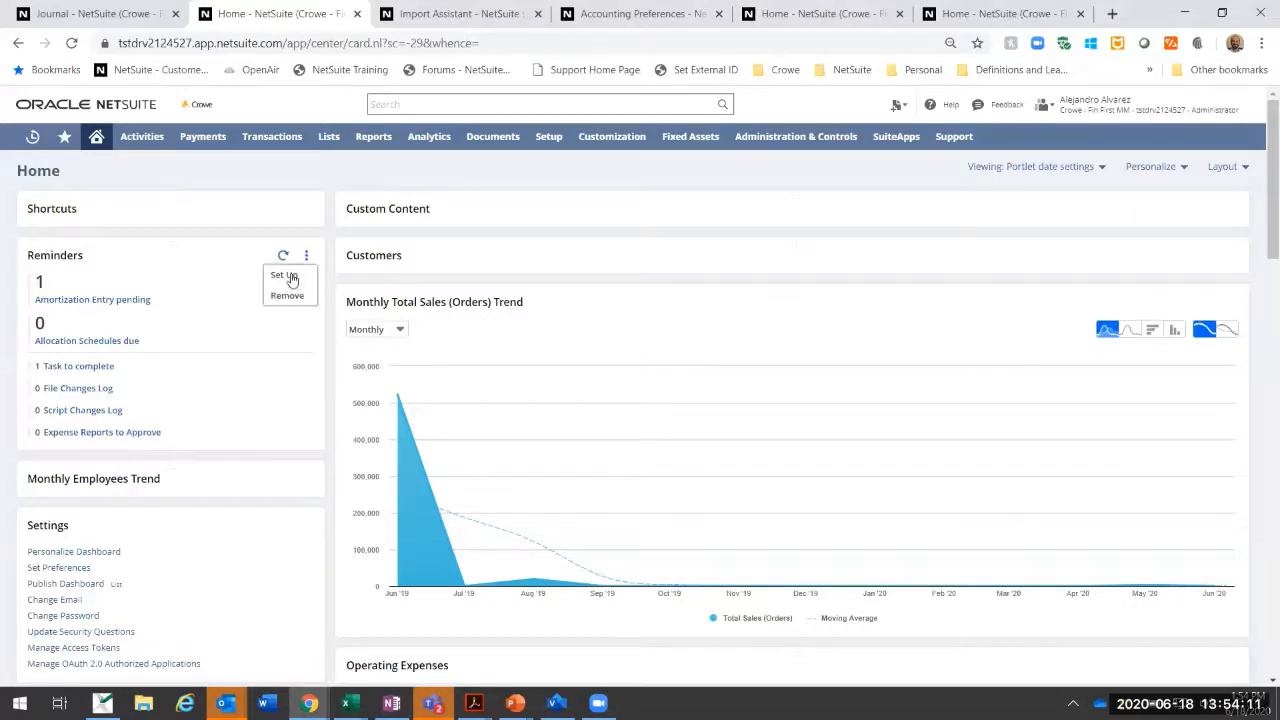
{"action": "left_click", "coordinate": [312, 275]}
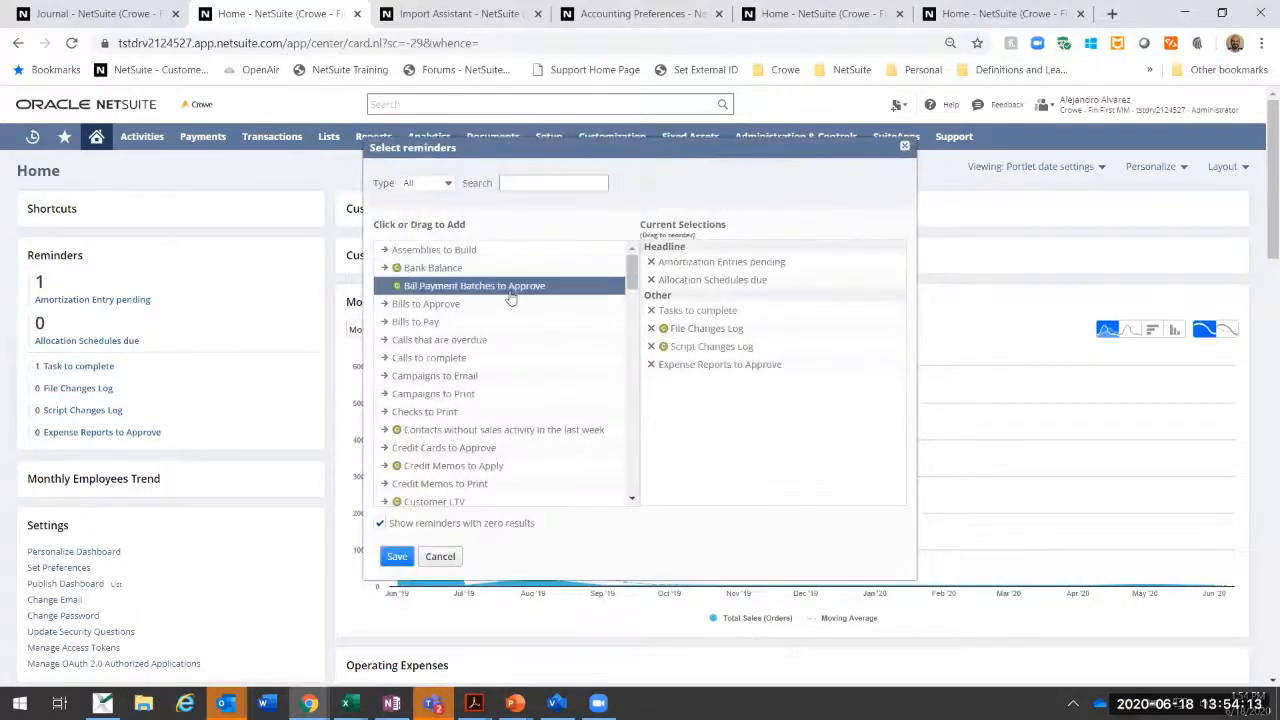
{"action": "scroll", "coordinate": [628, 268], "scroll_direction": "down", "scroll_amount": 10}
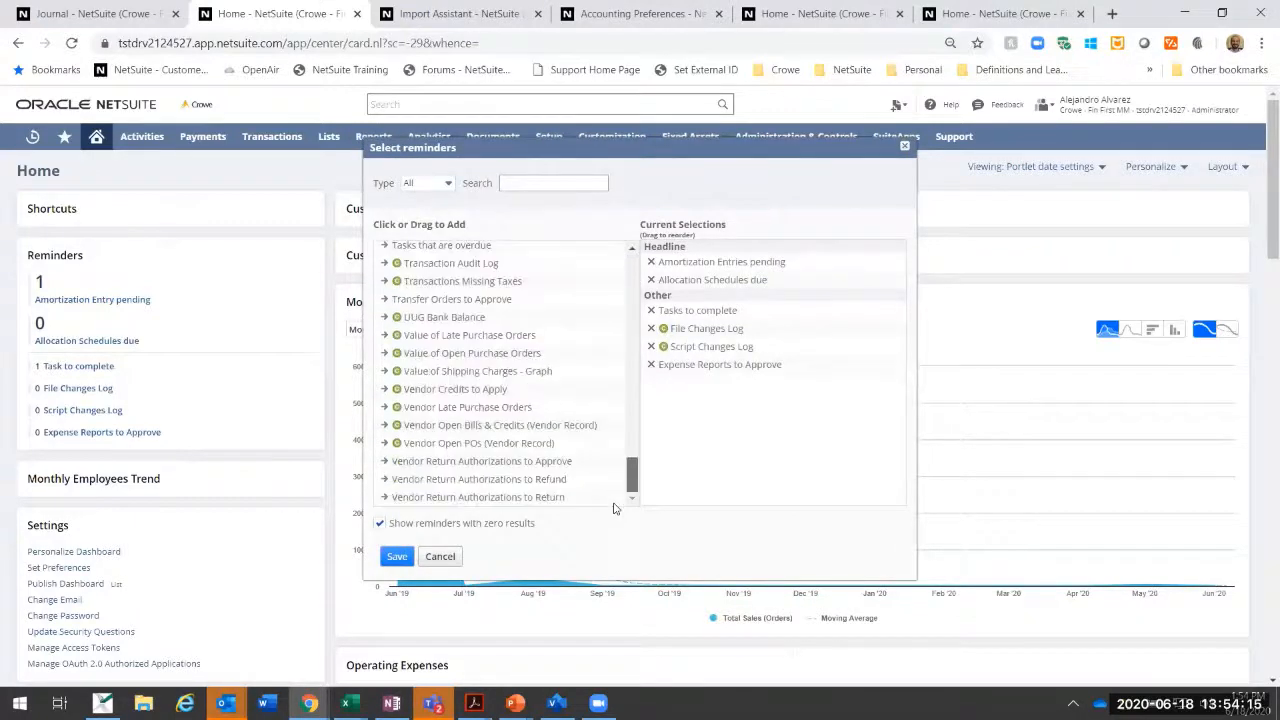
{"action": "scroll", "coordinate": [416, 345], "scroll_direction": "up", "scroll_amount": 10}
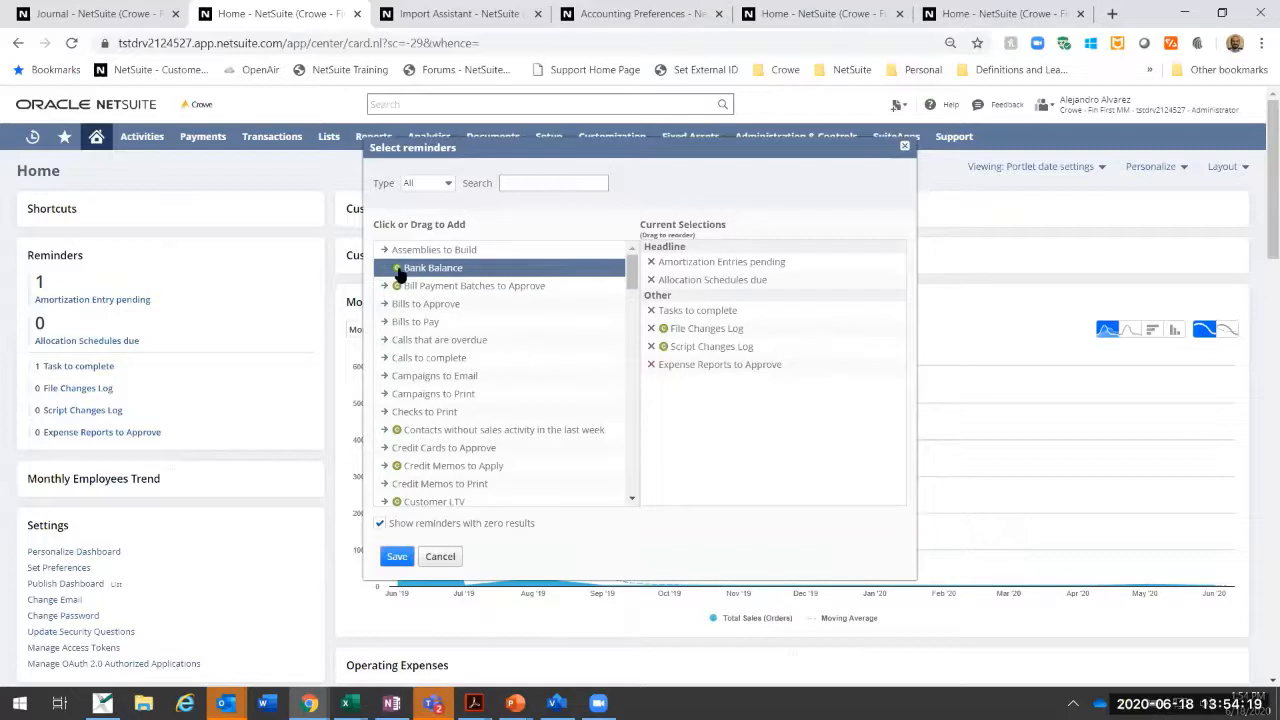
{"action": "left_click", "coordinate": [446, 184]}
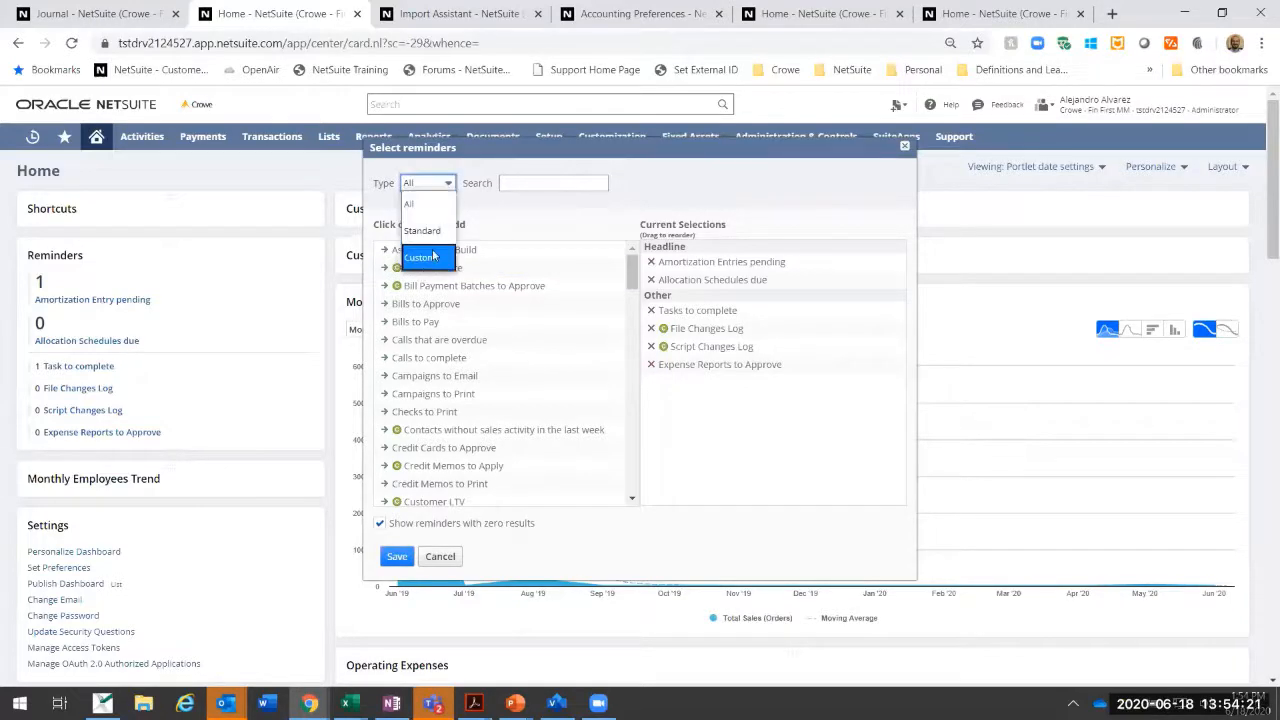
{"action": "left_click", "coordinate": [436, 258]}
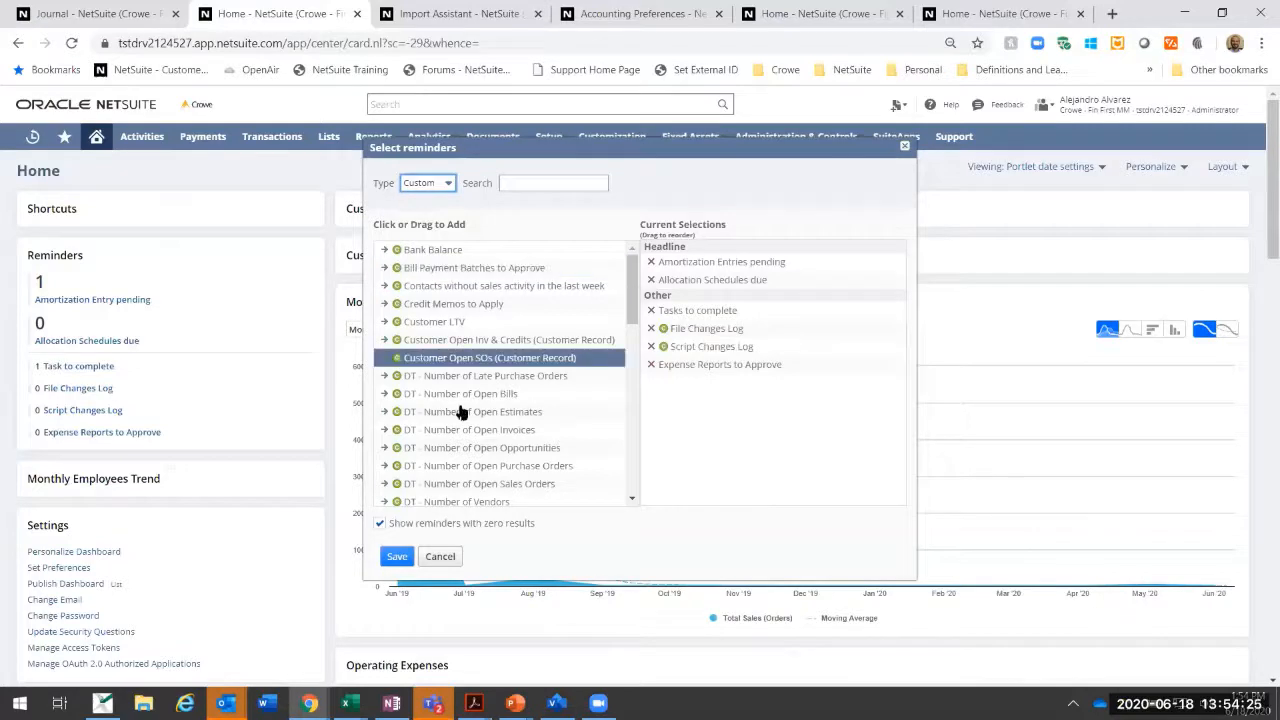
{"action": "left_click", "coordinate": [432, 557]}
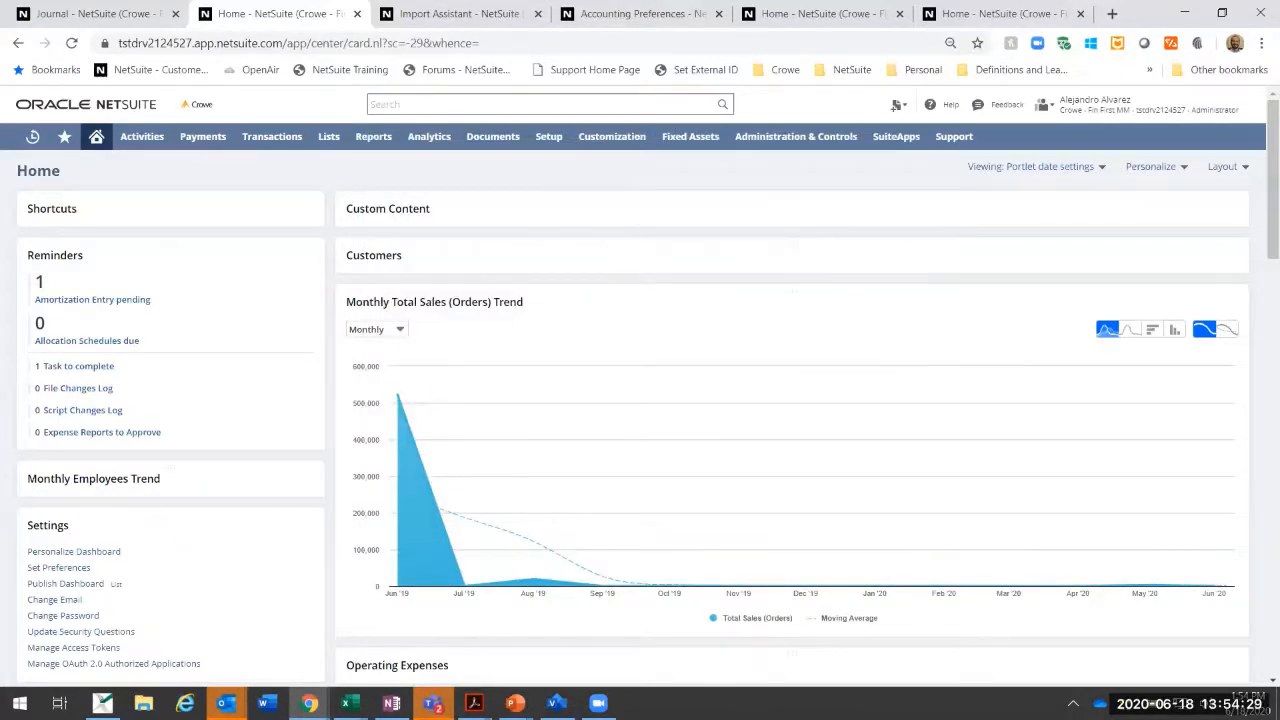
{"action": "key", "text": "alt+Tab"}
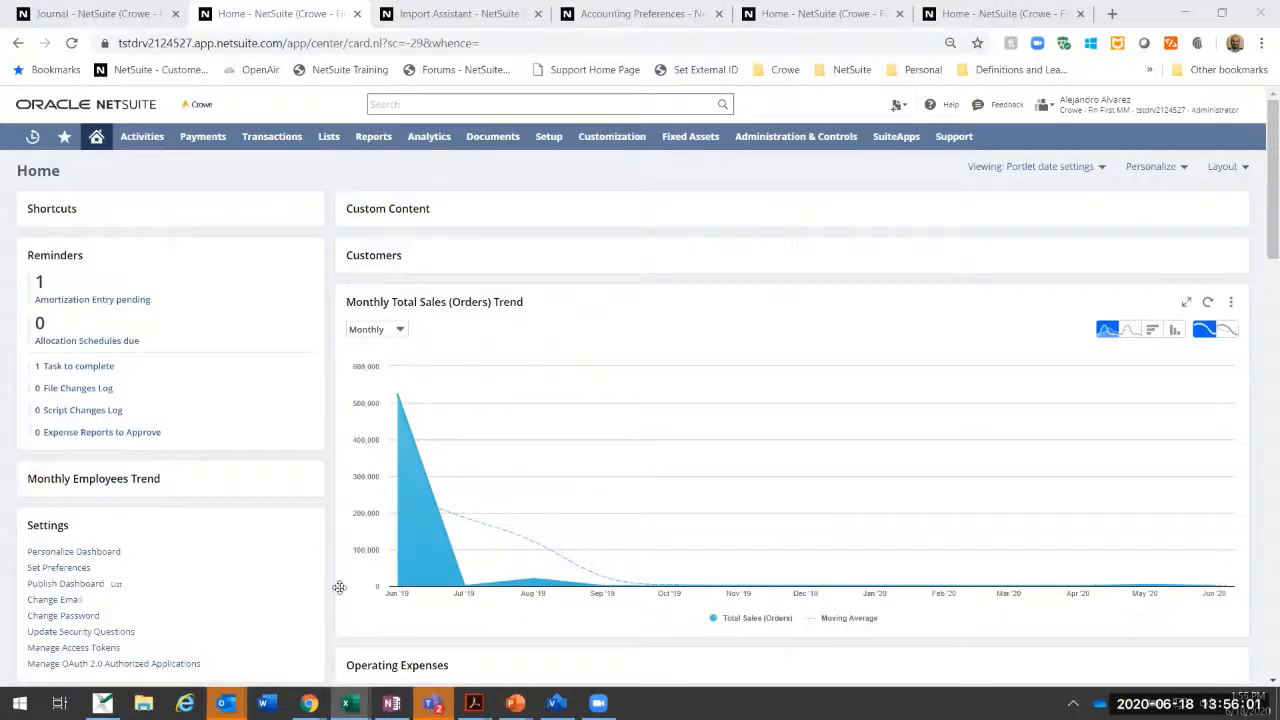
{"action": "mouse_move", "coordinate": [514, 703]}
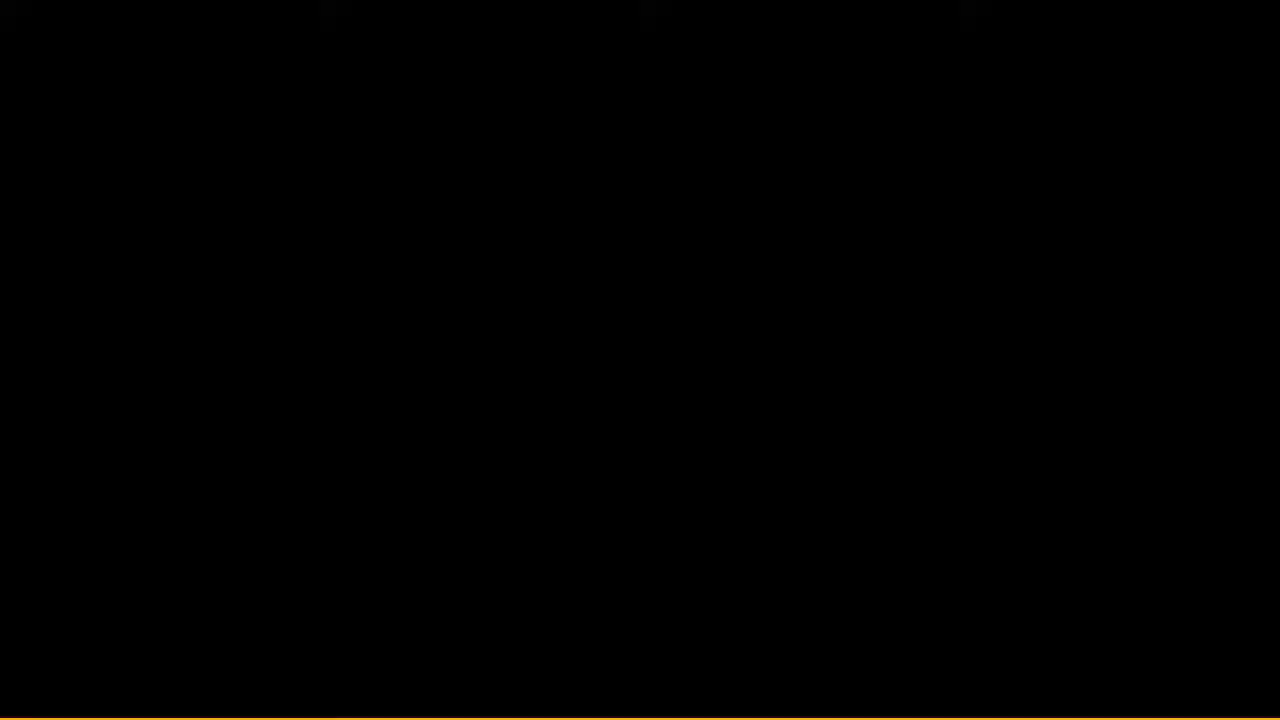